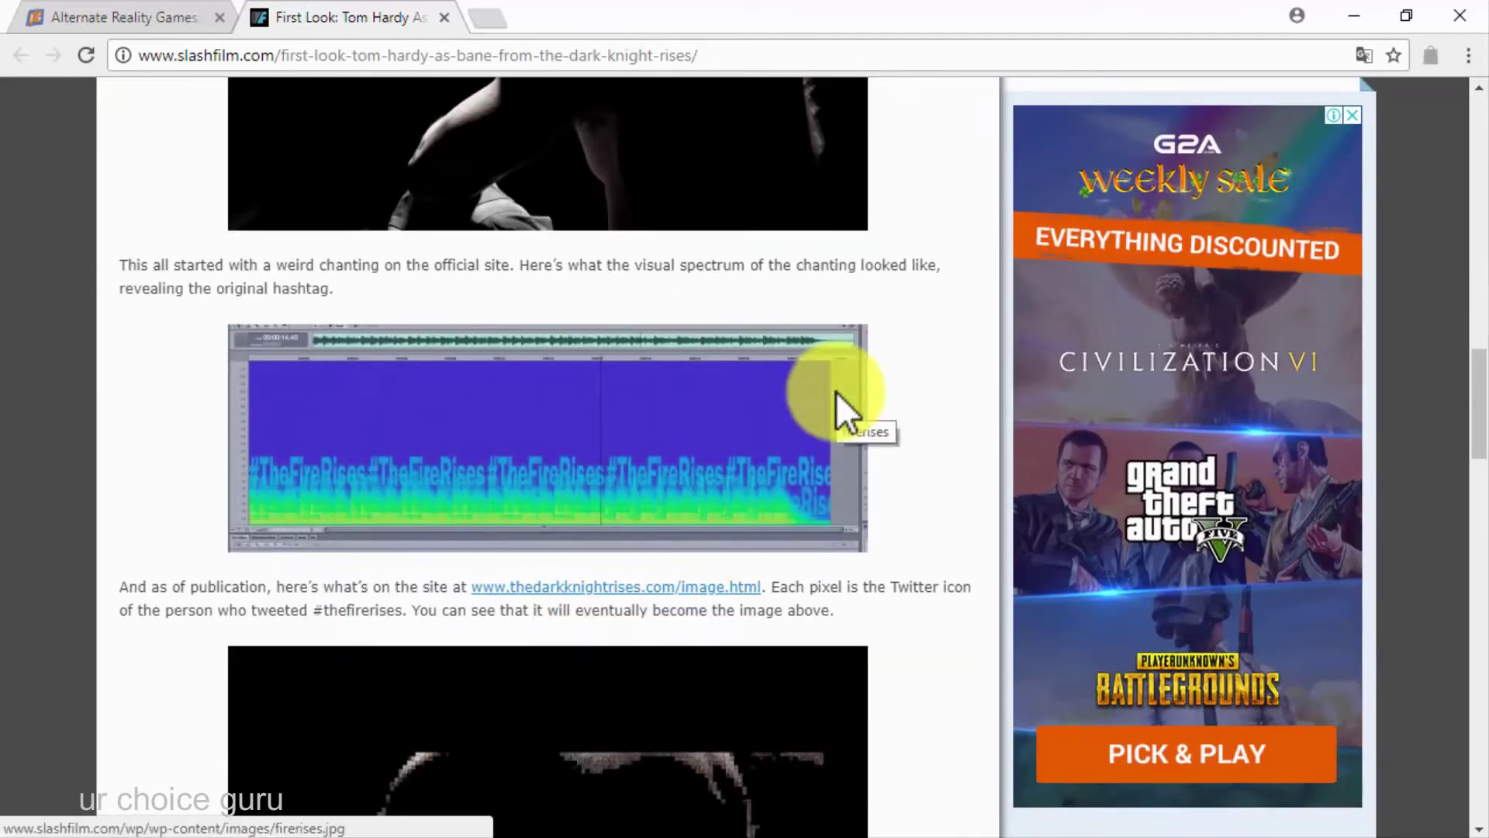
Scroll further down the page before moving on to the Google homepage
scroll(836, 392, down, 5)
scroll(836, 393, down, 6)
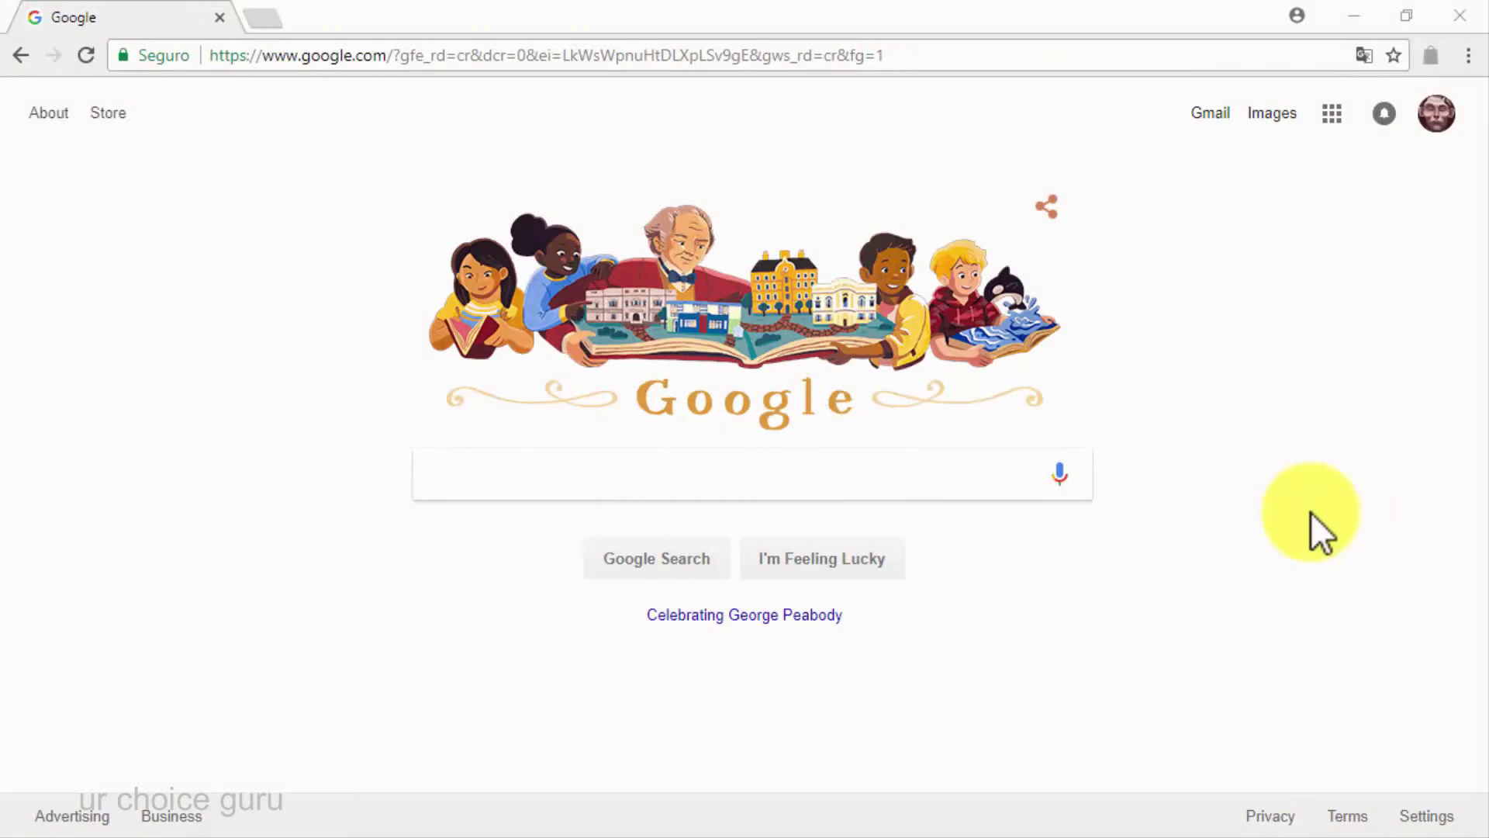
Search Google for 'where can I go viral?'
click(974, 483)
text(where can )
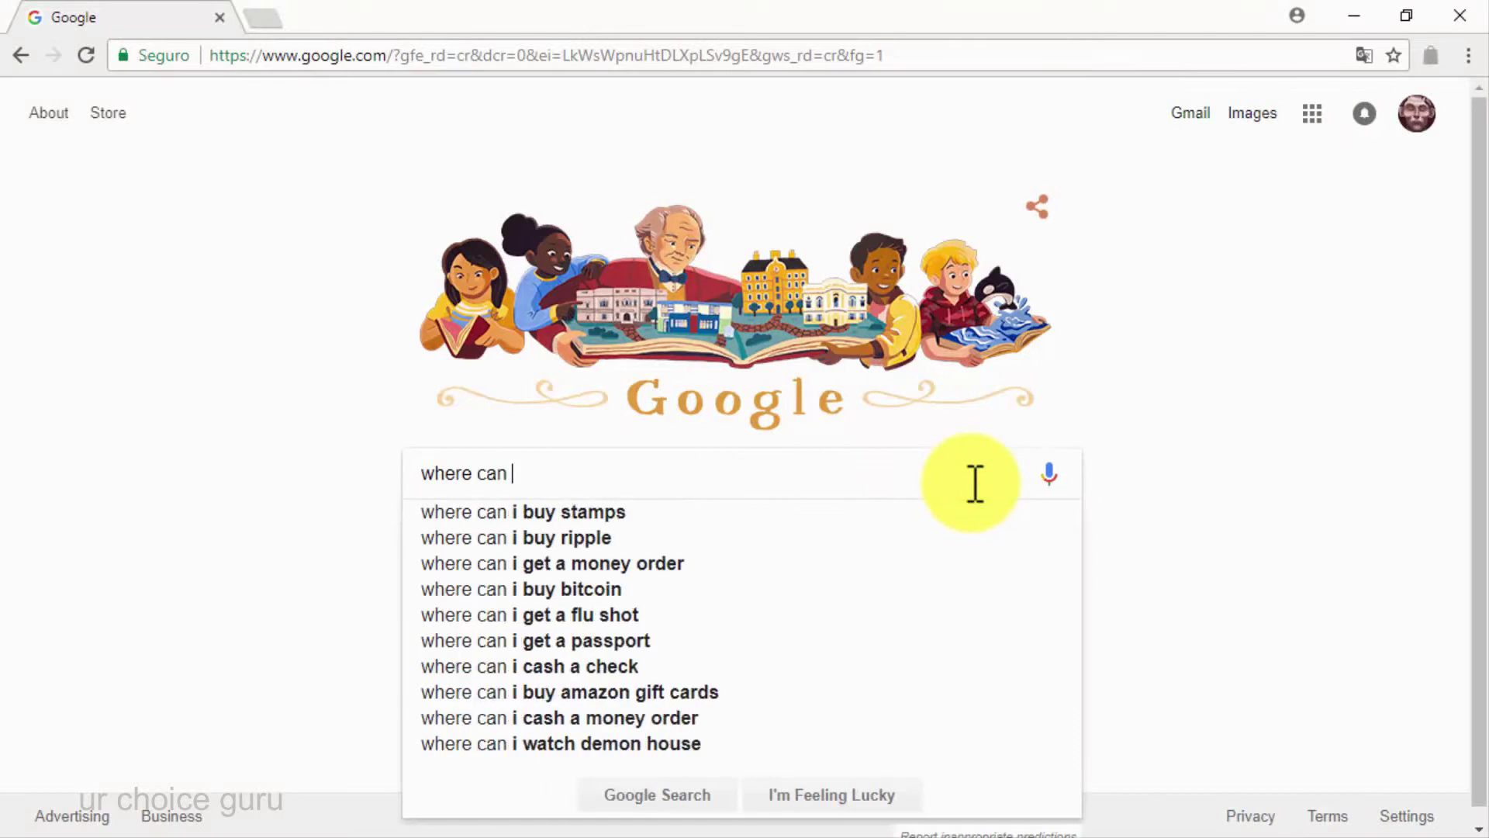
text(I go viral?)
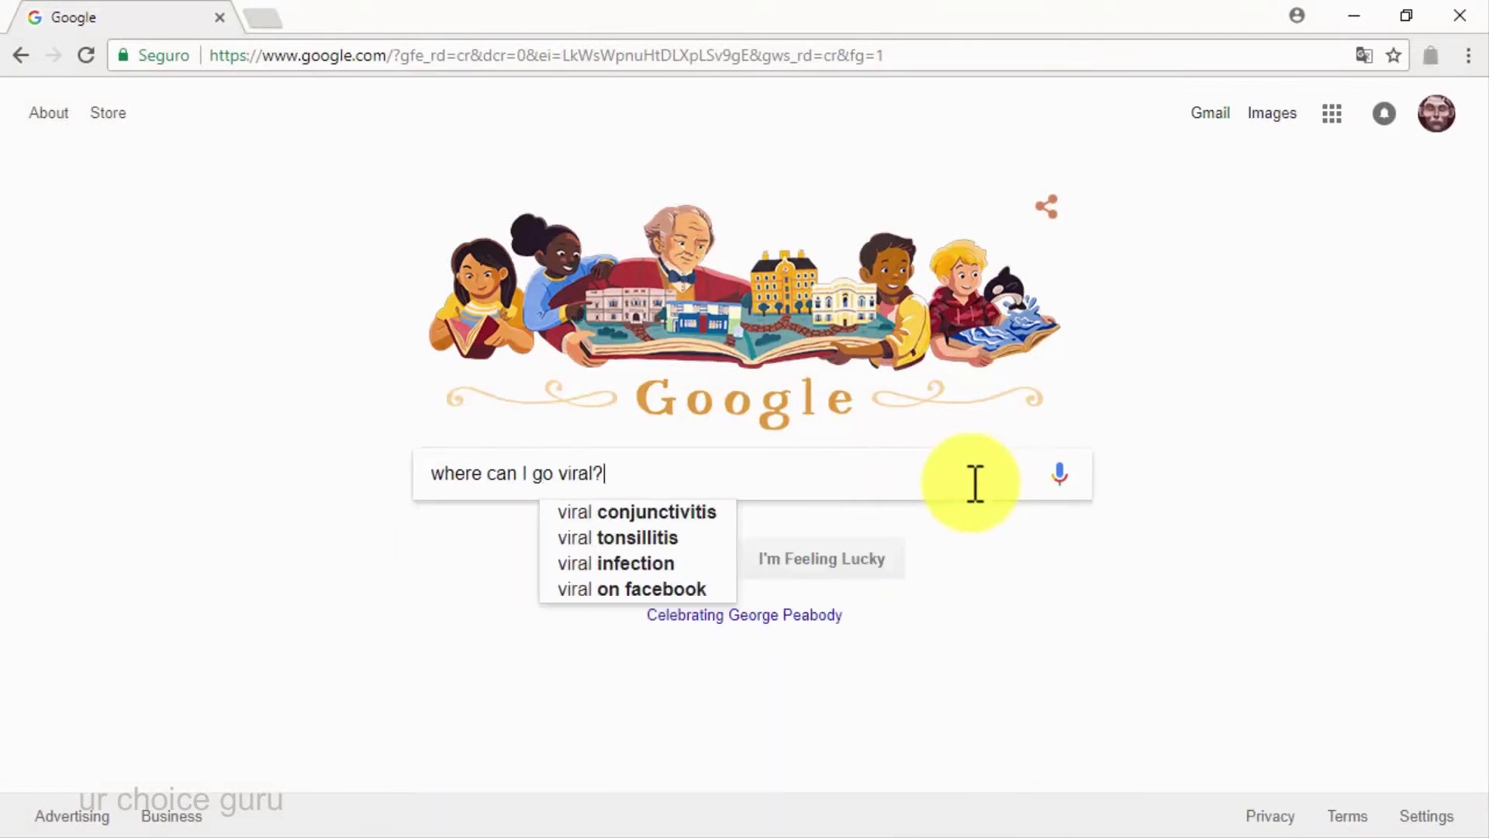
key(Return)
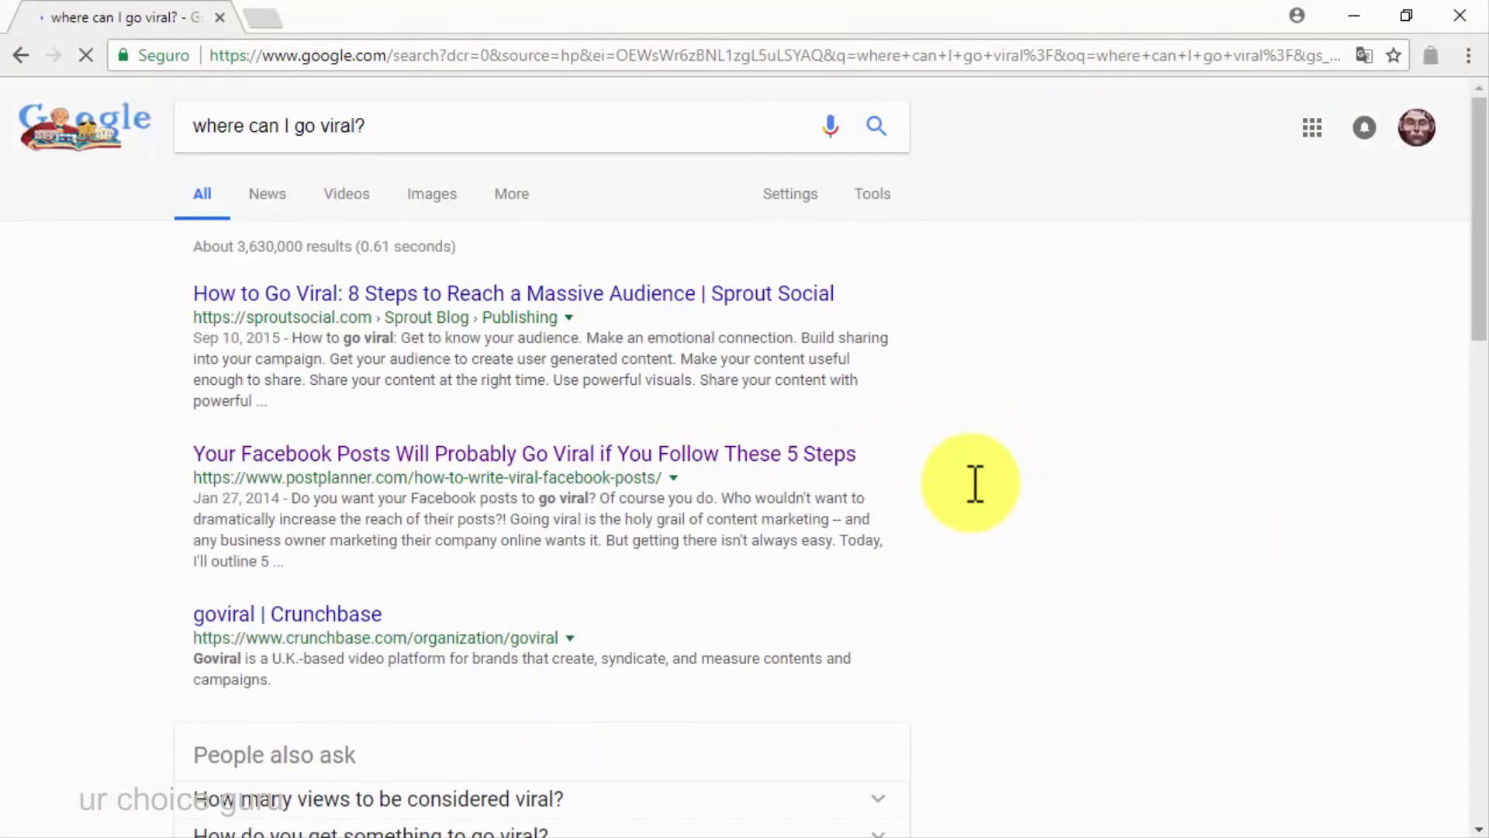
Search Google for 'diabetes care' and scroll through the results
text(di)
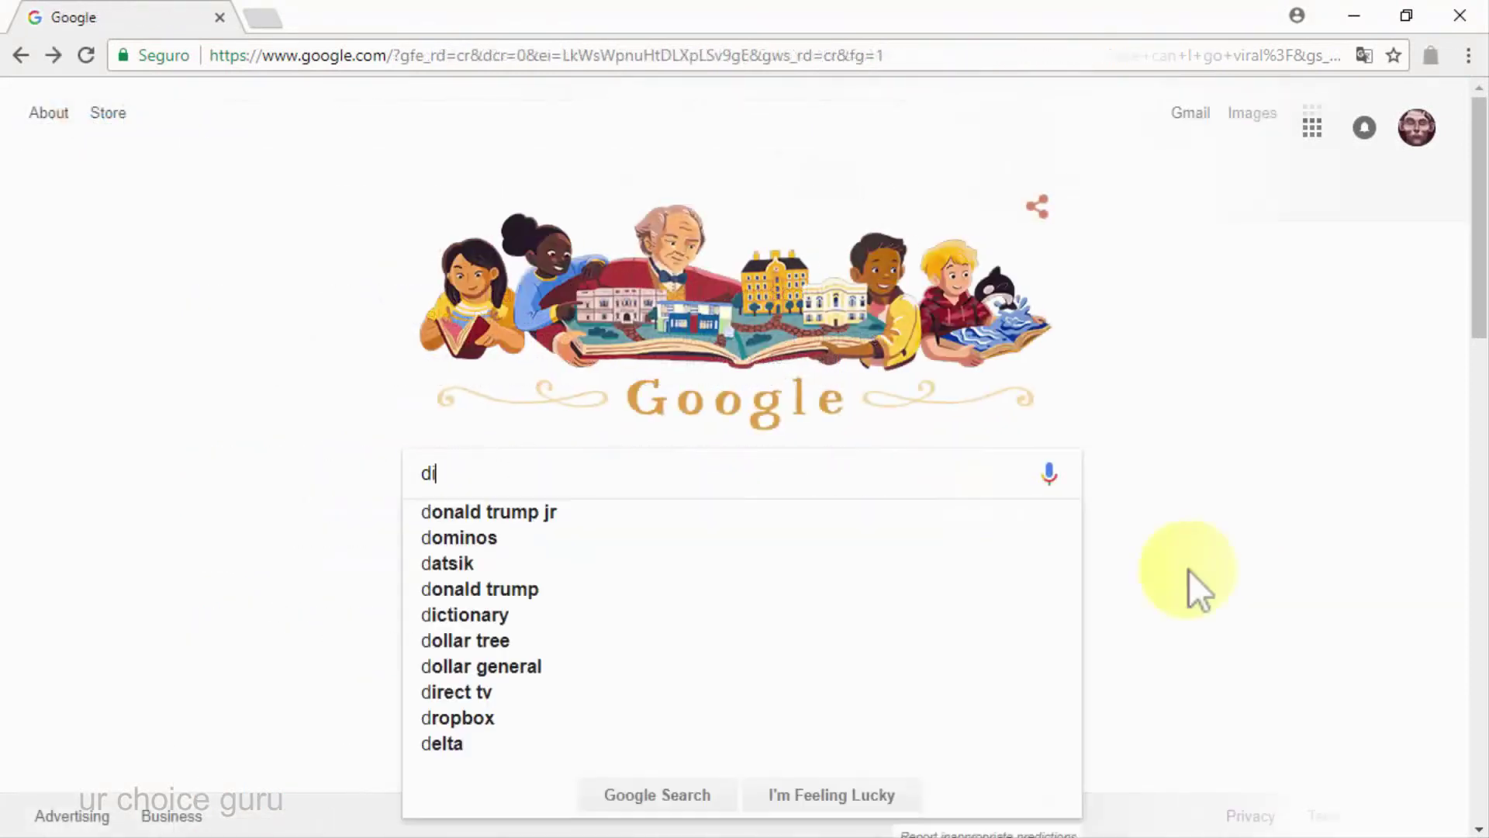
text(abetes care)
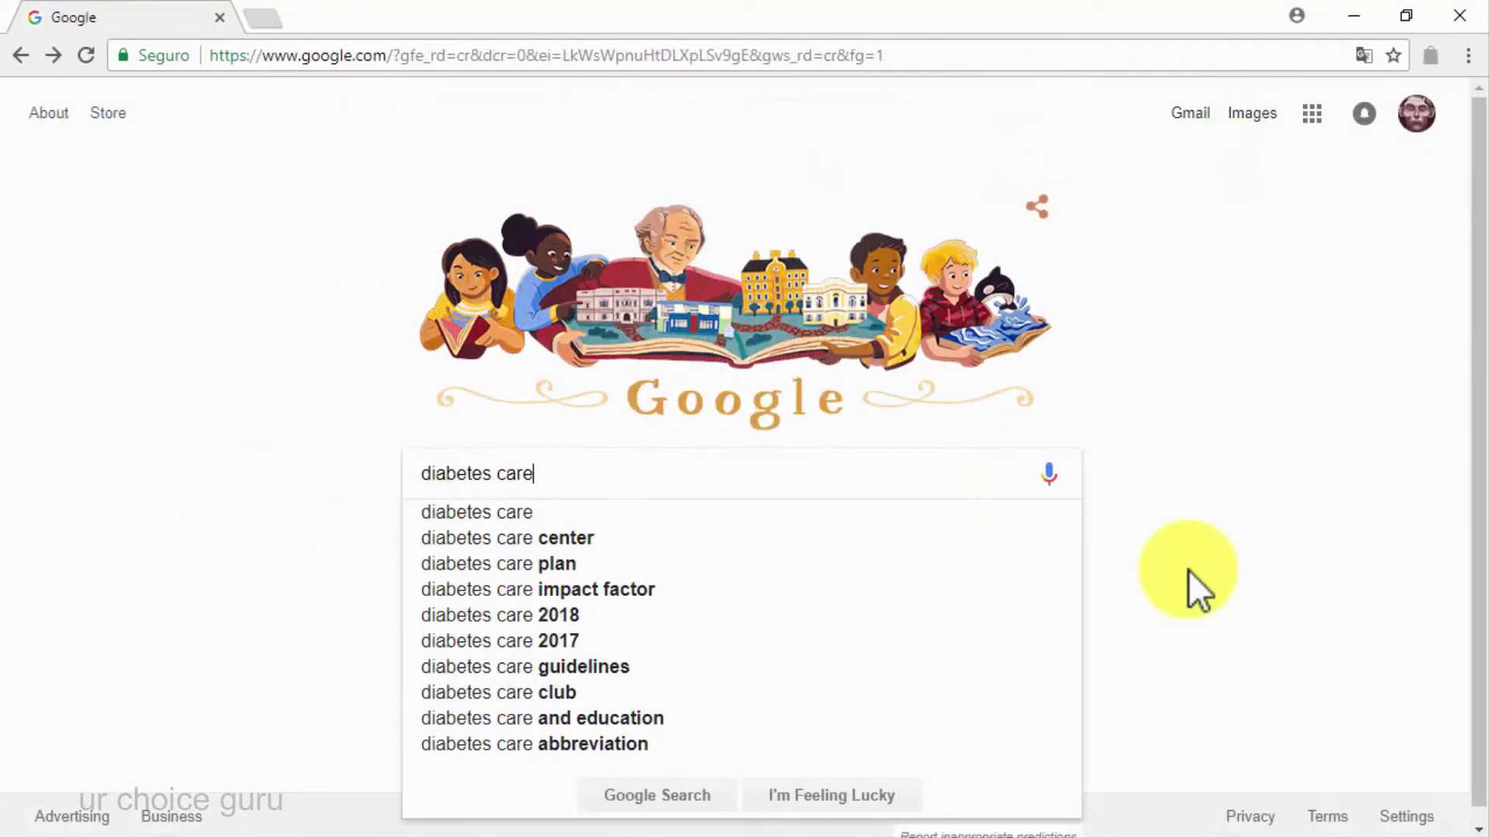
key(Return)
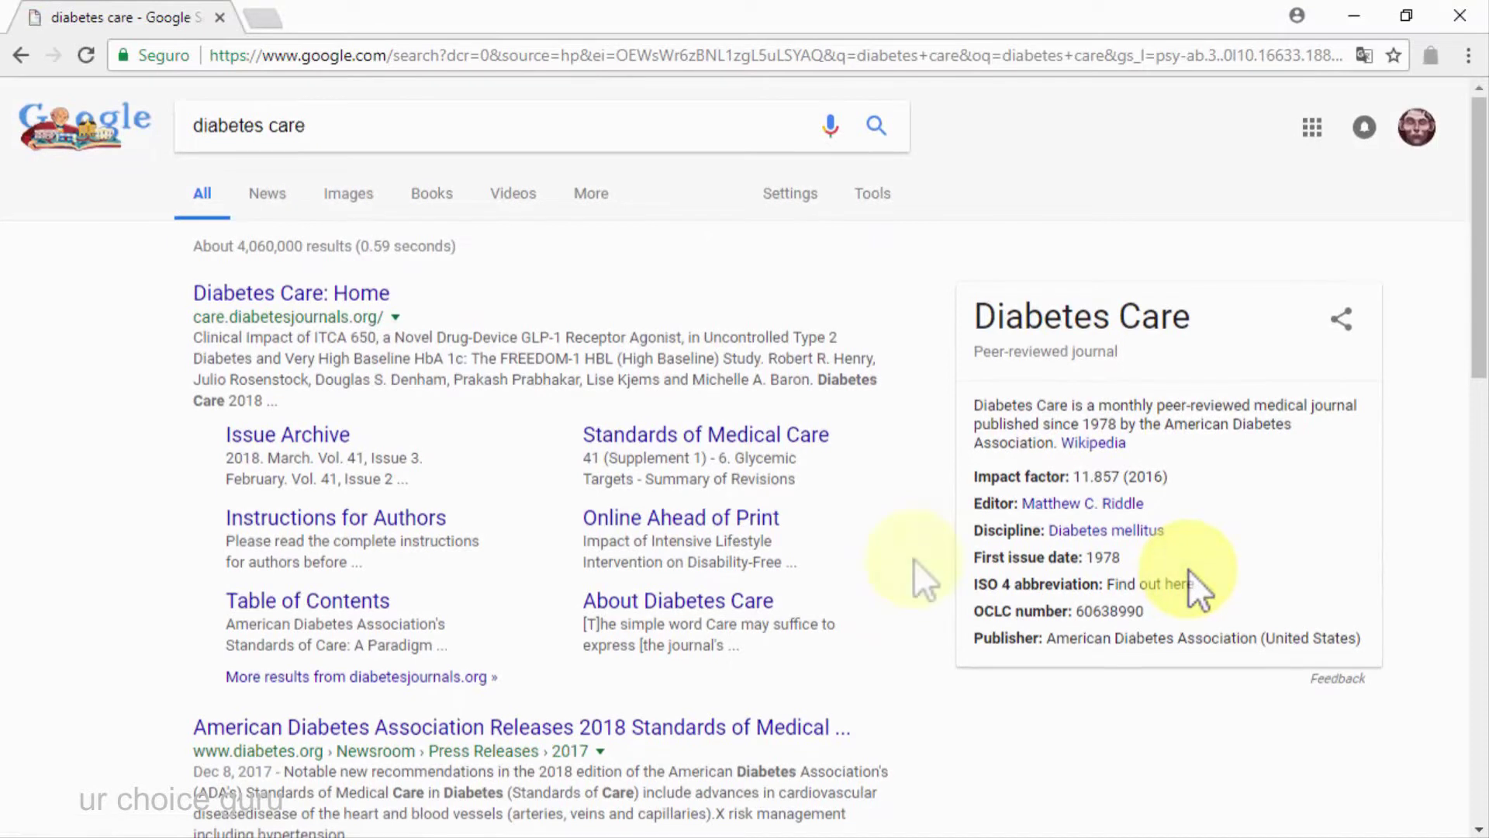
scroll(915, 562, down, 3)
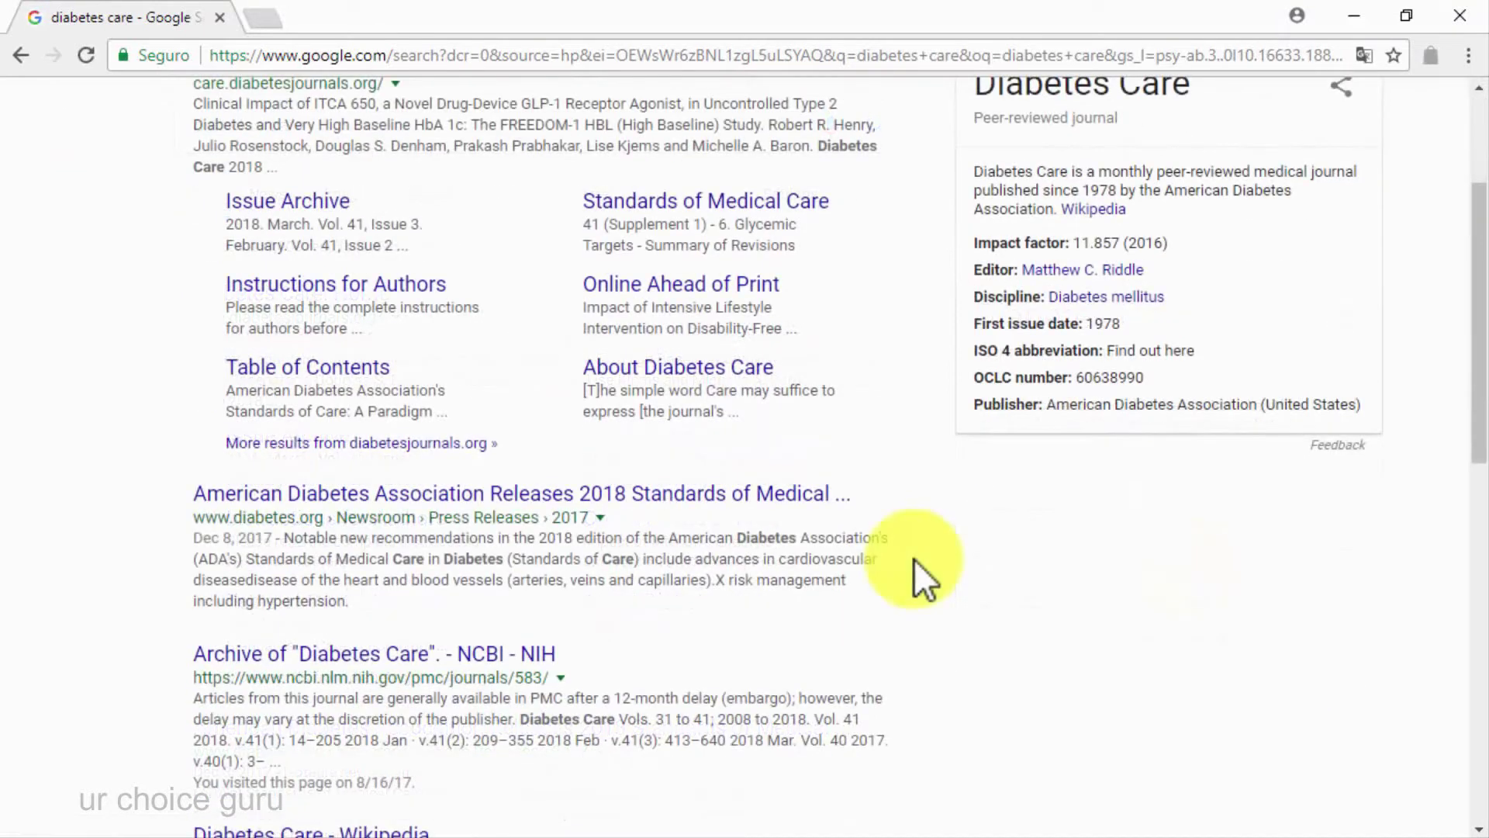
scroll(914, 560, down, 6)
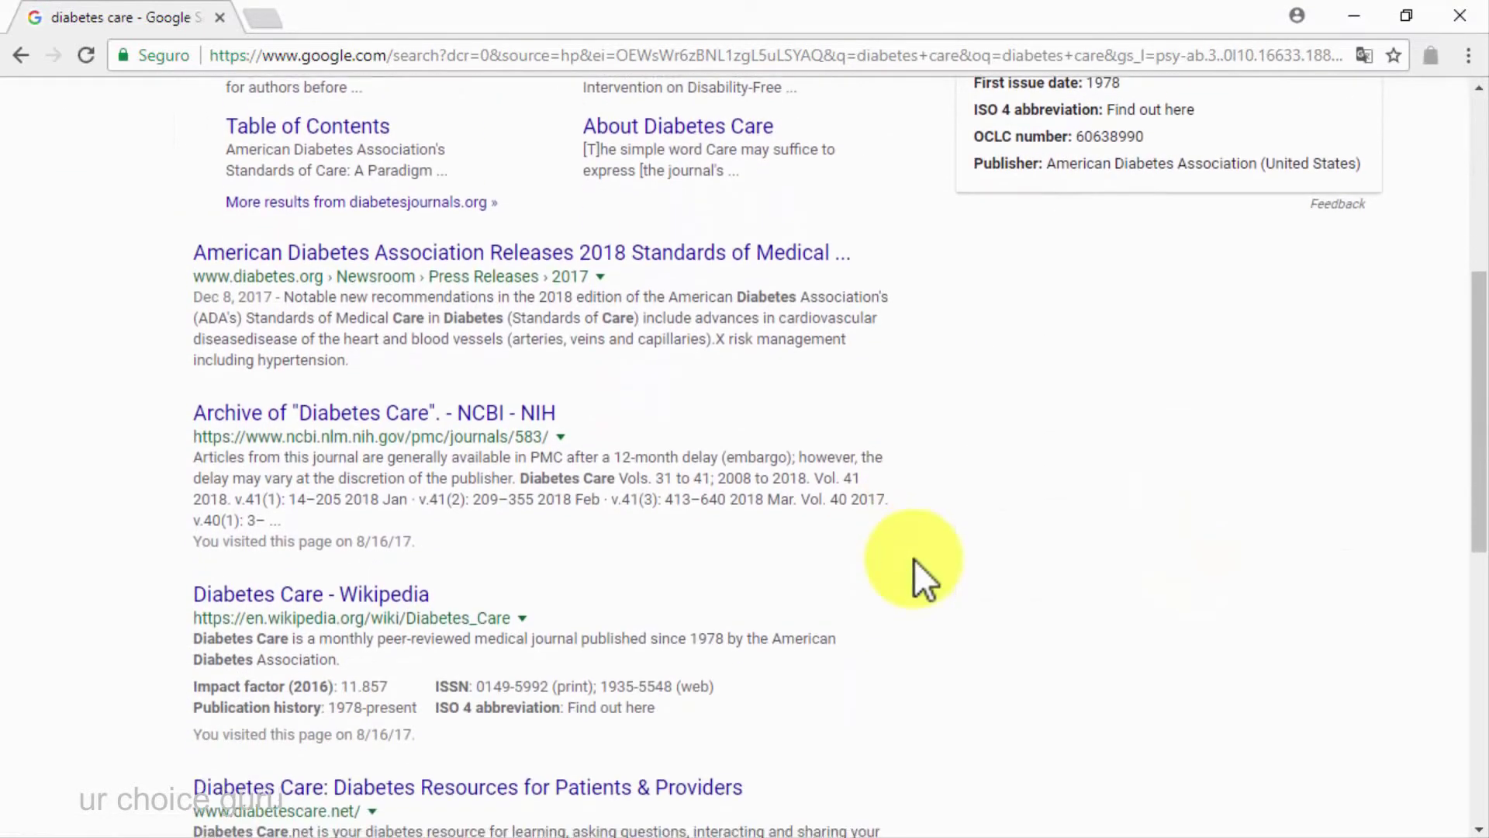
scroll(914, 578, down, 2)
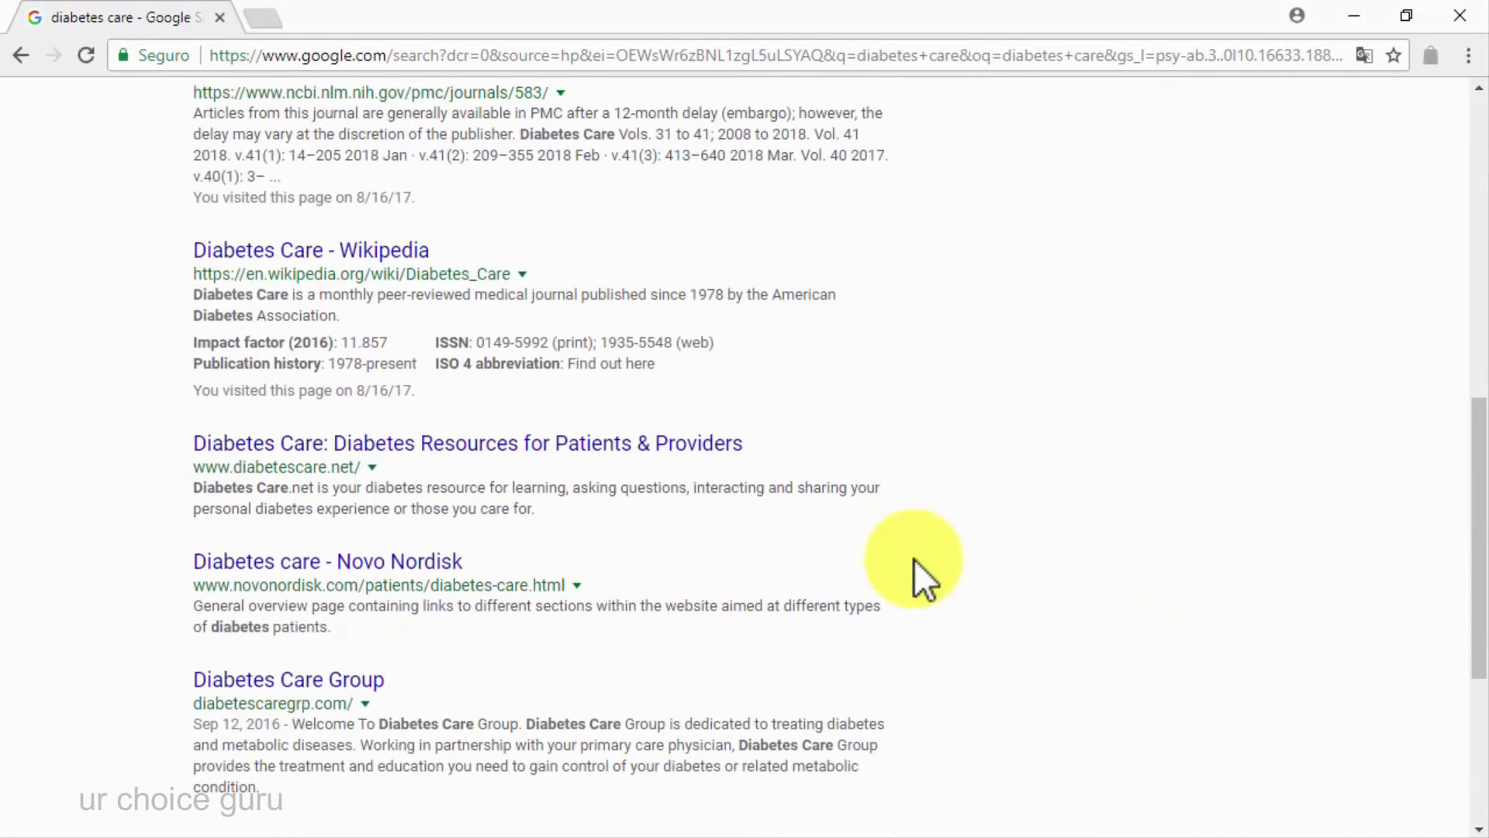
scroll(914, 560, up, 10)
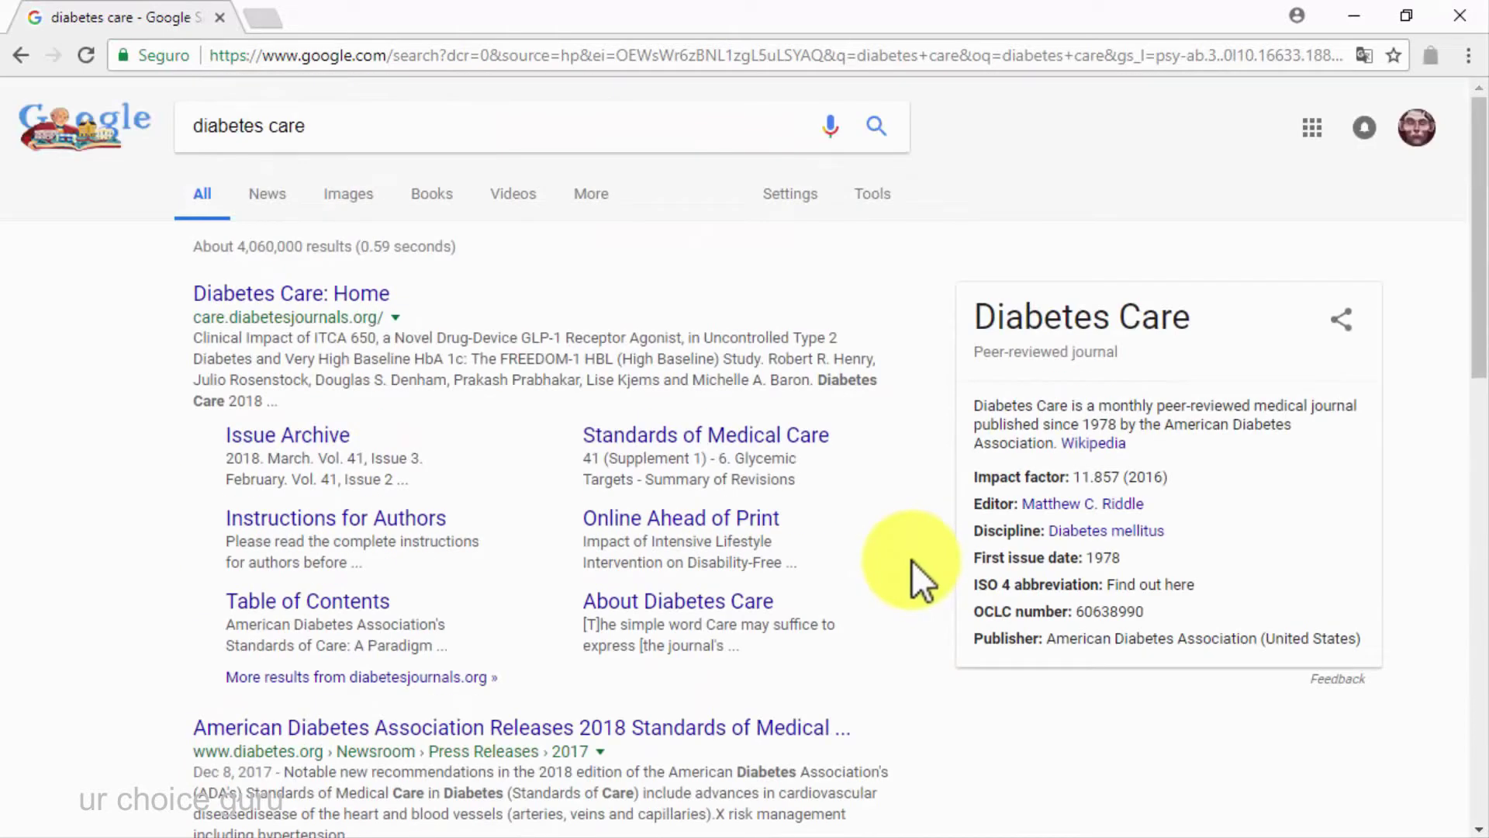
Browse the News results for 'diabetes care'
click(282, 200)
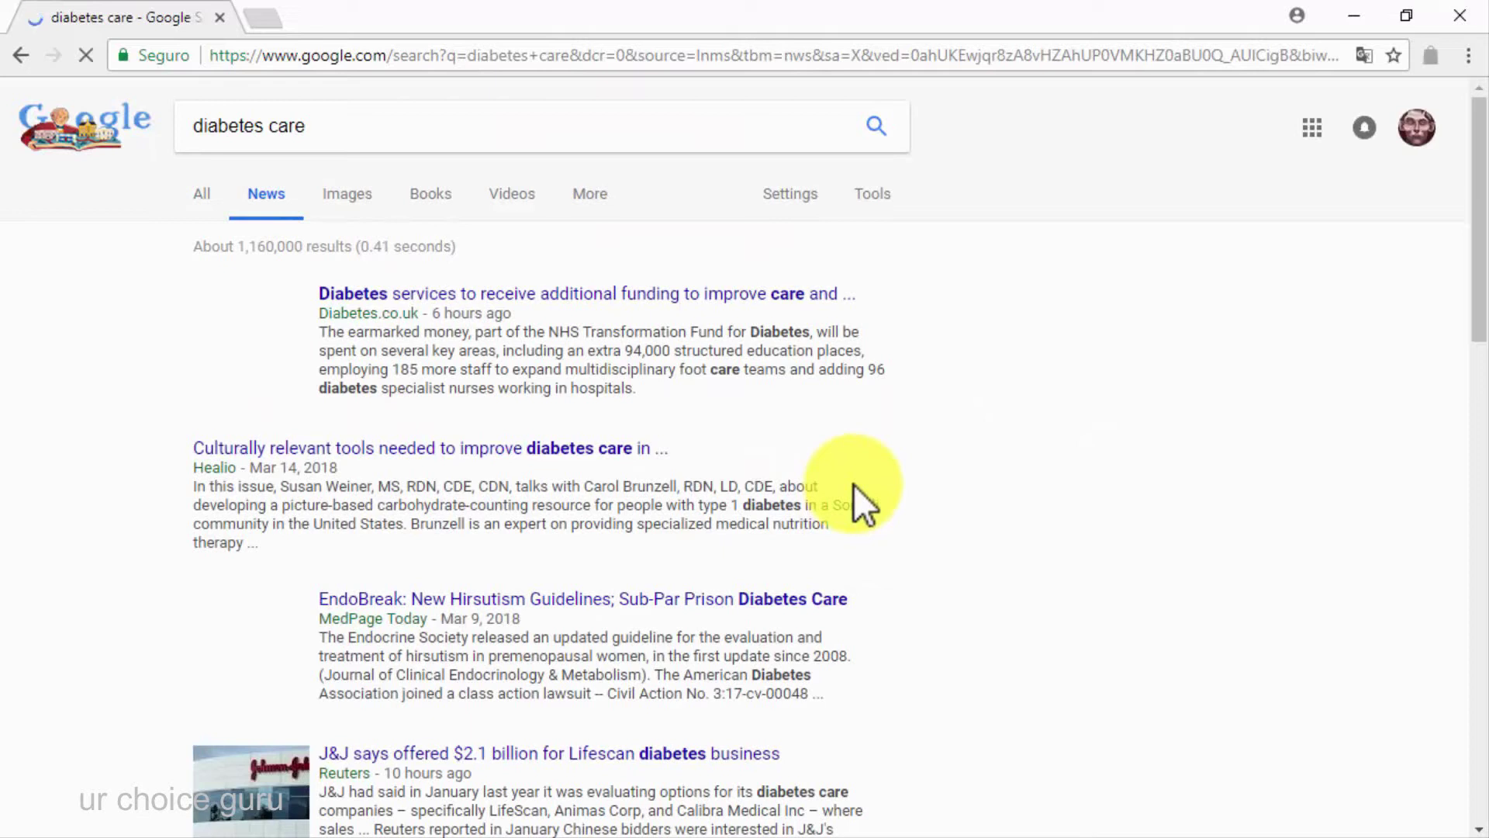
scroll(853, 484, down, 2)
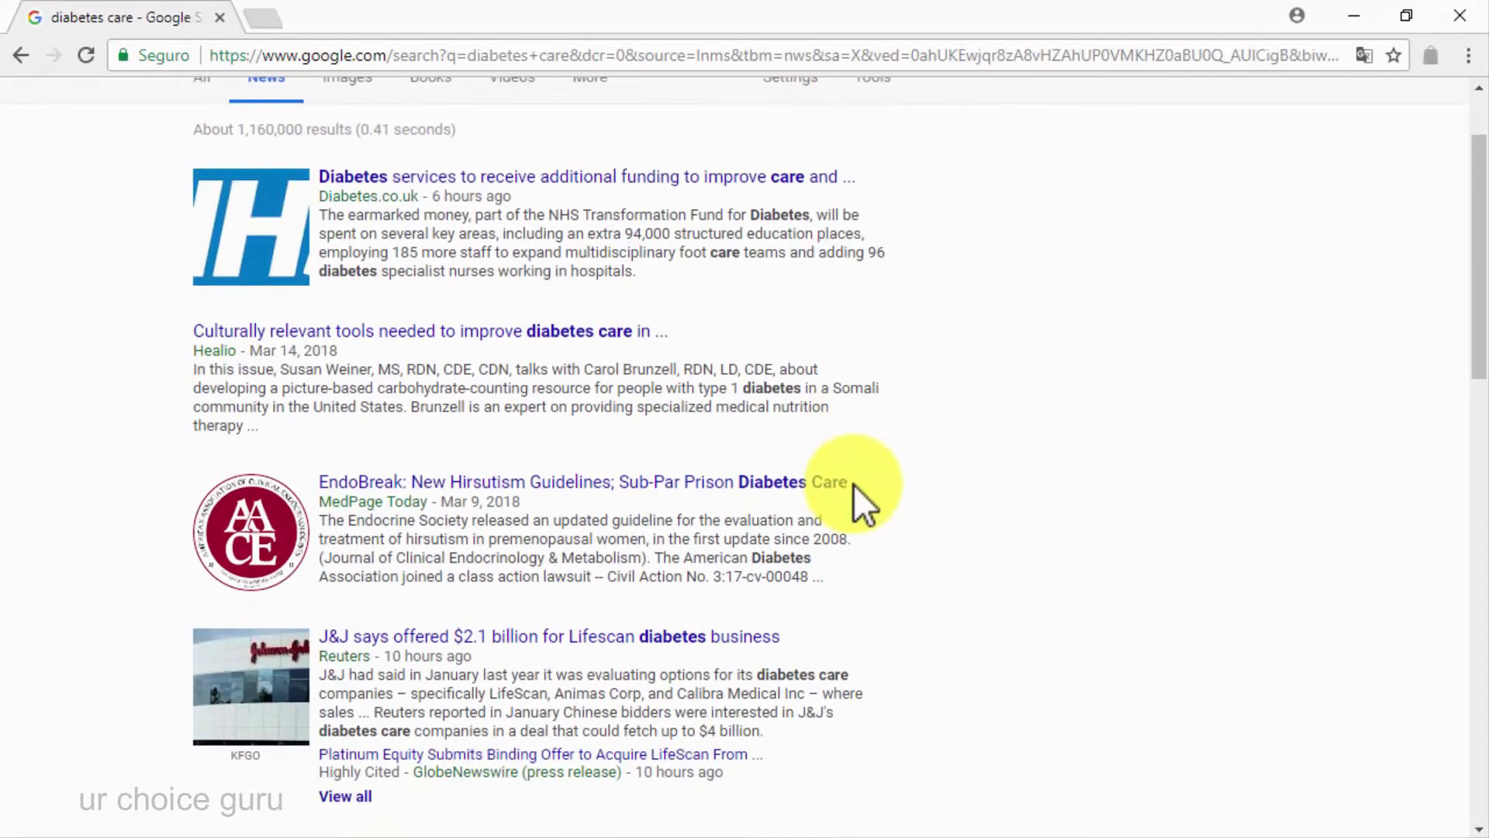
scroll(853, 484, down, 1)
scroll(853, 484, down, 4)
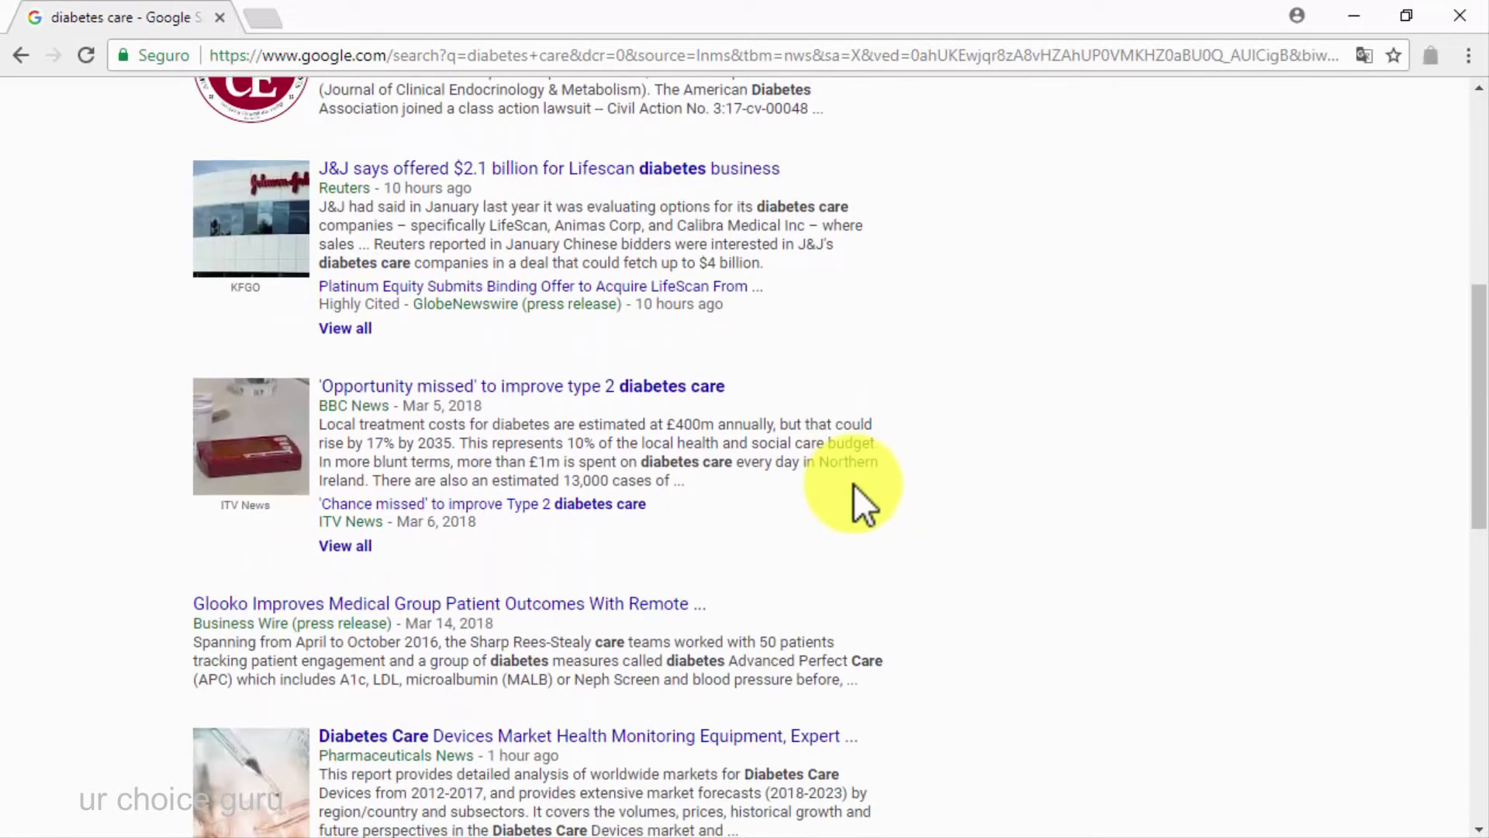
scroll(853, 484, down, 2)
scroll(853, 484, down, 4)
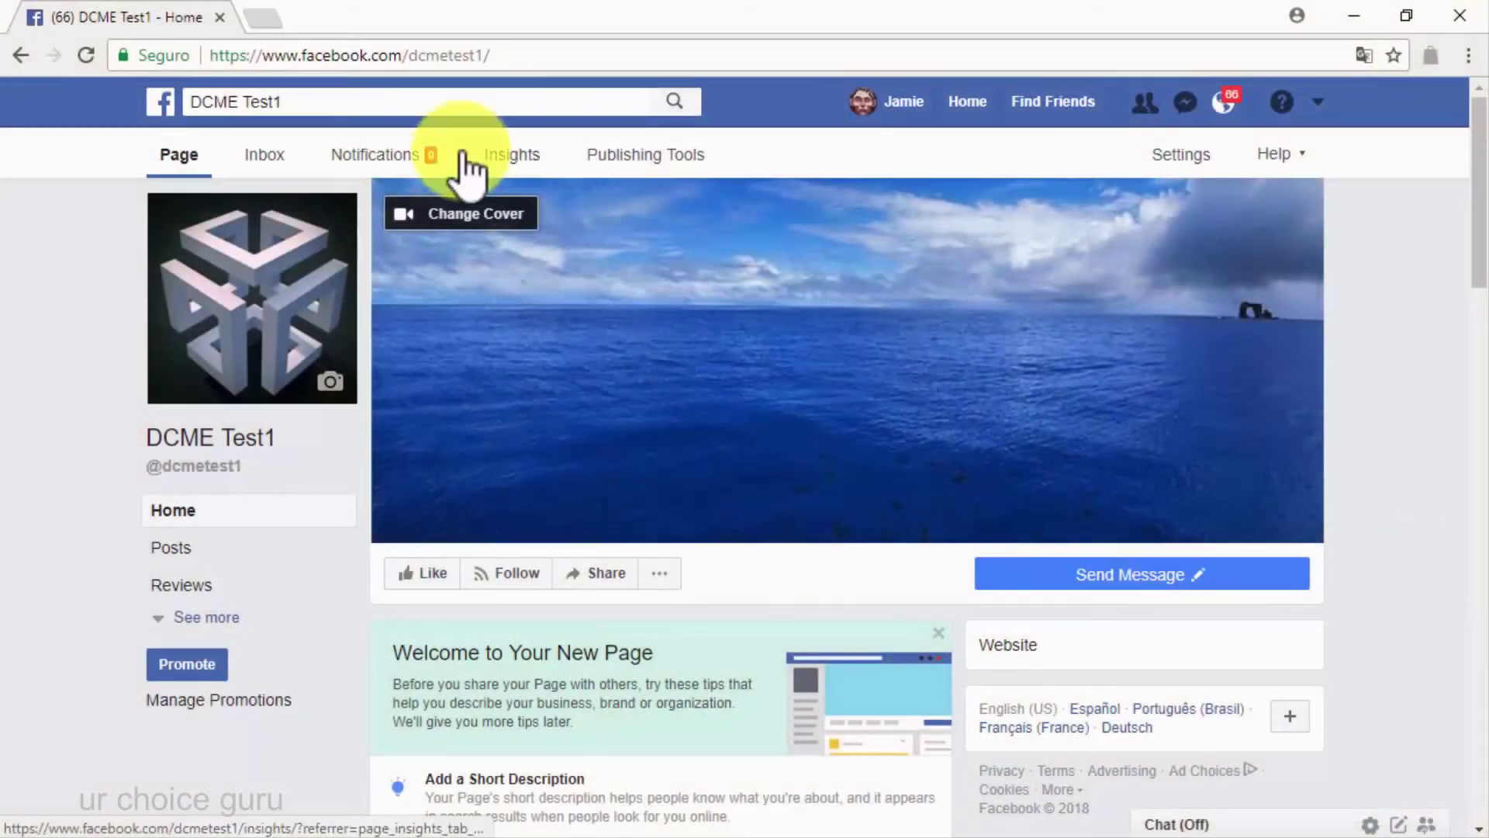
Search Facebook for 'diabetes care' and view the People and Pages results
click(403, 109)
text(di)
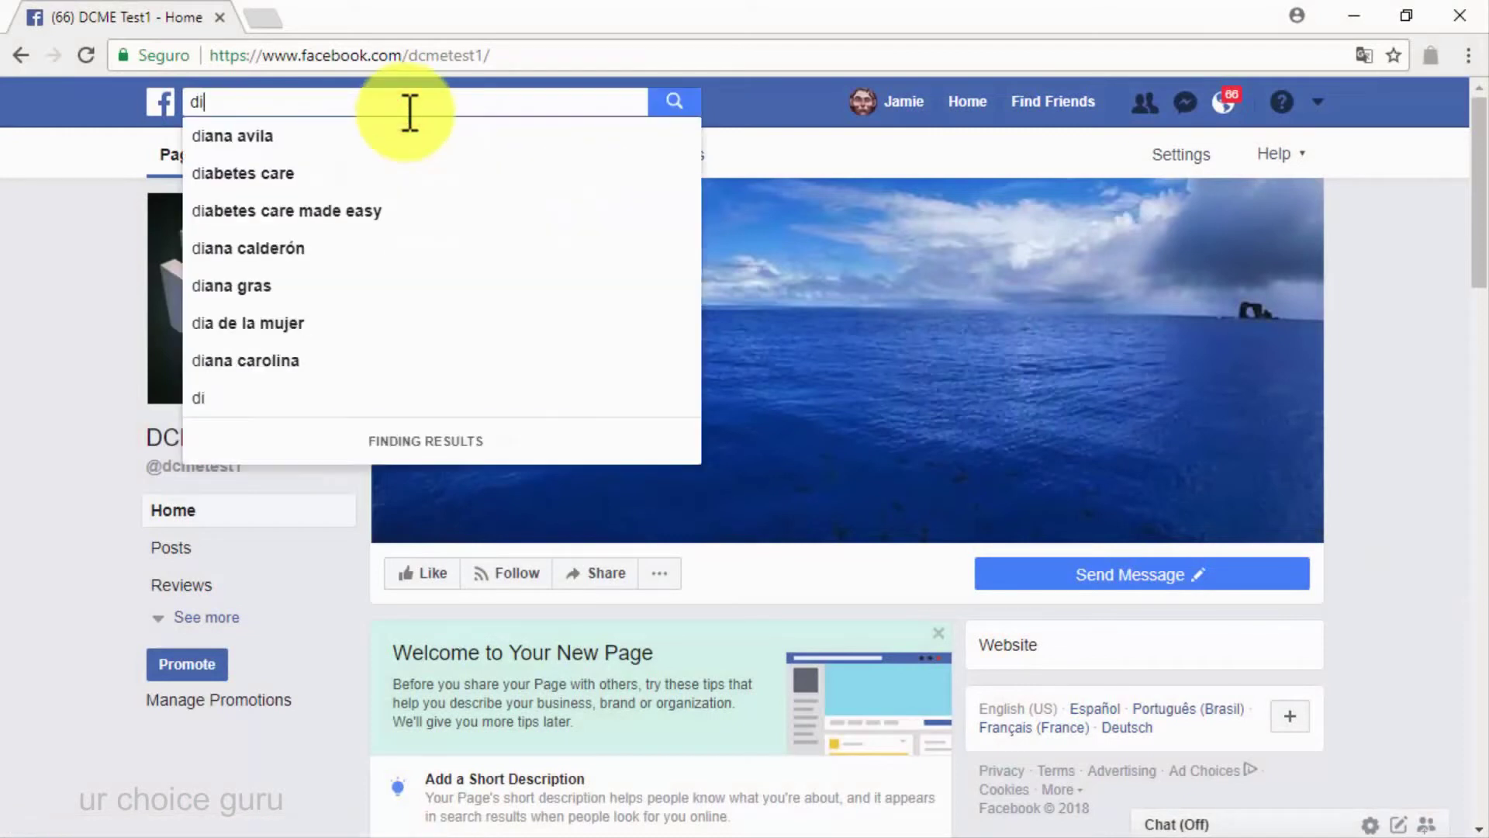
text(abetes care)
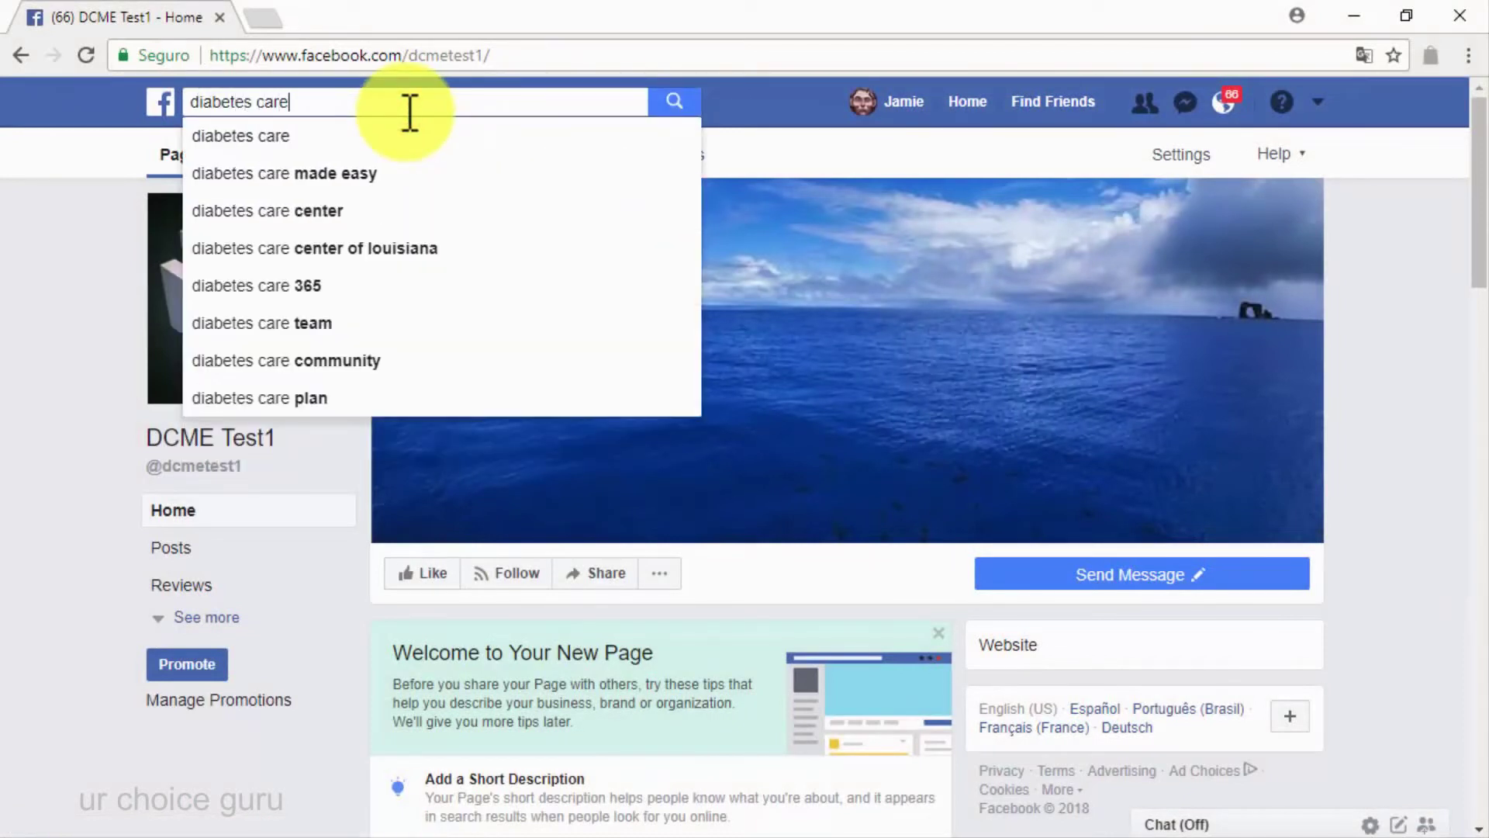
key(Return)
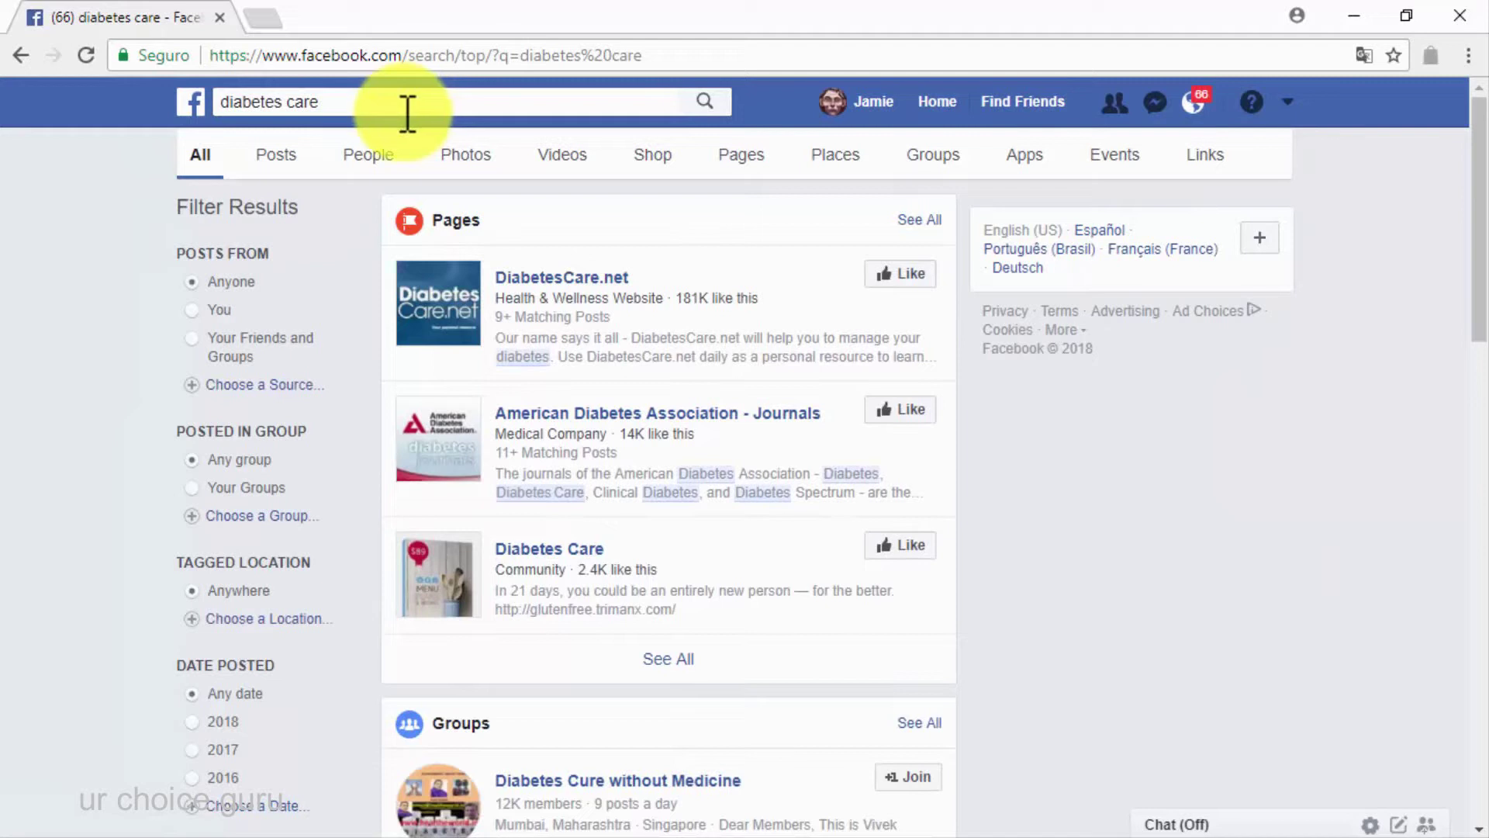
click(367, 154)
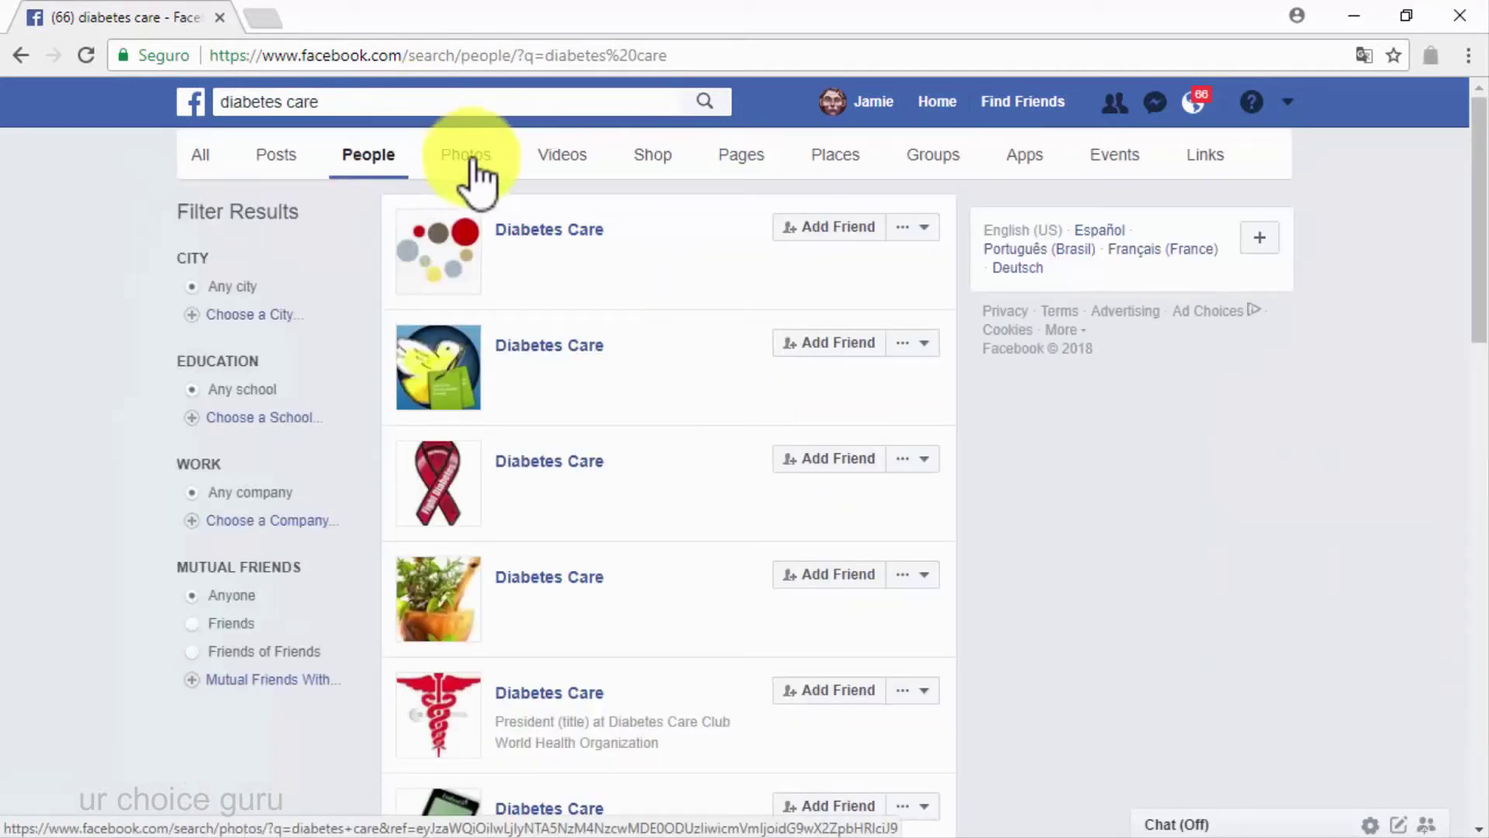
click(736, 166)
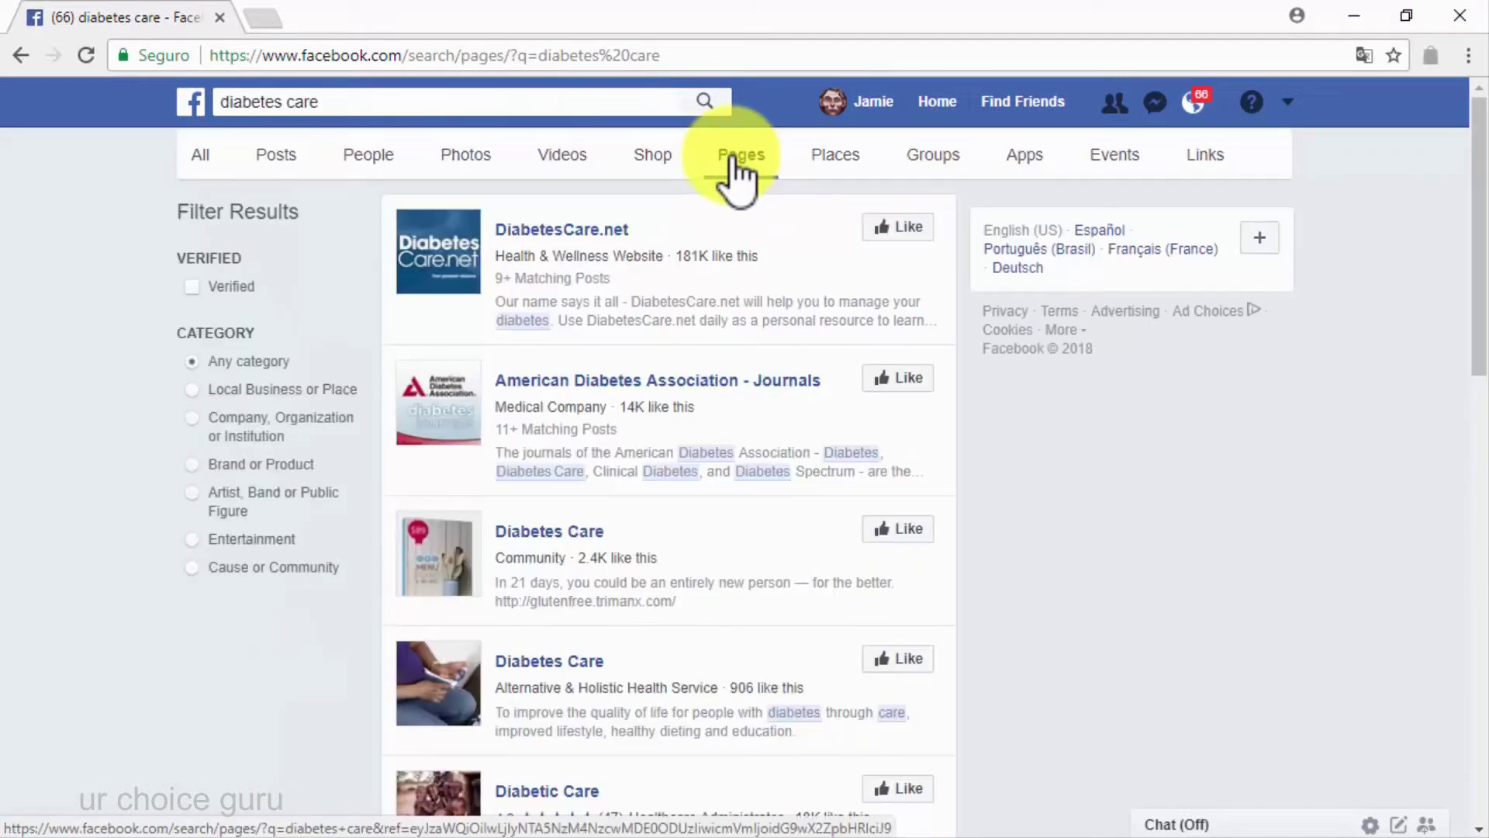
Browse the Groups, Posts, Photos, Videos and Events results for diabetes care
click(898, 161)
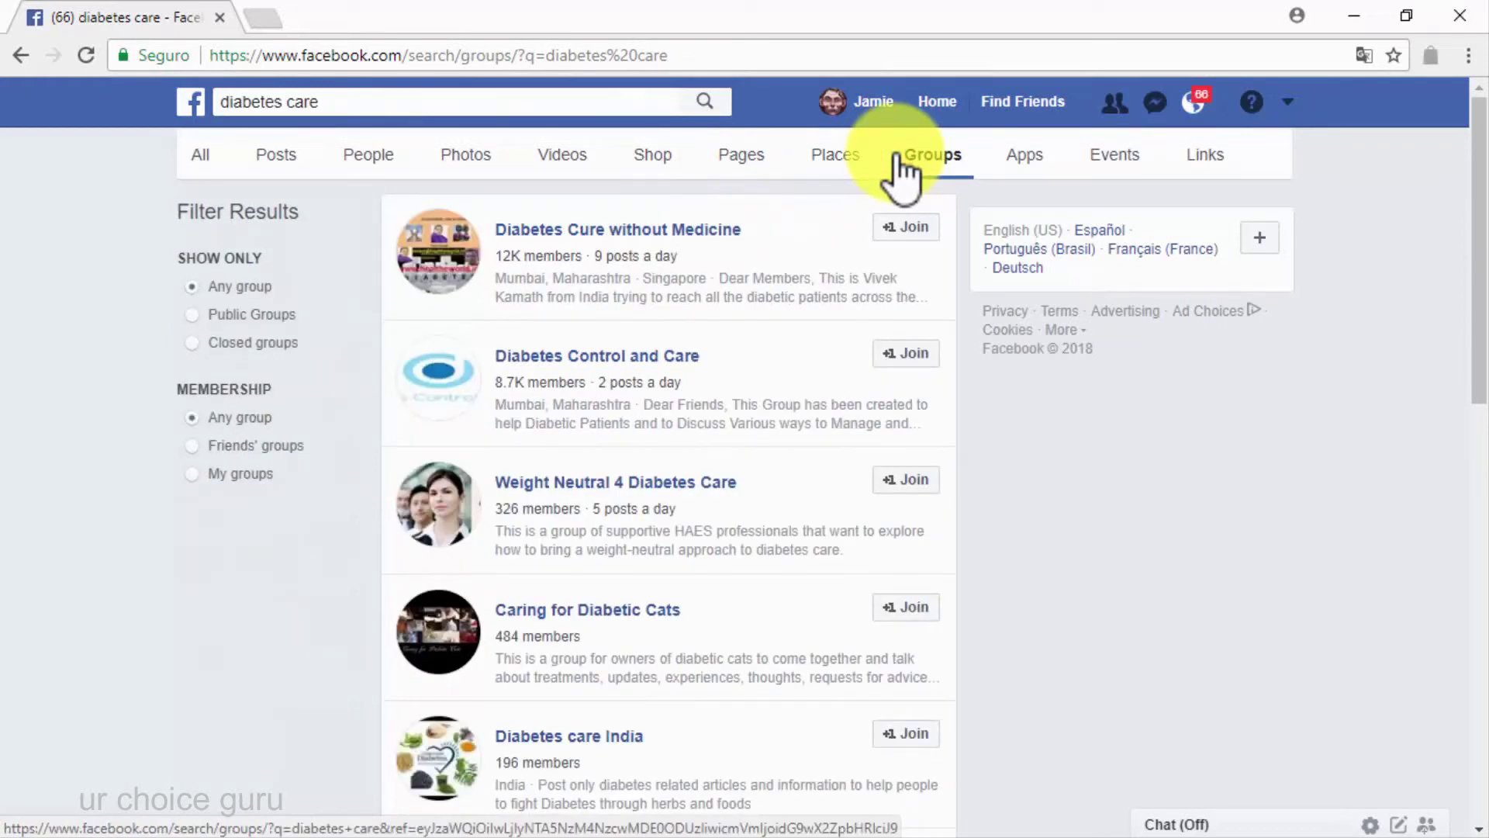
click(278, 159)
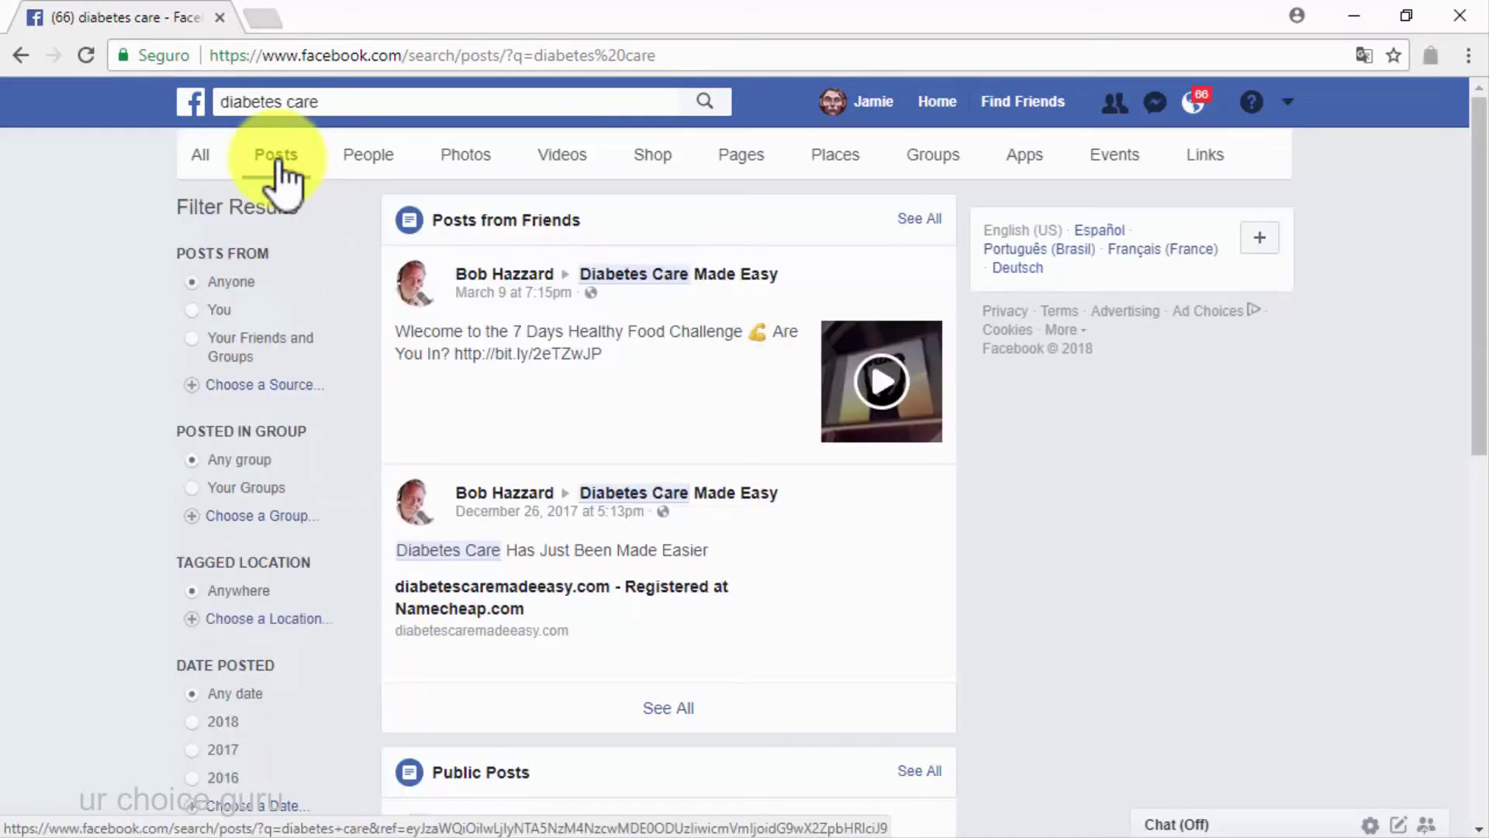
click(470, 159)
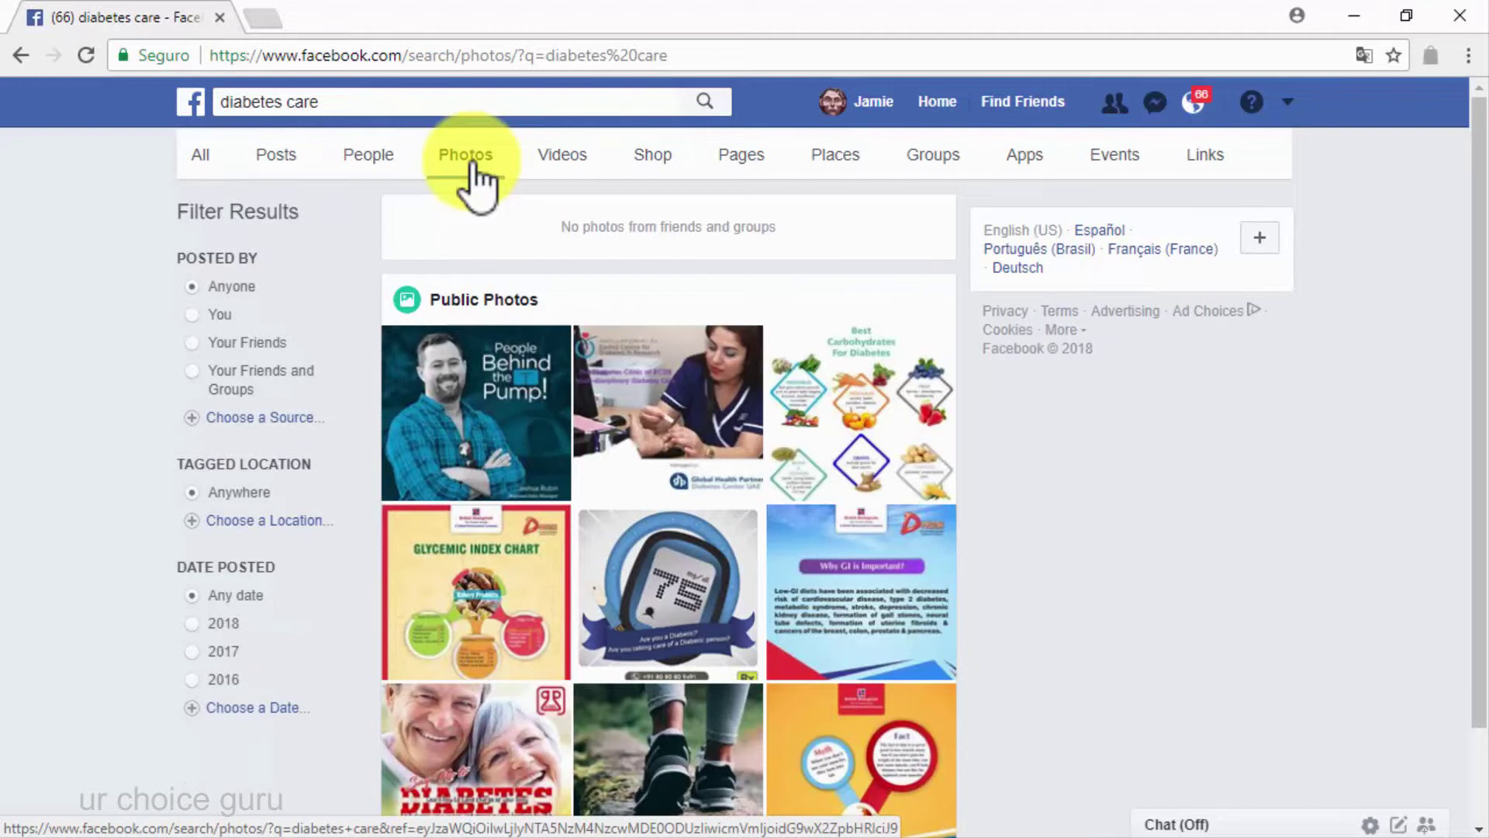
click(564, 159)
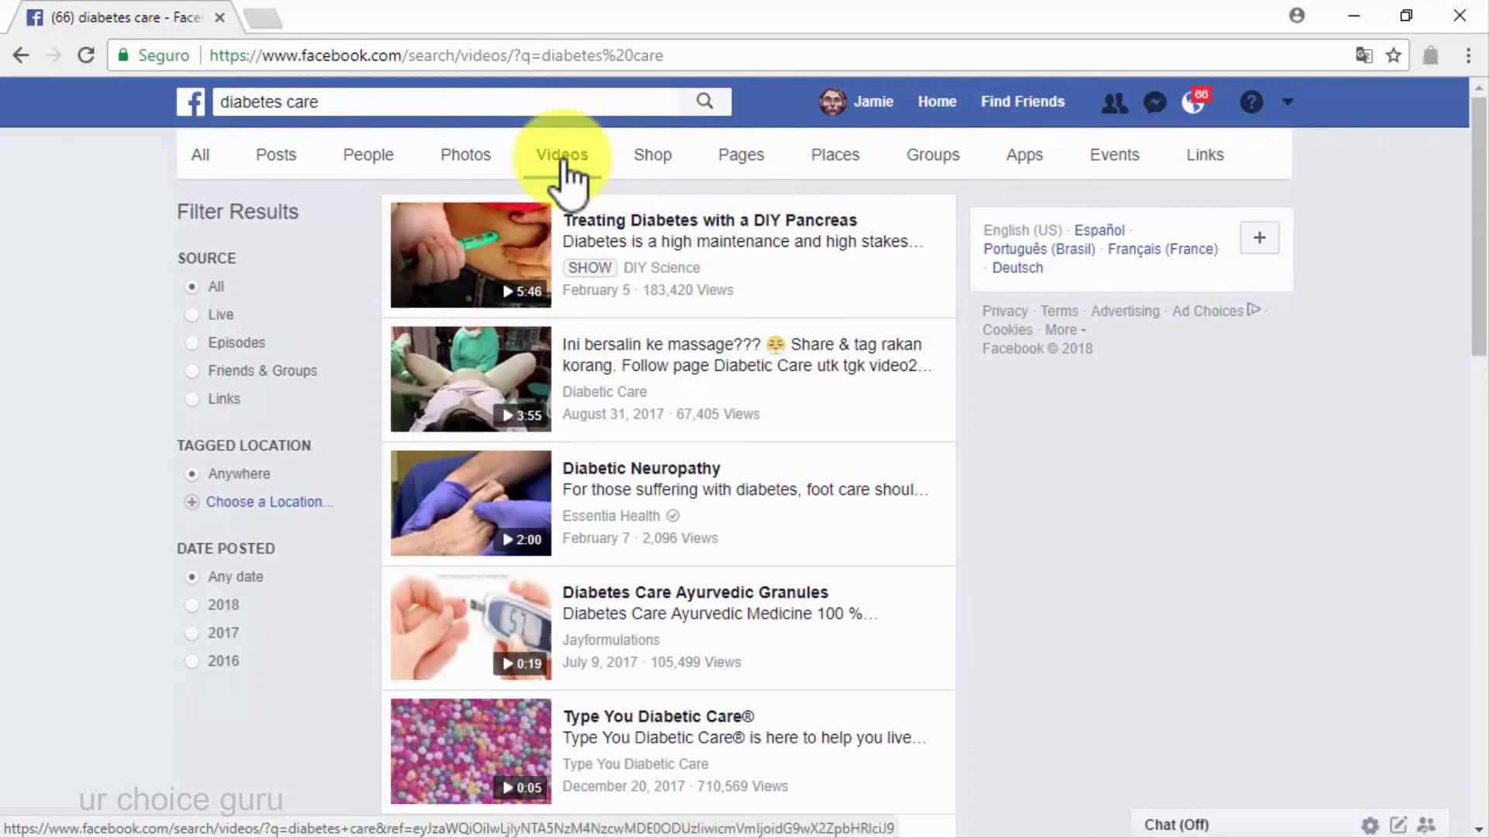
click(1109, 157)
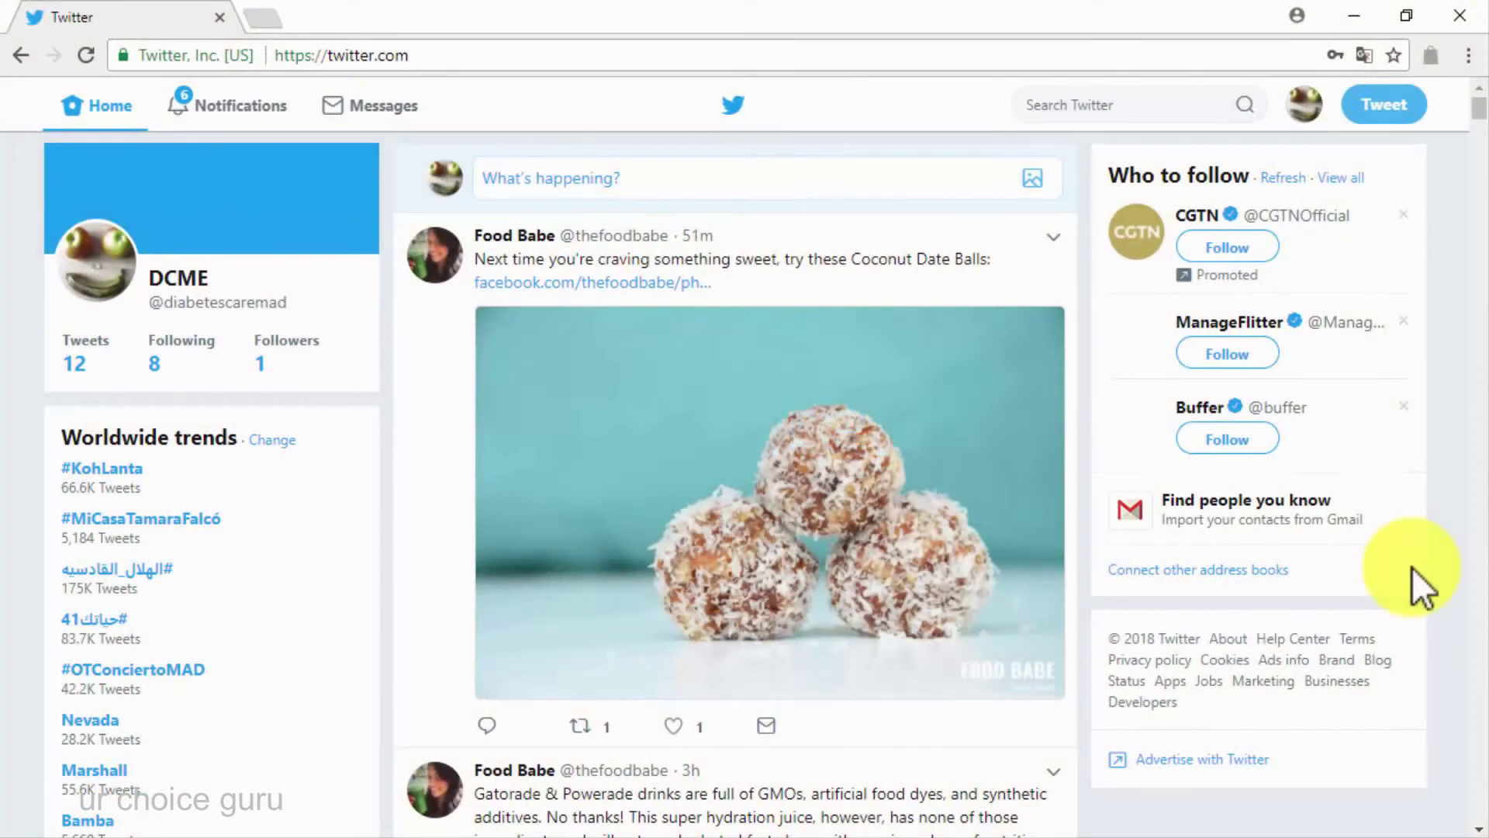
Search Twitter for 'diabetes care' and scroll through the tweets
click(1128, 113)
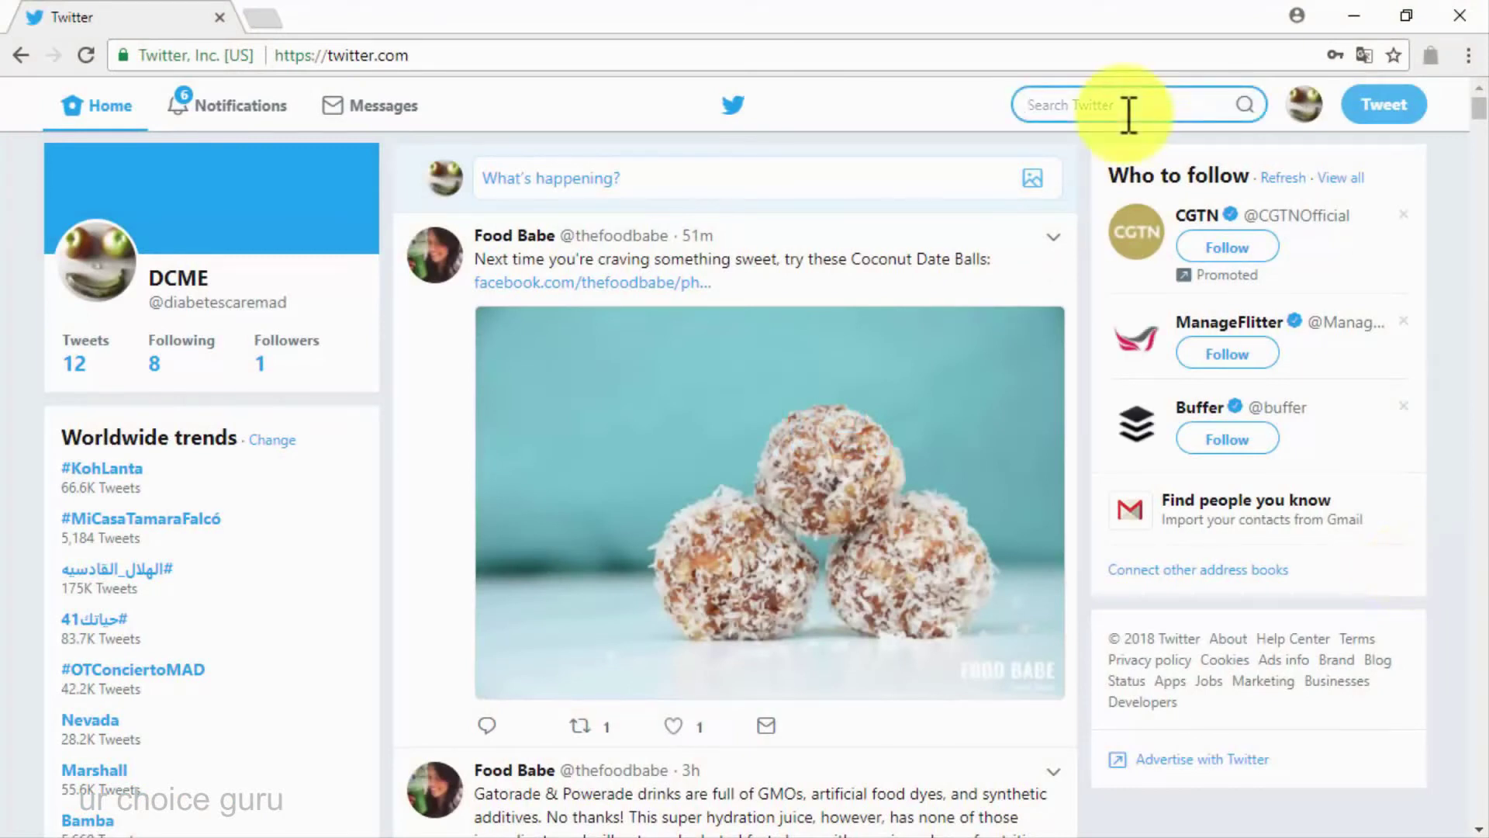
text(diabetes)
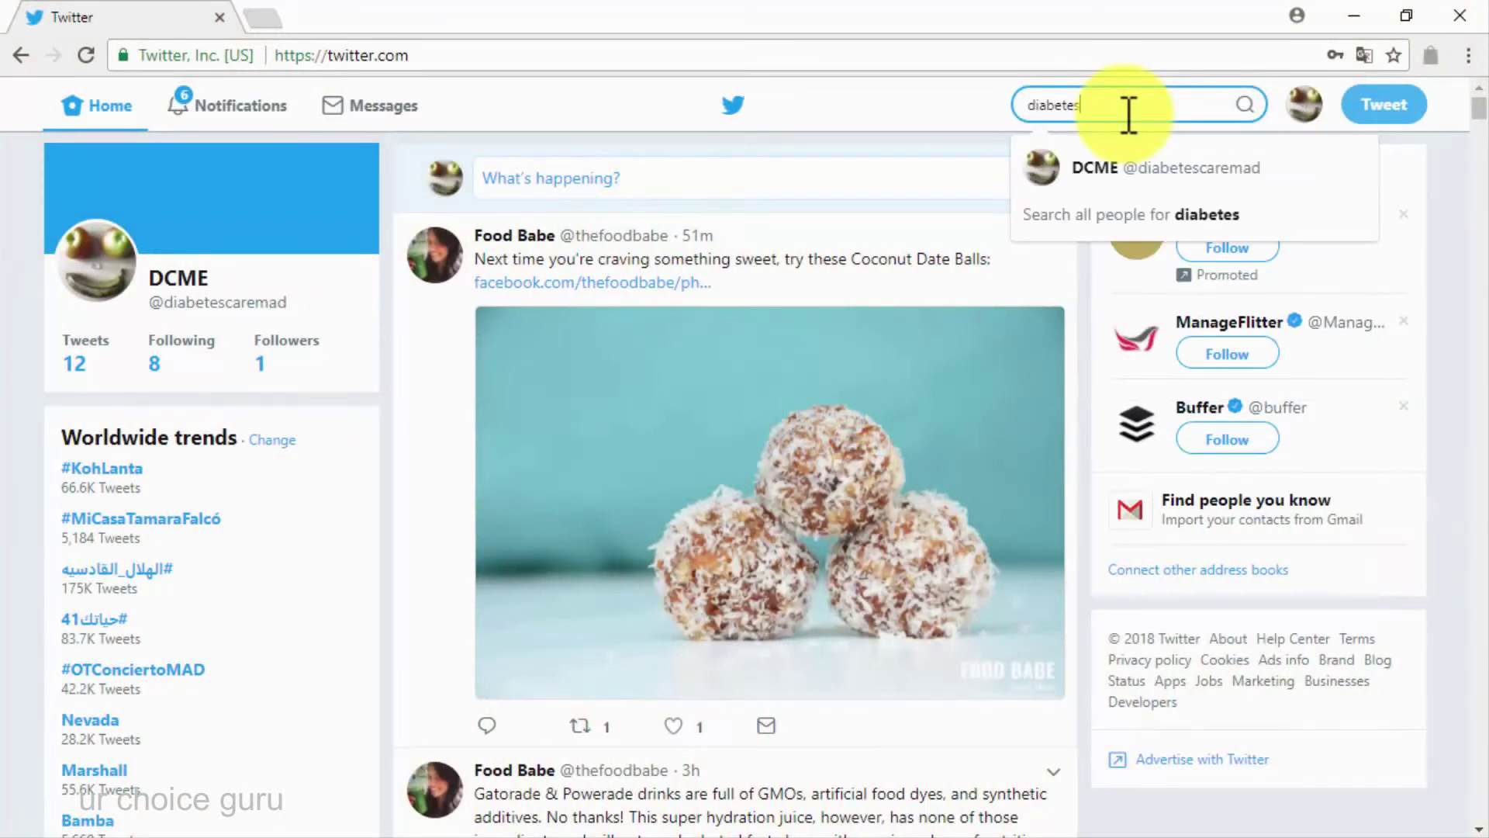
text( care)
key(Return)
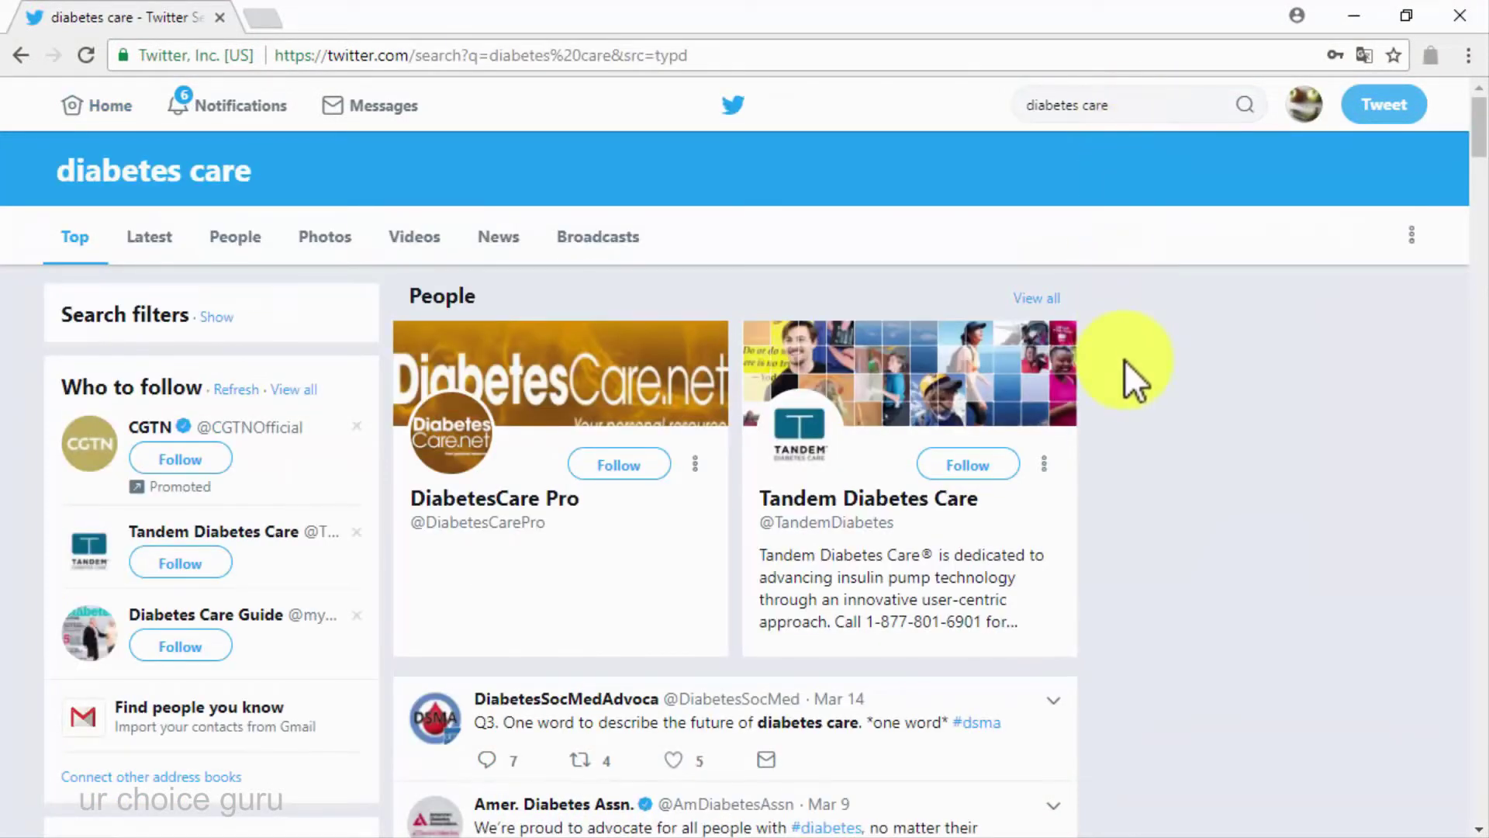
scroll(1125, 360, down, 6)
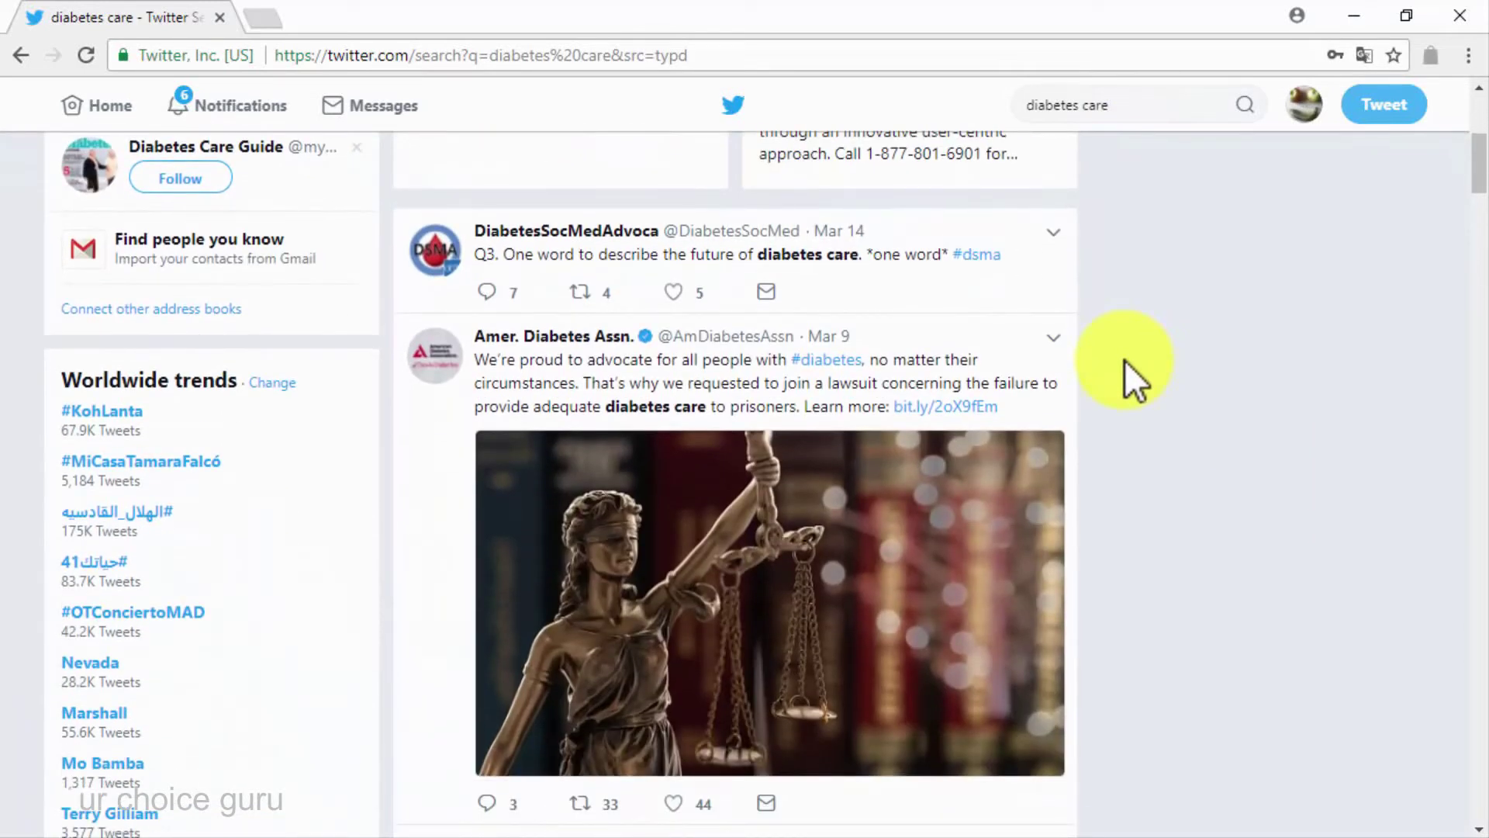
scroll(1125, 360, down, 9)
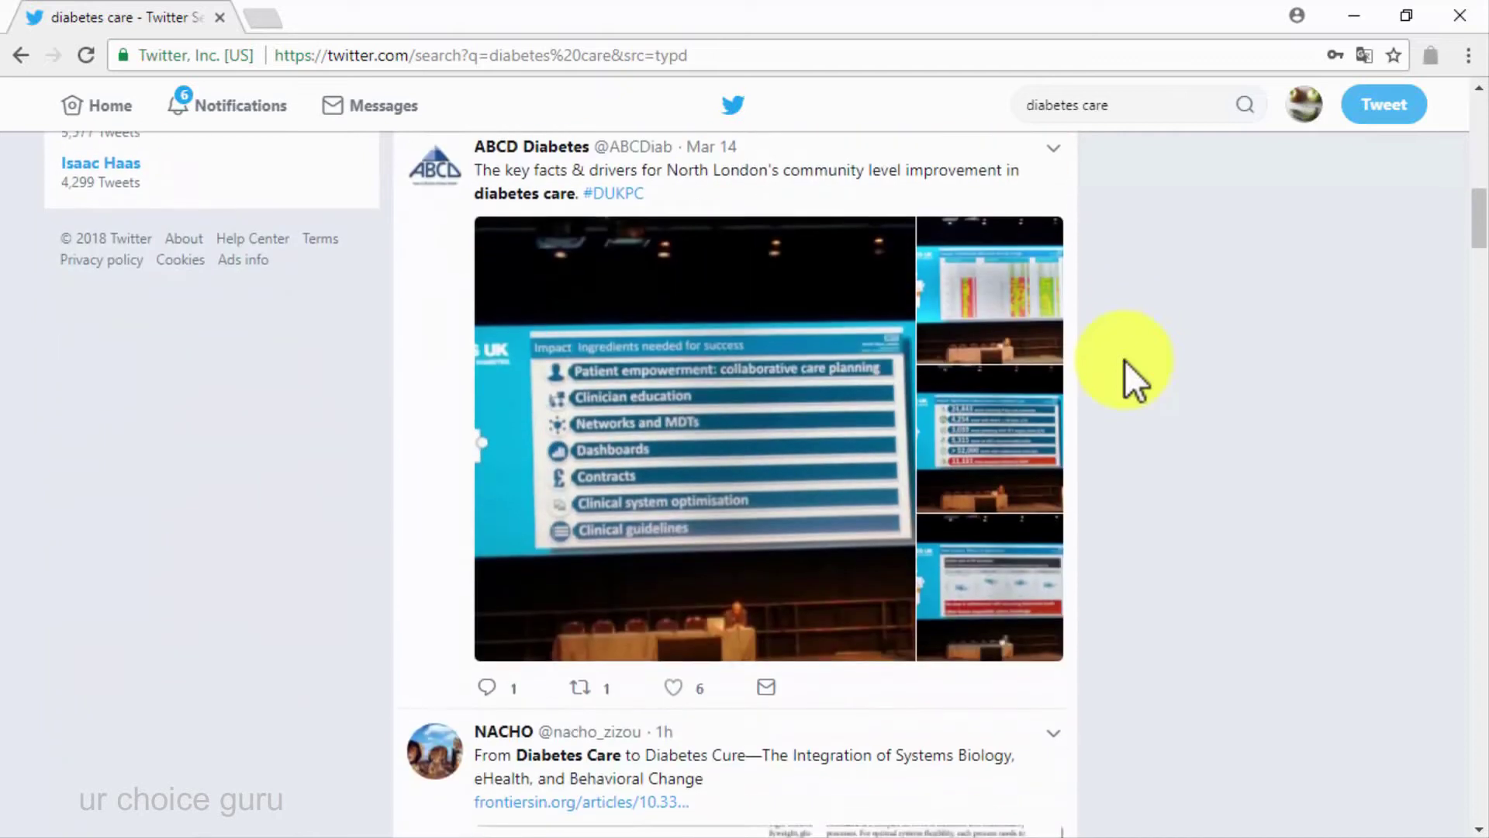
scroll(1125, 360, down, 10)
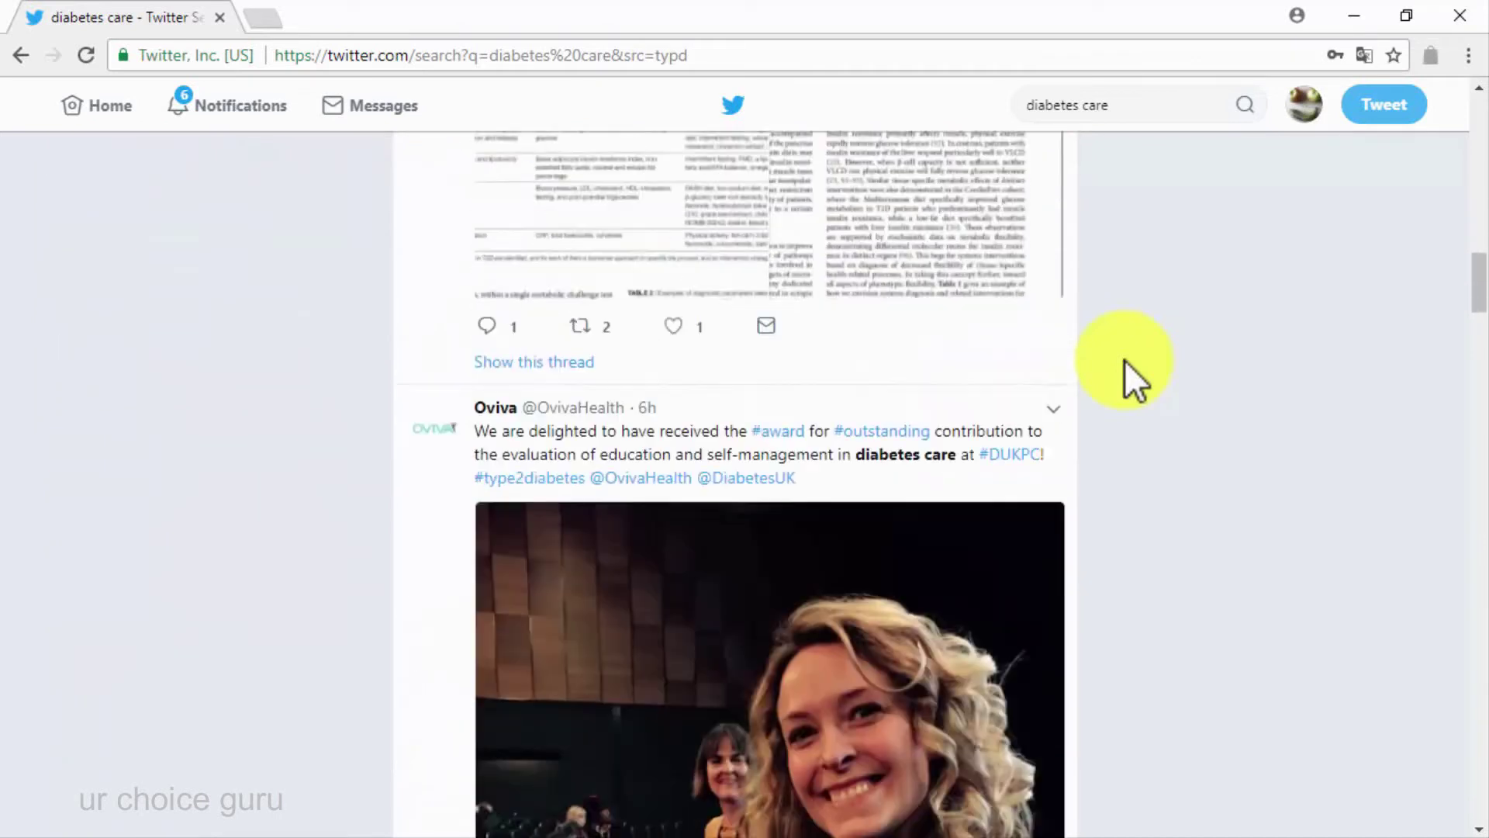
scroll(1125, 360, down, 5)
scroll(1125, 359, down, 6)
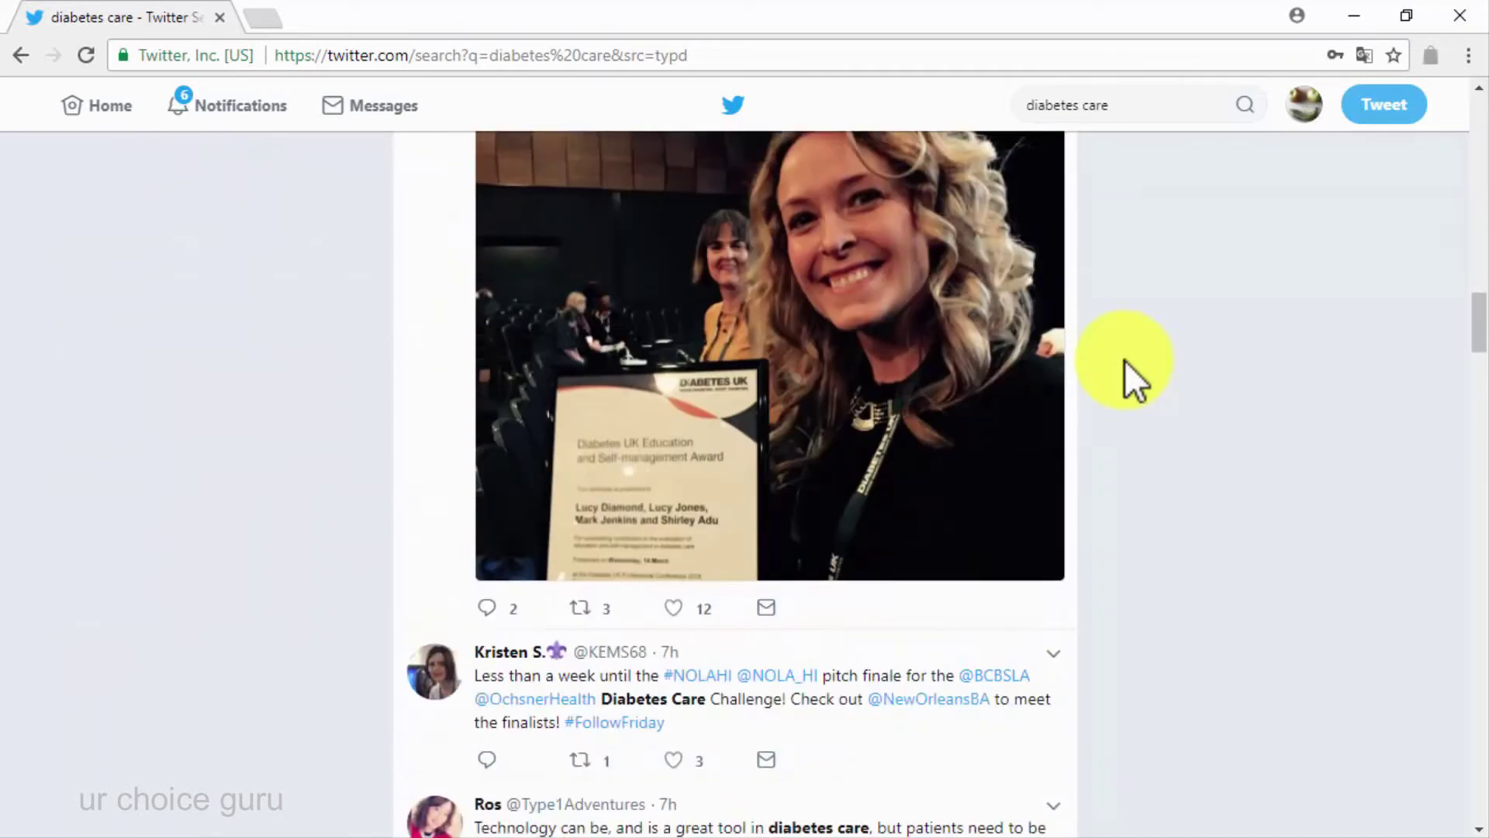
scroll(1124, 360, down, 4)
scroll(1125, 360, down, 10)
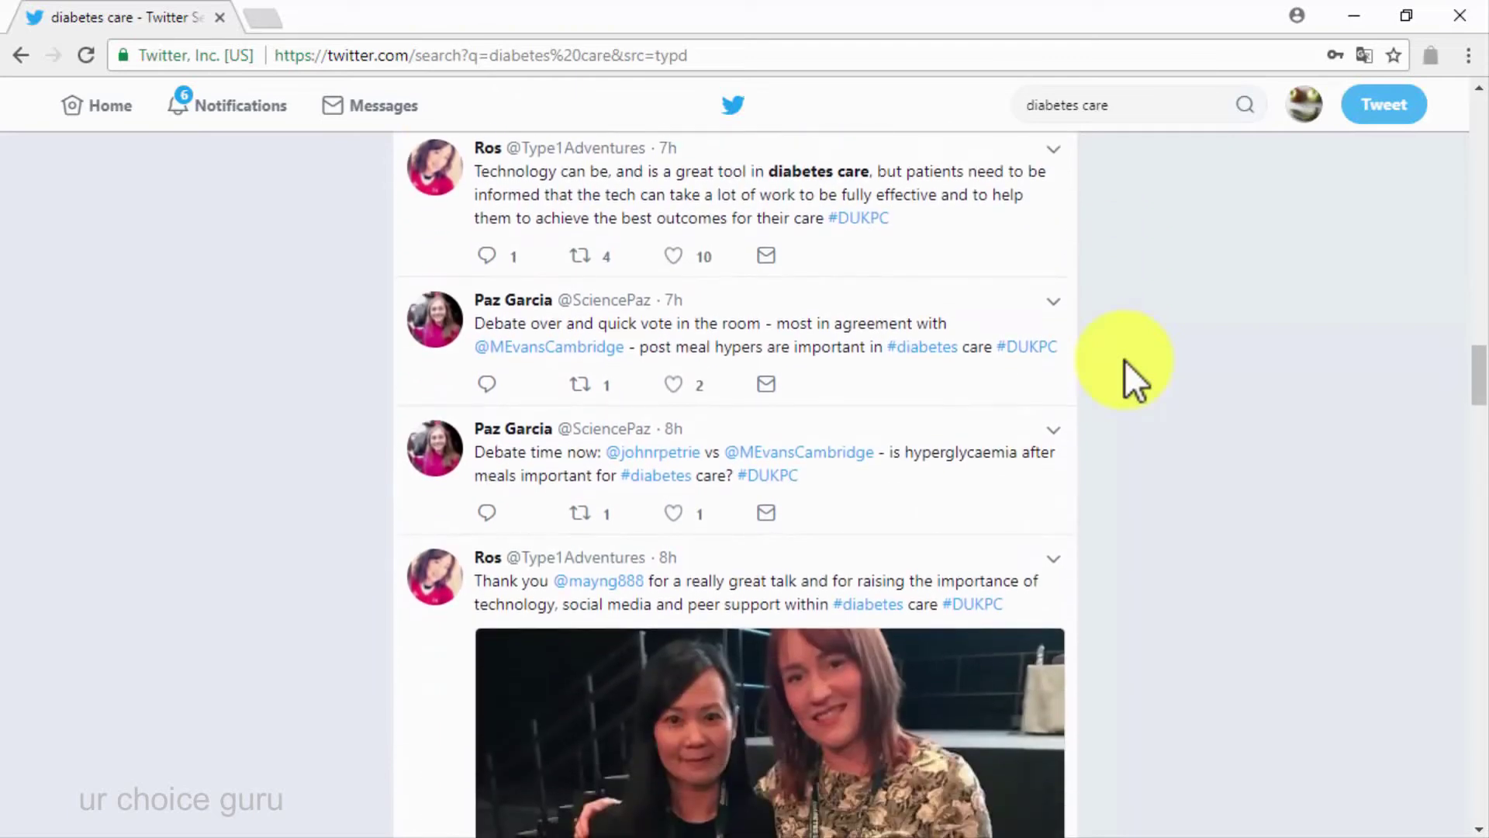
scroll(1125, 360, down, 6)
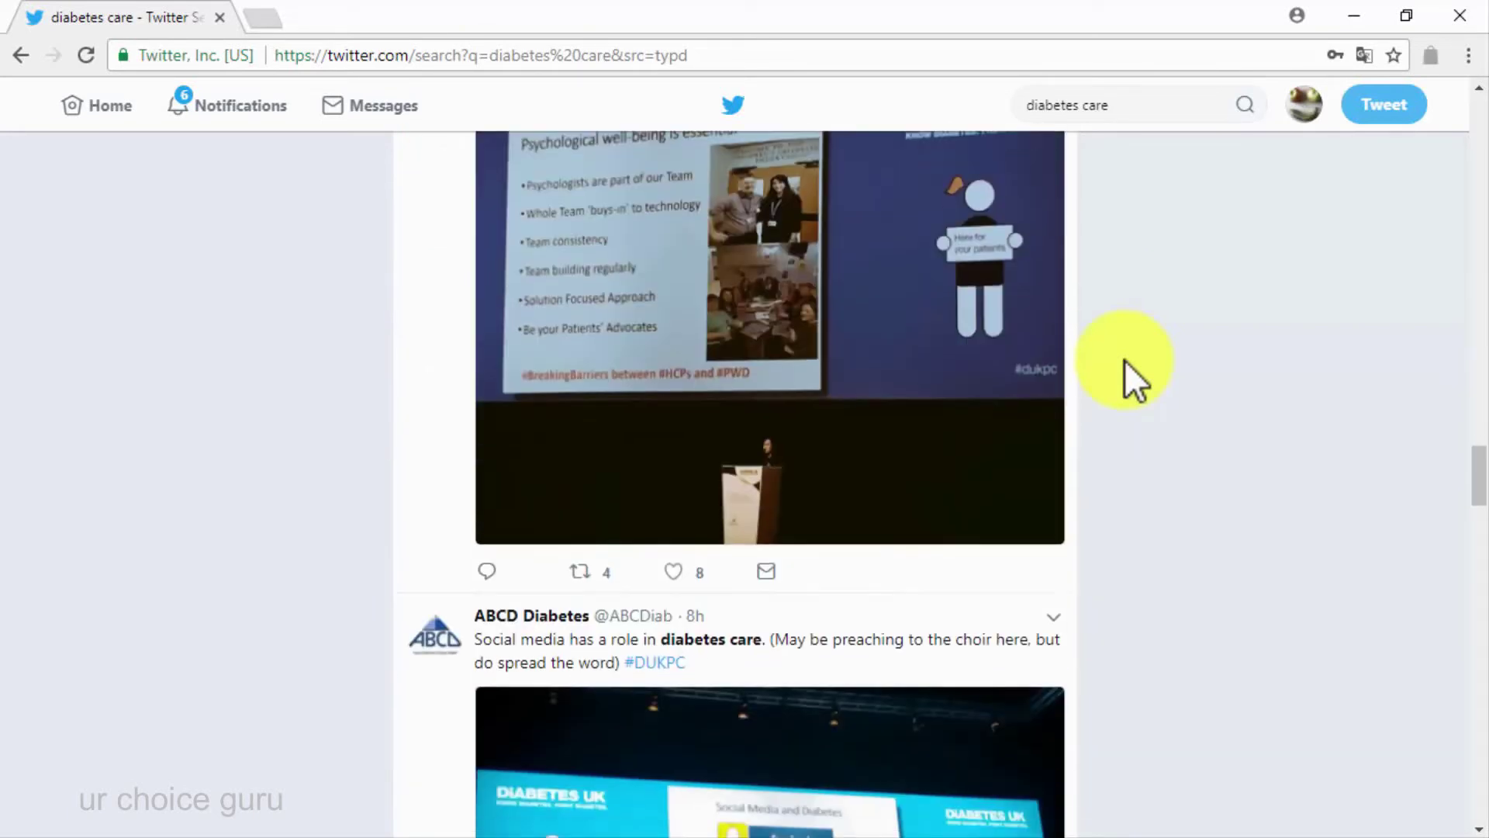
scroll(1125, 360, down, 6)
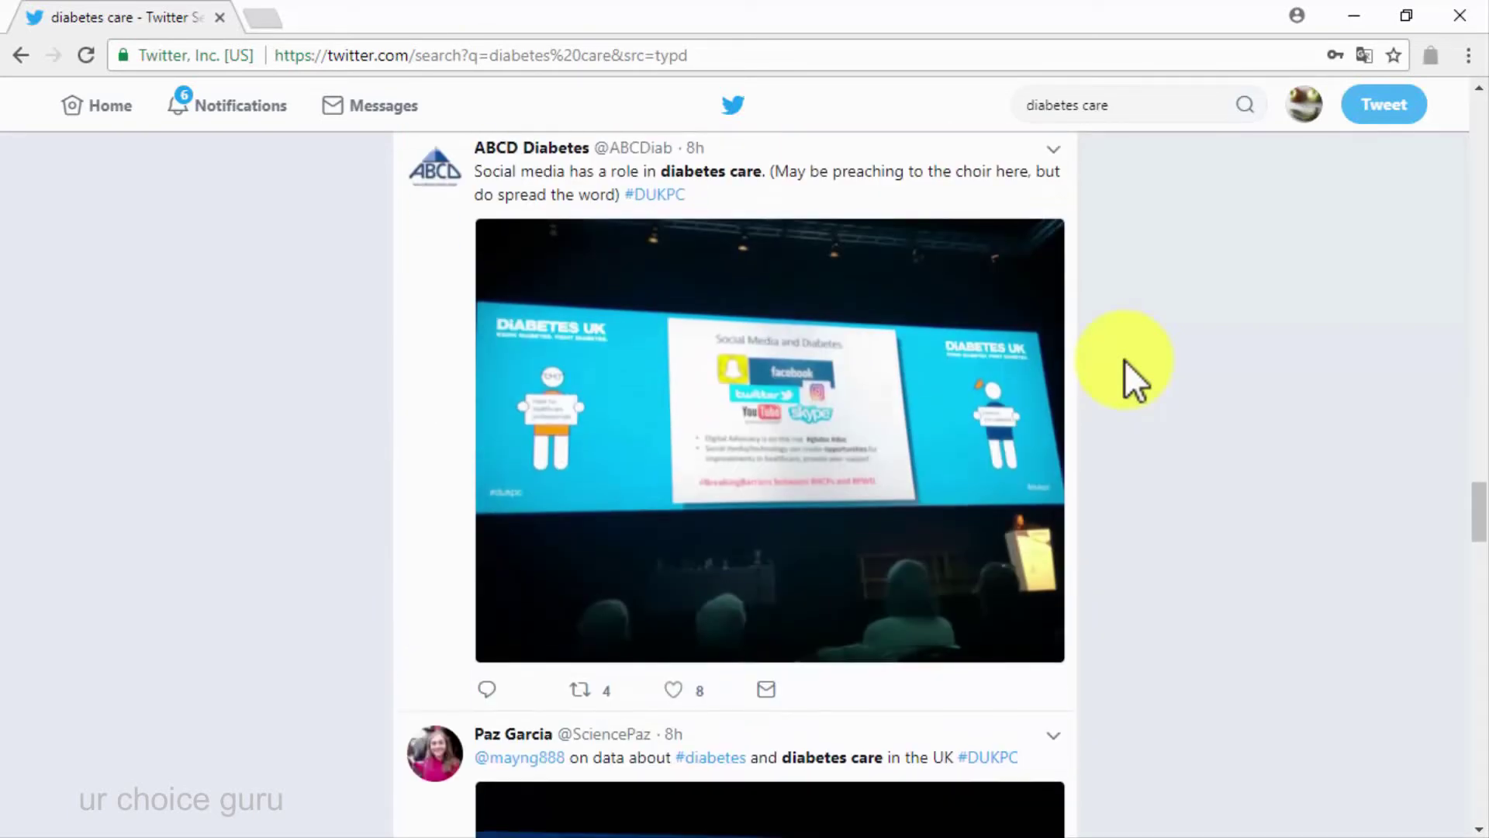
Narrow the search to 'diabetes' and open the tweet on missing-sleep side effects
click(1164, 109)
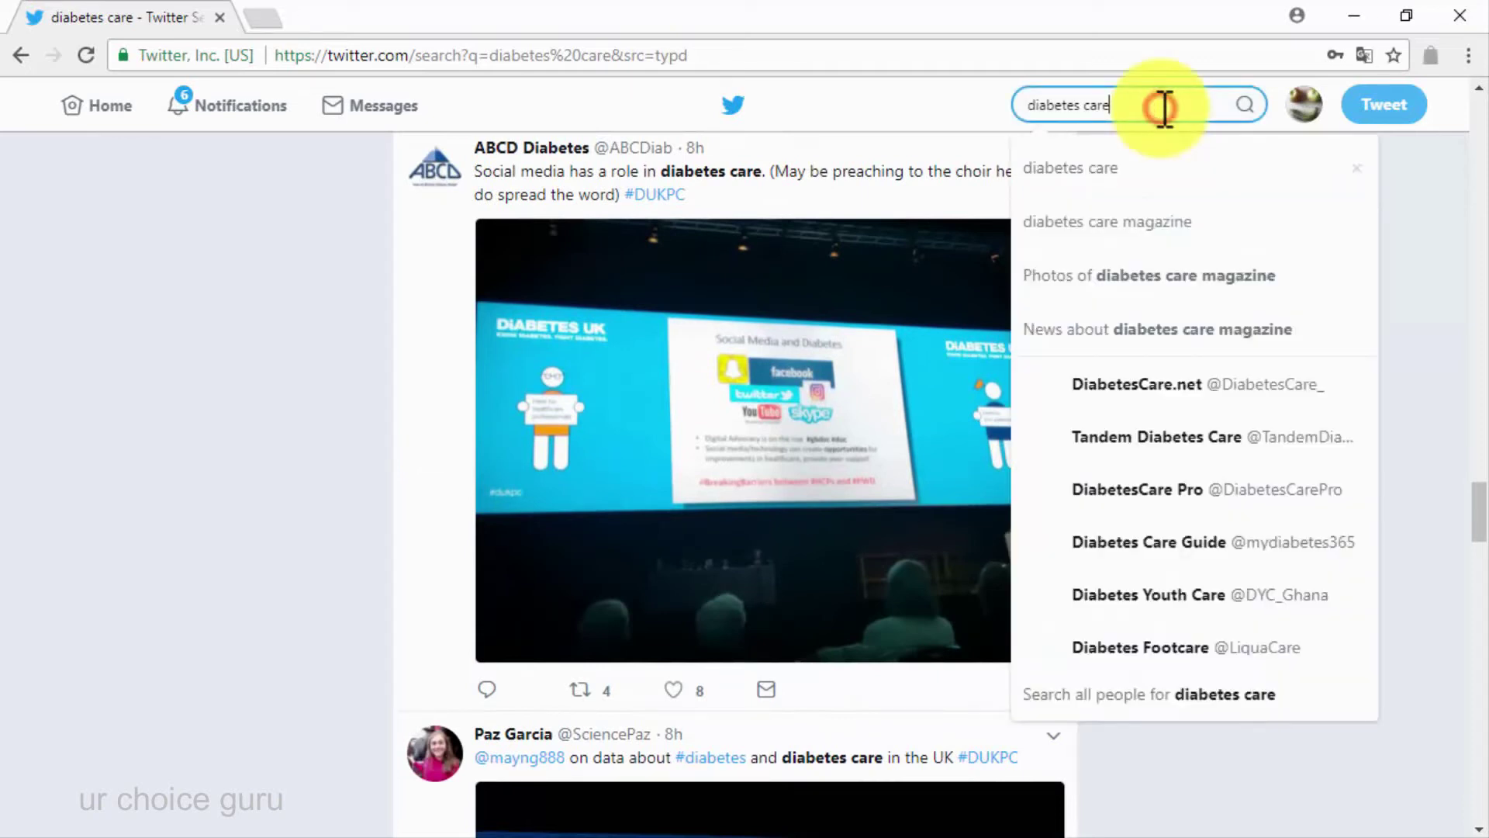
key(BackSpace)
key(BackSpace)
key(BackSpace)
key(BackSpace)
key(BackSpace)
key(Return)
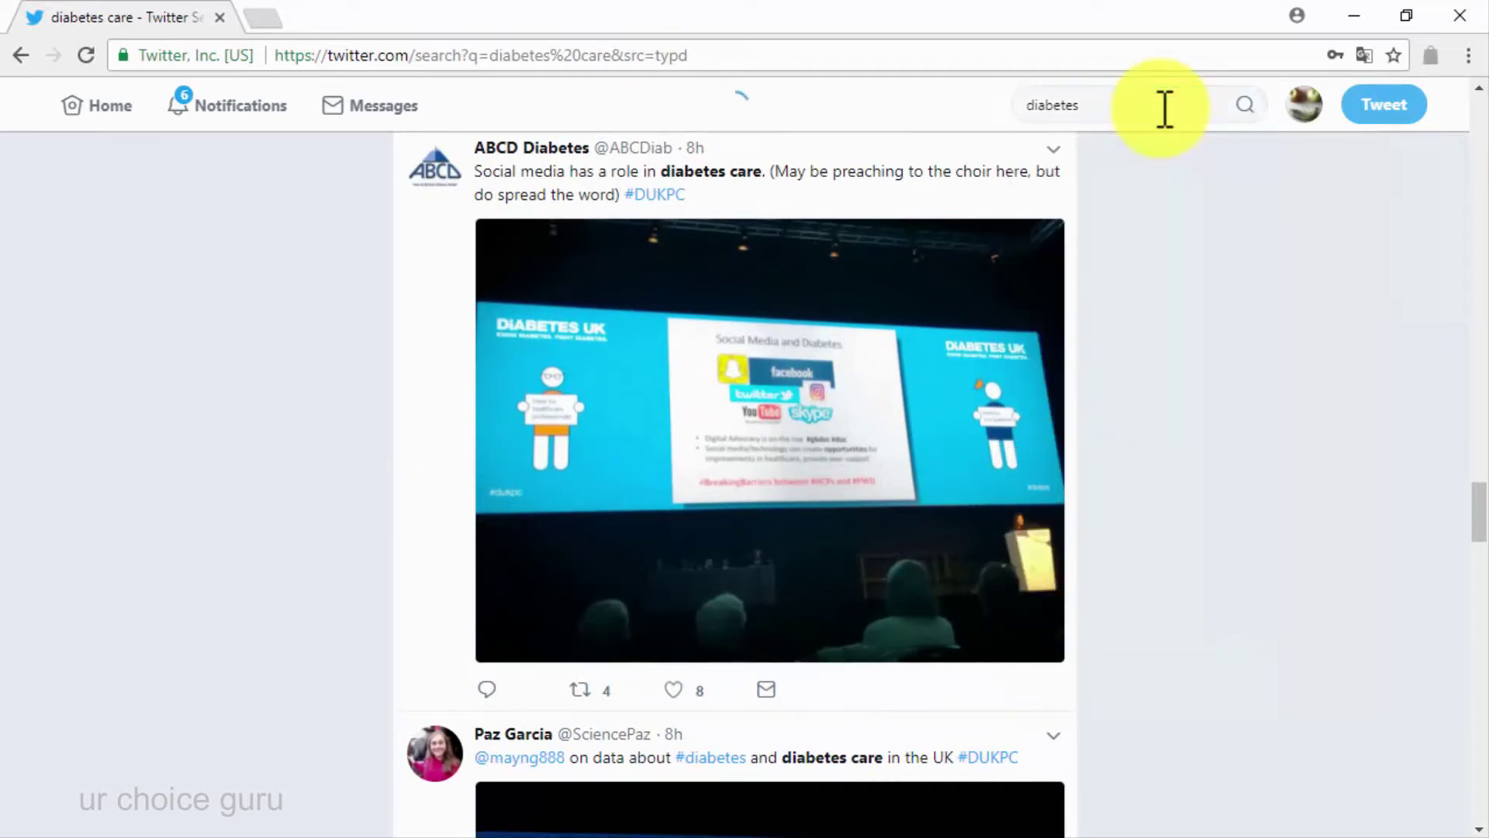
scroll(1125, 318, down, 10)
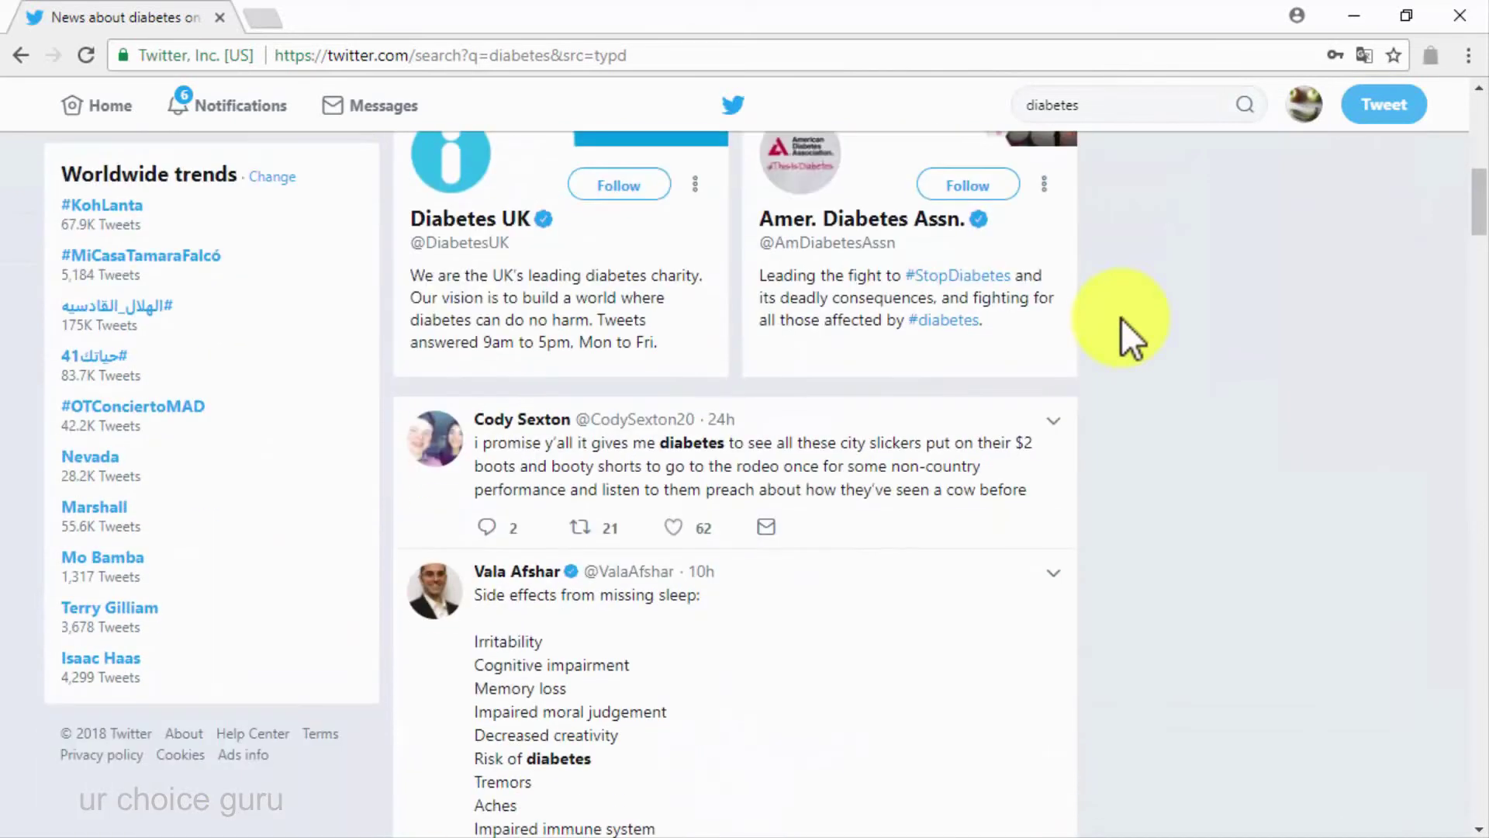
scroll(1120, 318, down, 10)
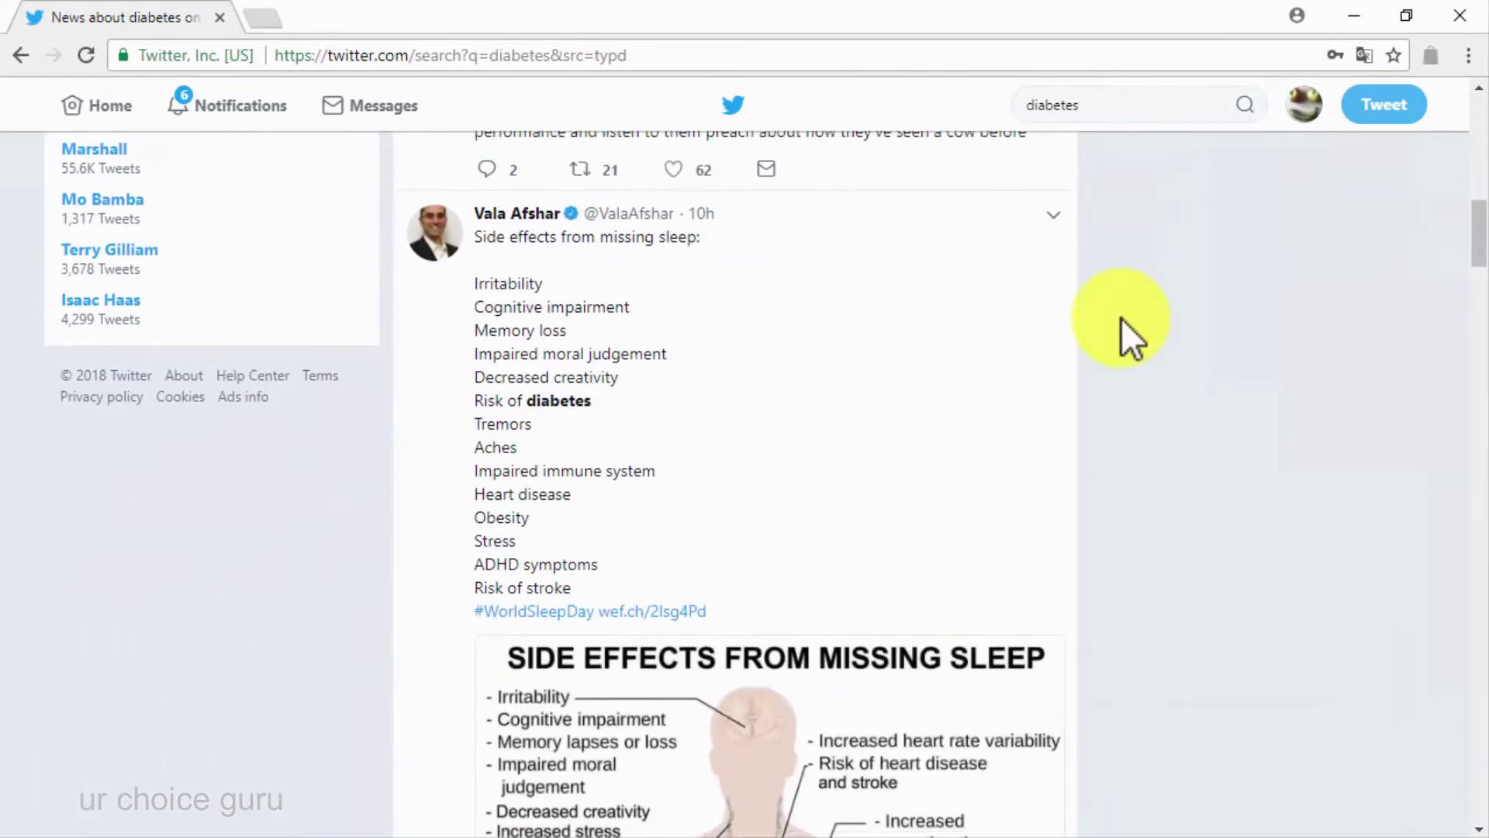
scroll(1120, 318, up, 6)
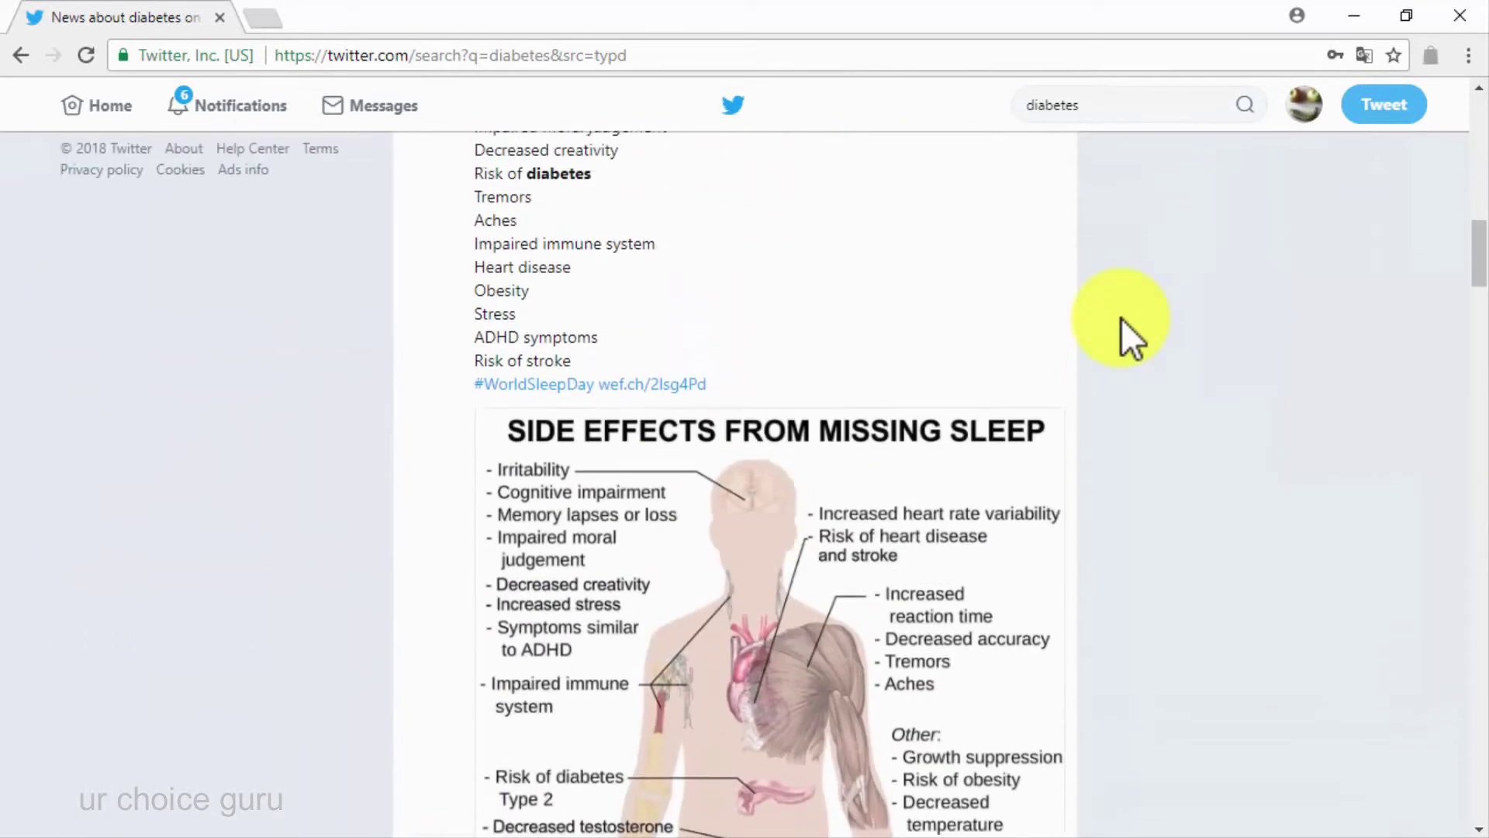
click(683, 287)
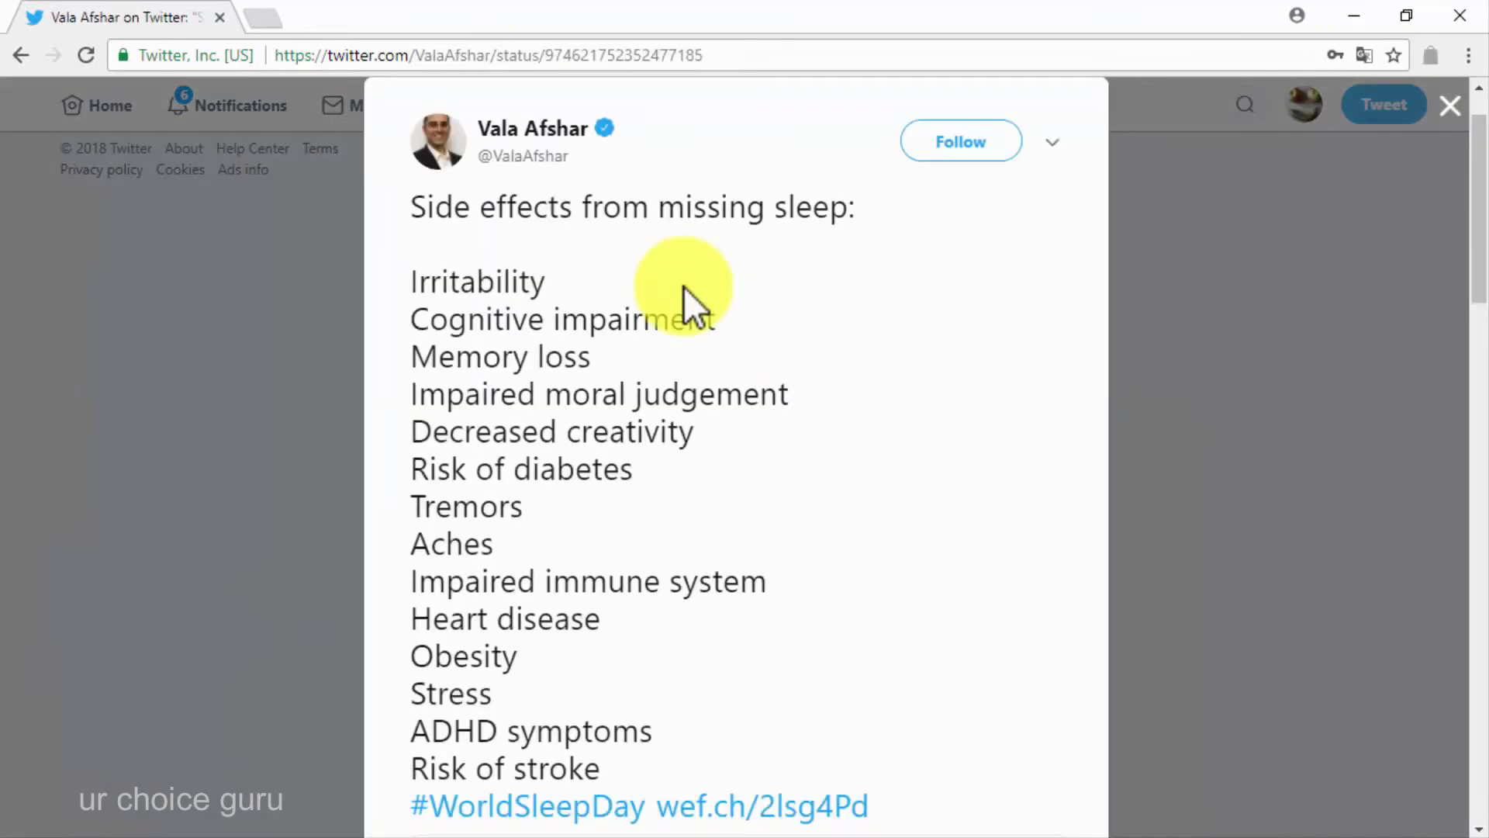
scroll(942, 543, down, 9)
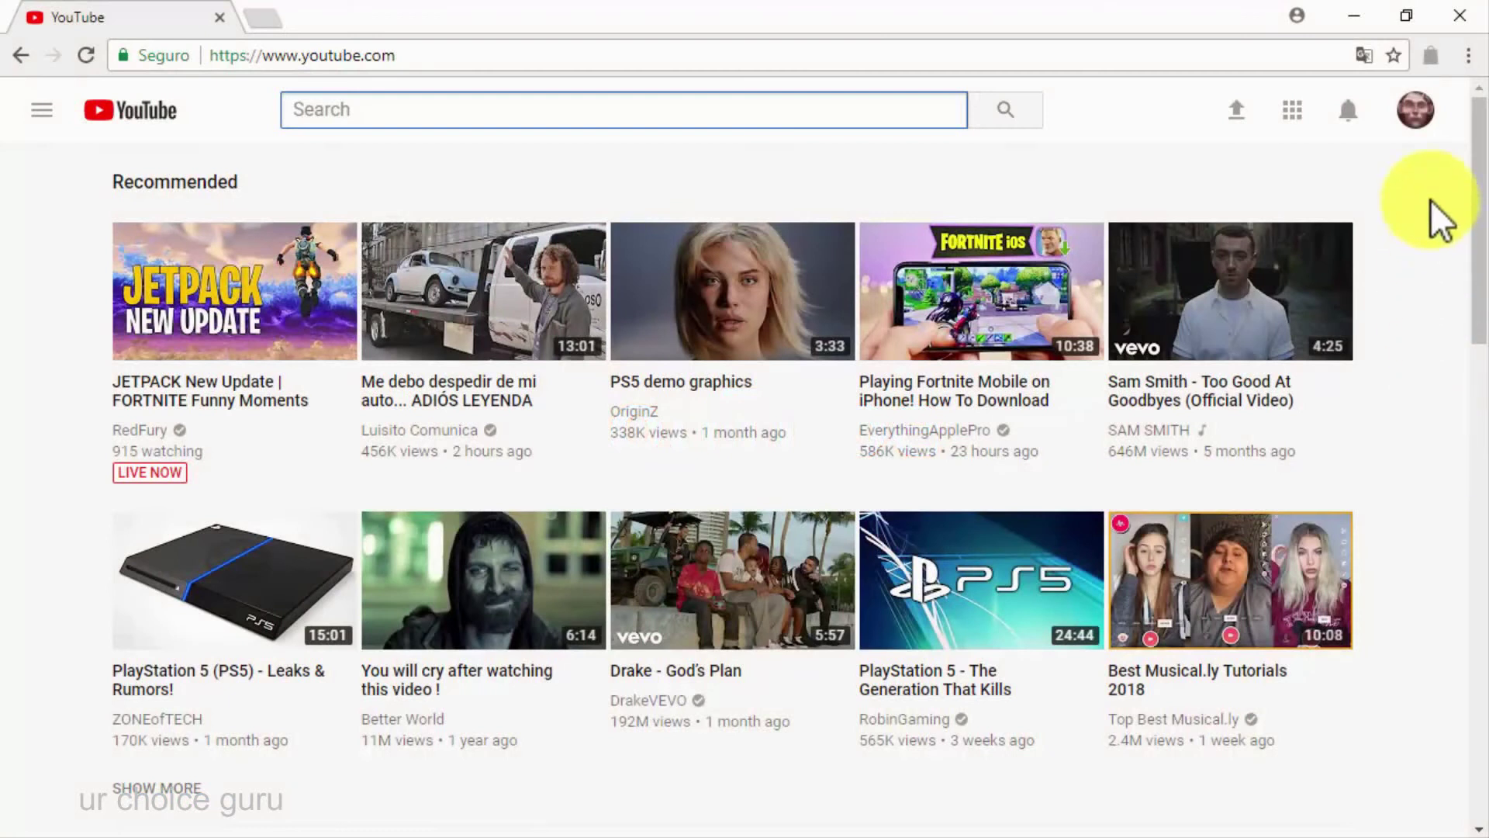
In Creator Studio, switch to the Diabetes Care Made Easy channel and edit the Sweepstake video
click(1417, 112)
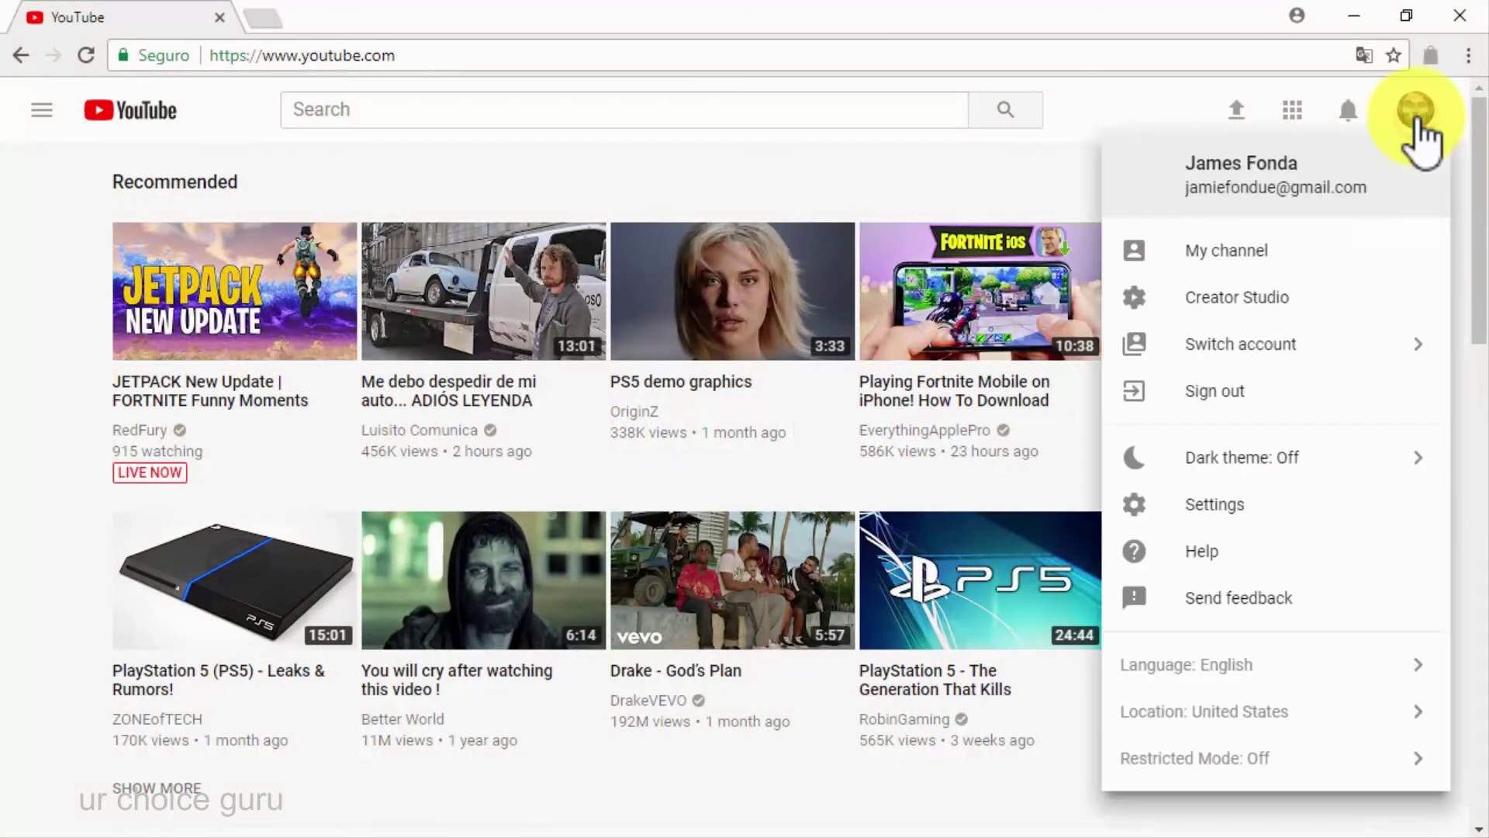
click(1242, 319)
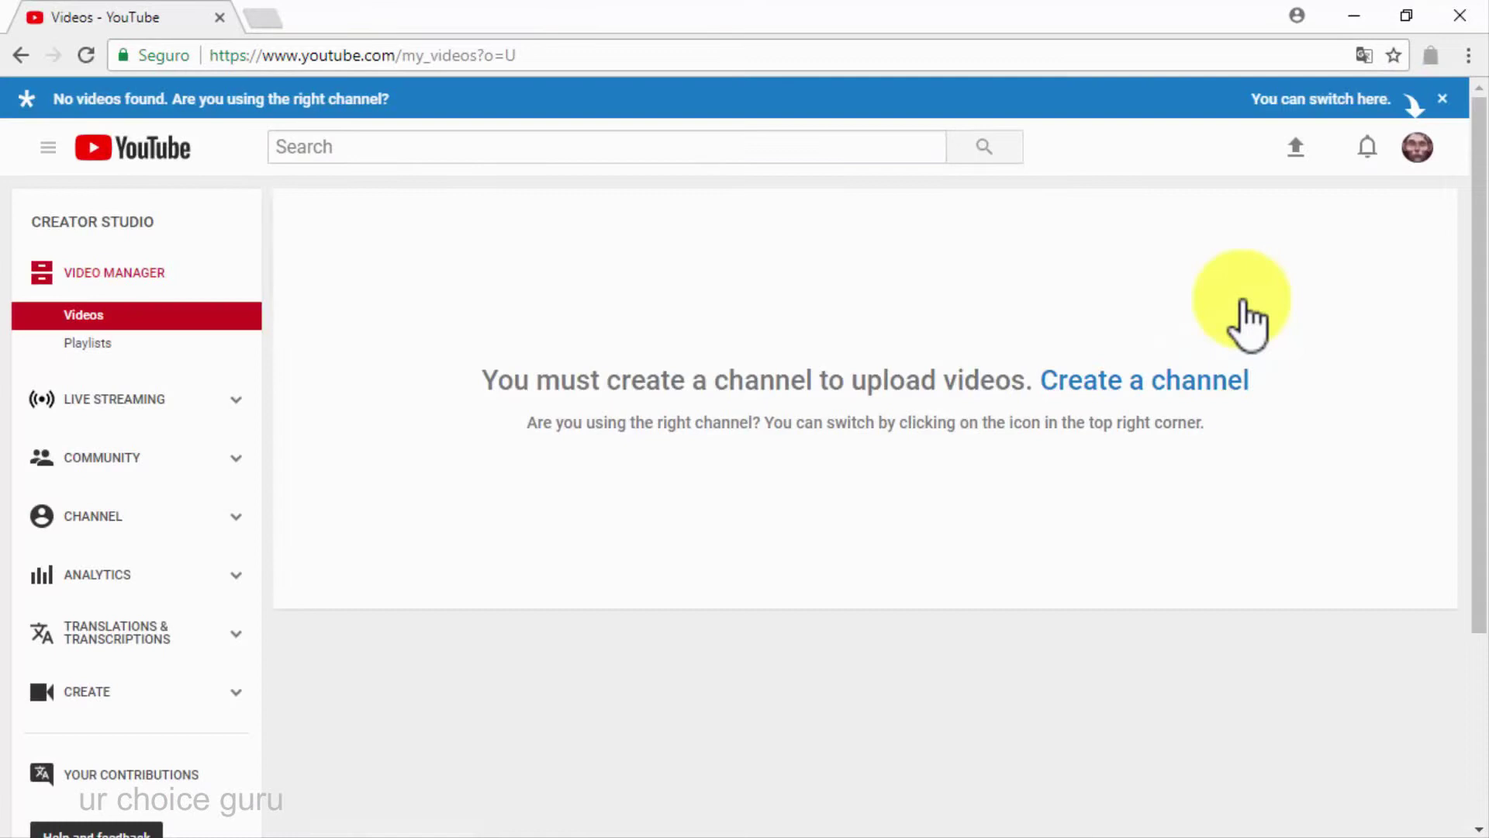
click(1408, 149)
scroll(1305, 373, down, 1)
click(1305, 372)
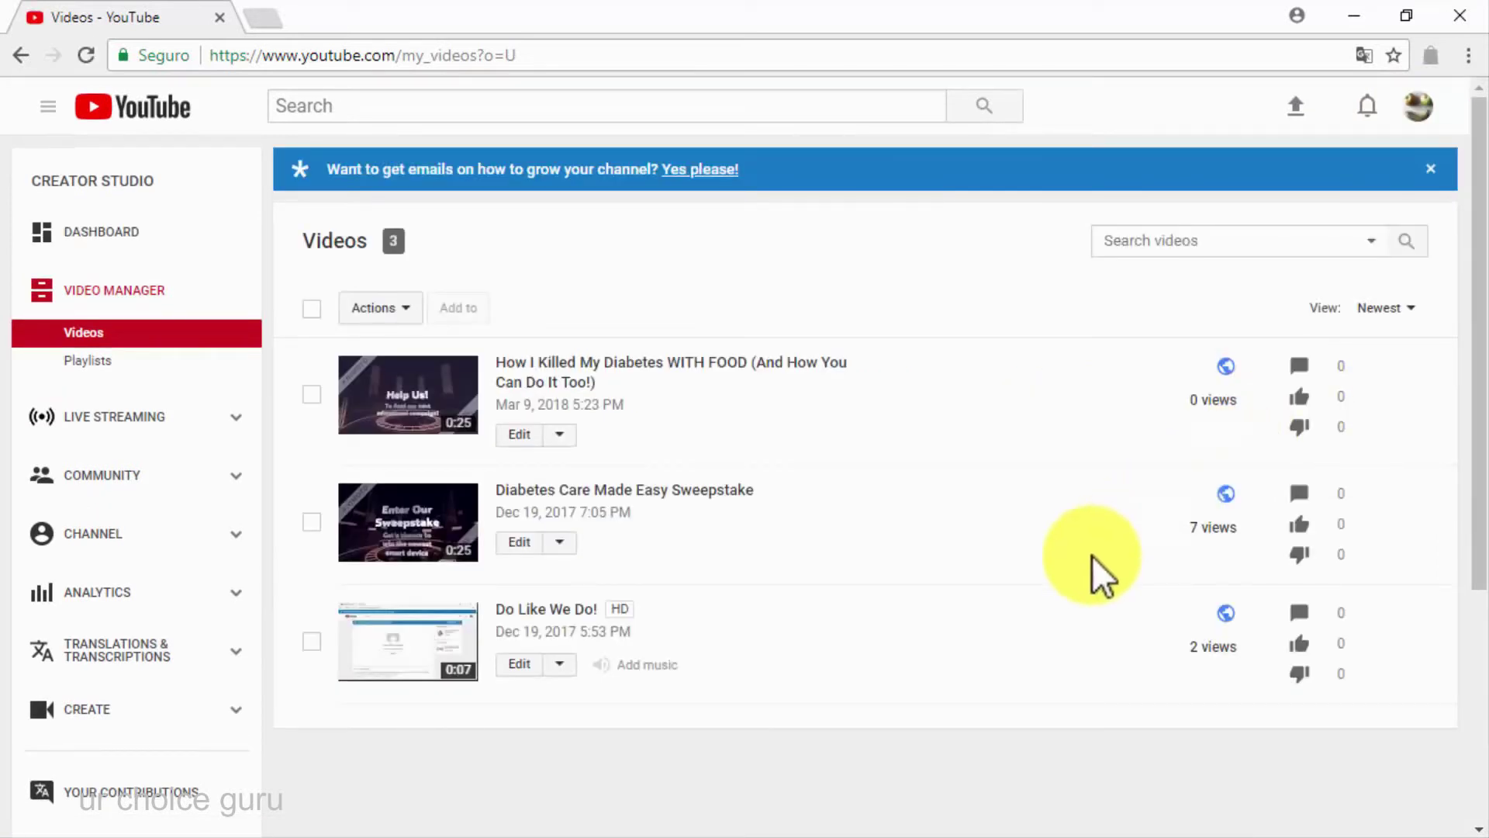
click(702, 490)
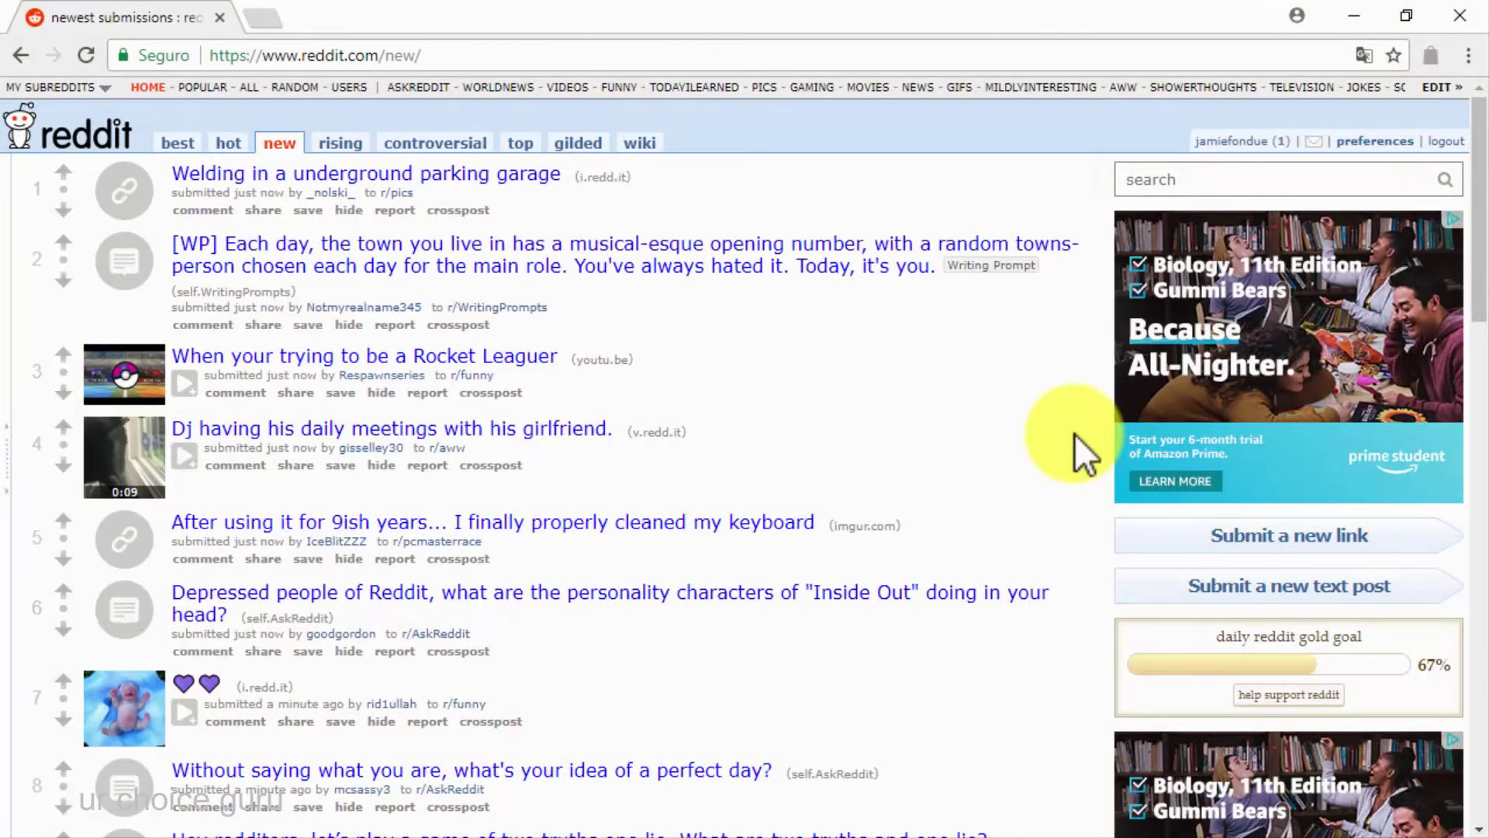
Open Reddit's 'Submit a new link' form and scroll it down slightly
click(1178, 537)
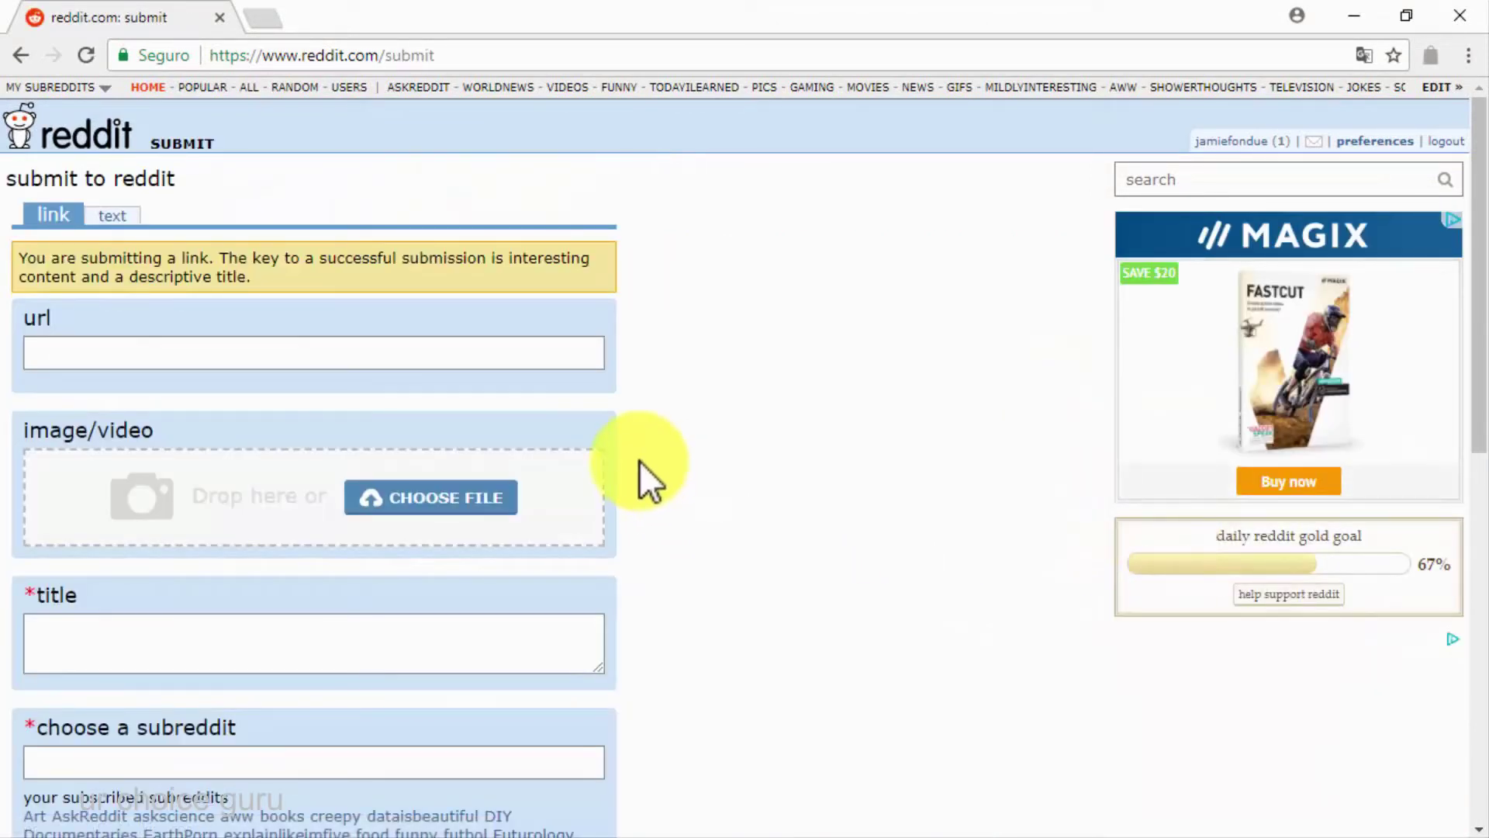
scroll(639, 461, down, 2)
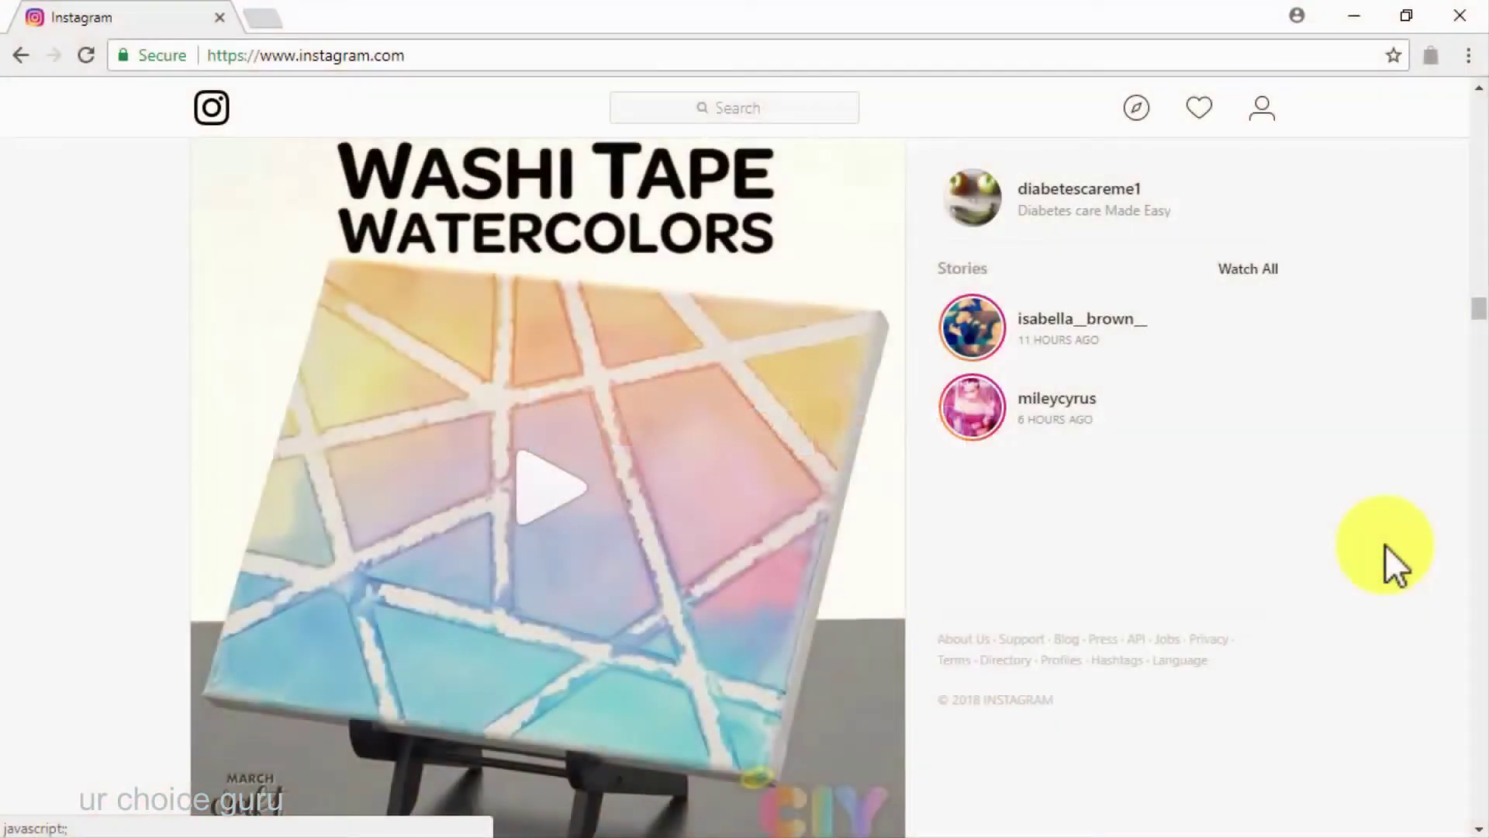
Search Instagram for 'diabetes care' and open the #diabetescare hashtag page
click(662, 107)
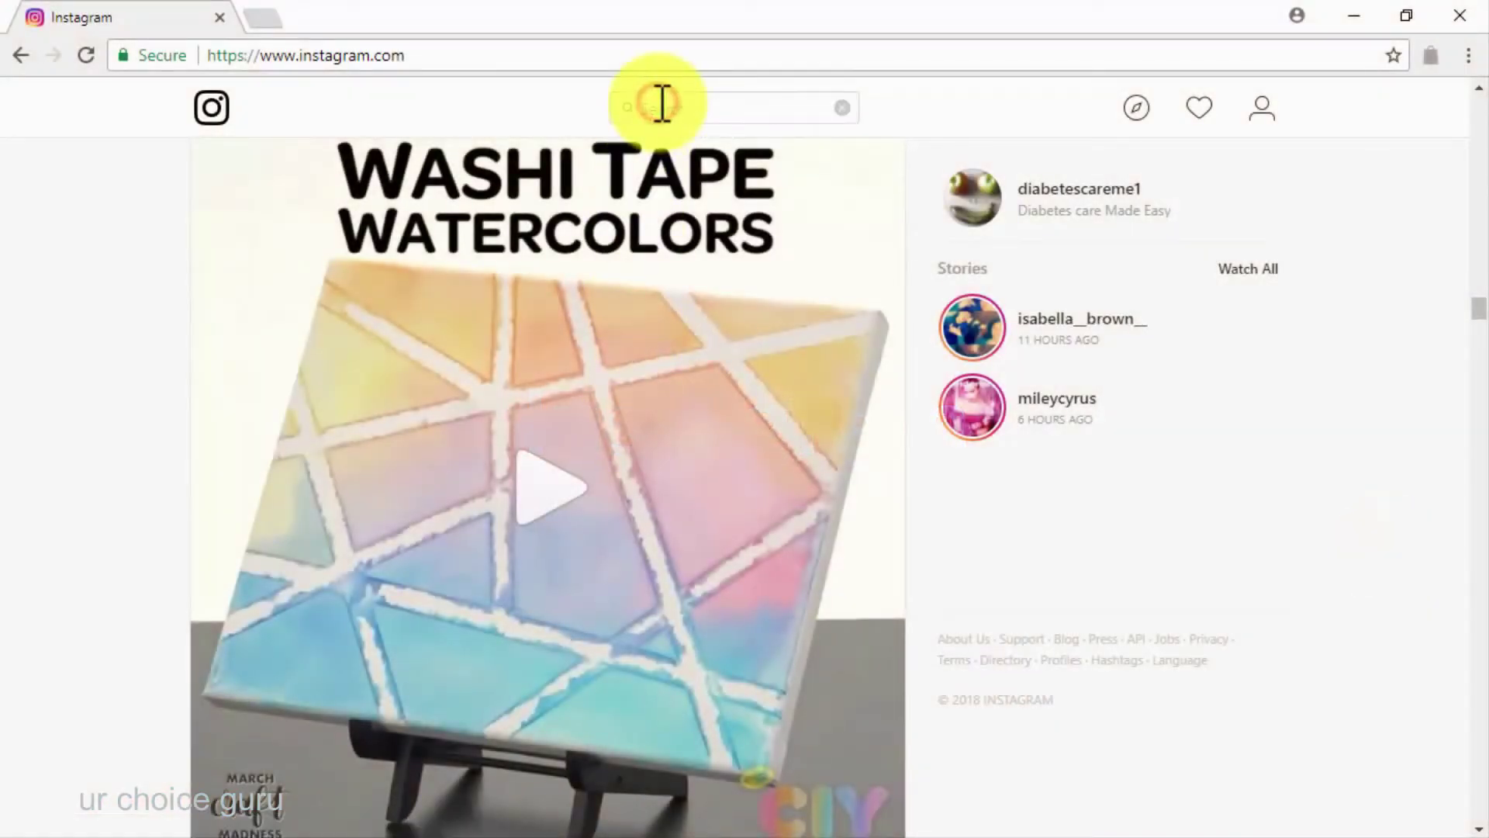
text(diabe)
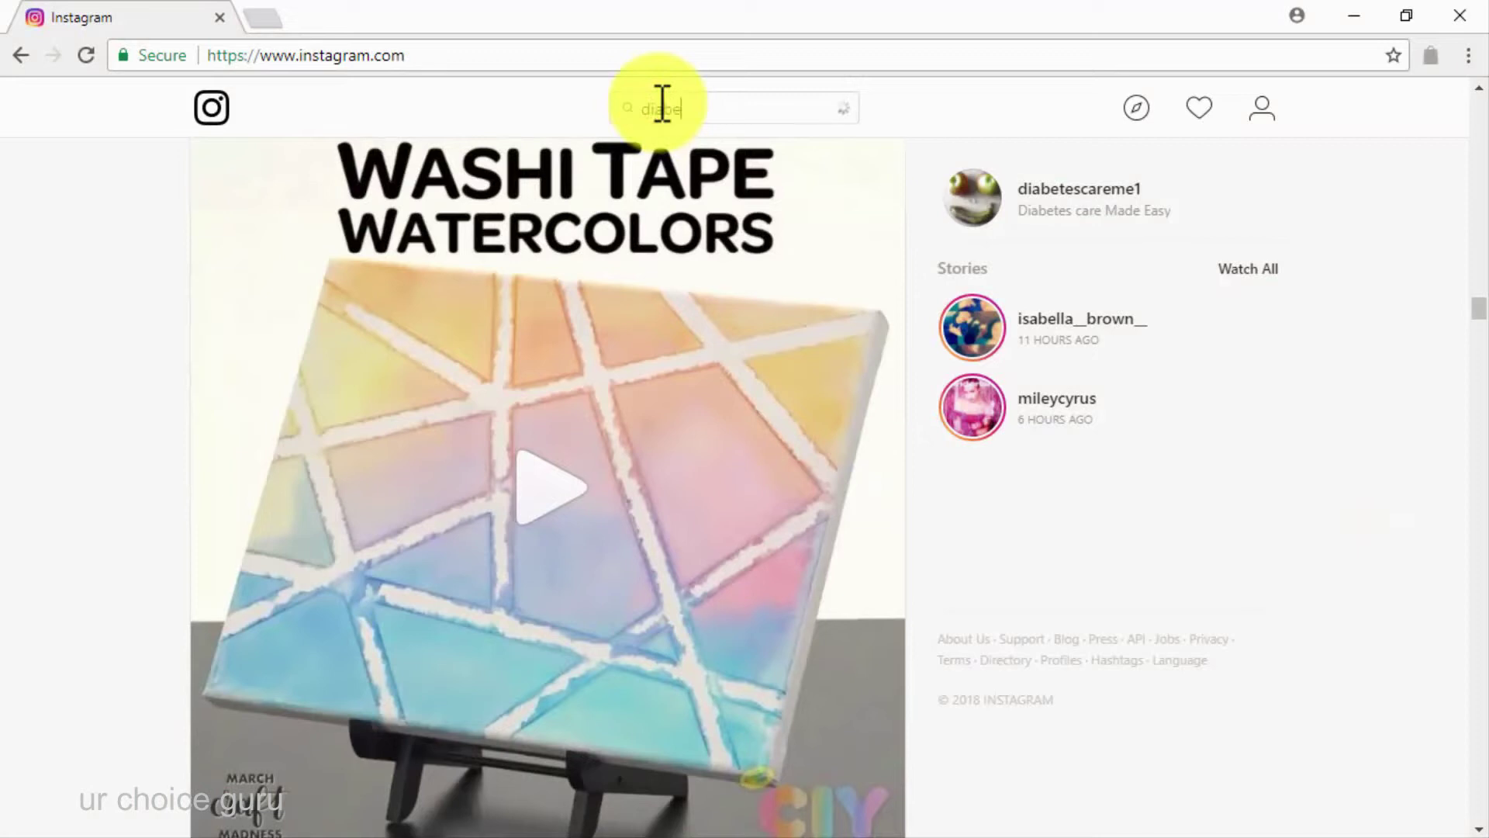
text(tes care)
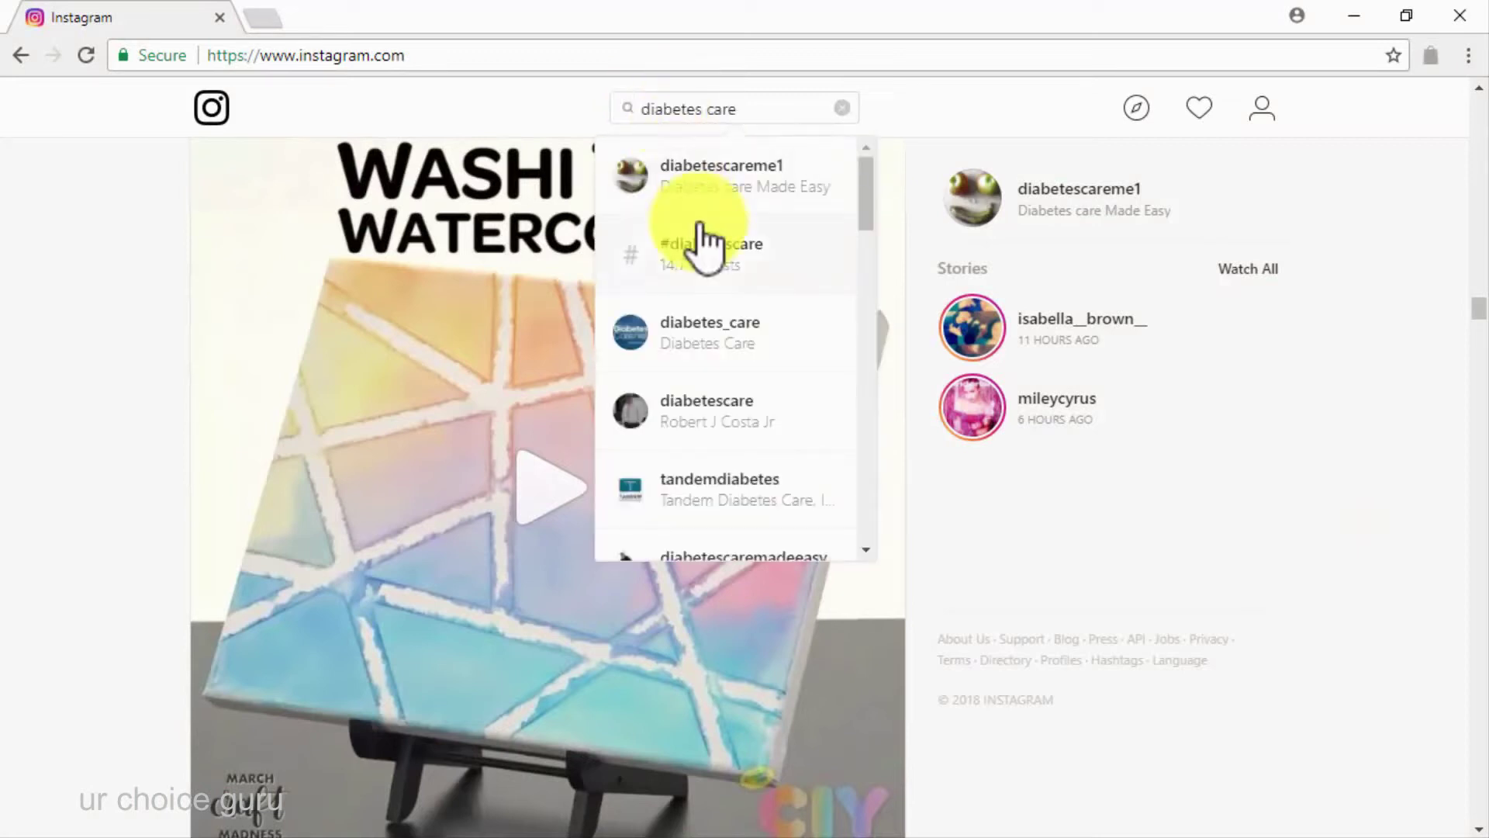
click(719, 271)
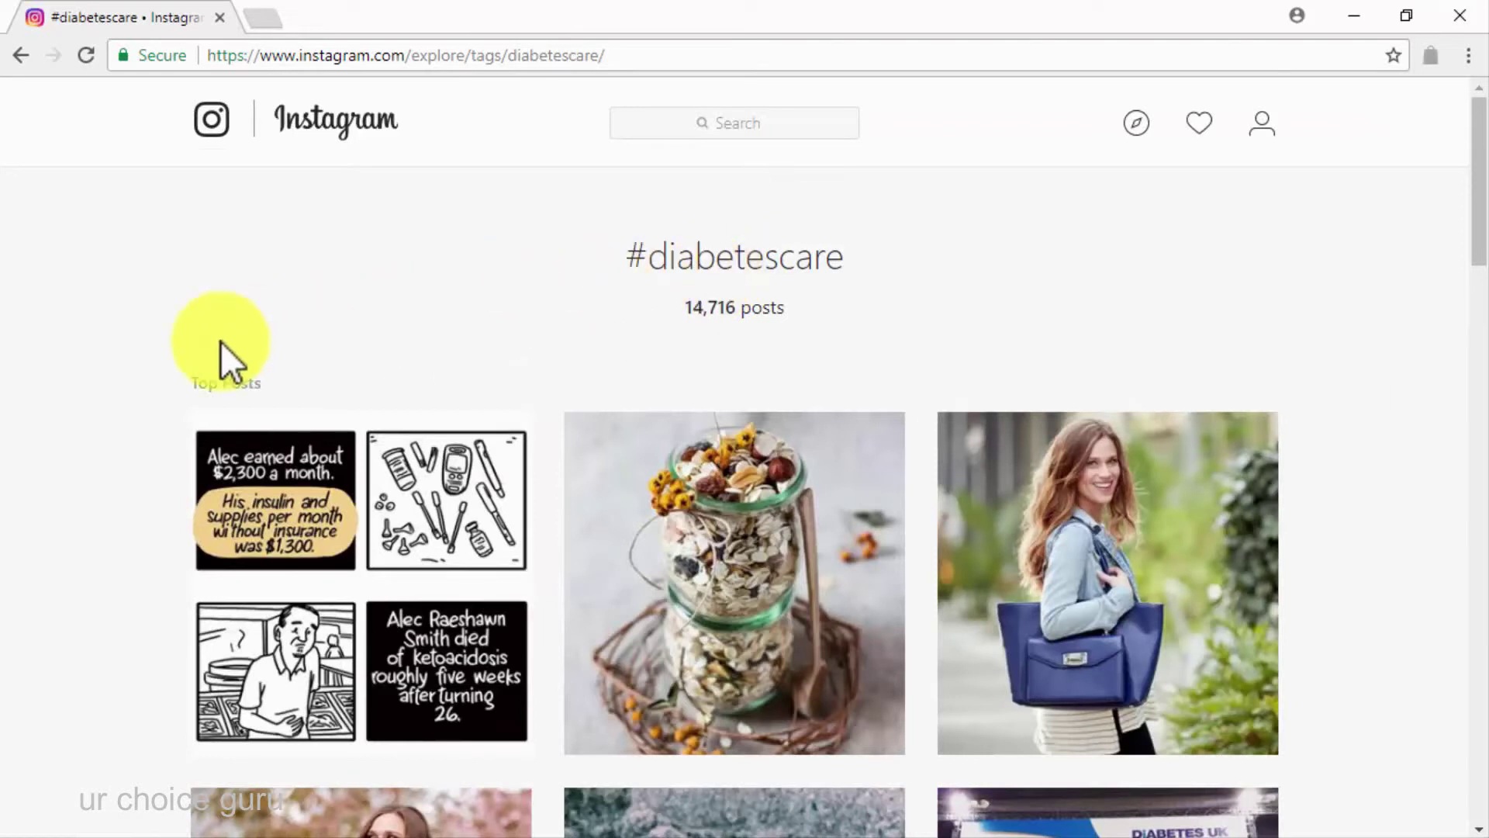
scroll(221, 348, down, 3)
scroll(219, 343, down, 3)
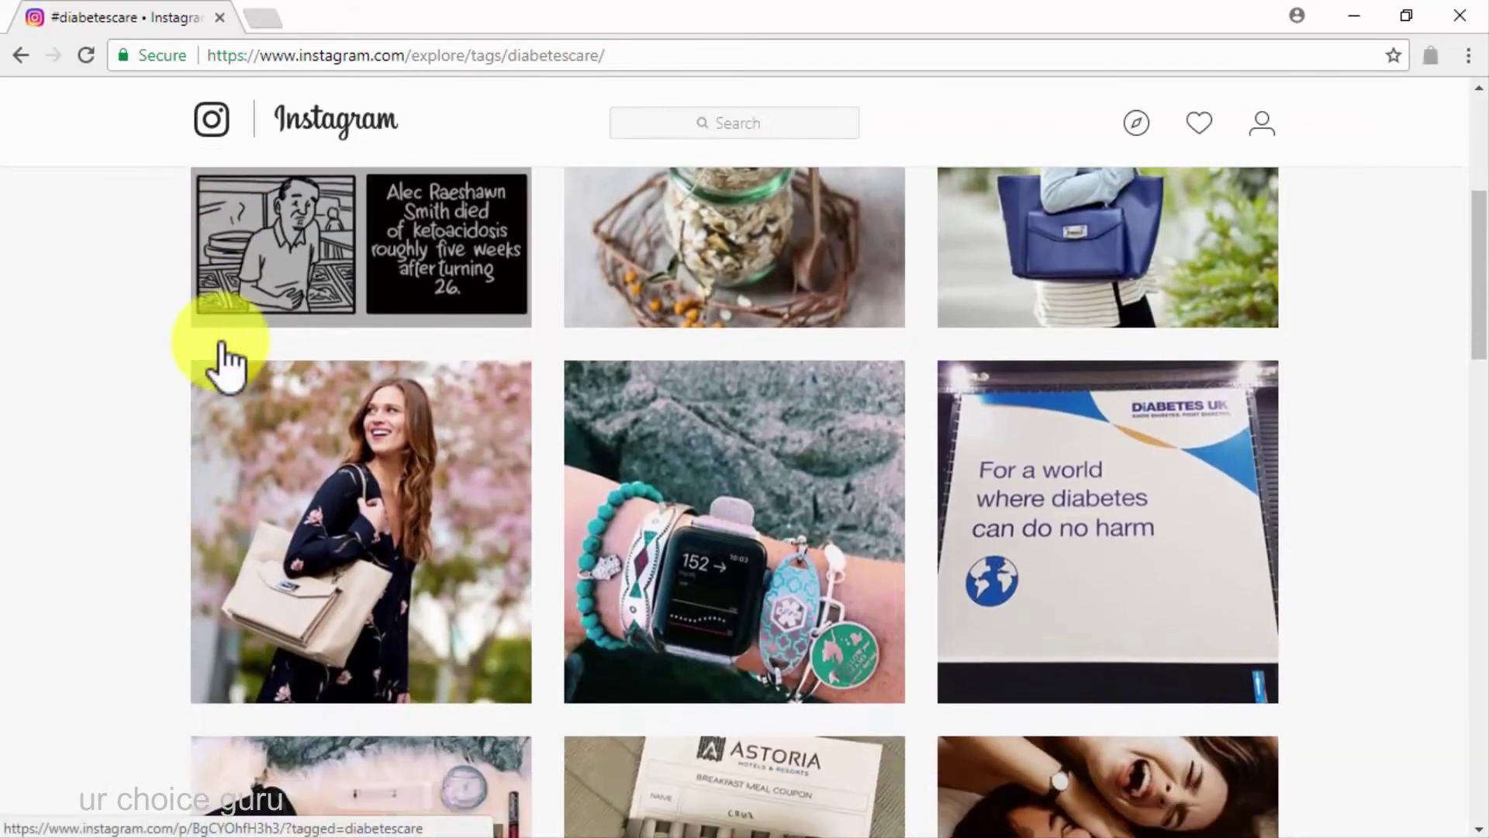
scroll(156, 439, down, 4)
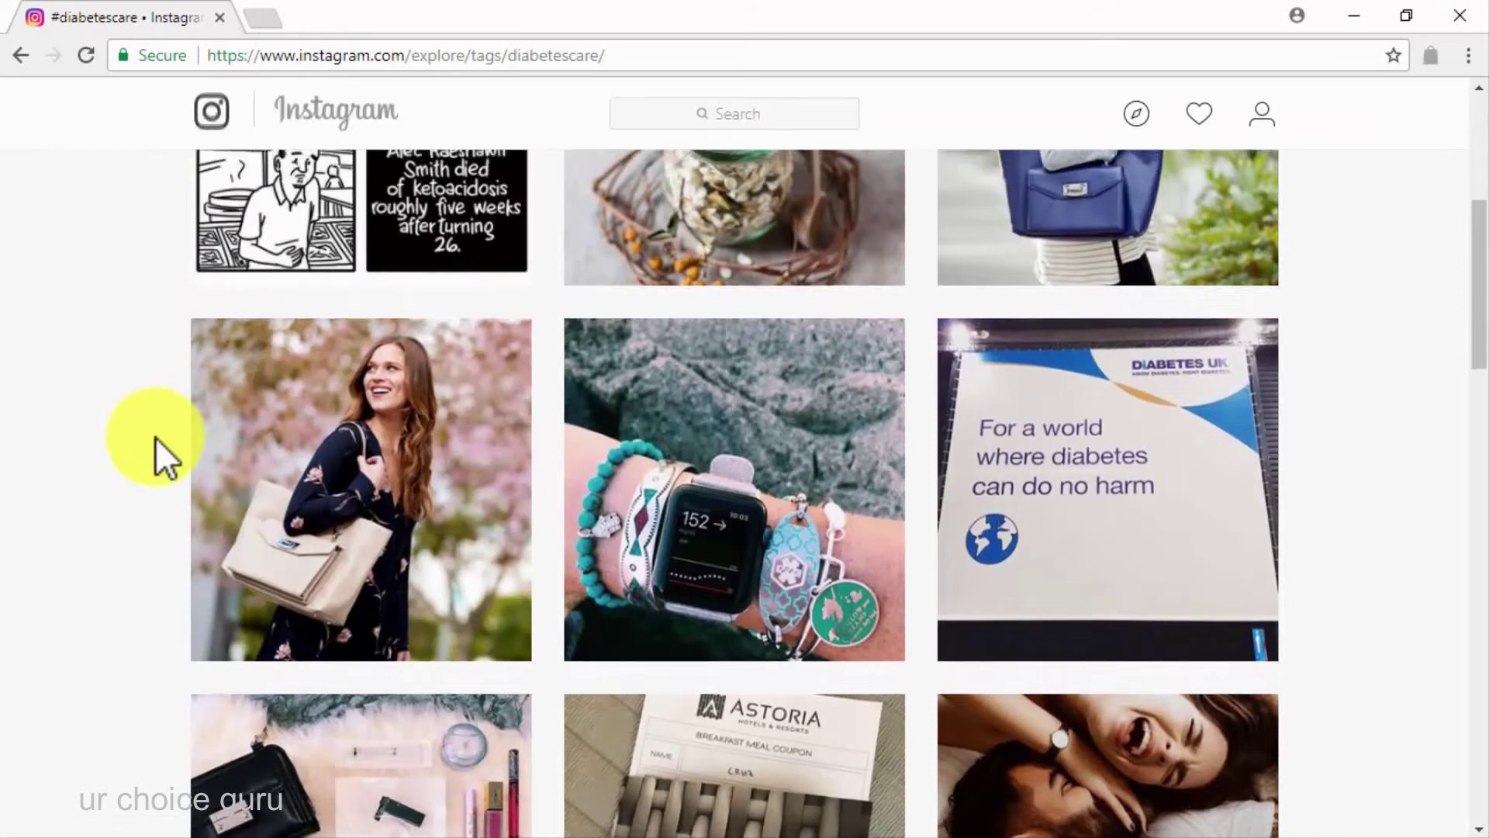
scroll(155, 436, down, 6)
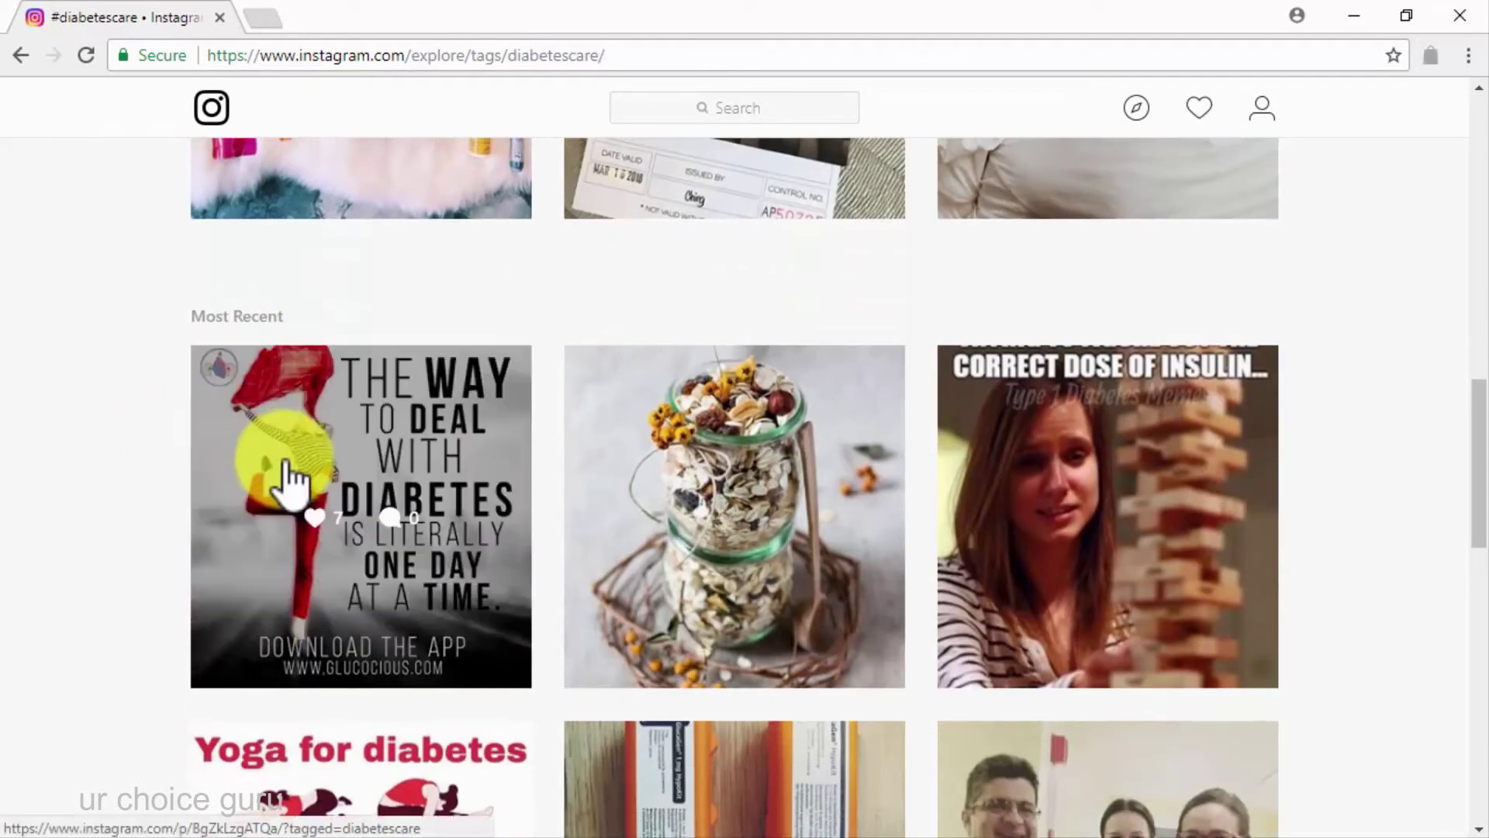
scroll(162, 468, down, 2)
scroll(161, 469, down, 4)
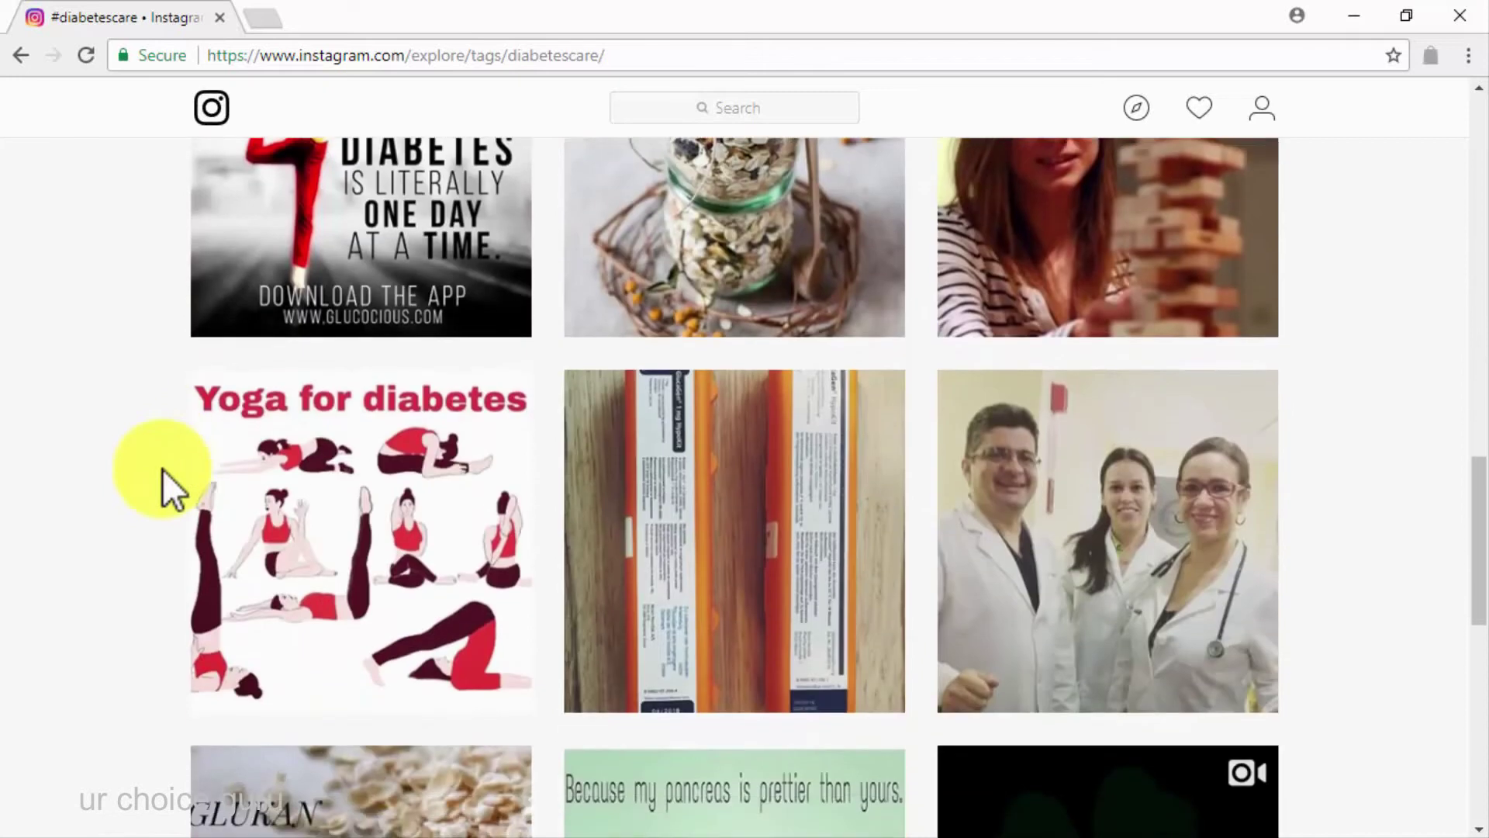
scroll(161, 469, down, 8)
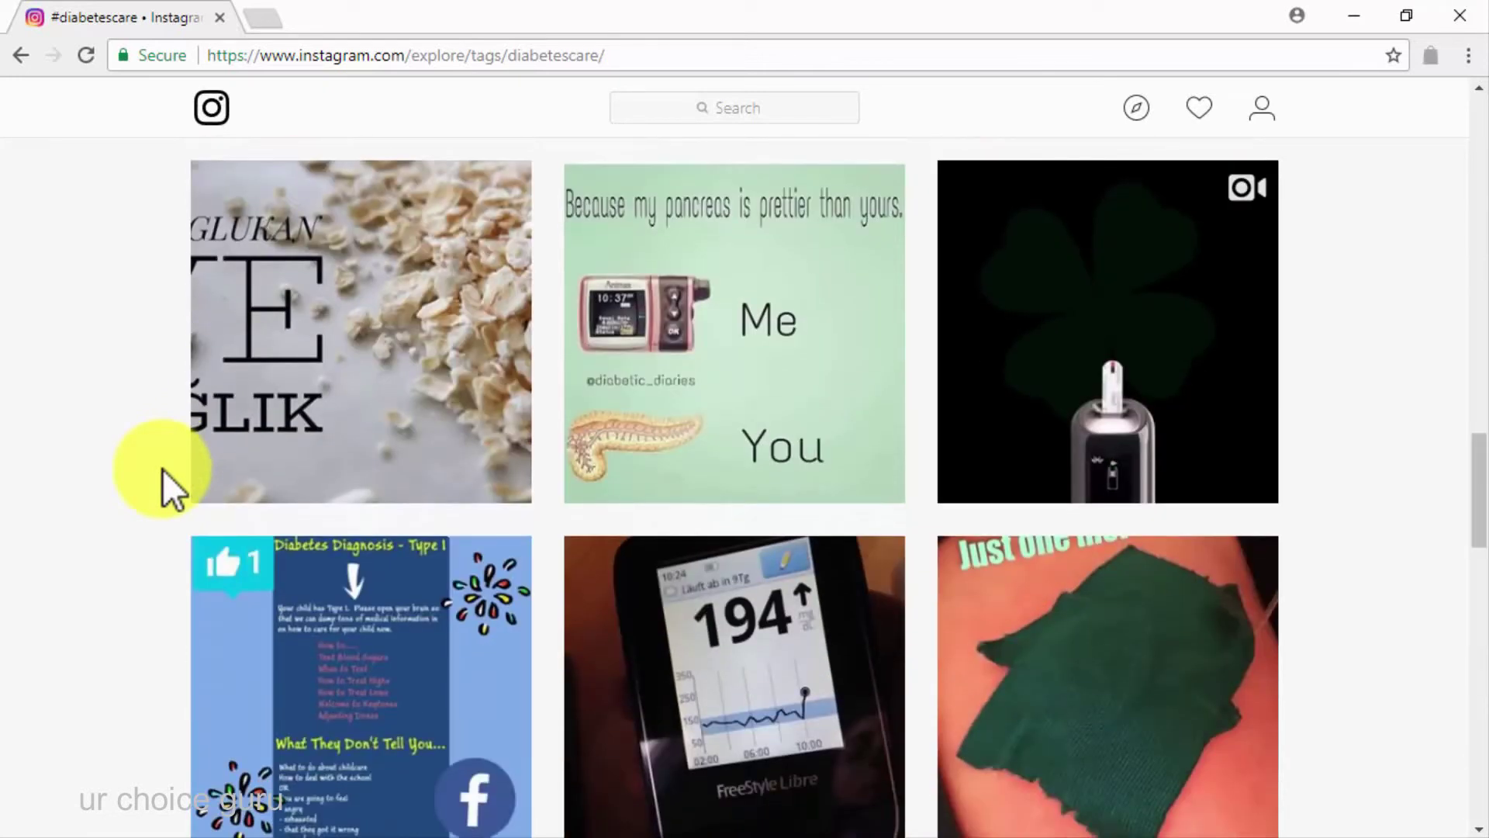
scroll(161, 468, down, 3)
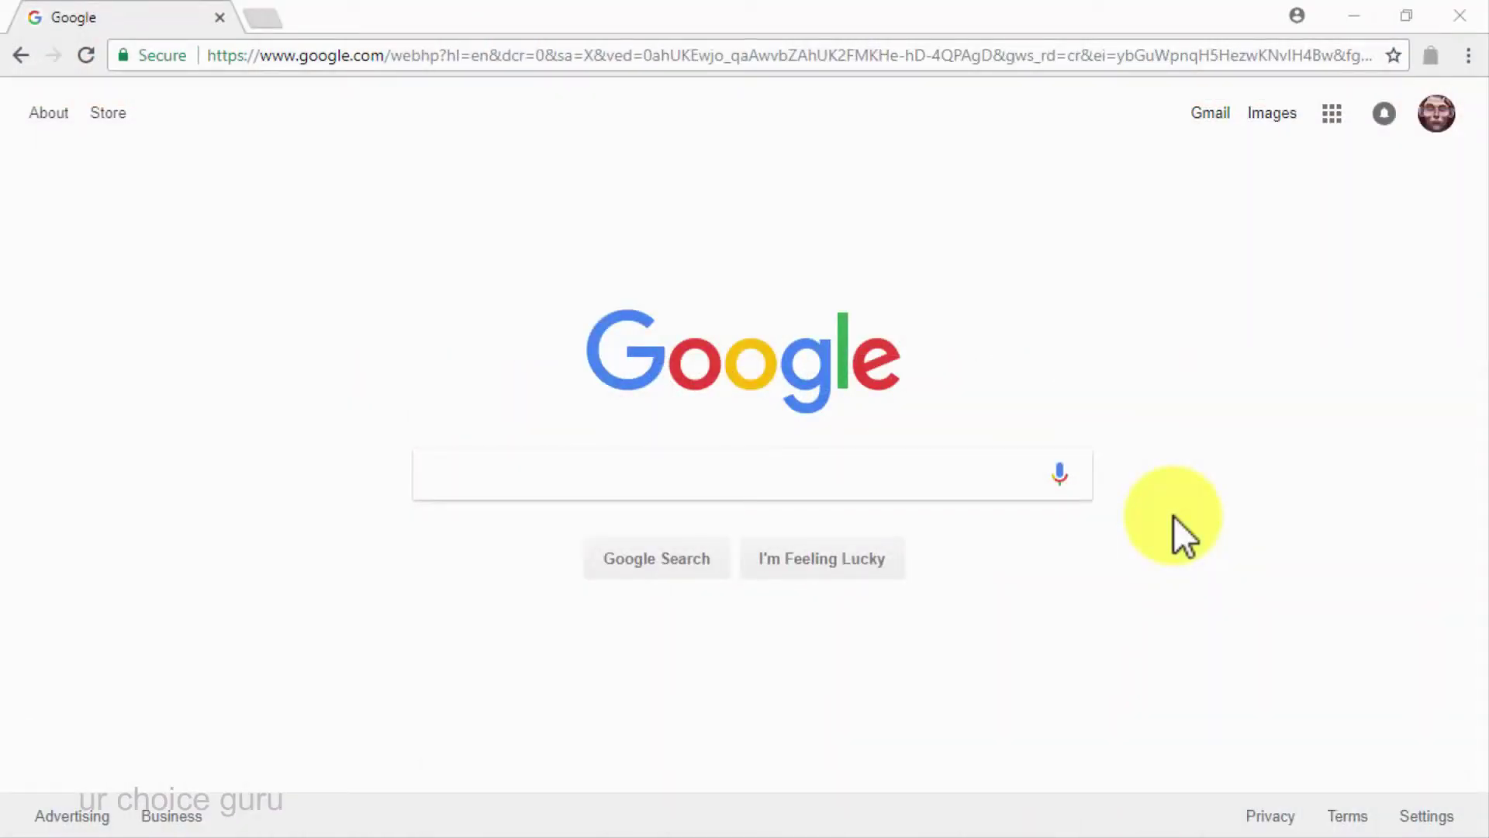
Search Google for 'how to create a viral website'
click(924, 488)
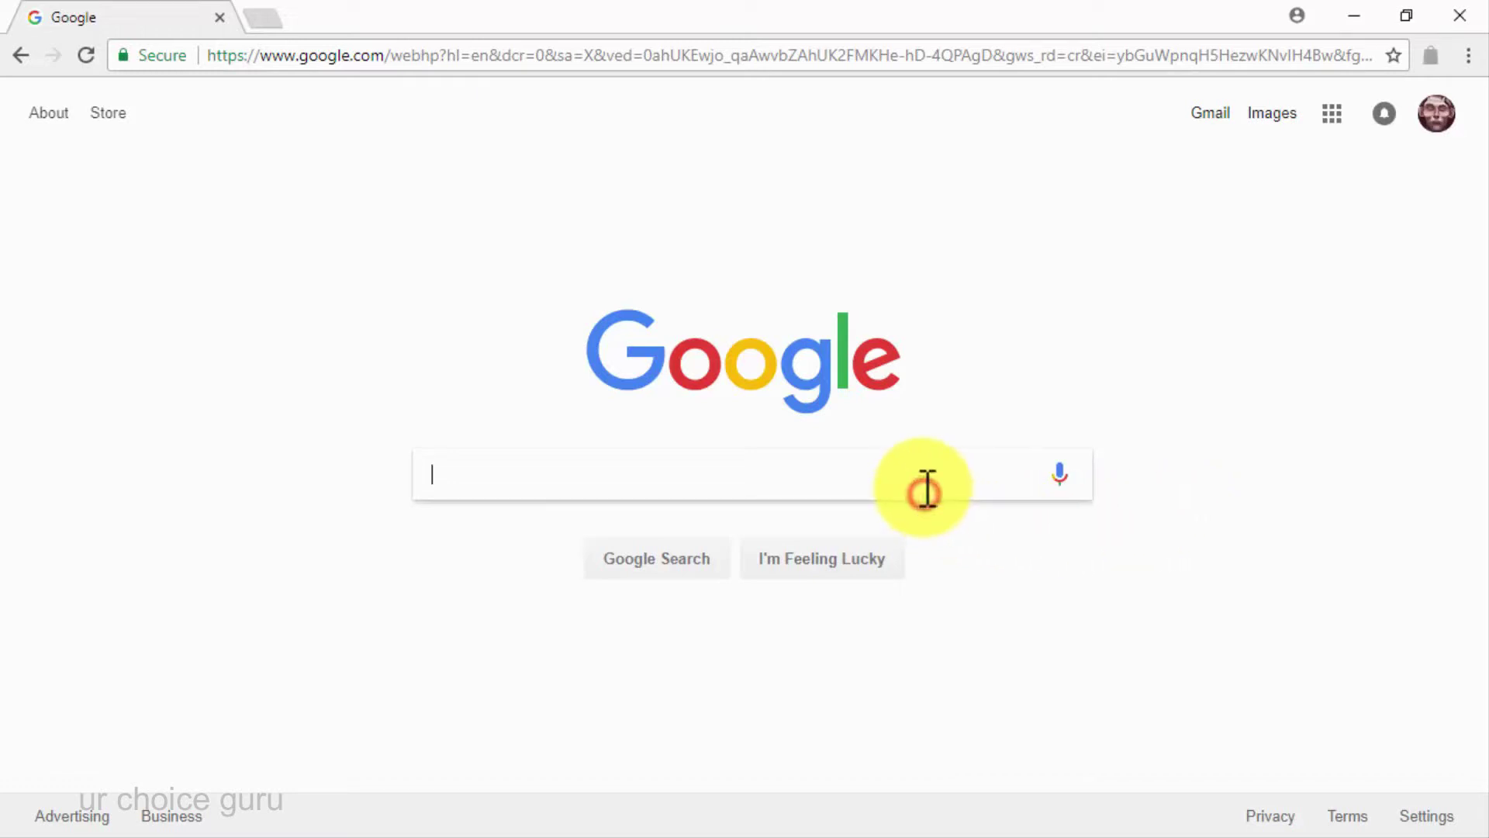
text(how to)
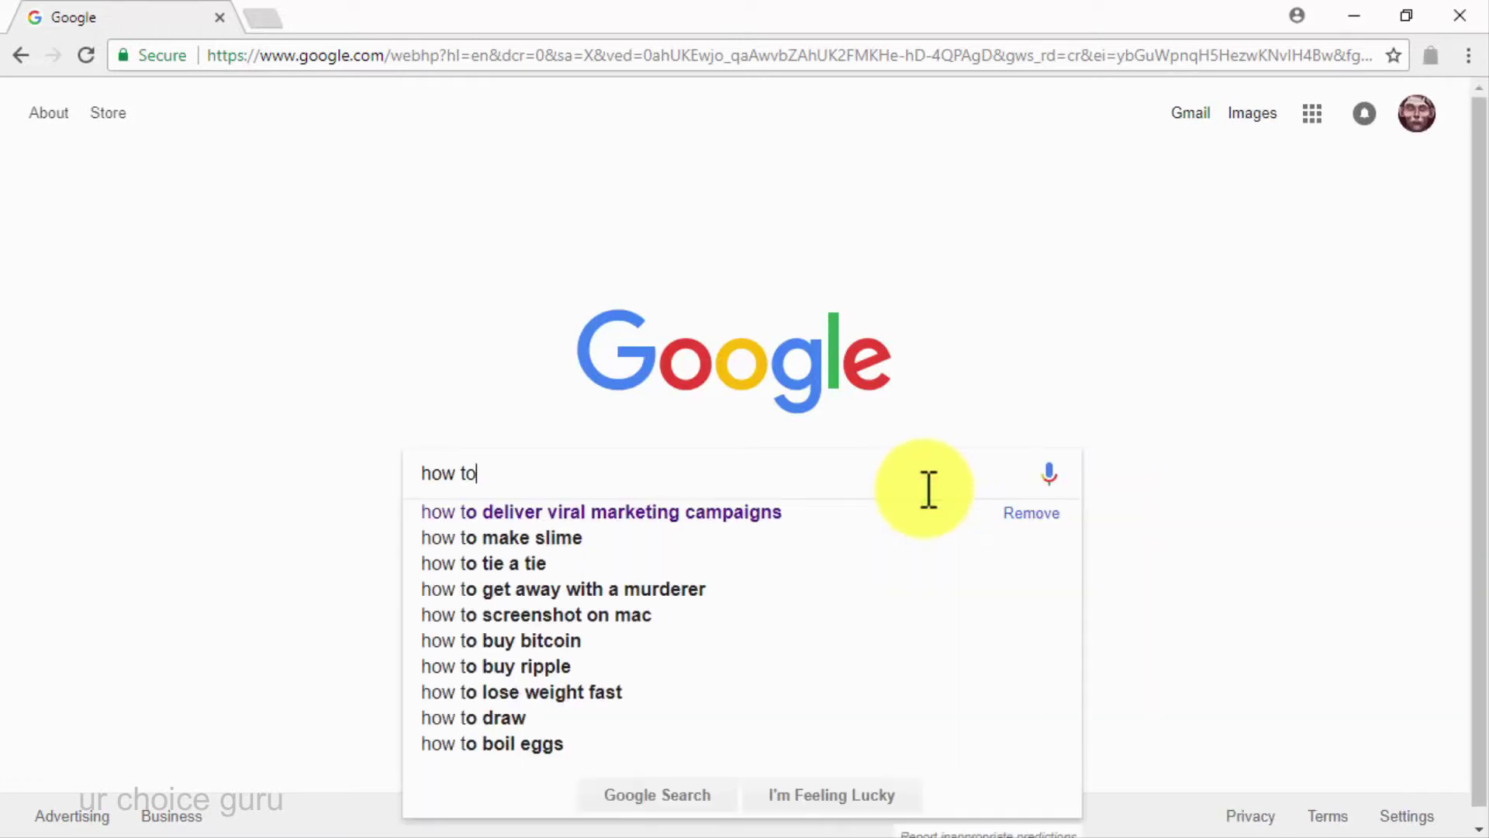
text( create a vira)
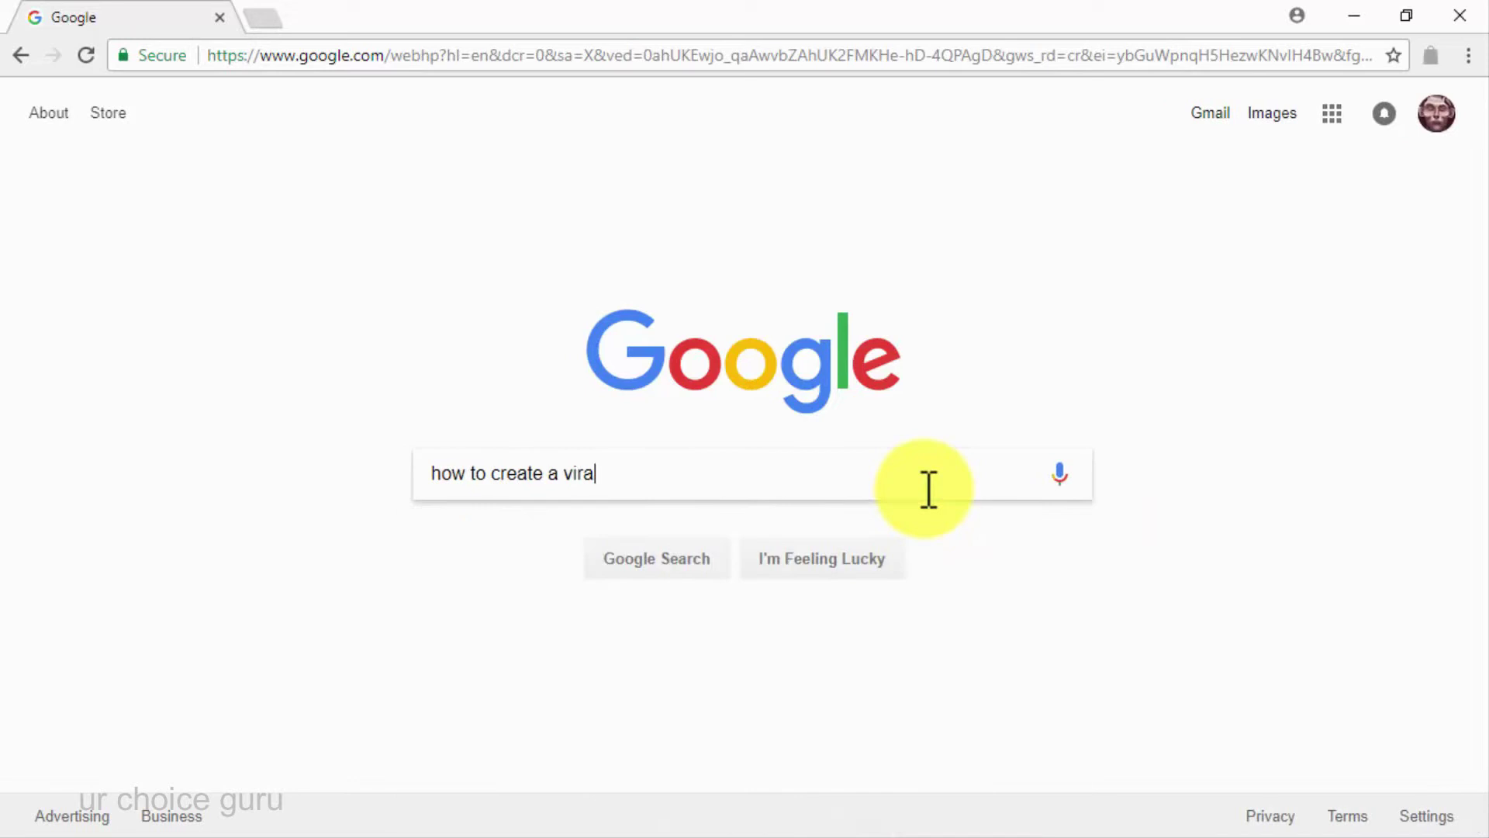
text(l website)
key(Return)
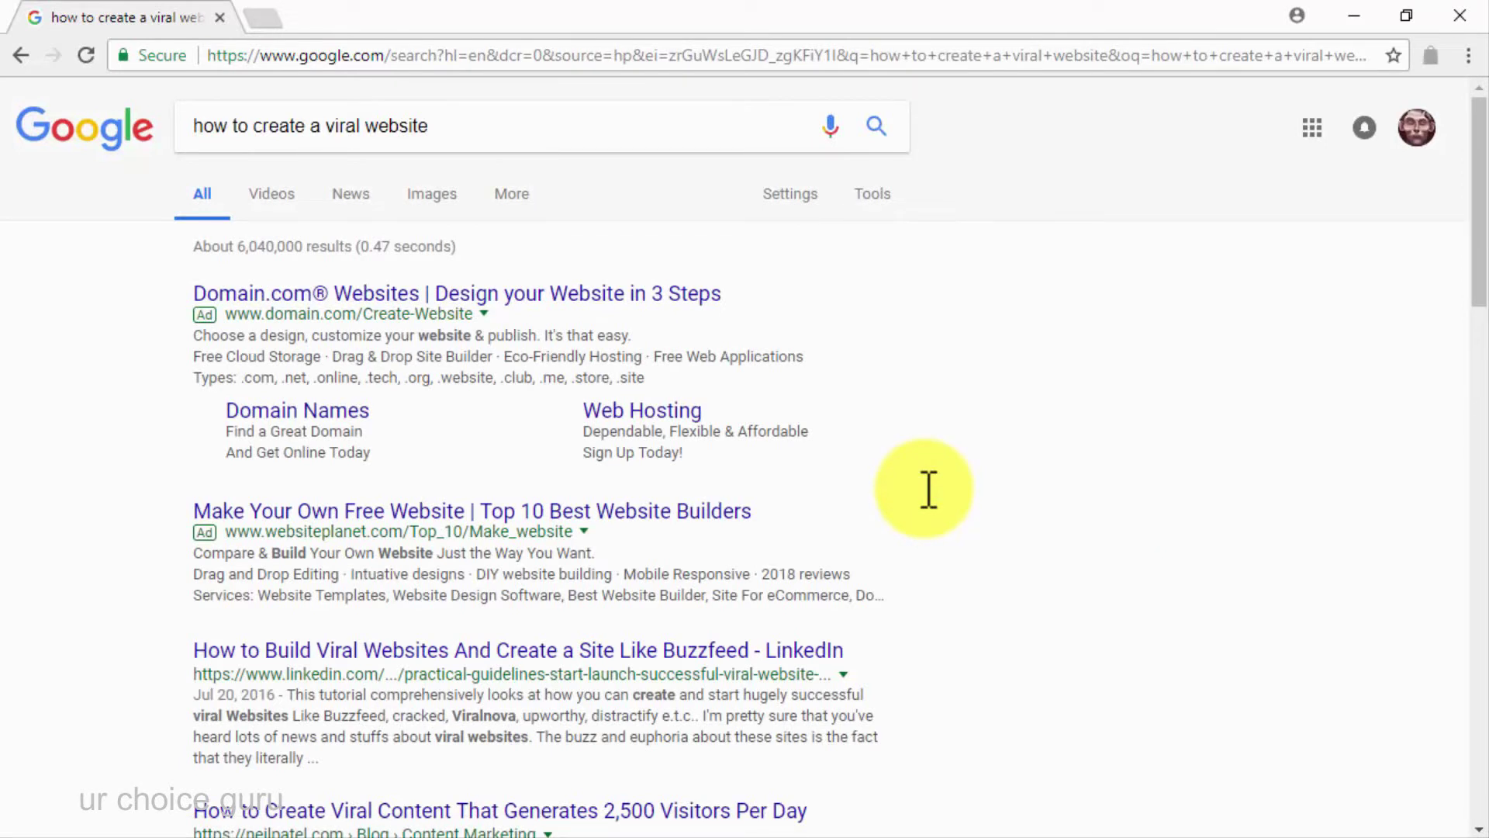
Go to the HostGator website via the address bar
click(655, 60)
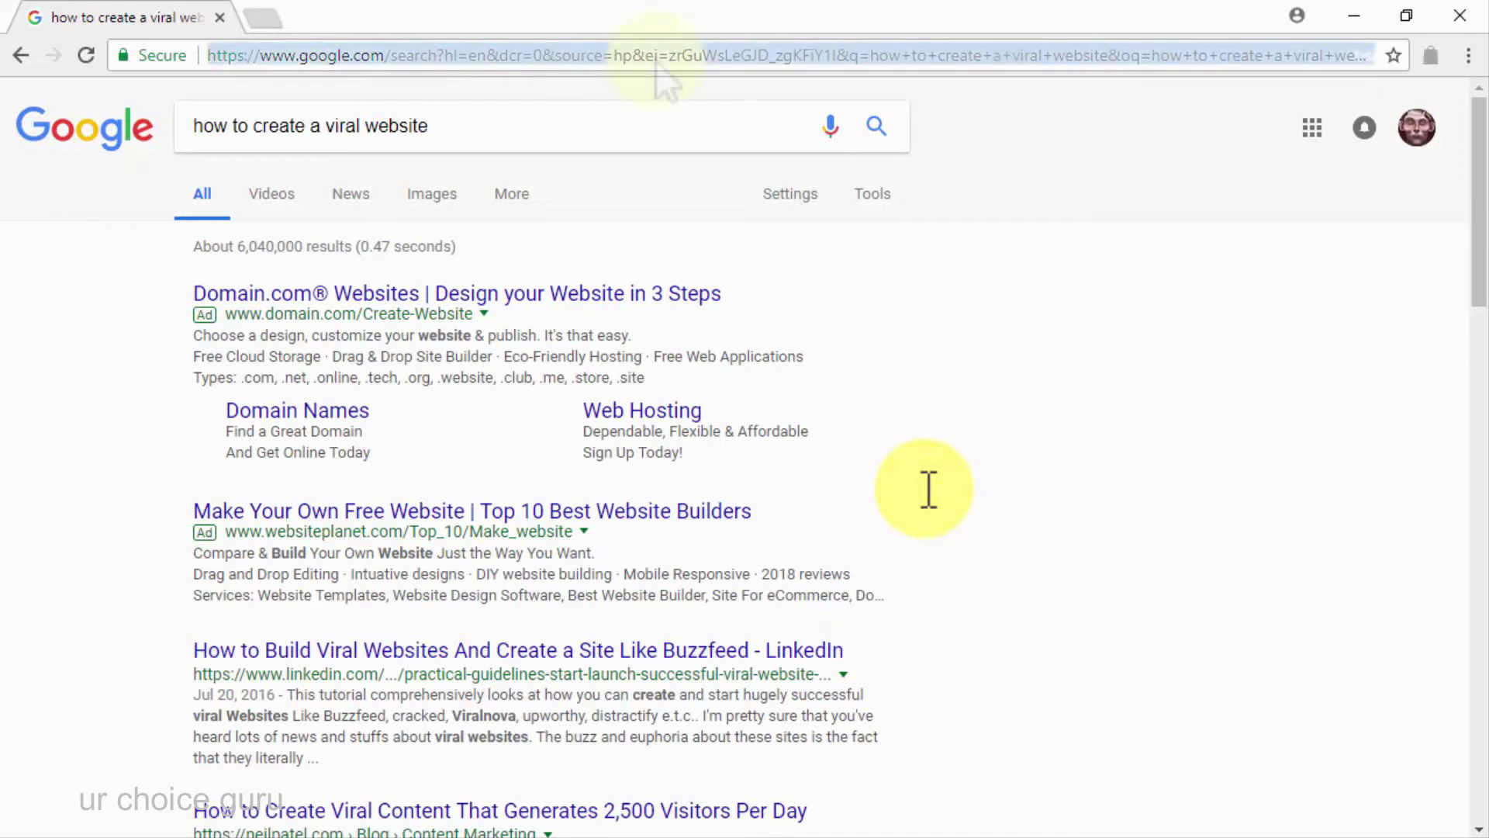
text(host)
key(Return)
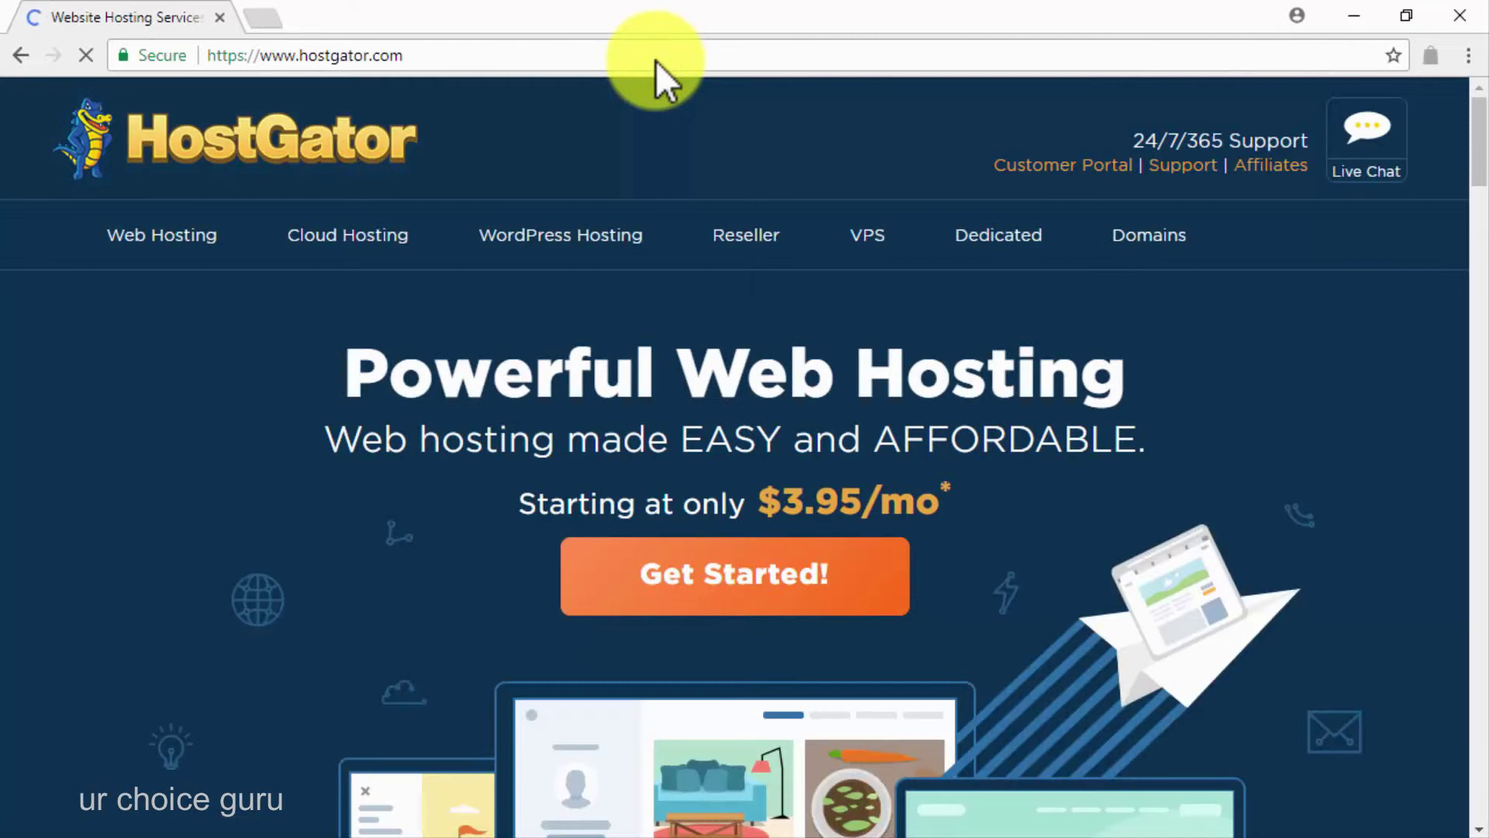
Check availability of the domain 'diabetescaremadeasy' on HostGator's Domains page
click(1142, 237)
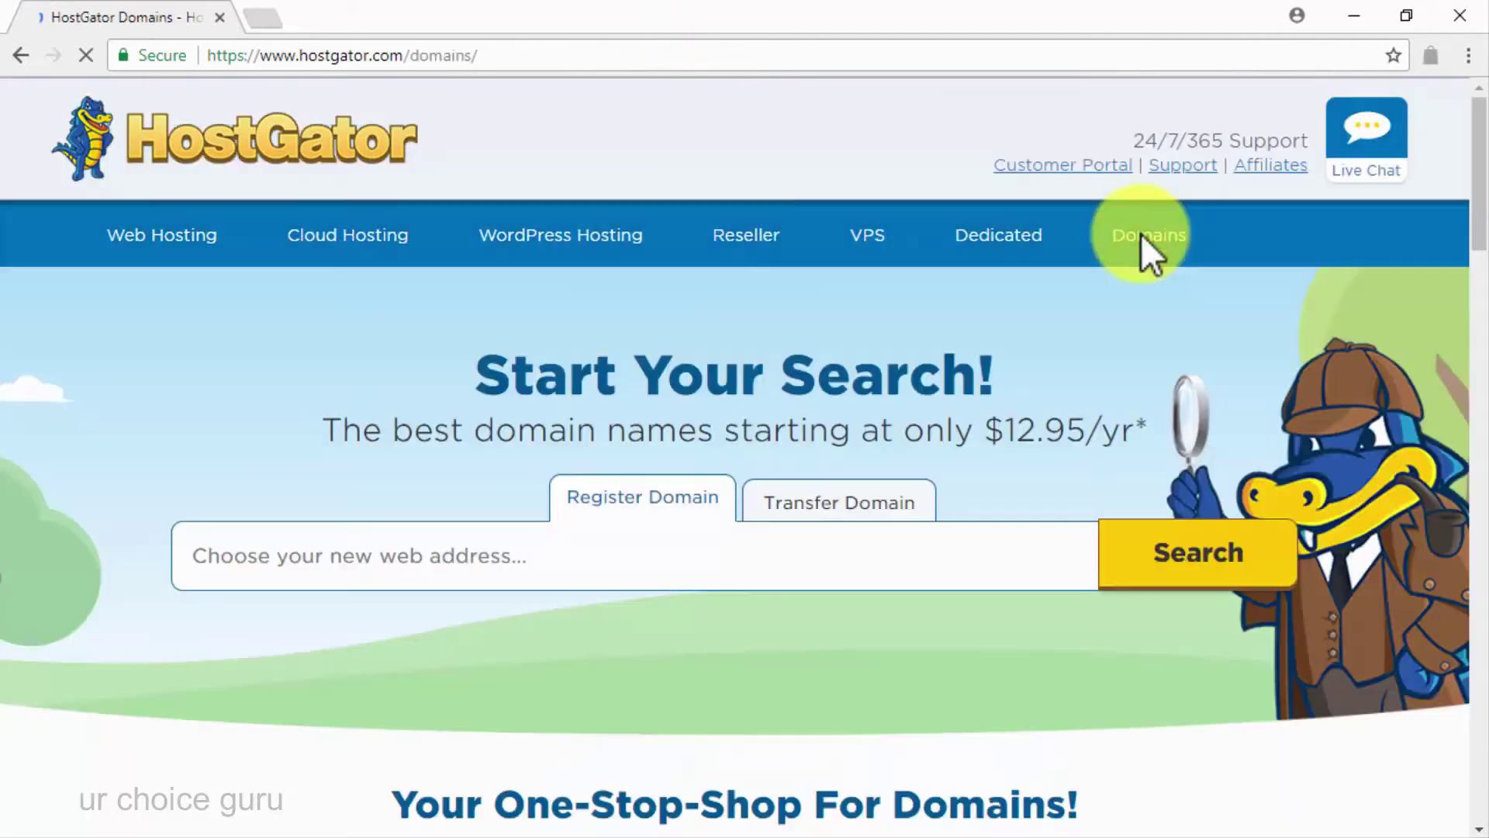
click(875, 587)
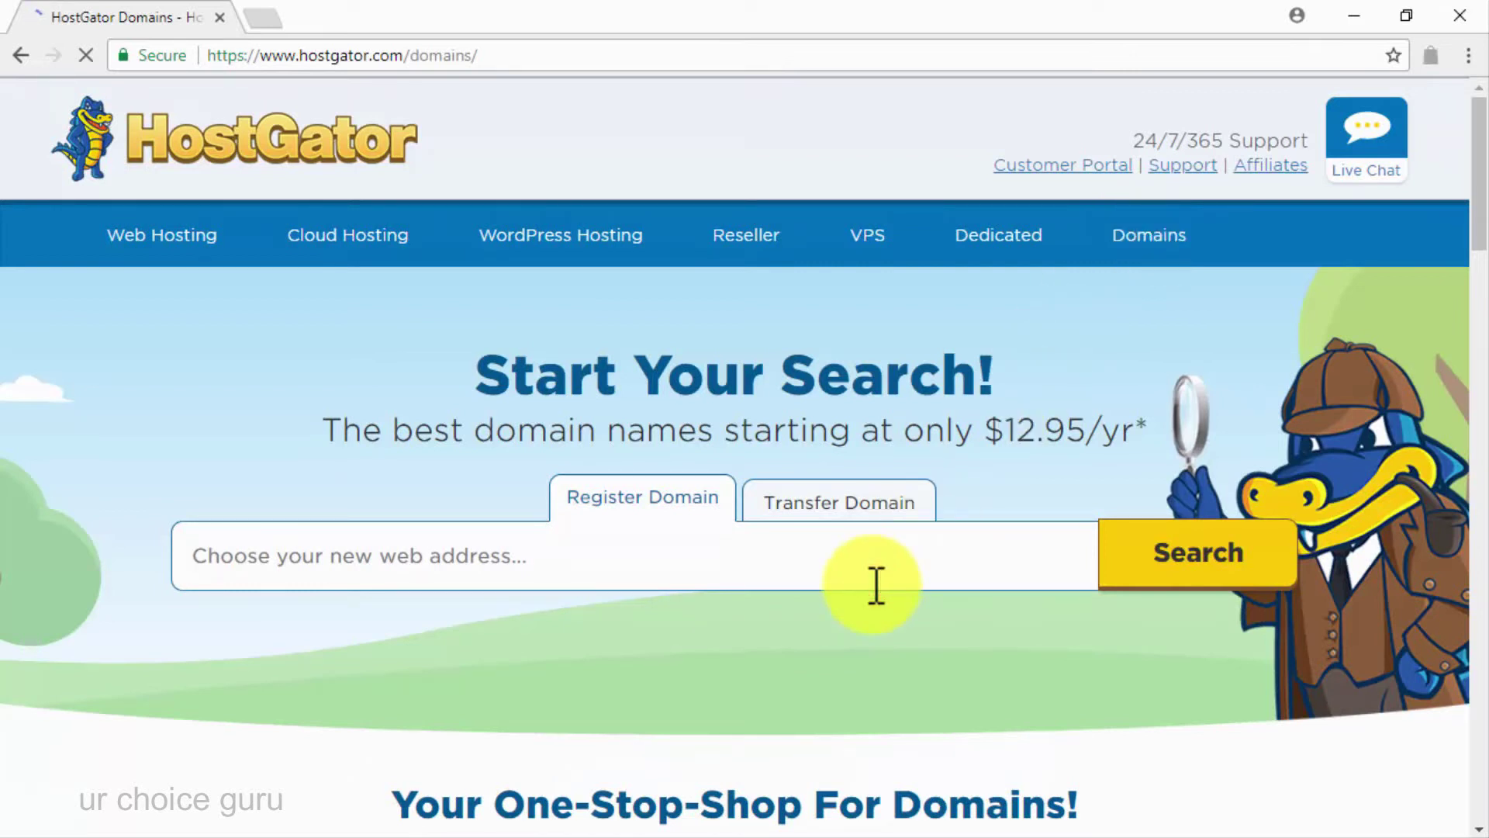
text(diabetescaremadeasy)
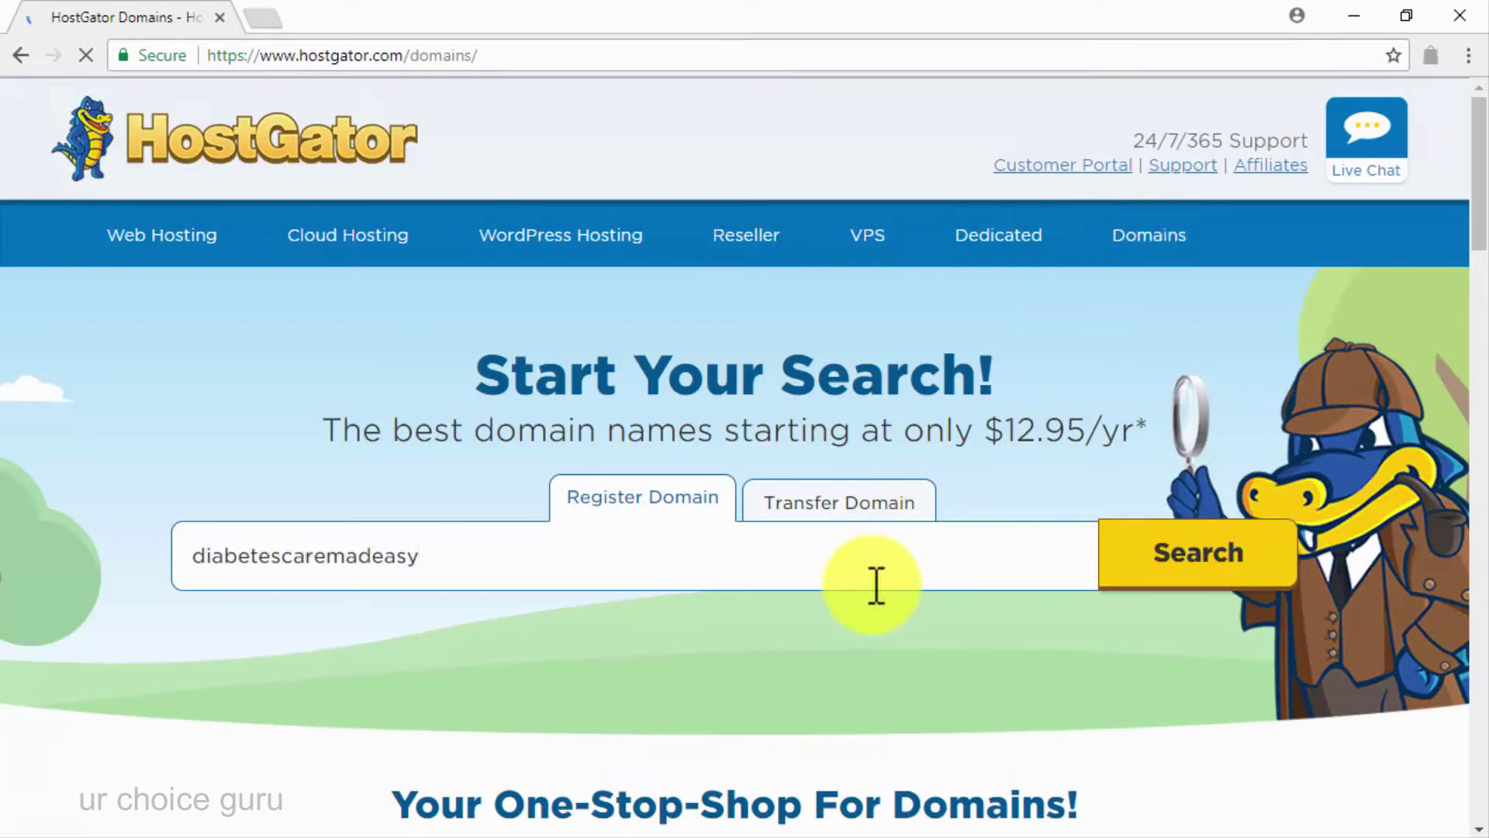
click(1129, 577)
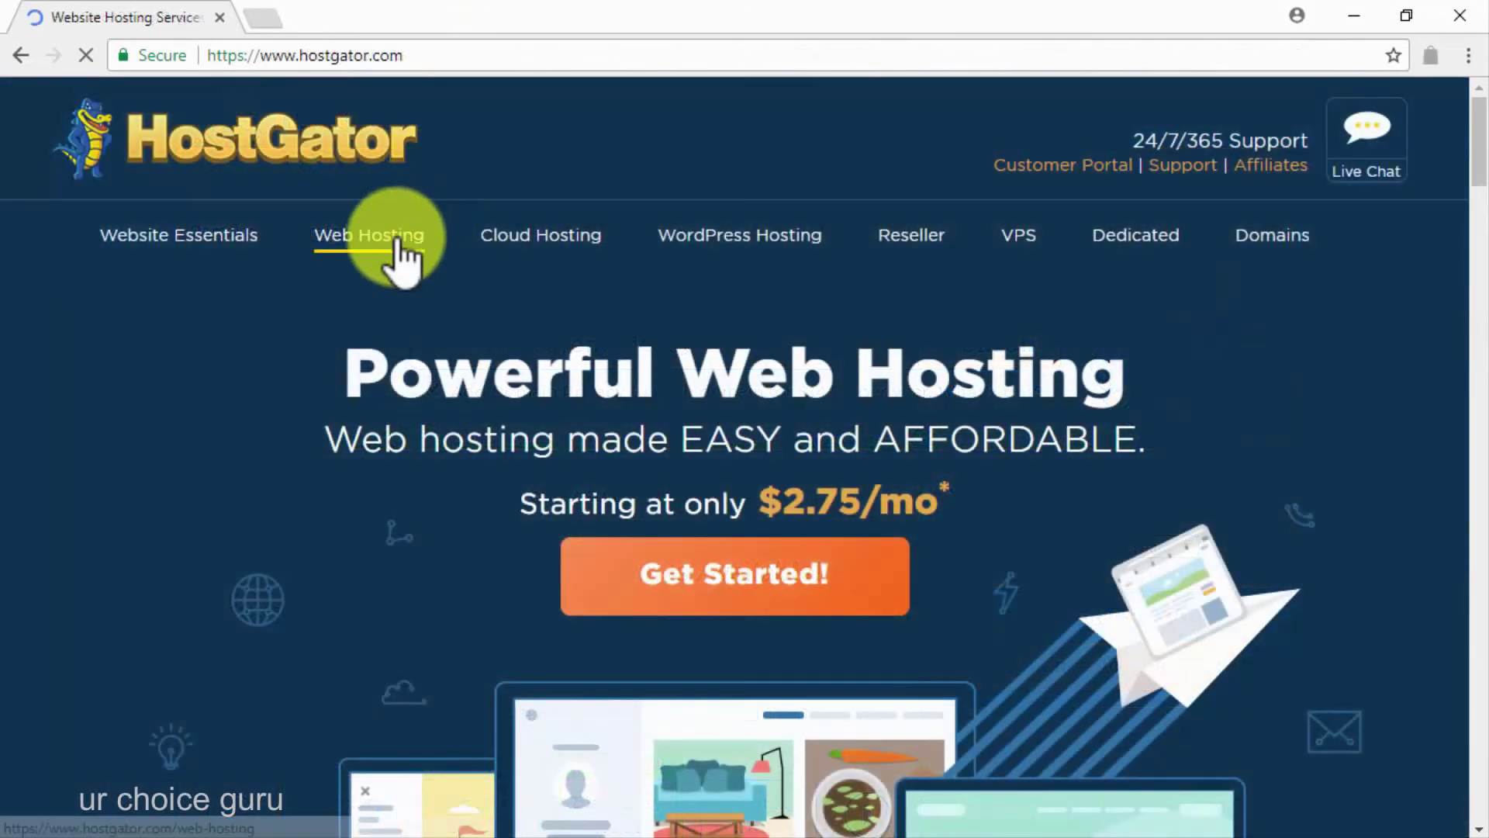
Start a HostGator Business Plan hosting order from the Web Hosting plans page
click(398, 240)
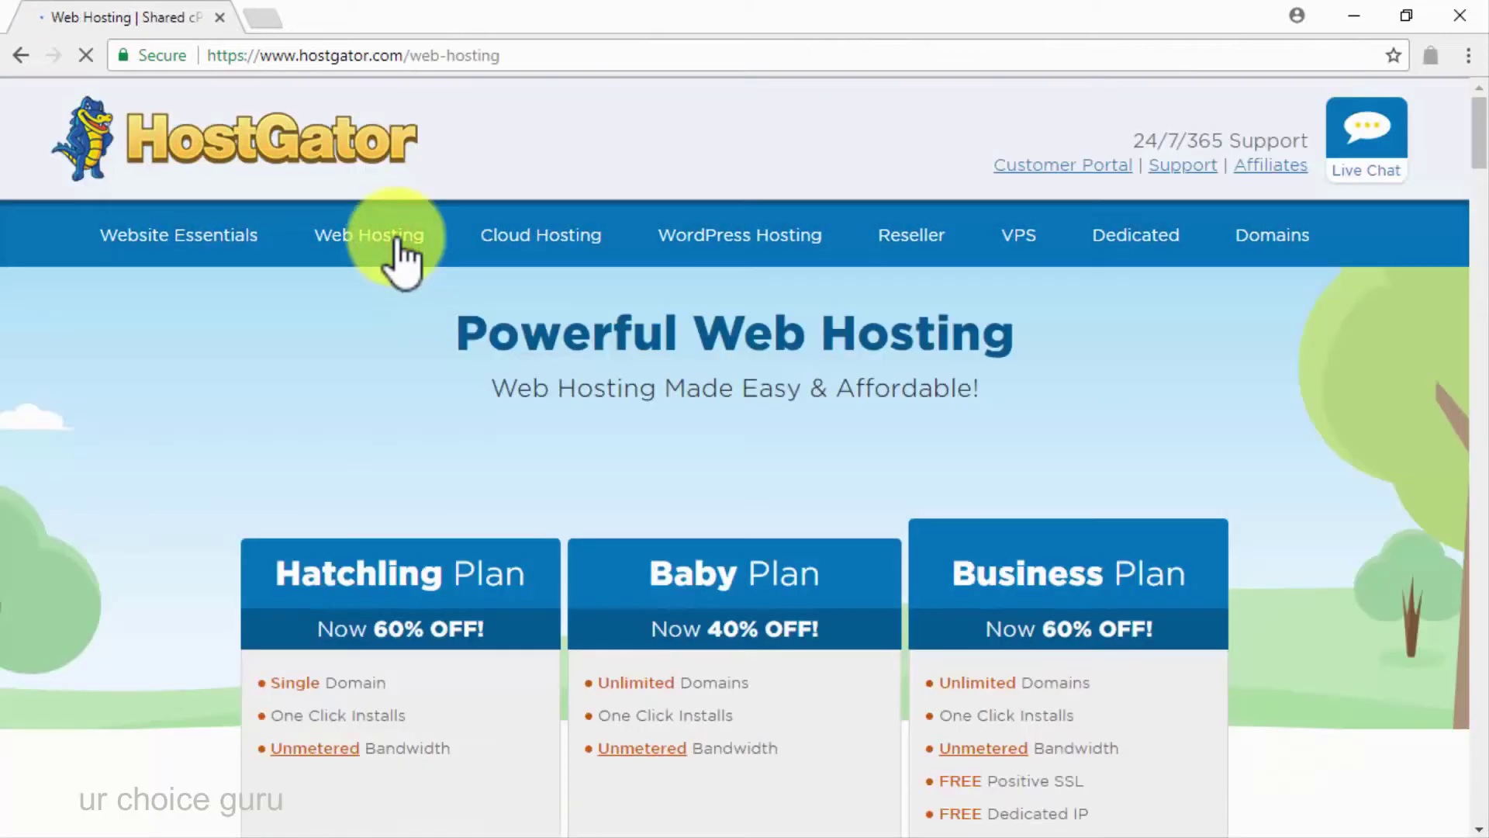
scroll(1301, 613, down, 3)
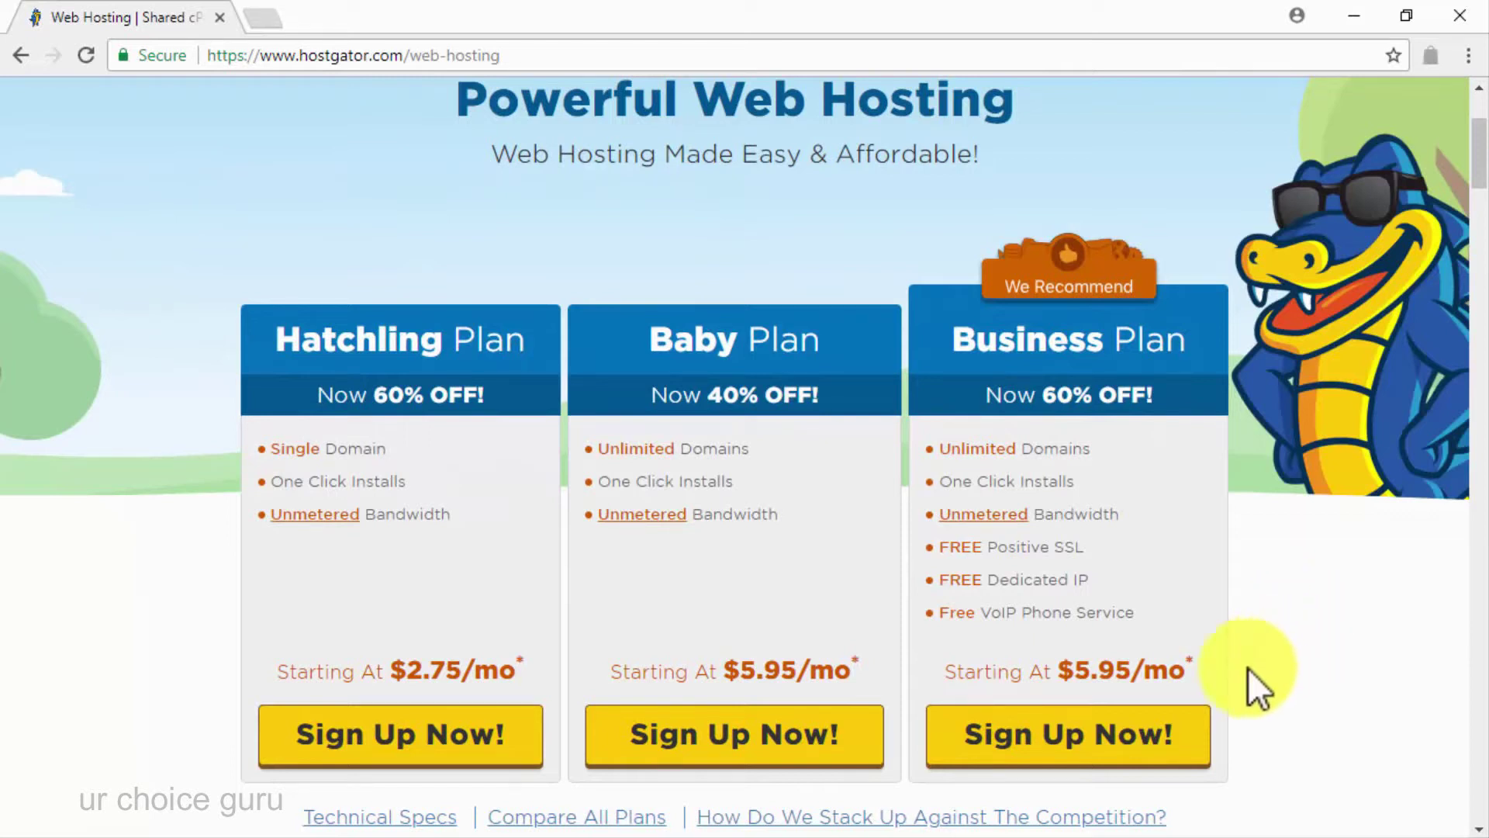
click(1156, 756)
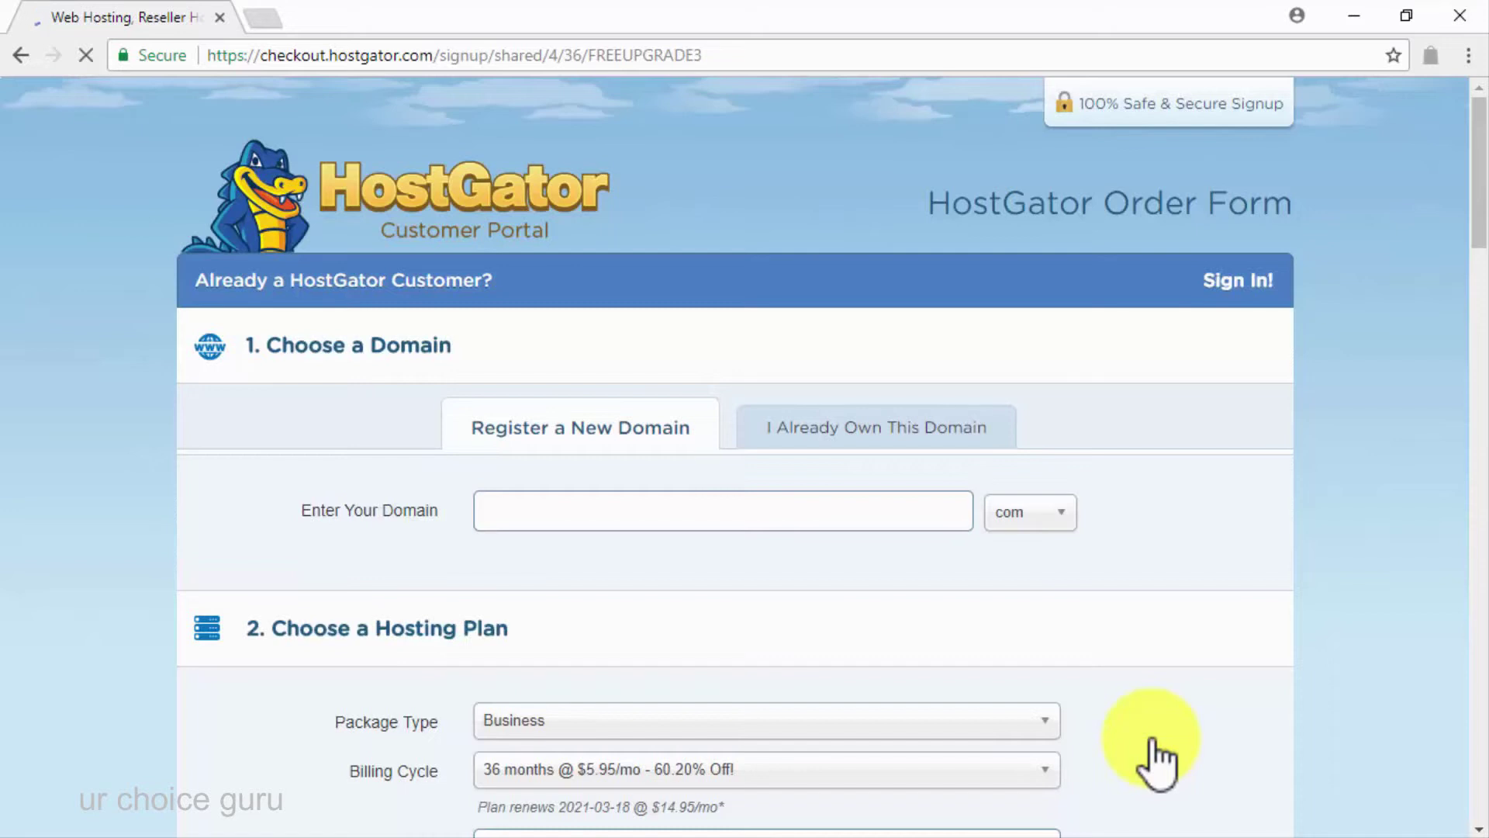
Review the $258.14 checkout and agree to the terms of service
scroll(1155, 756, down, 8)
scroll(1156, 756, down, 10)
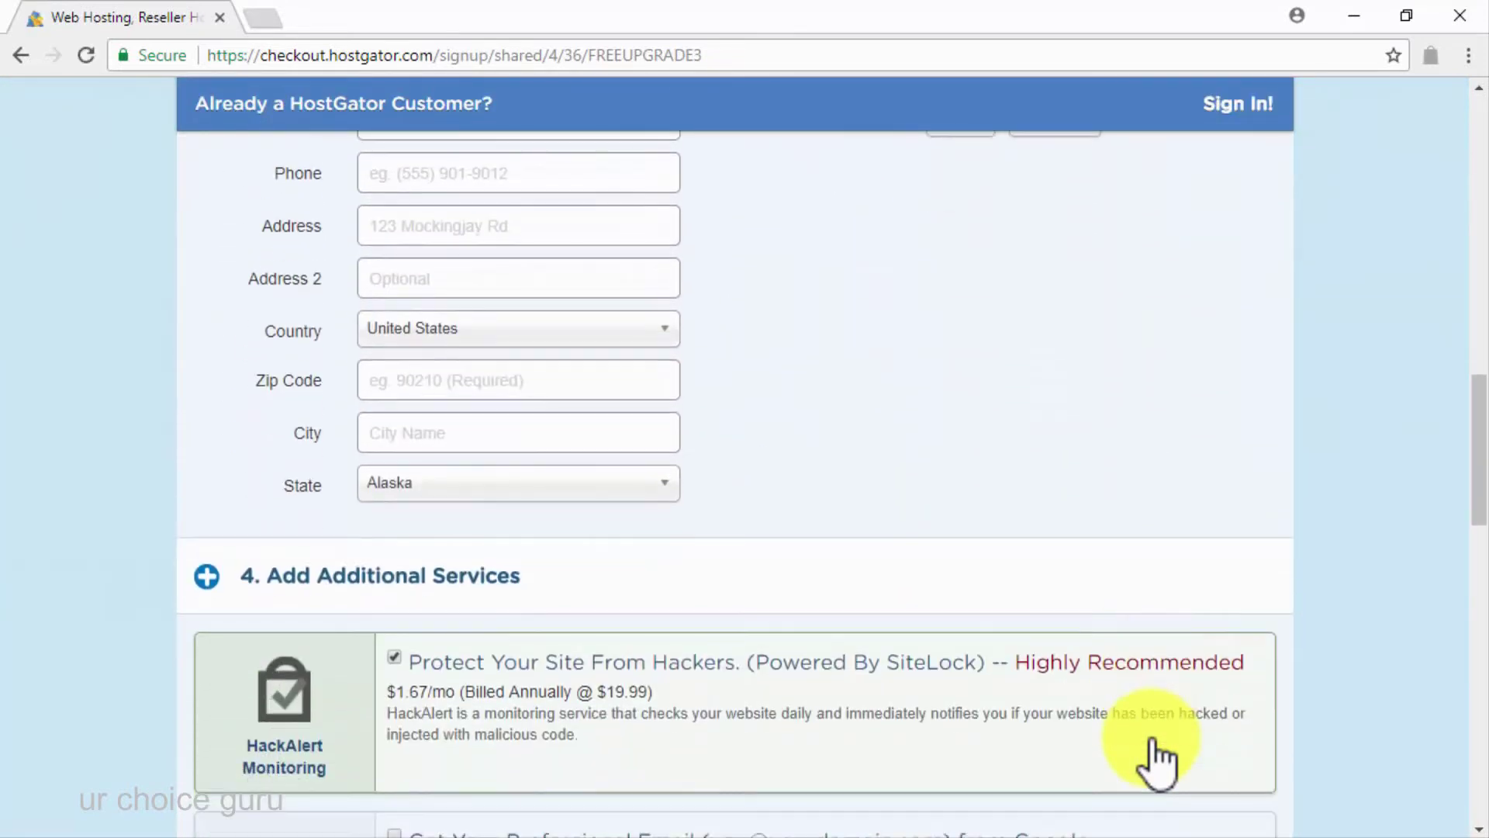
scroll(1156, 756, down, 6)
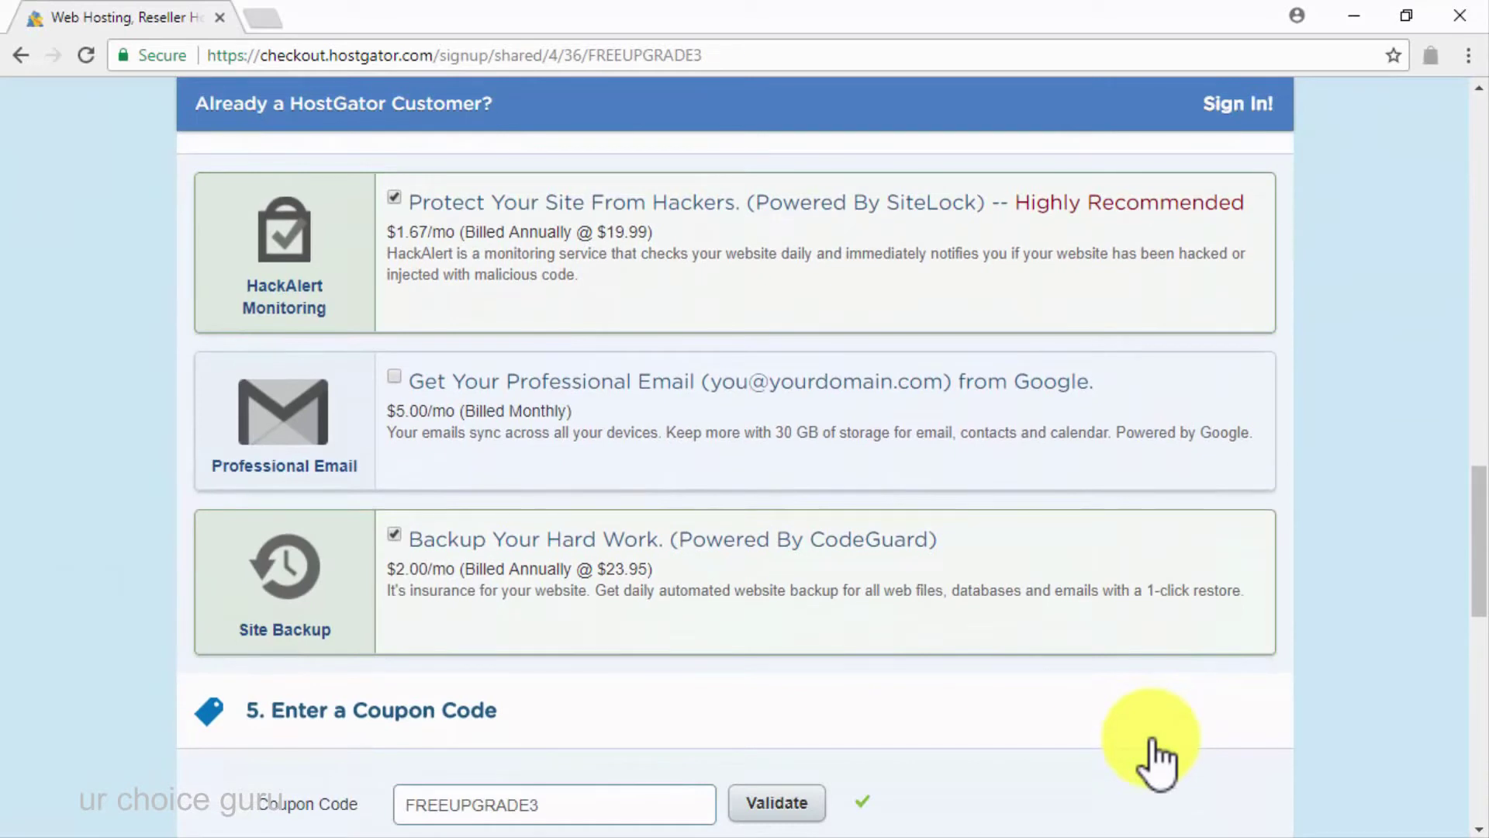
scroll(1156, 764, down, 2)
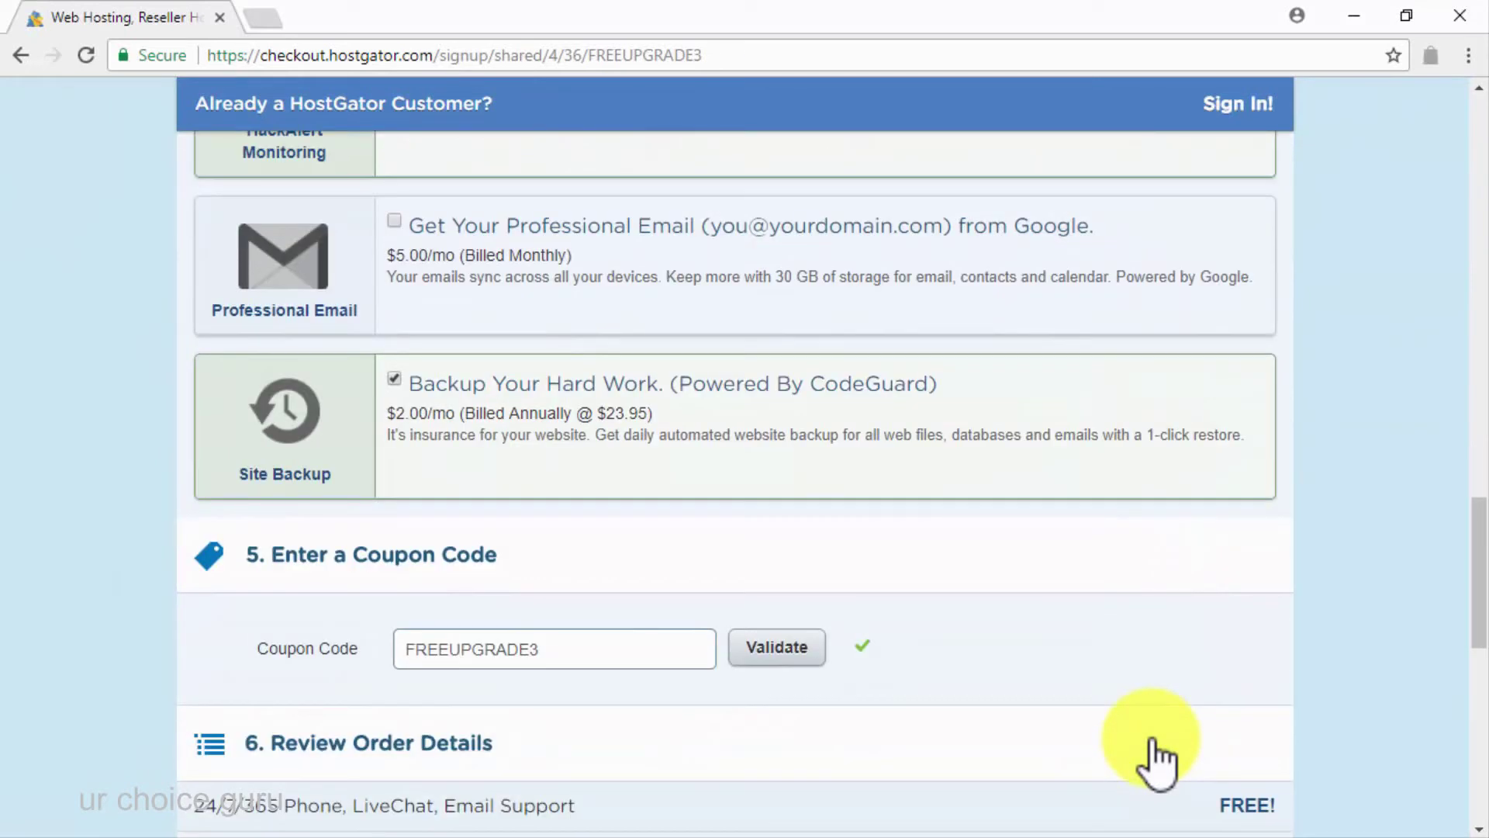
scroll(1156, 764, down, 7)
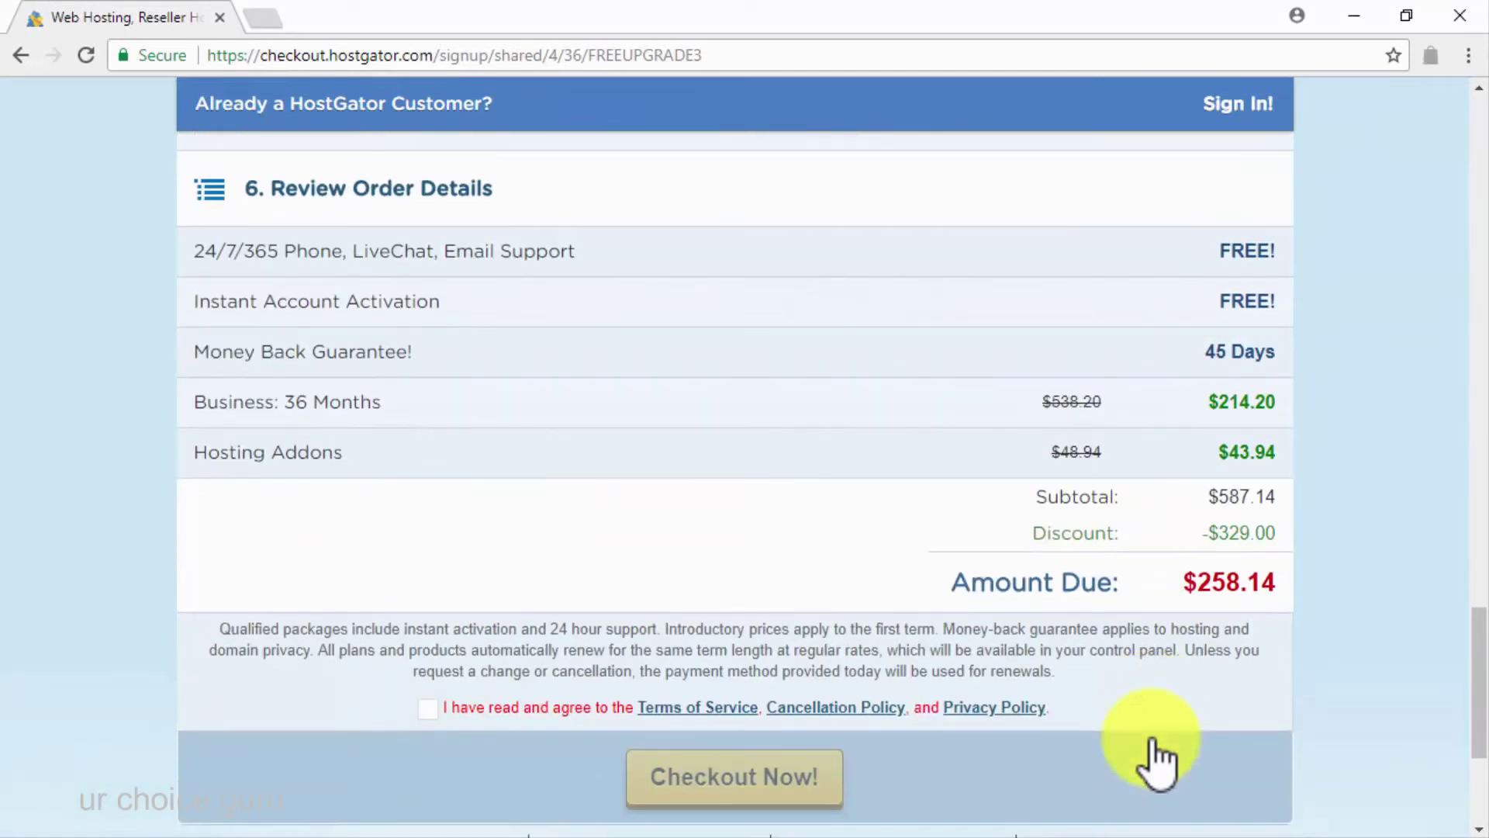
click(442, 711)
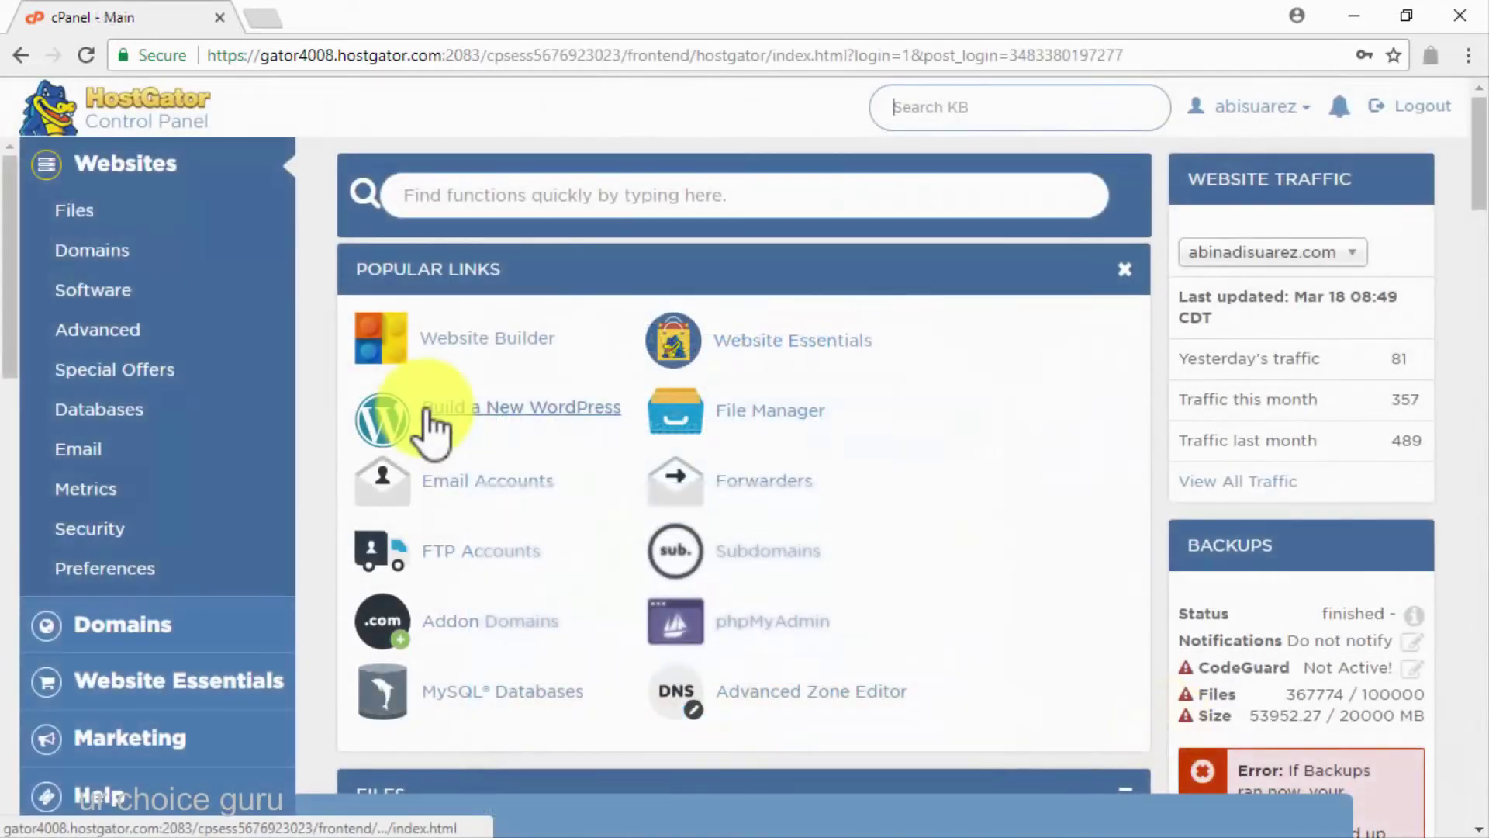
Start a new WordPress build on diabetescaremadeeasy.com in directory thenewdcmeblog and continue to settings
click(425, 408)
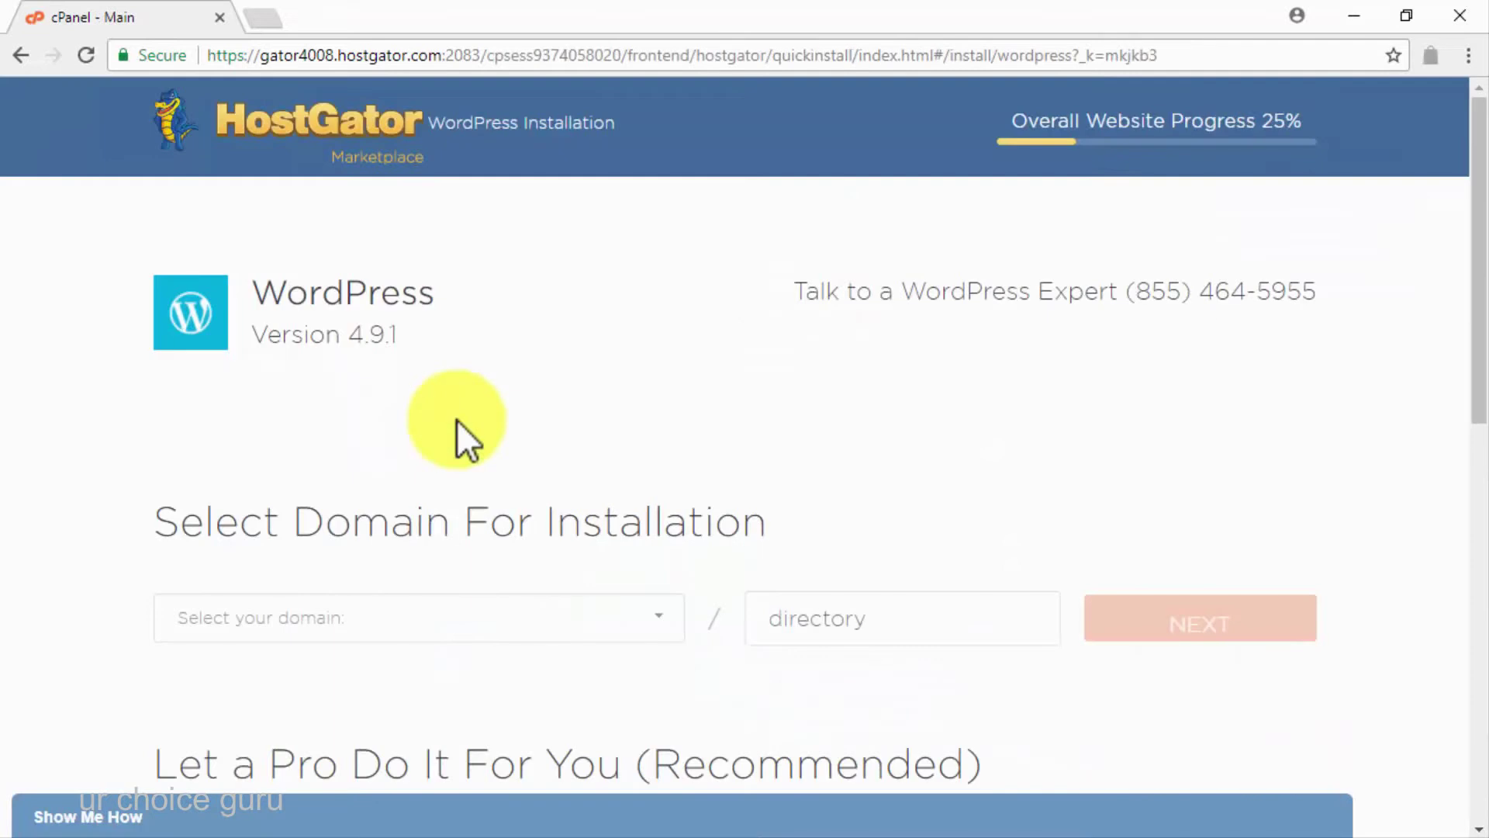
click(459, 627)
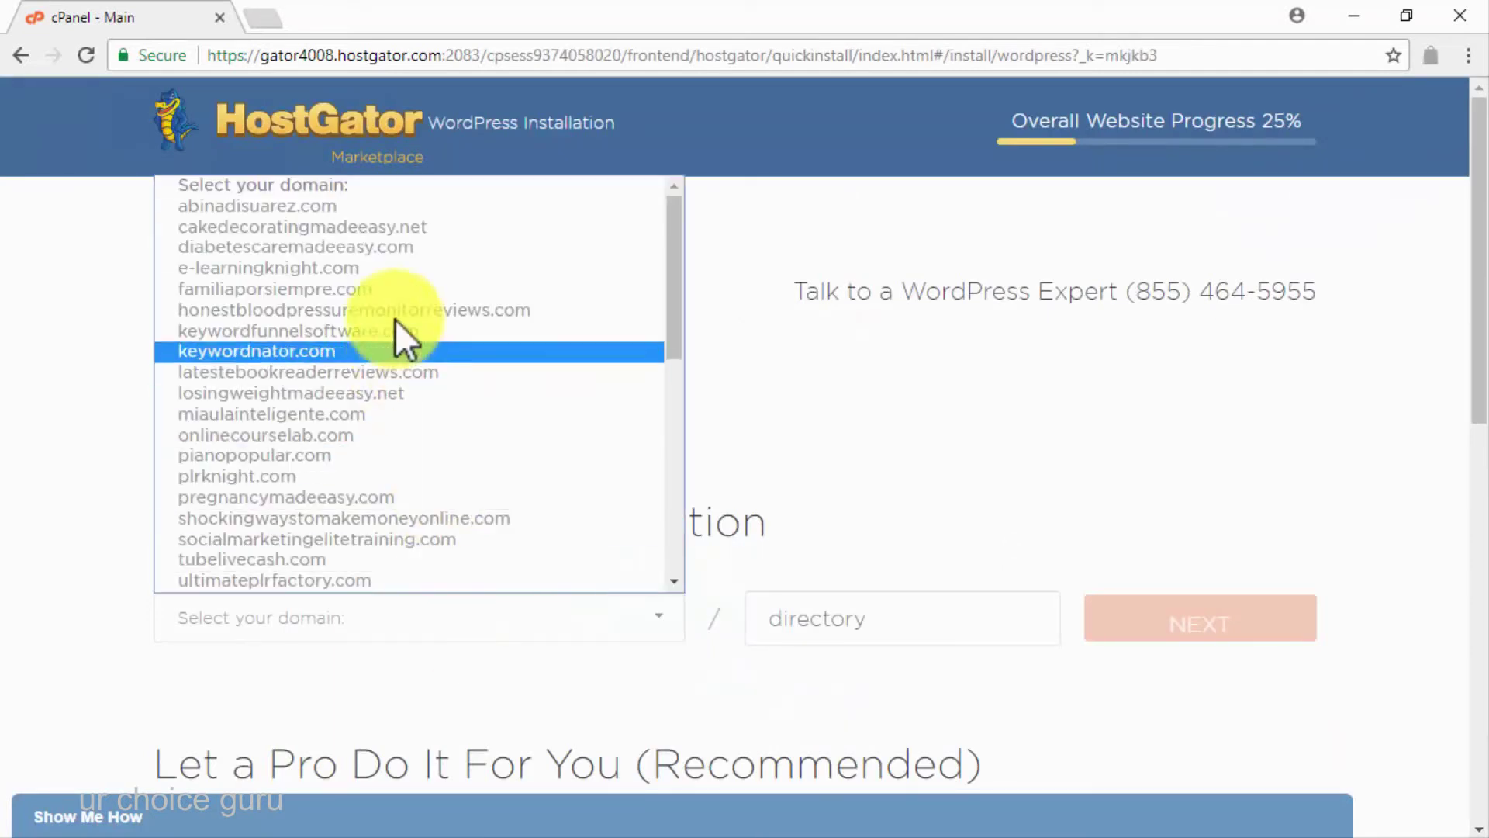
click(375, 250)
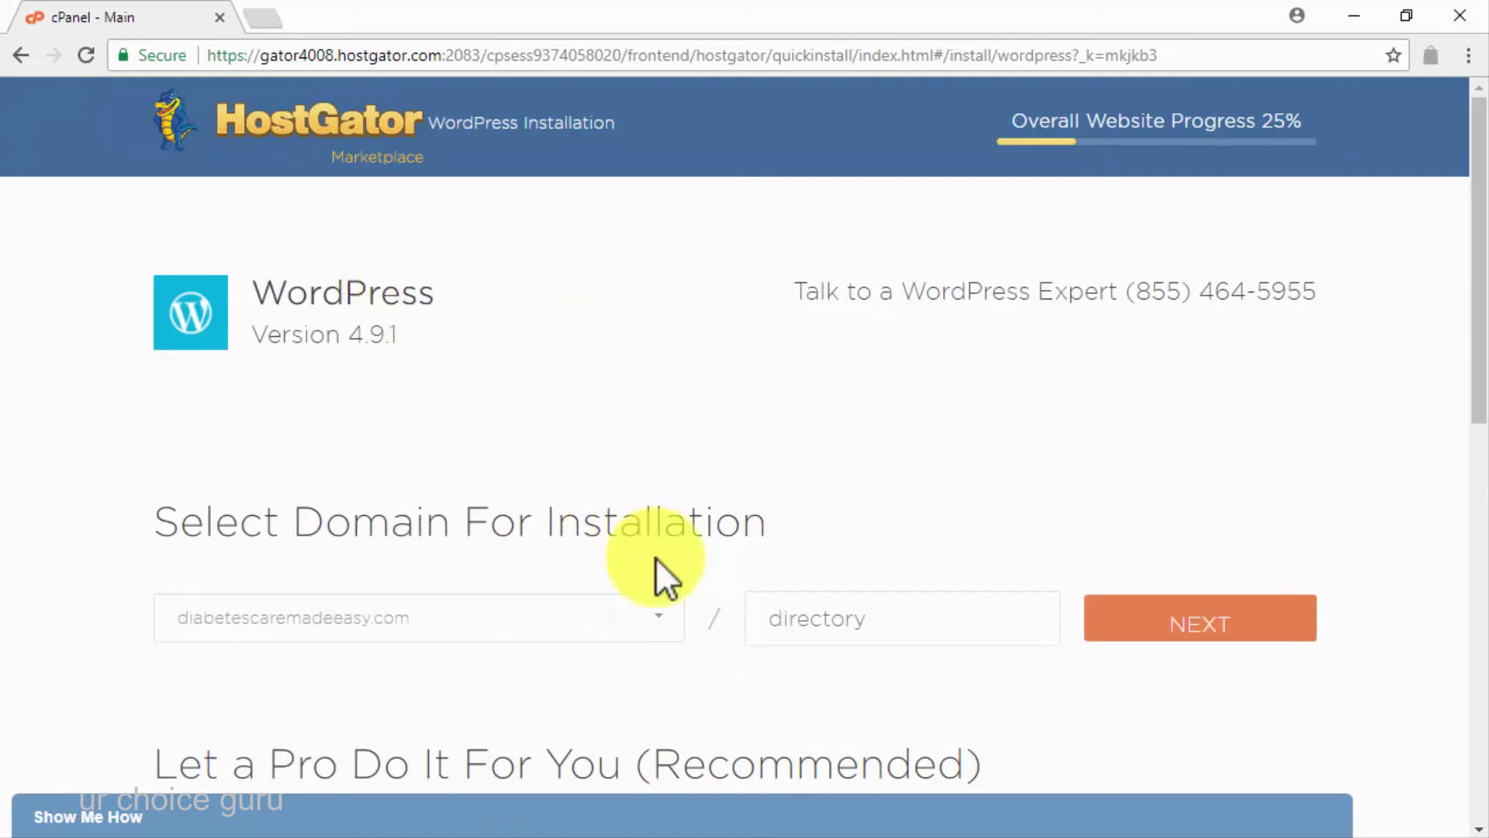
click(810, 615)
text(thebestdcmeblog)
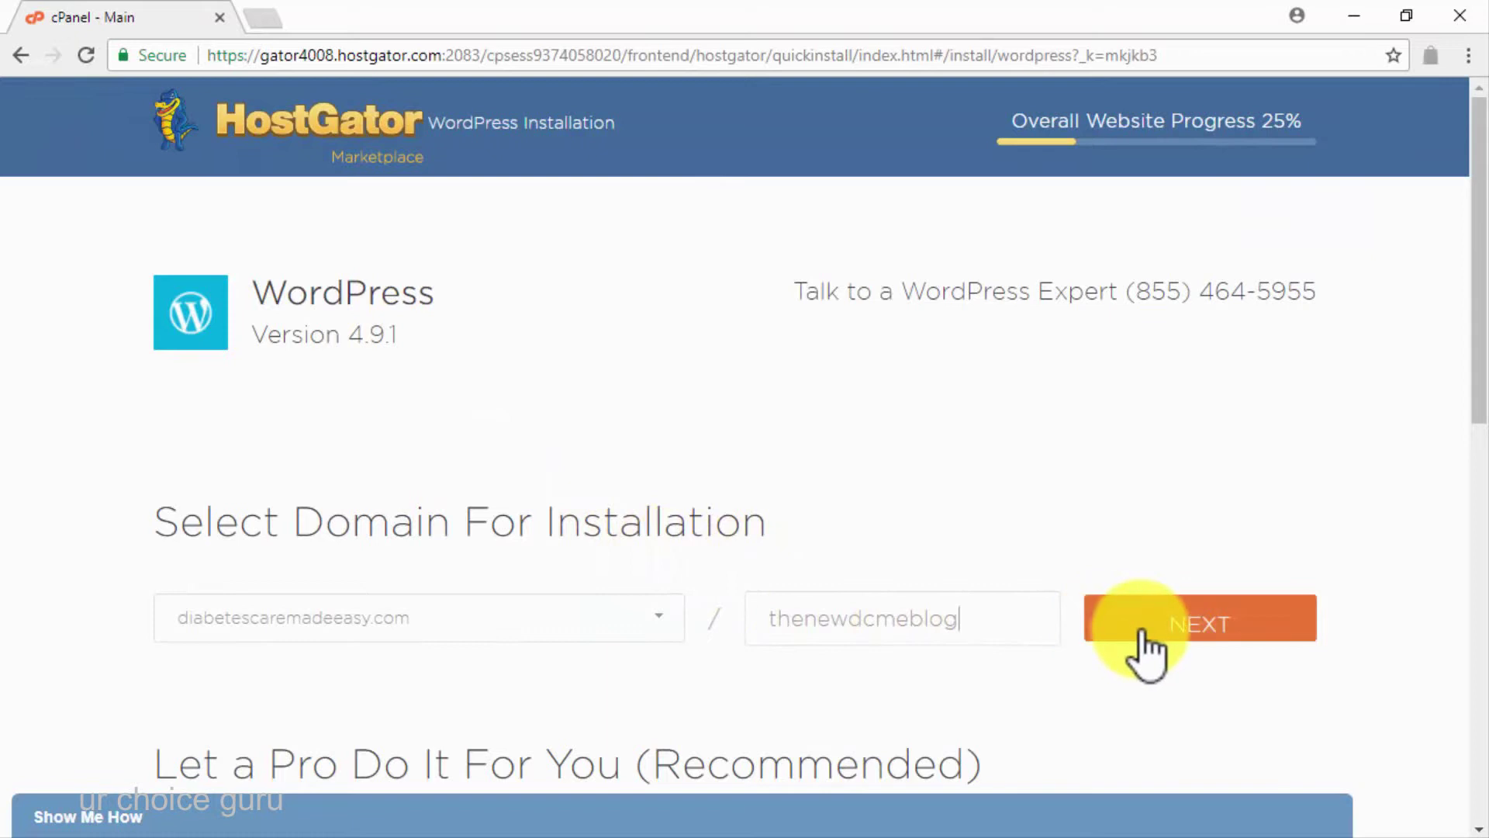
click(1144, 640)
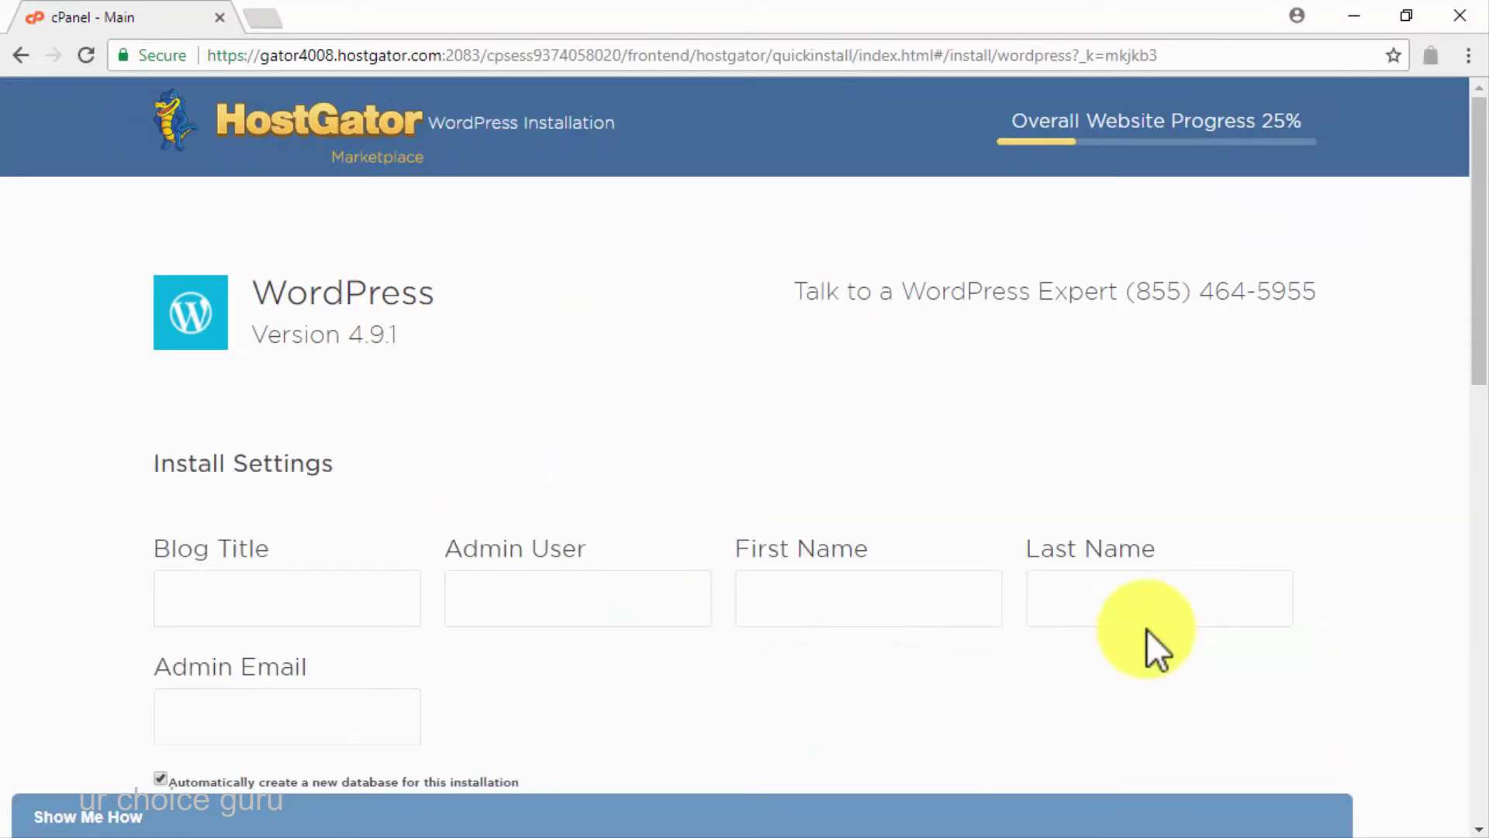
Enter blog title 'The DCME Blog 2.0' plus the admin username, first and last name, and e-mail
click(332, 602)
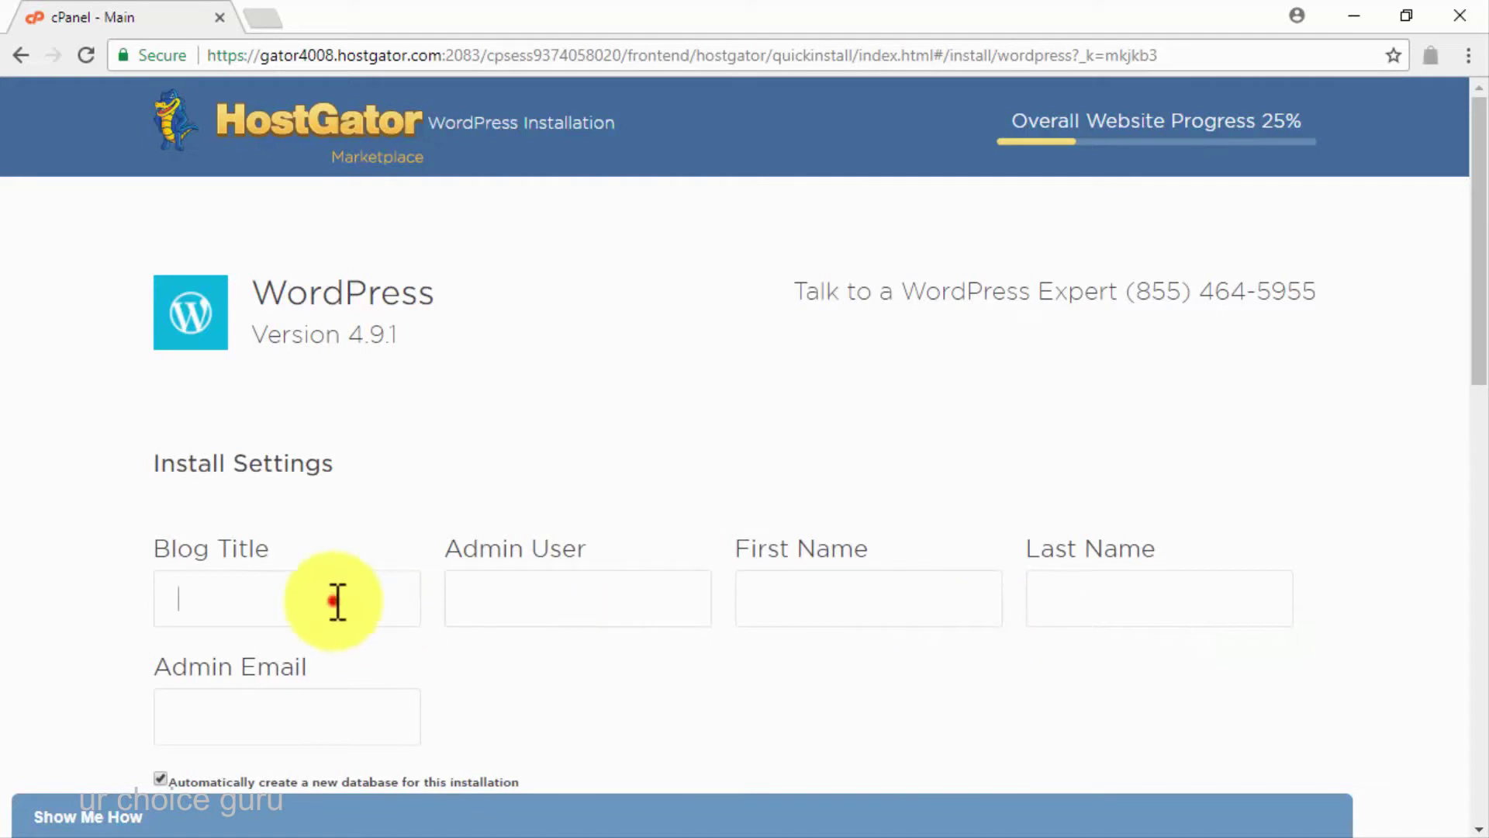
text(The DCME Blog 2.0)
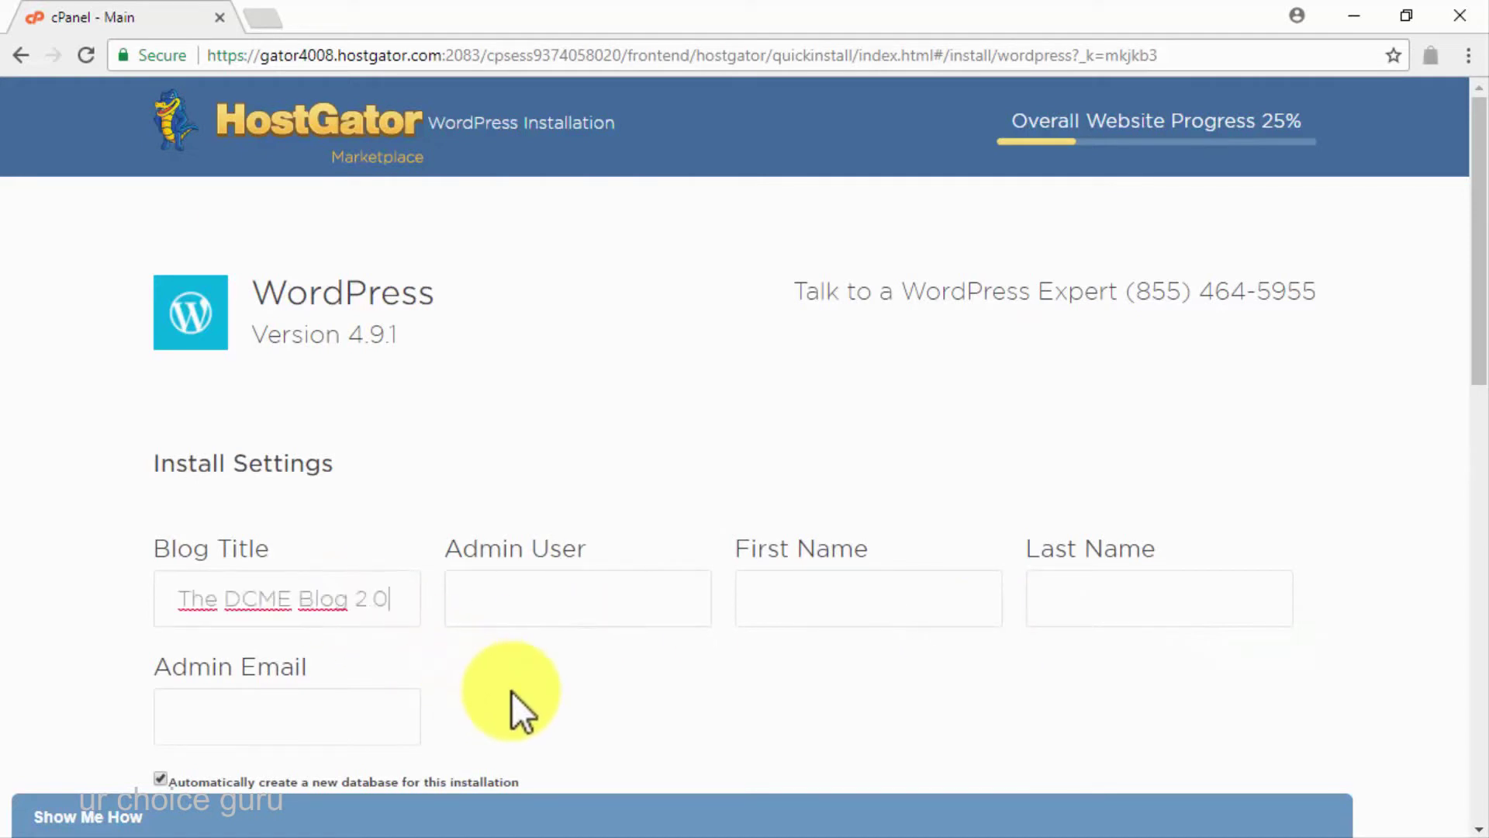
click(501, 604)
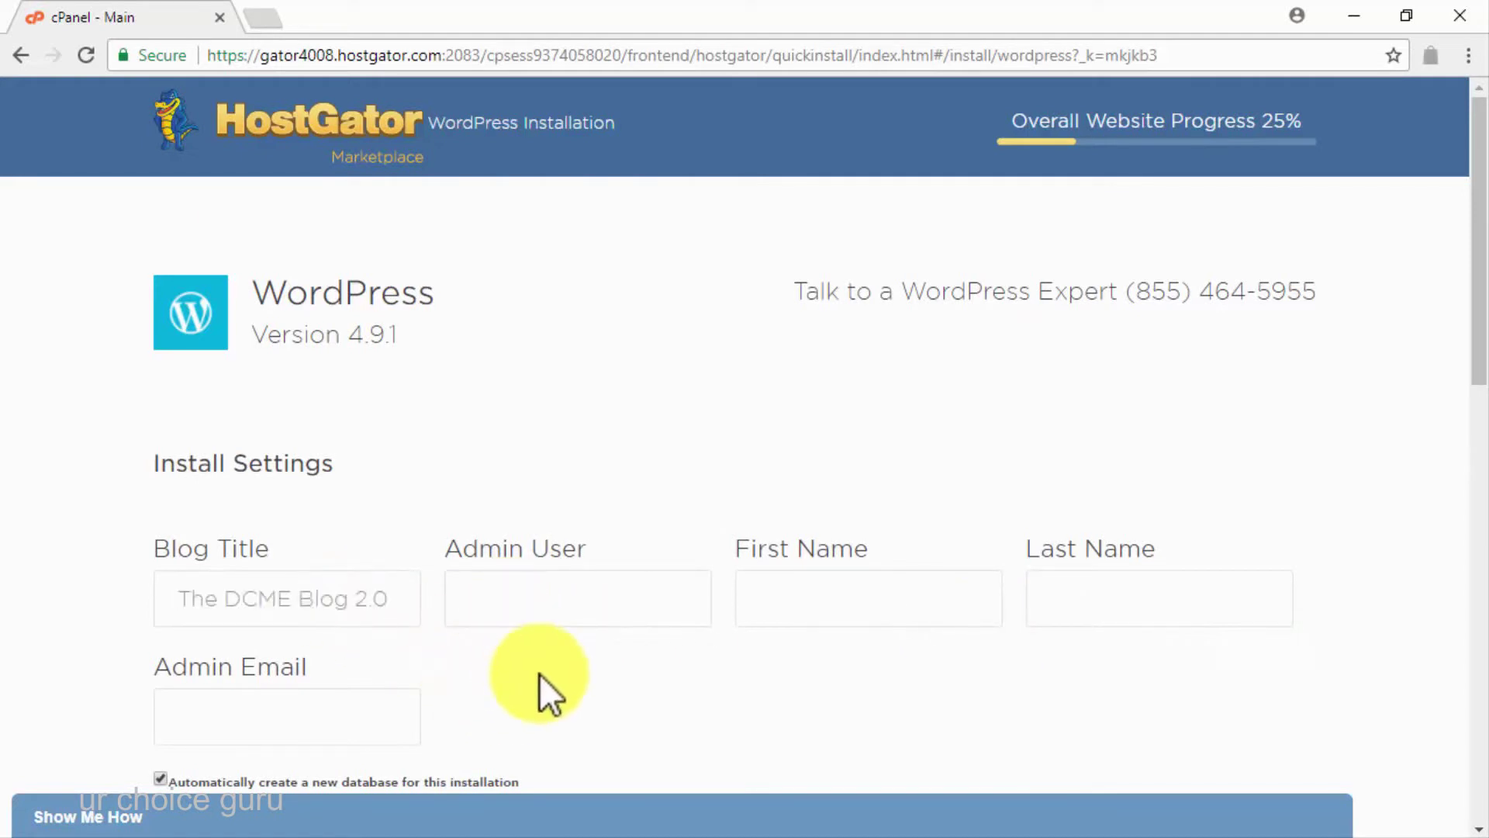
text(jamiedc)
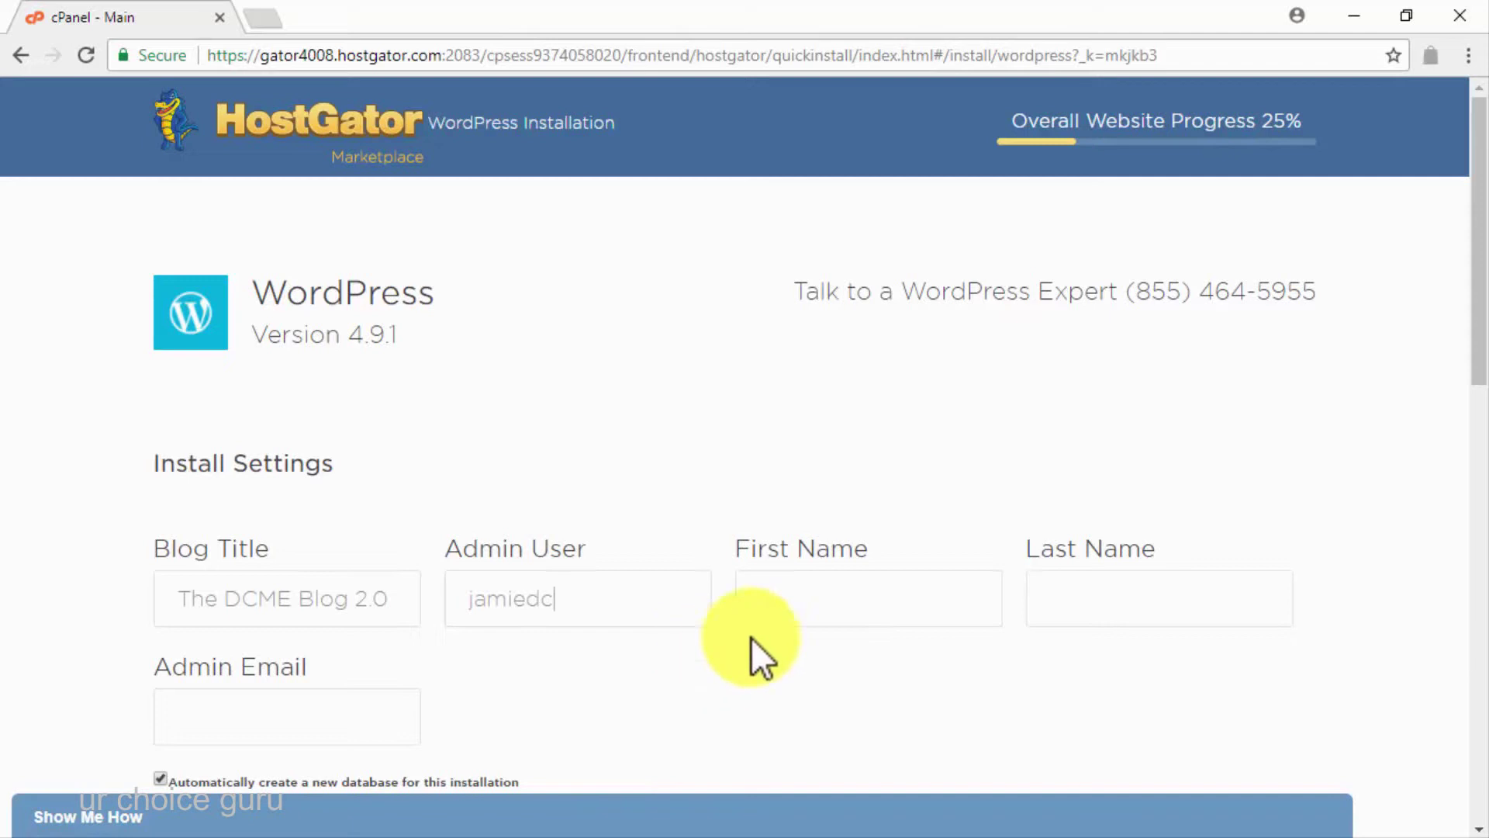
click(803, 602)
text(Jamie)
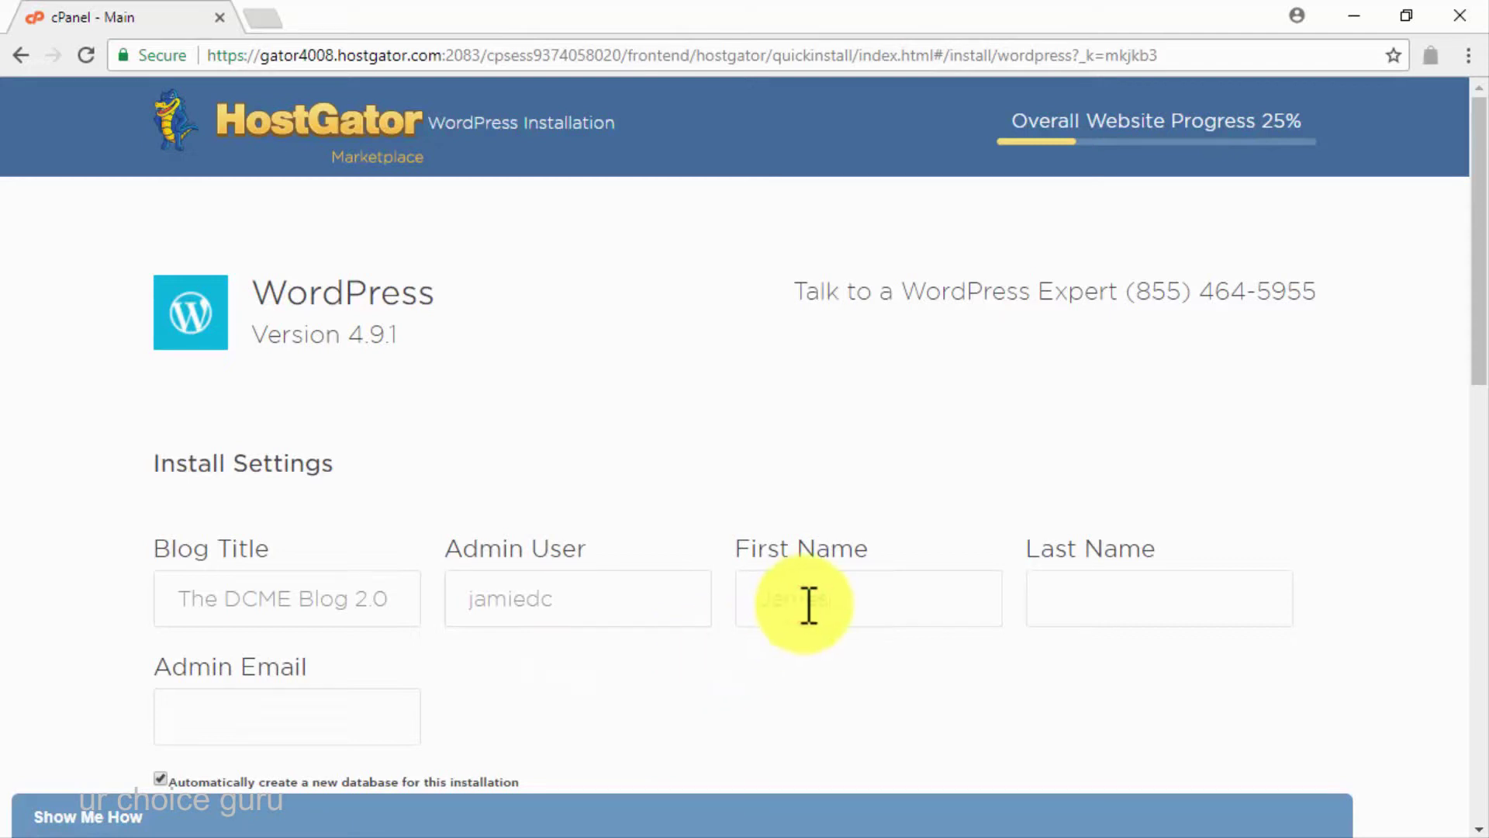
click(1055, 611)
key(ctrl+v)
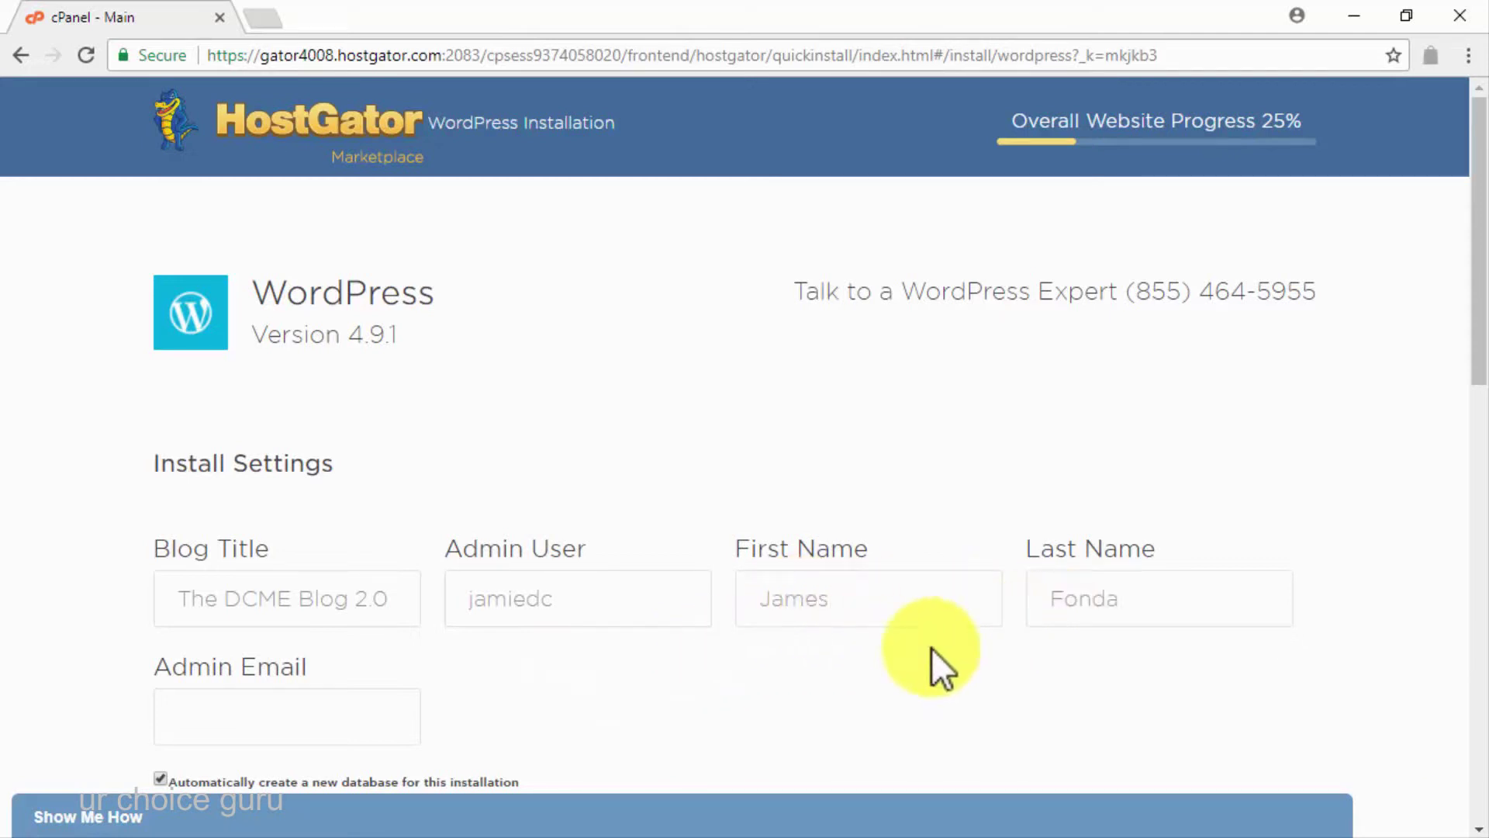
click(382, 714)
Accept the terms of service and install WordPress
scroll(566, 729, down, 3)
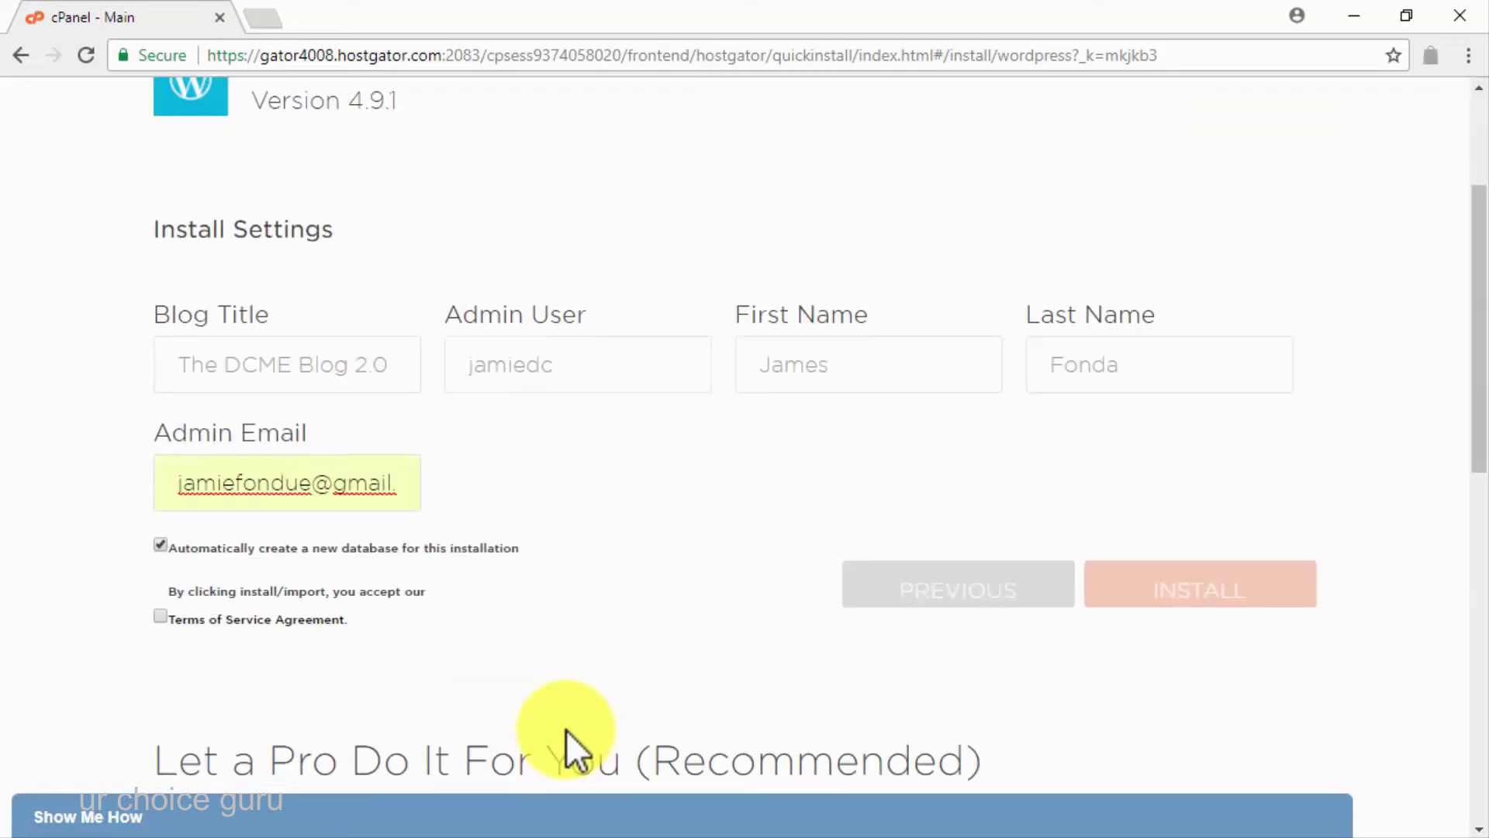
click(159, 618)
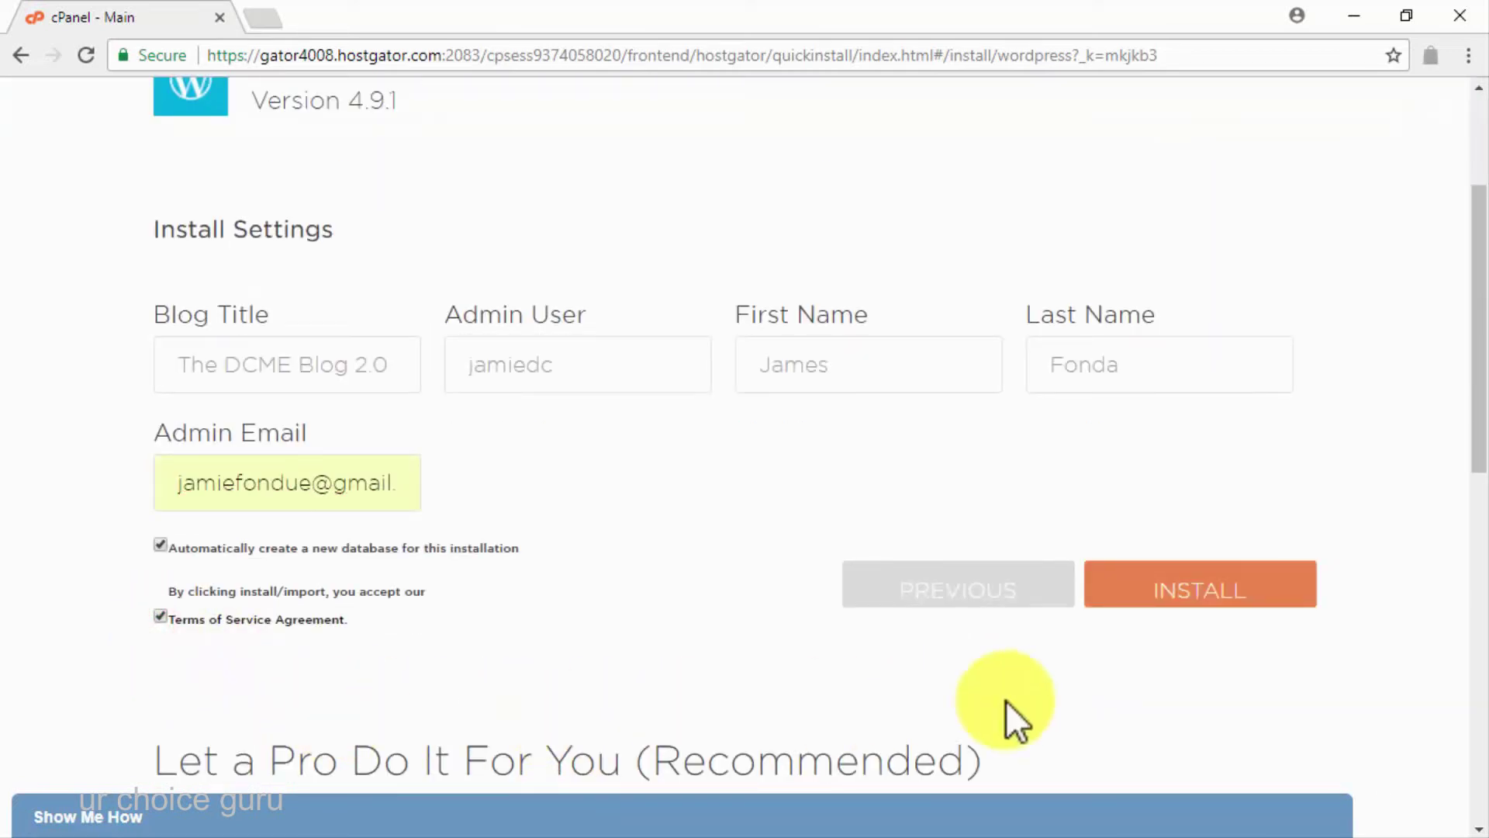
click(1134, 598)
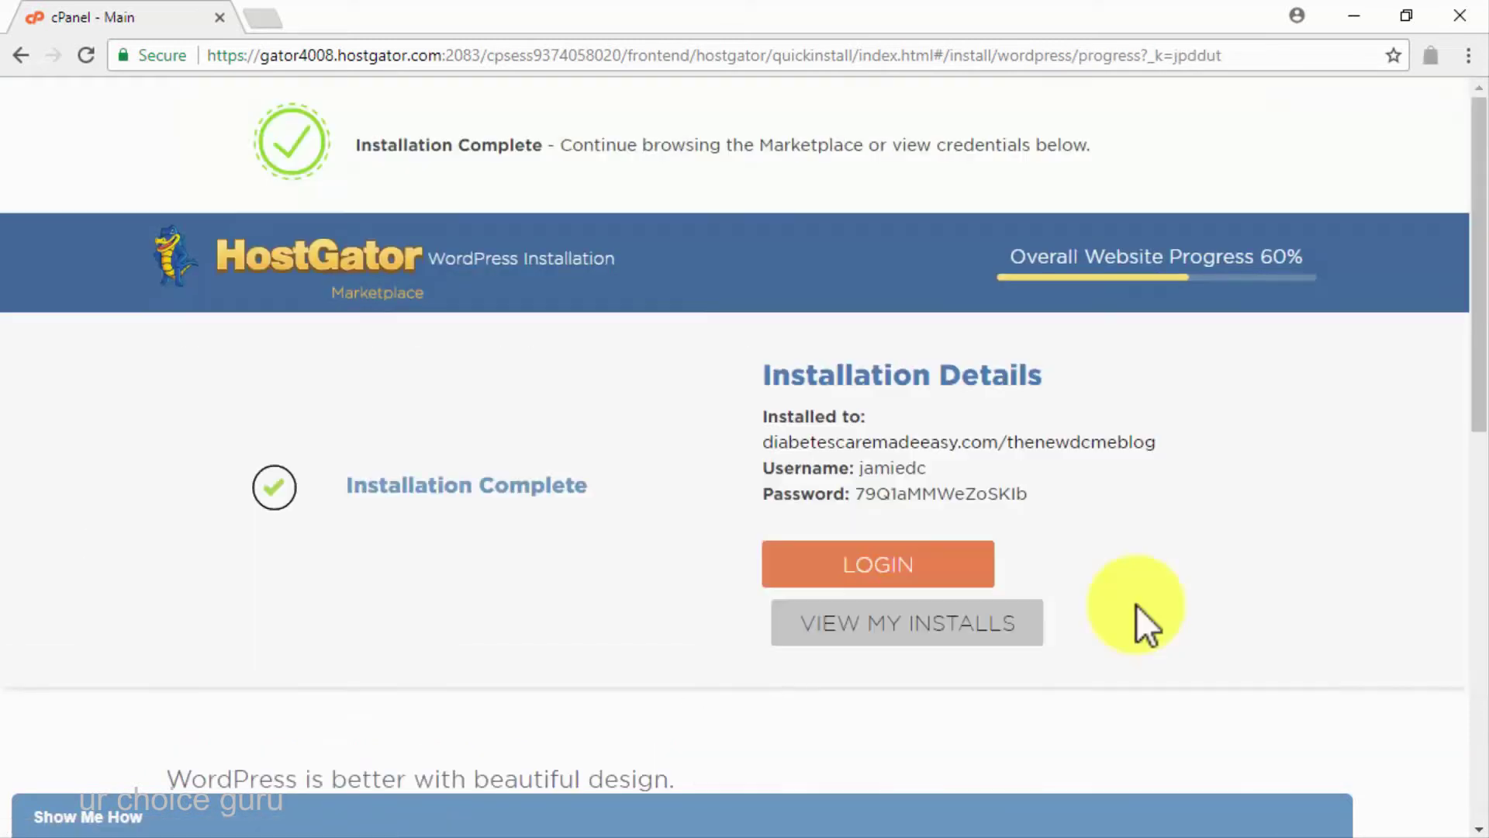
Log in to The DCME Blog 2.0 with the admin username and password, with Remember Me ticked
drag(1036, 497, 764, 415)
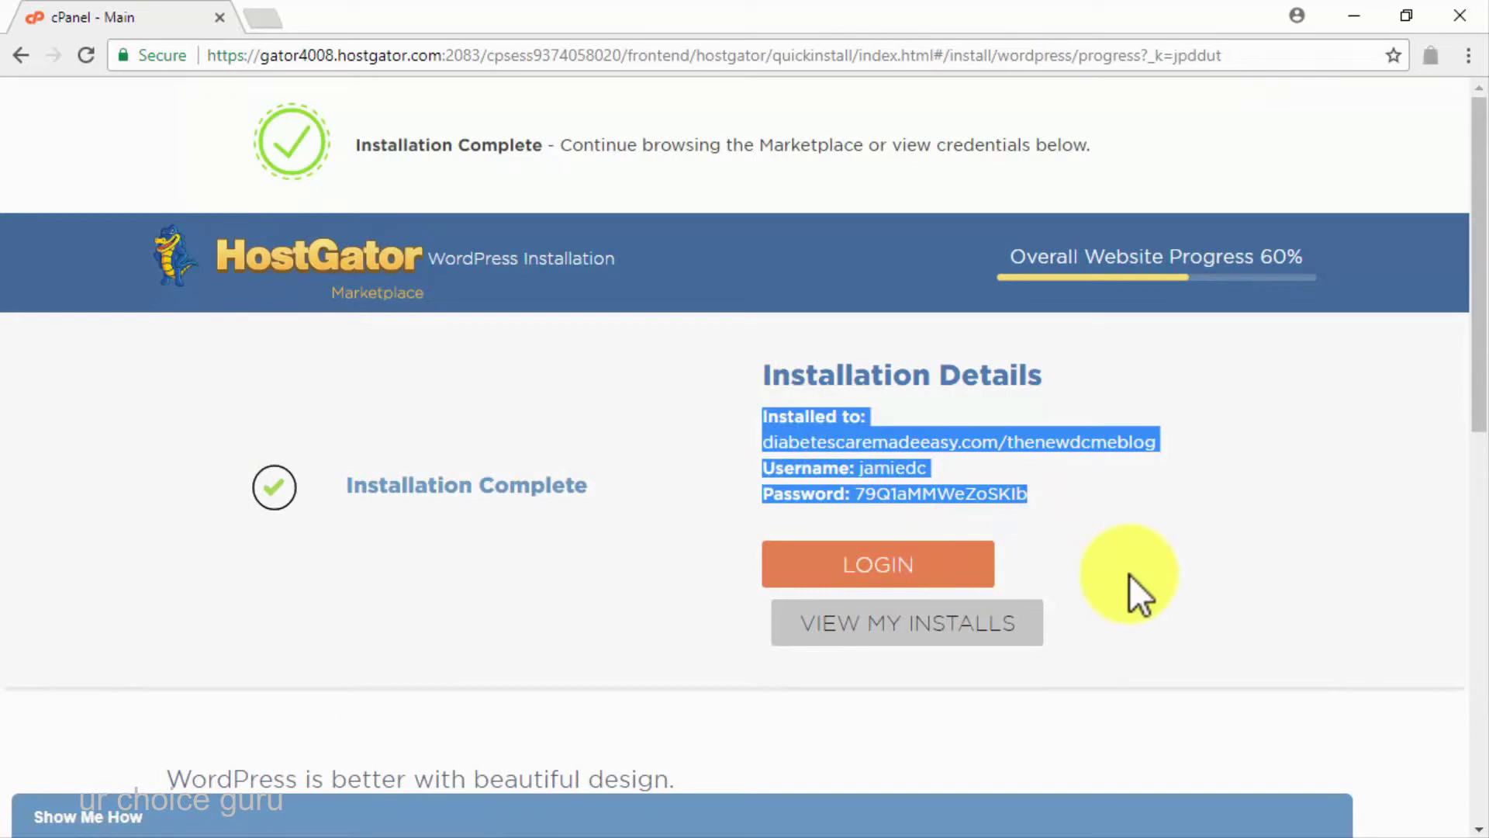
click(955, 573)
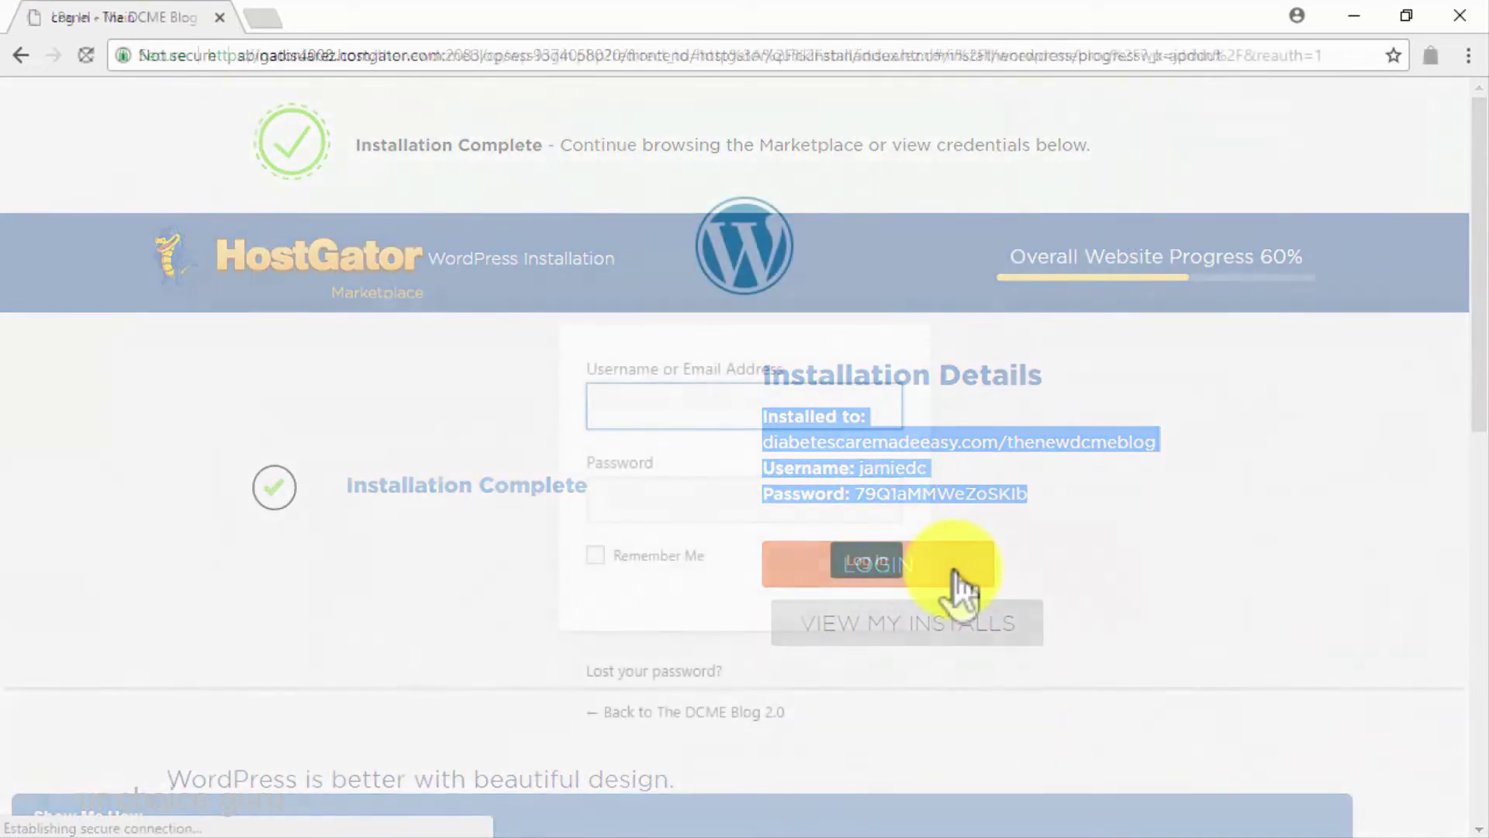
text(jamiedc)
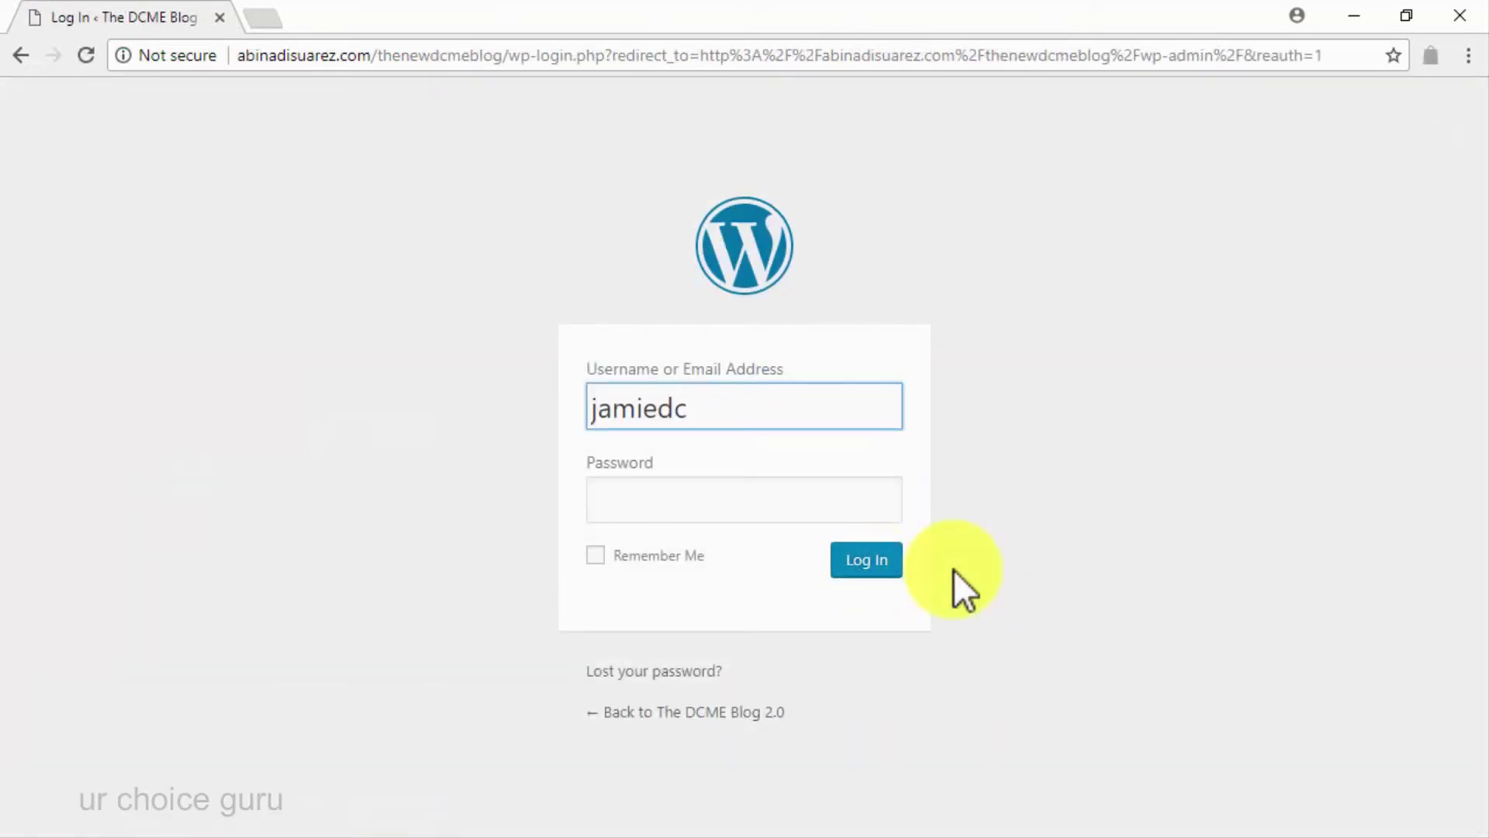
click(875, 493)
text(•••••••••••••)
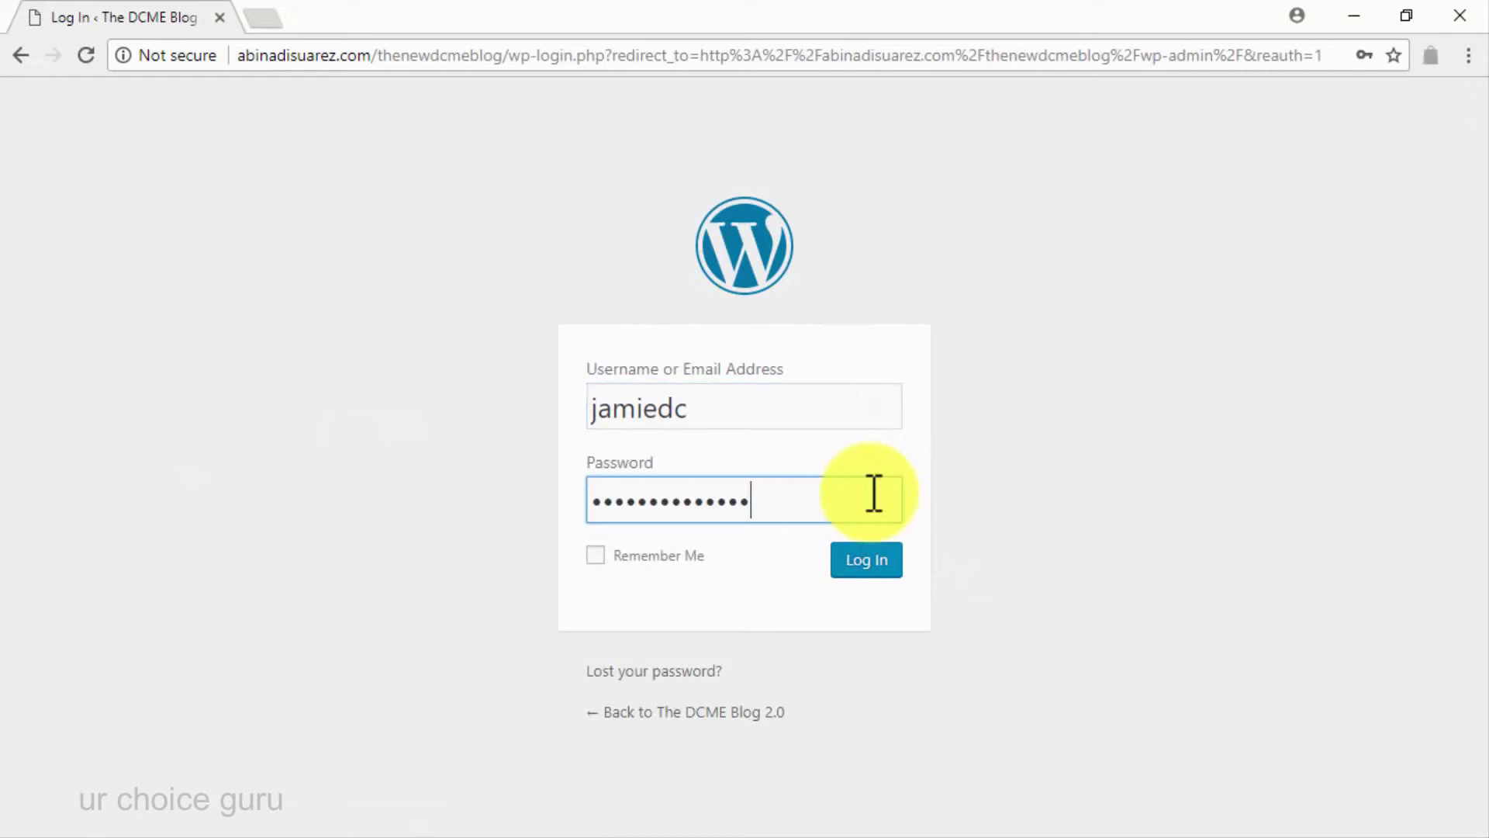
click(595, 554)
click(842, 567)
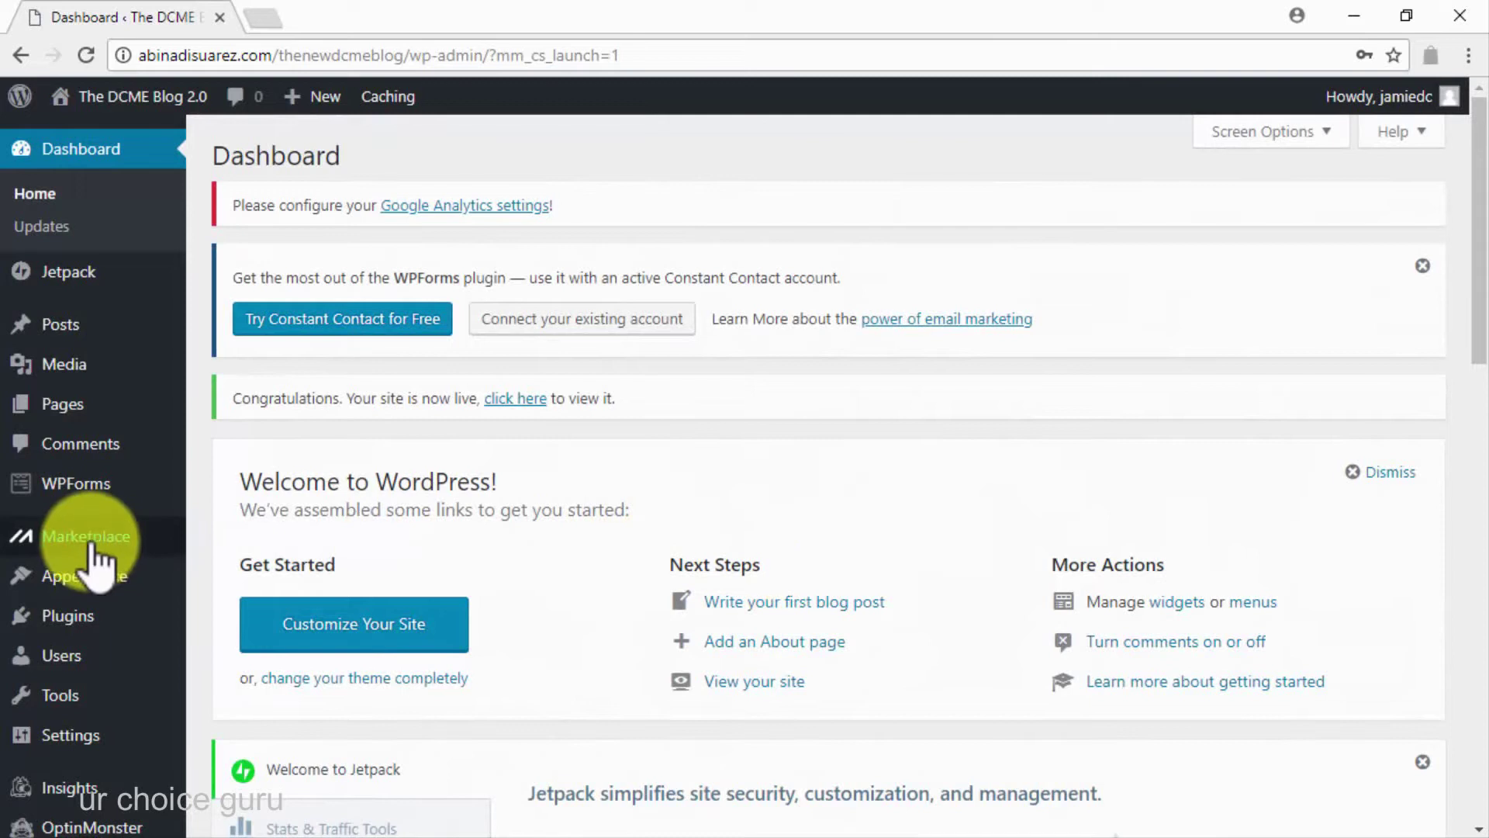
mouse_move(99, 591)
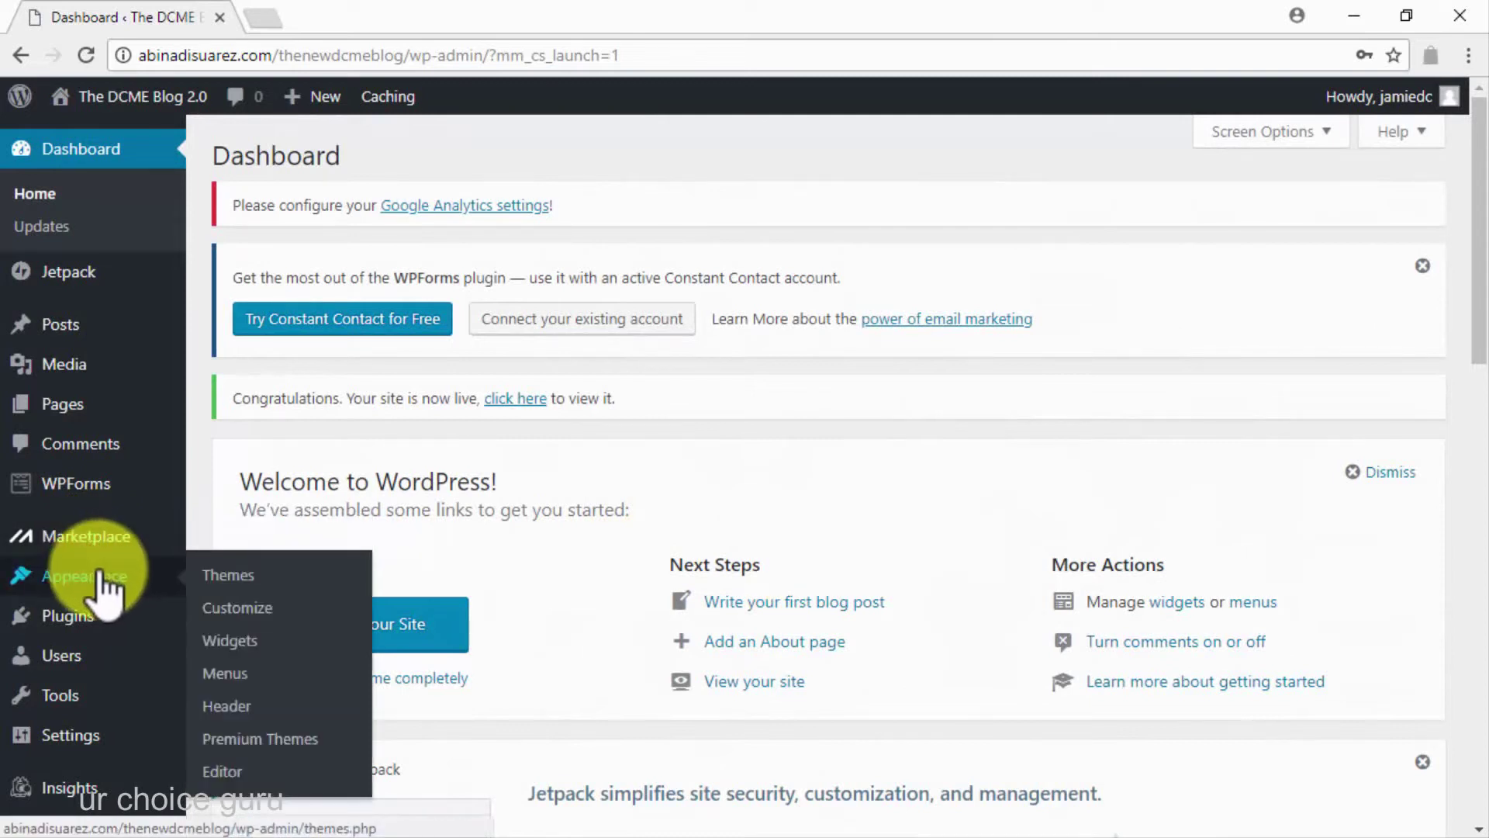
Search the Add Themes directory for 'sociallyviral'
click(227, 578)
scroll(226, 586, down, 5)
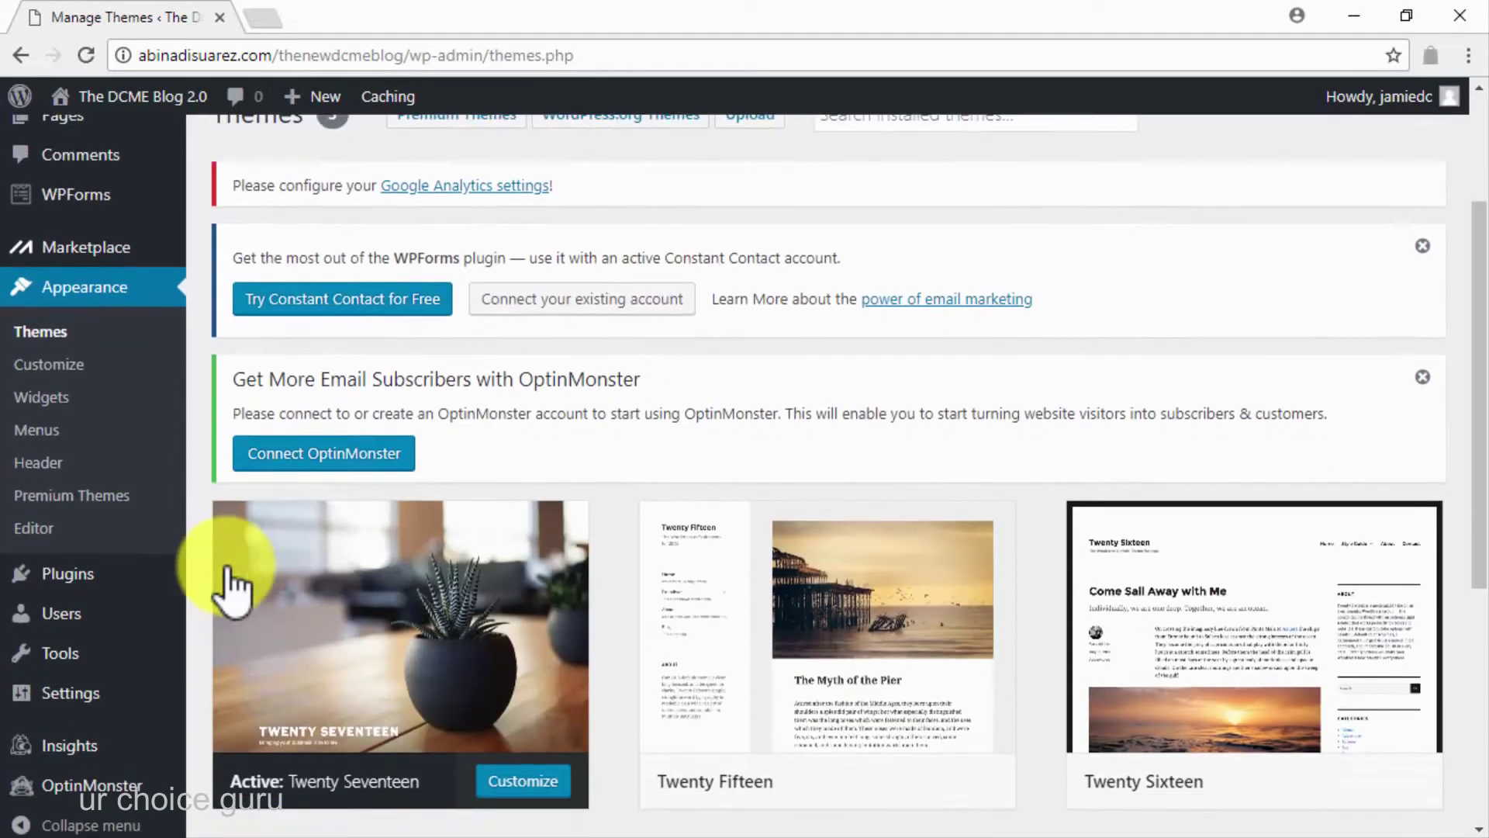
scroll(233, 589, down, 2)
click(436, 562)
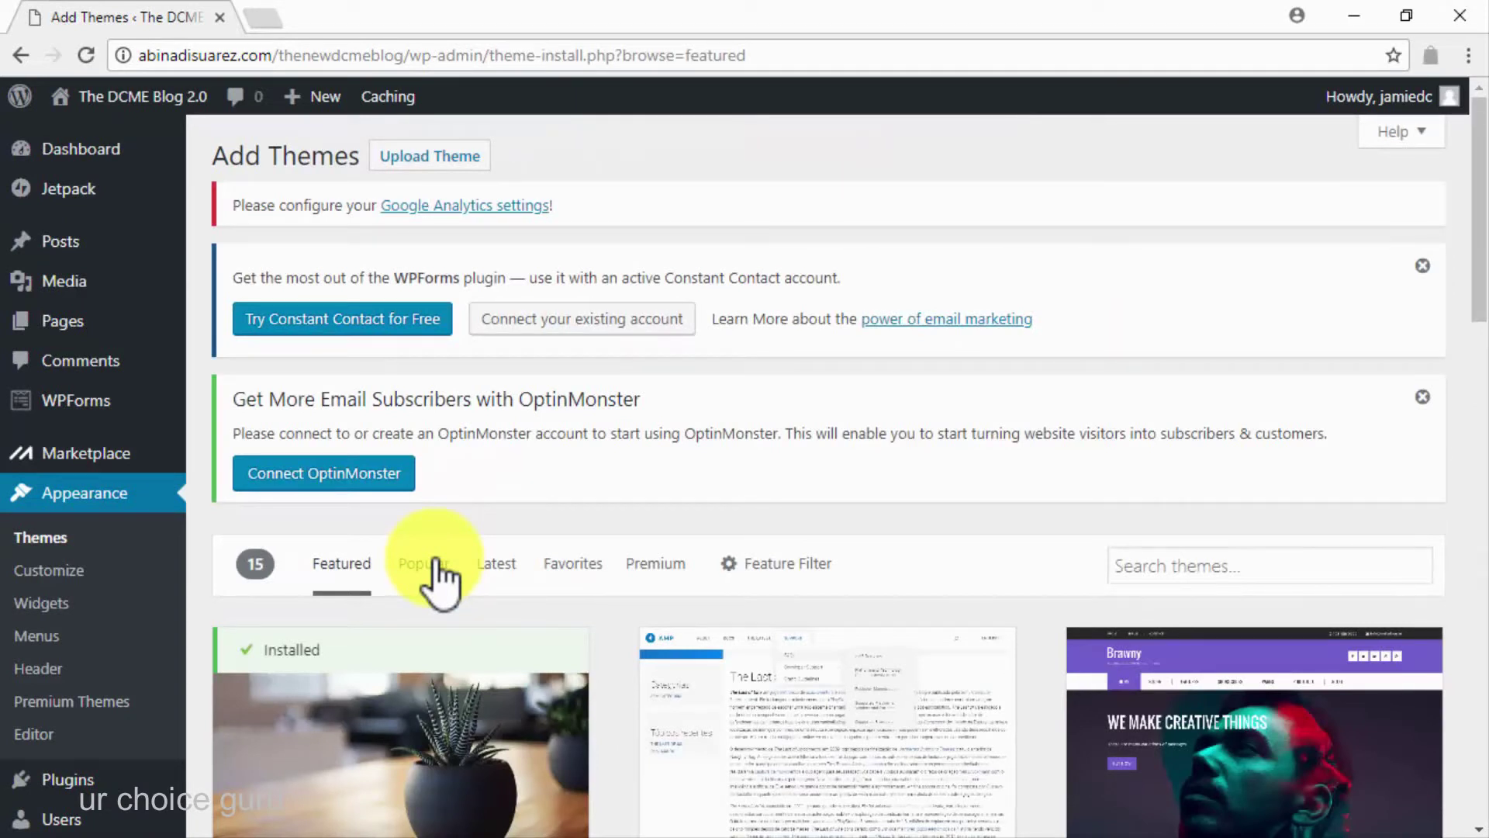
click(1256, 562)
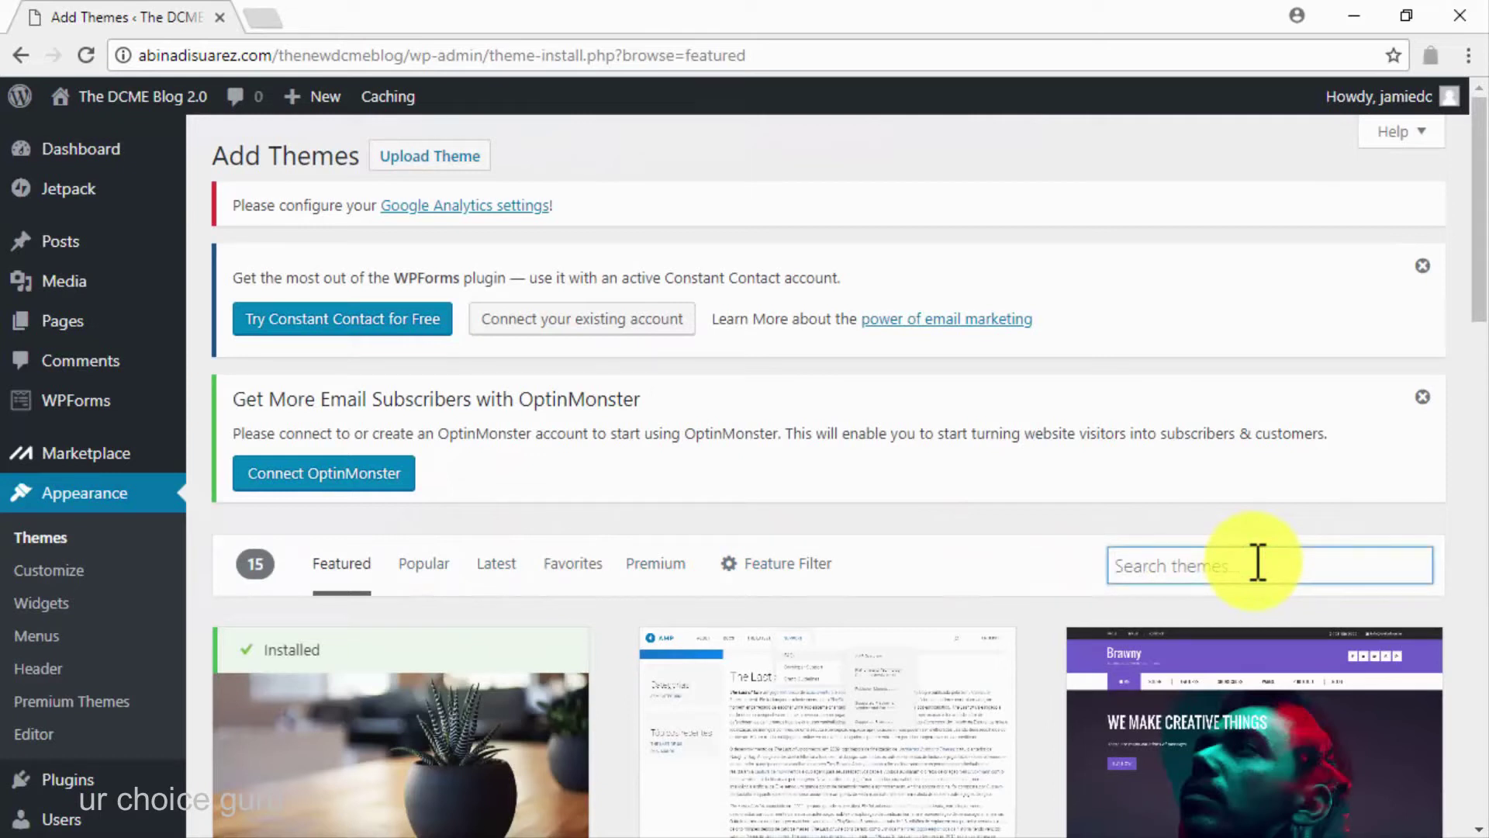
text(sociallyviral)
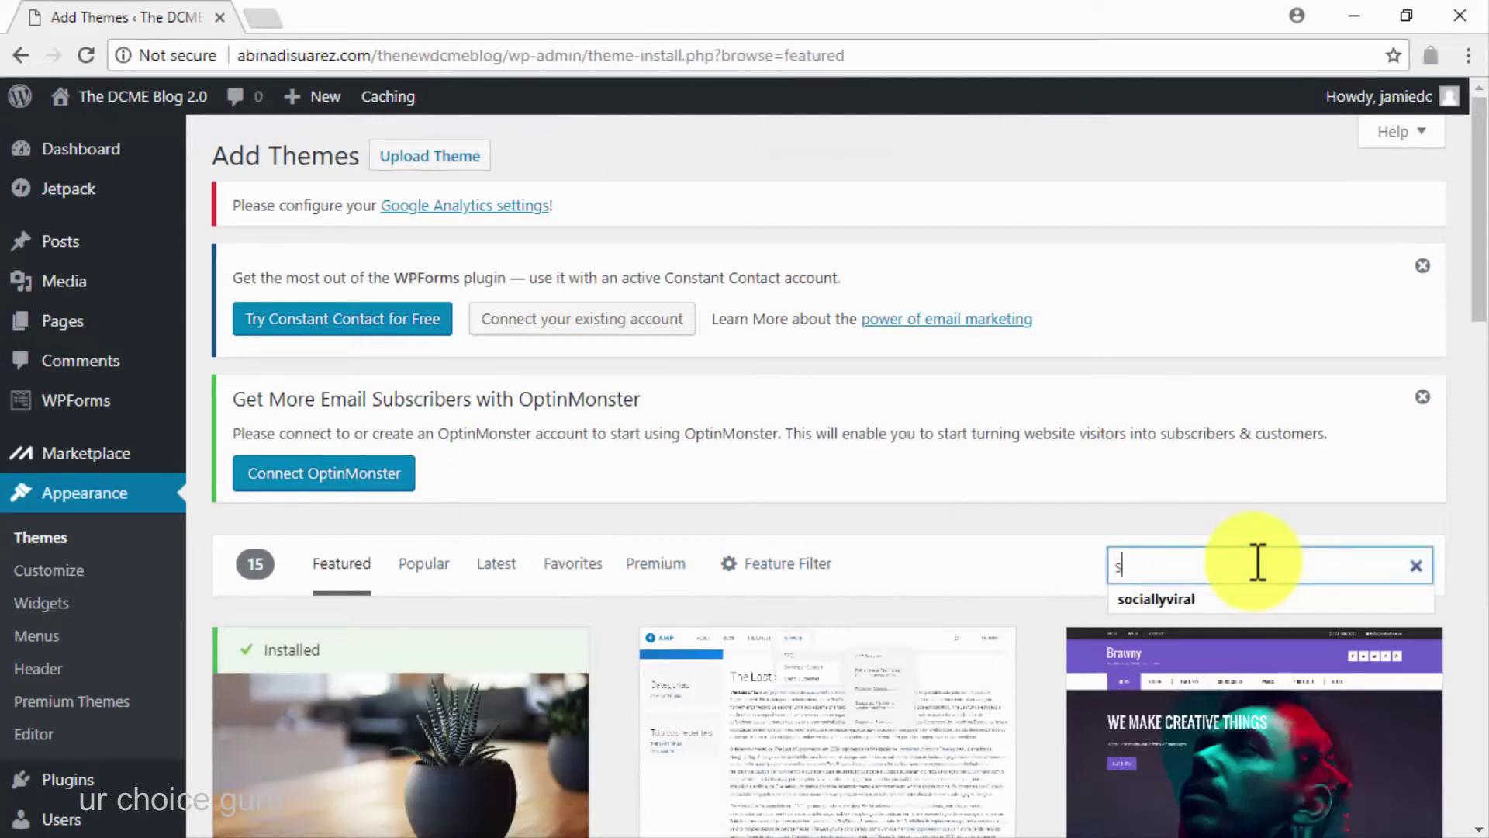
scroll(1257, 562, down, 10)
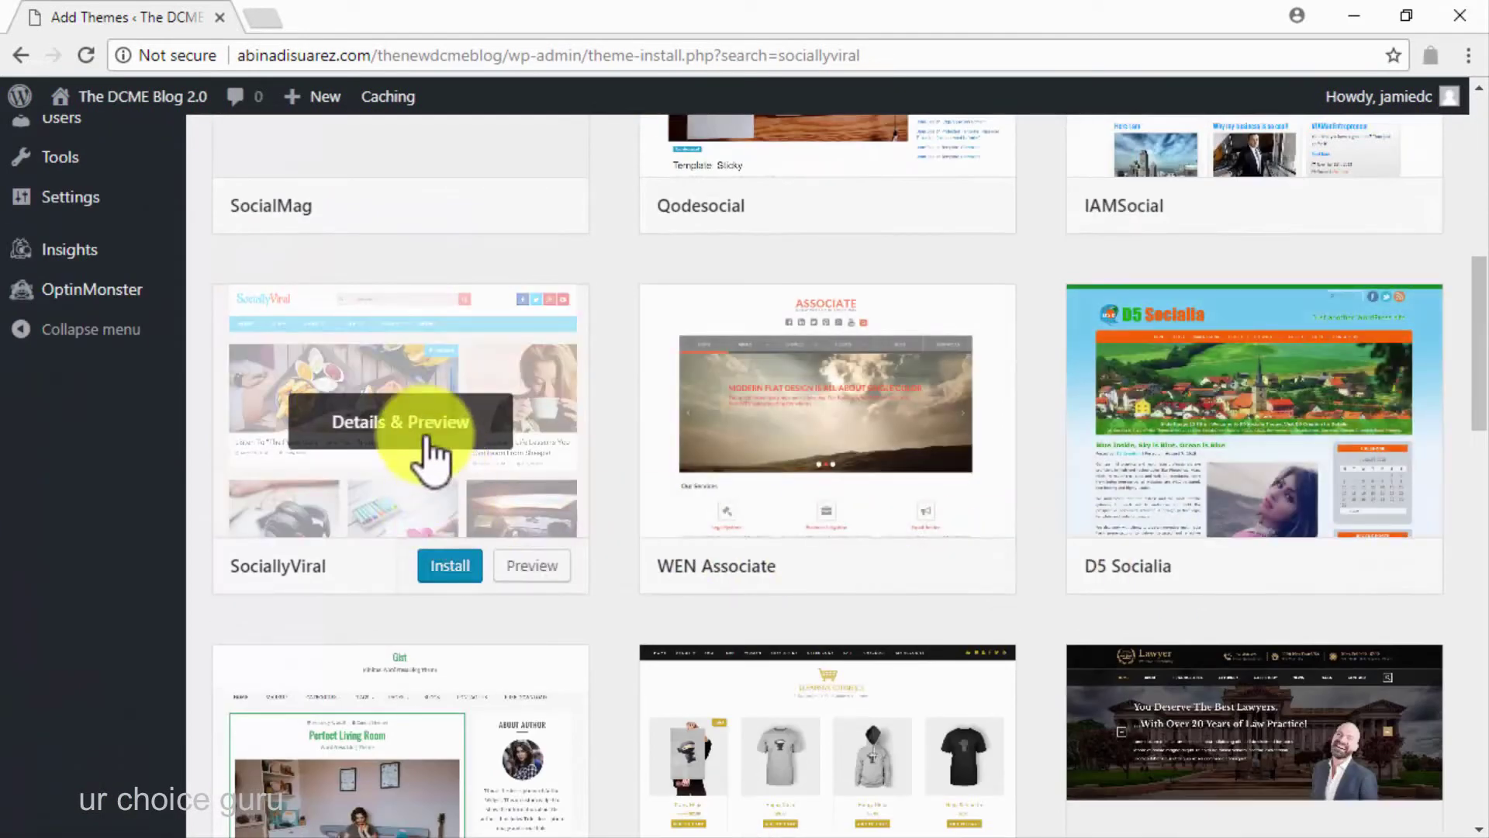
Browse the SociallyViral theme's Details & Preview, then close it
click(425, 442)
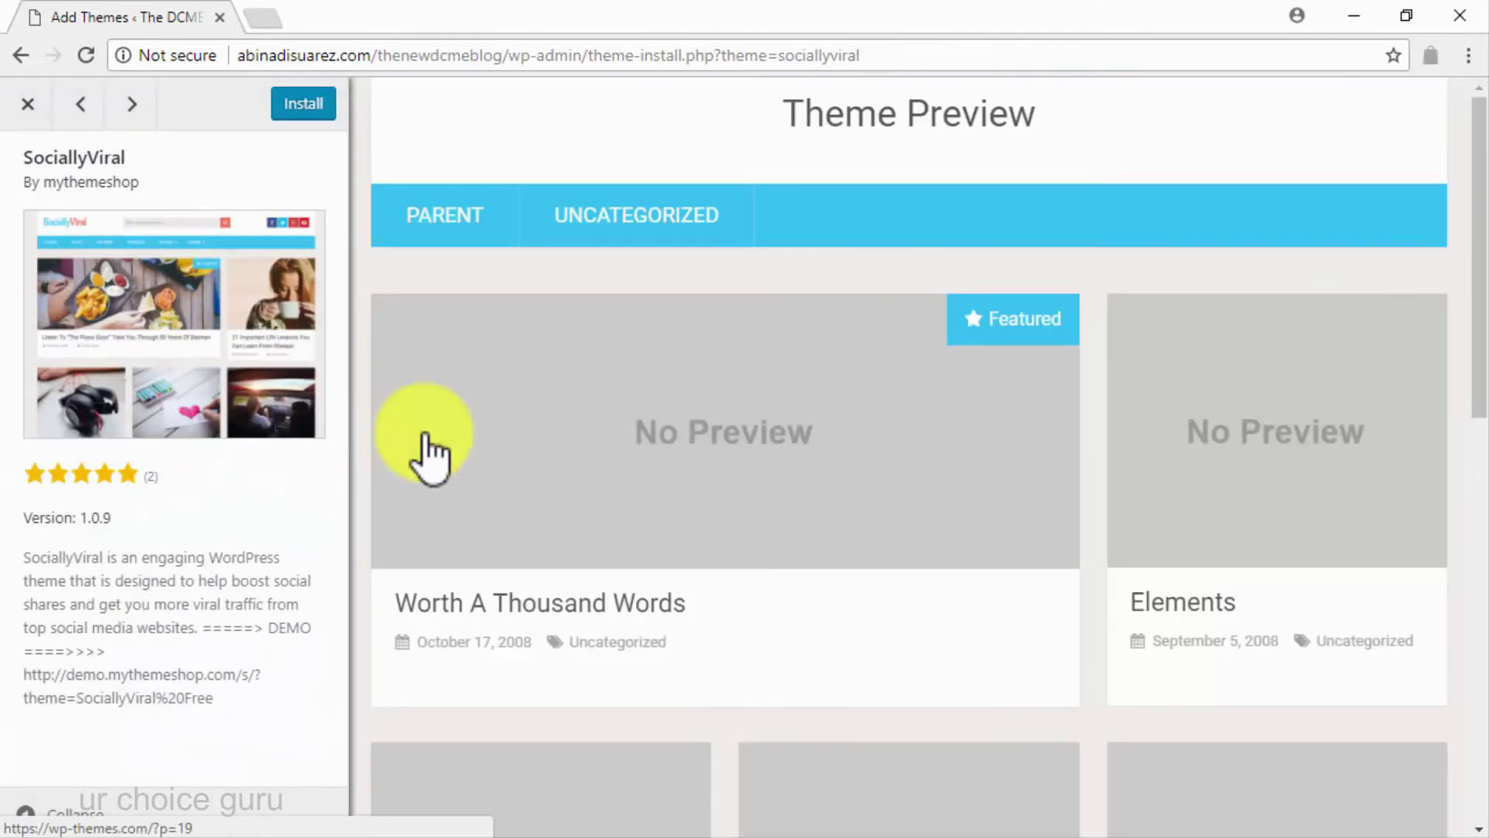
scroll(365, 522, down, 3)
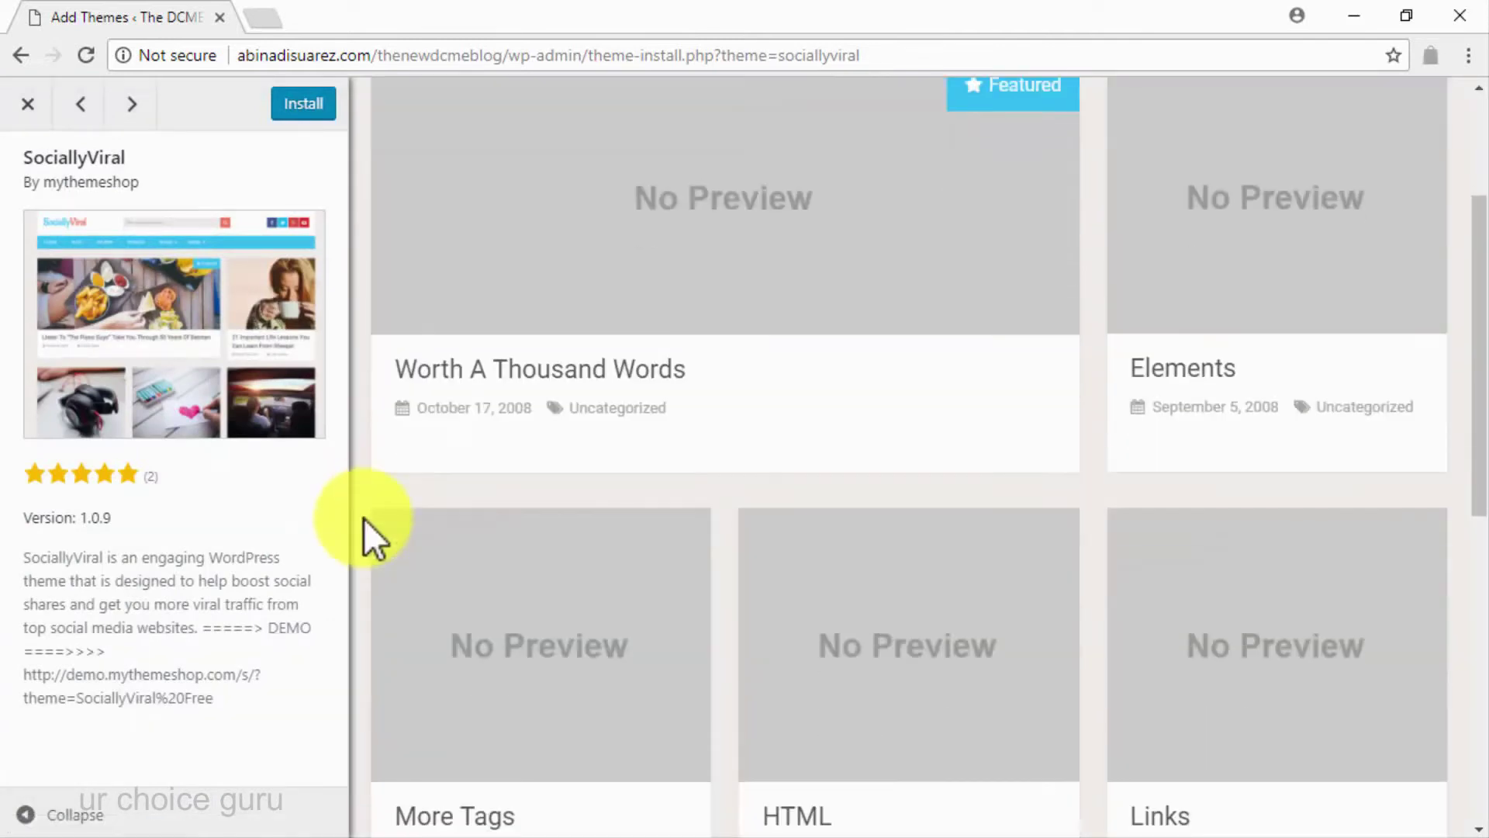
scroll(364, 518, down, 8)
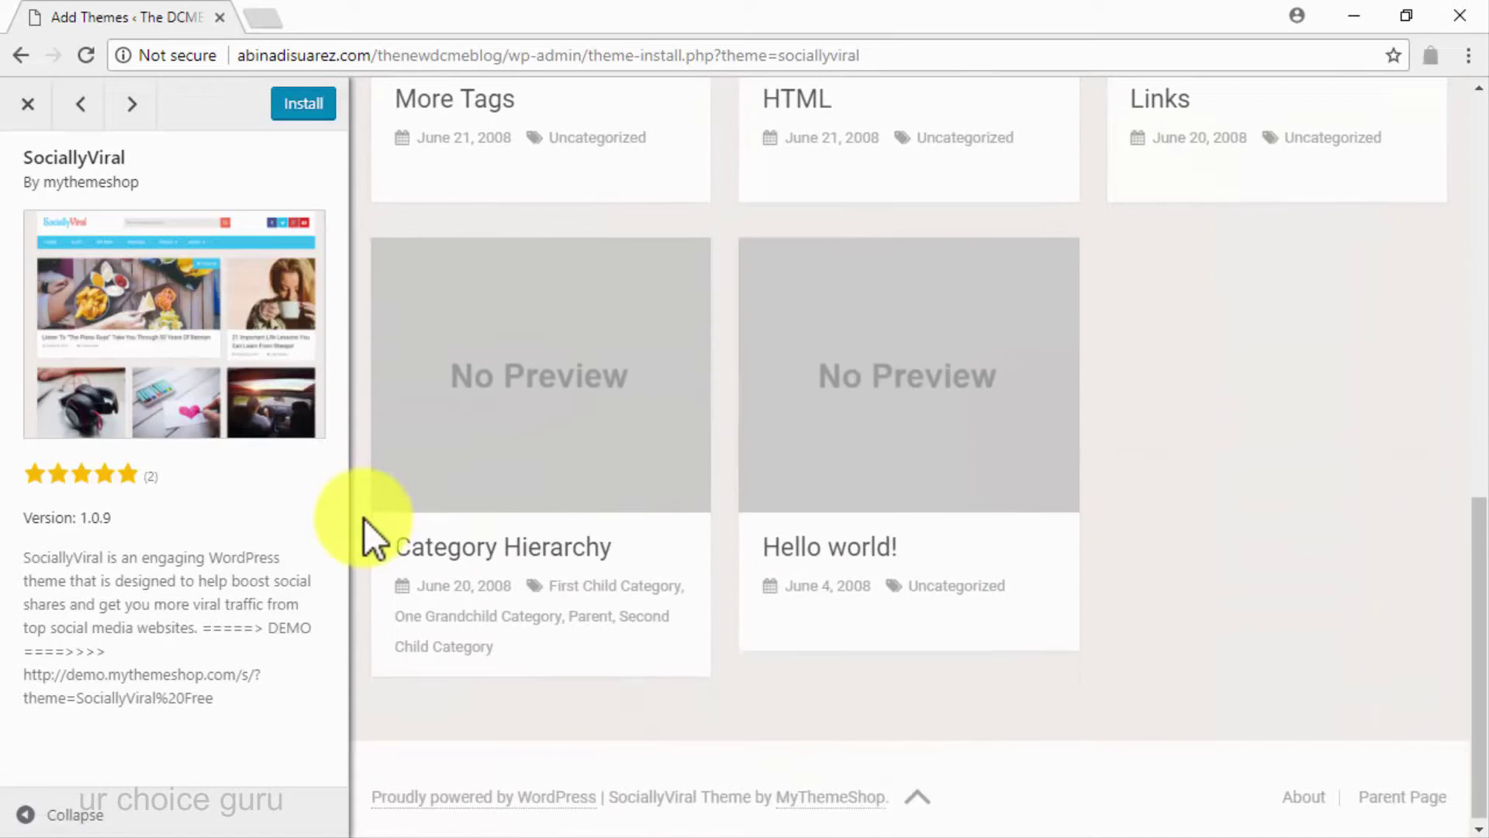
scroll(365, 518, up, 10)
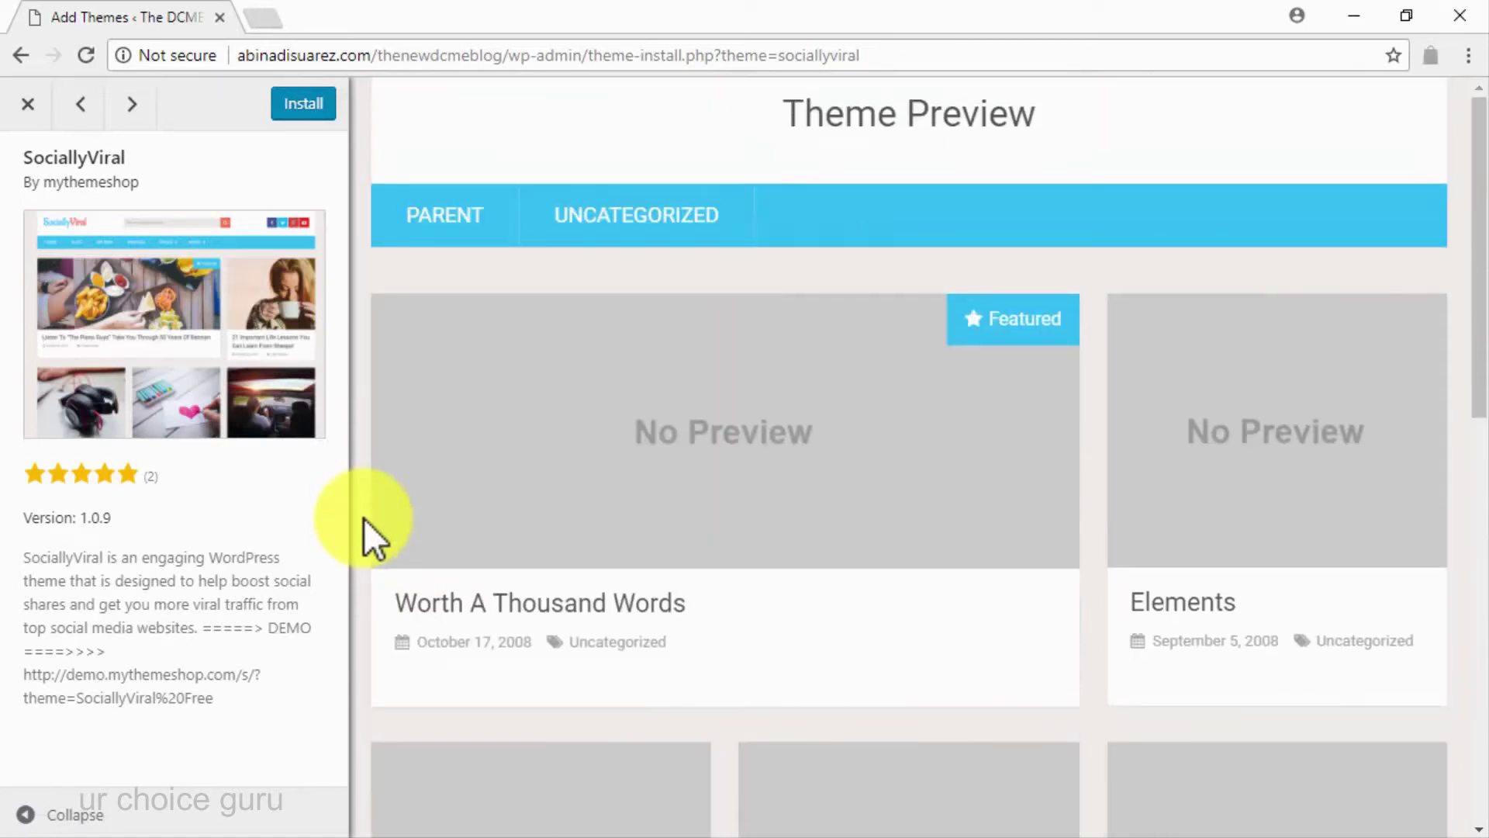
click(28, 105)
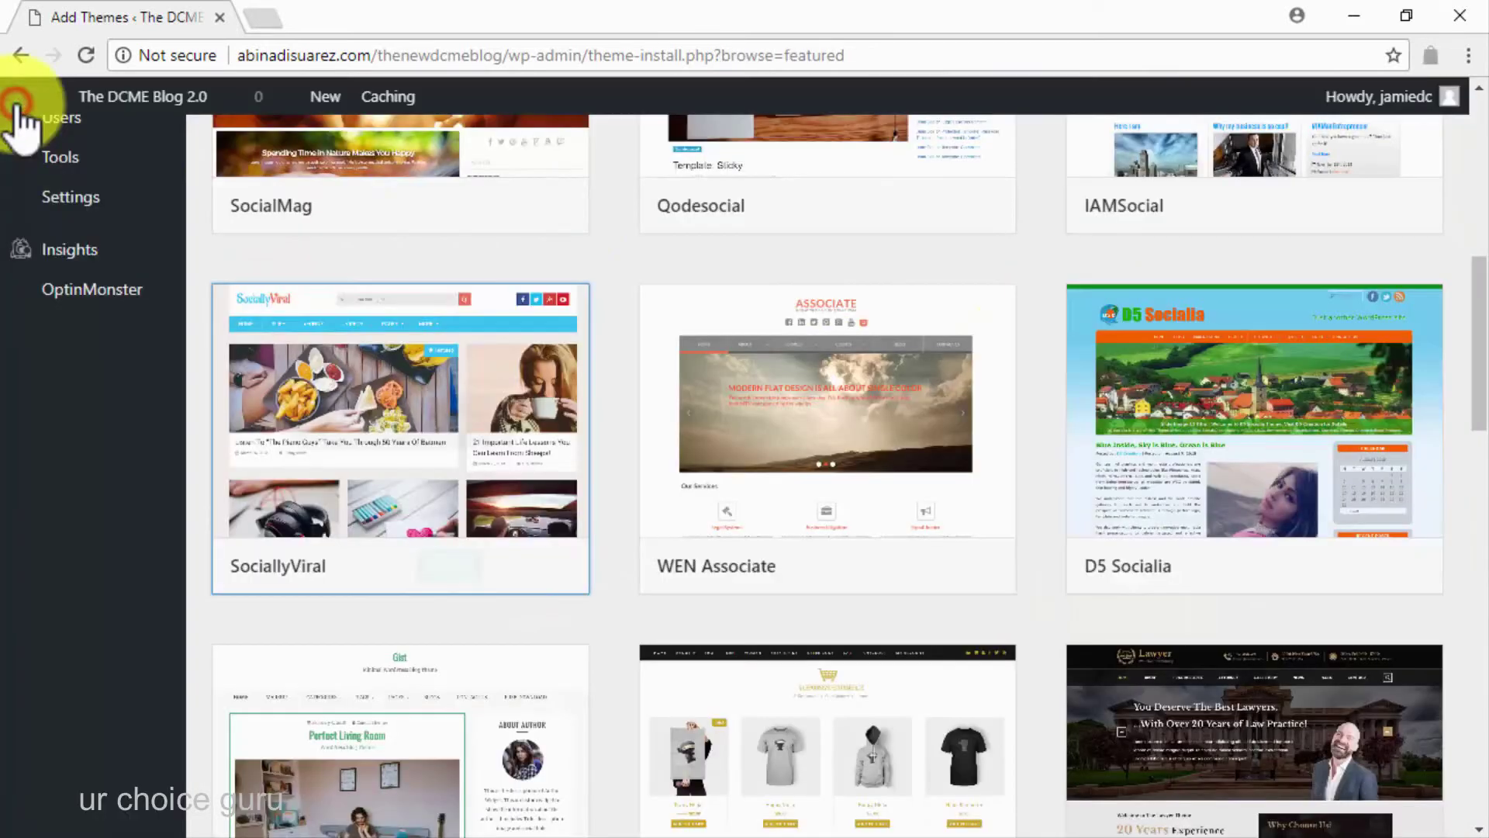
Replace the theme search term with 'hueman'
scroll(1062, 349, up, 9)
click(1270, 555)
double_click(1270, 556)
key(BackSpace)
text(hueman)
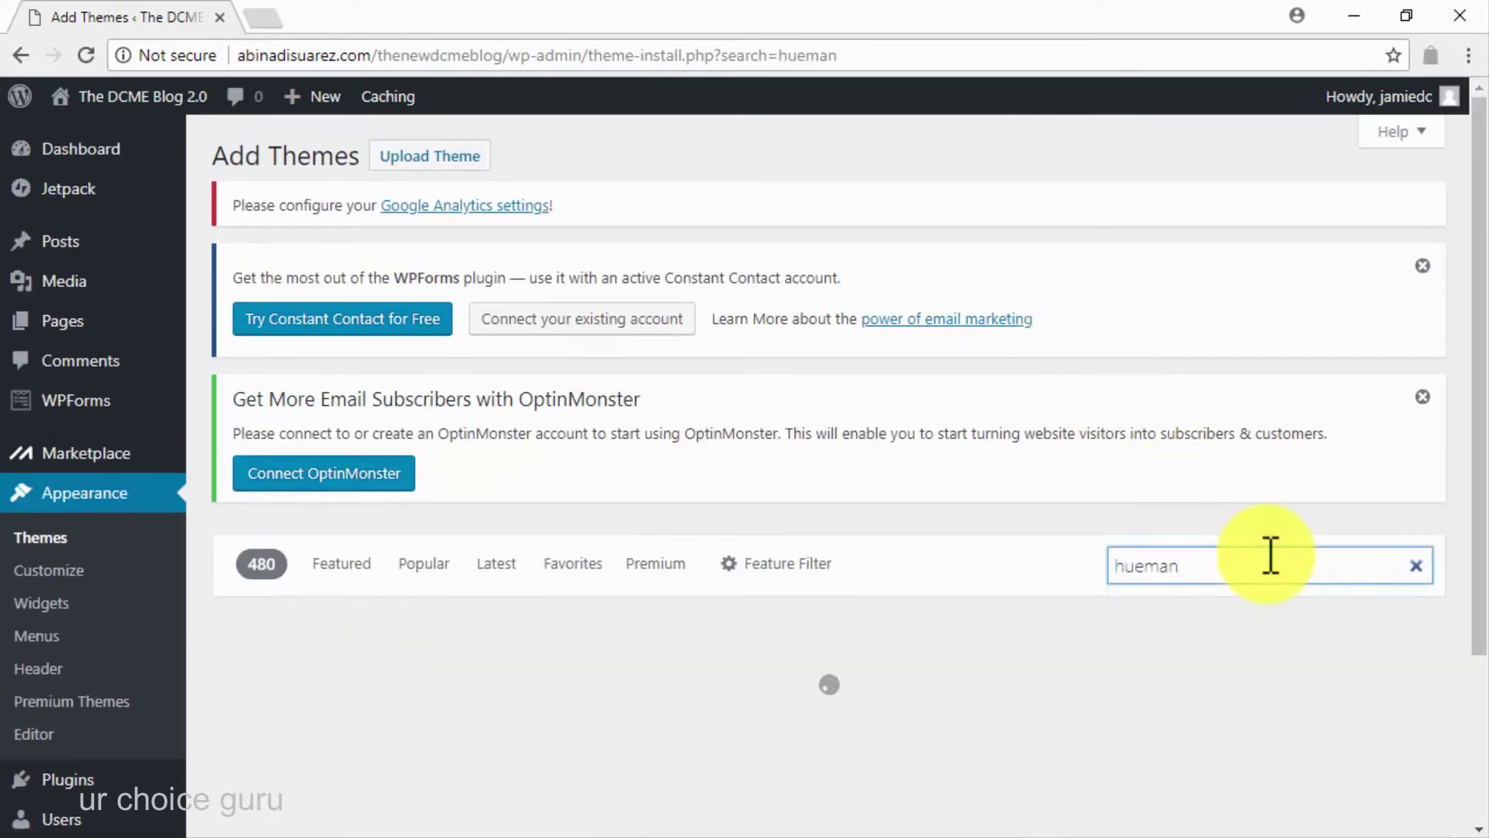
scroll(1270, 555, down, 3)
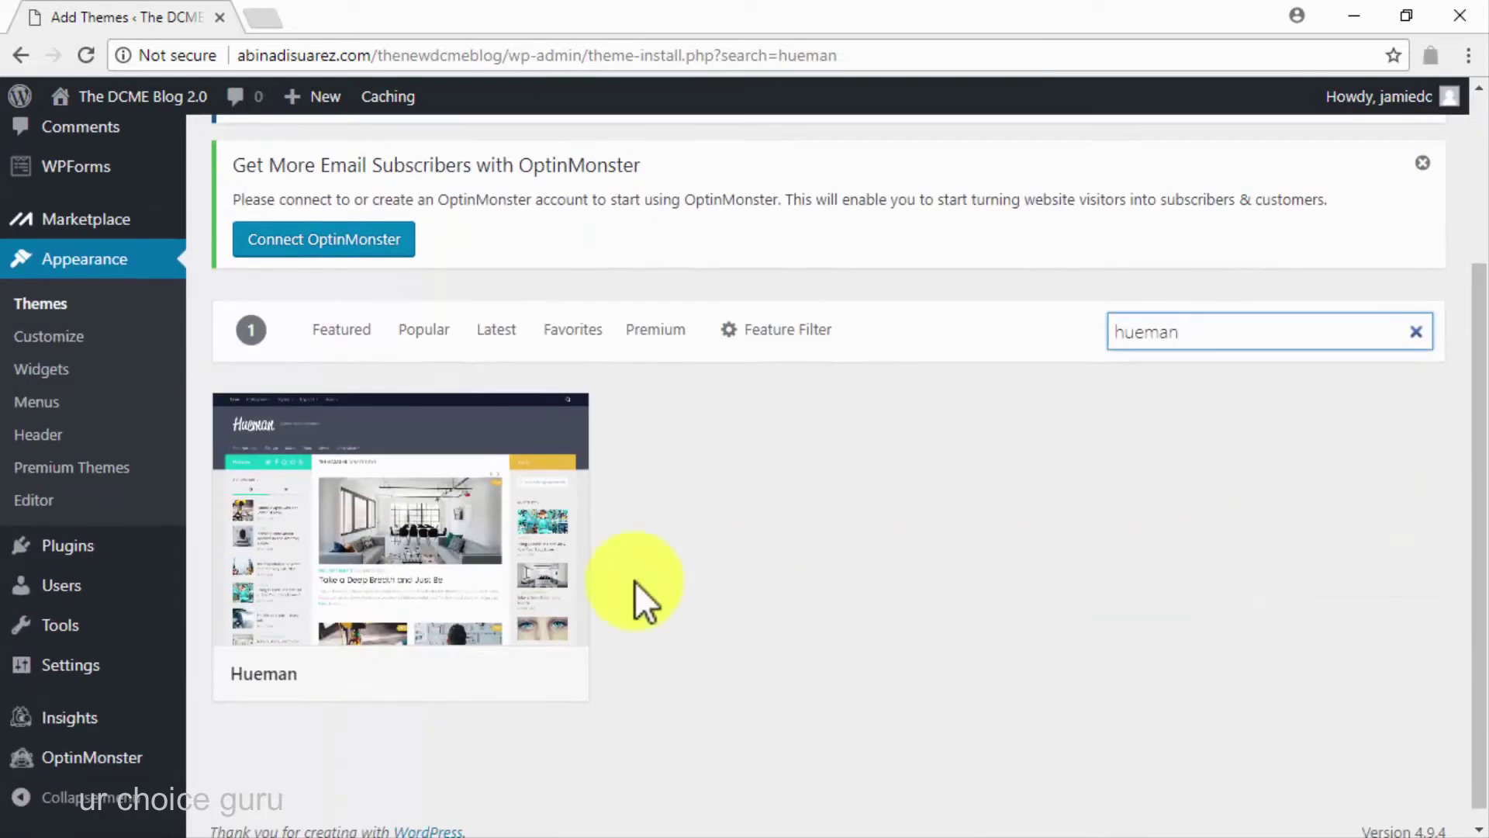
Preview the Hueman theme, then install and activate it
click(448, 543)
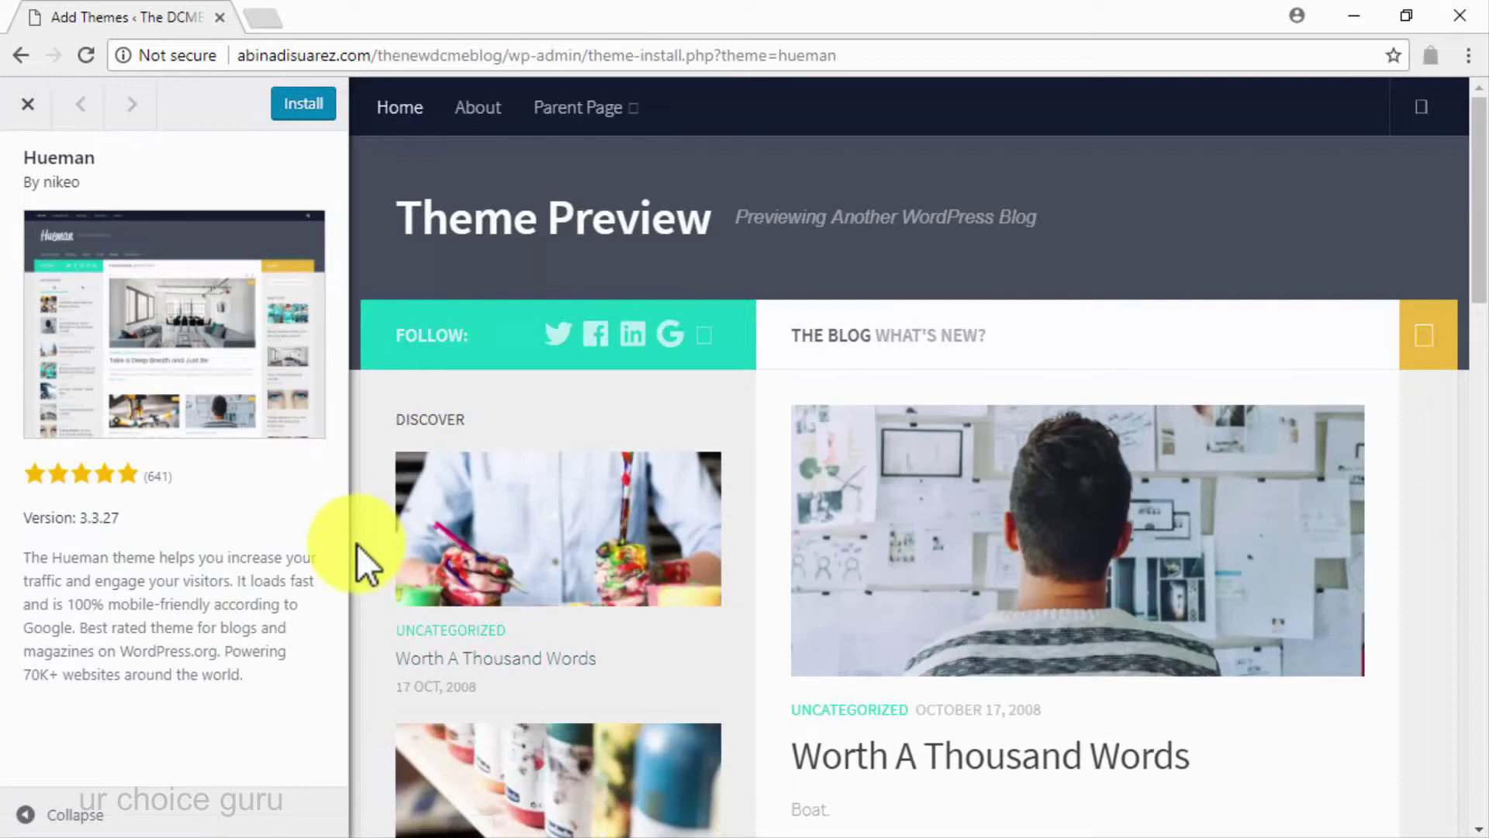
scroll(359, 545, down, 1)
scroll(357, 543, down, 5)
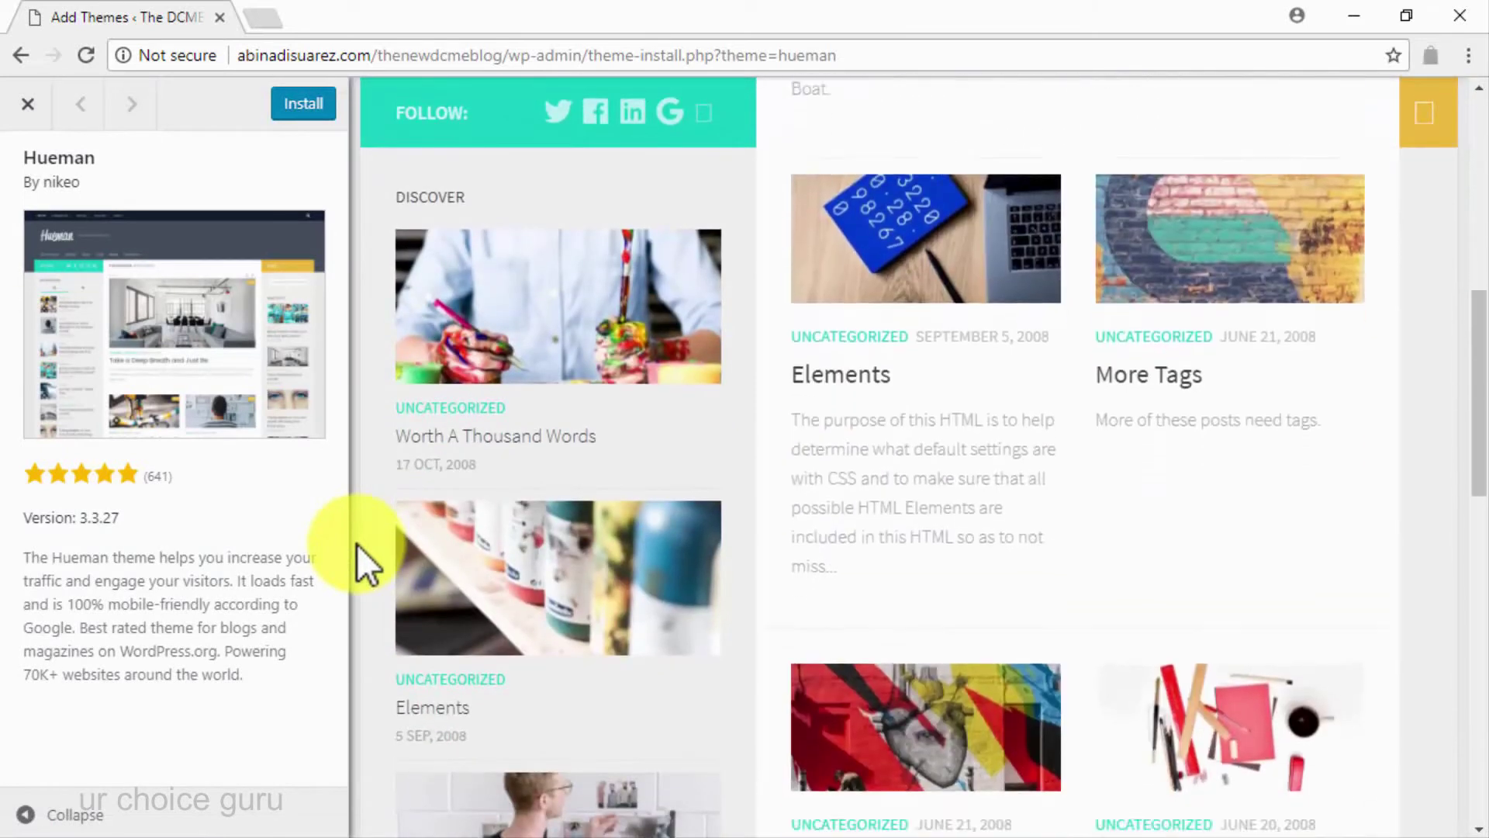
scroll(358, 544, down, 7)
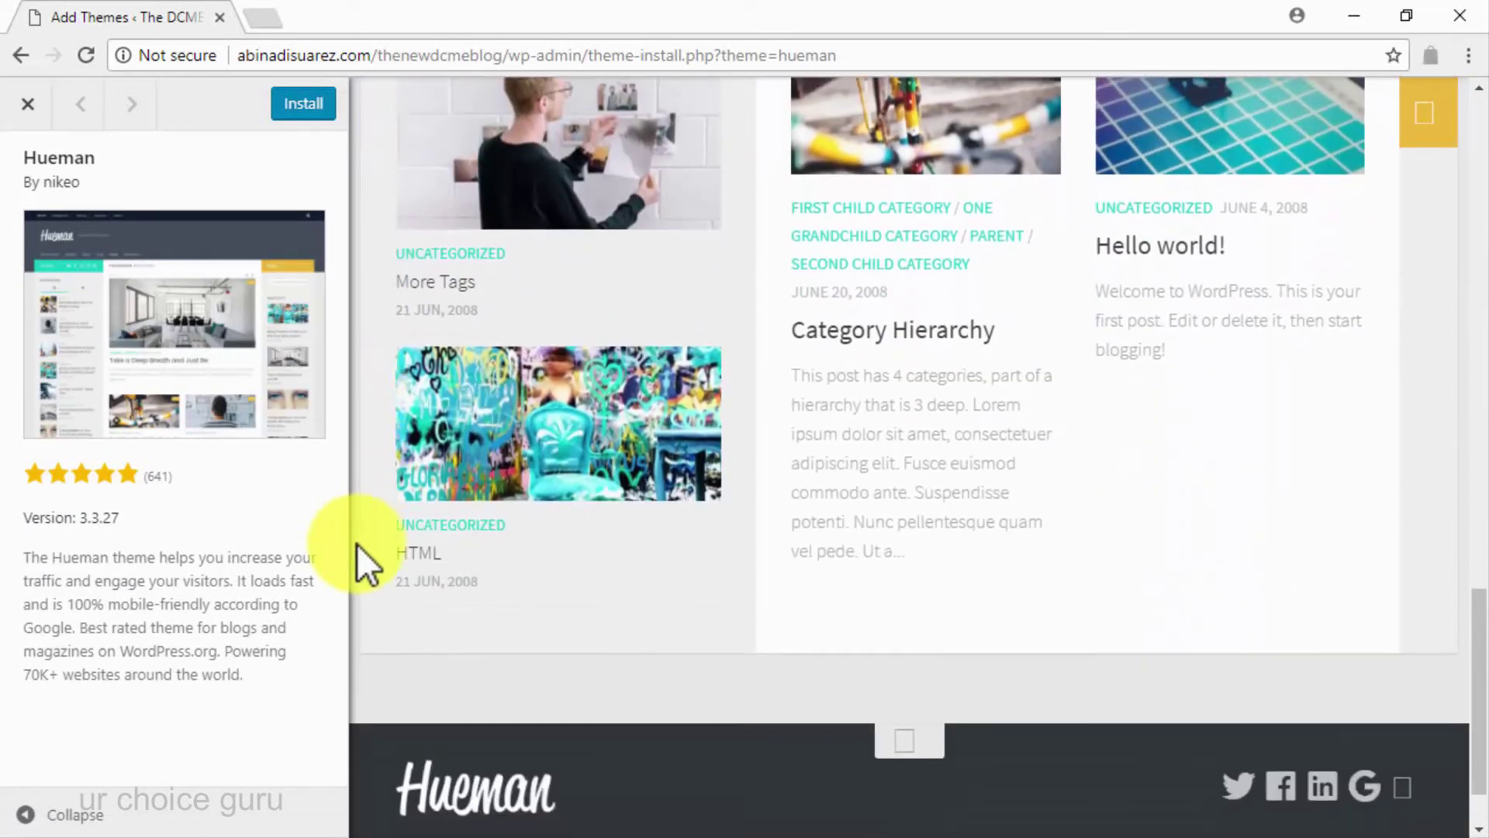
scroll(357, 543, up, 10)
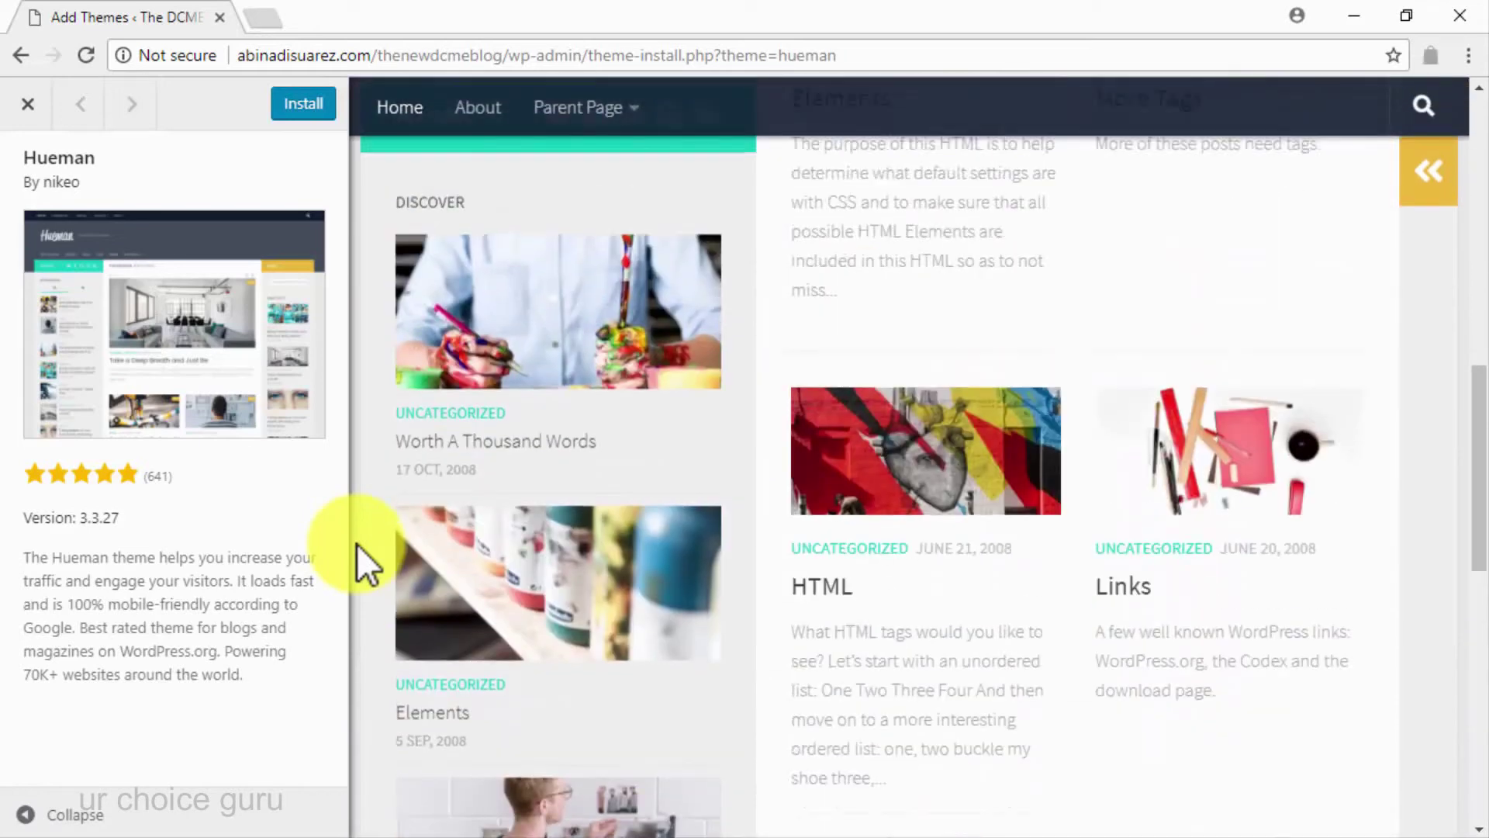
click(454, 675)
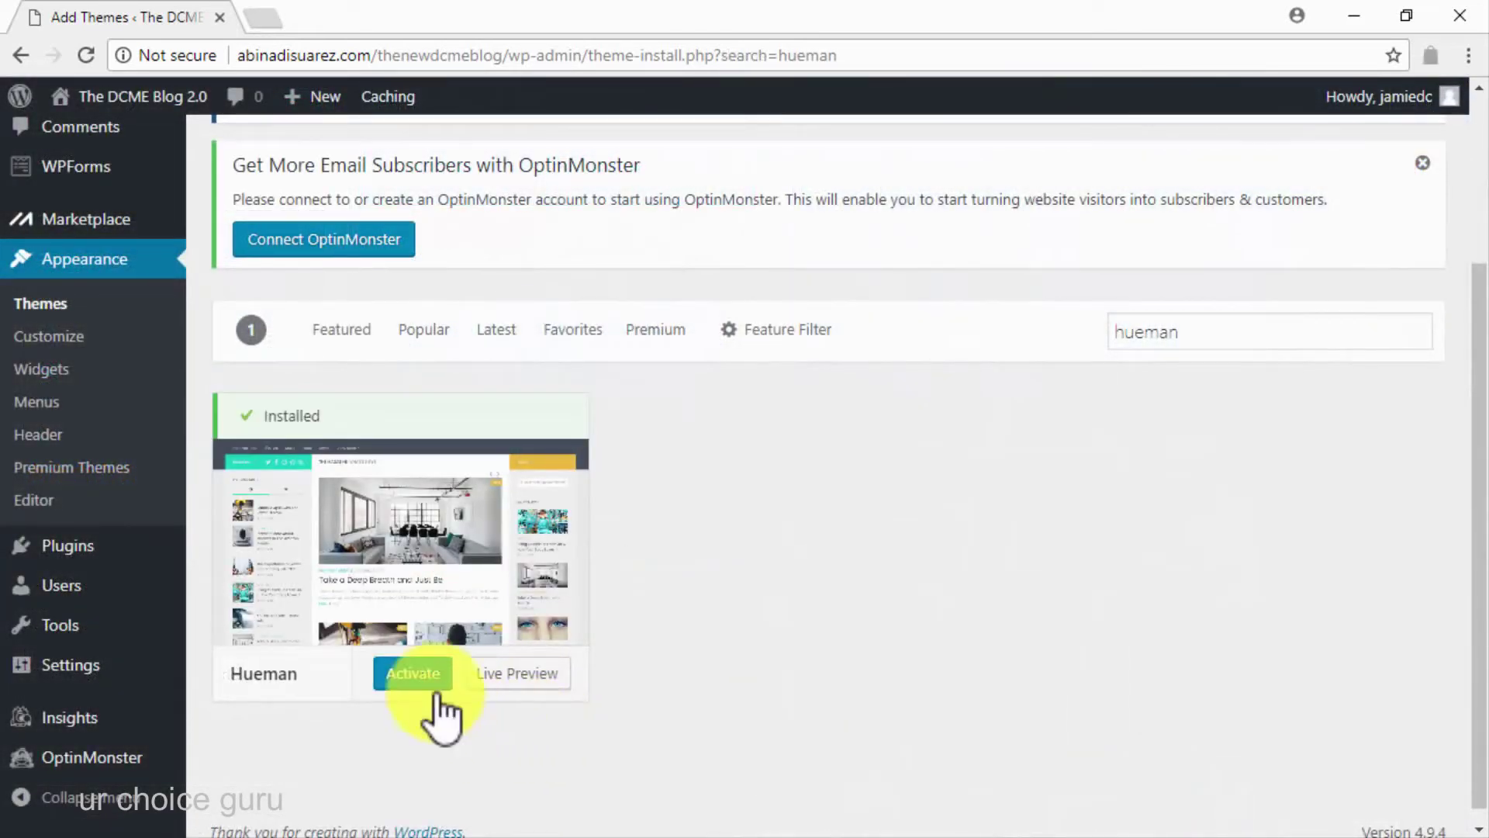
click(426, 675)
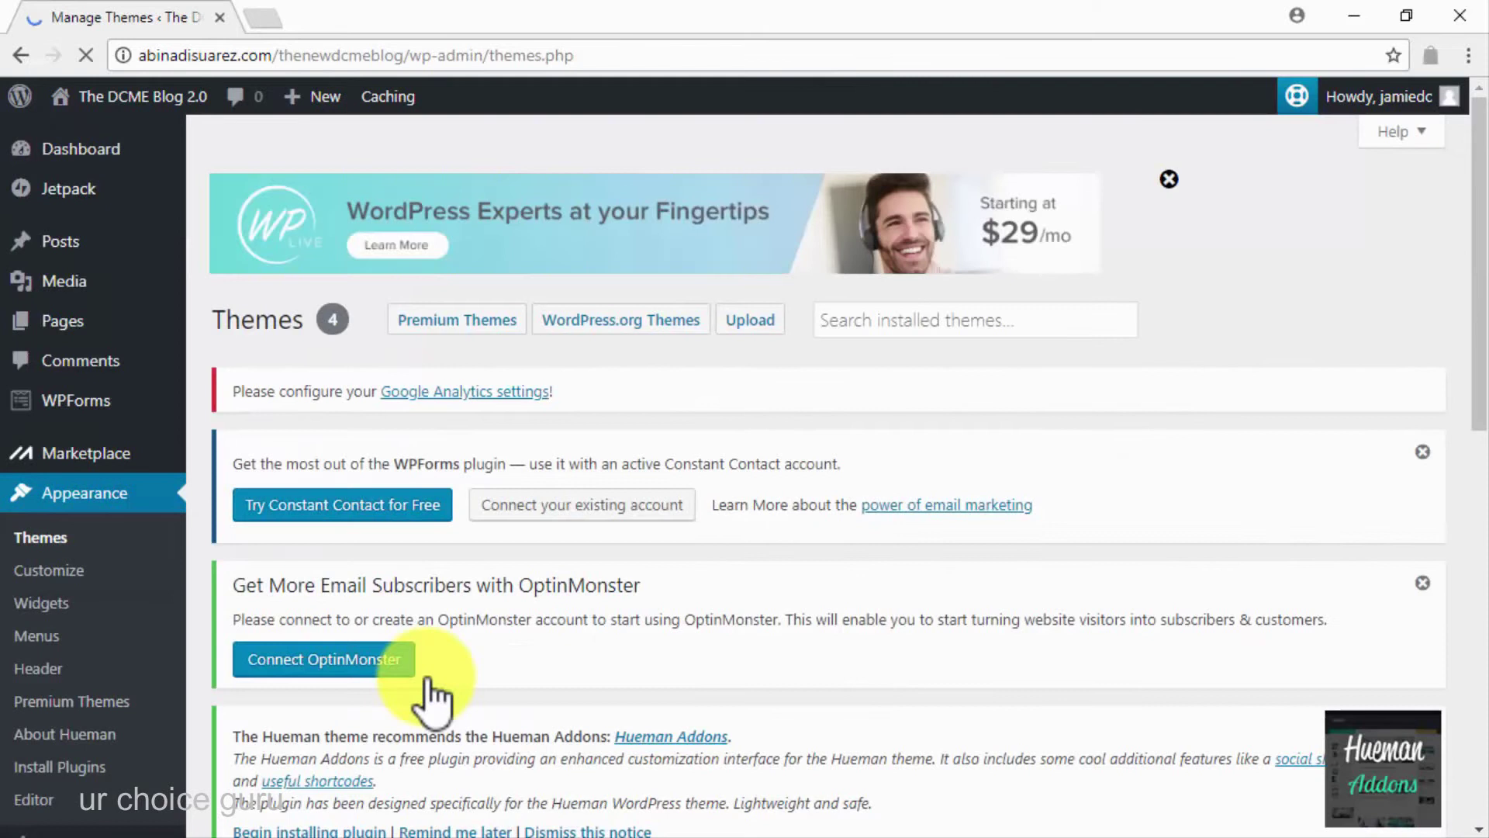
In the Customizer's Site Identity, replace the tagline with the new lifestyle tagline
scroll(430, 686, down, 7)
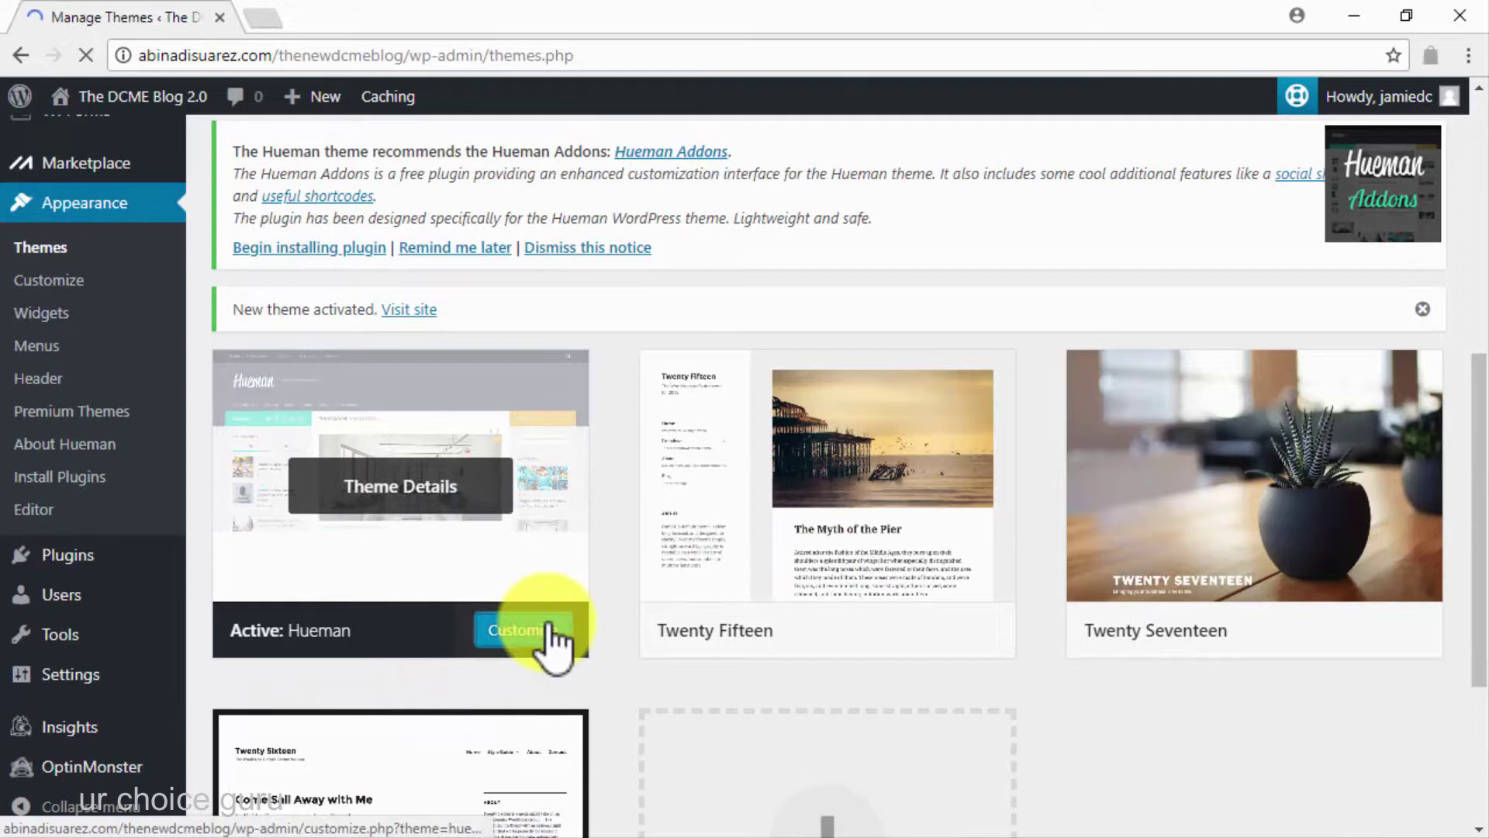
click(553, 648)
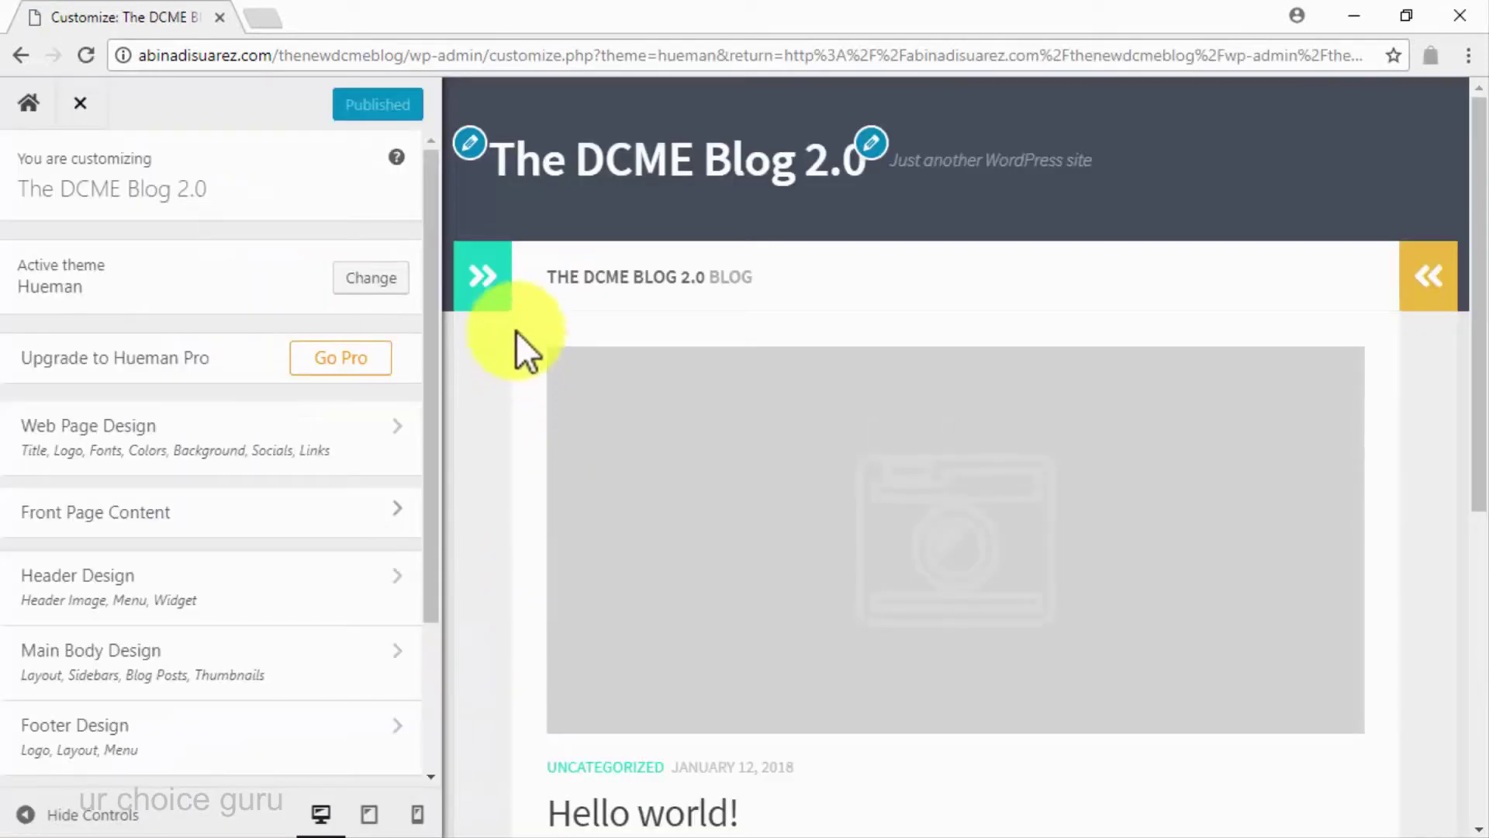
click(470, 145)
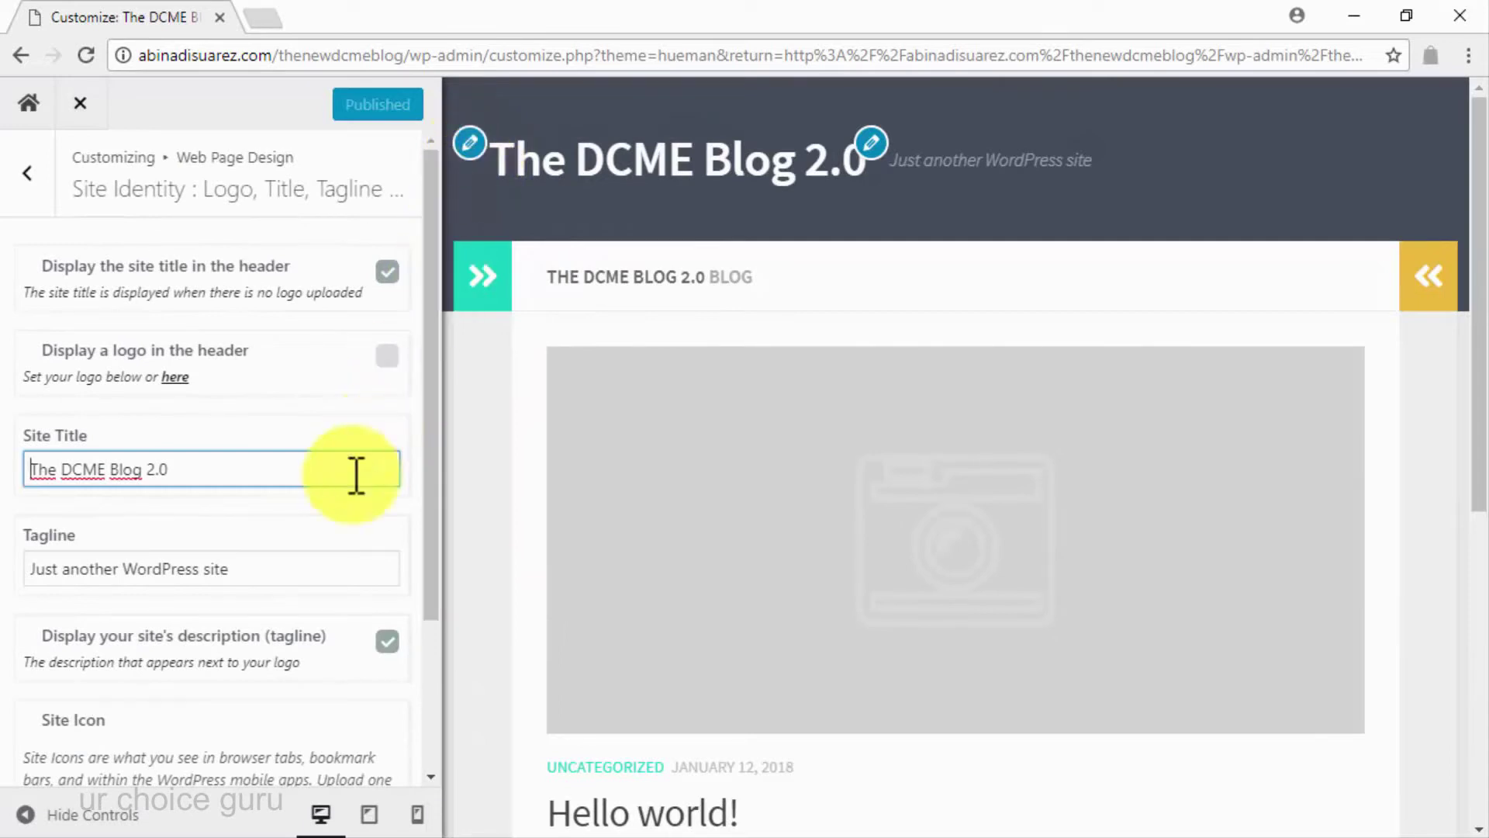
click(278, 558)
key(ctrl+a)
text(Your Best Lifestyle Secrets Source On The Net!)
Upload DCME_Logo and set it as the site icon
scroll(277, 557, down, 3)
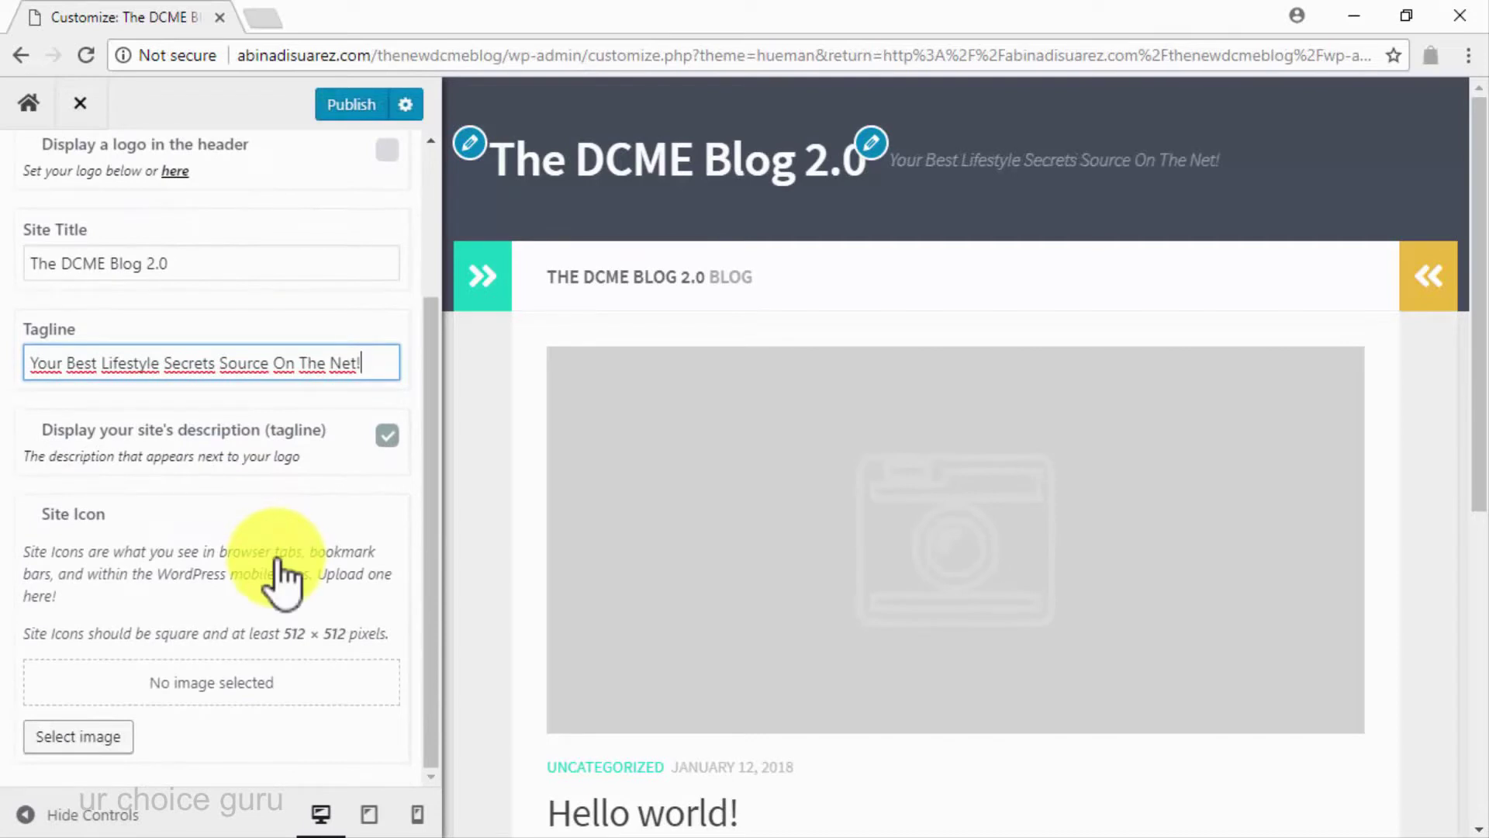
click(101, 737)
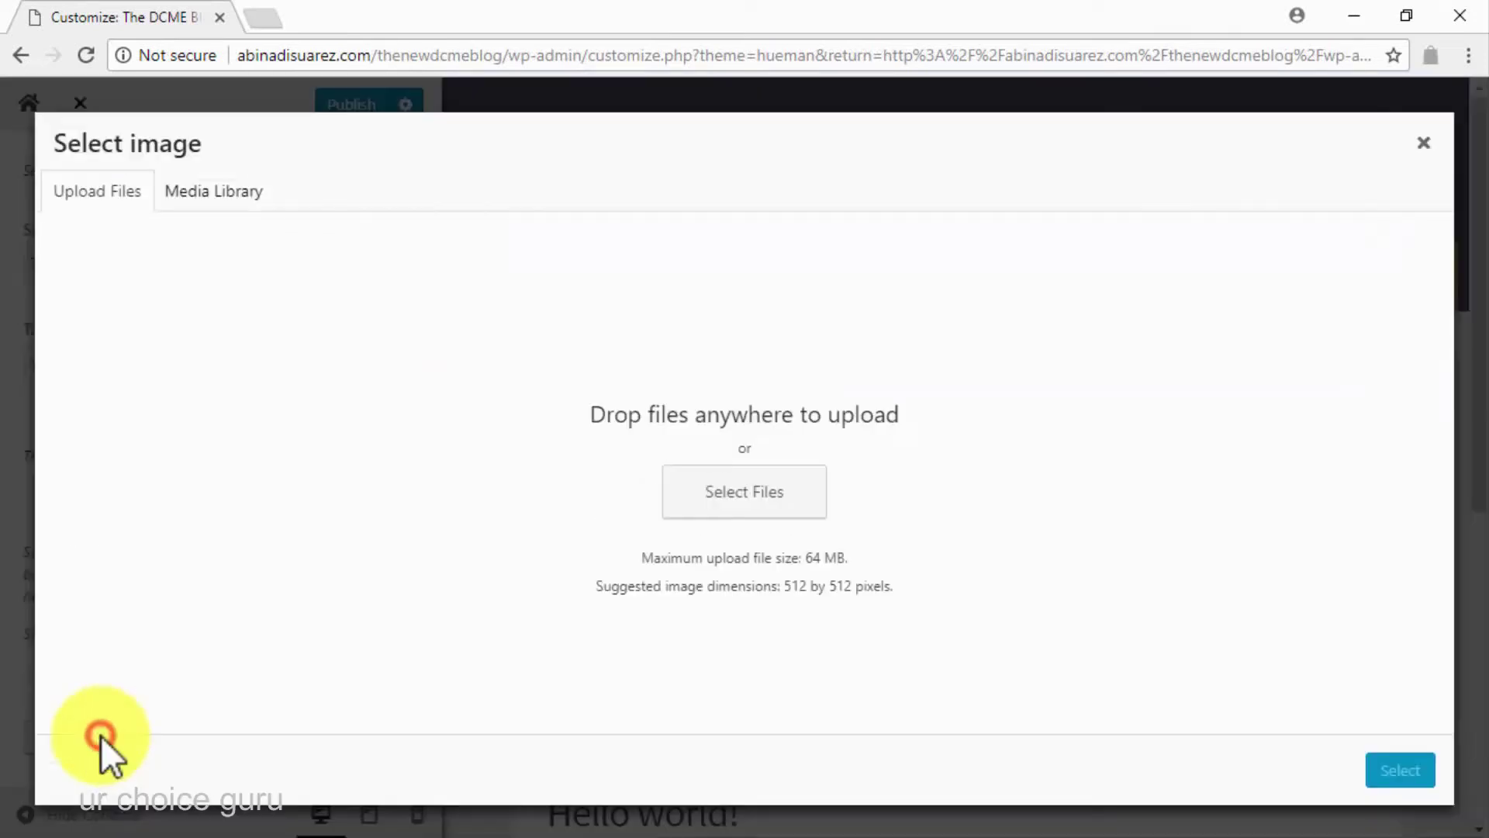
click(708, 501)
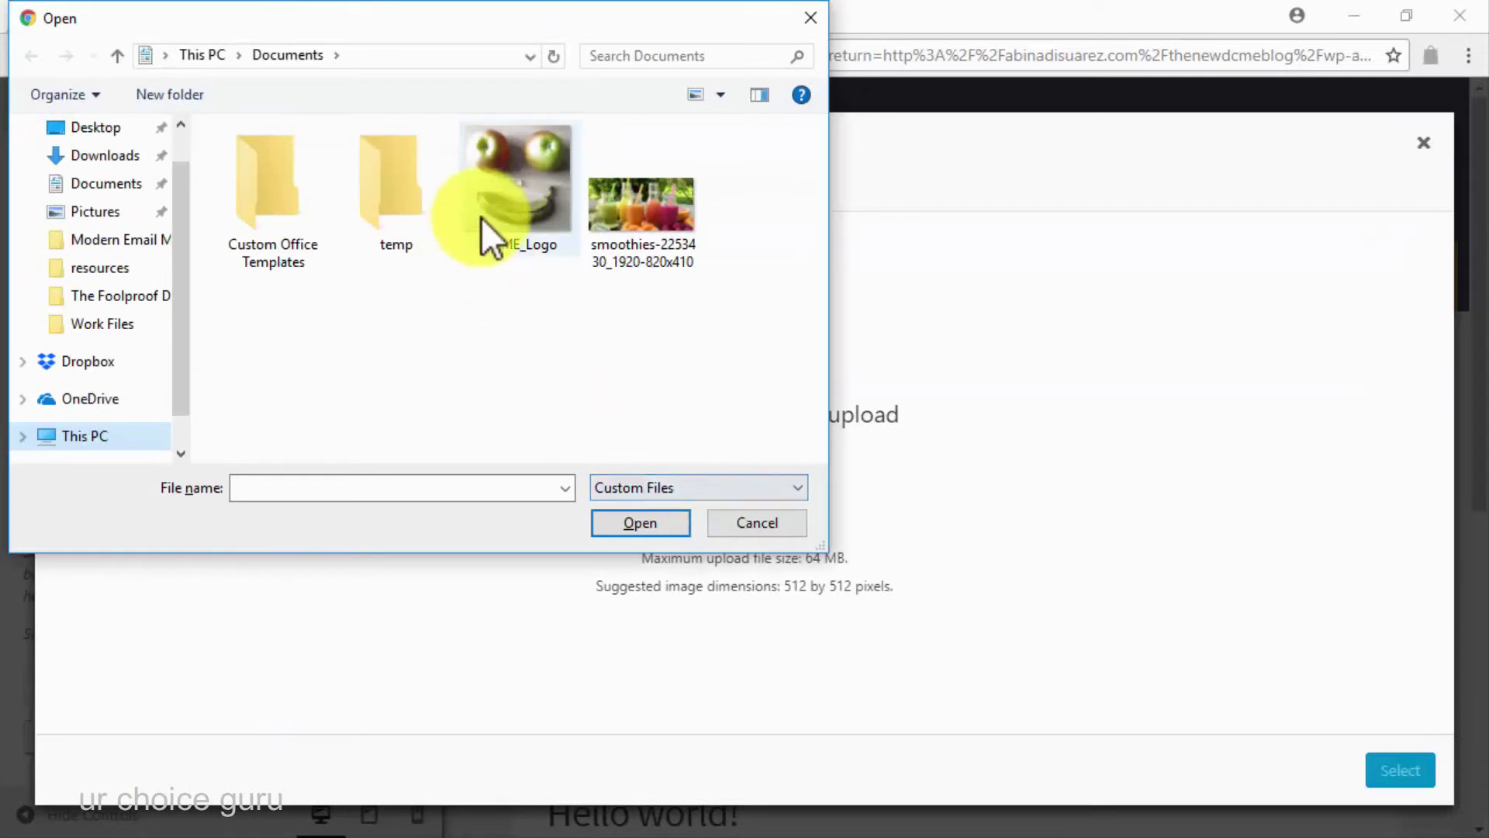
double_click(481, 217)
click(1369, 772)
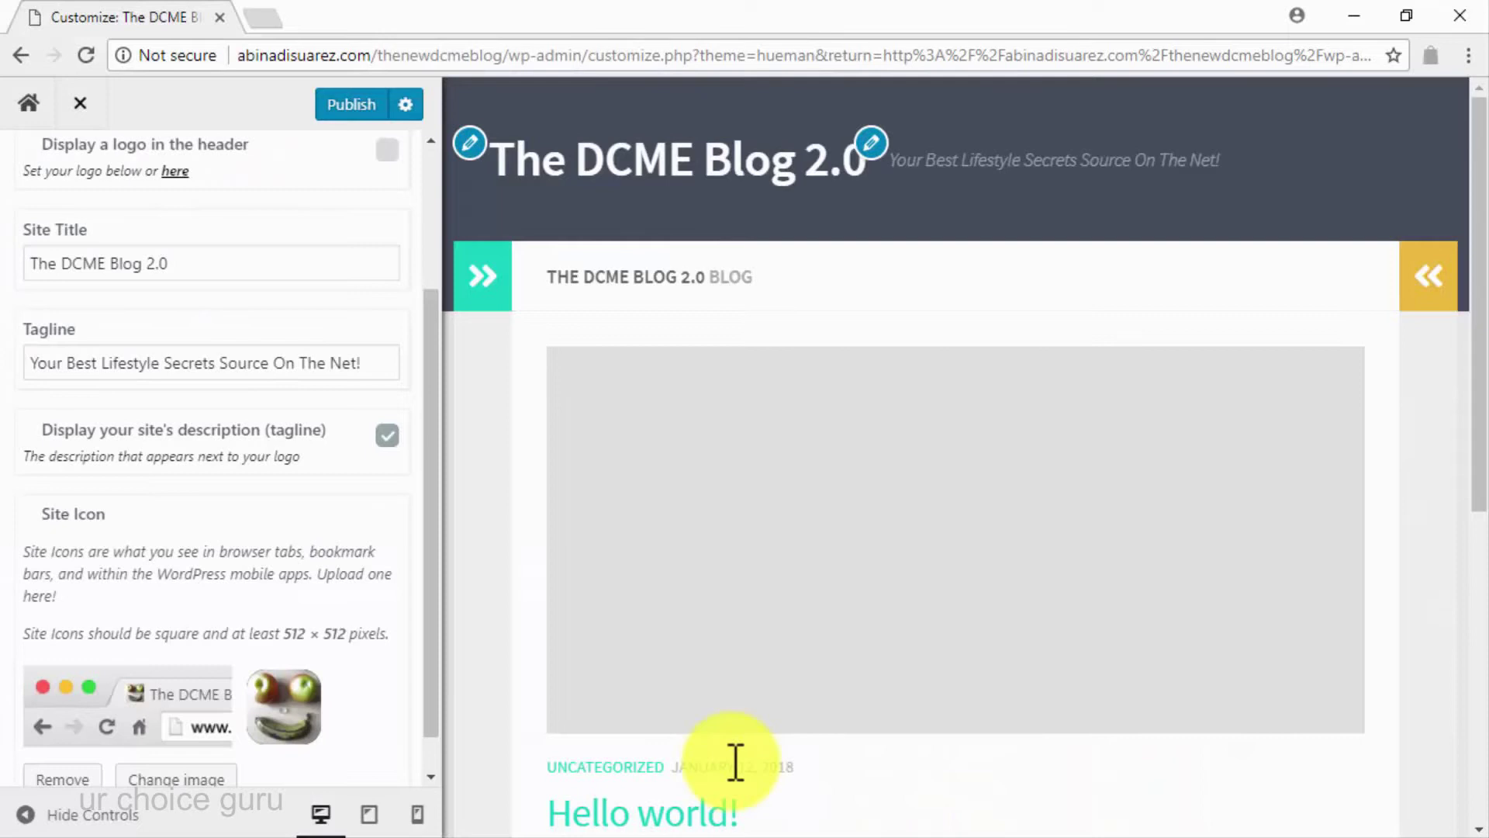
Display a header logo using the apple DCME_Logo image without cropping
scroll(411, 522, up, 5)
click(388, 366)
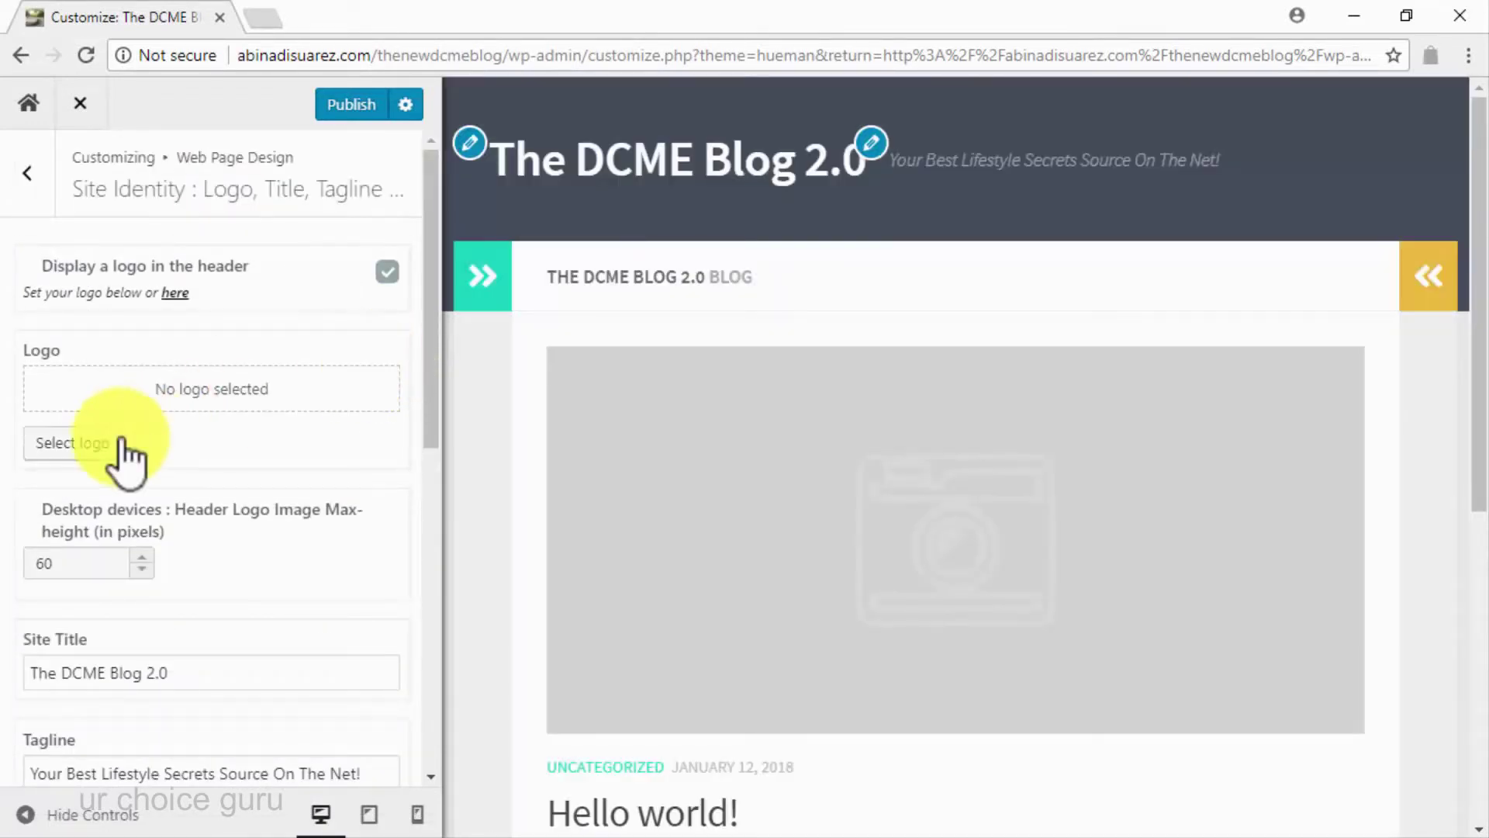
click(112, 444)
click(147, 386)
click(1402, 774)
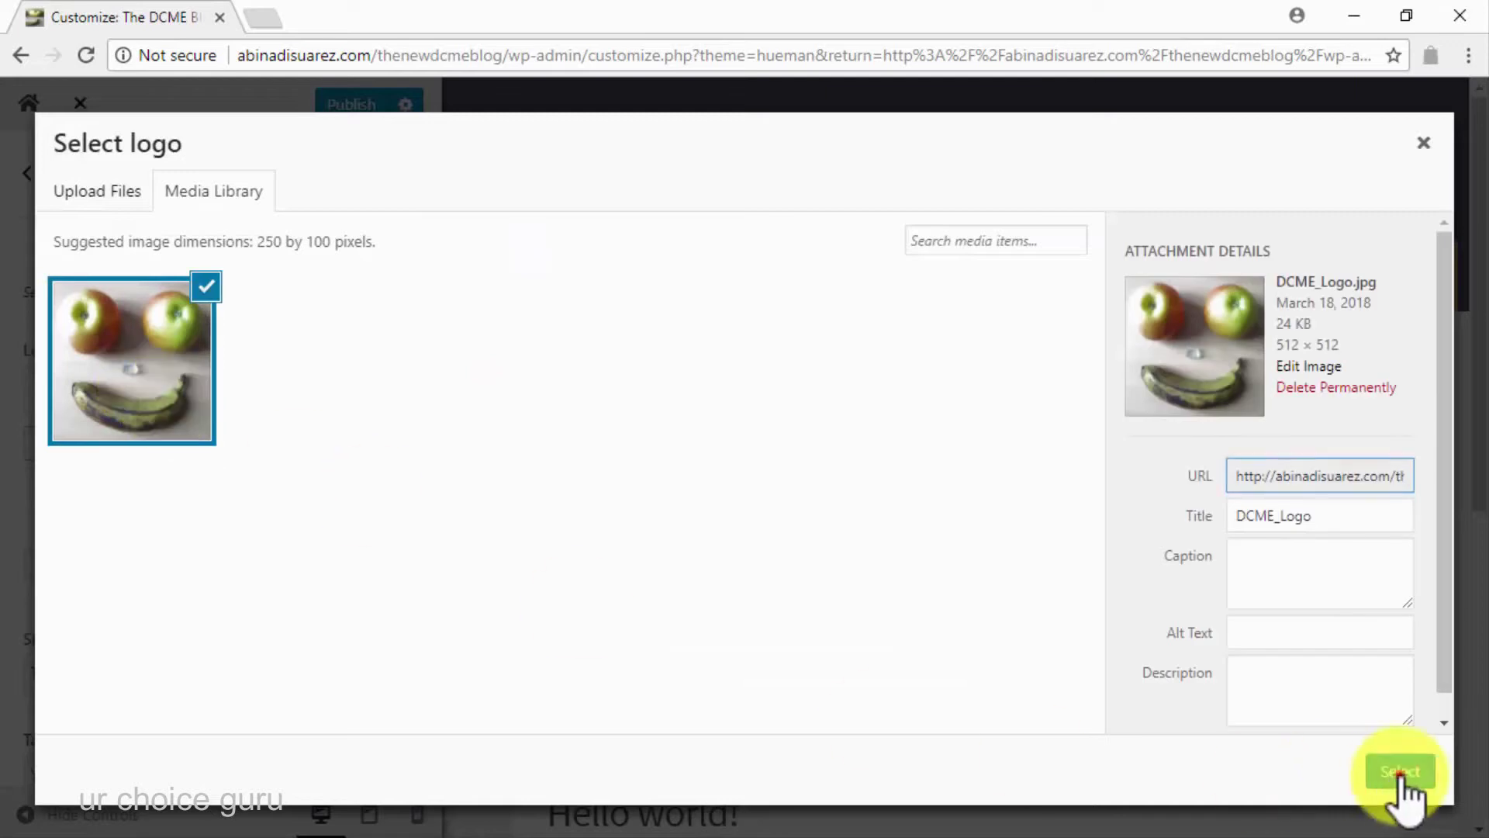
click(1328, 764)
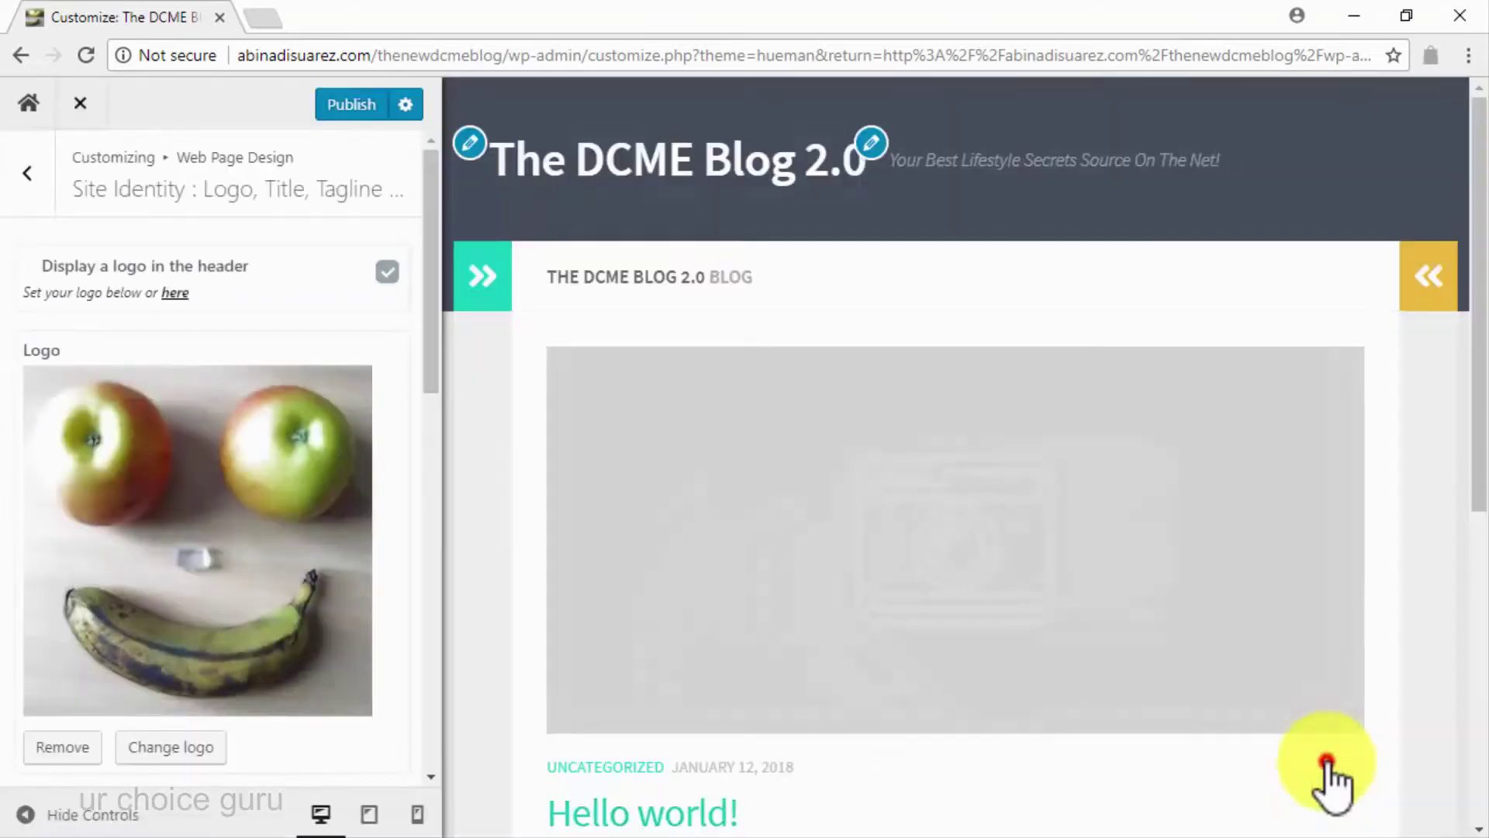
click(28, 172)
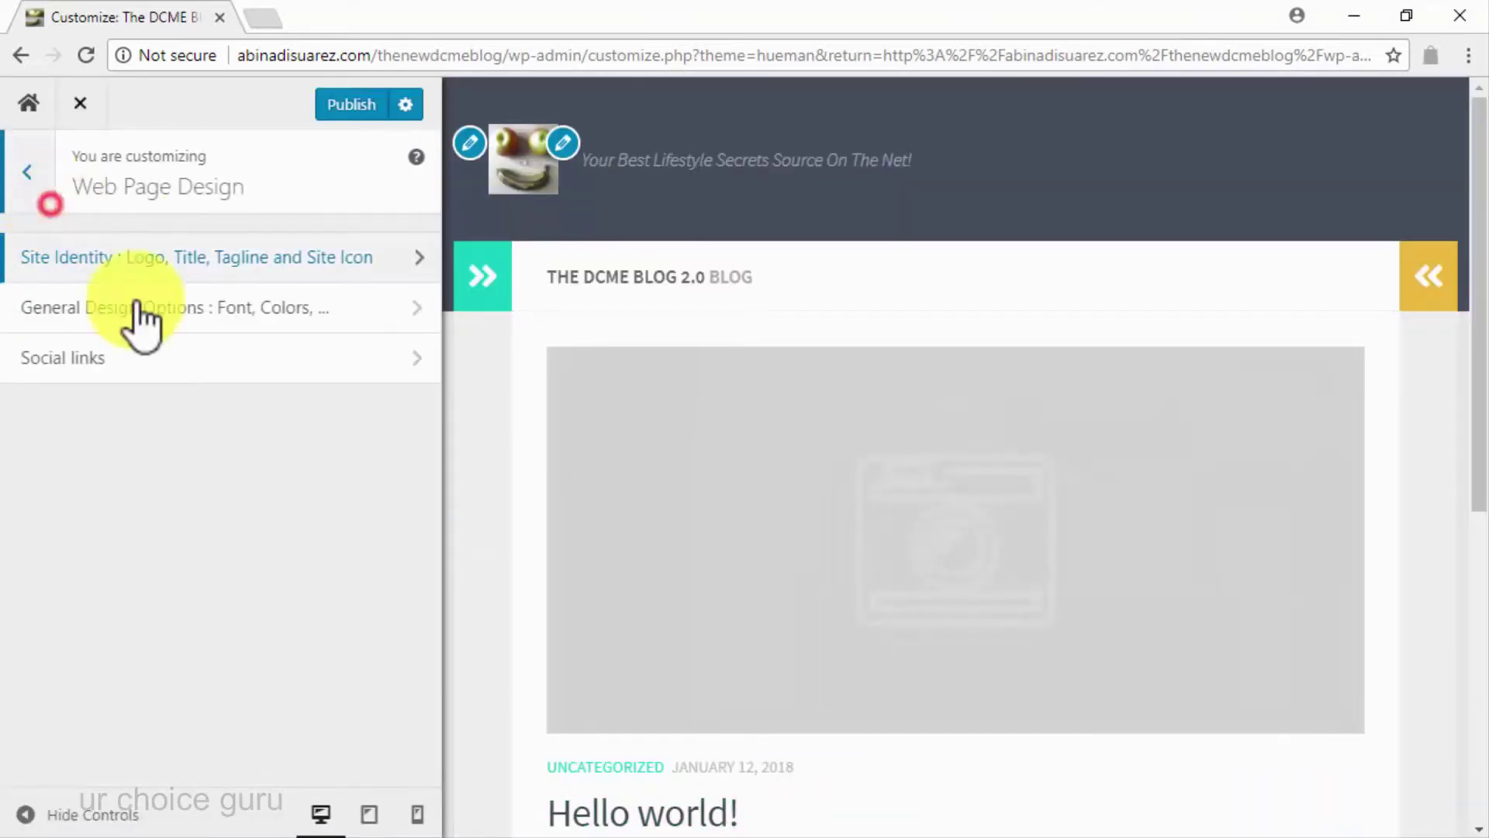
Add a social link with the Facebook icon and the pasted Facebook page URL
click(232, 363)
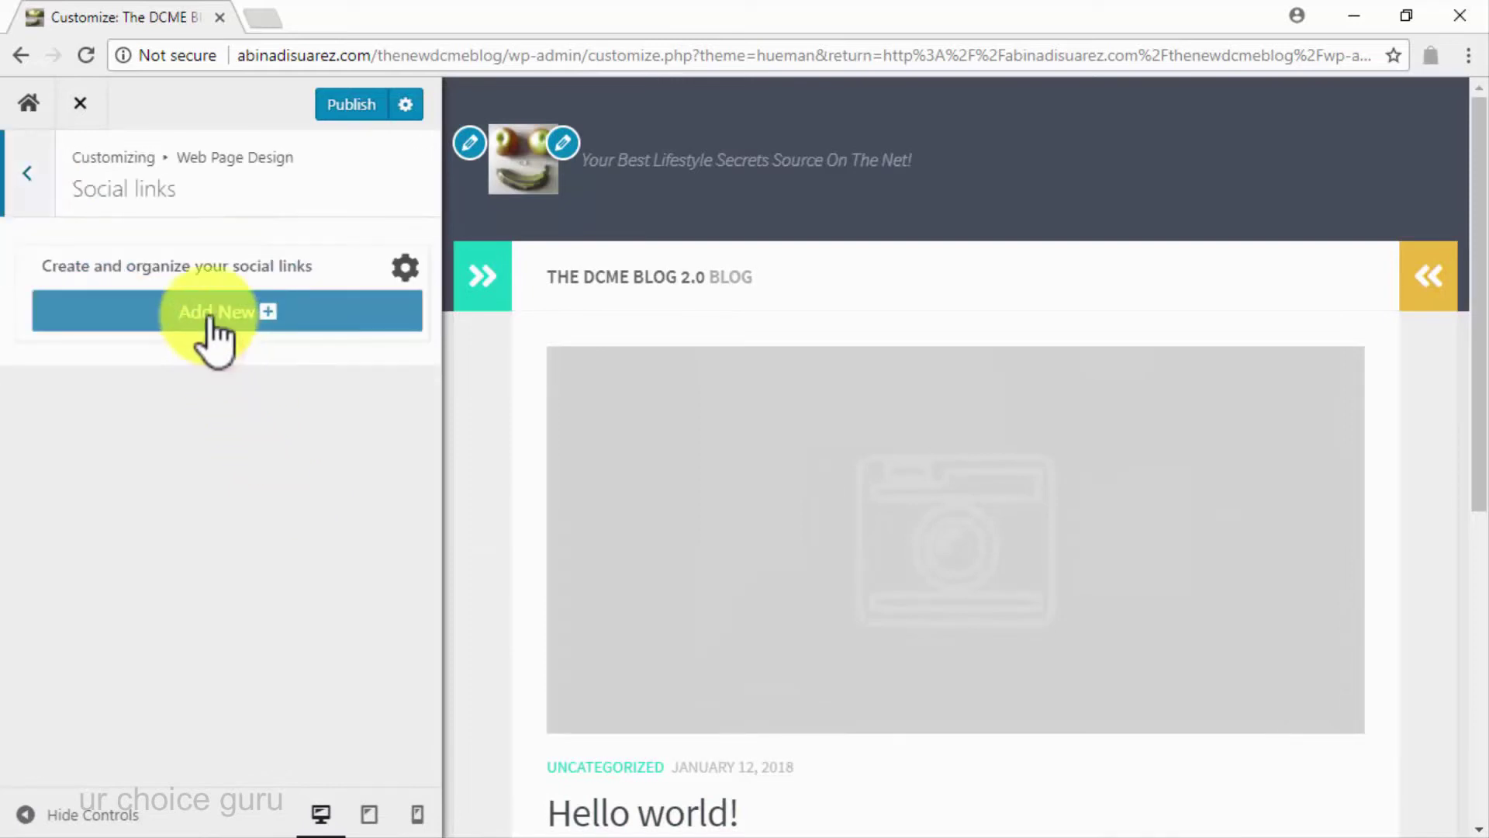
click(214, 329)
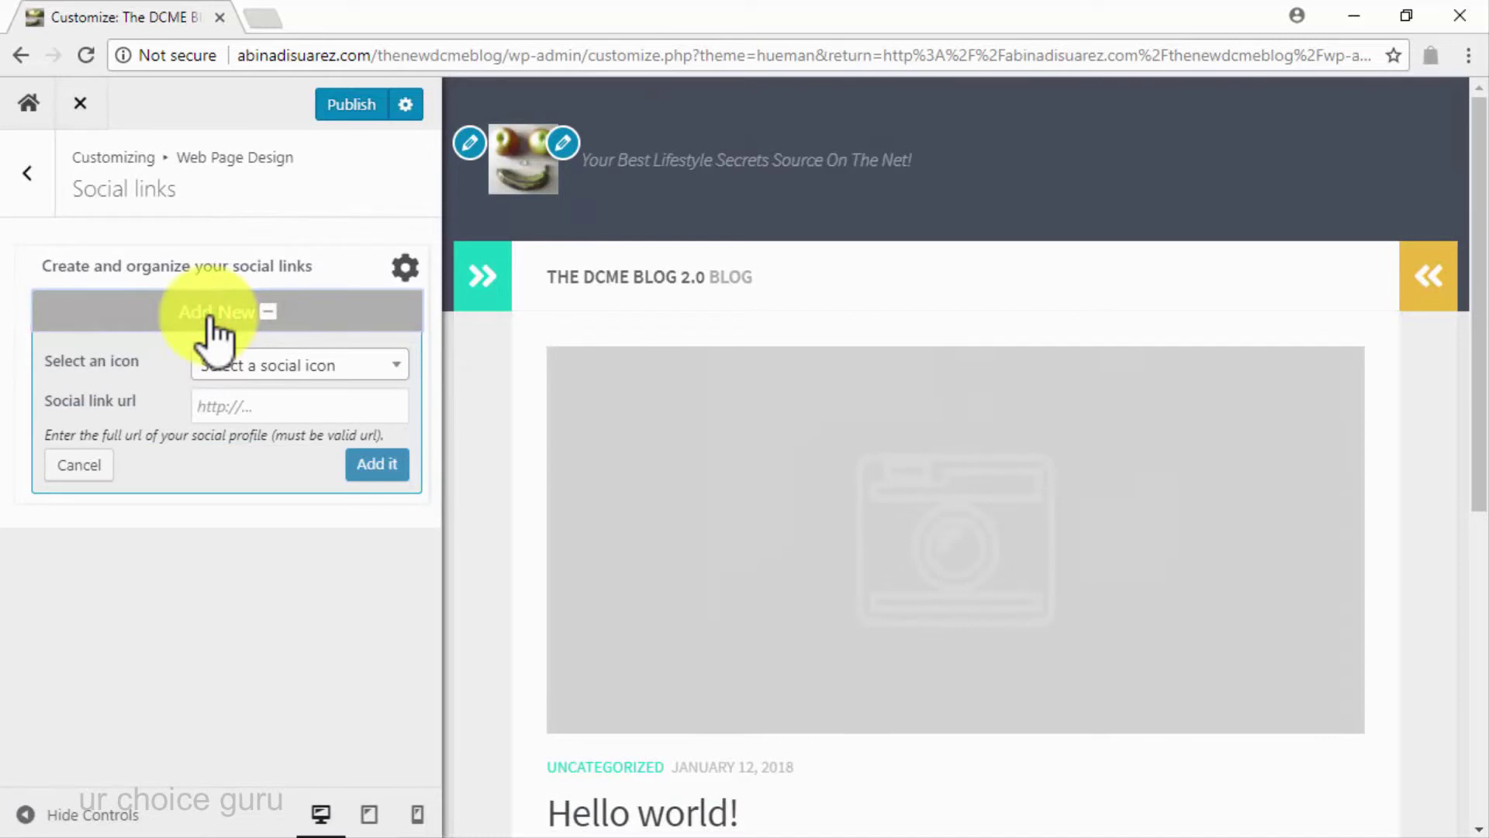
click(325, 364)
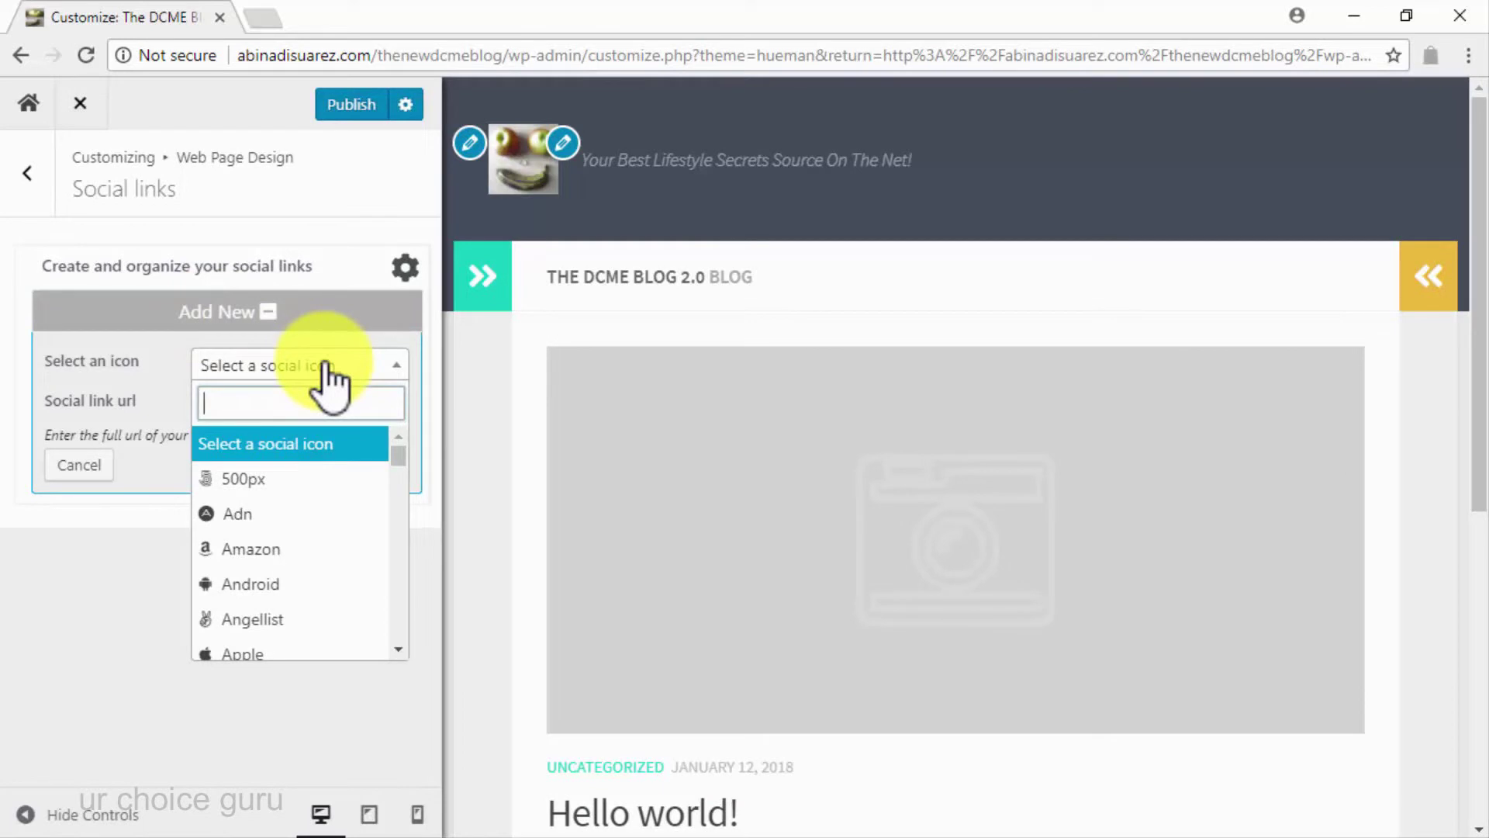
scroll(322, 527, down, 5)
scroll(325, 543, down, 8)
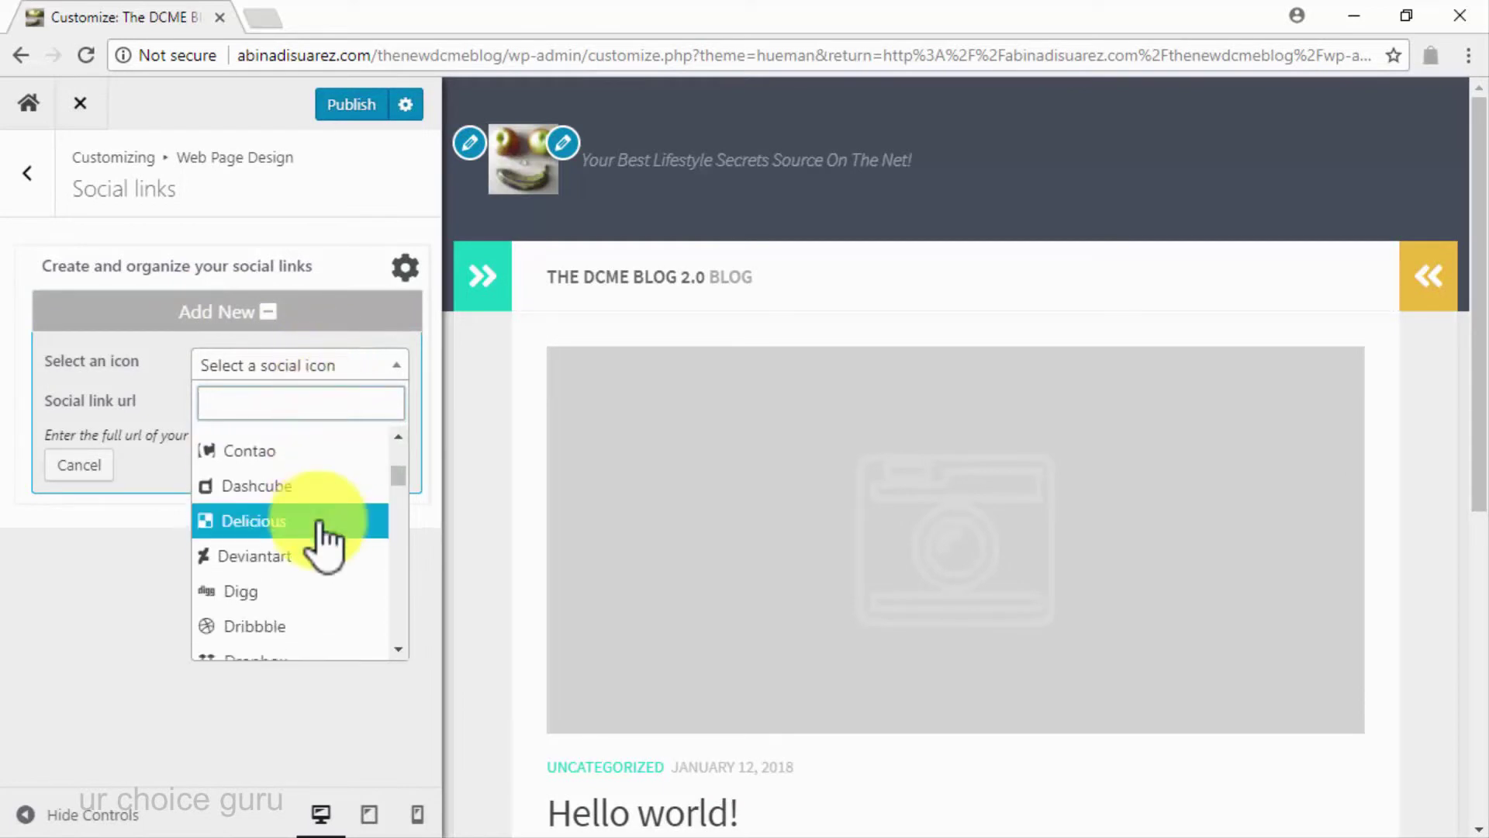
scroll(325, 543, down, 2)
scroll(325, 543, up, 3)
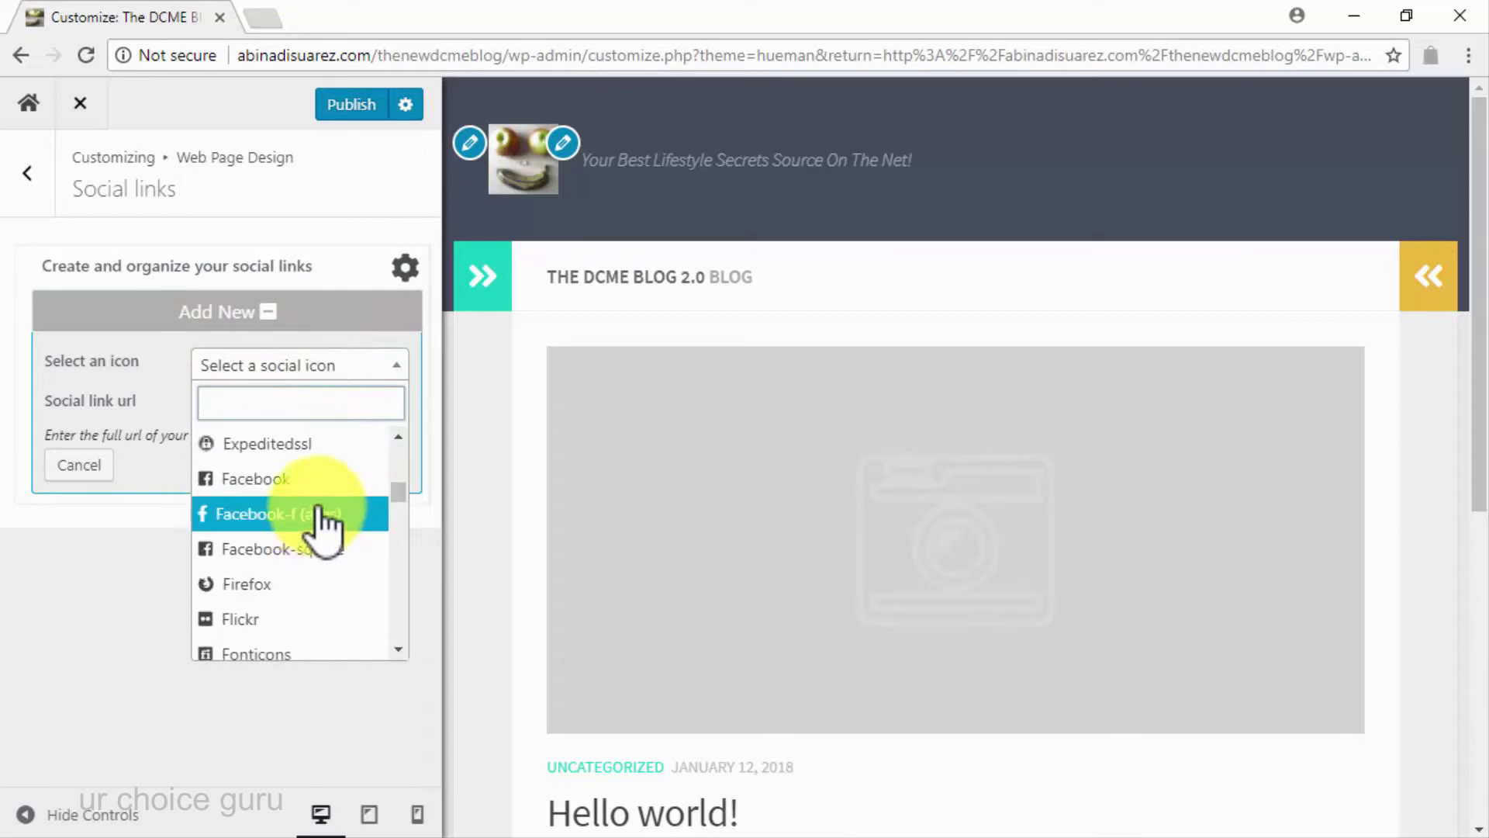
click(314, 479)
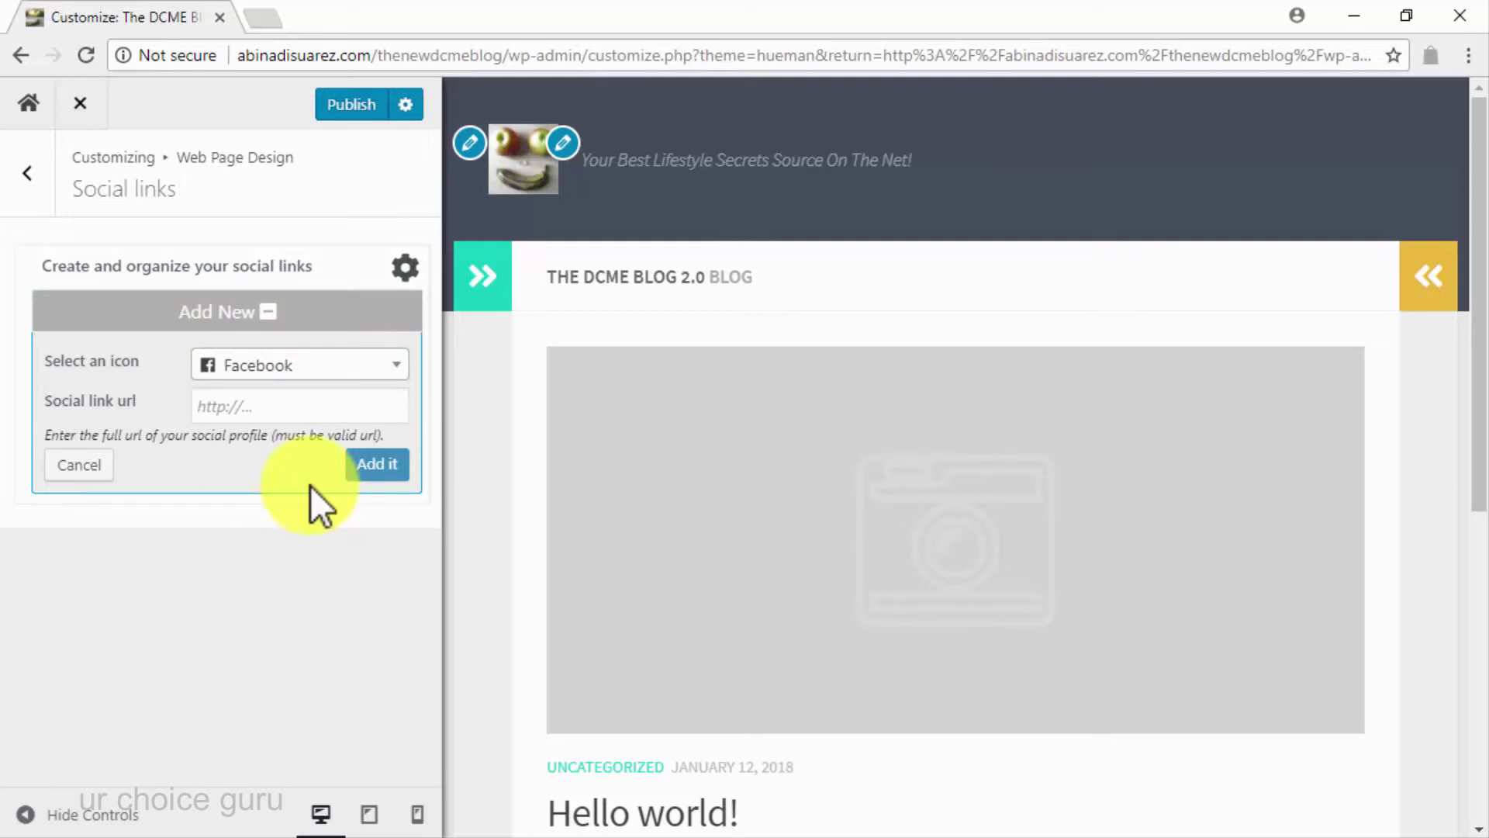
click(310, 411)
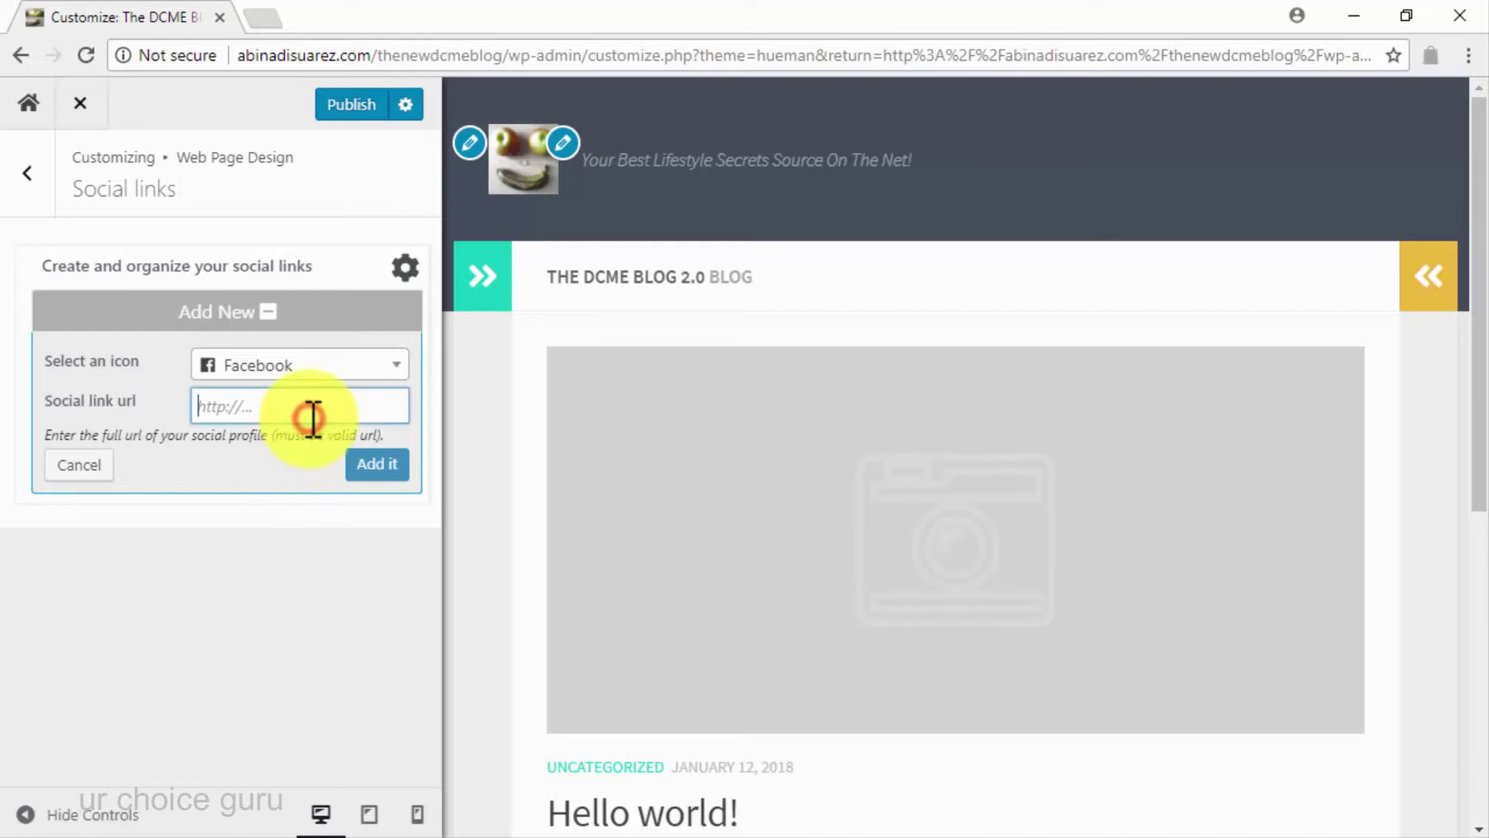
key(ctrl+v)
click(366, 467)
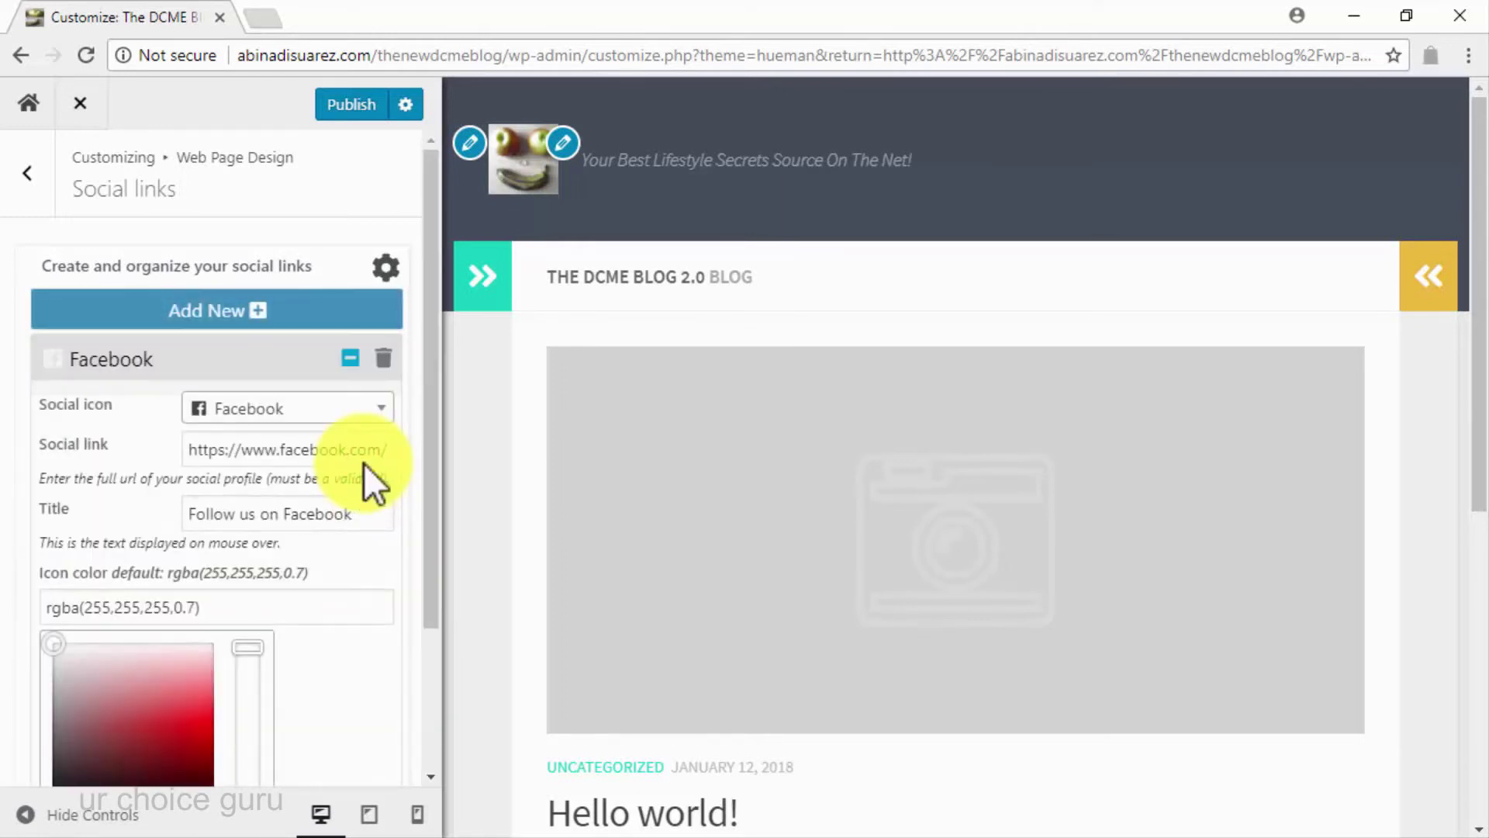
Publish the Customizer changes to the live site
scroll(365, 463, down, 2)
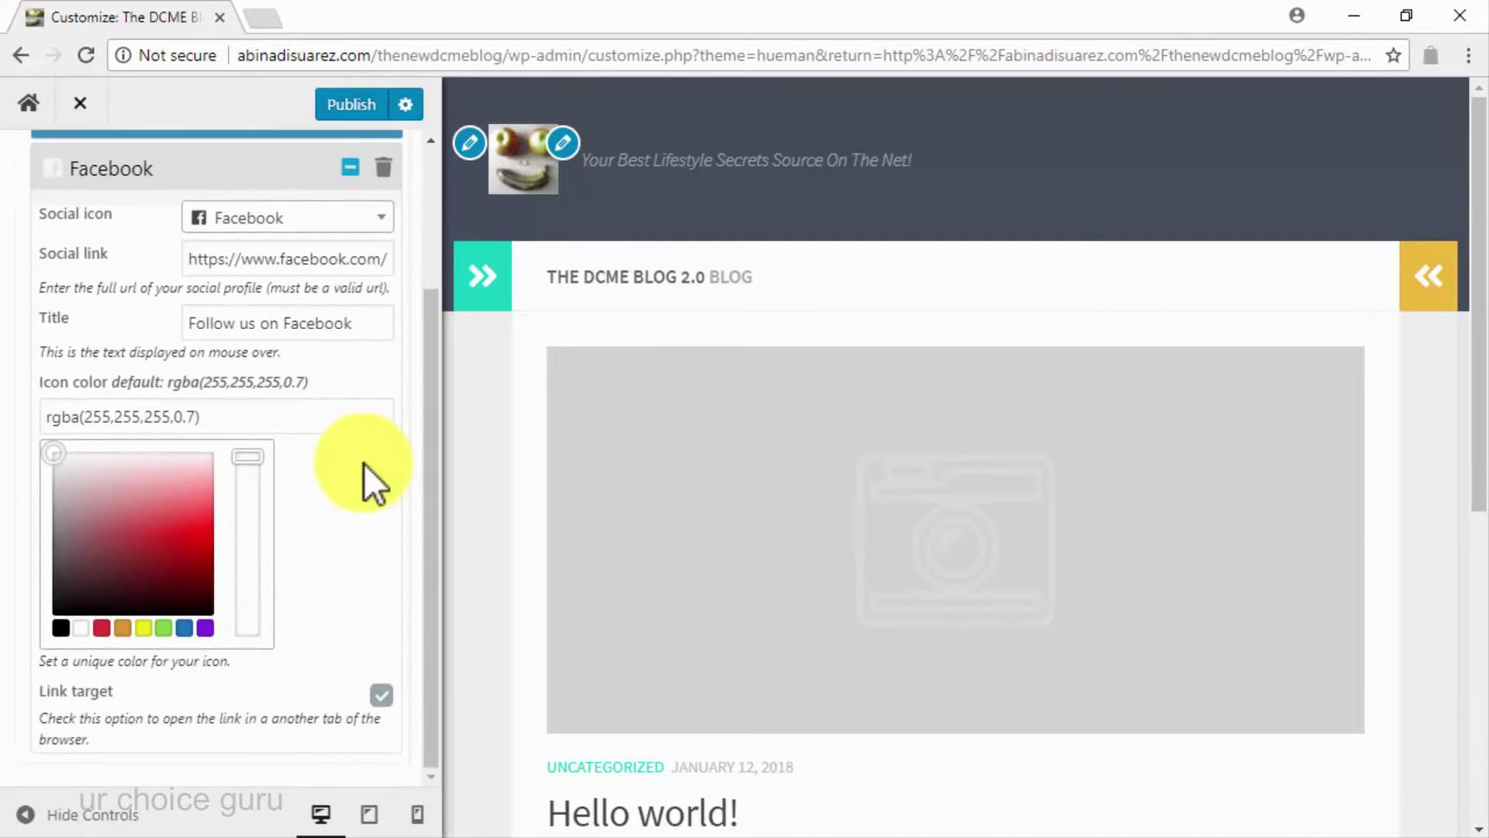
scroll(365, 463, up, 2)
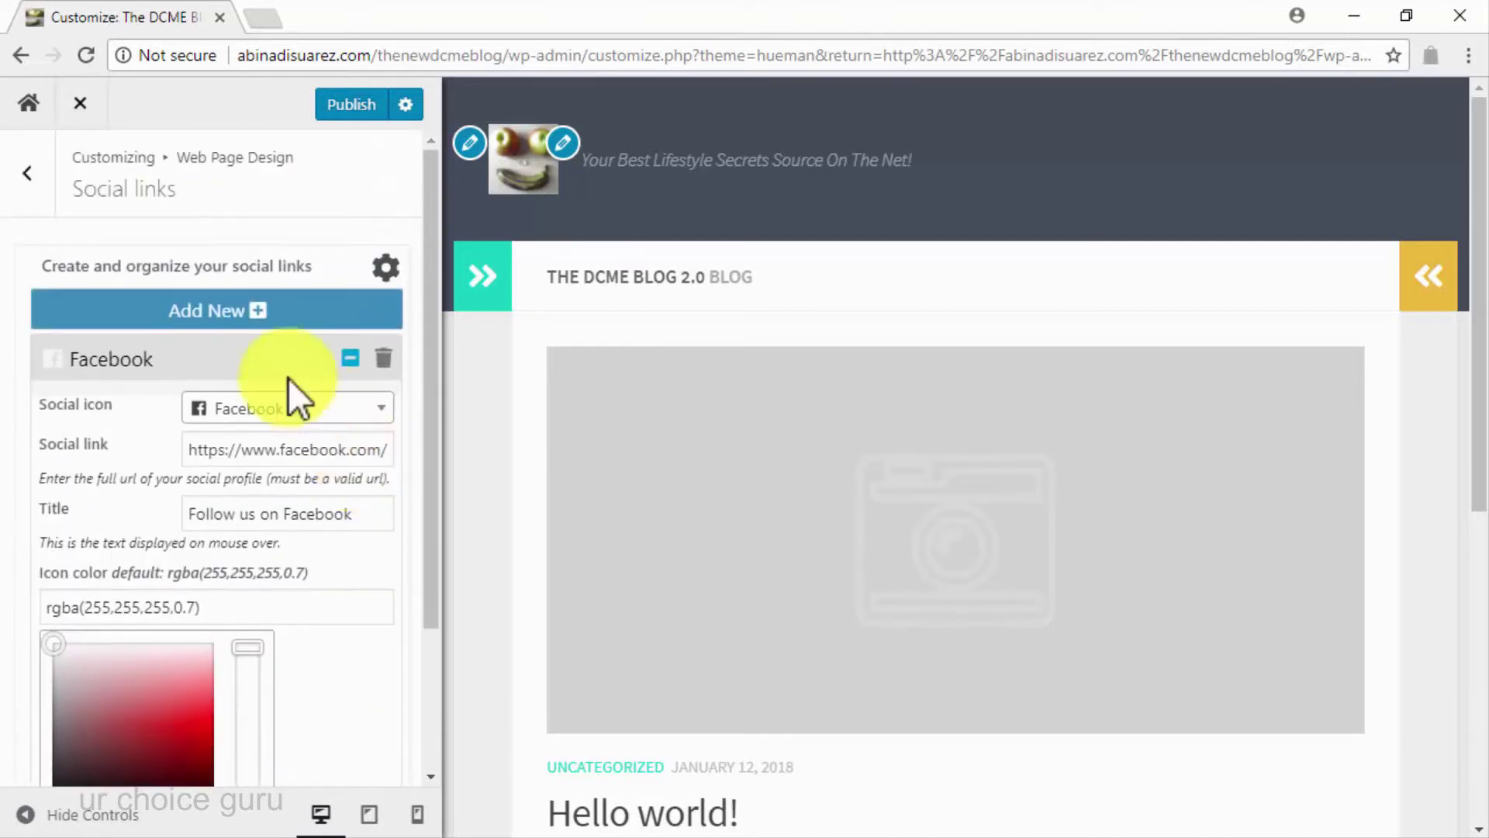
click(45, 181)
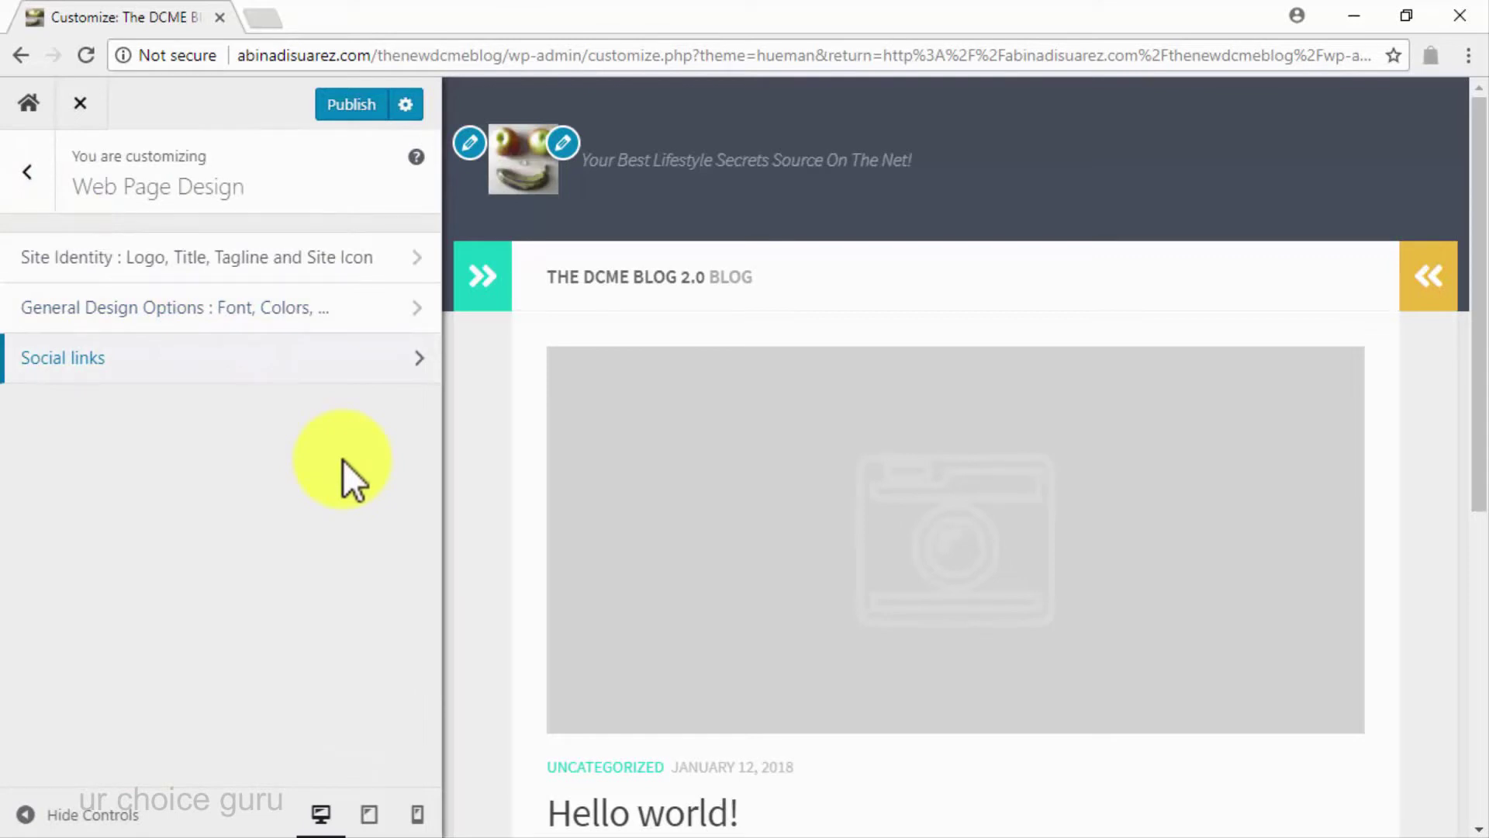
click(353, 106)
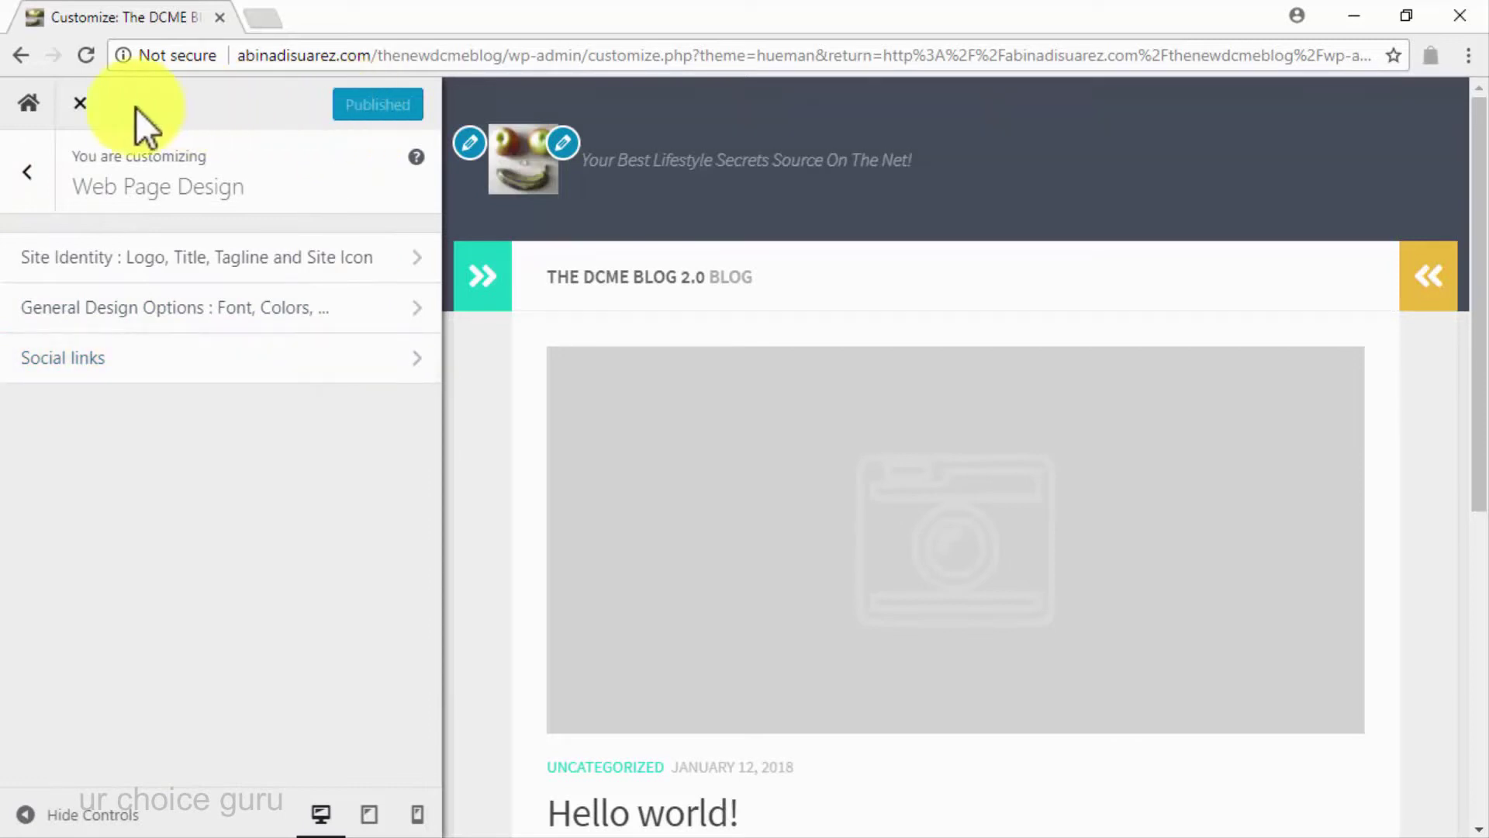
Leave the Customizer and search Plugins > Add New for 'shareaholic'
click(91, 109)
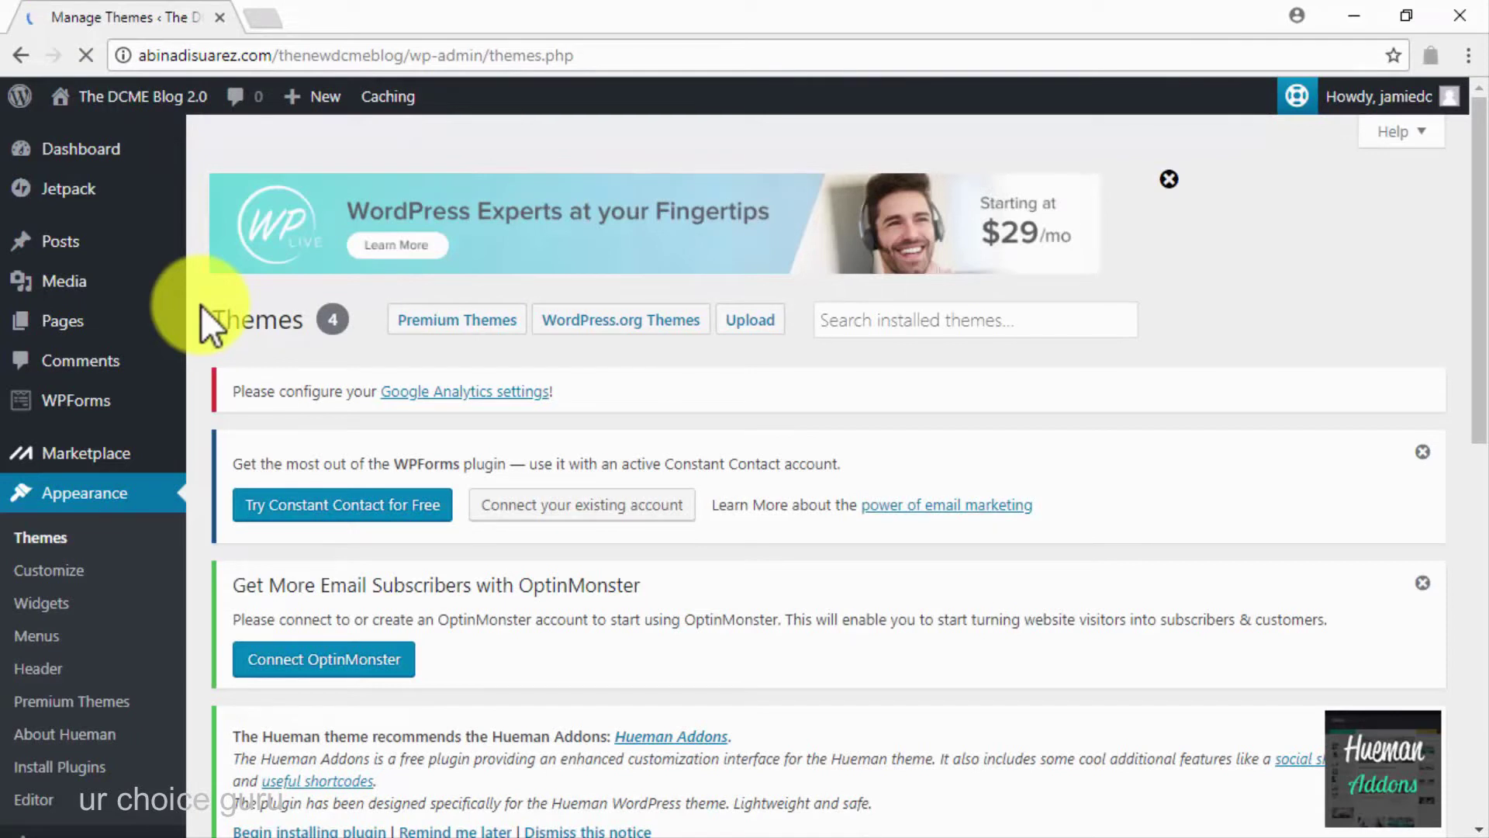
scroll(202, 305, down, 4)
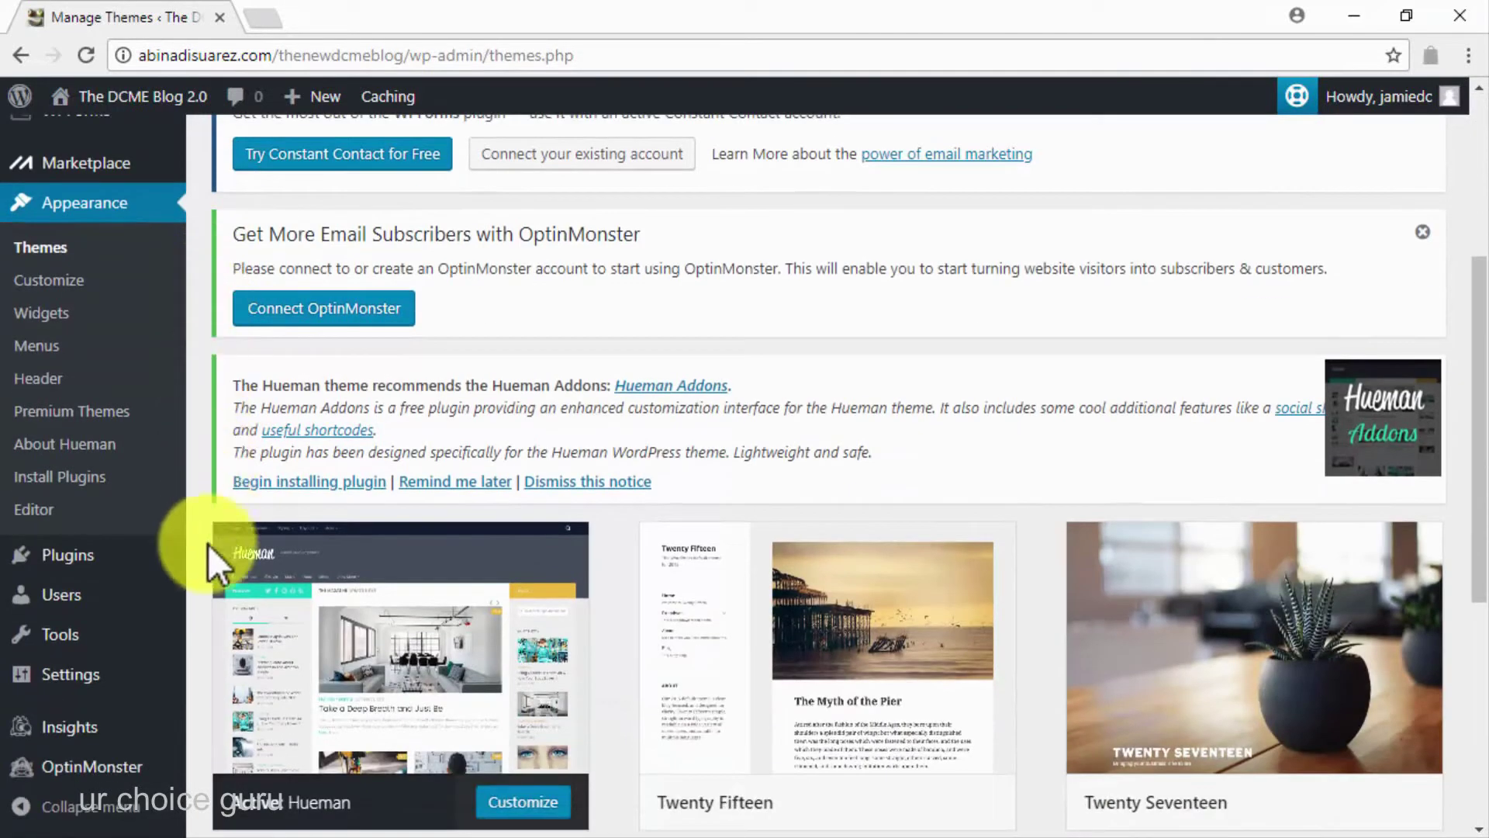
mouse_move(33, 588)
click(253, 594)
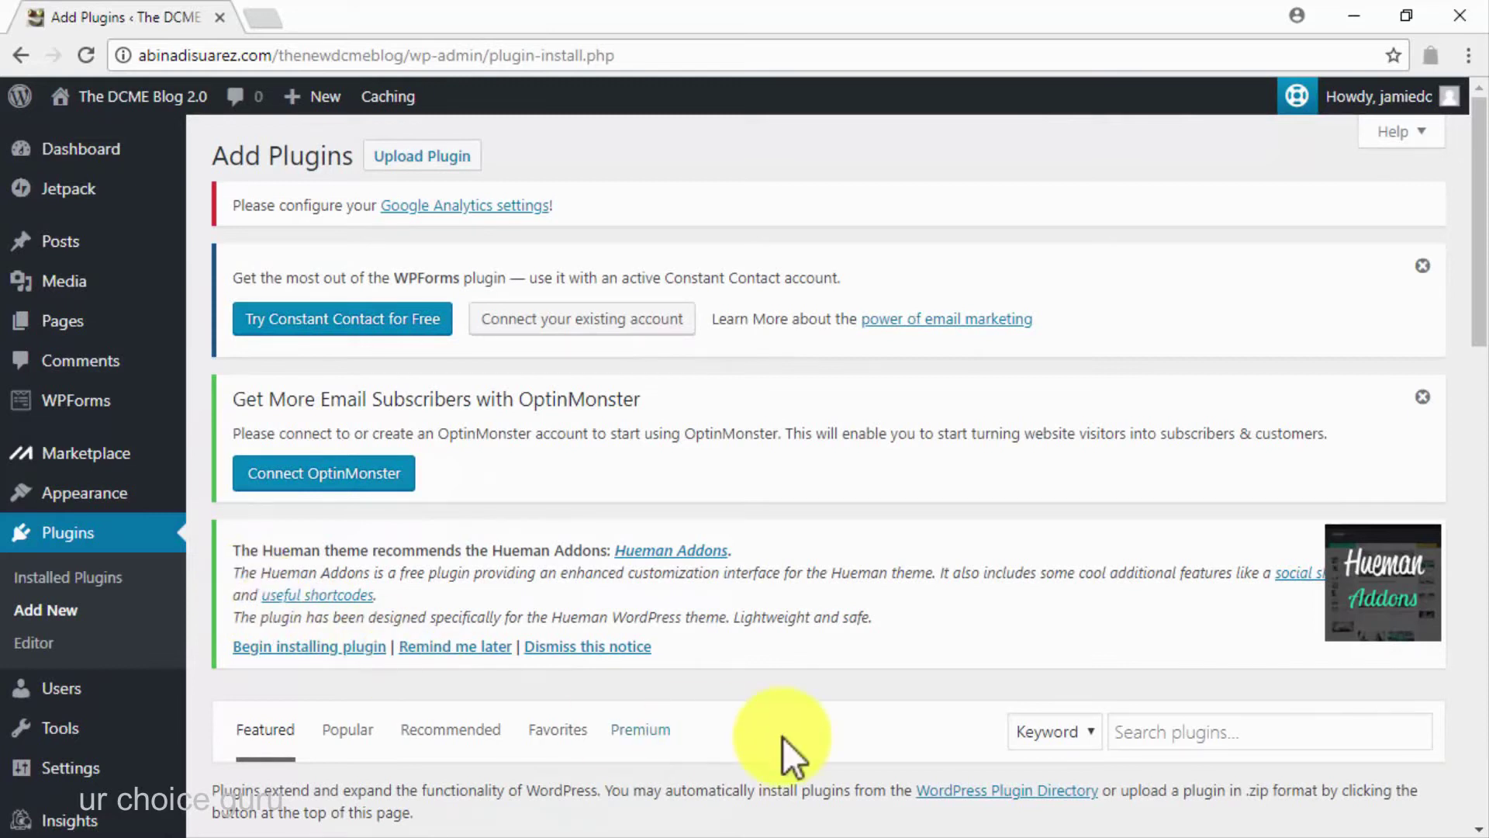
scroll(784, 737, down, 5)
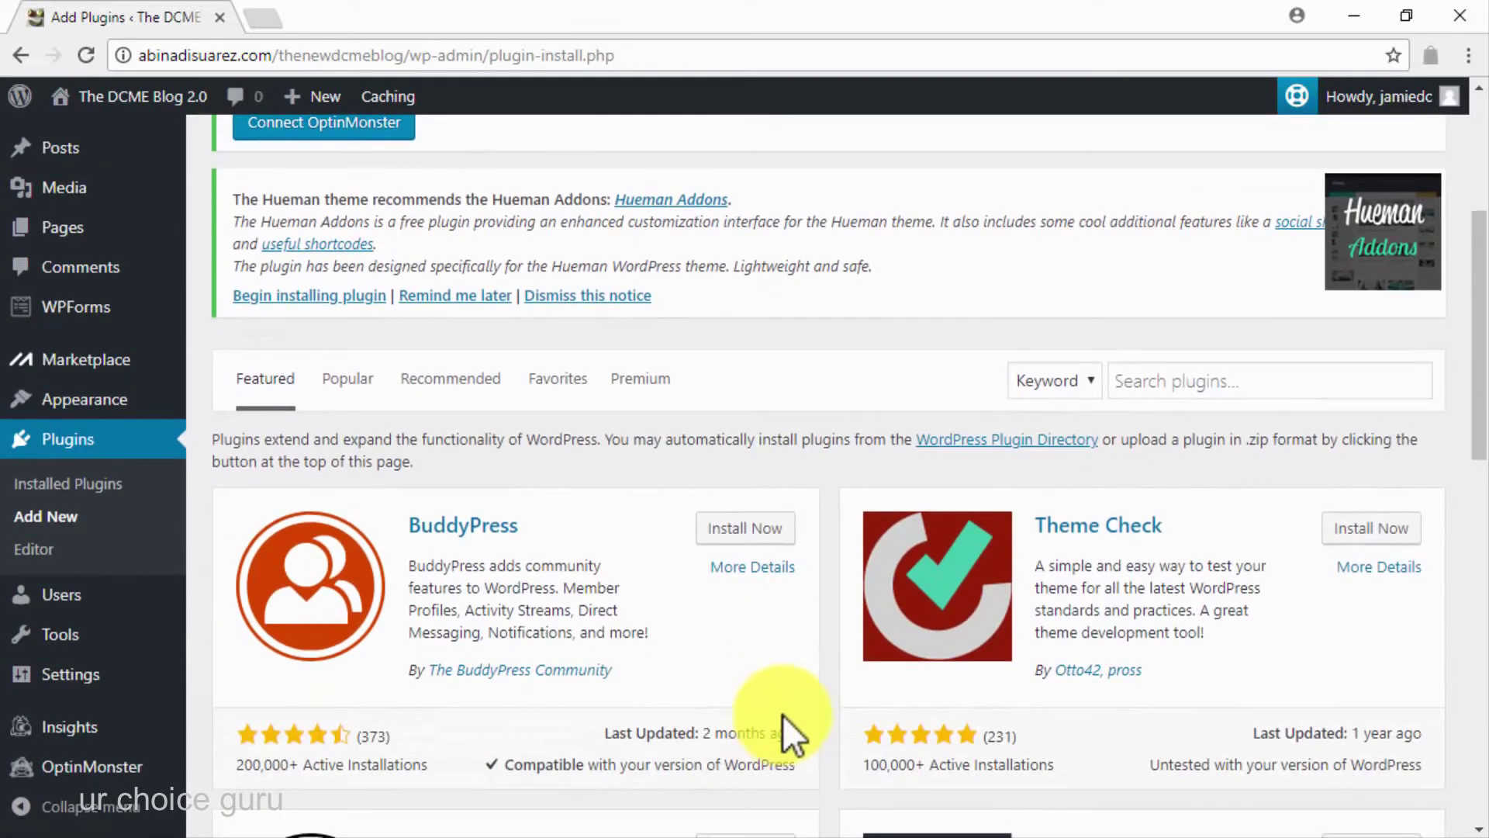
click(1154, 380)
text(shar)
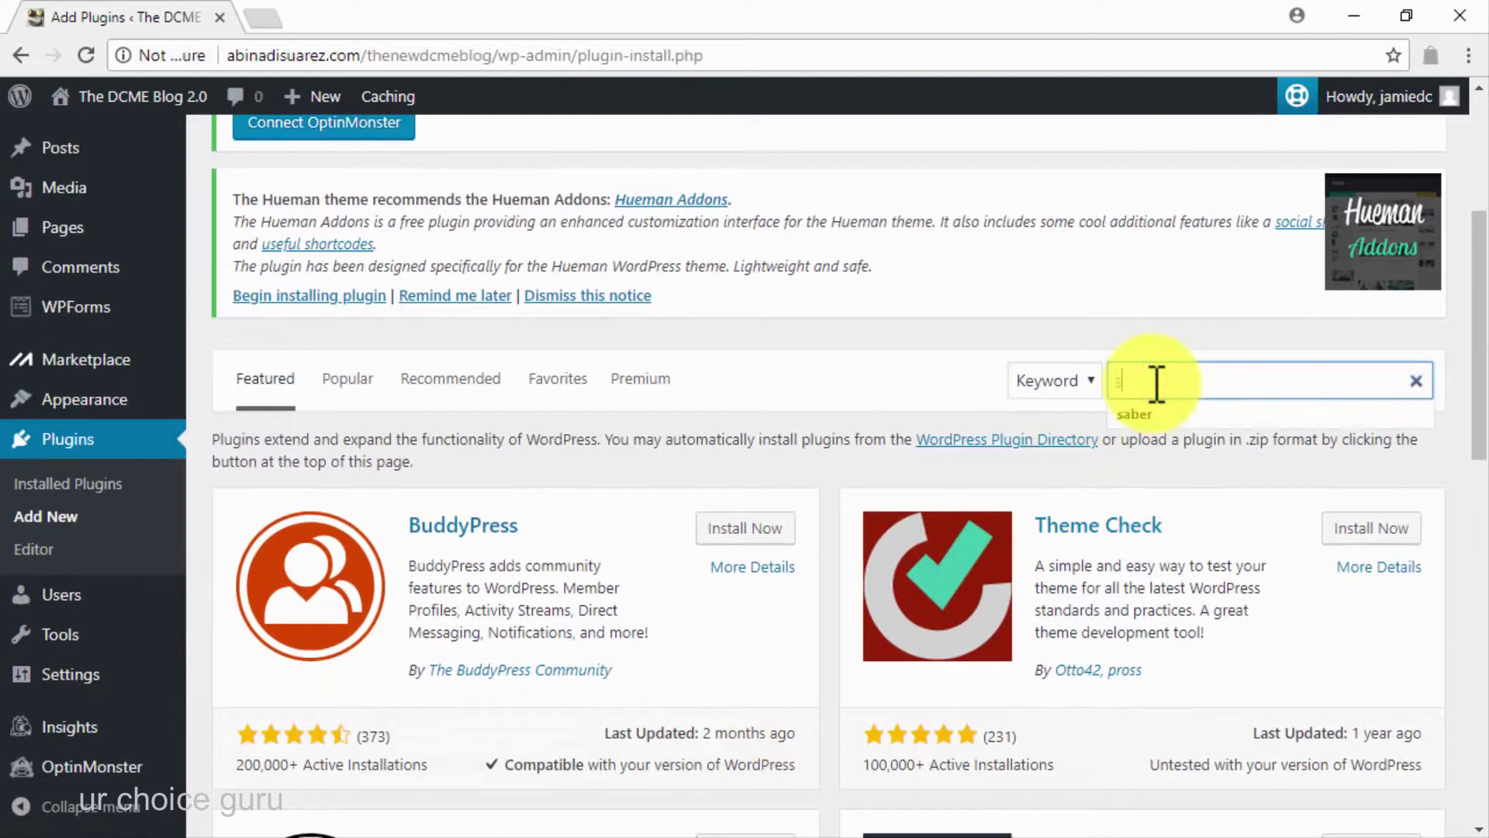
text(eaholic)
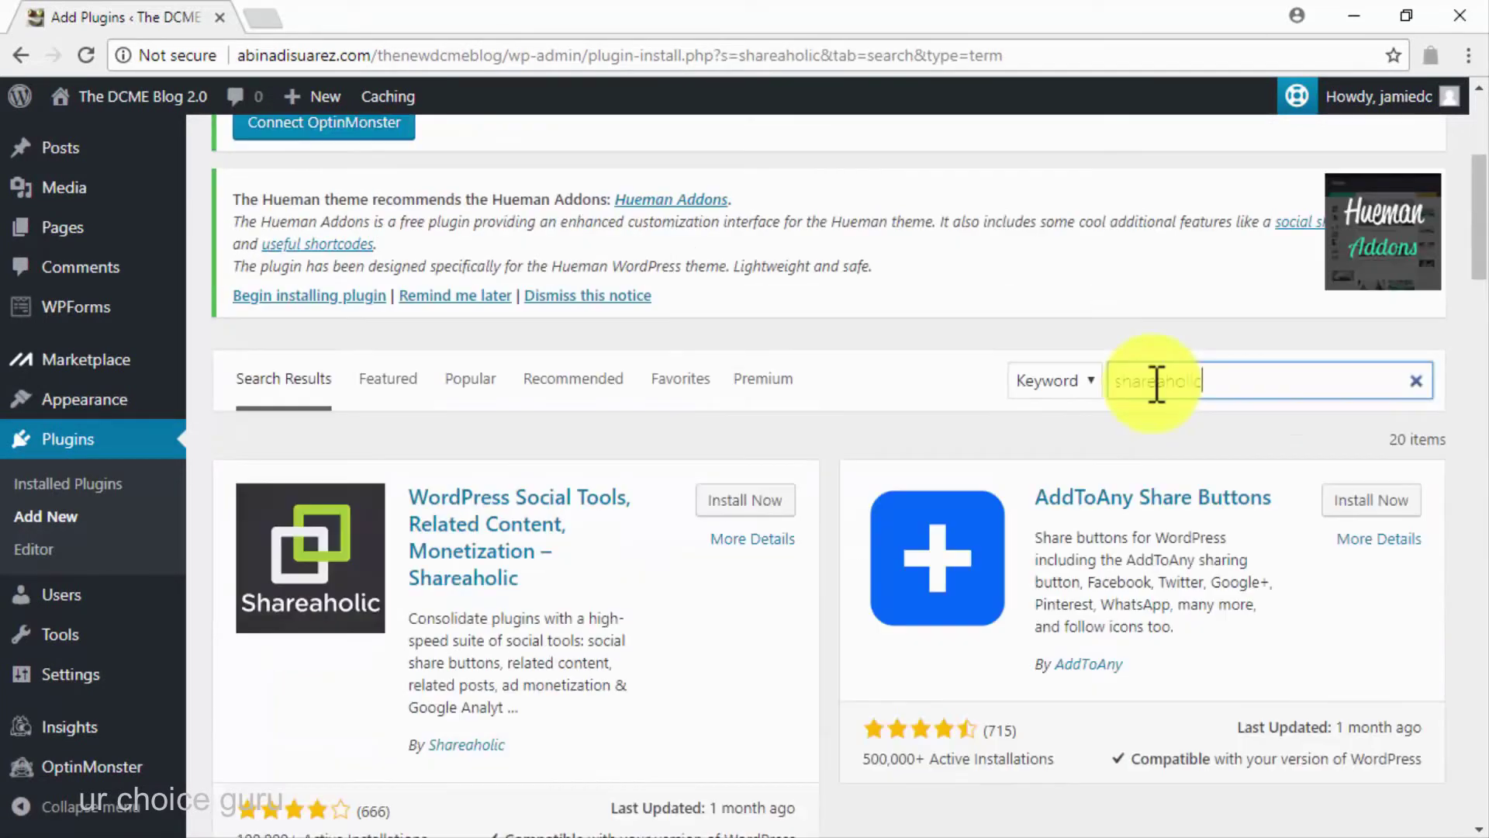
Install and activate the Shareaholic plugin
scroll(839, 383, down, 5)
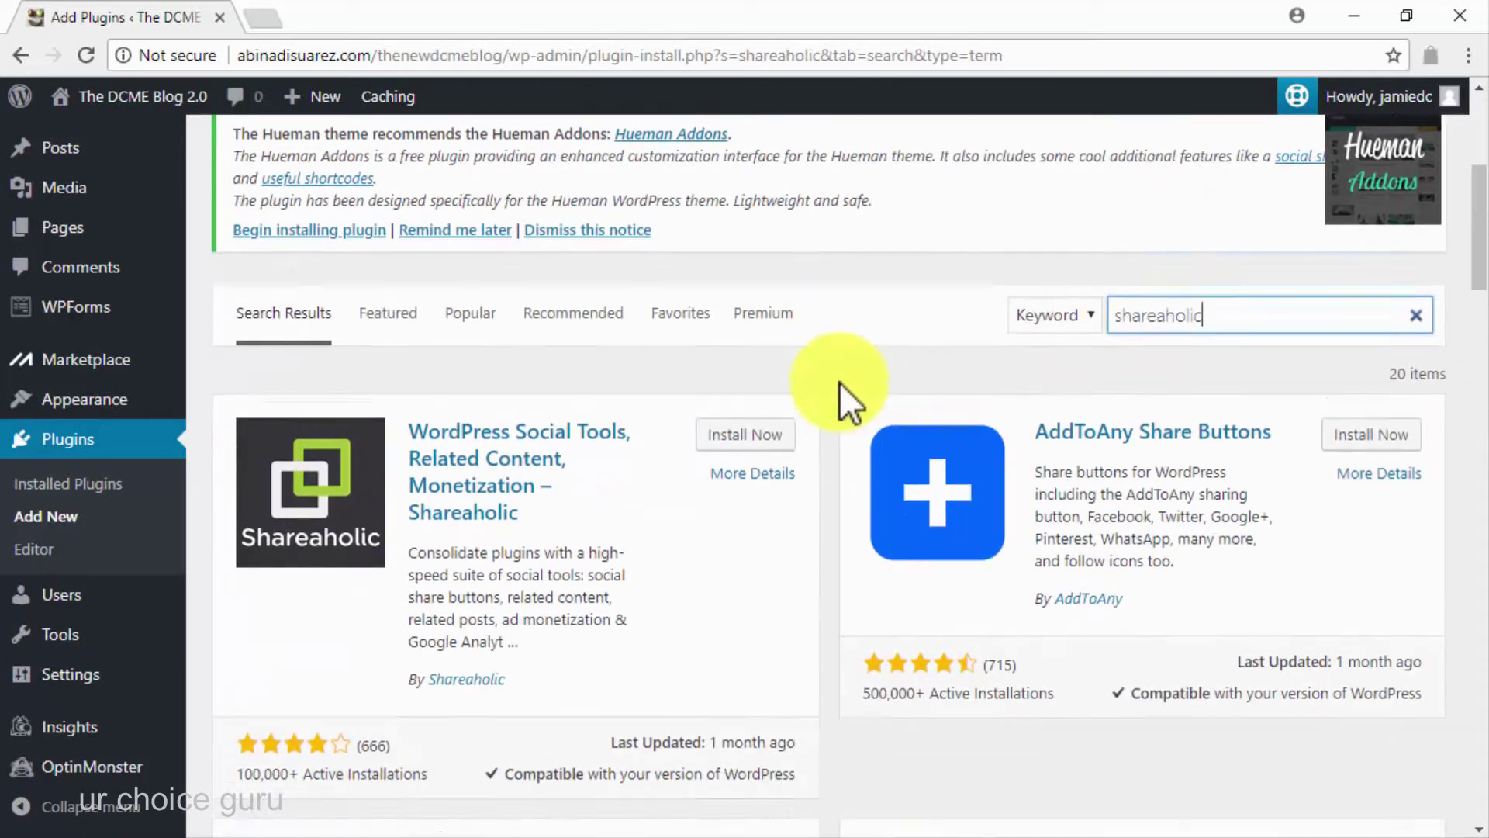
scroll(839, 384, up, 2)
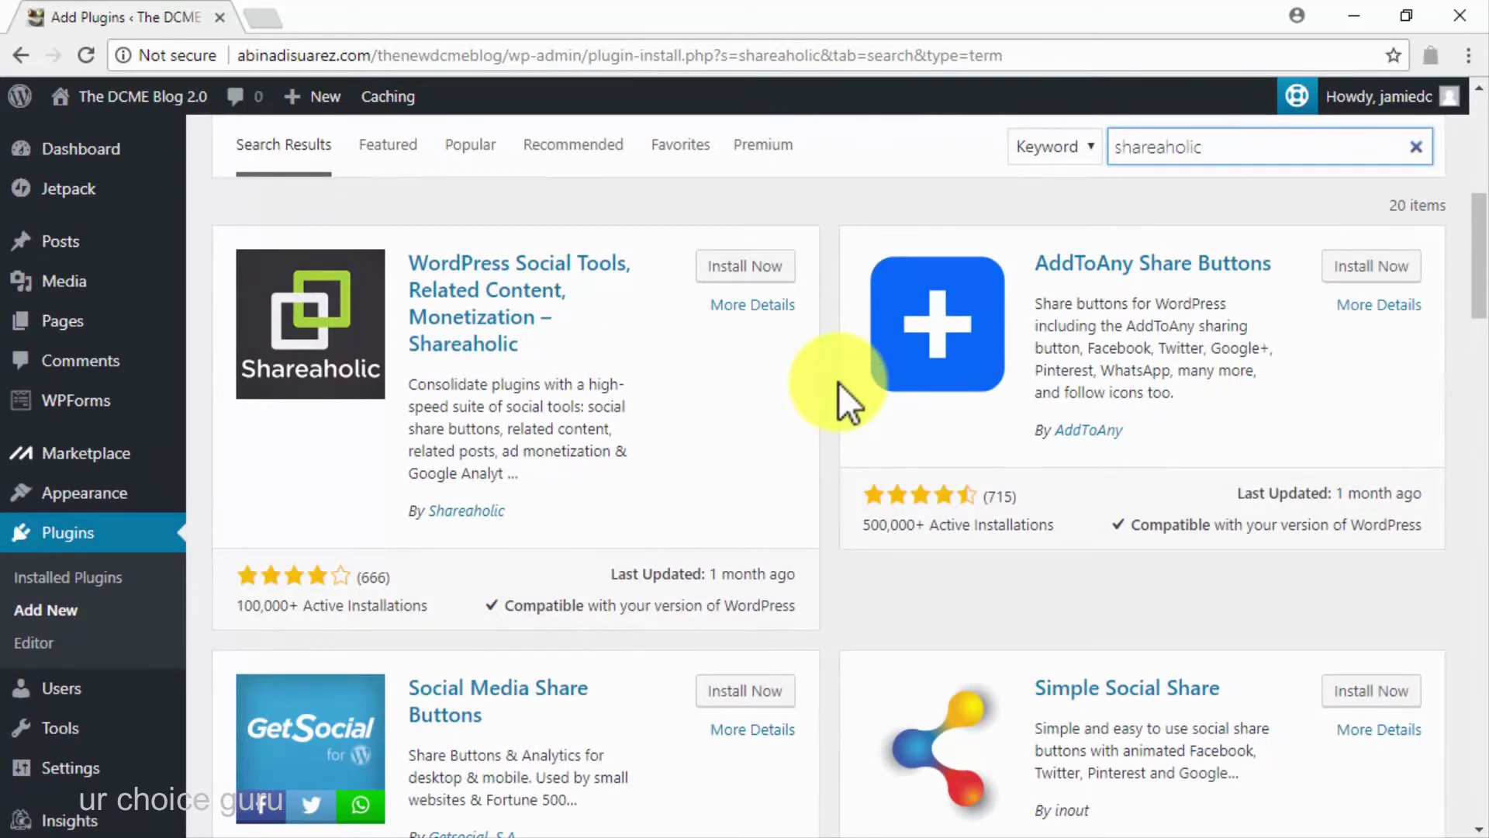
click(746, 265)
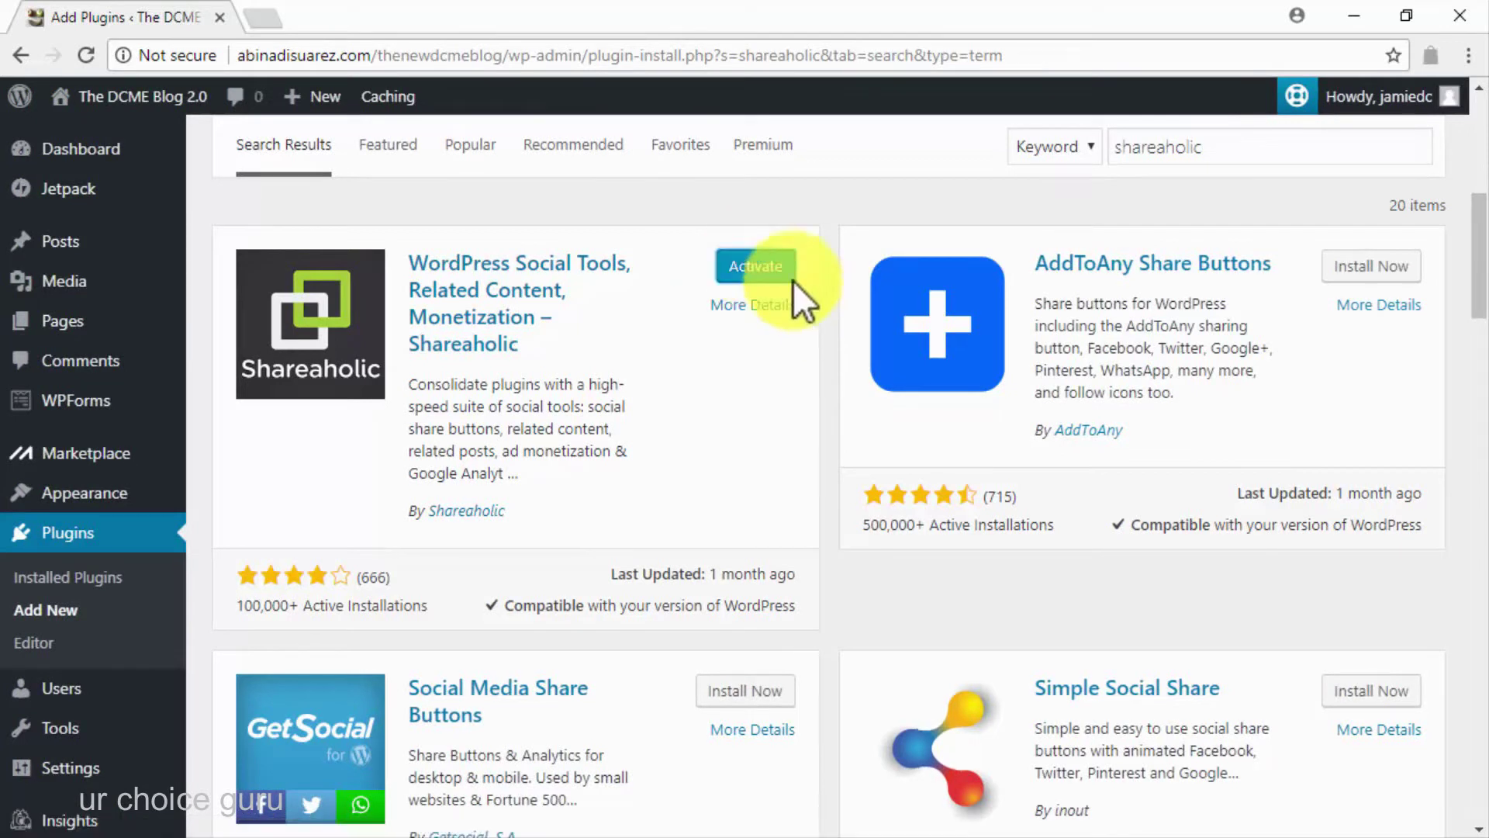
click(784, 268)
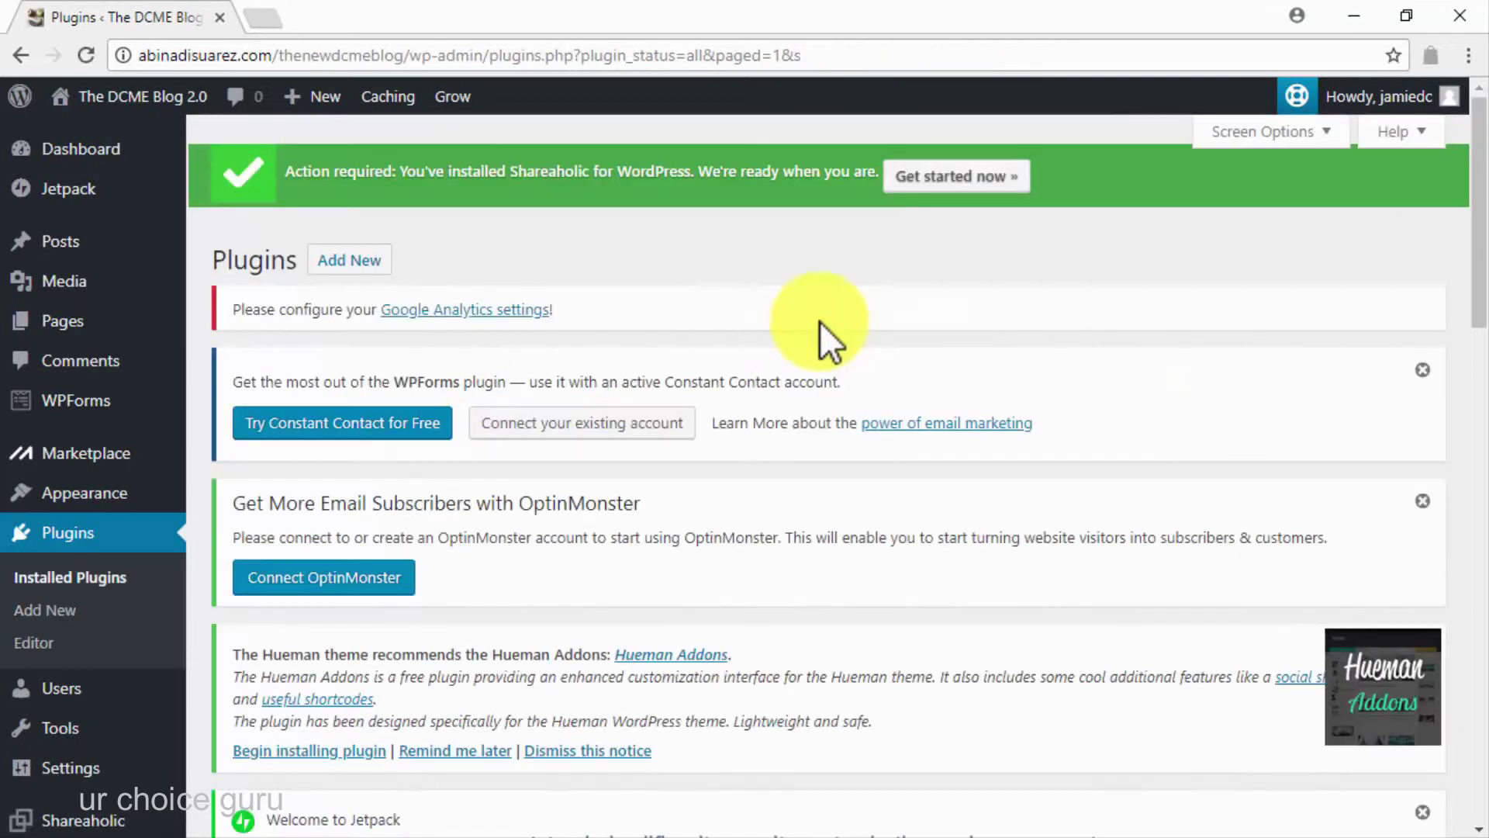
click(918, 179)
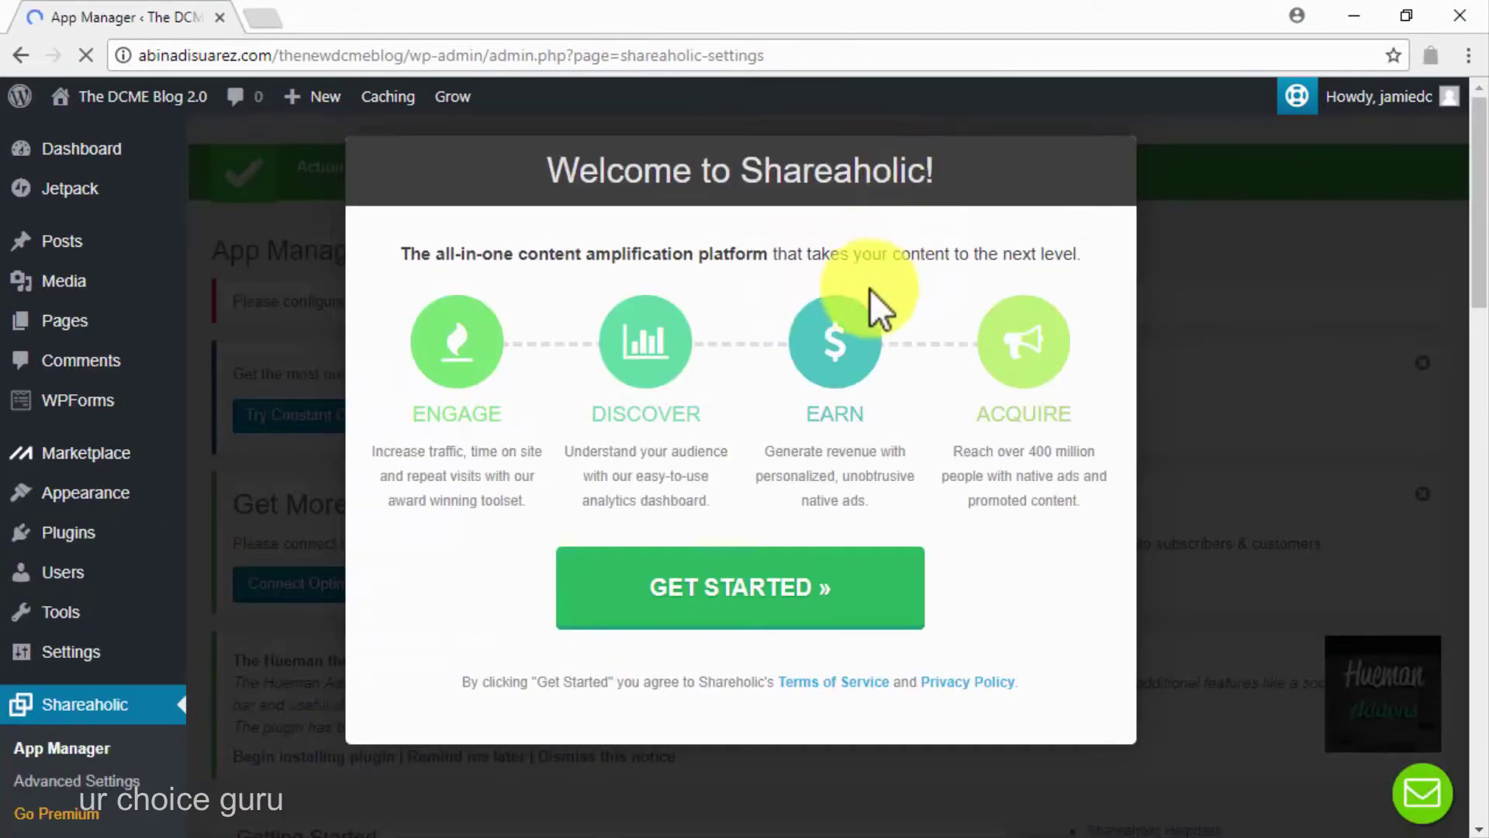
Tick Above Content share buttons for Post, Page and Index in App Manager, then save changes
click(790, 587)
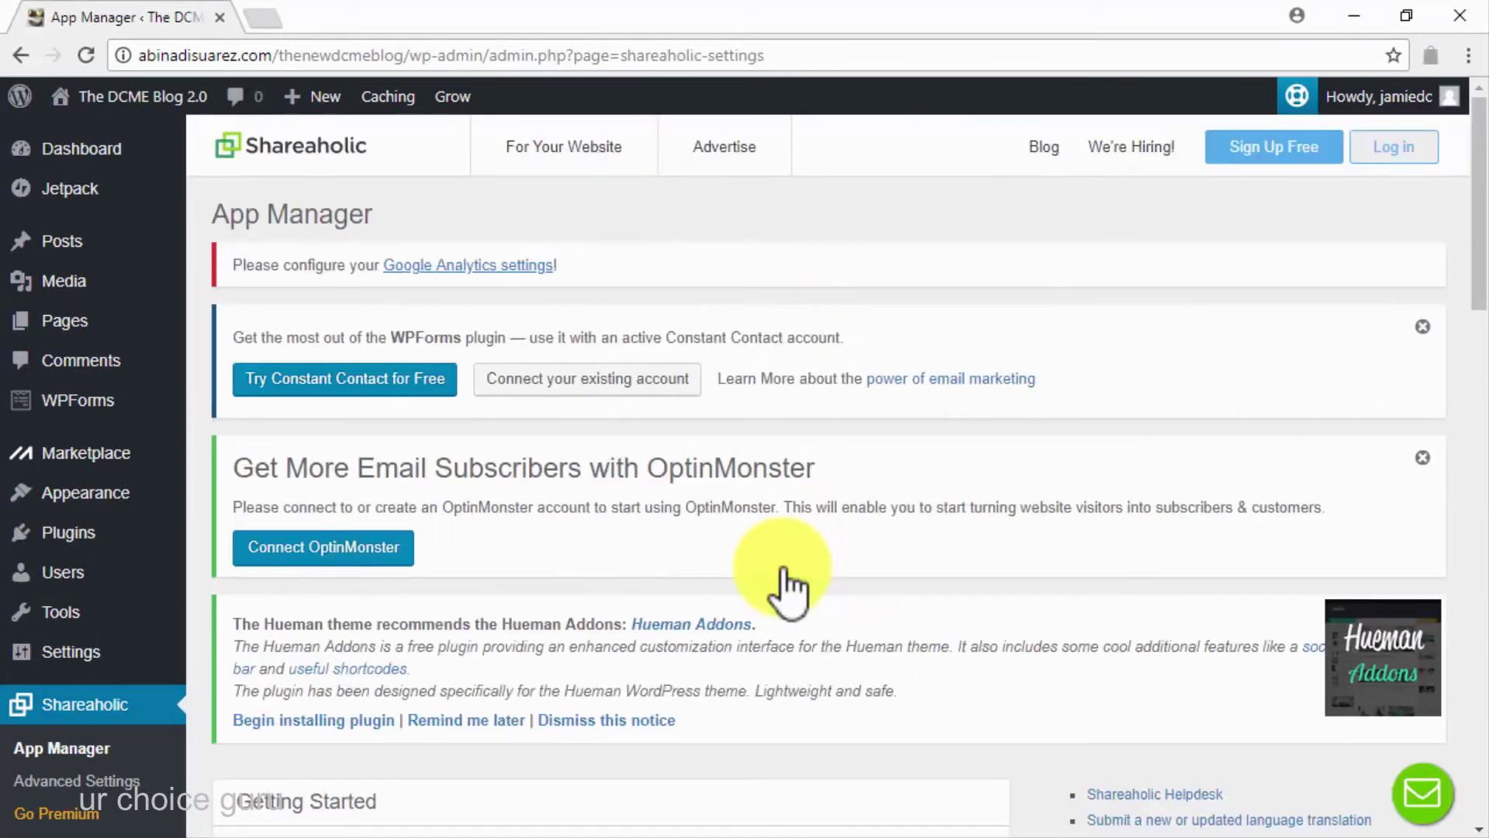
scroll(790, 587, down, 6)
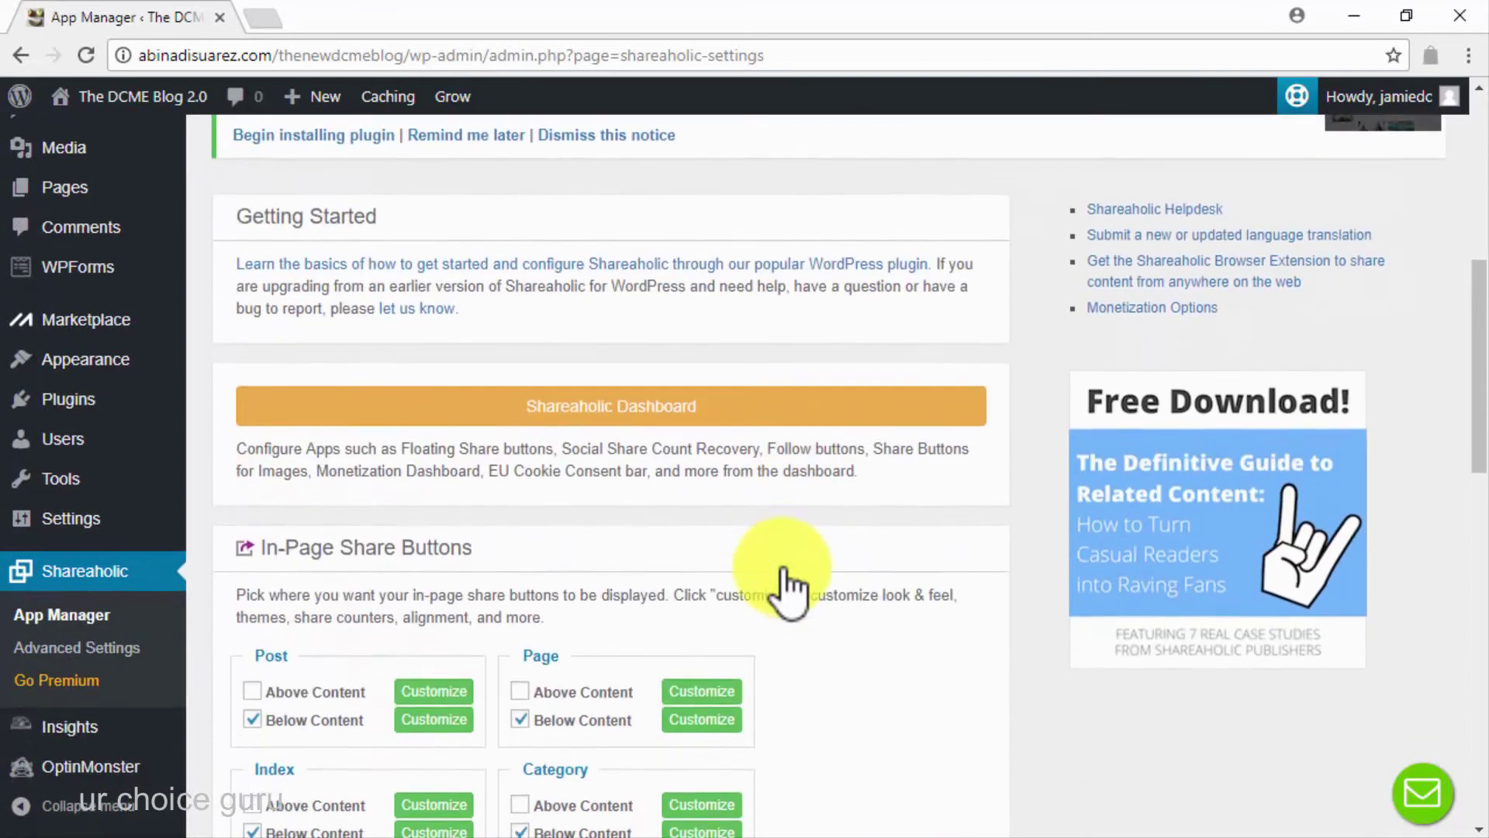
scroll(790, 588, down, 3)
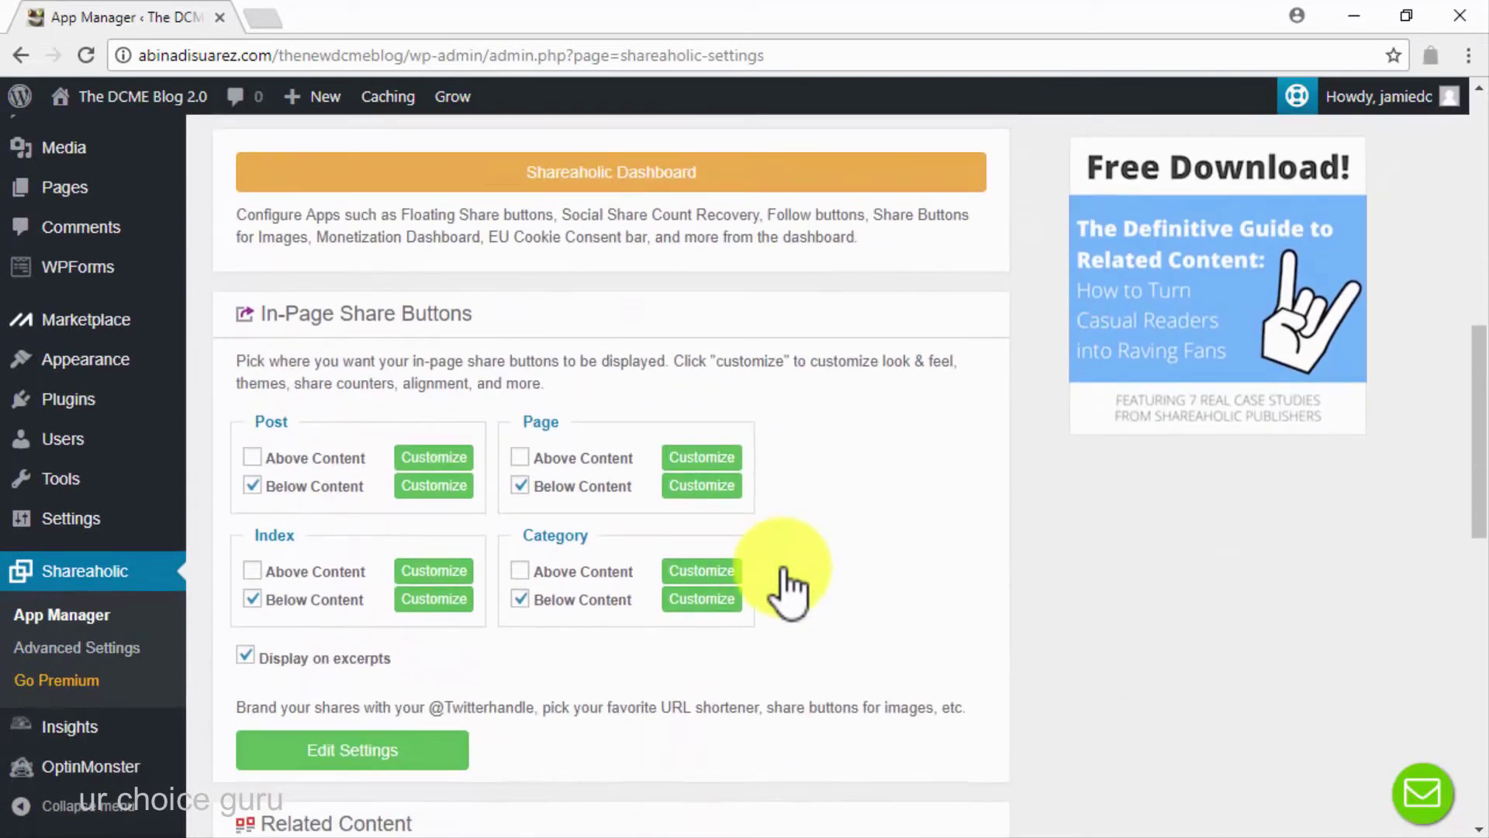
click(251, 457)
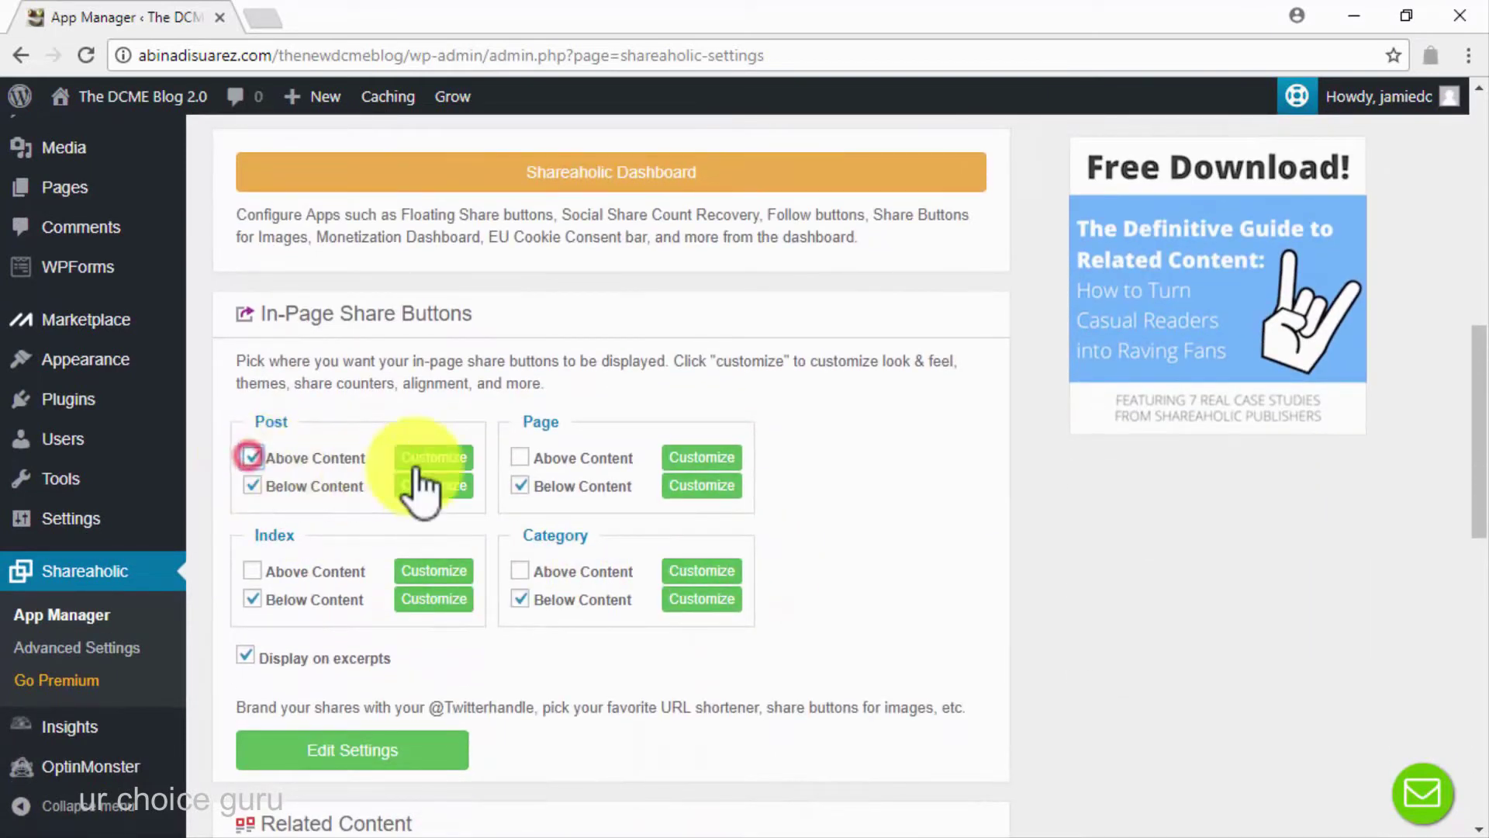
click(520, 457)
click(256, 571)
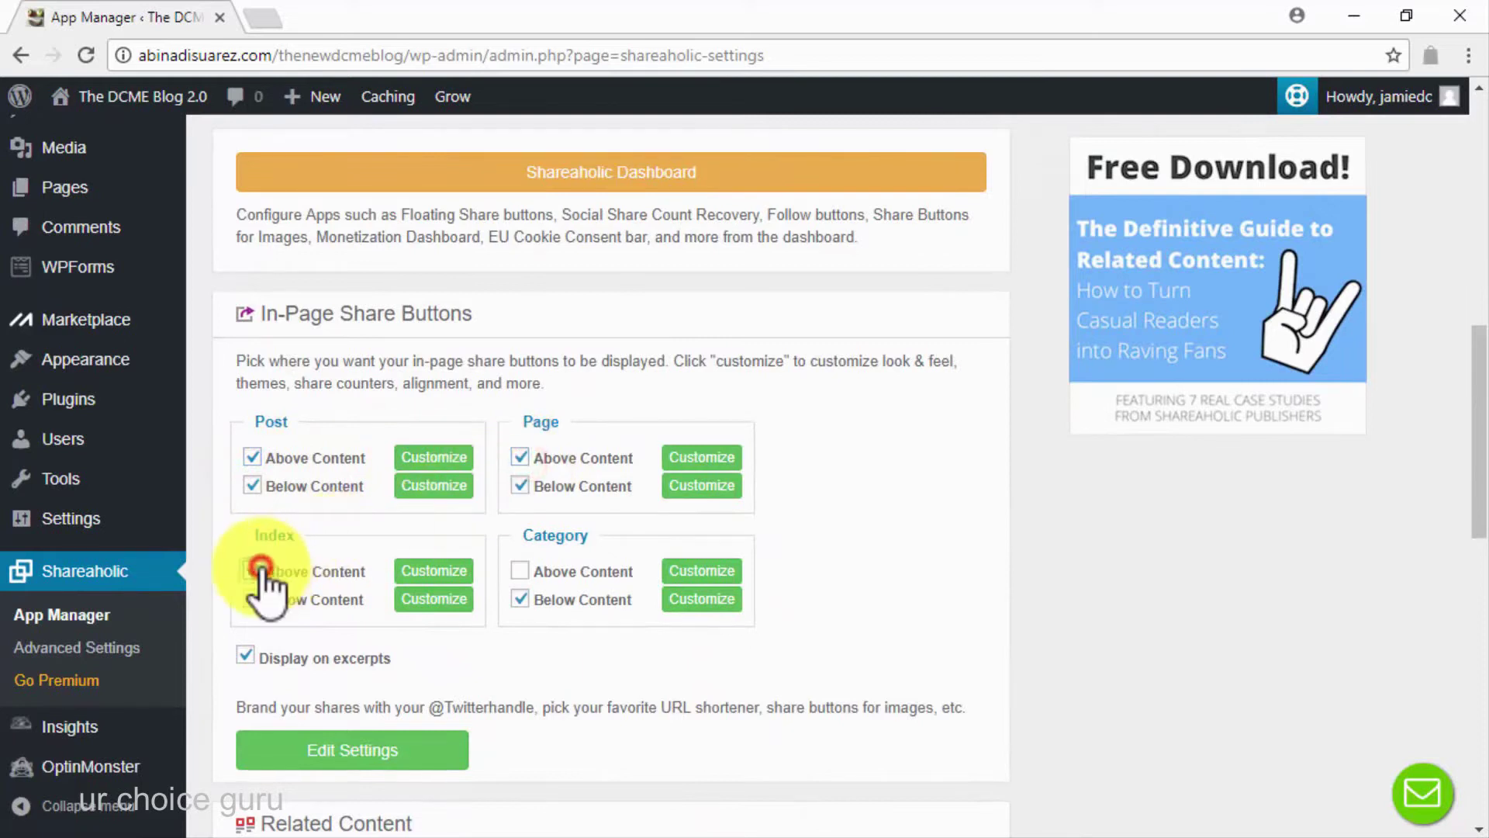
scroll(523, 697, down, 3)
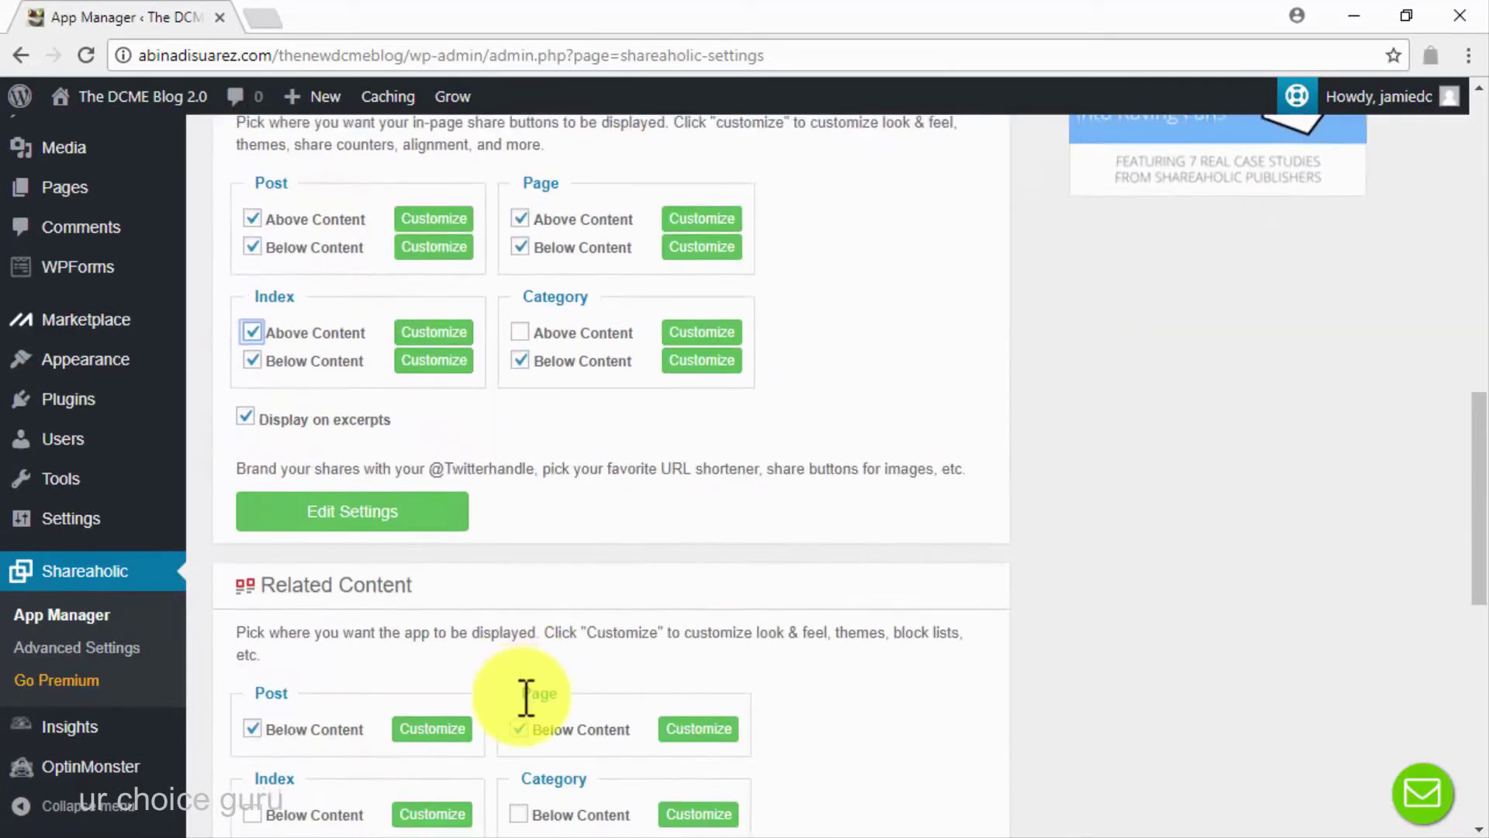
scroll(522, 696, down, 6)
click(594, 768)
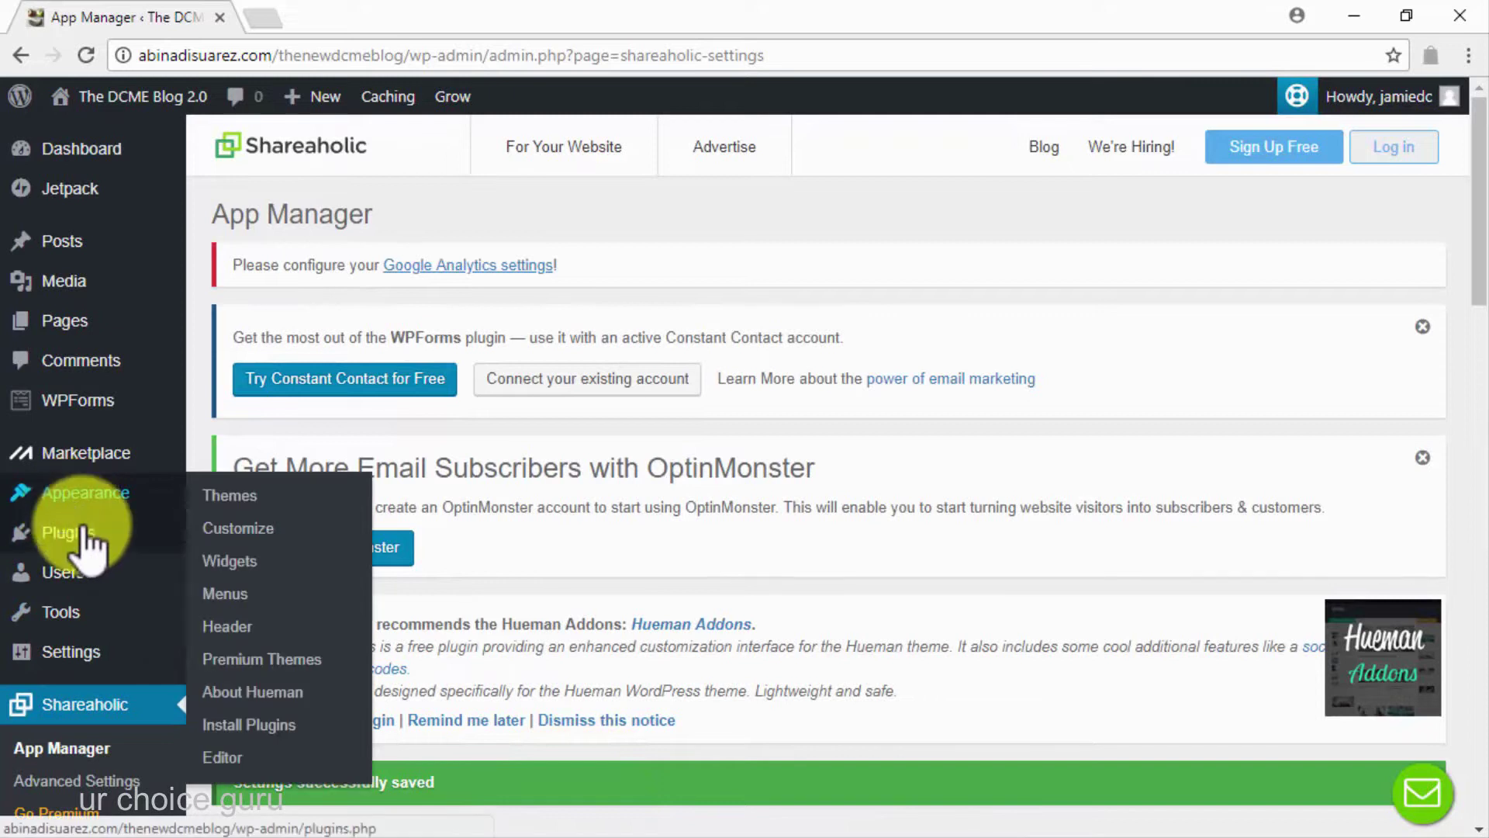
Search the plugin directory for 'facebook comments', then install and activate the Facebook Comments plugin
click(248, 567)
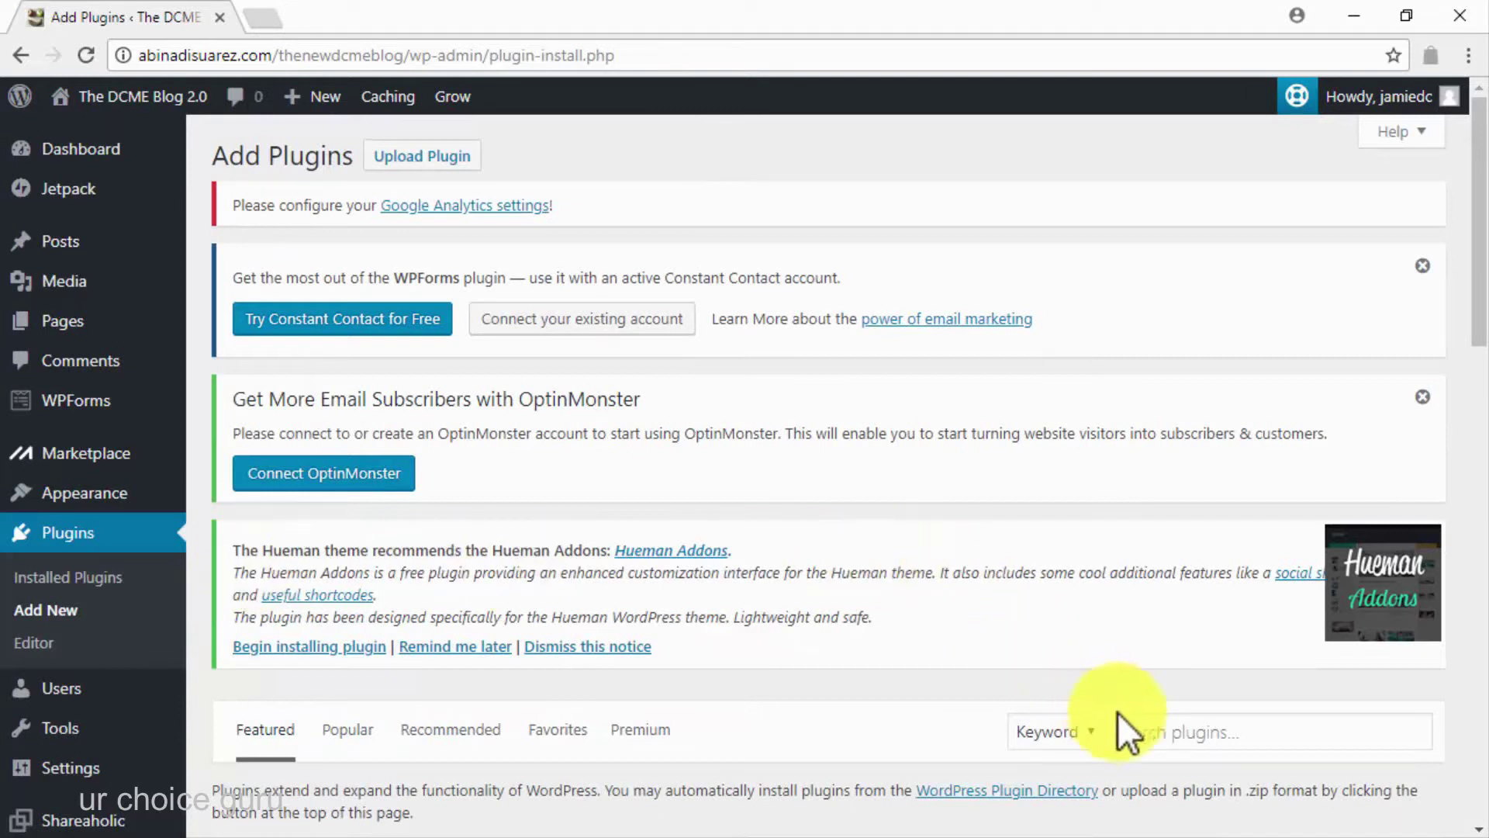
click(1147, 731)
text(facebook comments)
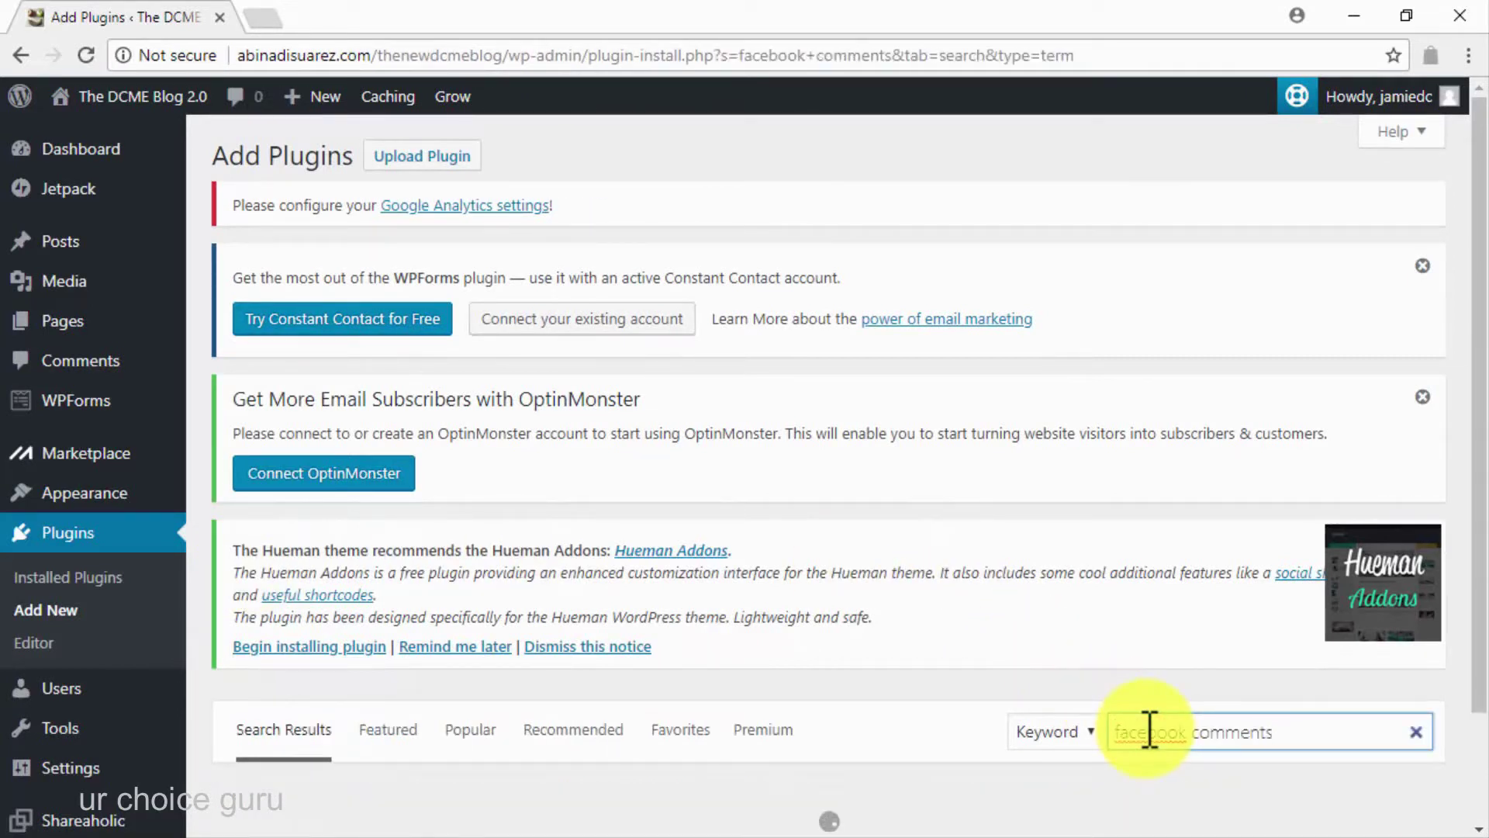
scroll(1147, 731, down, 6)
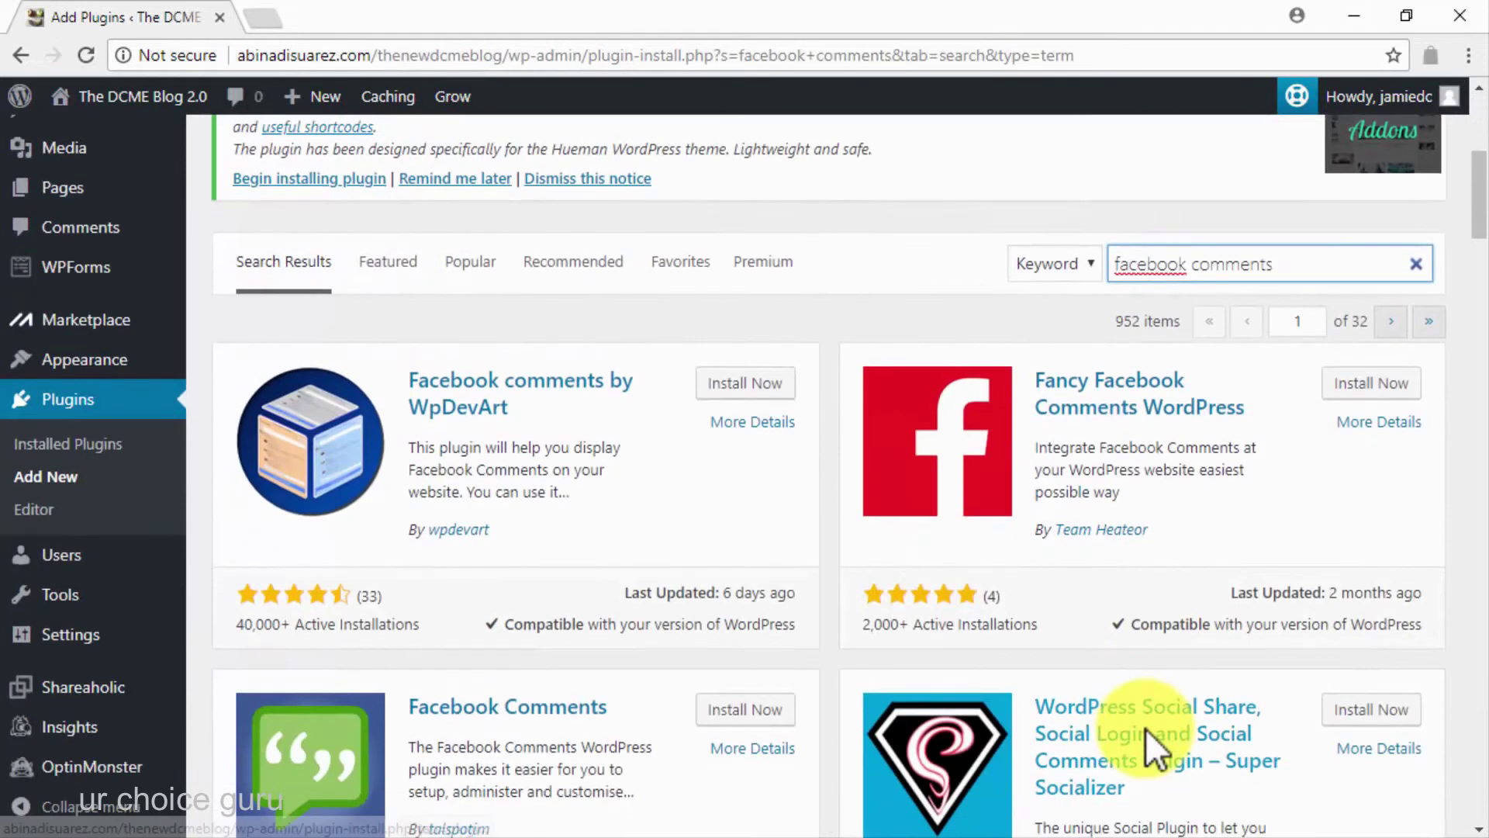
scroll(1148, 749, down, 3)
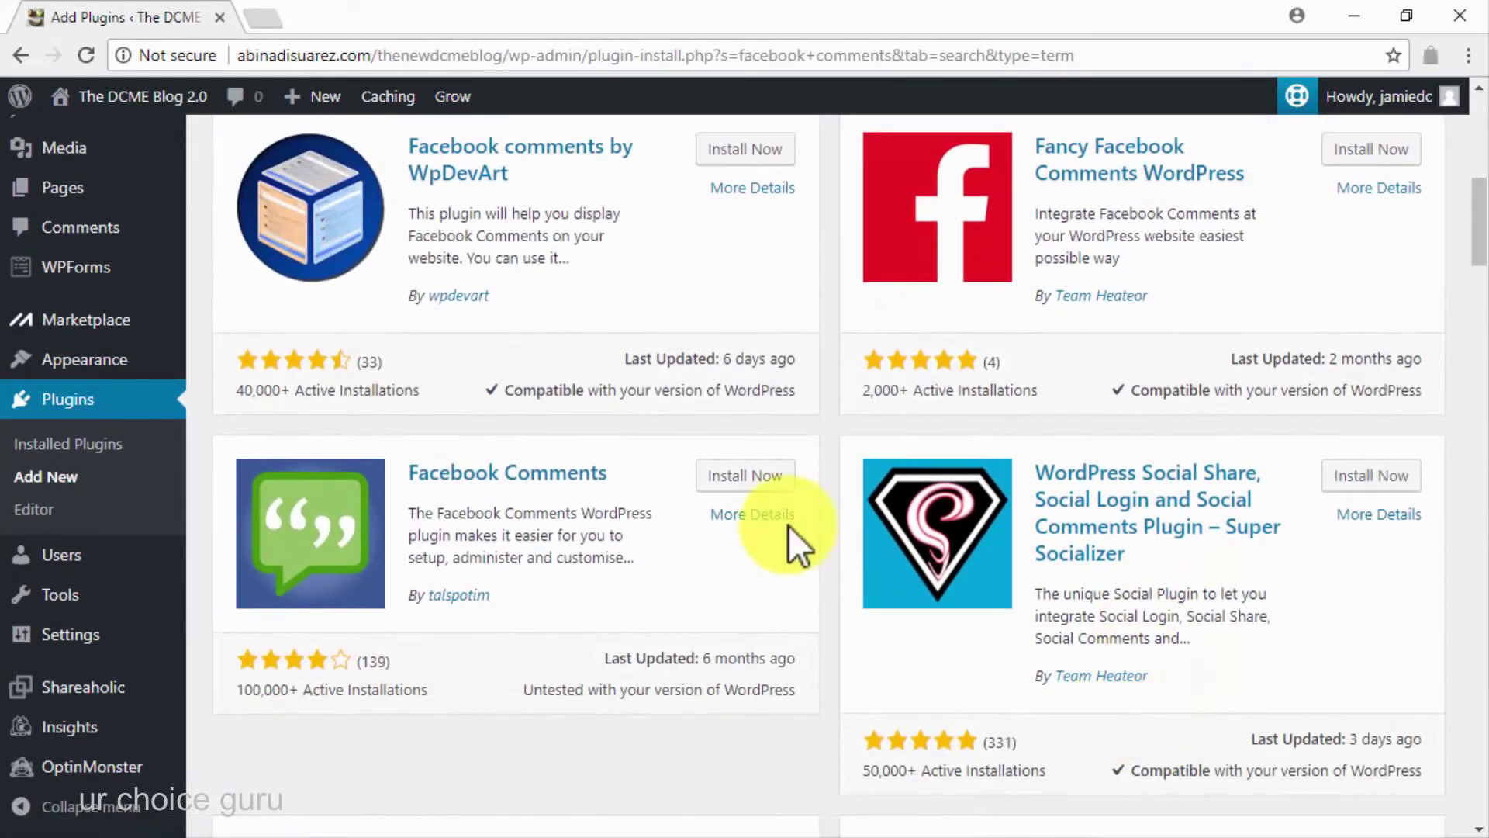
click(760, 487)
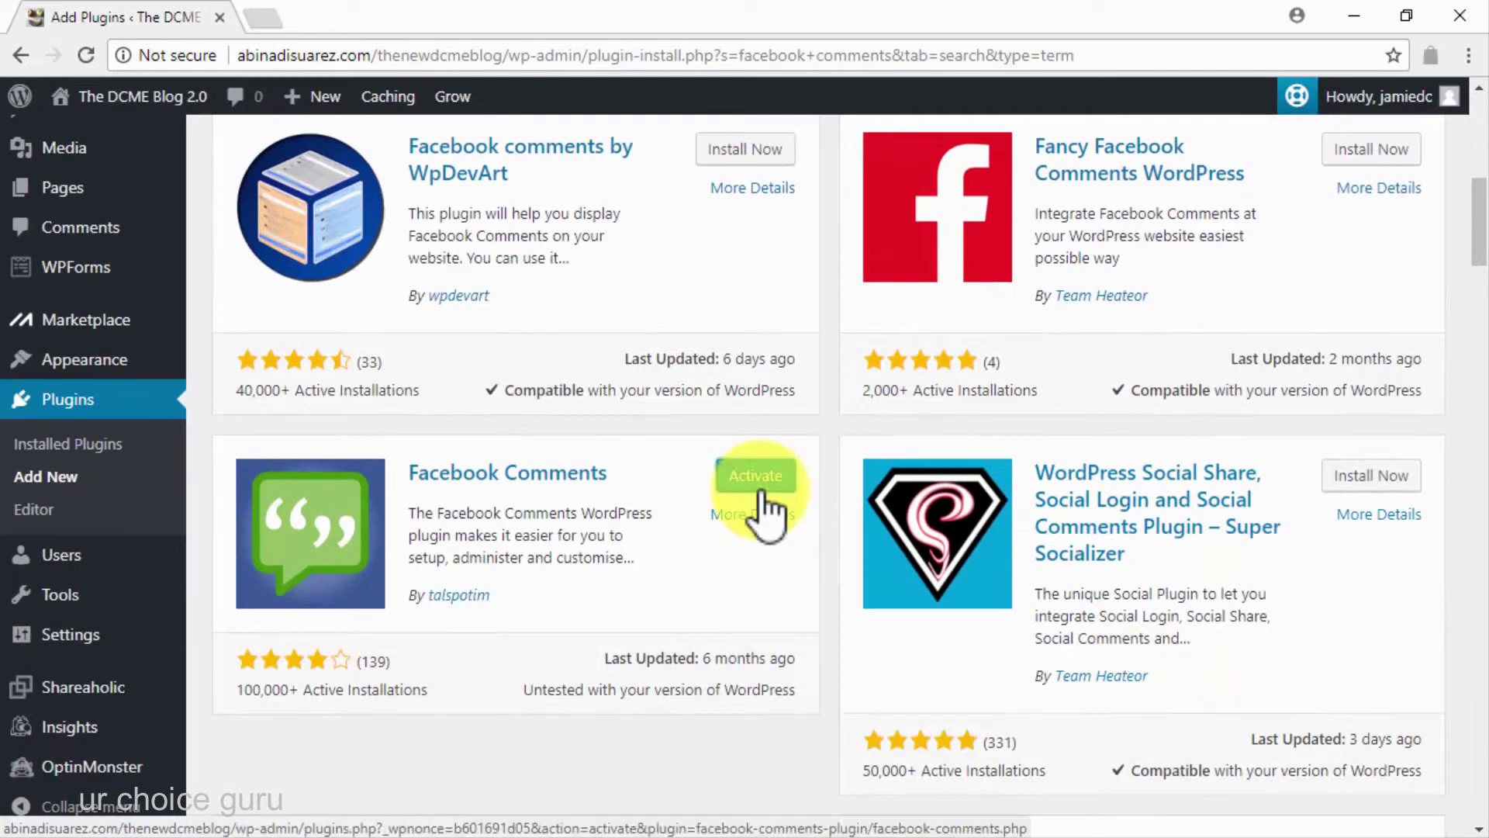
click(762, 496)
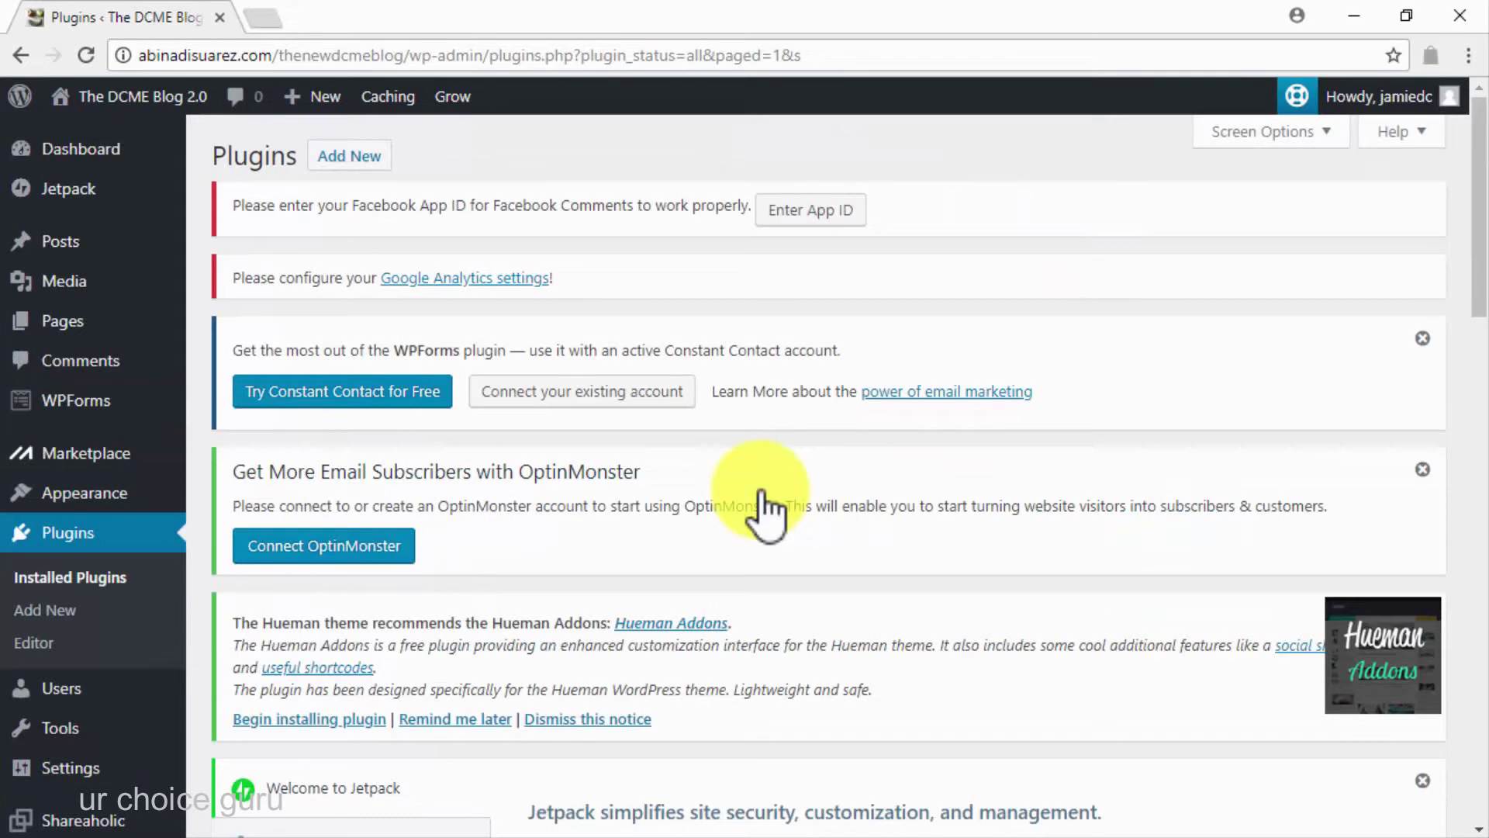
Use Visit Site from the admin bar's site-name menu to view the live blog
mouse_move(133, 100)
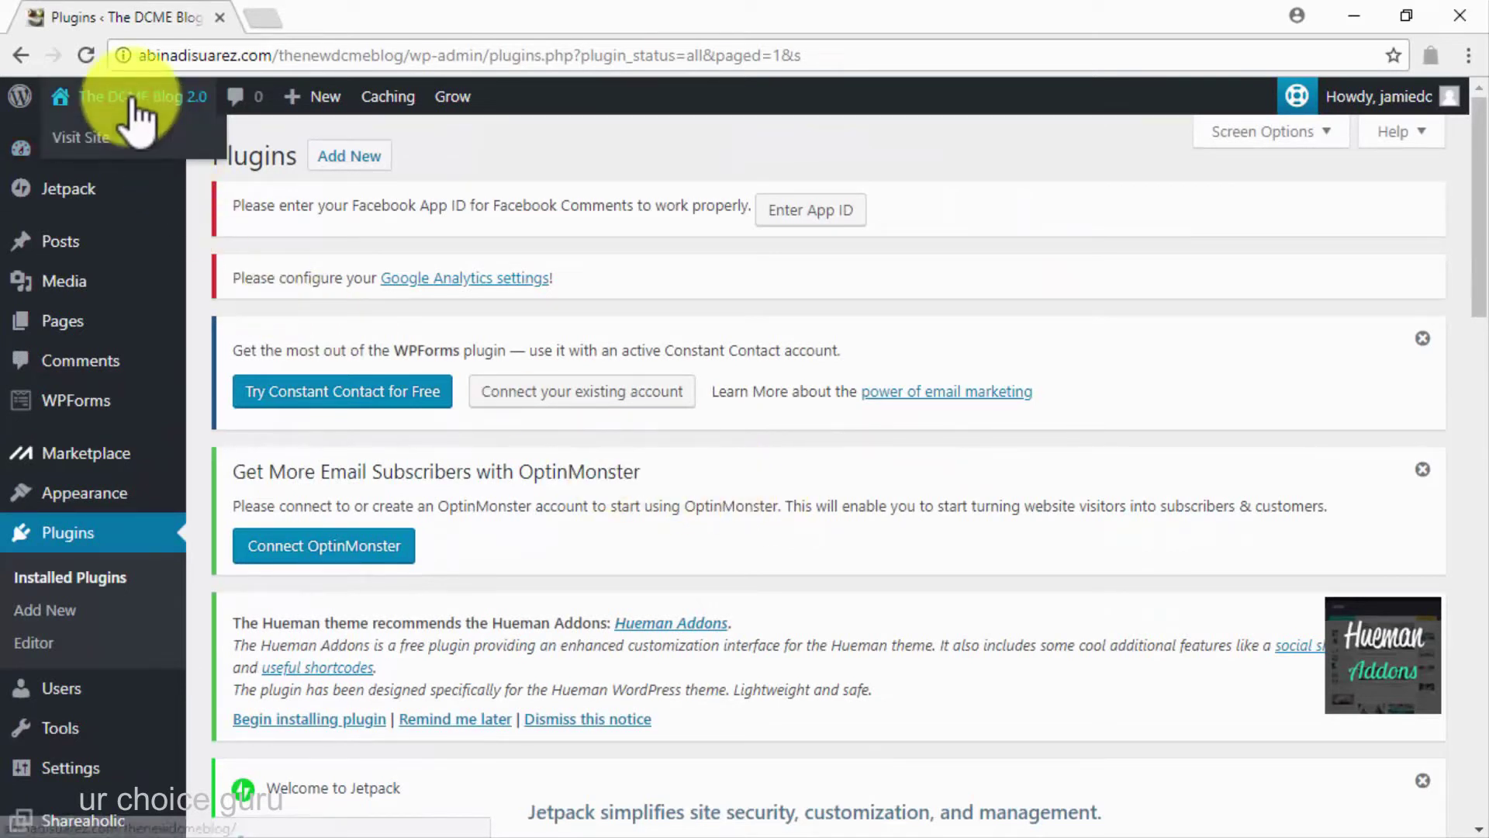
click(147, 137)
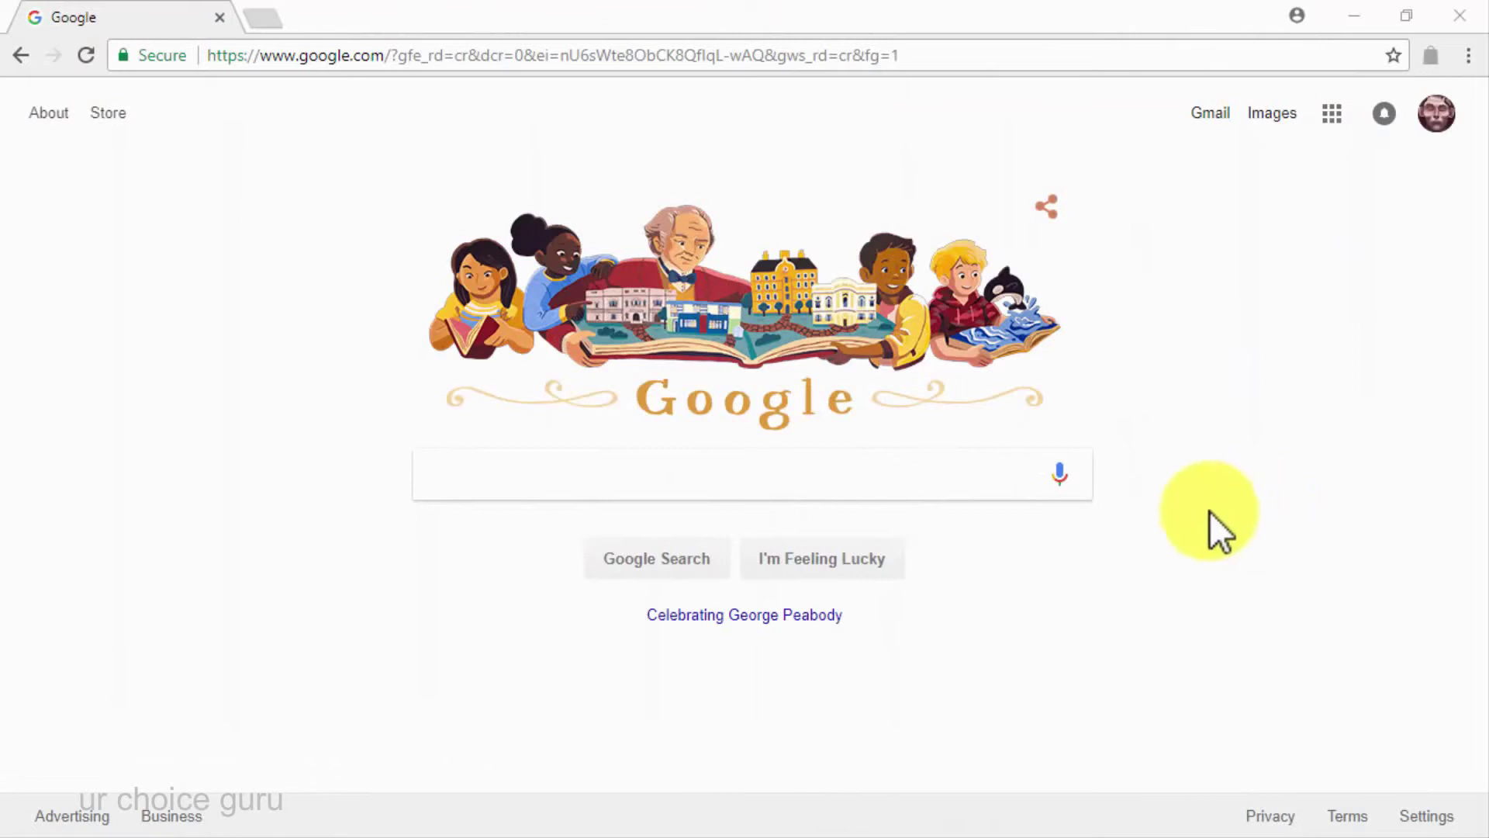
Search Google for 'I need viral marketing ideas' and look through the results
click(939, 484)
text(I need vira)
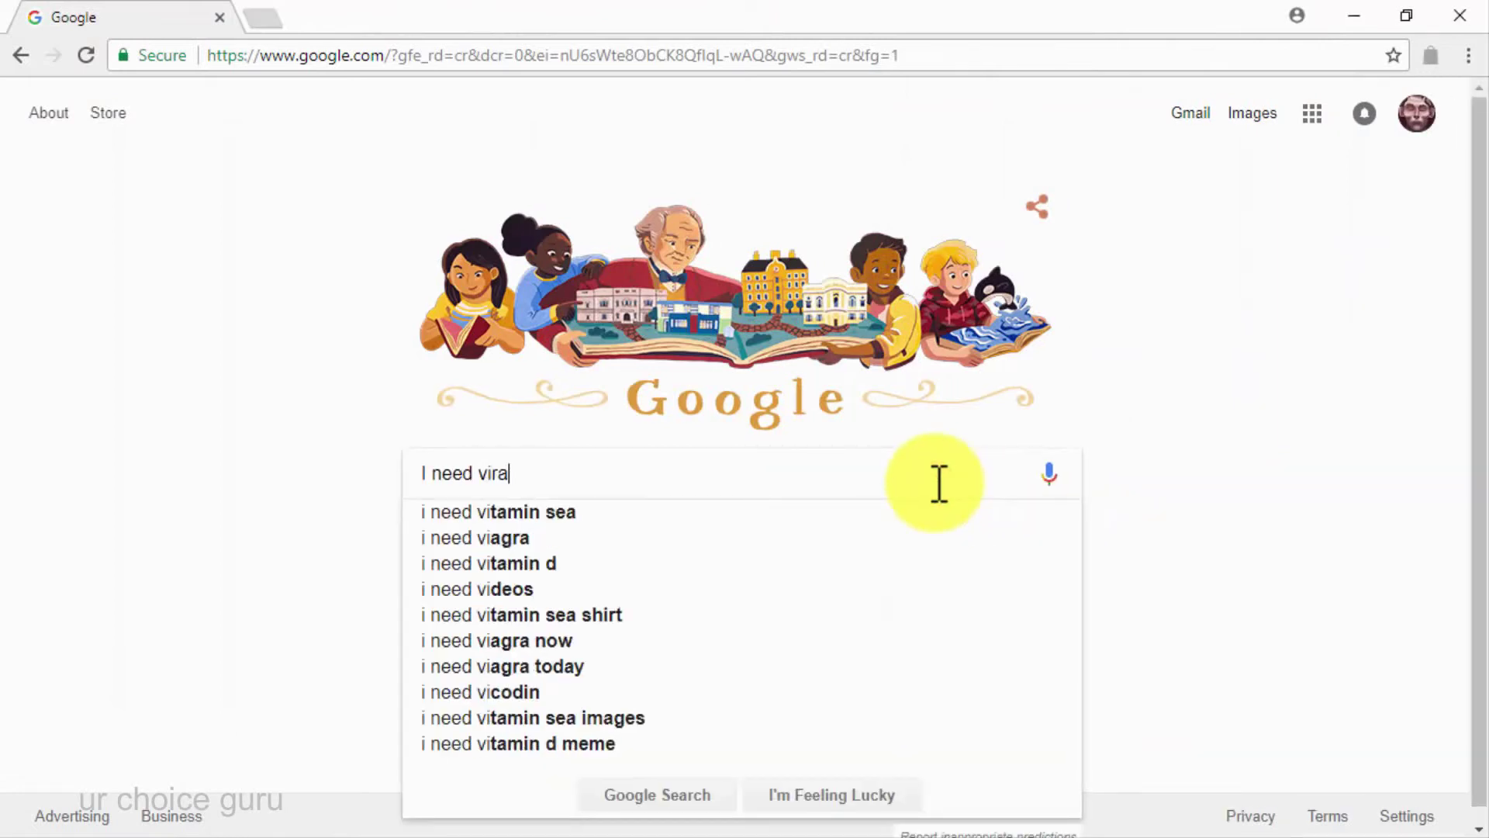
text(l marketing ideas)
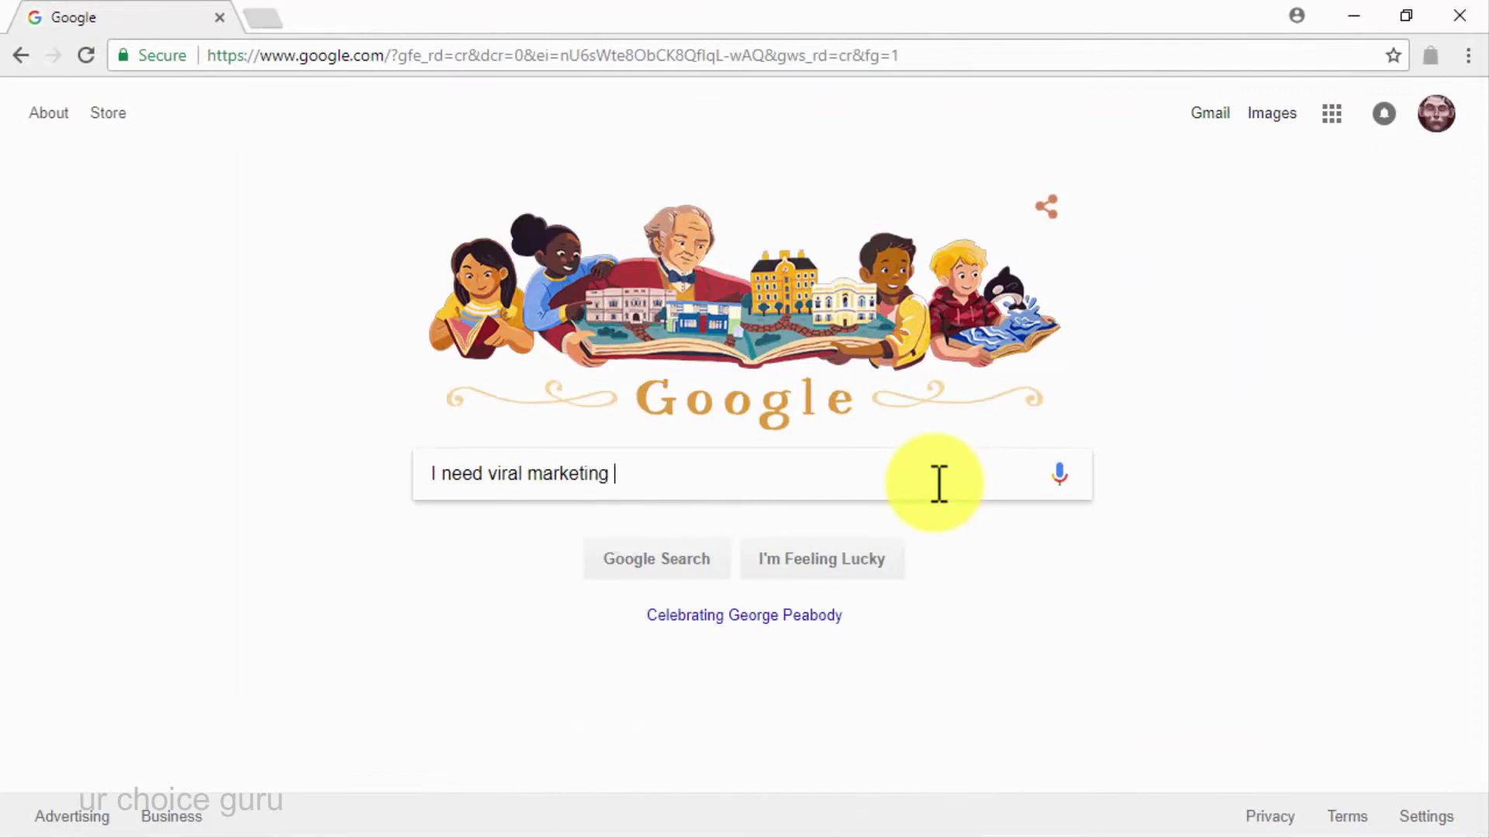
key(Return)
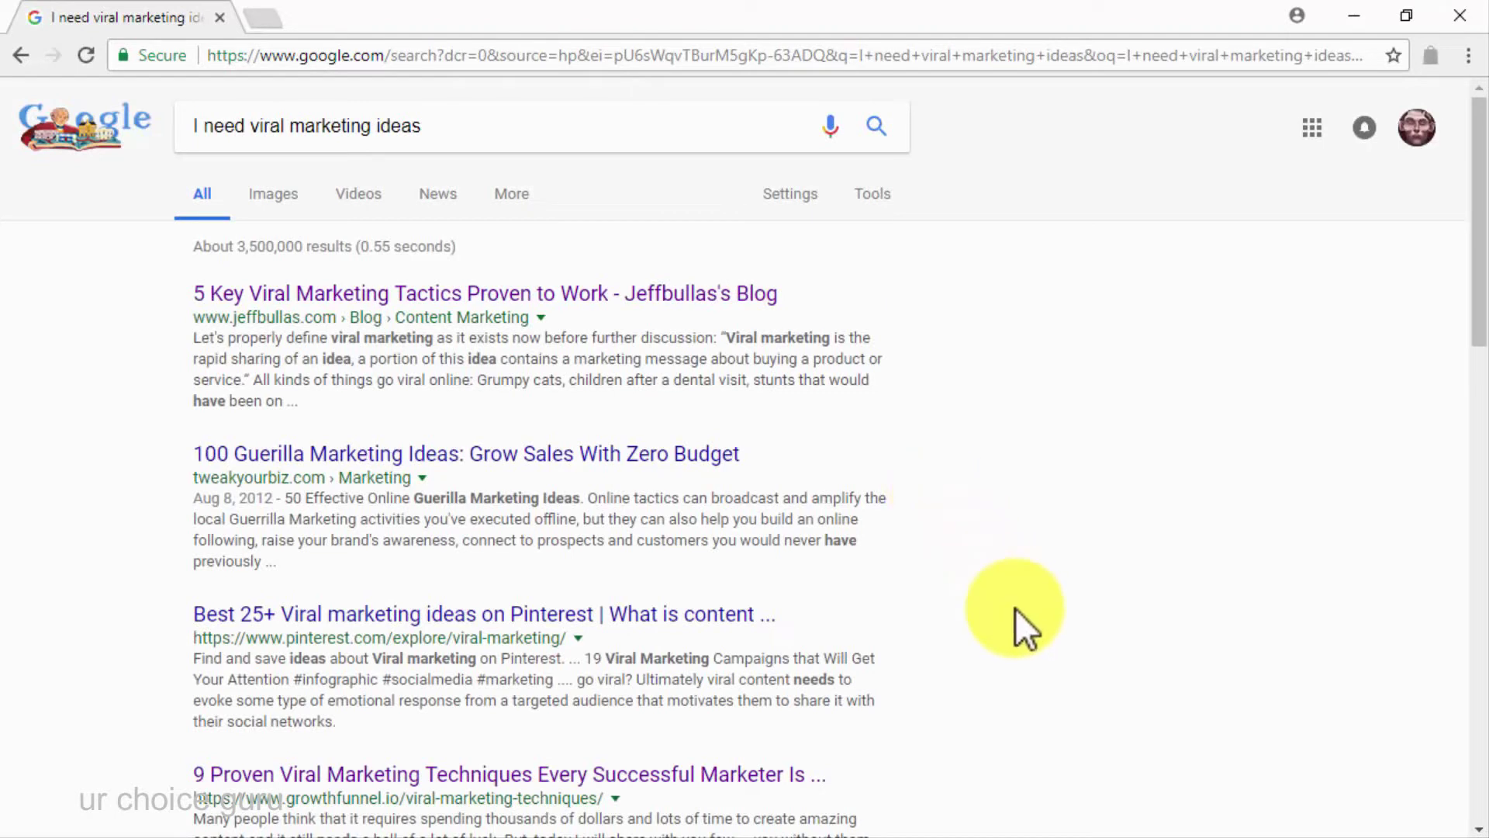
scroll(1017, 608, down, 3)
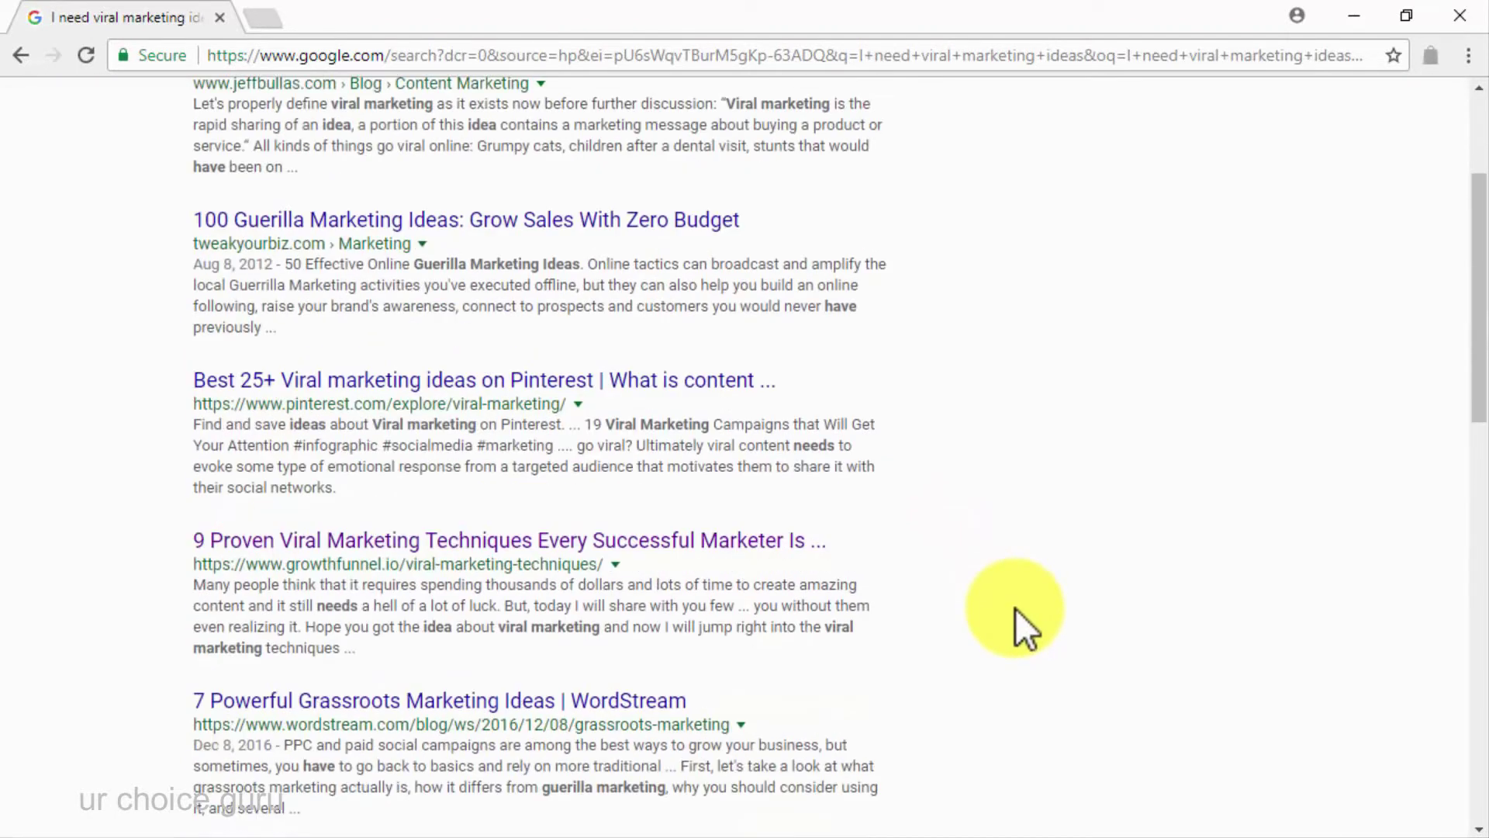
scroll(1016, 608, down, 5)
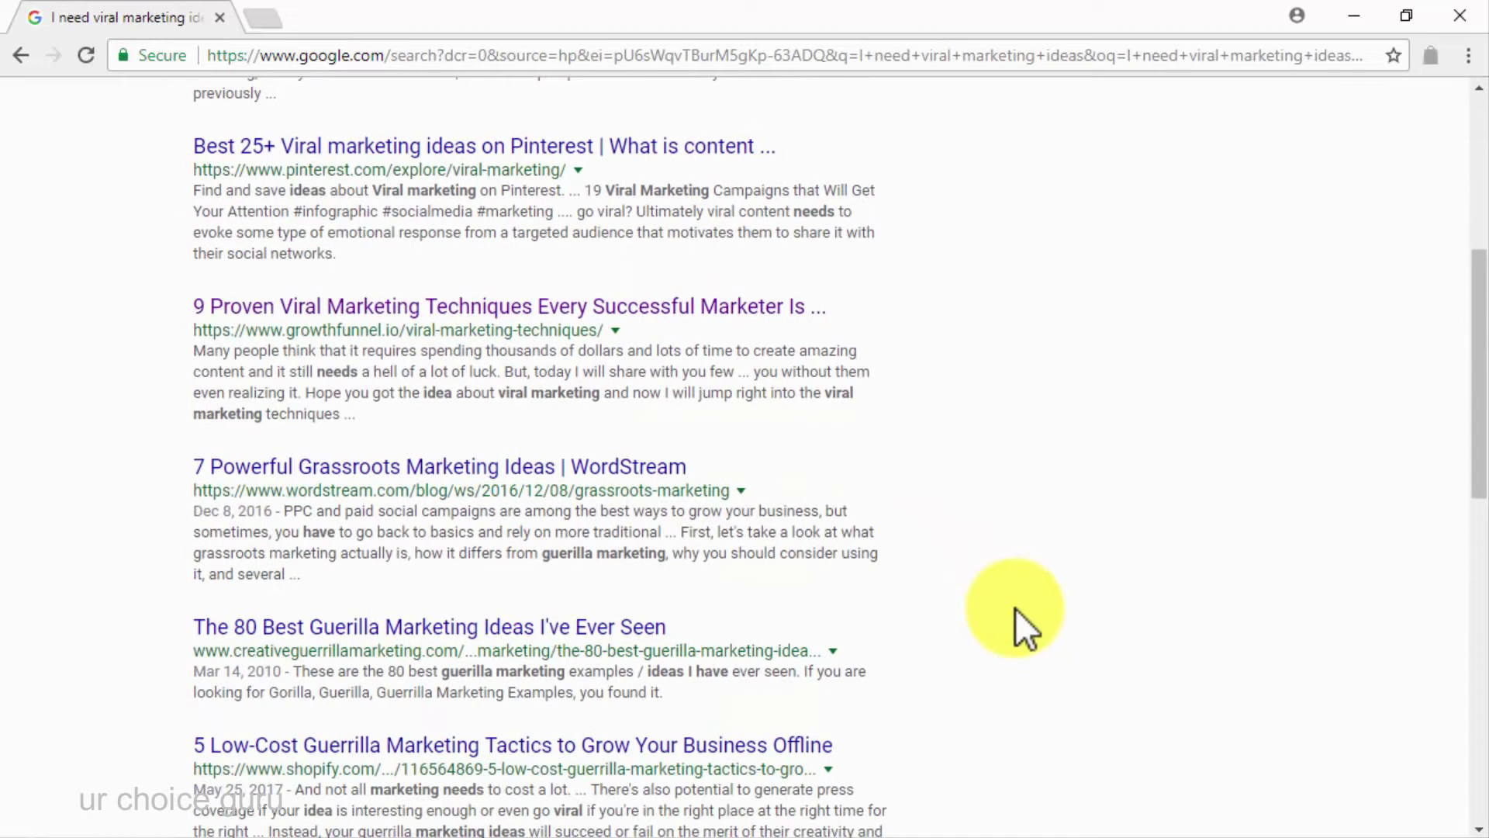
scroll(1016, 608, down, 6)
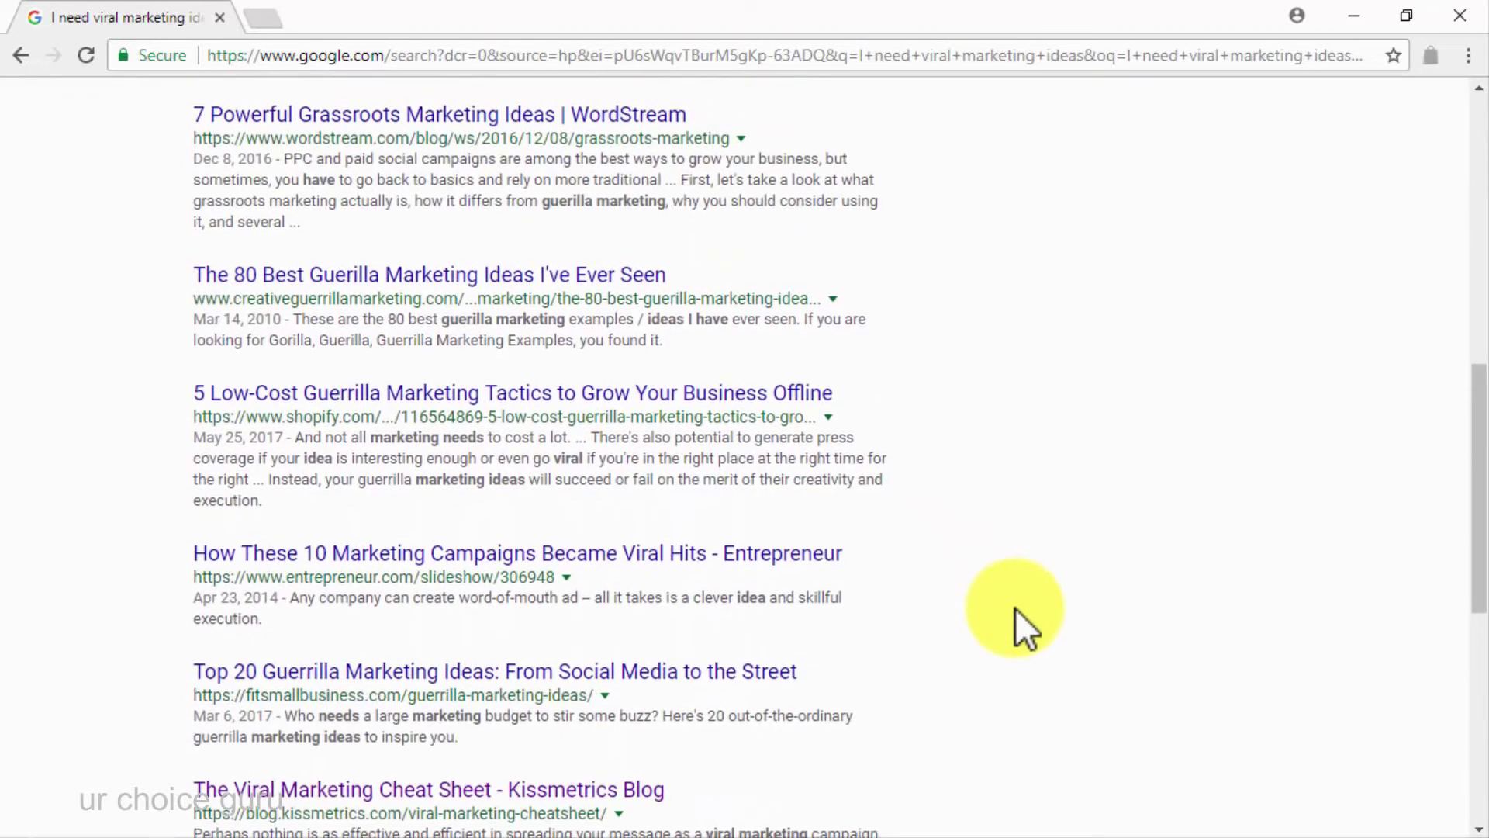
scroll(1016, 608, up, 14)
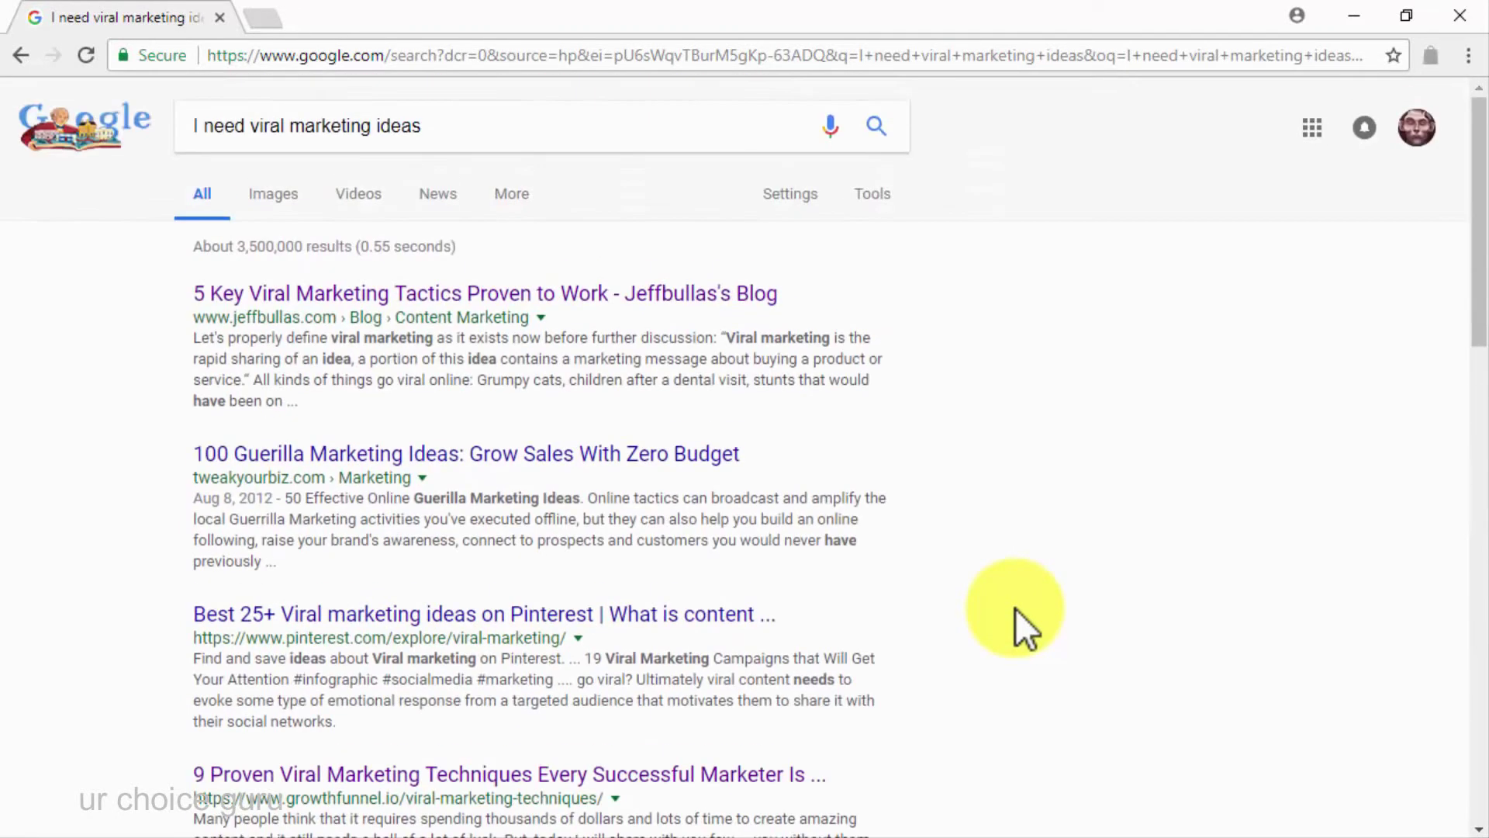
Change the query to 'where to get viral marketing ideas' and search again
click(650, 137)
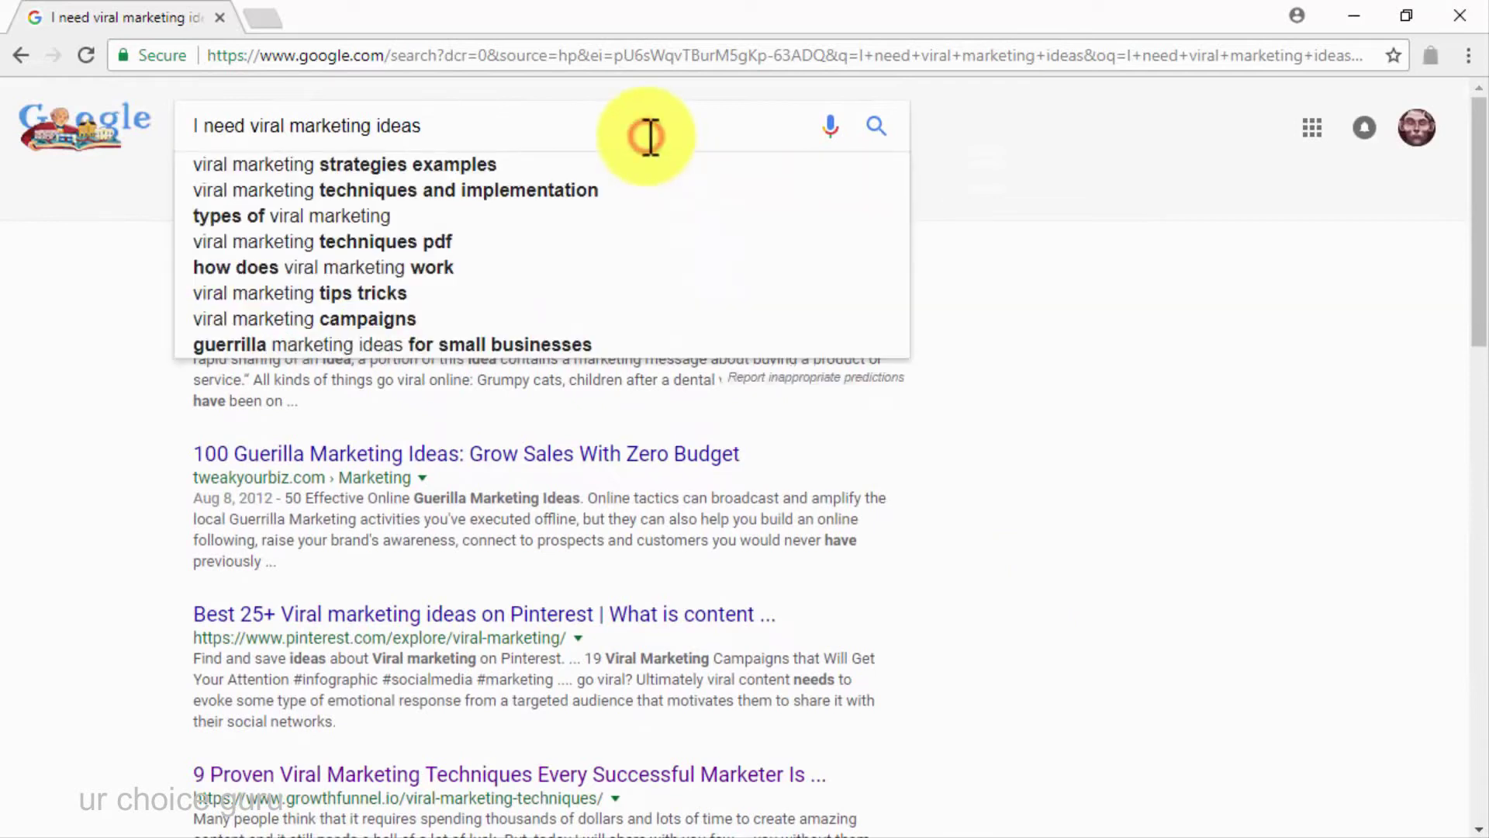
key(Left)
key(Left)
key(Left)
key(Left)
key(Left)
key(Left)
key(Left)
key(Left)
key(Left)
key(Left)
key(Left)
key(Left)
key(Left)
key(Left)
key(Left)
key(Left)
key(Left)
key(Left)
key(Left)
key(Left)
key(BackSpace)
key(BackSpace)
key(BackSpace)
key(BackSpace)
key(BackSpace)
key(BackSpace)
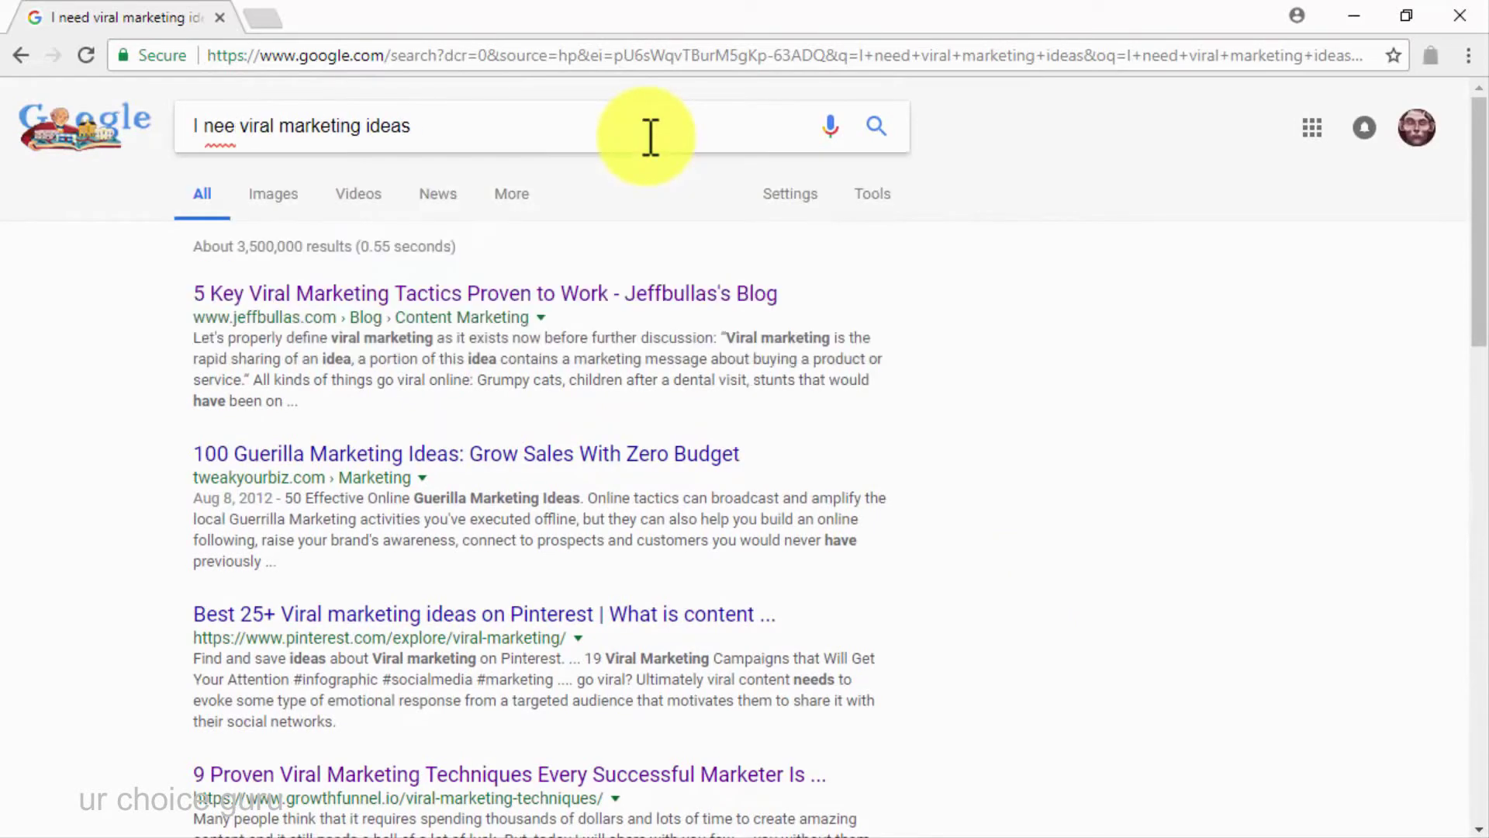
text(where to g)
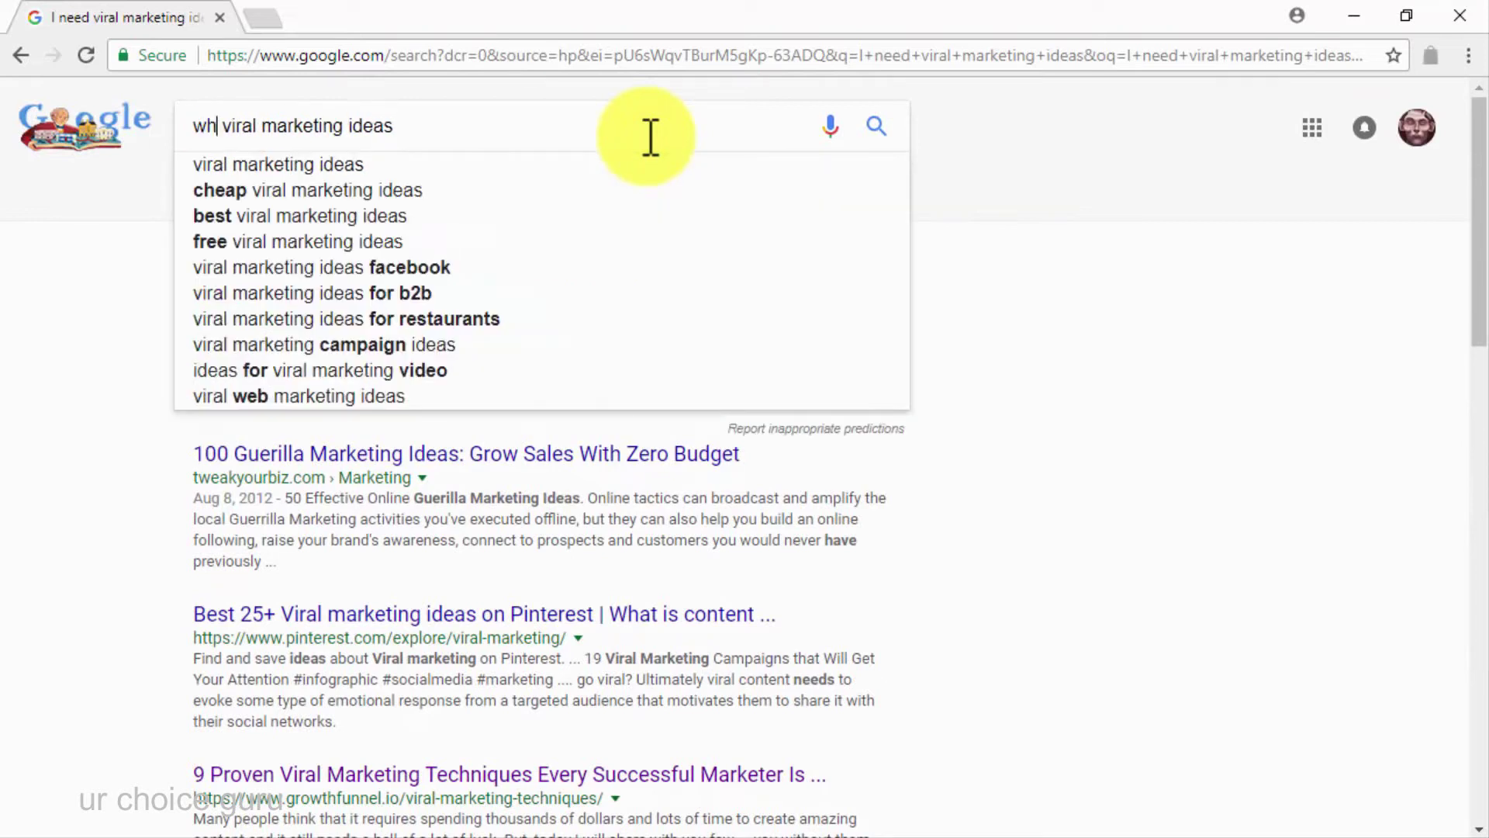
text(et)
key(Return)
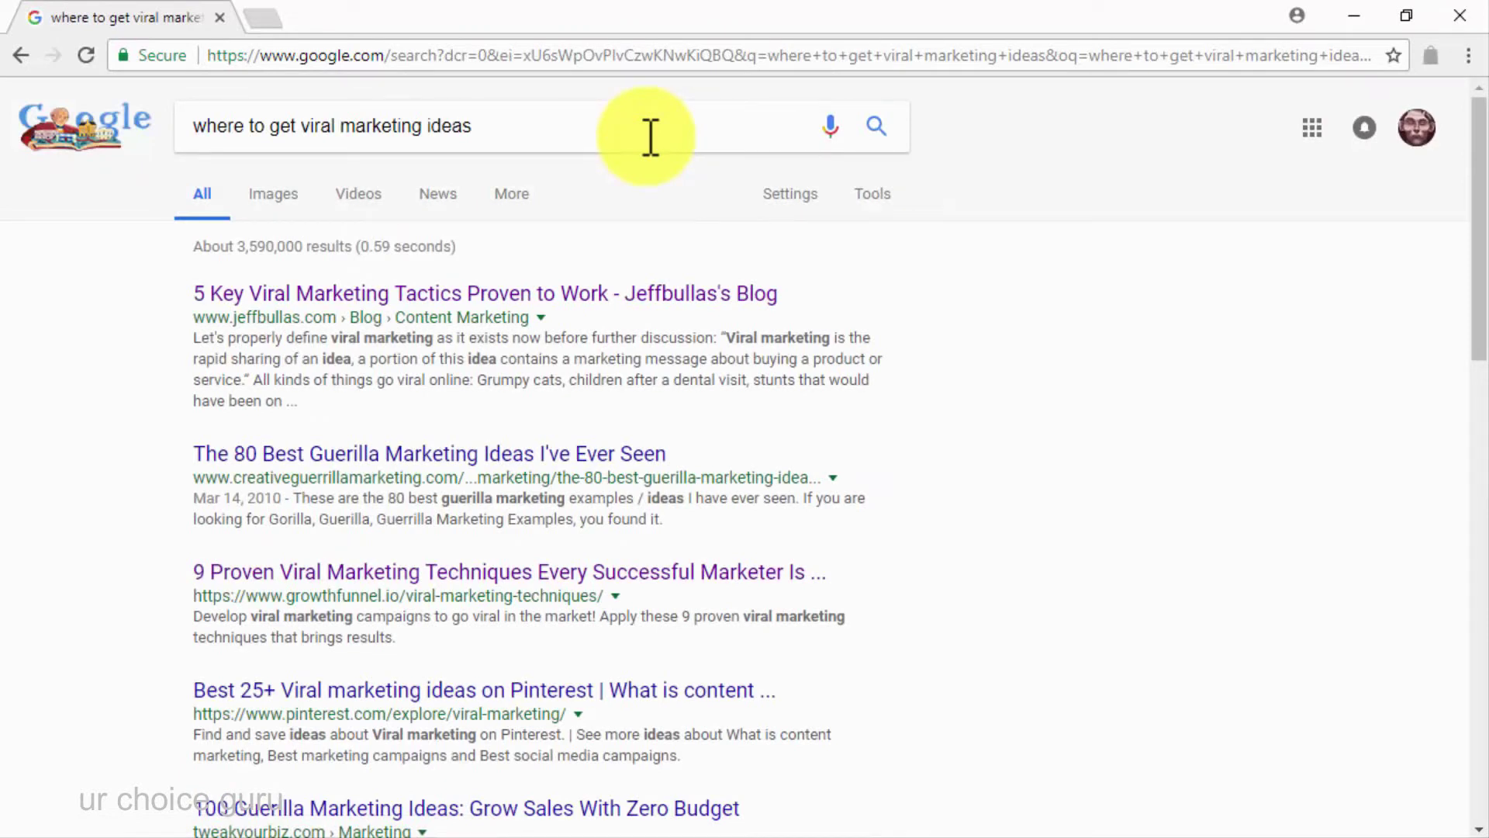
scroll(1026, 567, down, 4)
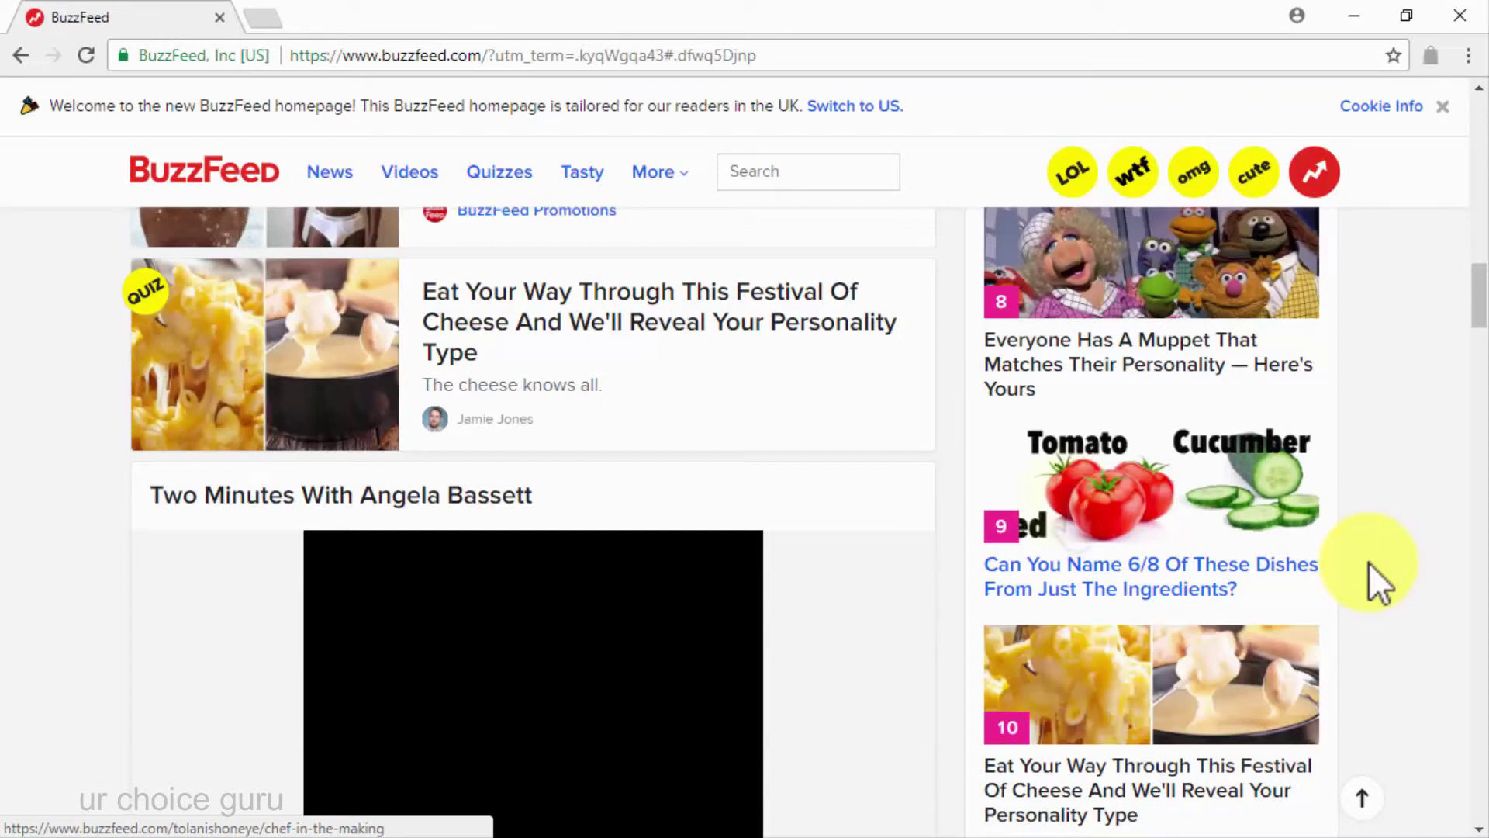
Open BuzzFeed's Trending section and scroll through the trending posts
click(1314, 173)
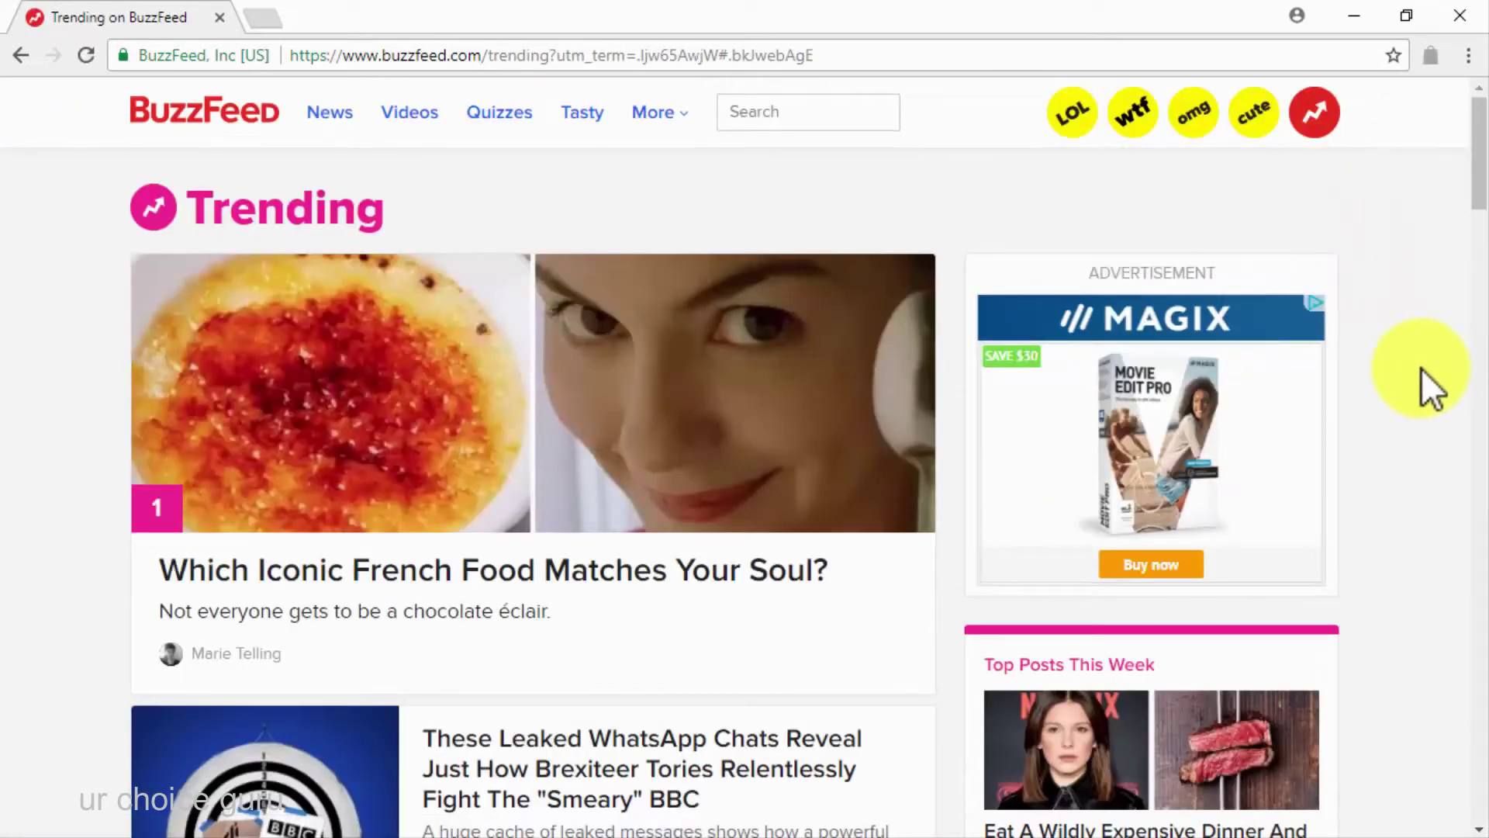
scroll(1421, 368, down, 2)
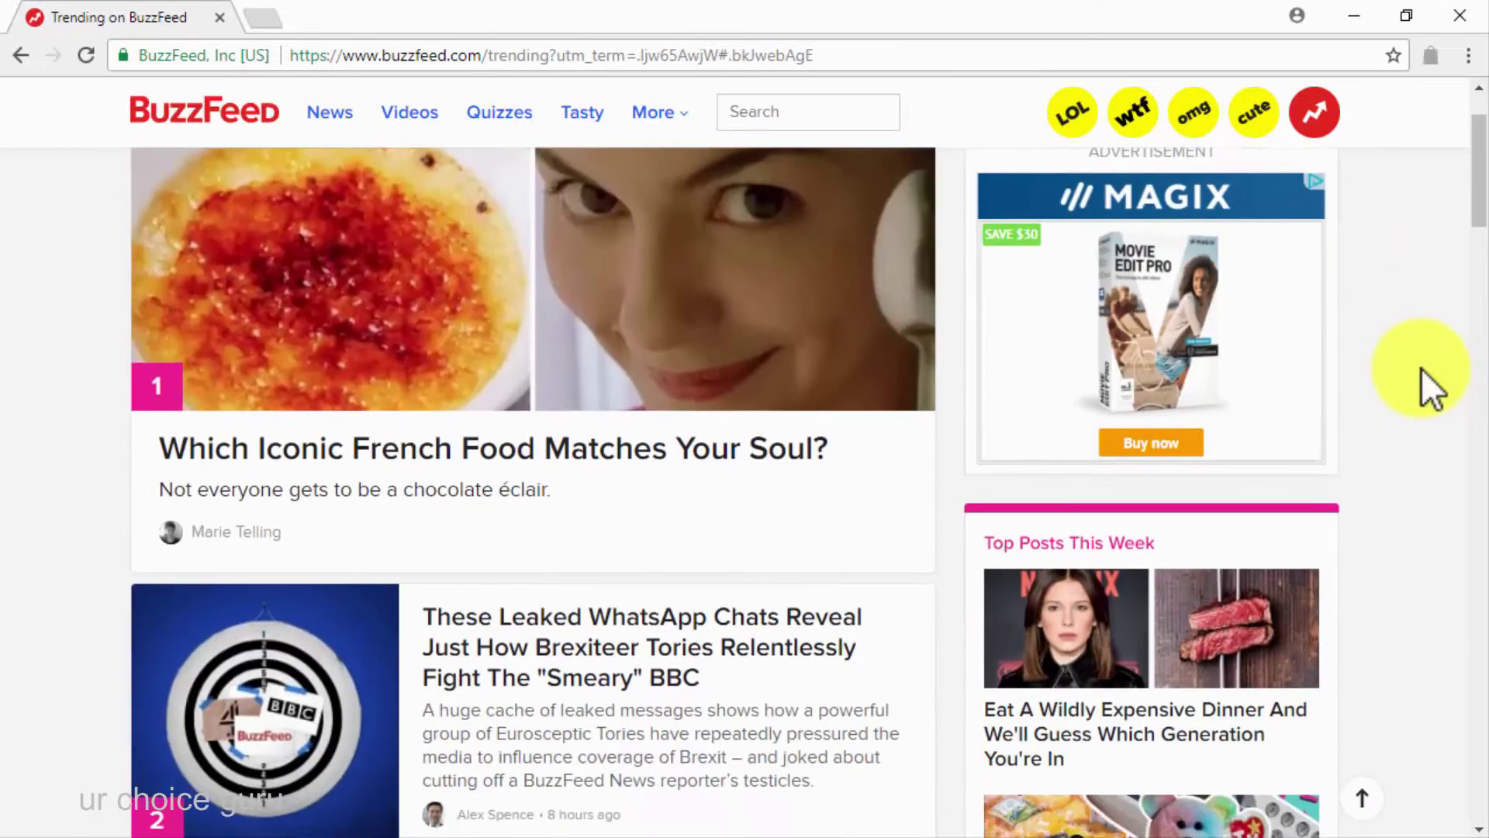
scroll(1421, 368, down, 5)
scroll(1422, 368, up, 7)
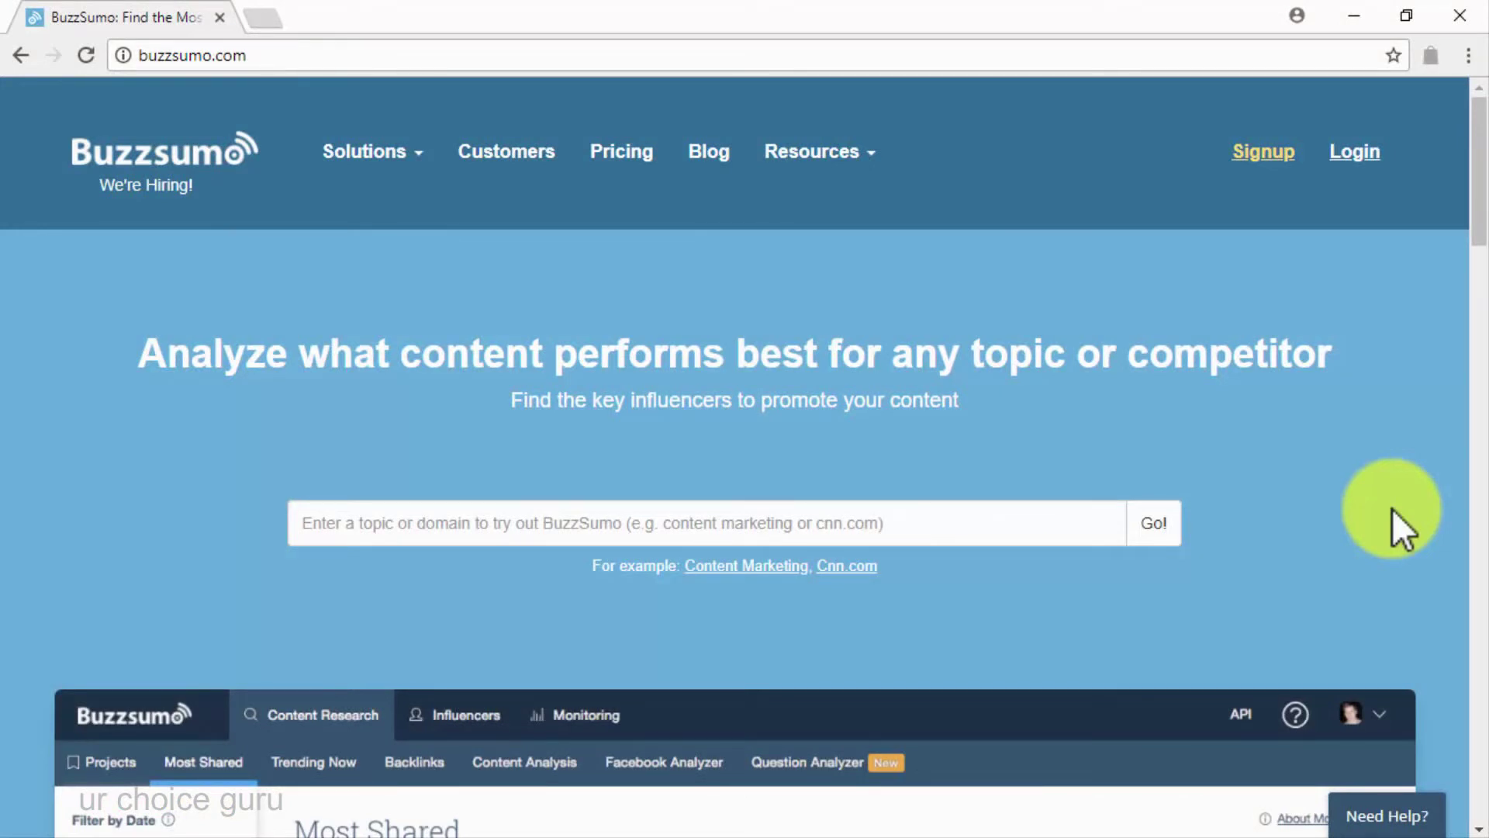
Search BuzzSumo for 'diabetes care' and scroll through the Most Shared articles
click(818, 539)
text(d)
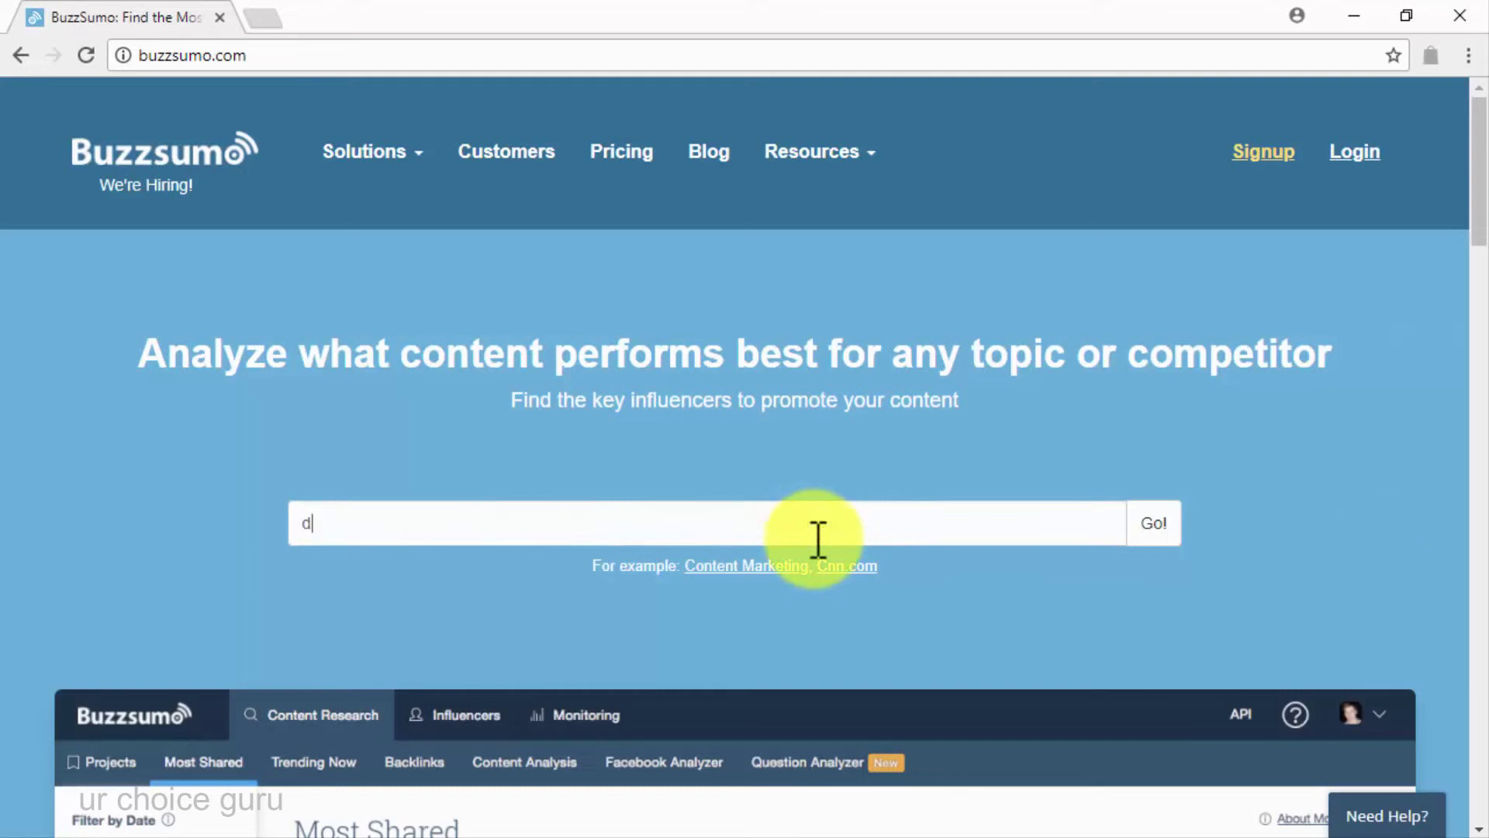
text(iabetes)
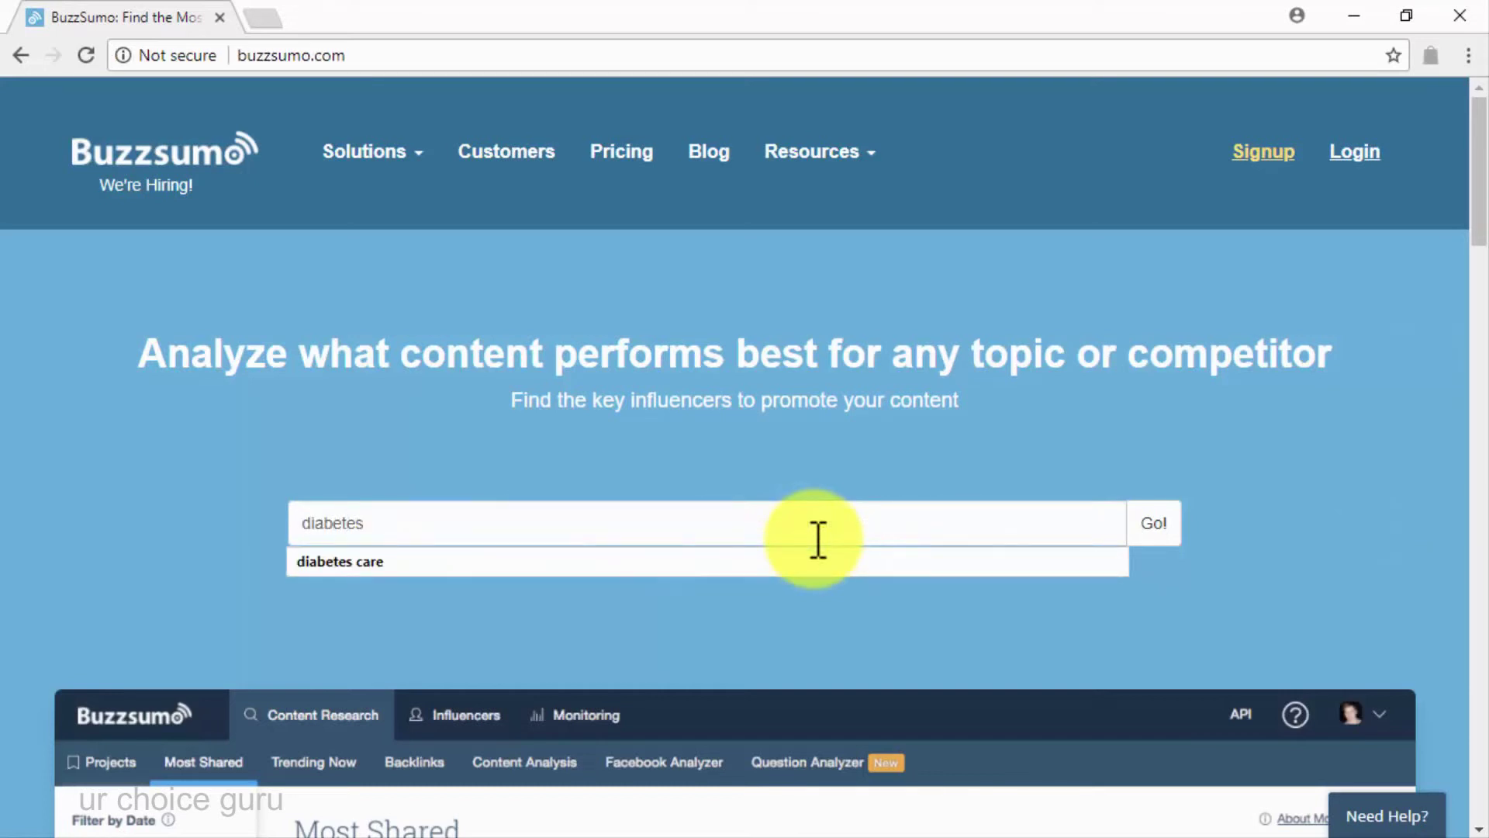
key(Return)
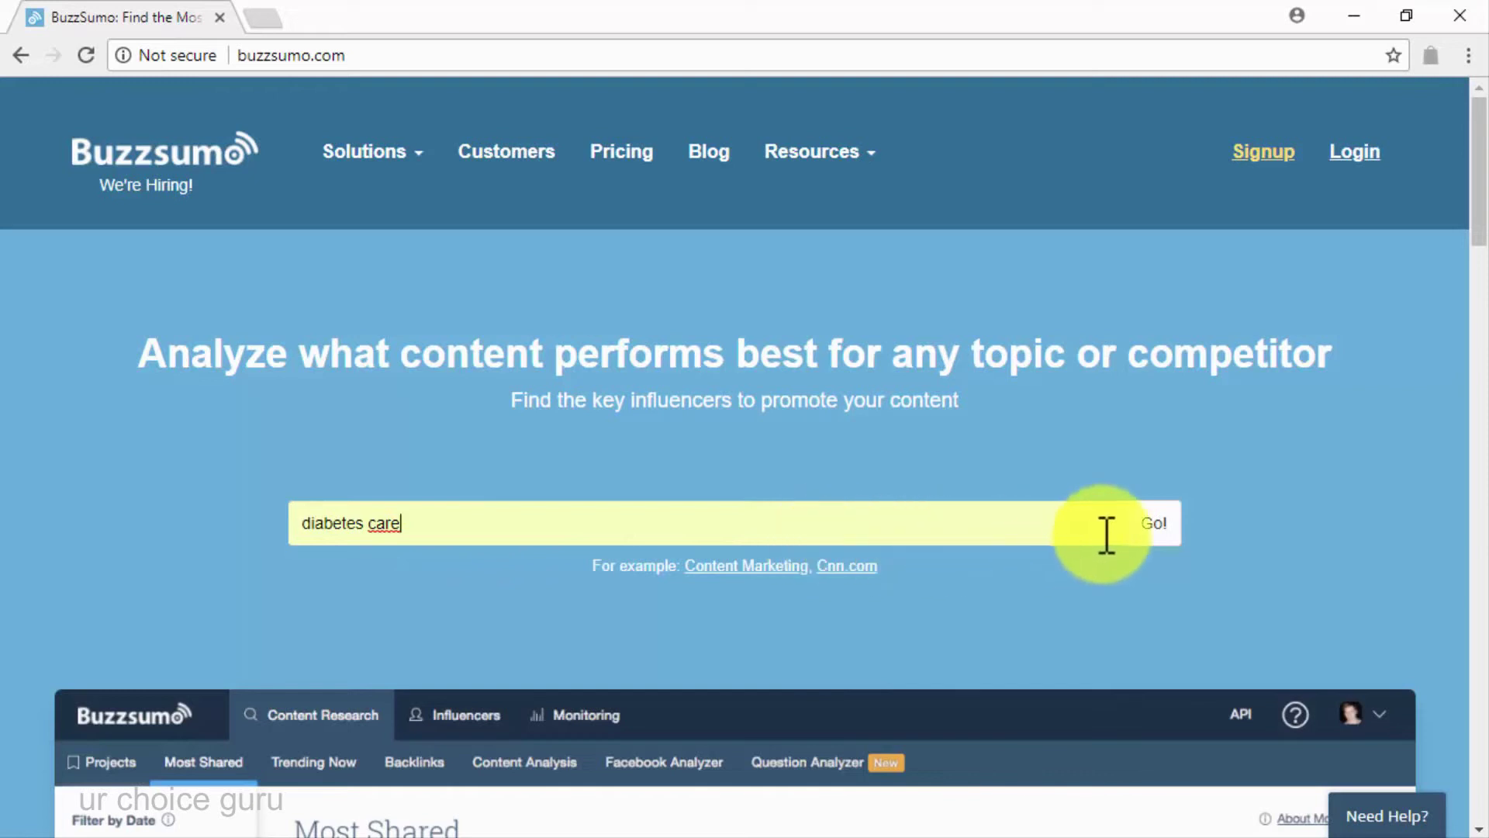
click(1148, 529)
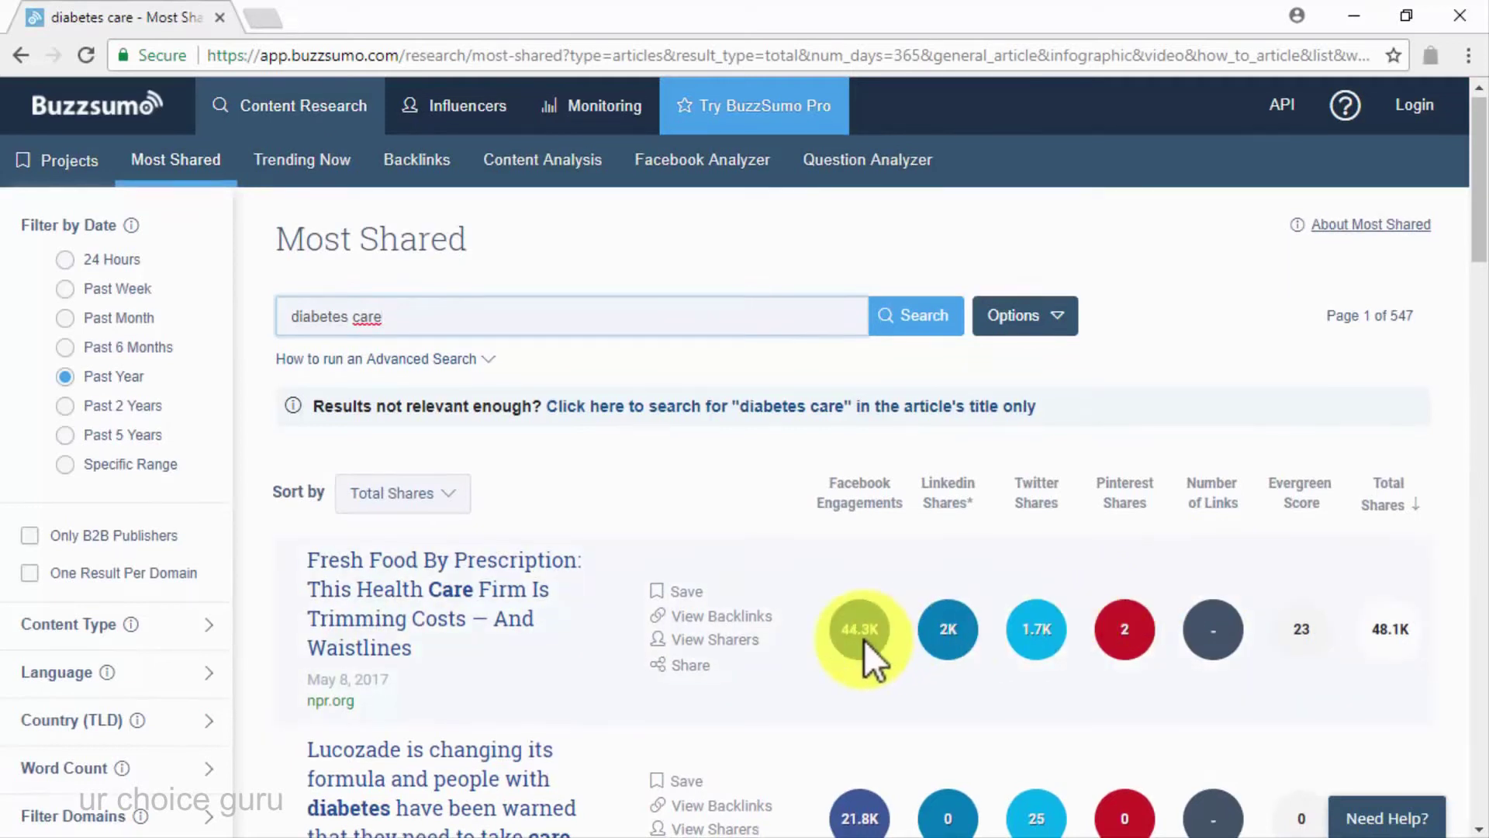
scroll(864, 640, down, 1)
scroll(864, 640, down, 2)
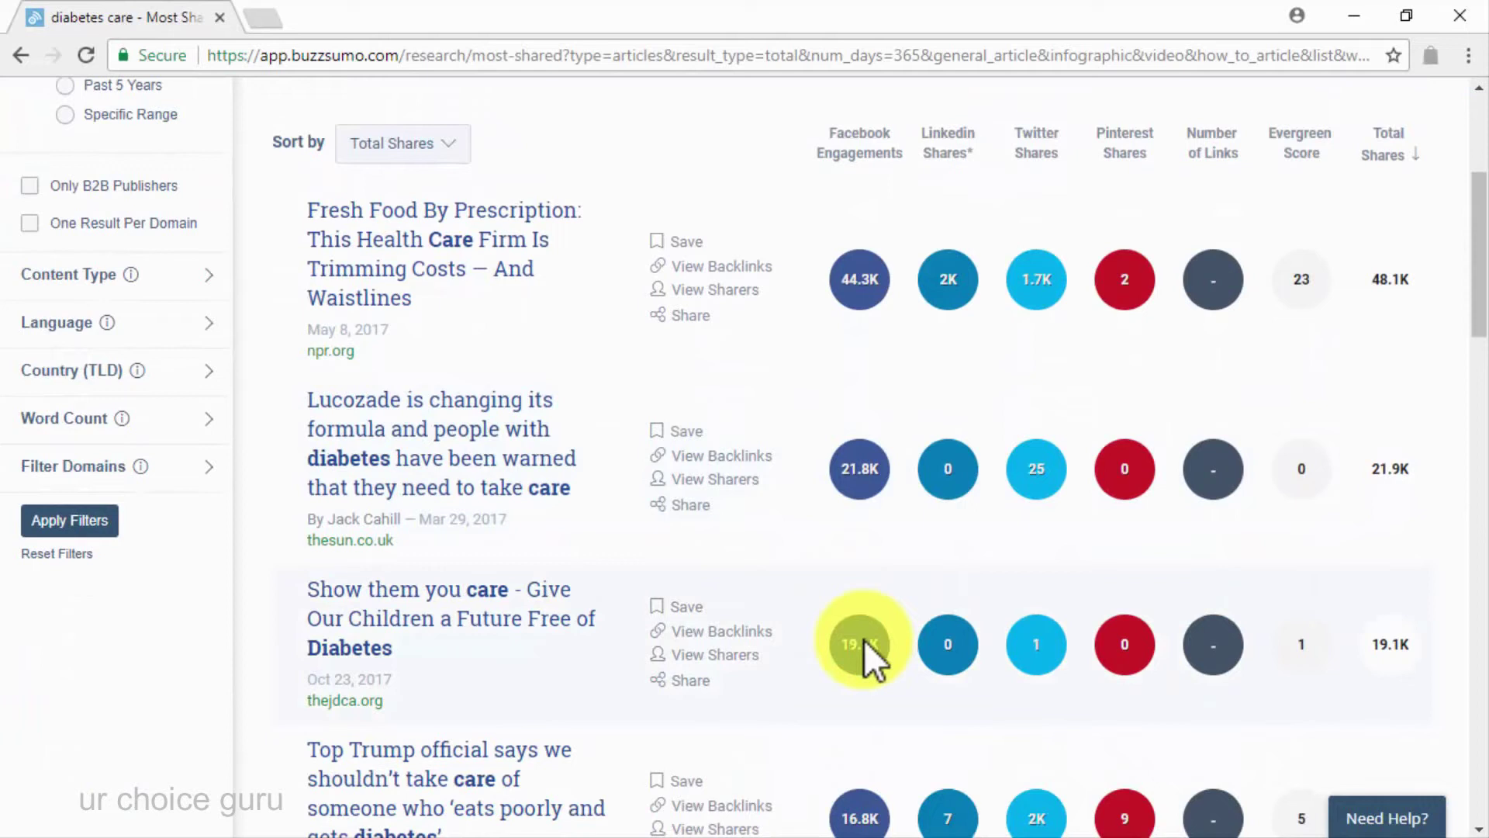
scroll(865, 640, down, 2)
scroll(864, 640, down, 1)
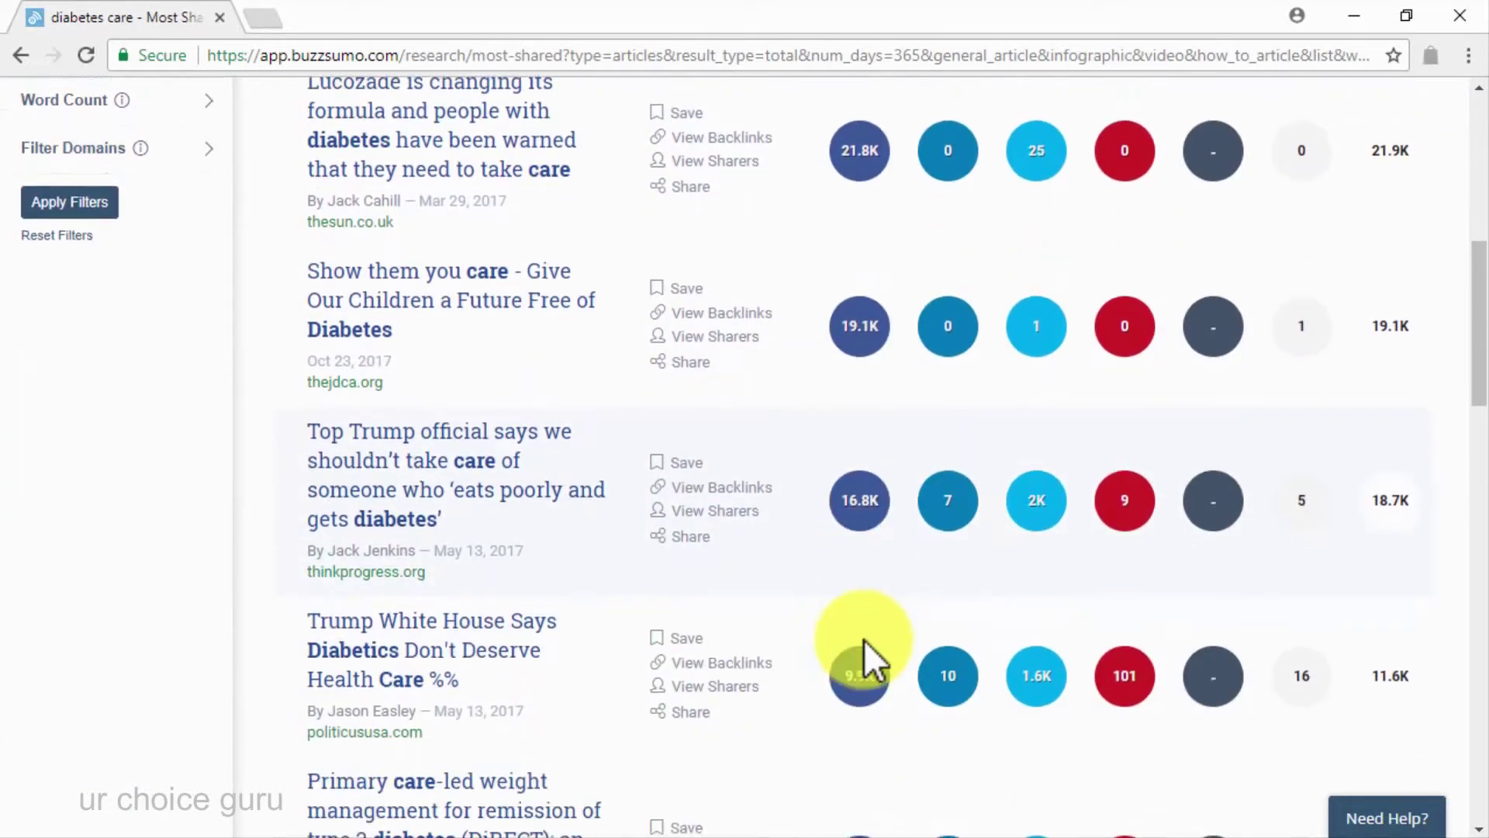
scroll(864, 640, down, 1)
scroll(864, 640, down, 1)
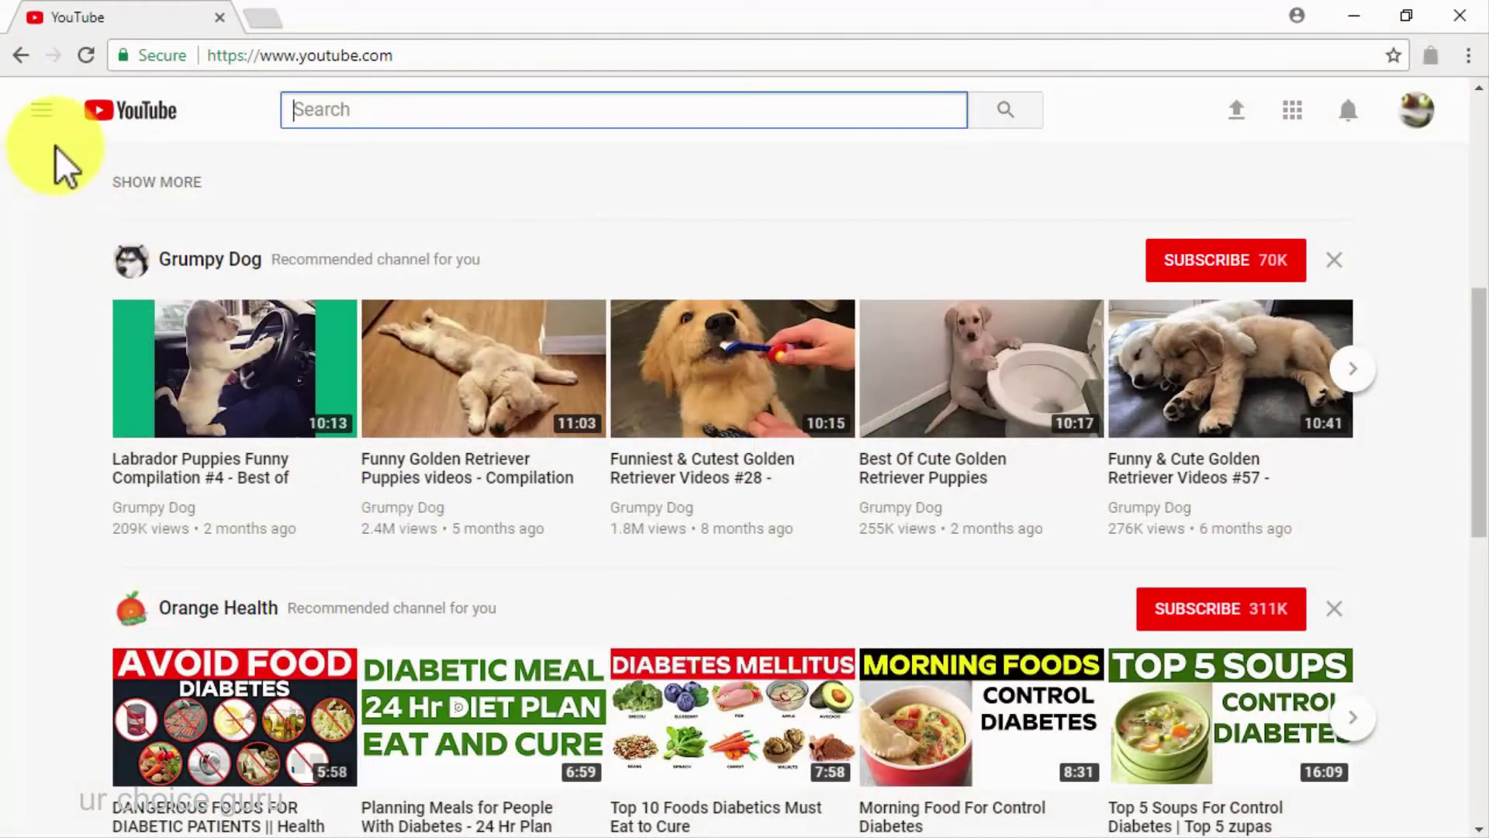
Show YouTube's Trending video feed from the guide sidebar
click(42, 113)
click(107, 228)
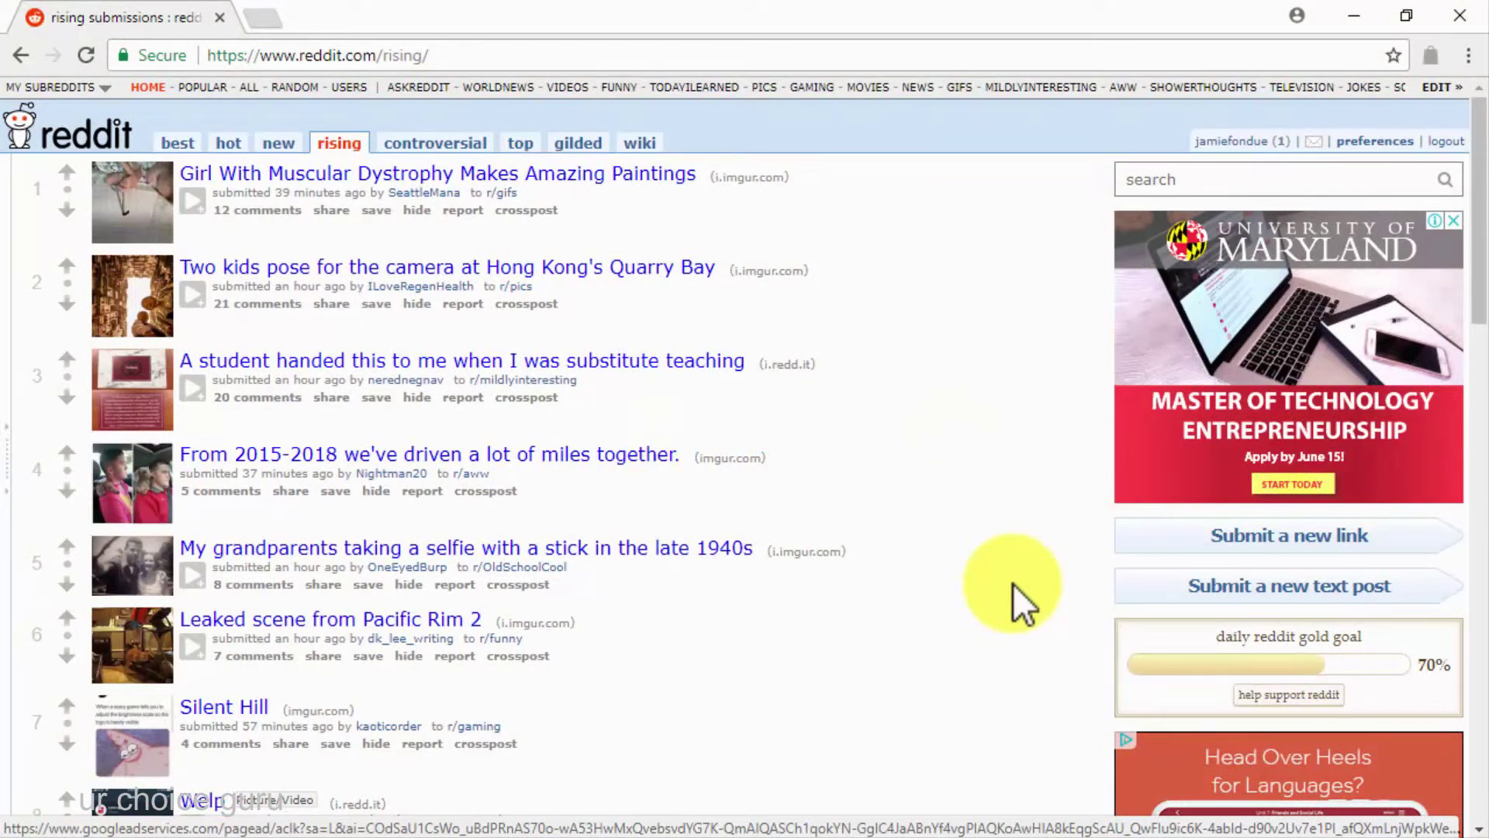
View the grandparents selfie post, return to rising, then open the Pacific Rim 2 leaked scene
click(688, 544)
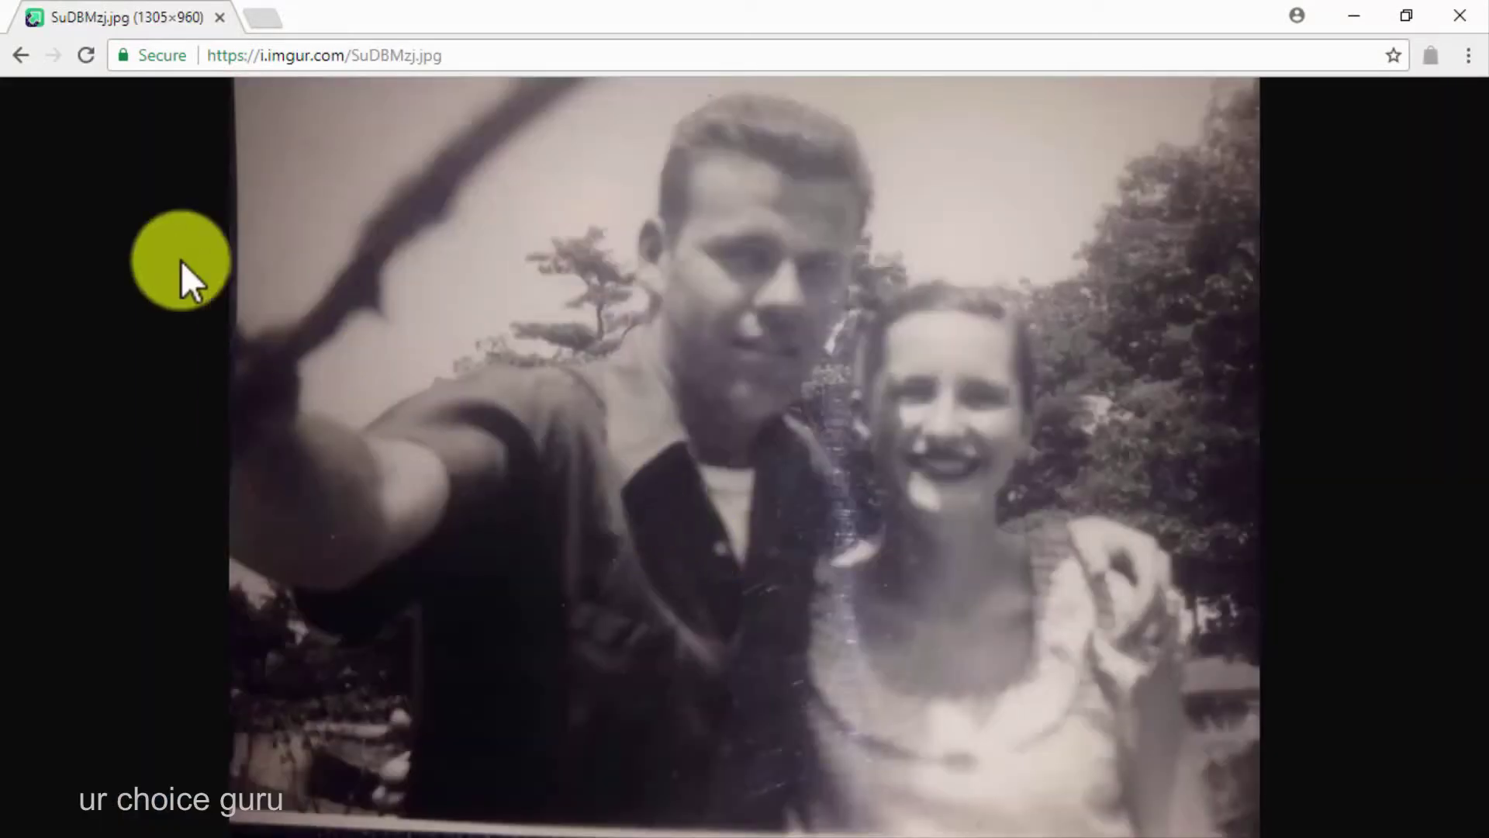
click(11, 64)
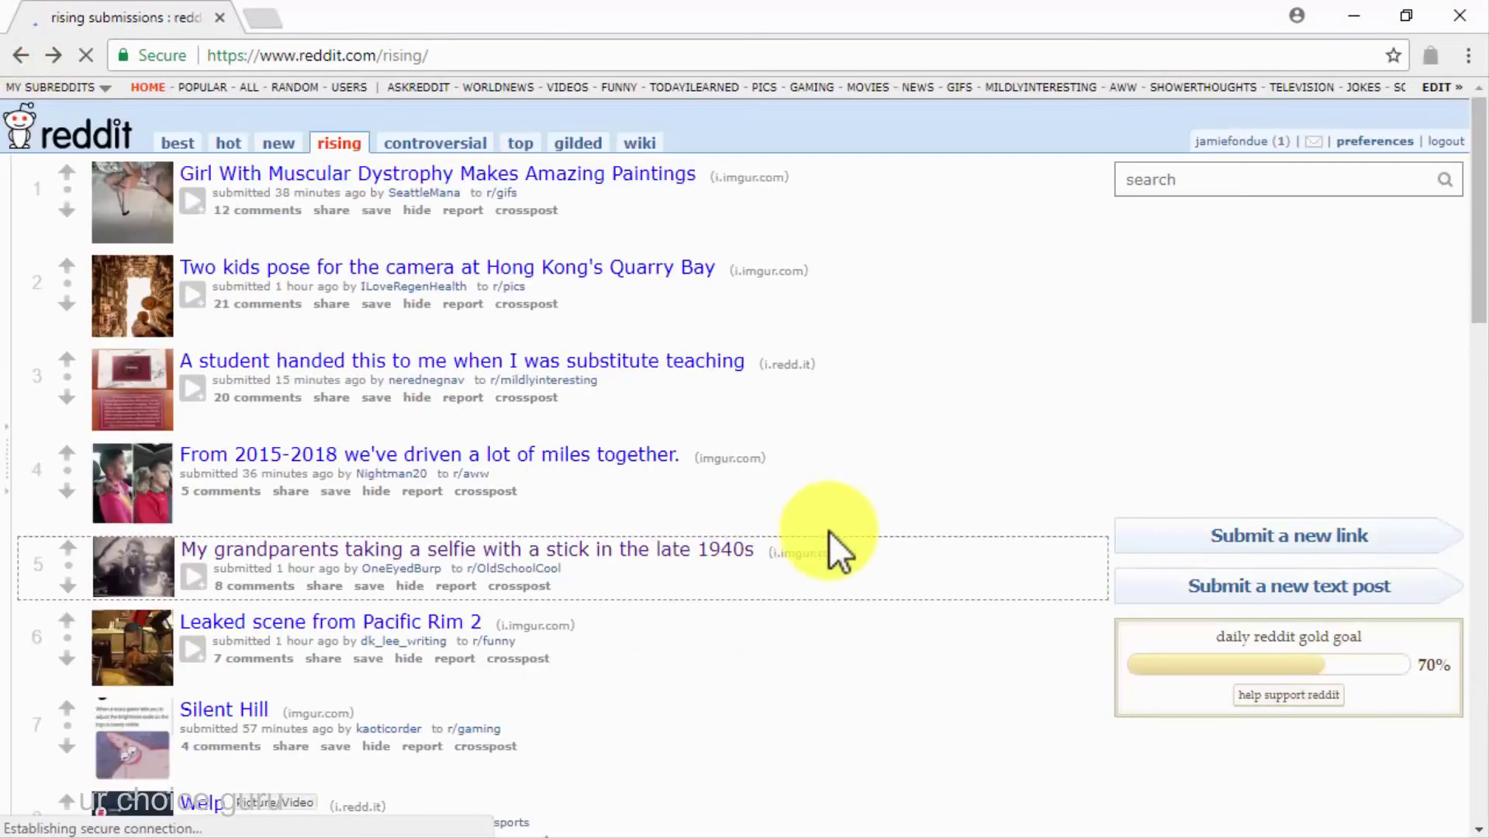
click(394, 622)
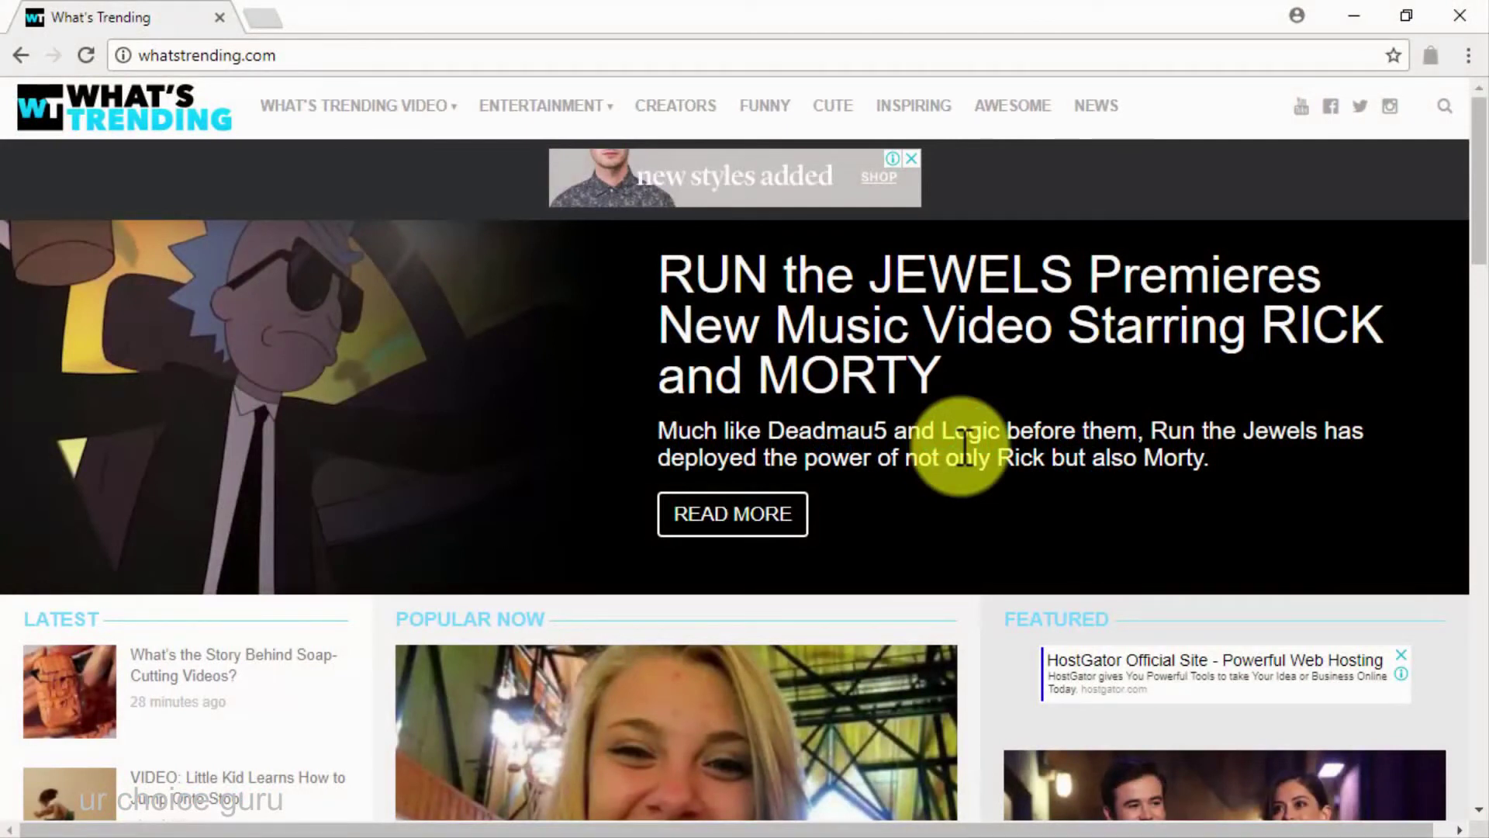
mouse_move(366, 148)
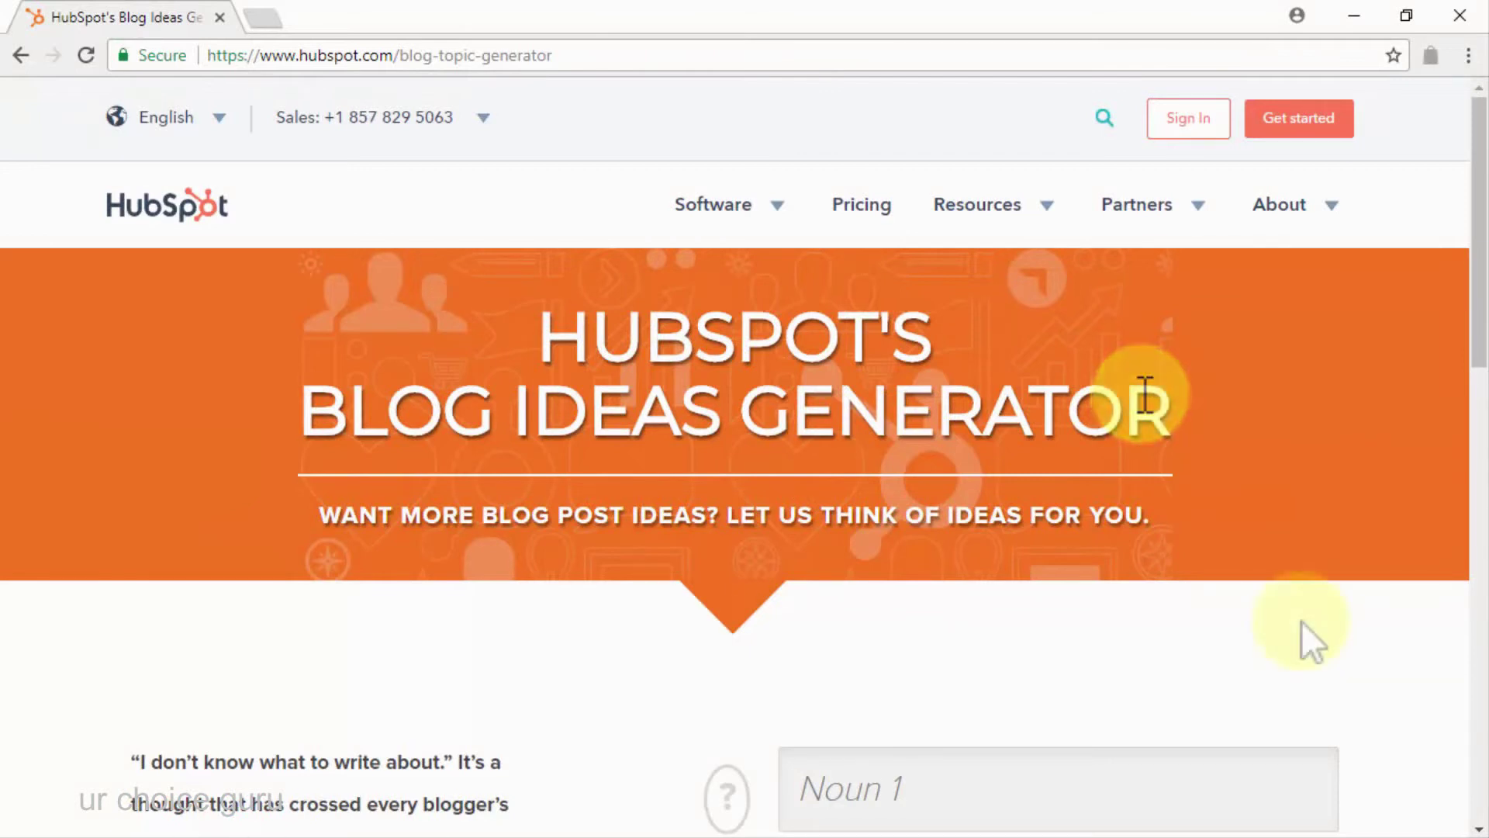
Enter nouns 'diabetes' and 'products' and generate blog topic ideas
scroll(1301, 624, down, 5)
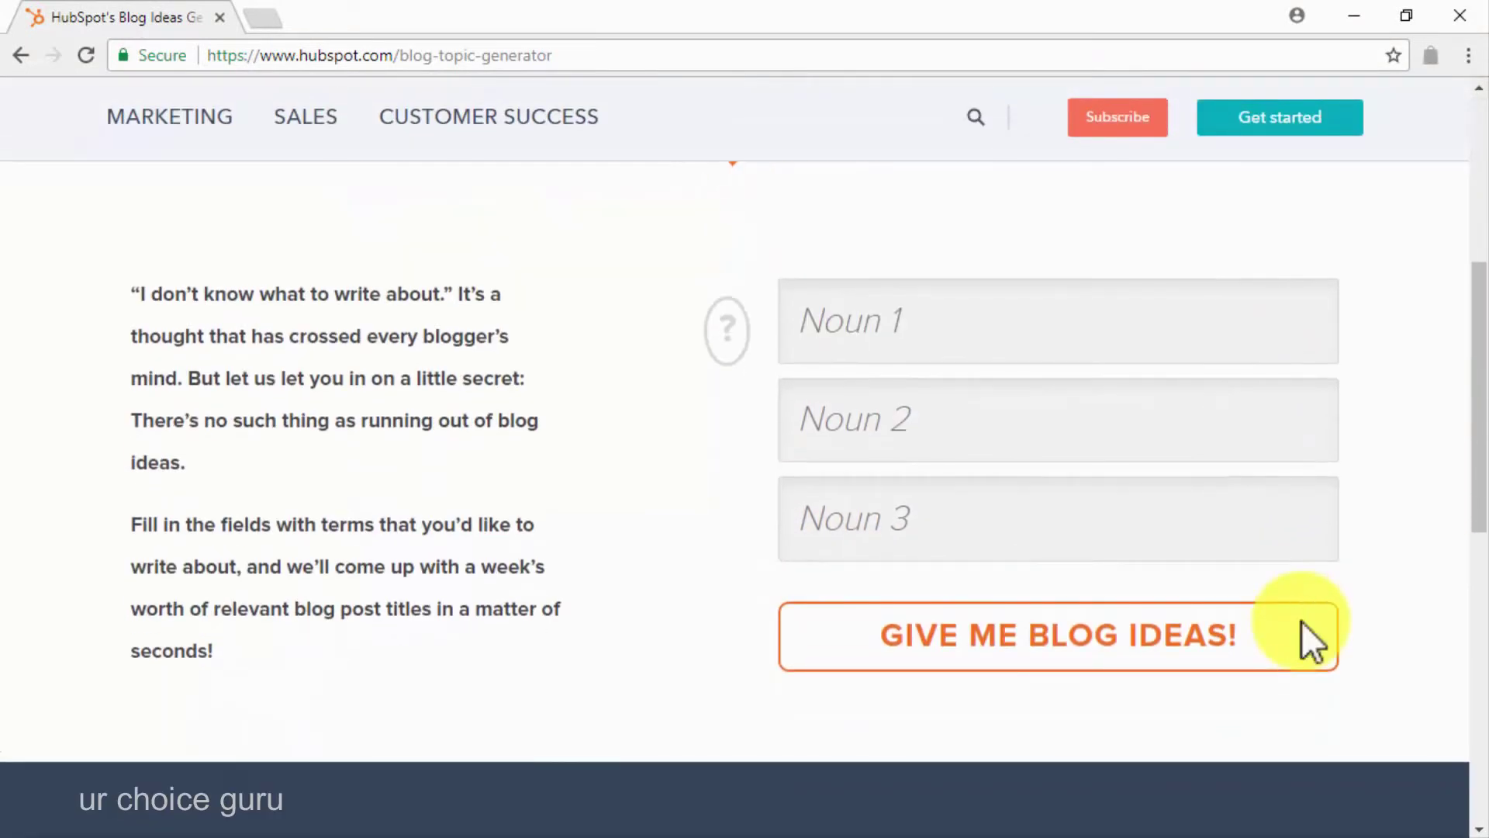
click(1187, 346)
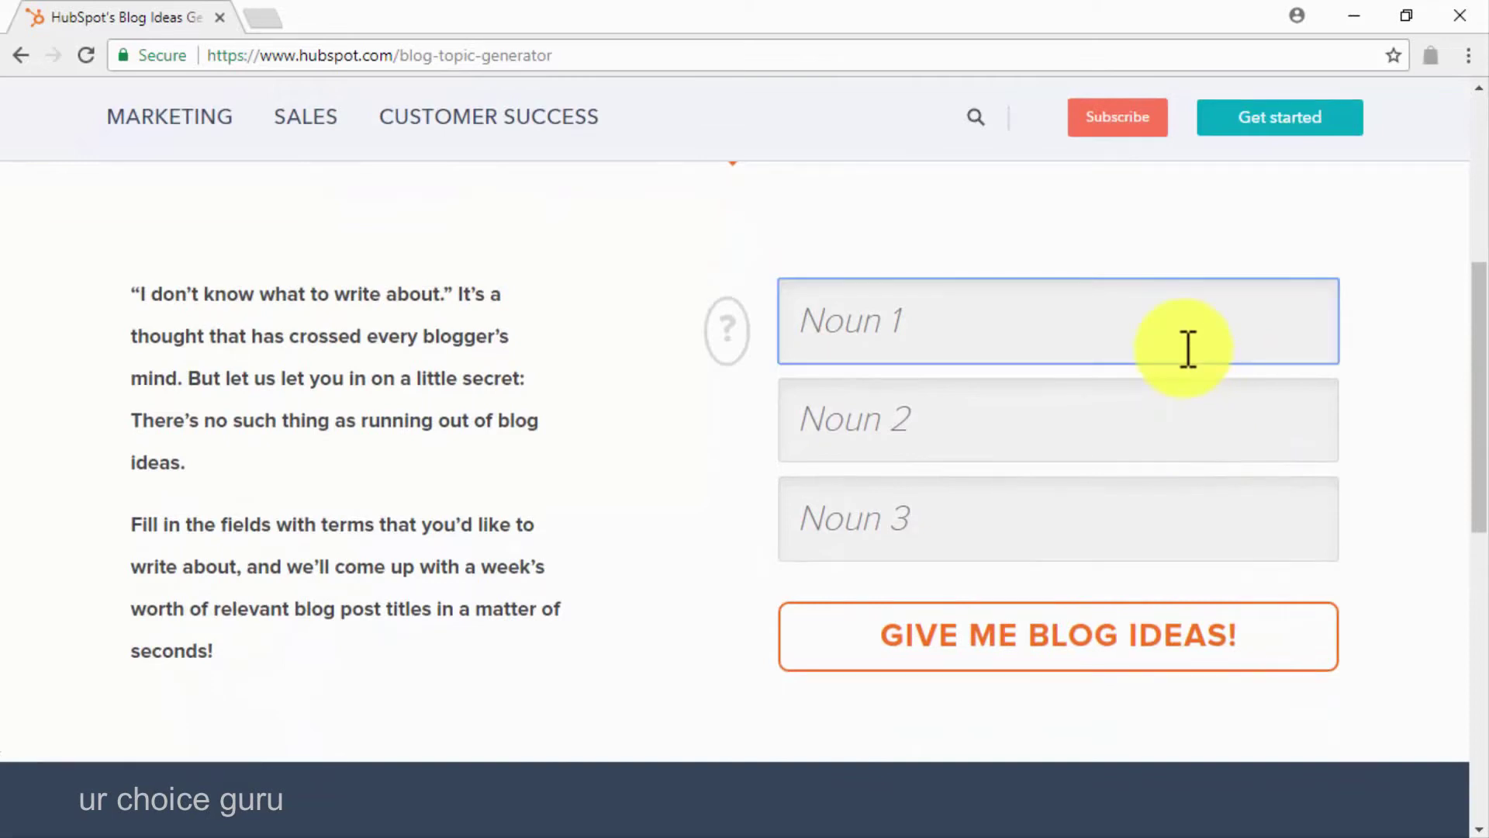
text(diabetes)
click(1121, 431)
text(products)
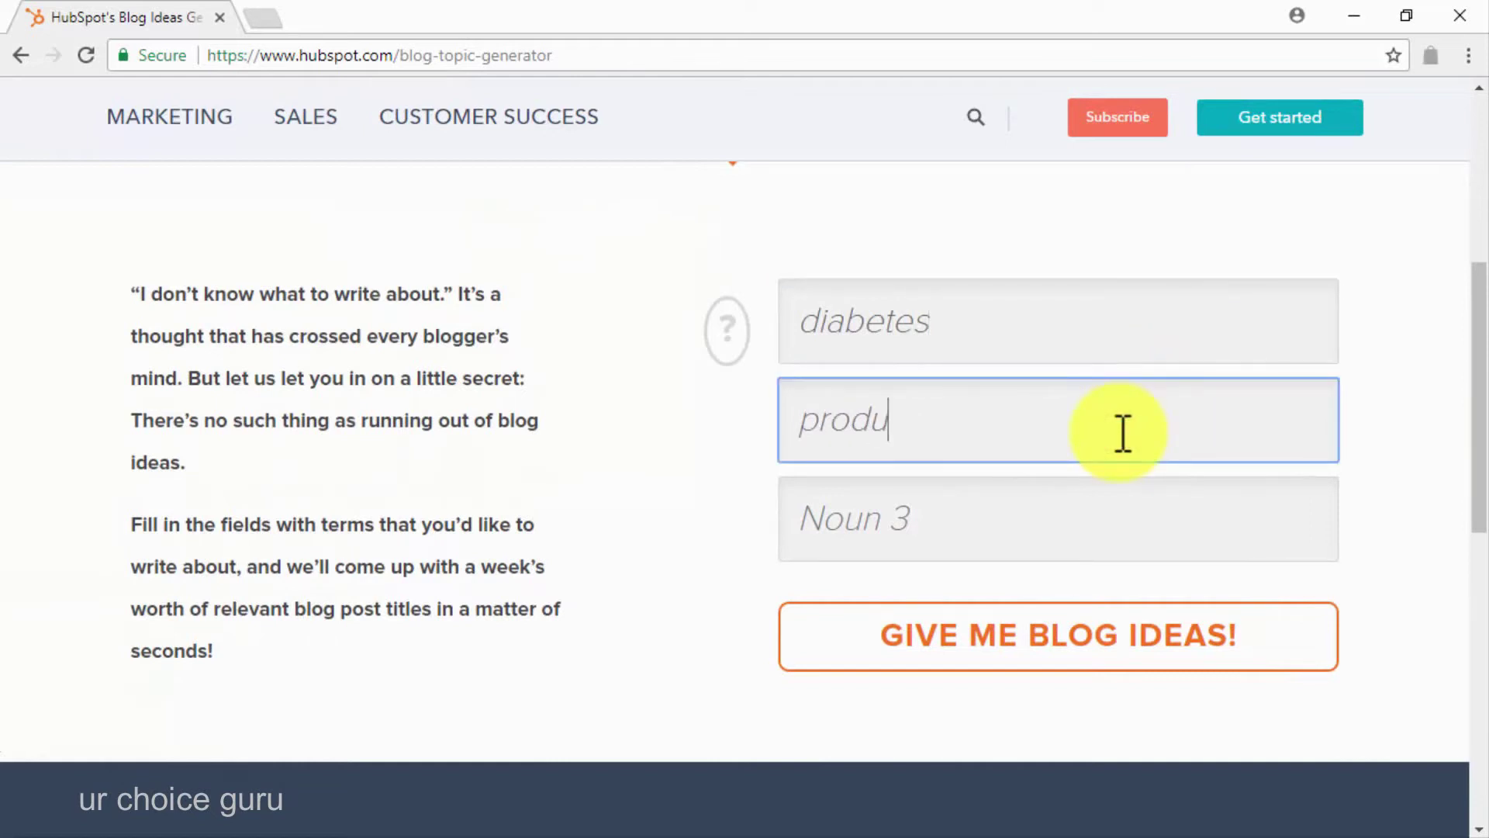
click(1024, 634)
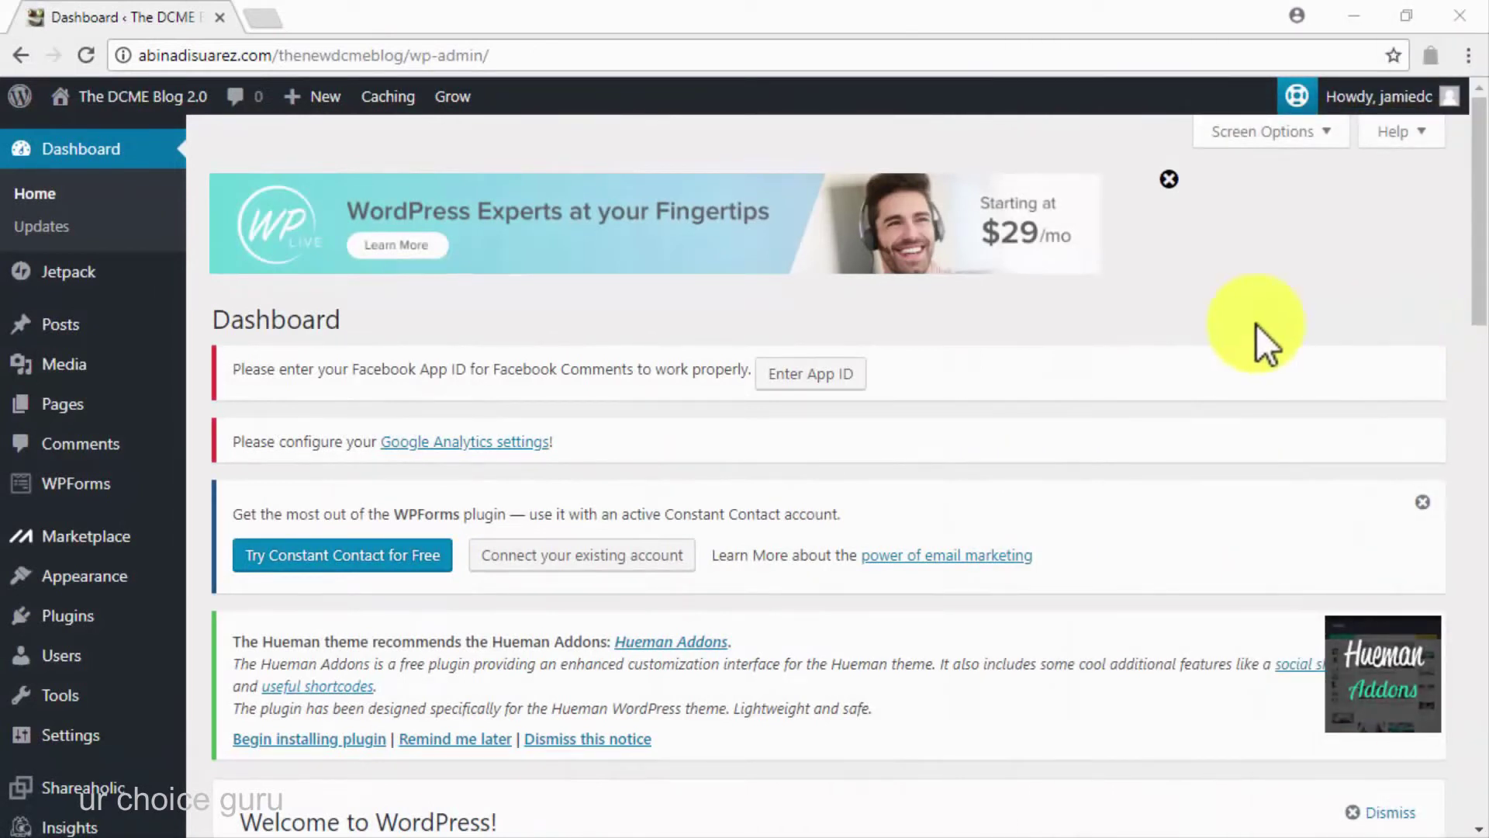
Create a new post and title it '5 Diabetes Type 2 Treatments - Number 1 Might Shock You!'
mouse_move(93, 342)
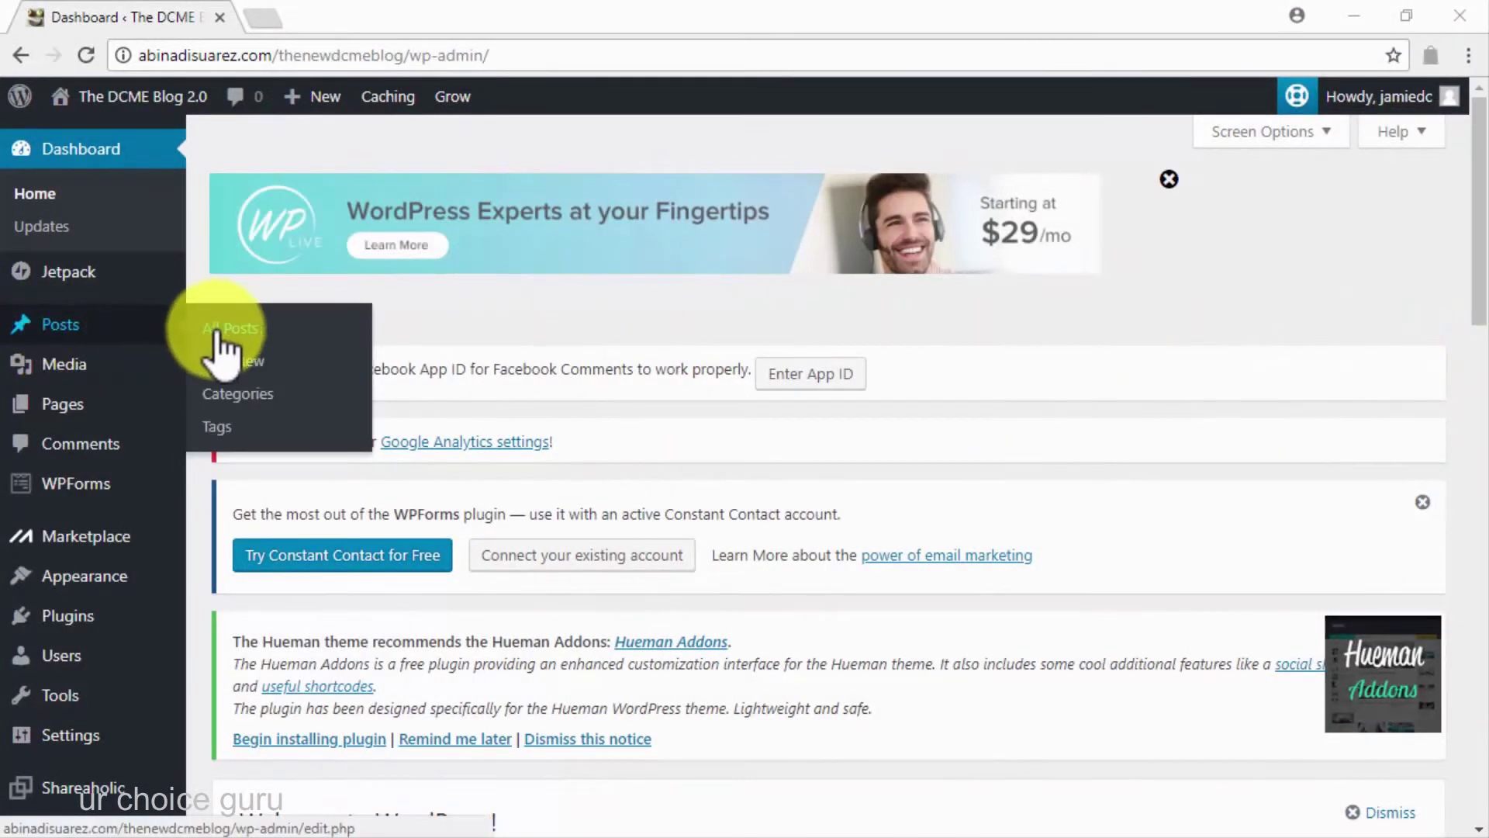
click(245, 365)
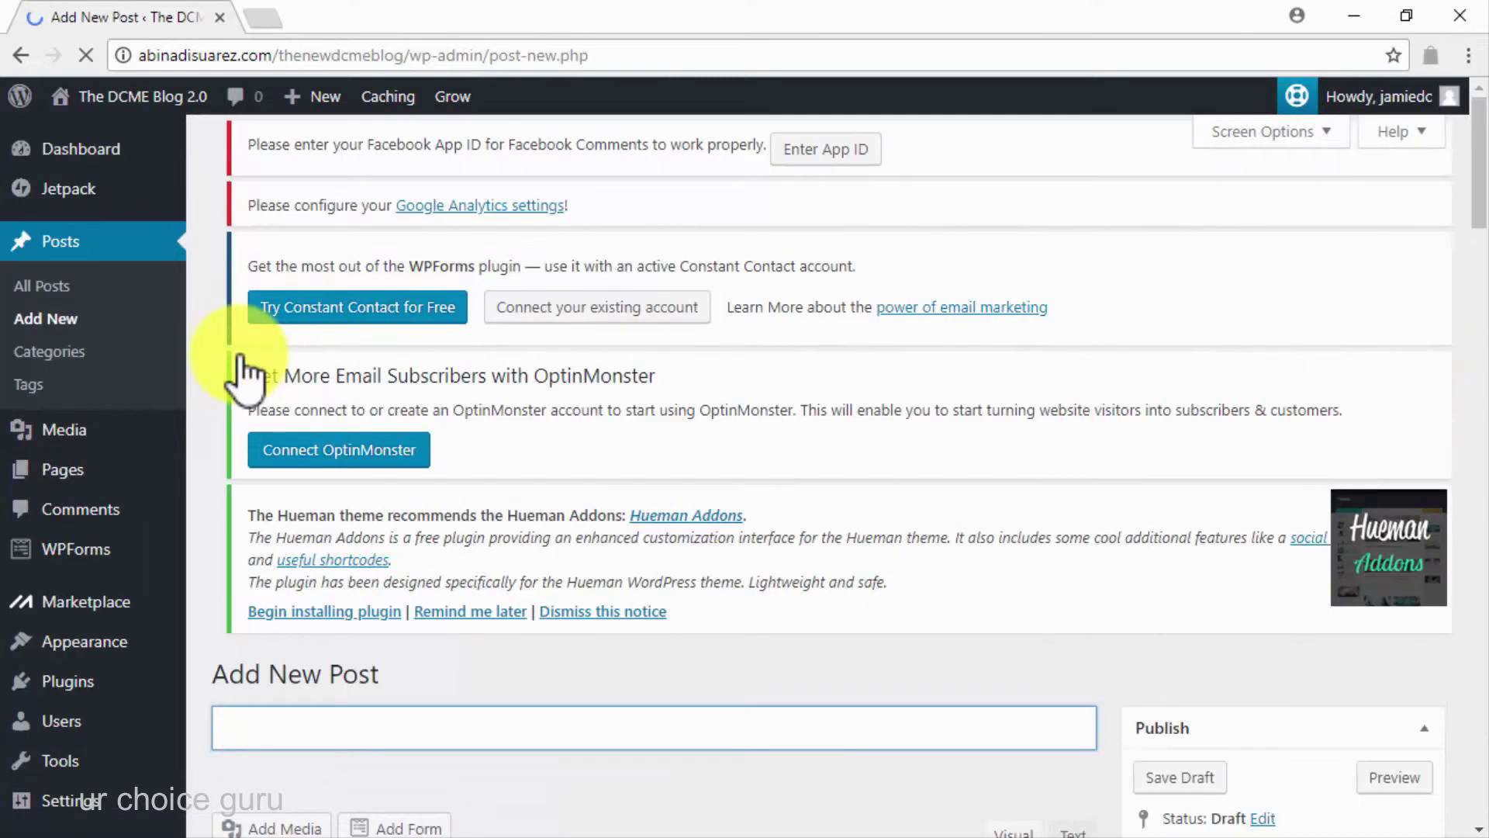
scroll(1109, 671, down, 6)
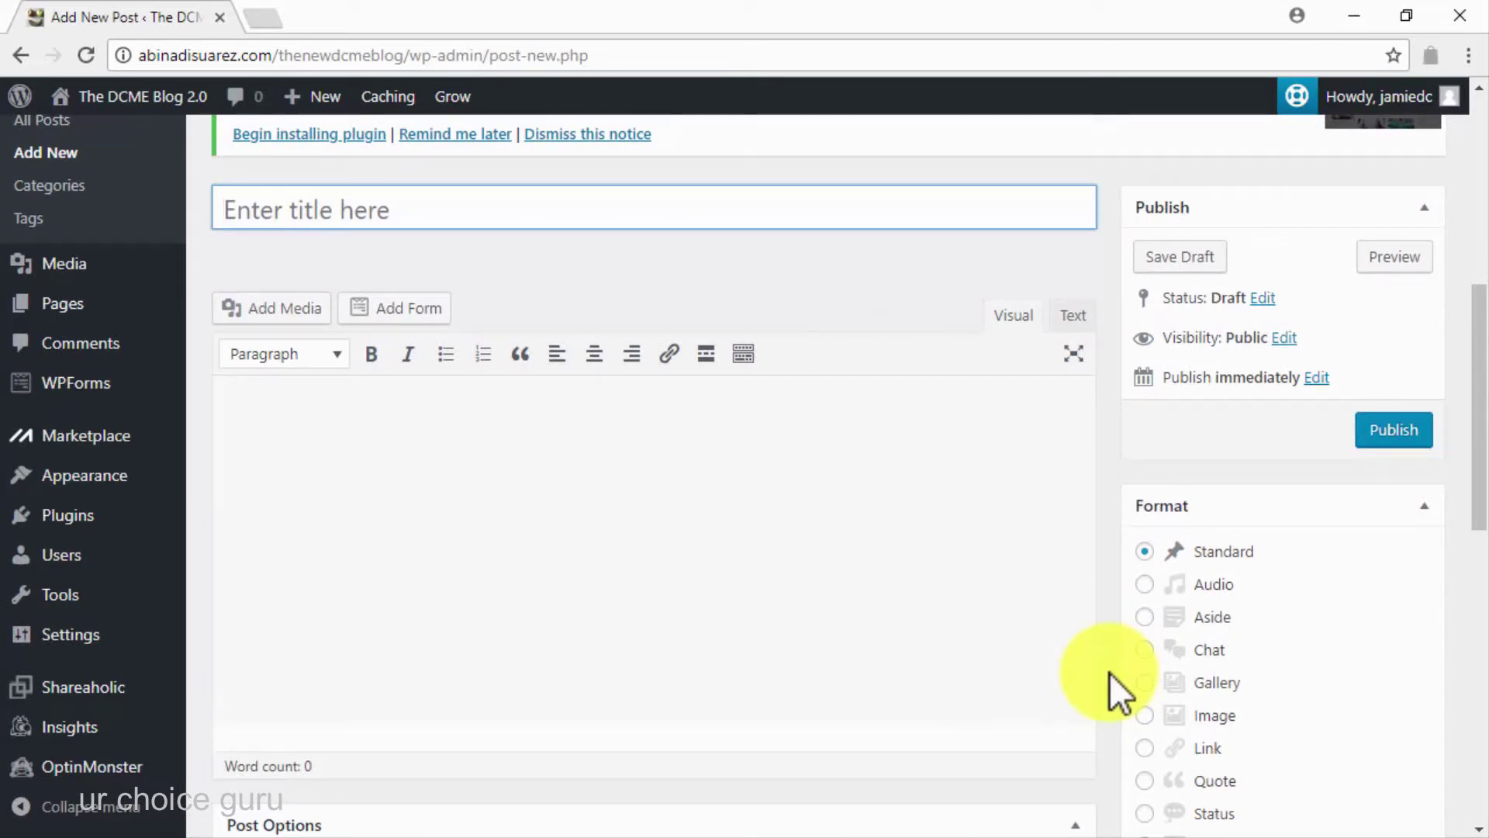
text(5 Diabetes Type 2 Treatments - )
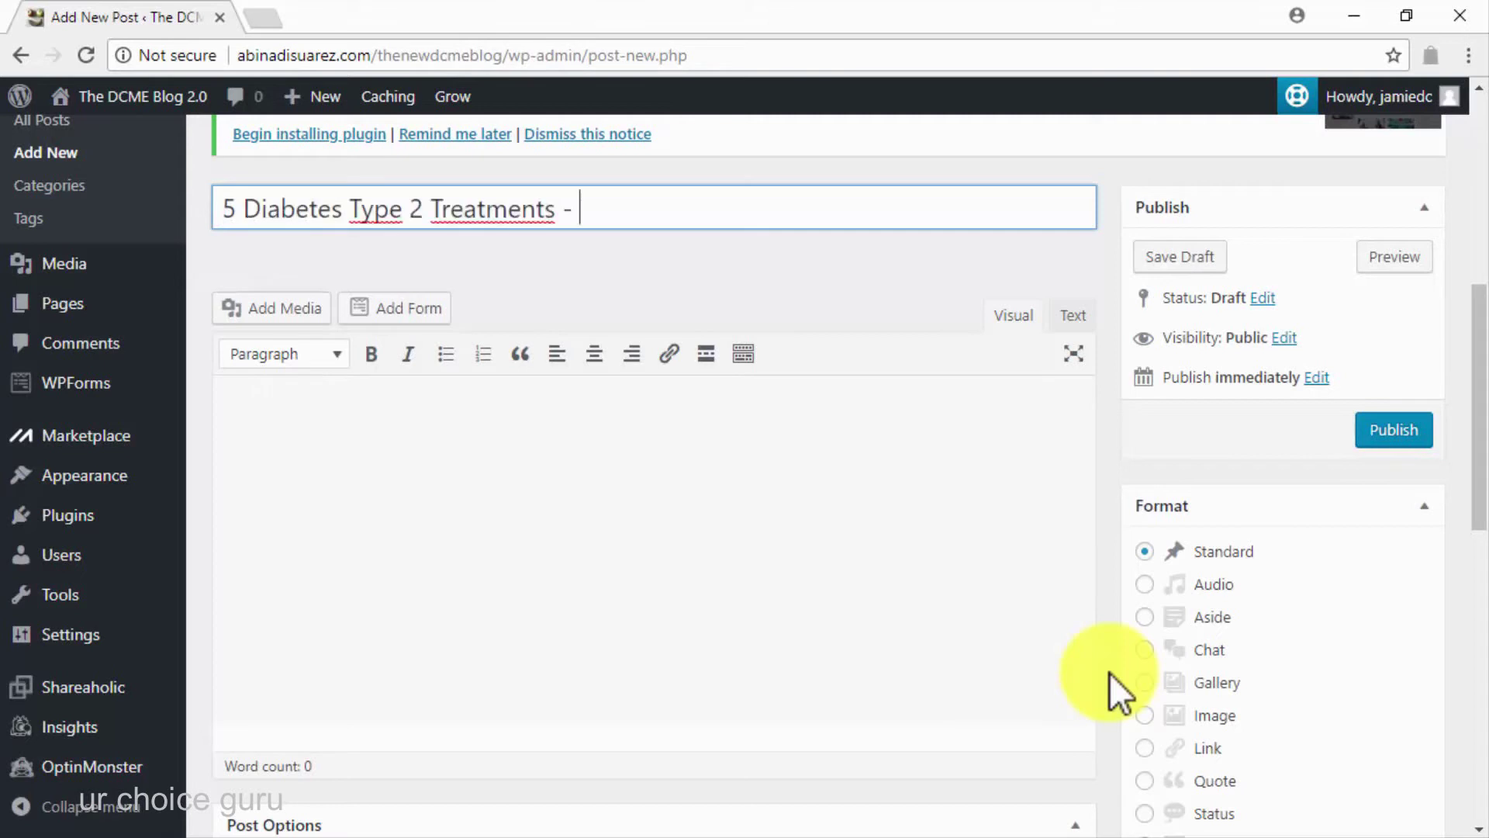
text(Number 1 Might Shock You!)
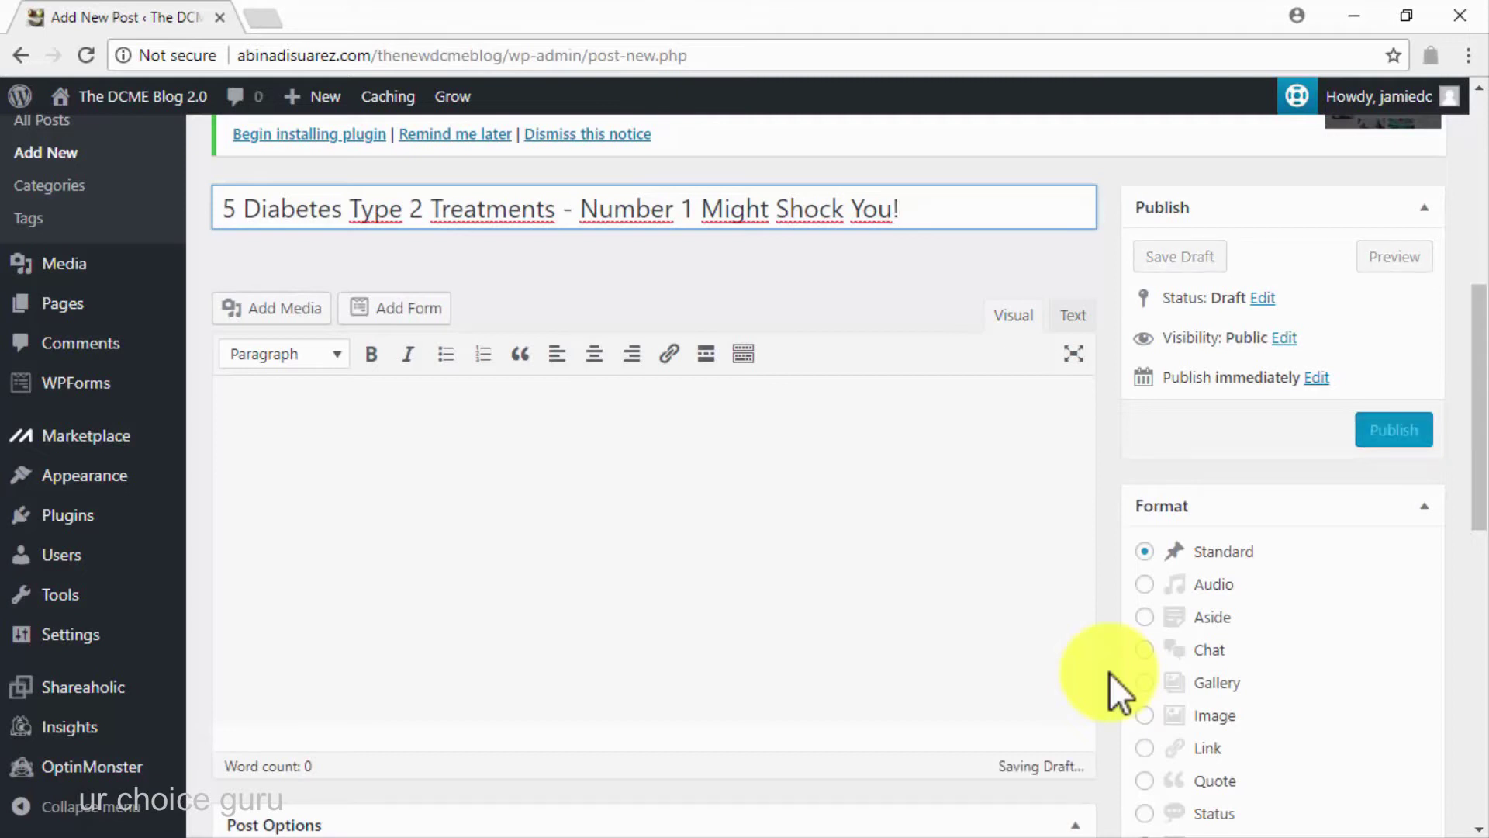
Upload the smoothies image and set it as the post's featured image
click(279, 308)
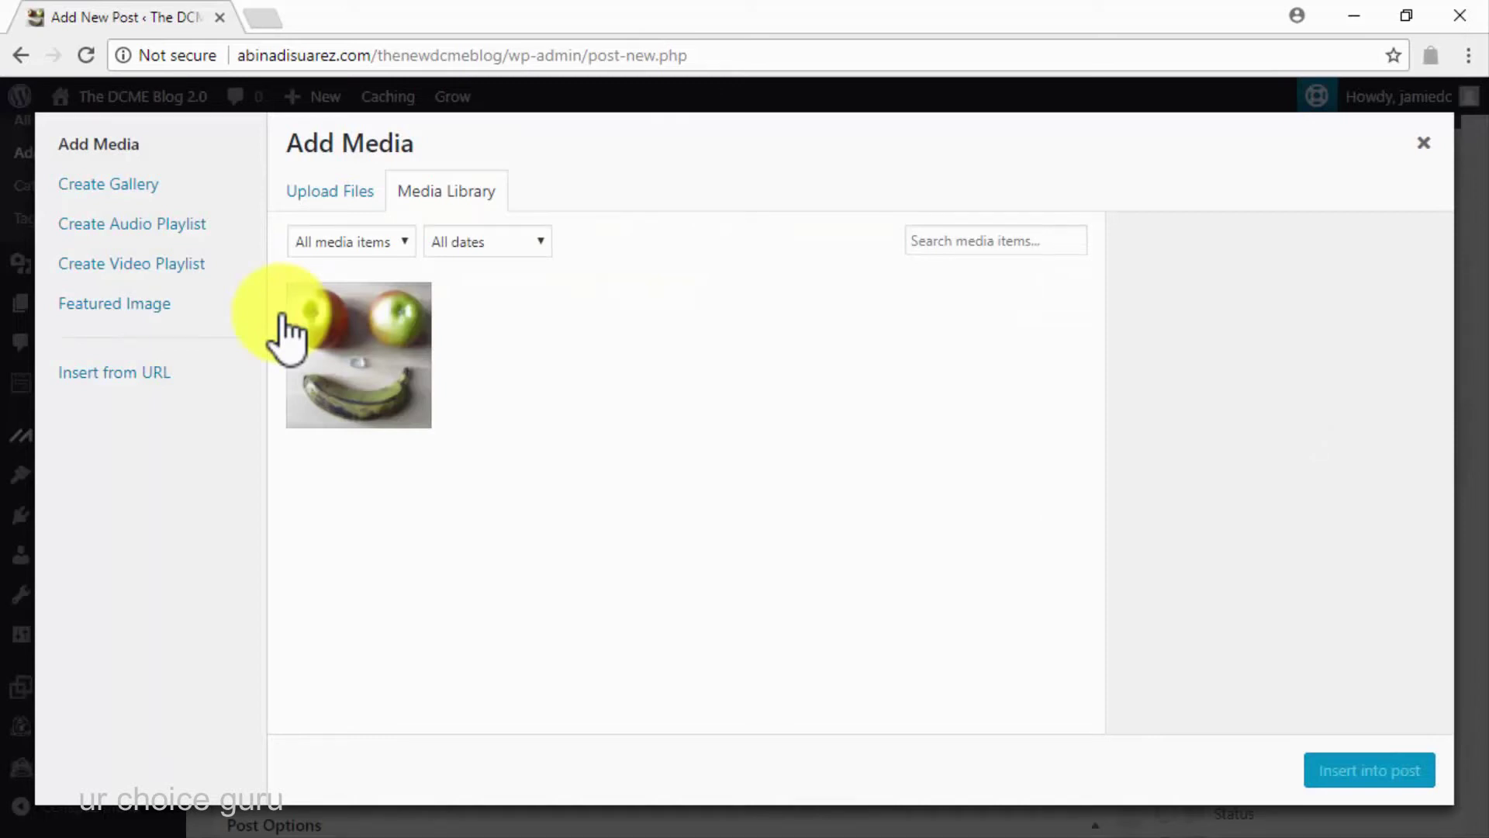
click(166, 310)
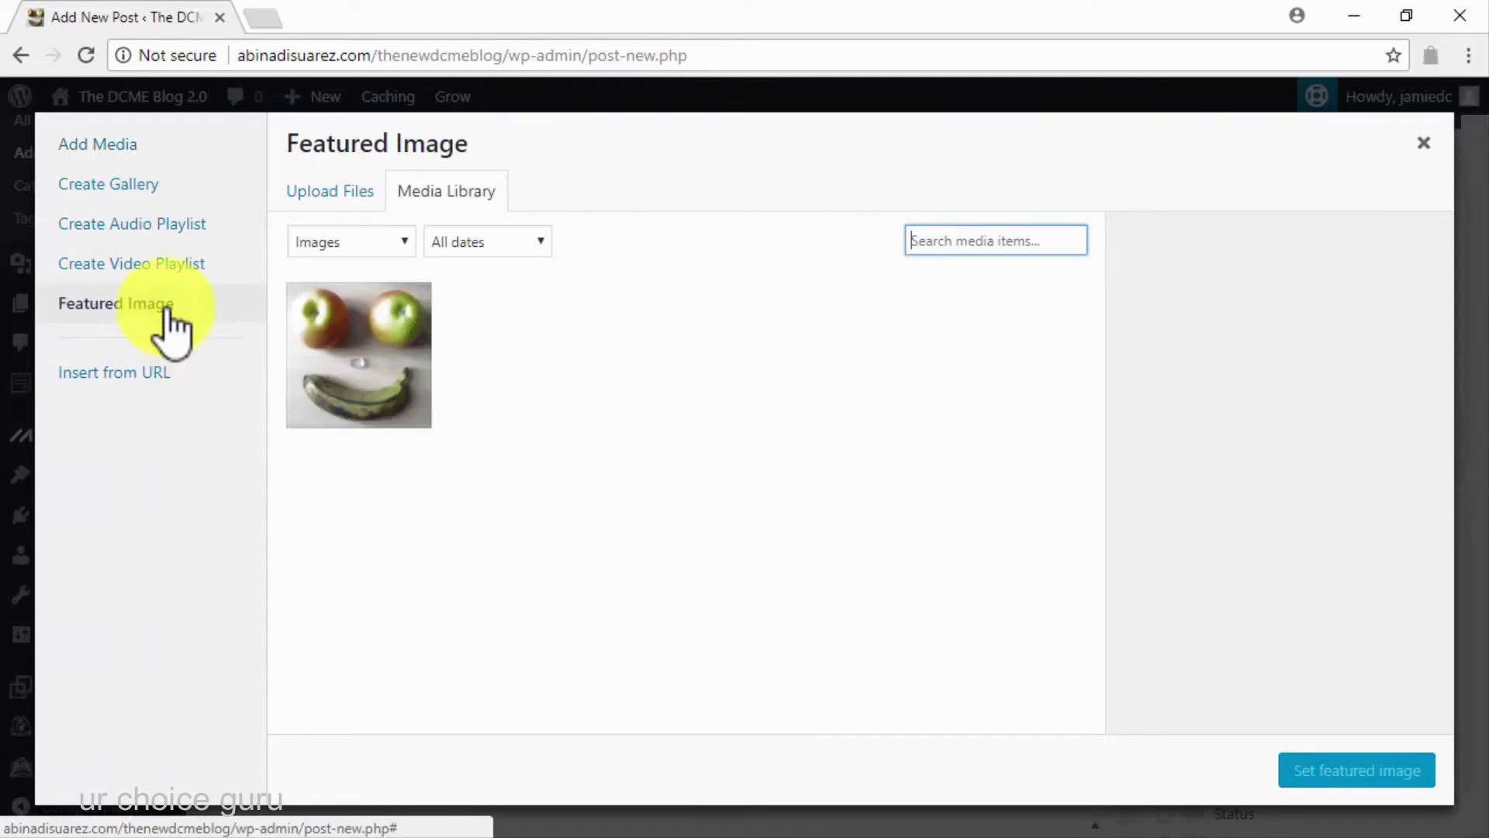
click(313, 191)
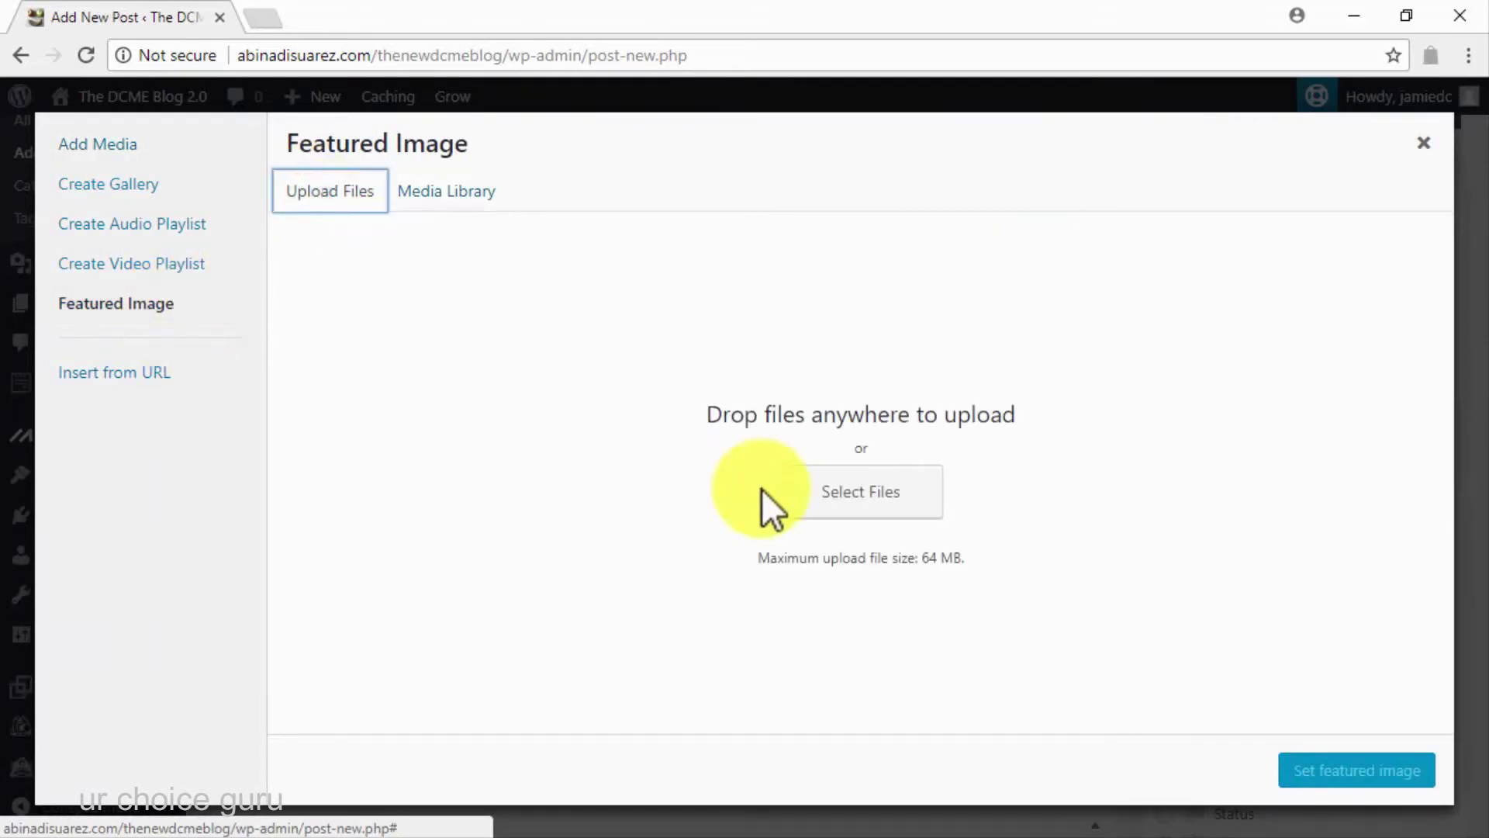
click(839, 505)
double_click(267, 386)
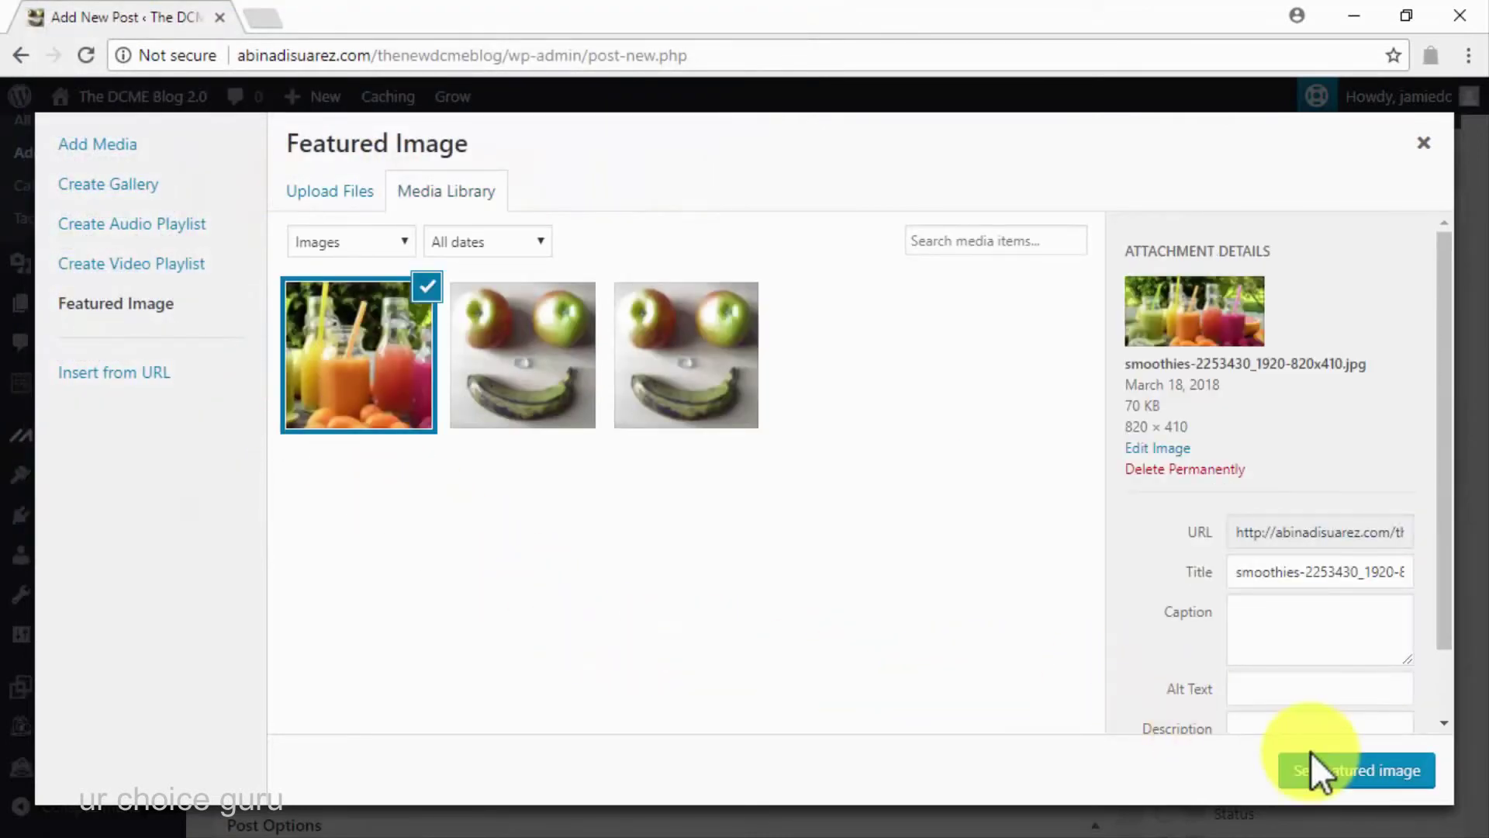
click(1323, 772)
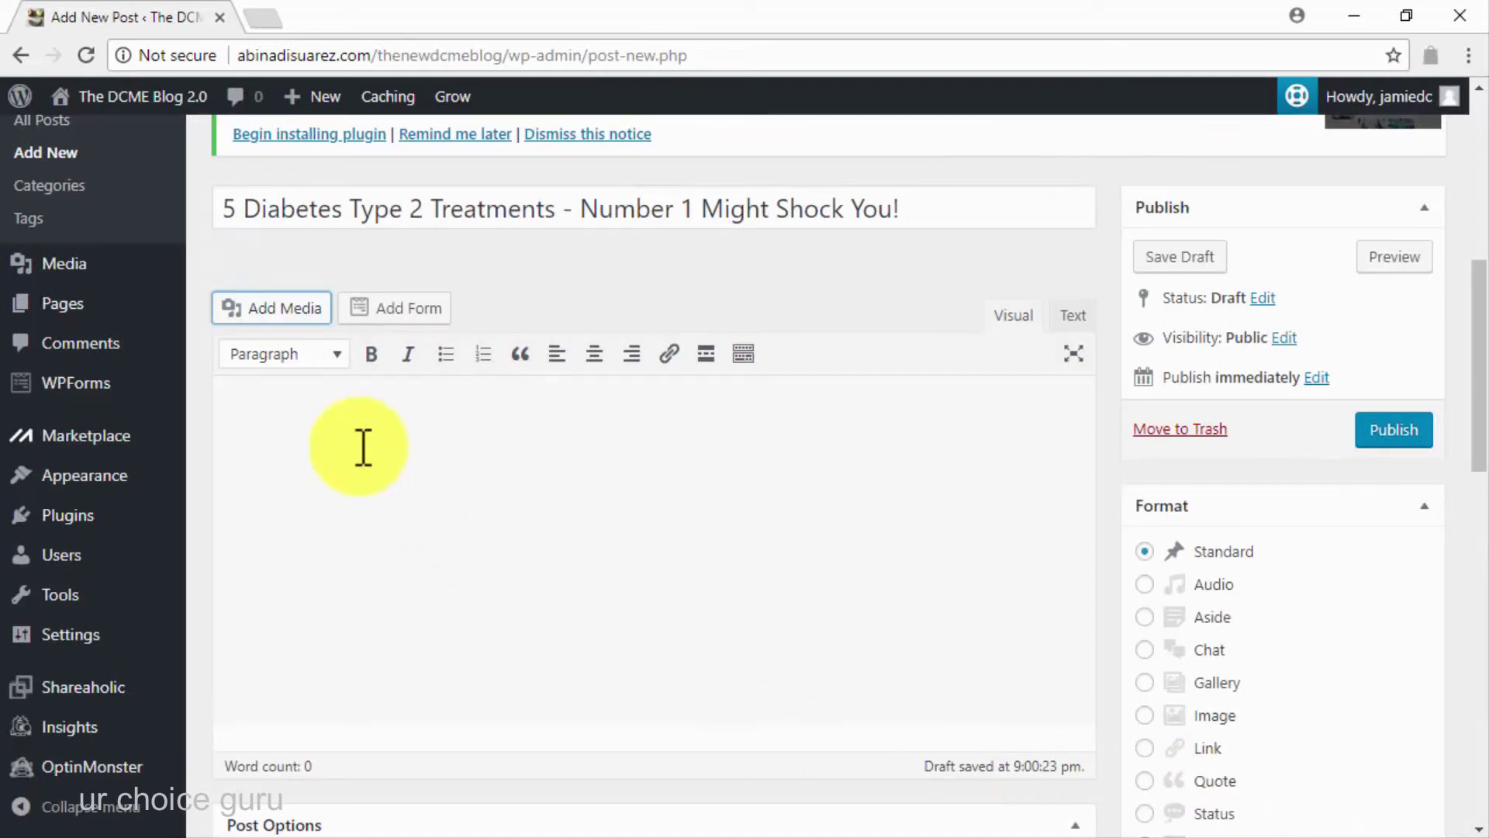
Insert the smoothies image into the post body
click(277, 310)
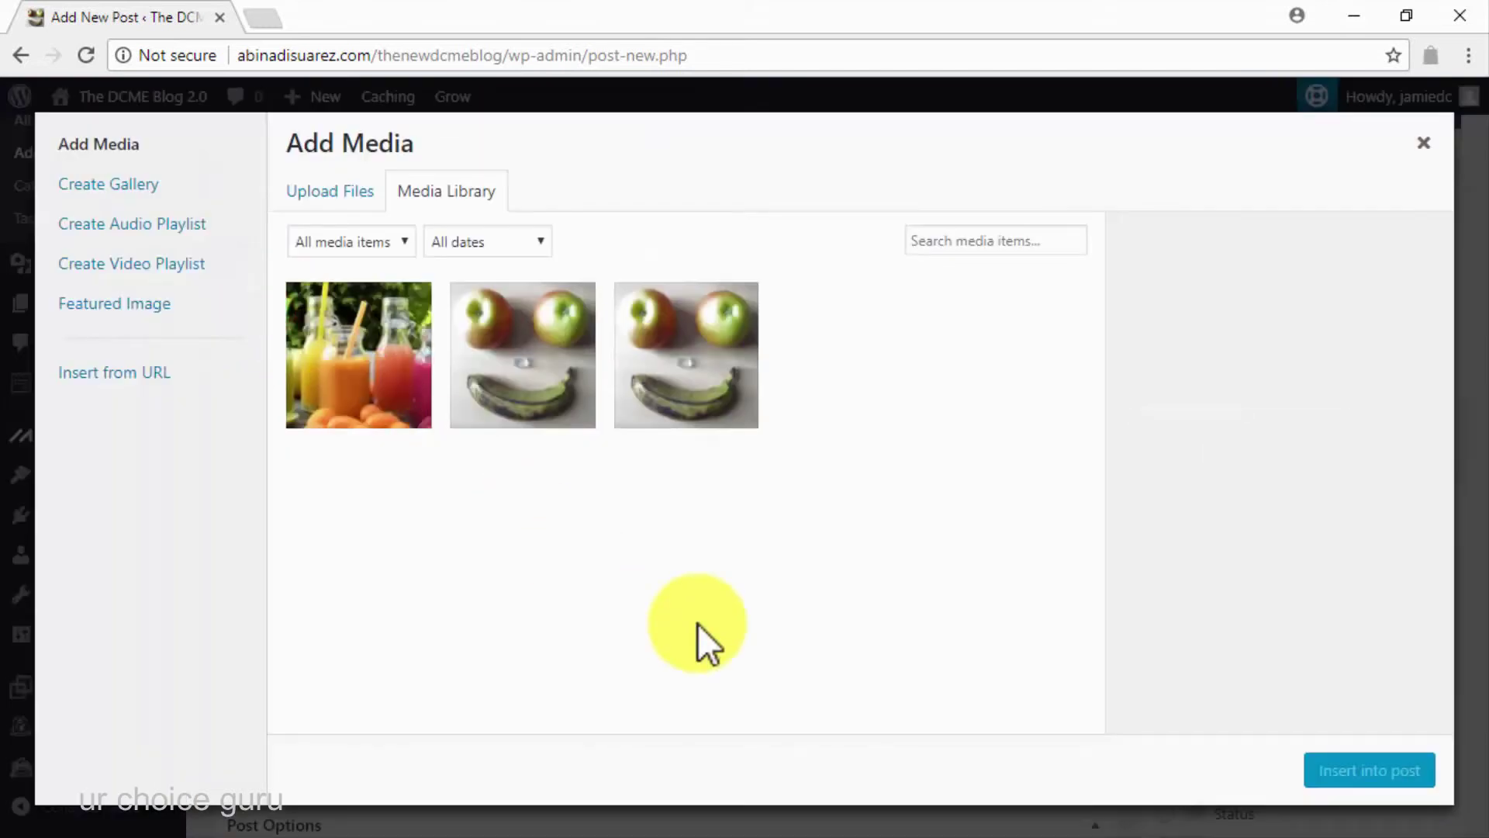
click(382, 388)
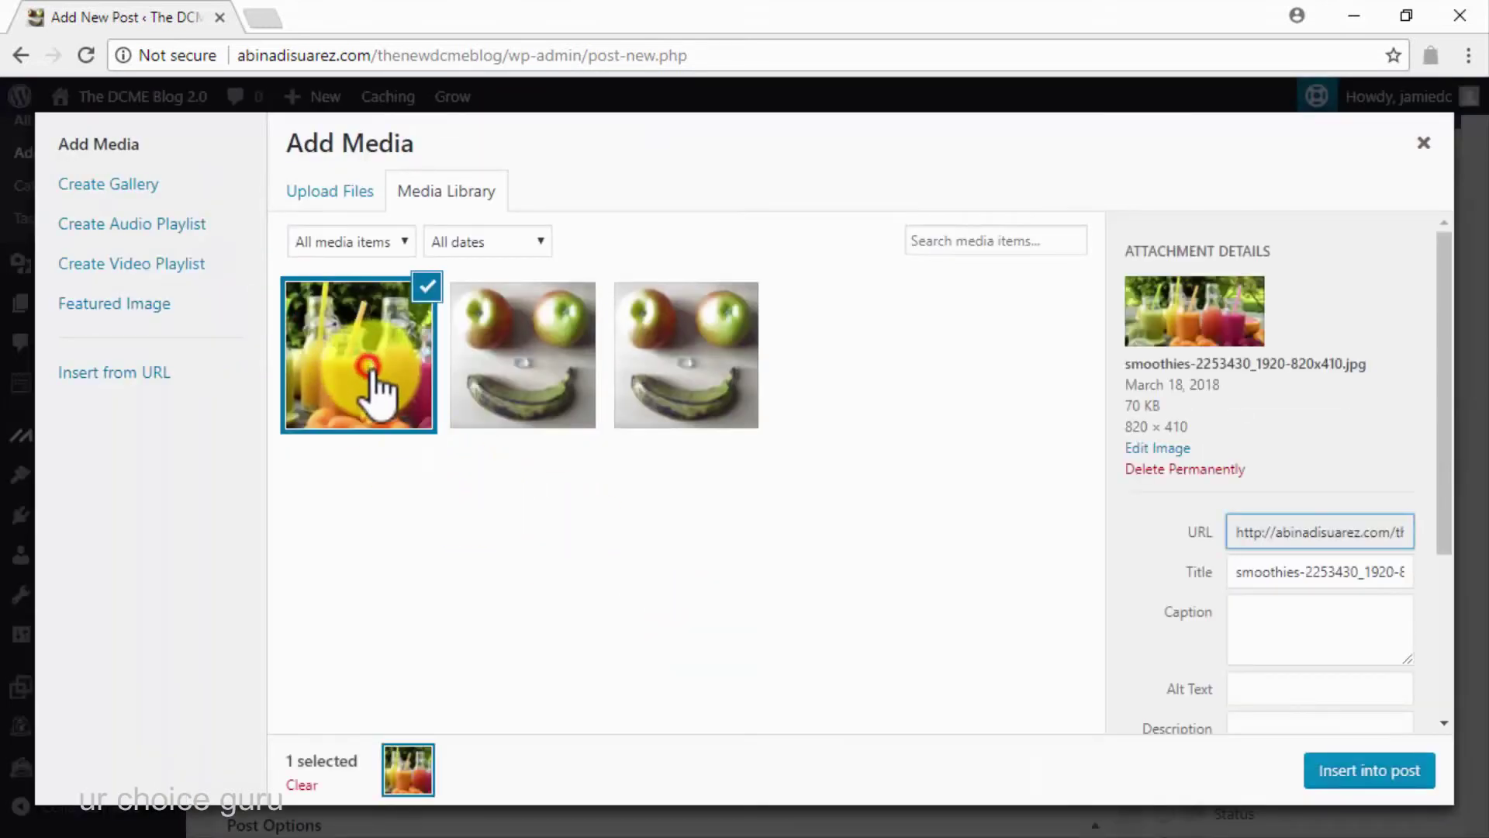
click(1371, 785)
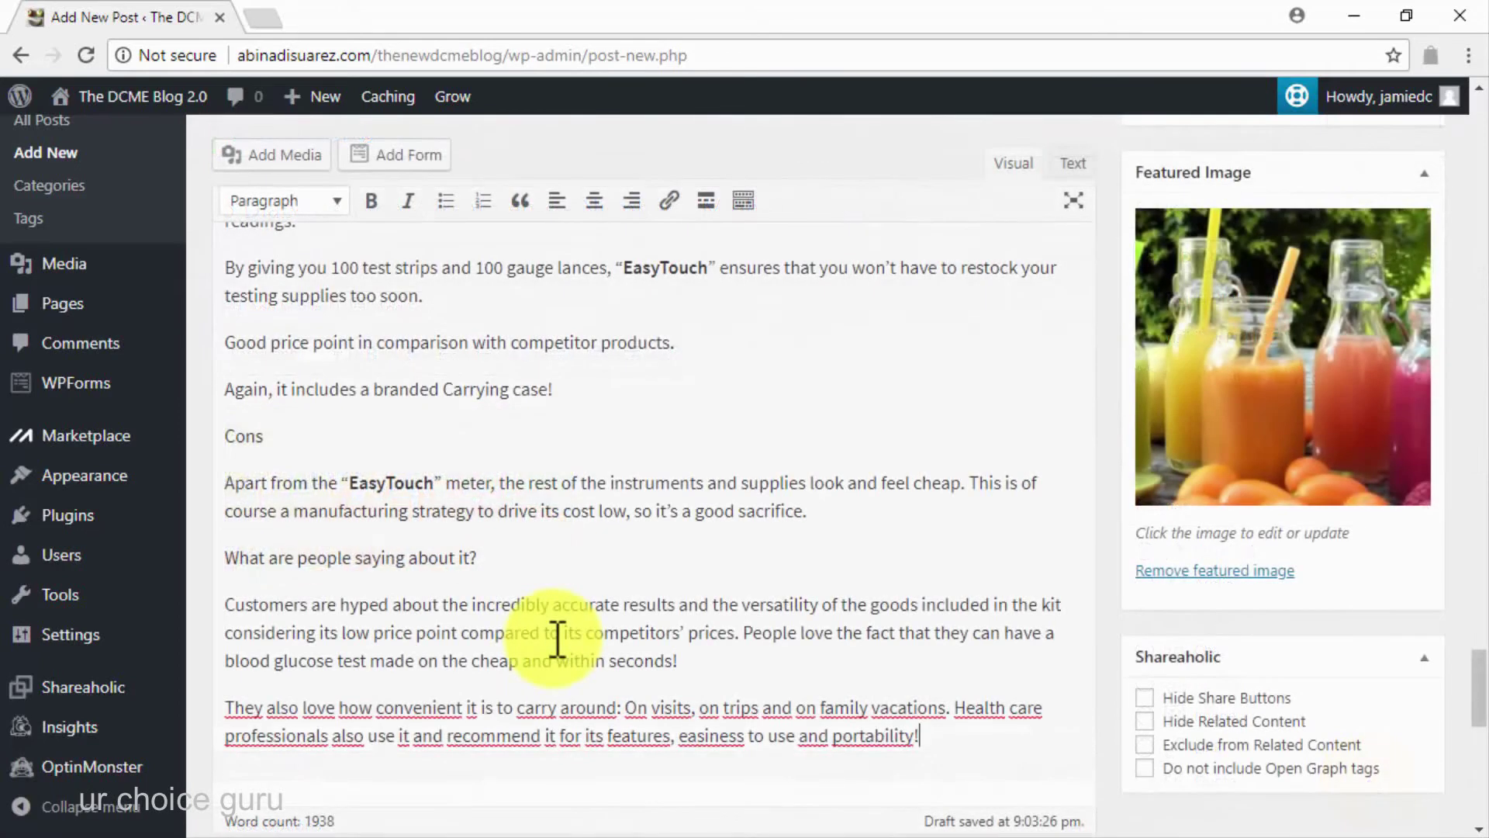
Scroll the editor past Blood Sugar monitoring and Medication to the 1) EasyTouch Diabetes Testing Kit heading
scroll(557, 642, up, 20)
scroll(557, 642, up, 20)
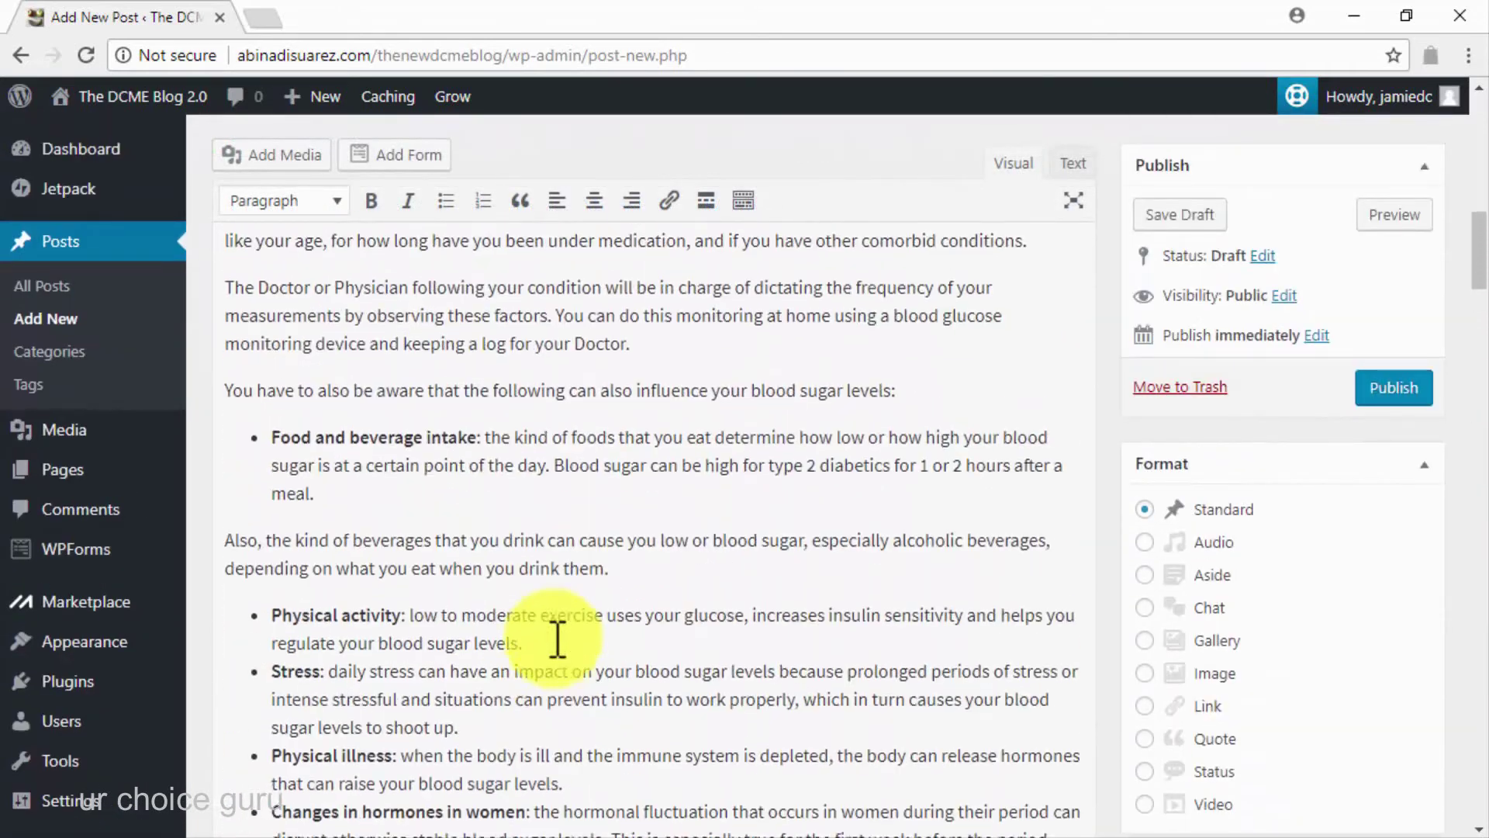
scroll(557, 642, up, 12)
scroll(557, 642, down, 7)
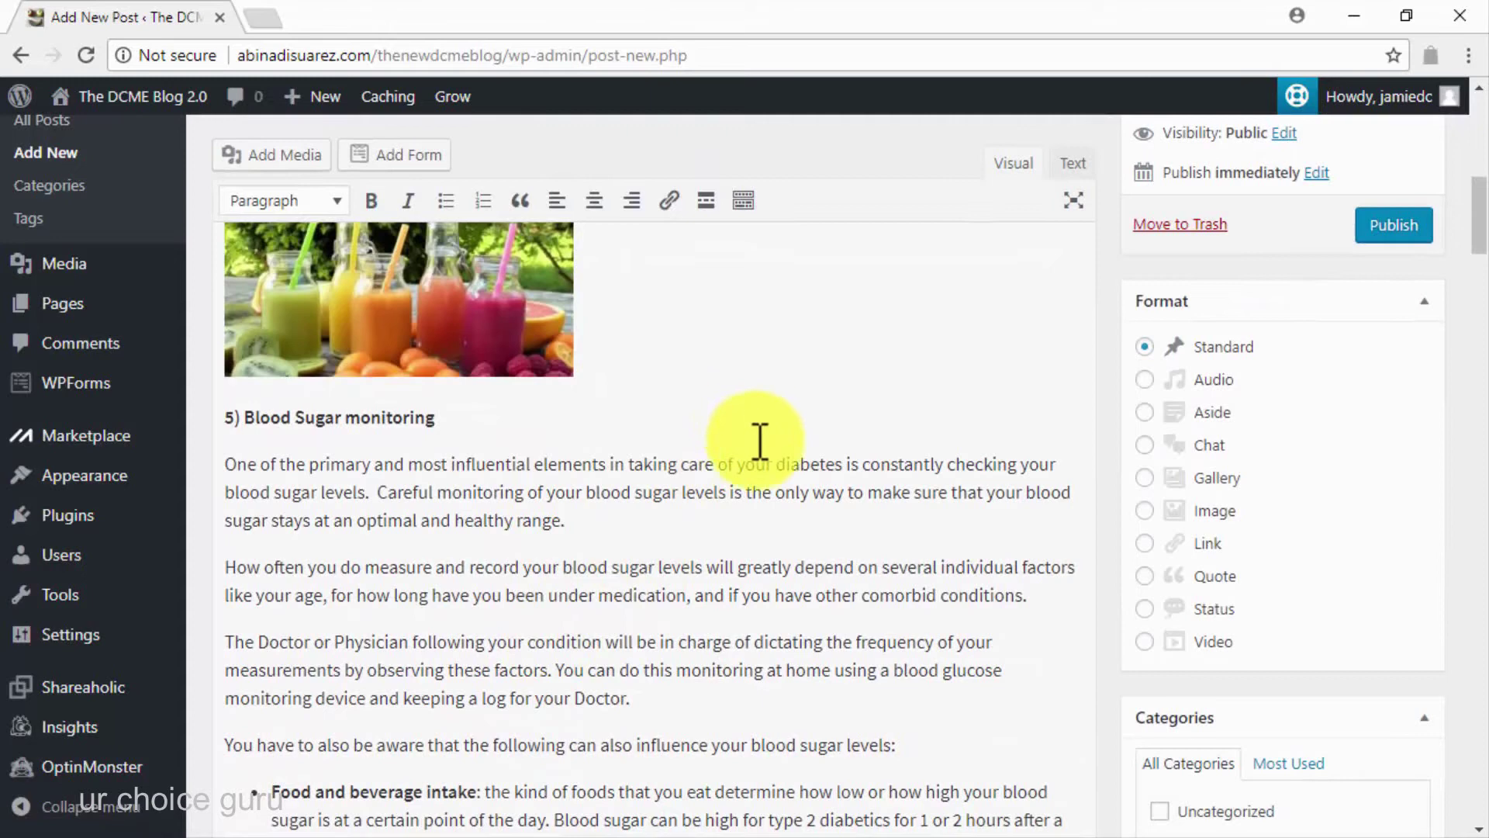
scroll(865, 630, down, 2)
scroll(866, 626, down, 10)
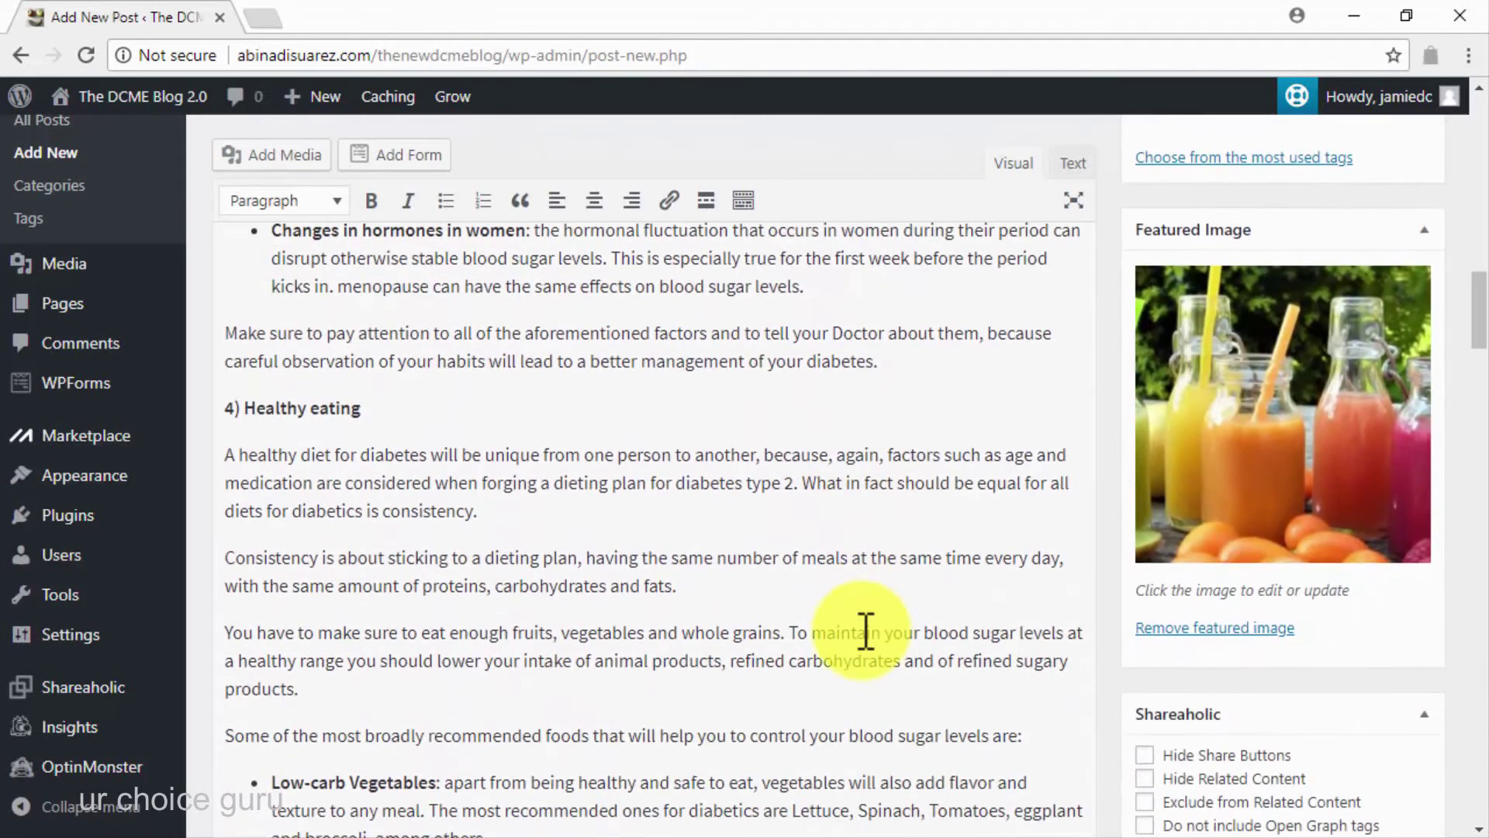
scroll(865, 630, down, 9)
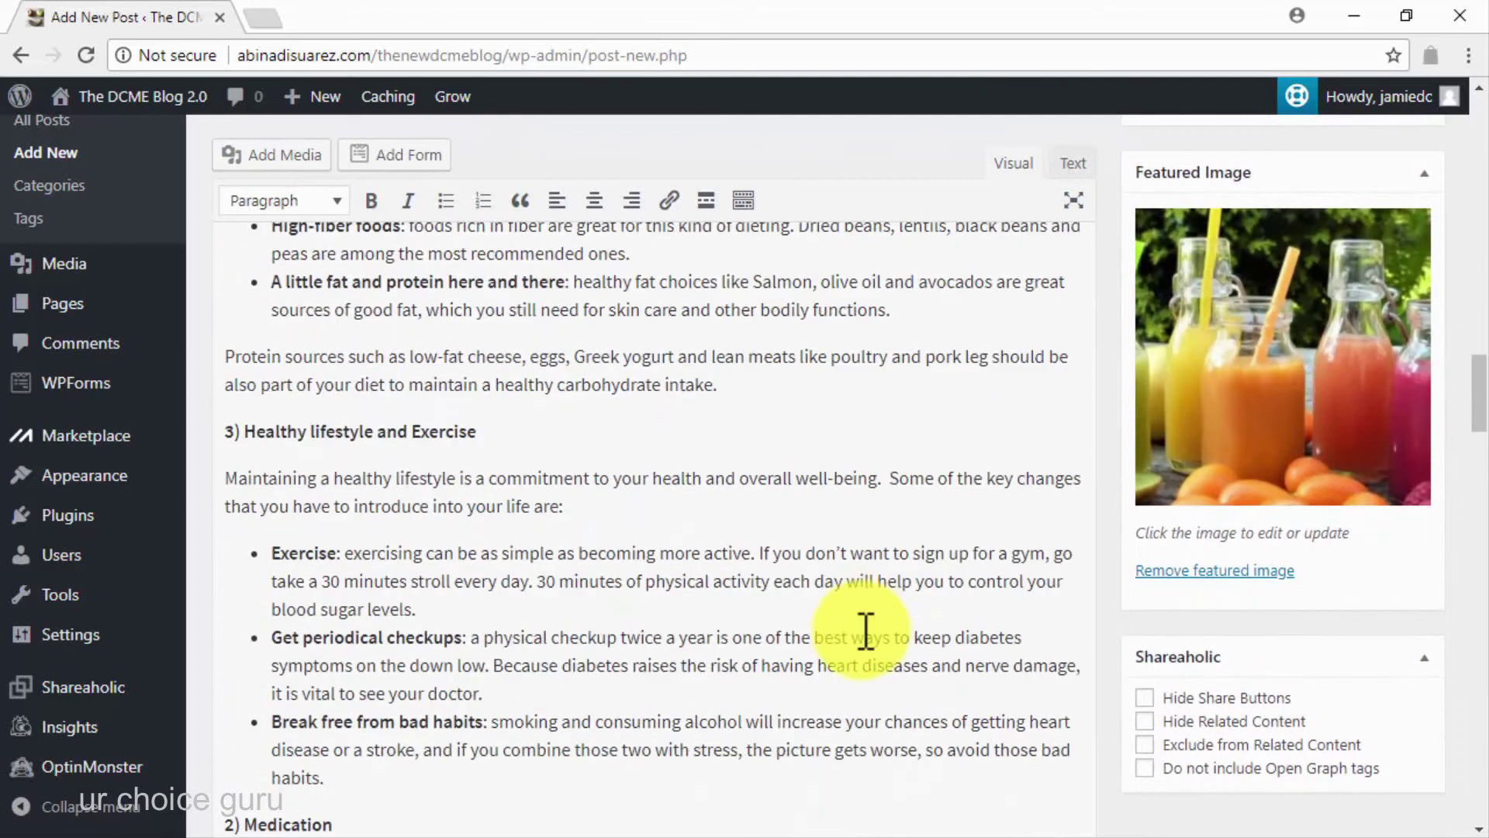
scroll(866, 630, down, 6)
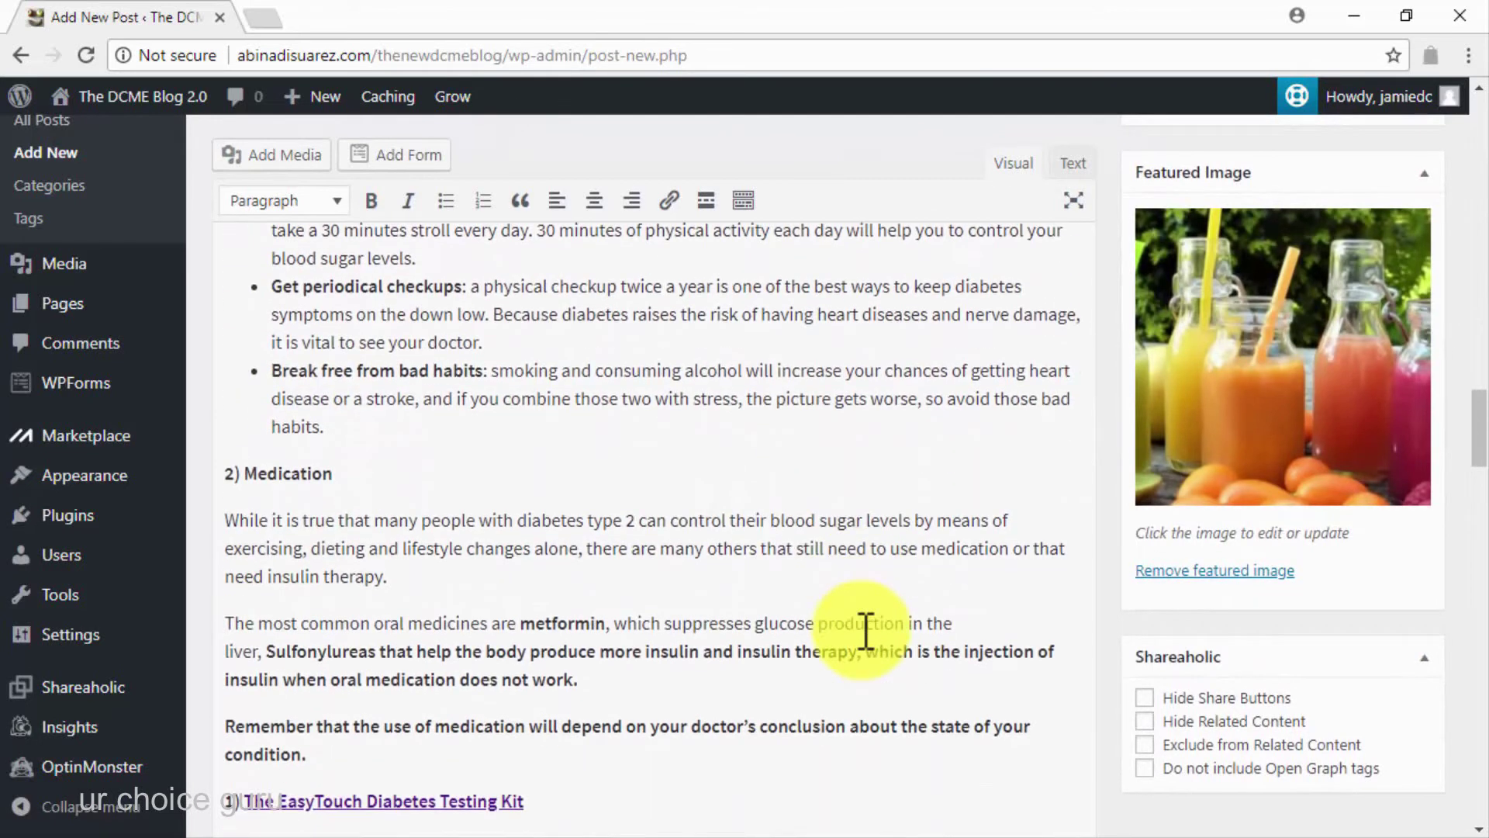
scroll(866, 630, down, 3)
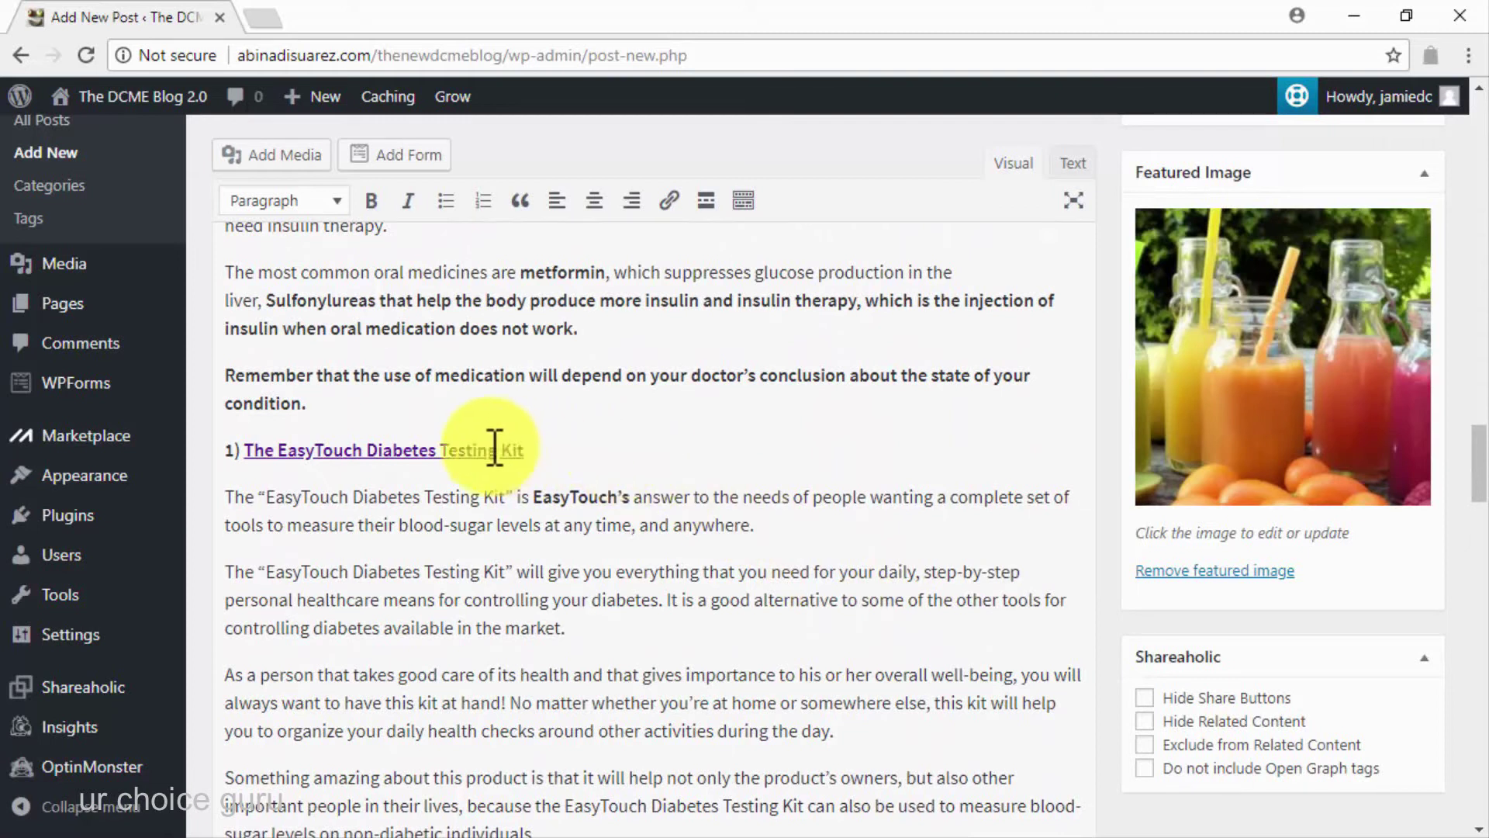
Copy the Amazon product URL from the EasyTouch Diabetes Testing Kit heading's link
click(485, 450)
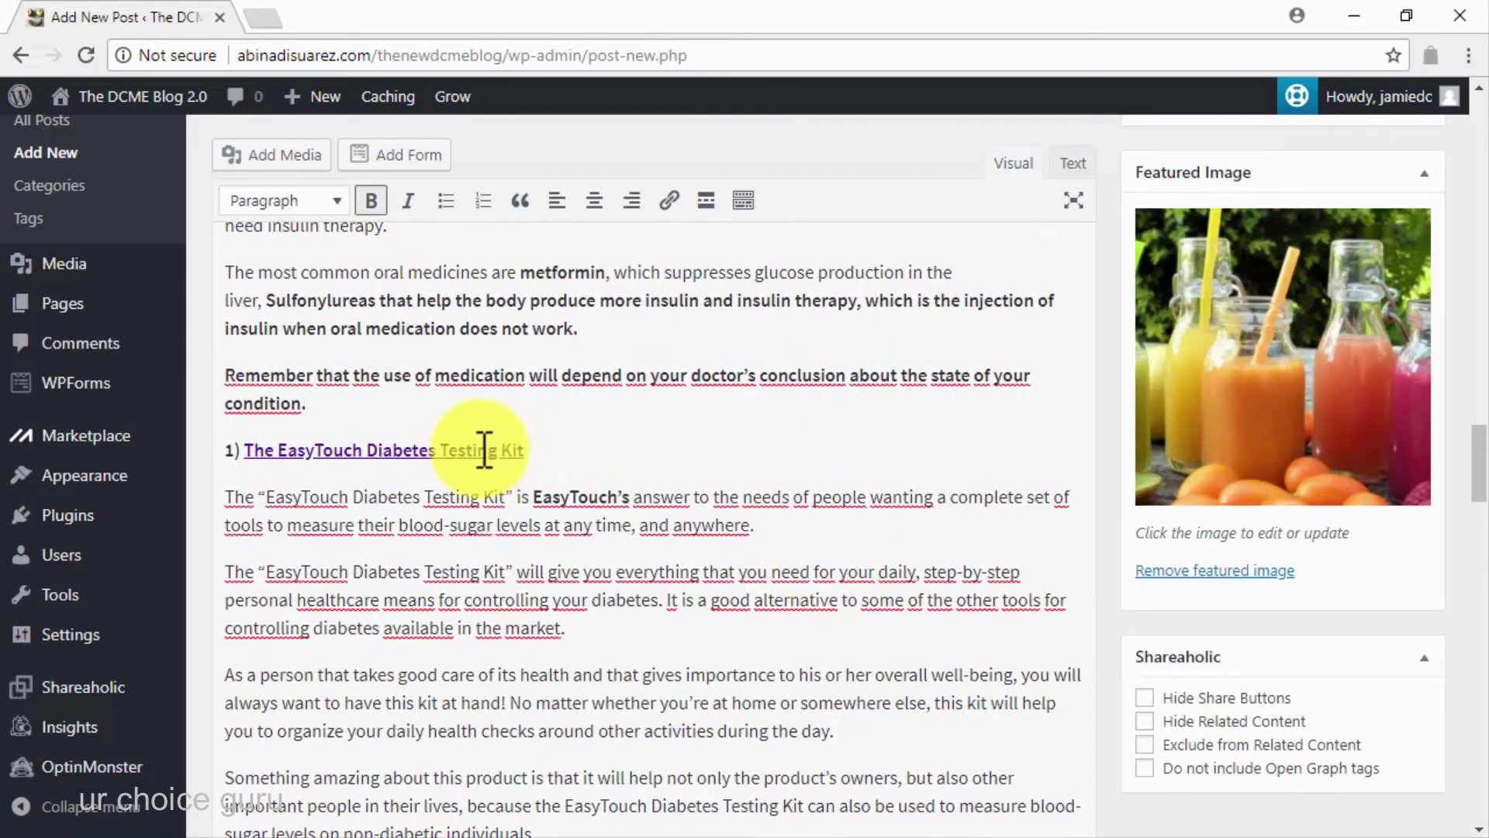
click(485, 449)
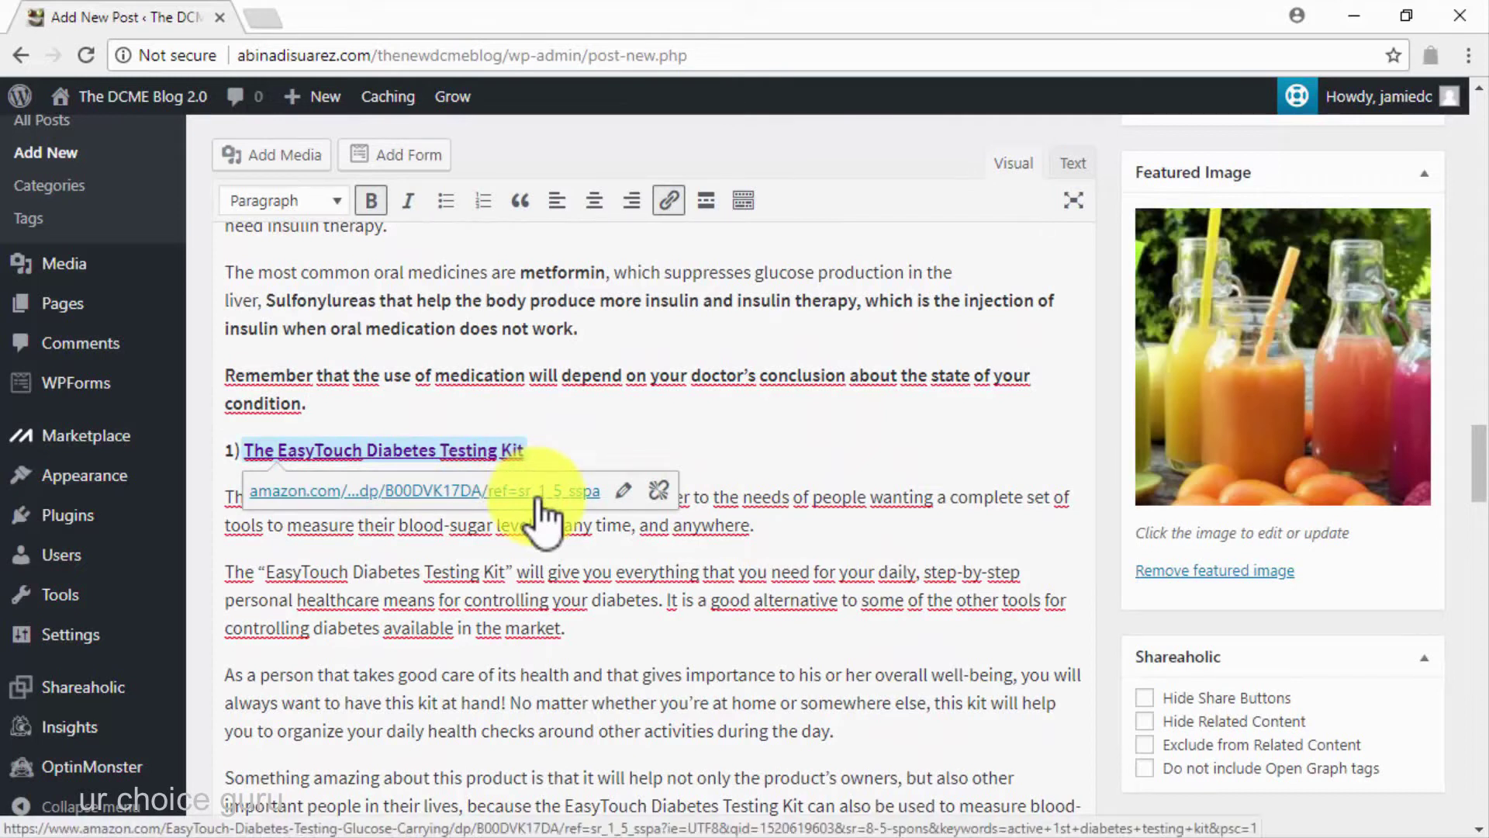
click(625, 494)
right_click(574, 492)
click(632, 545)
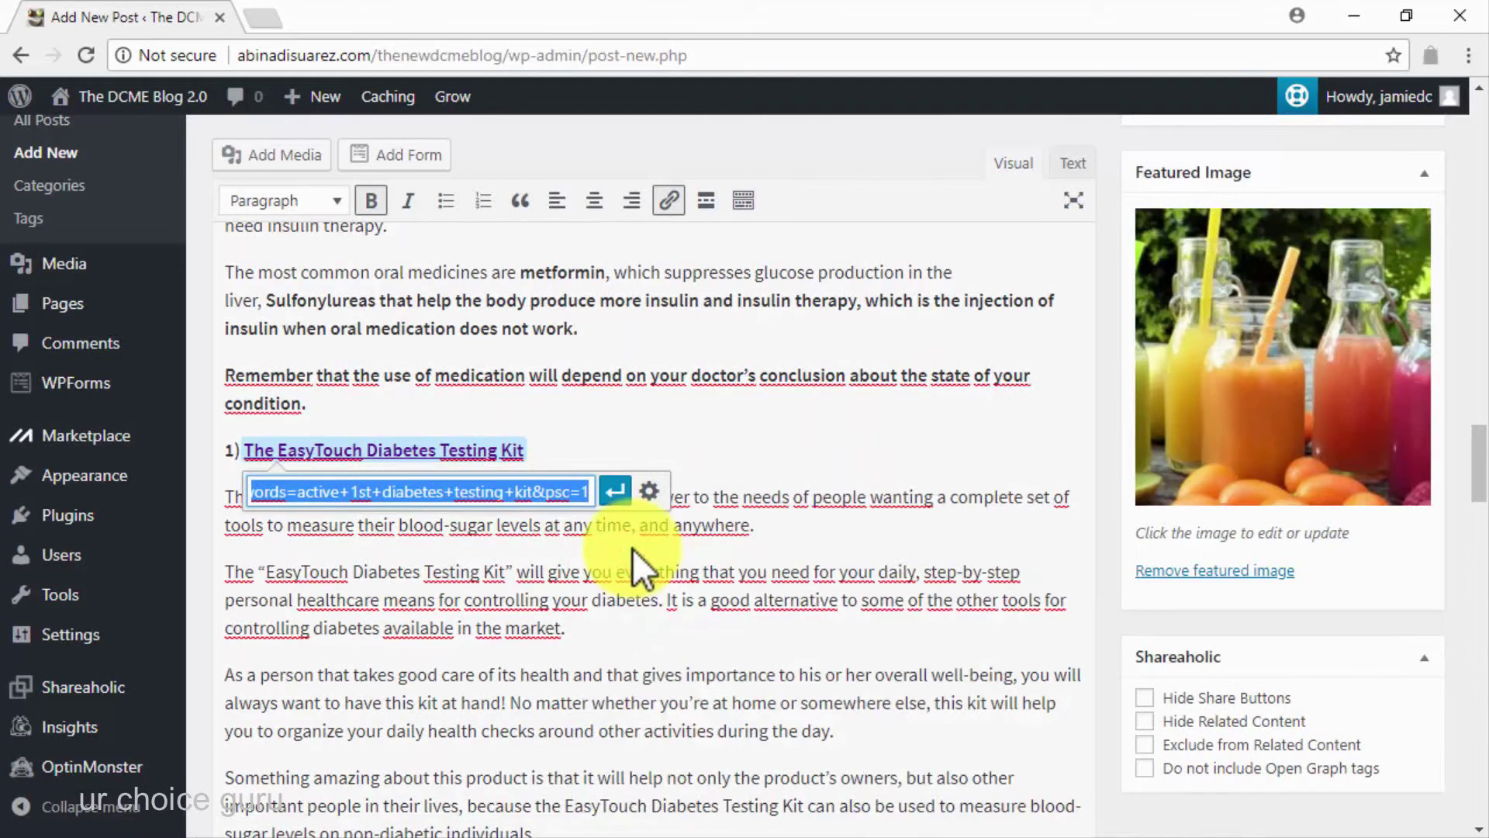
click(614, 492)
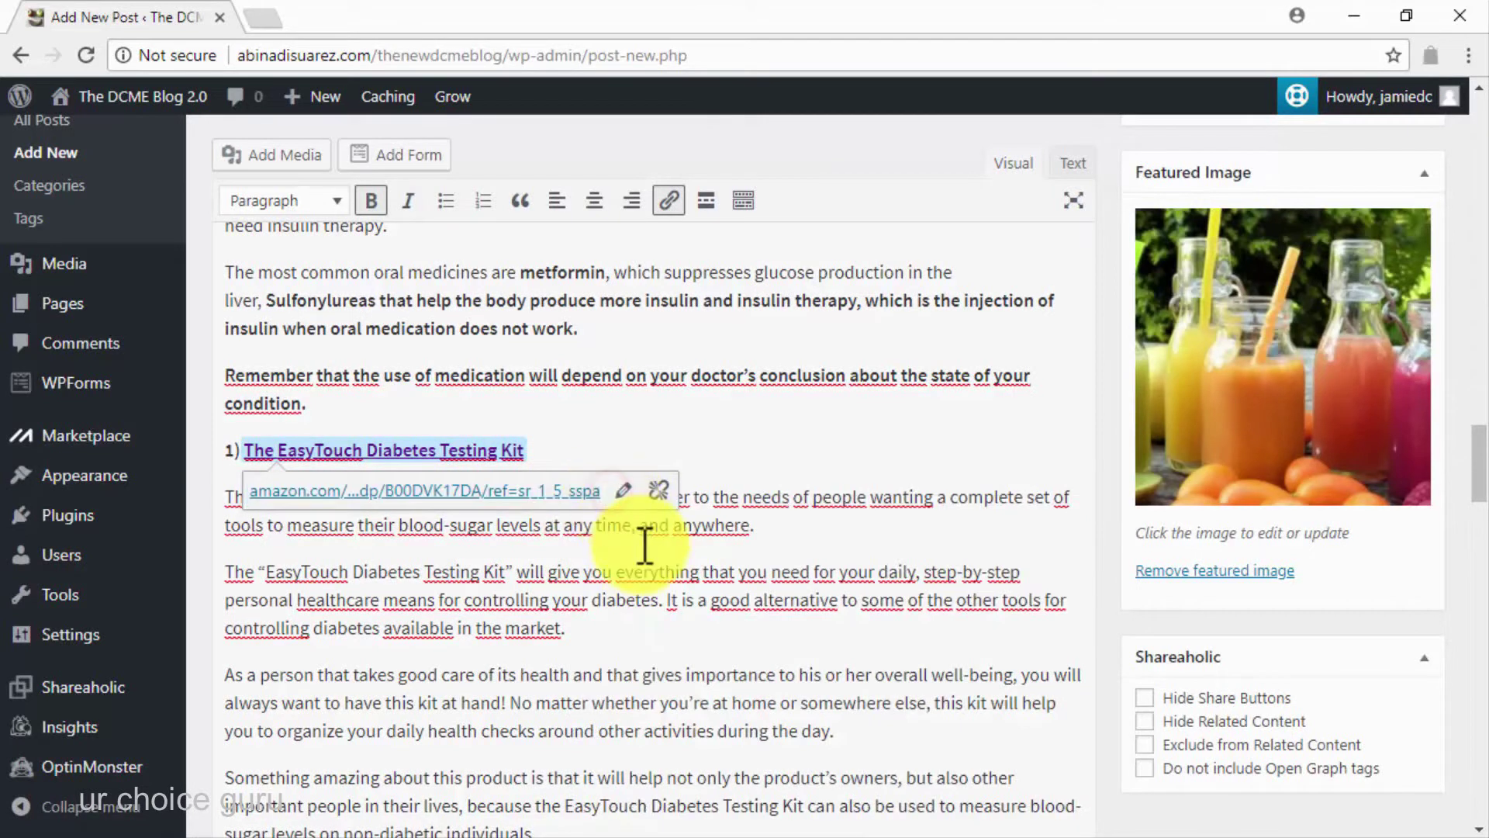
Link the first EasyTouch in the What's in the box? paragraph to the Amazon URL
scroll(645, 547, down, 5)
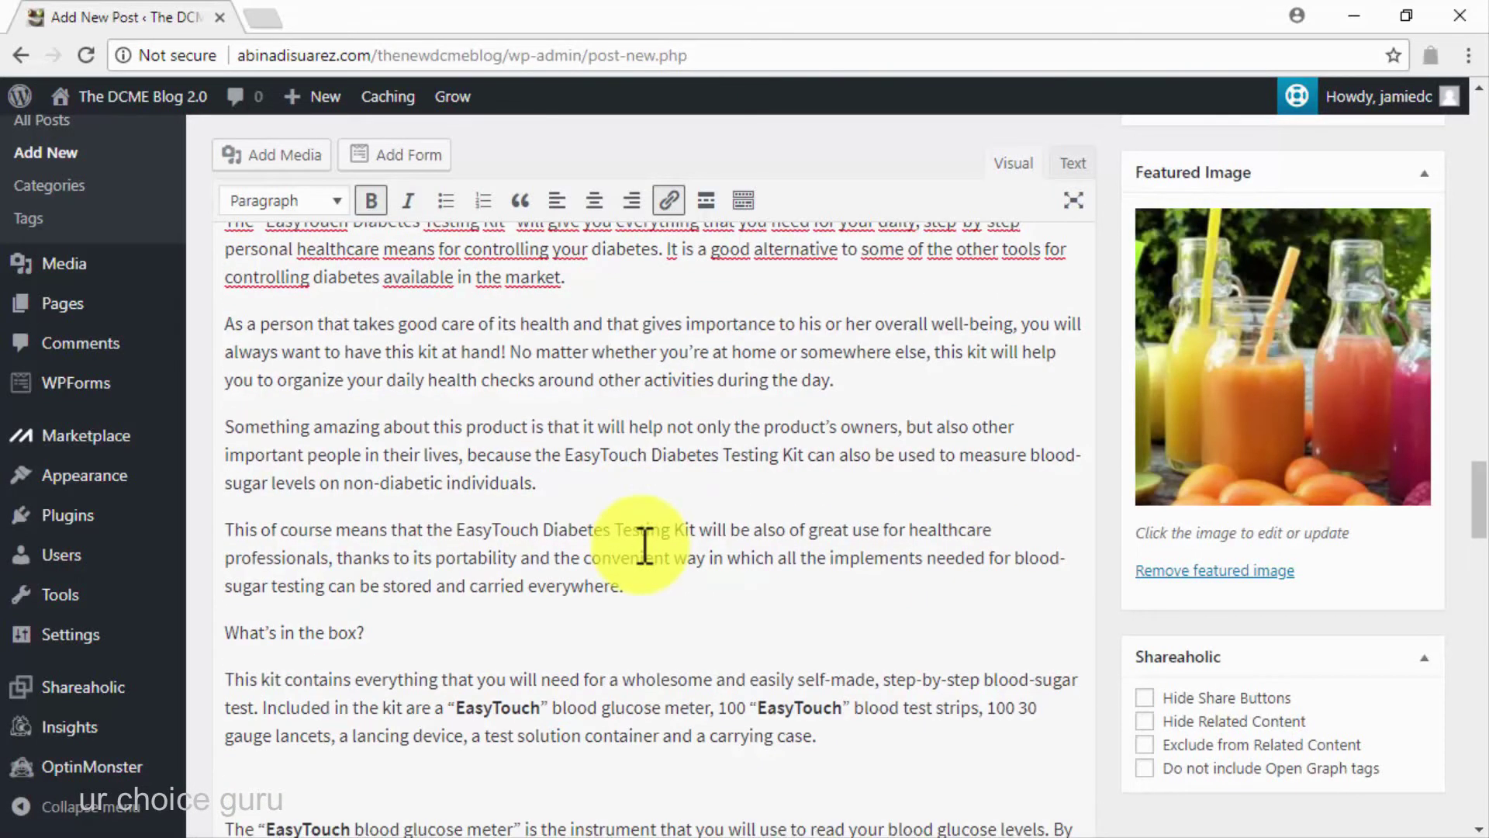
scroll(645, 547, down, 2)
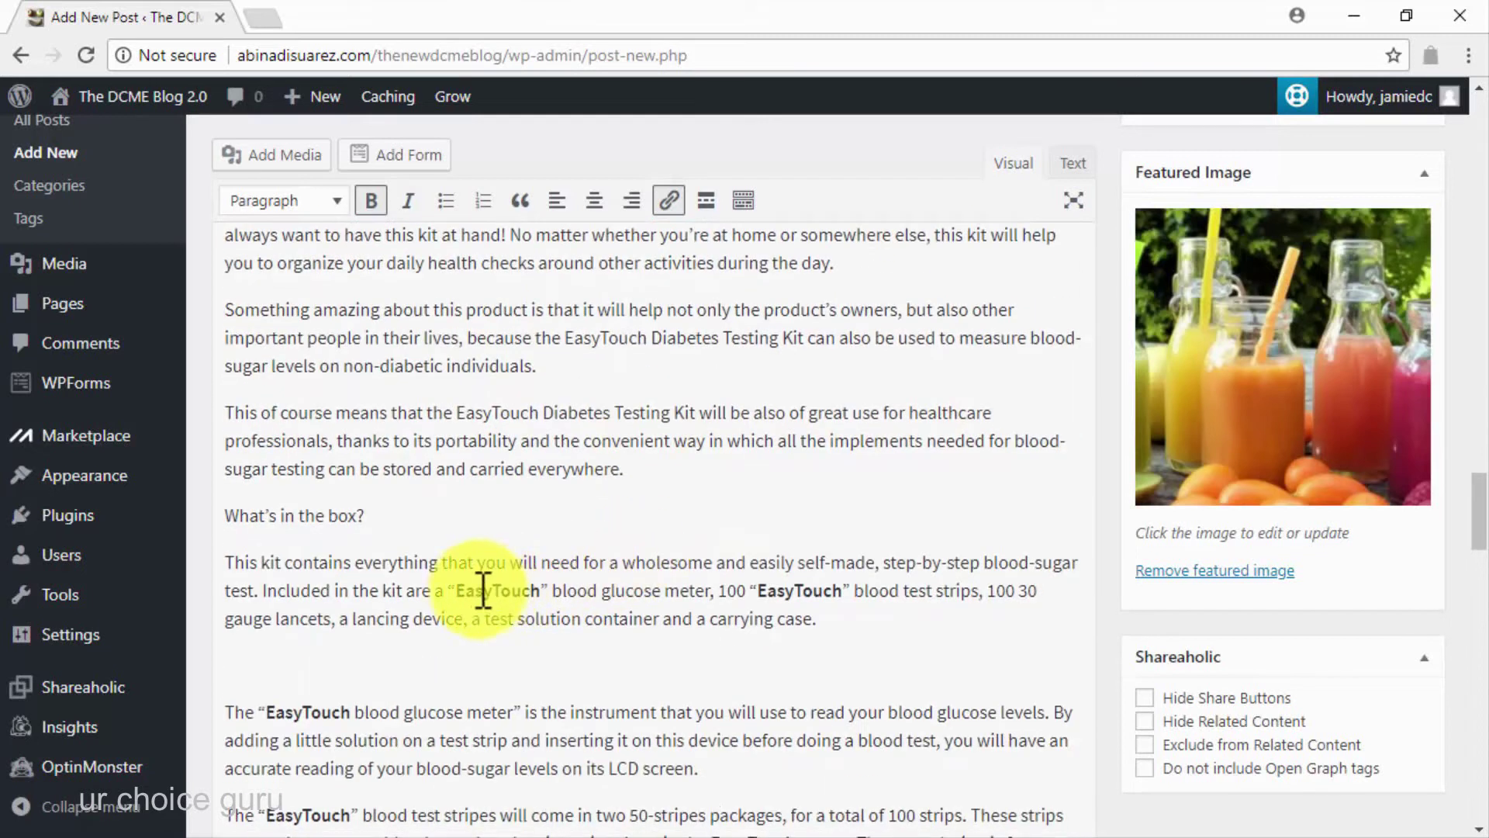
double_click(480, 590)
right_click(478, 592)
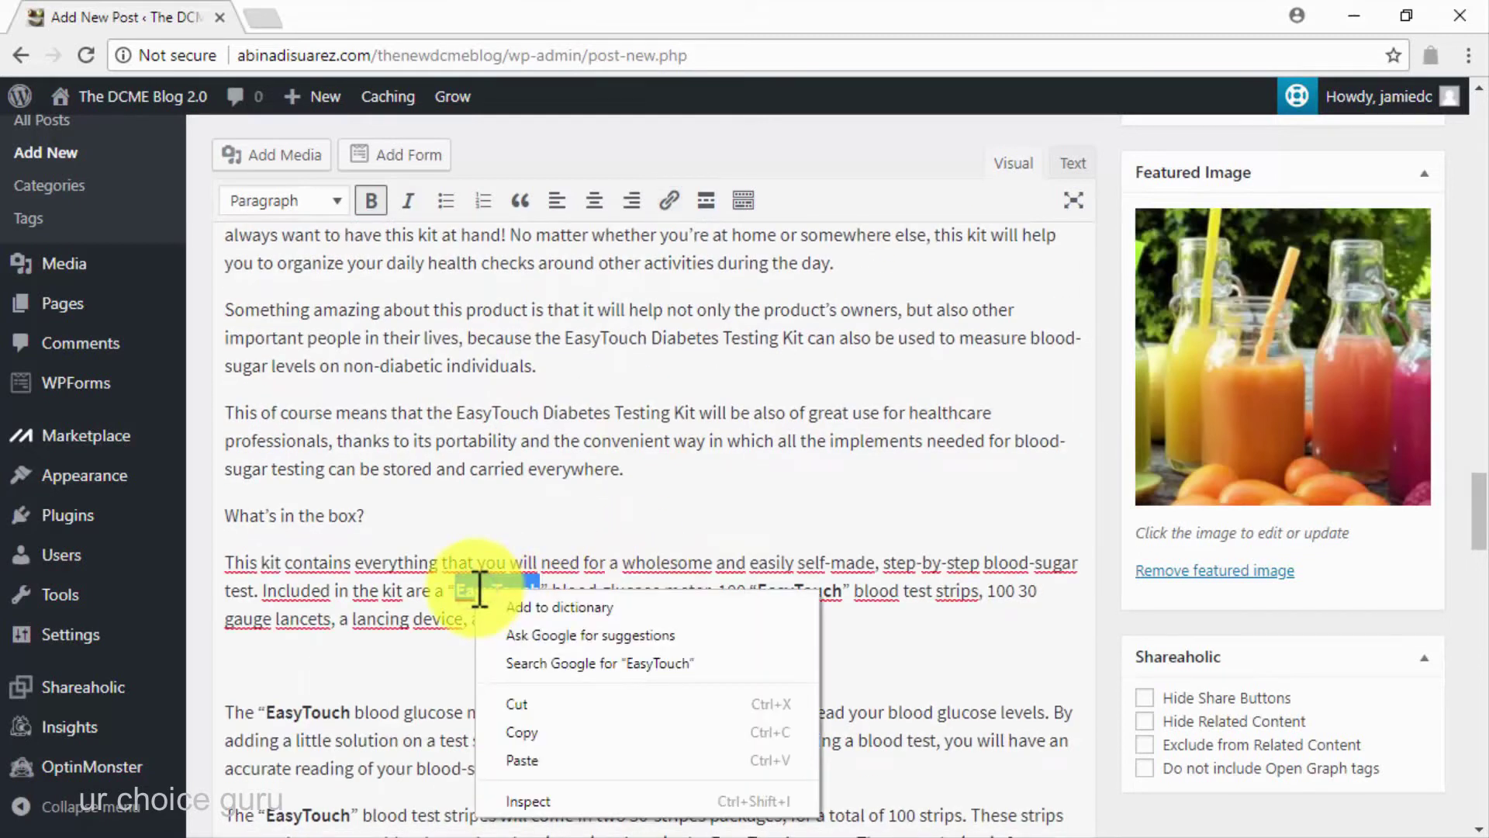
click(669, 200)
right_click(477, 637)
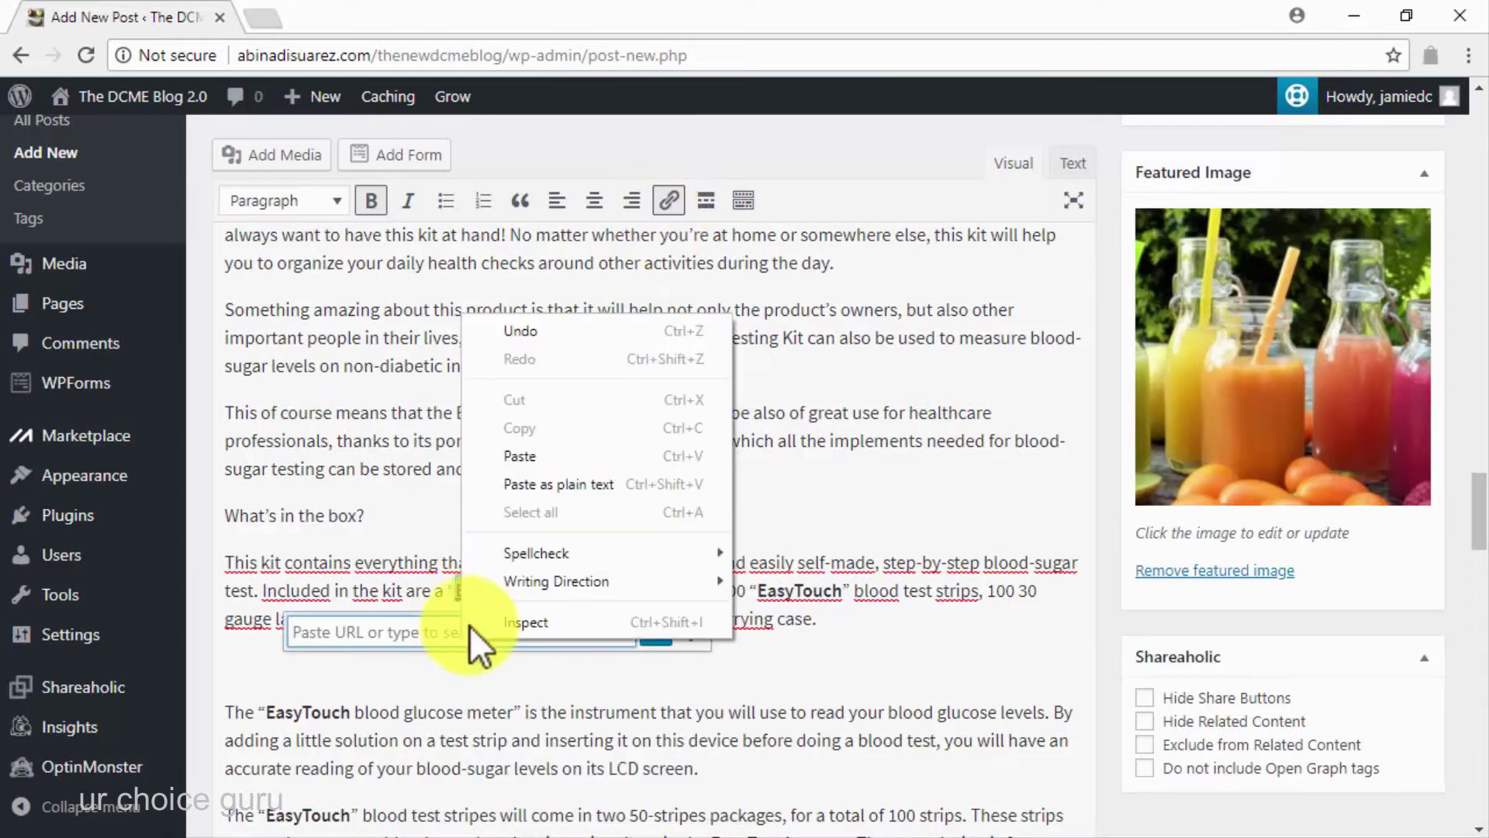
click(543, 445)
click(656, 632)
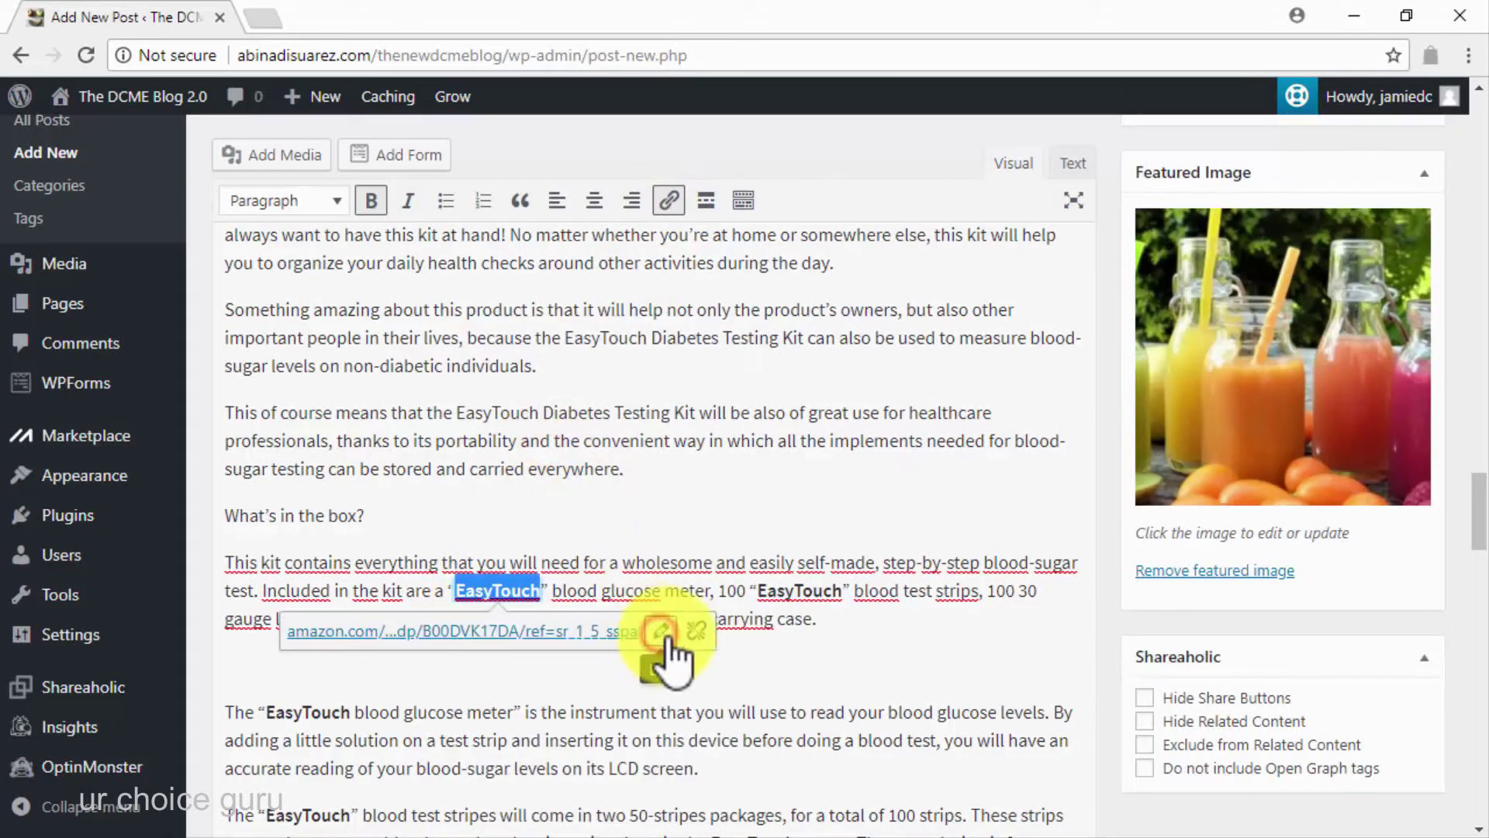
Link the second EasyTouch in that paragraph to the same Amazon URL
double_click(801, 591)
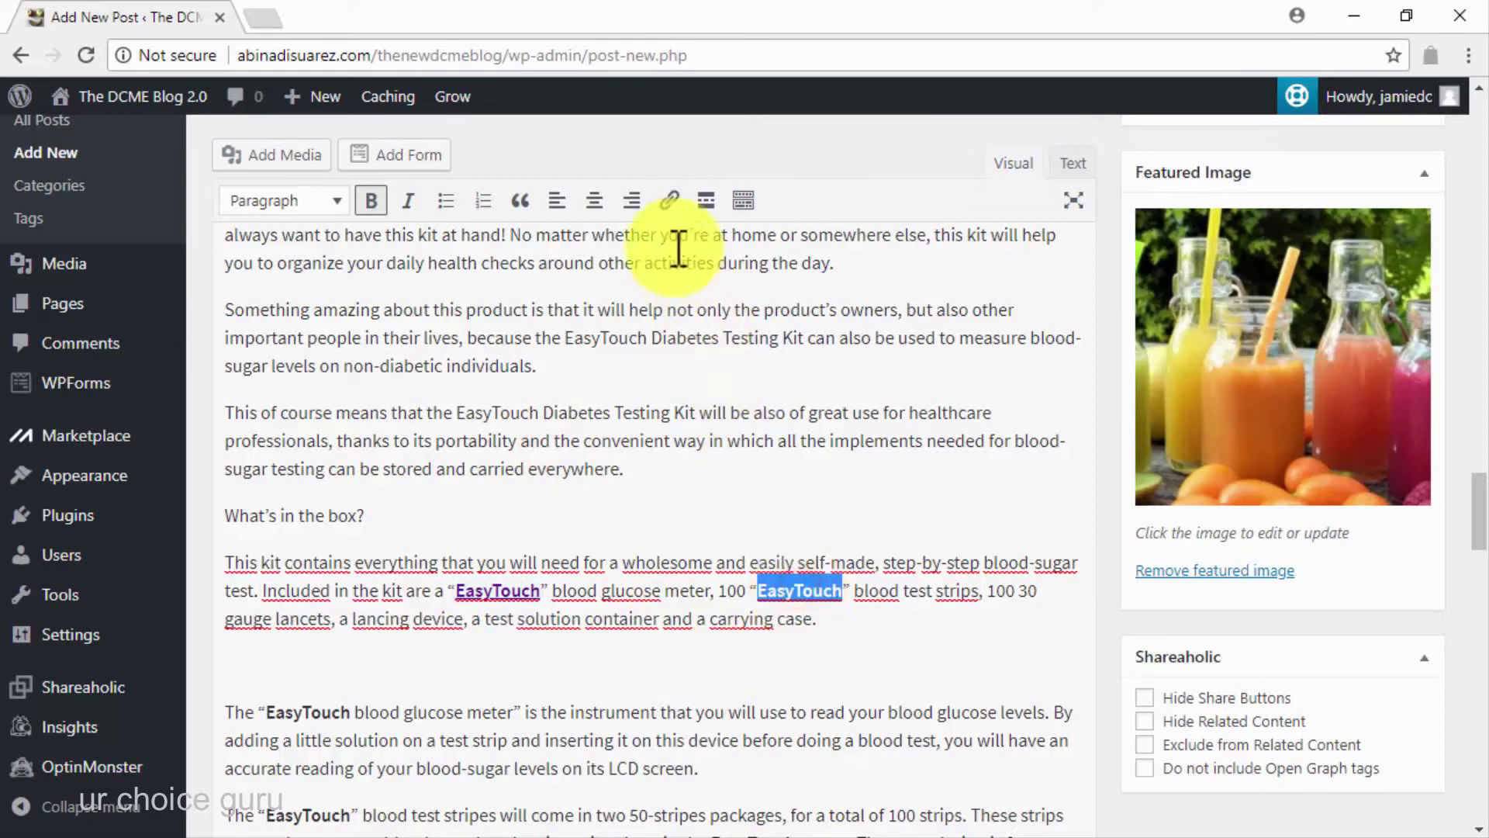
click(669, 200)
right_click(682, 631)
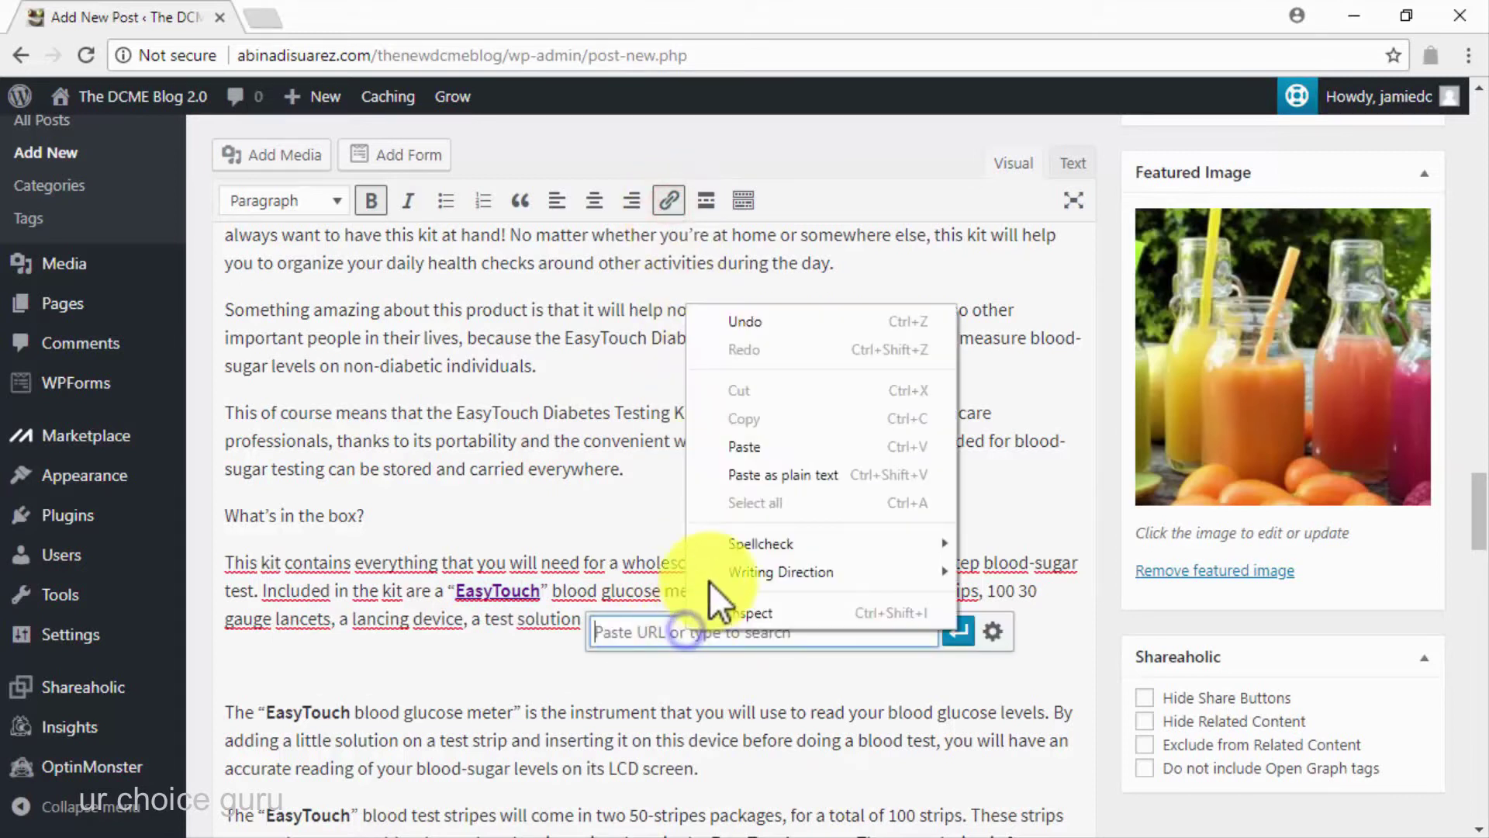
click(752, 454)
click(959, 631)
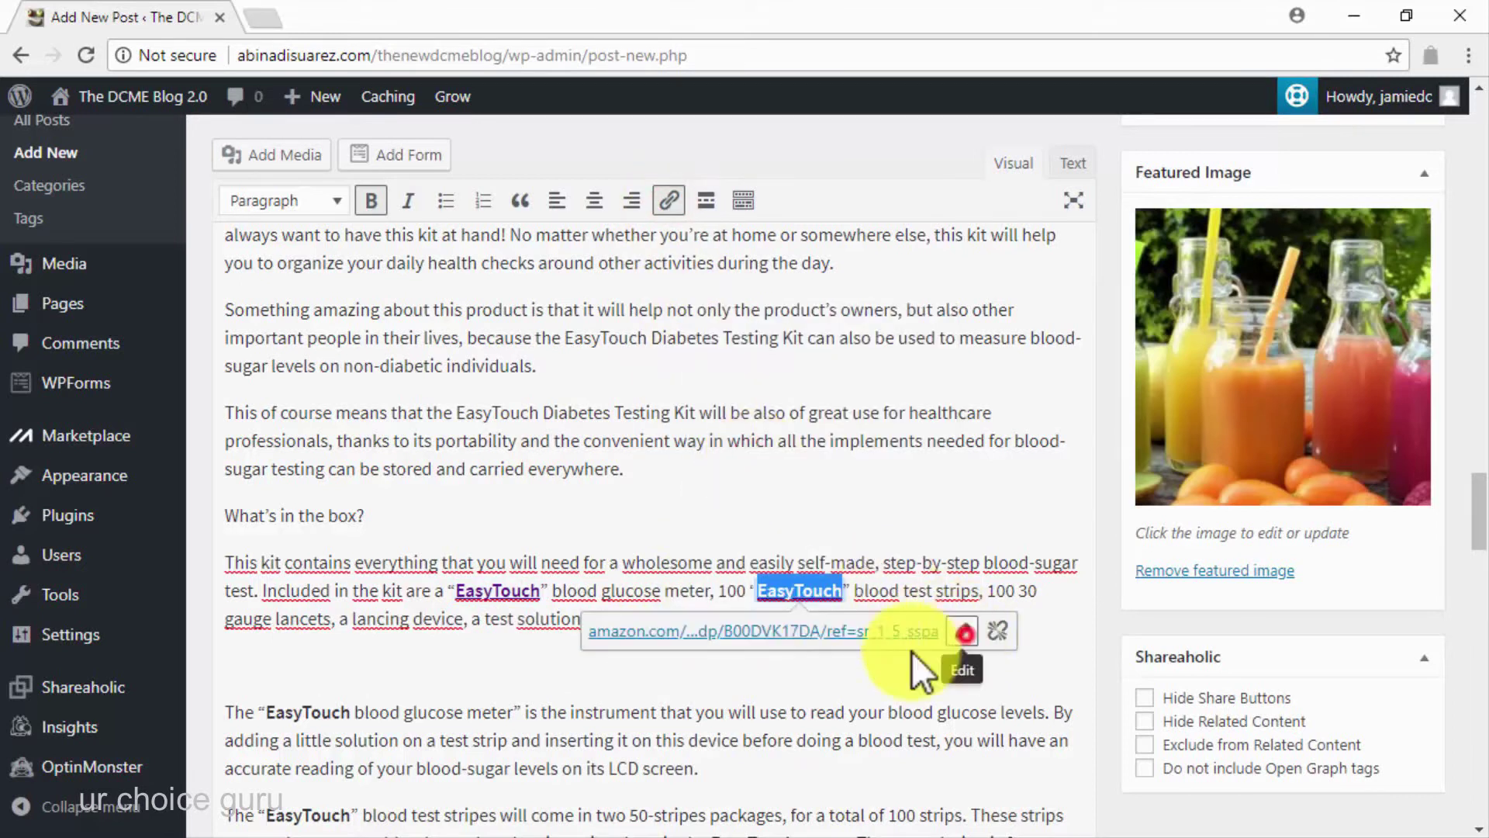
scroll(799, 679, down, 2)
scroll(799, 679, down, 4)
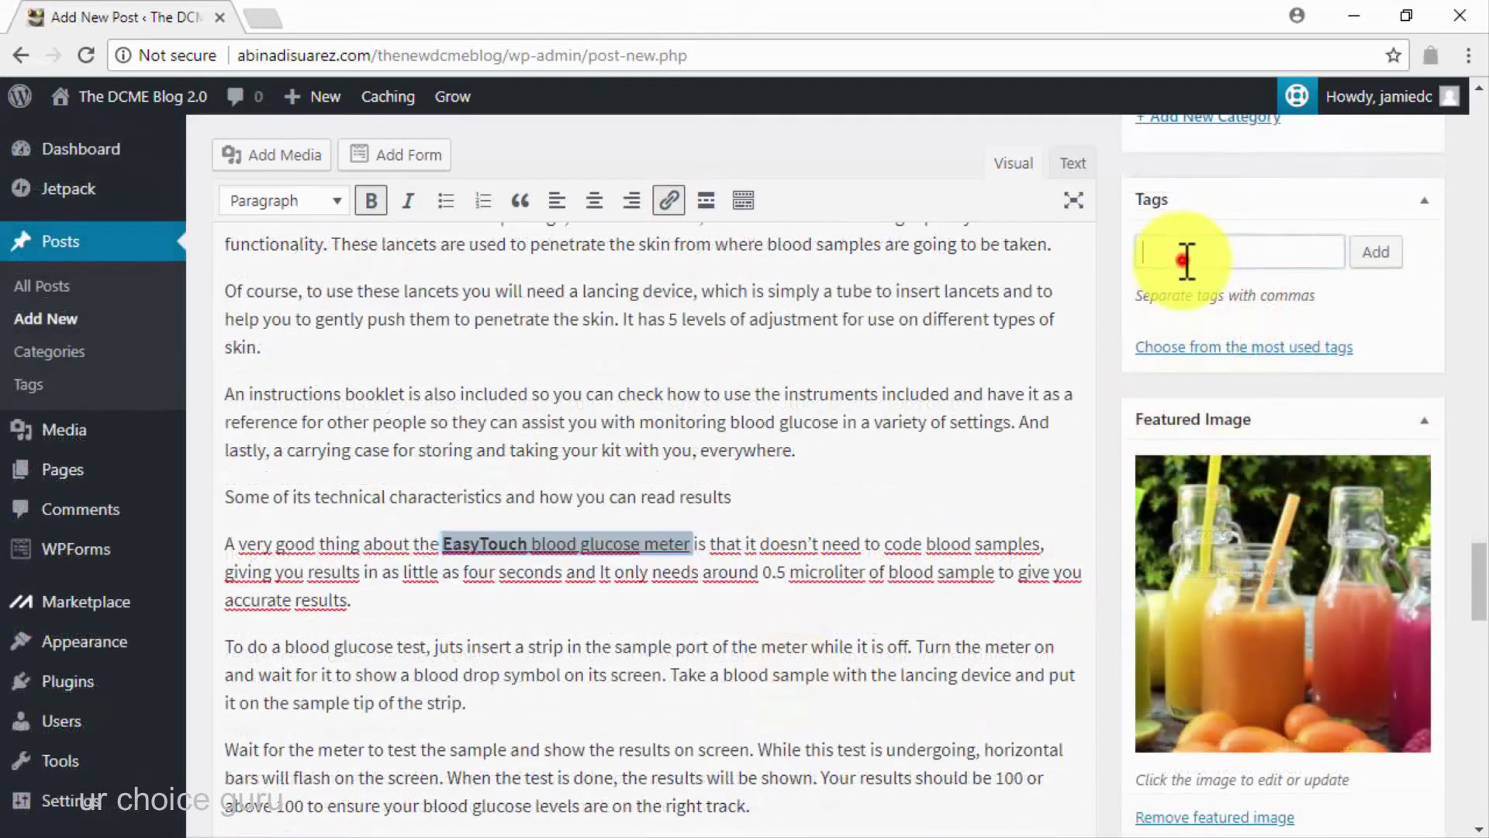
Add the tags diabetes, easytouch and blood glucose to the post
click(1187, 260)
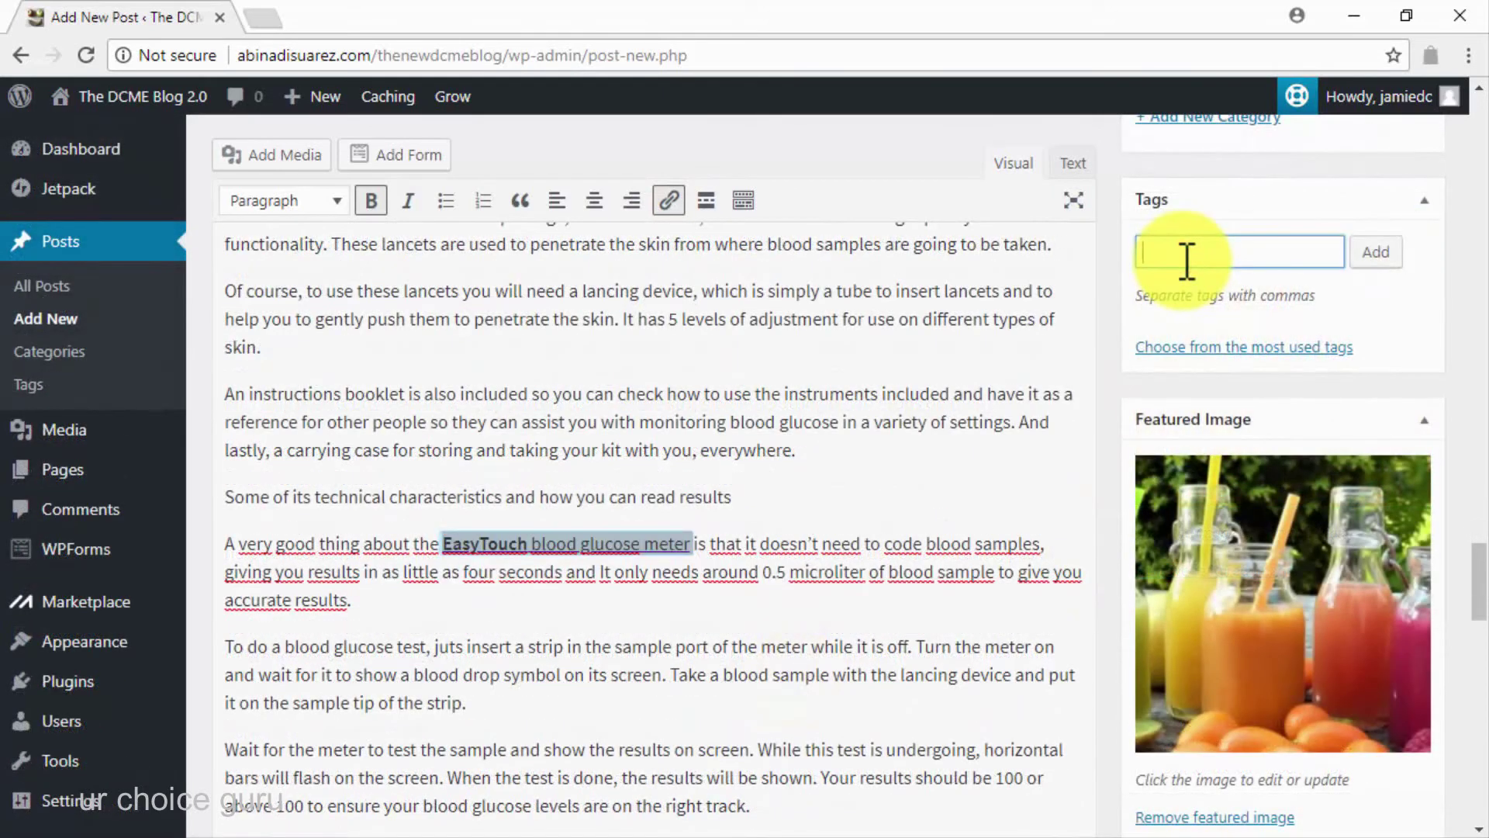
key(Return)
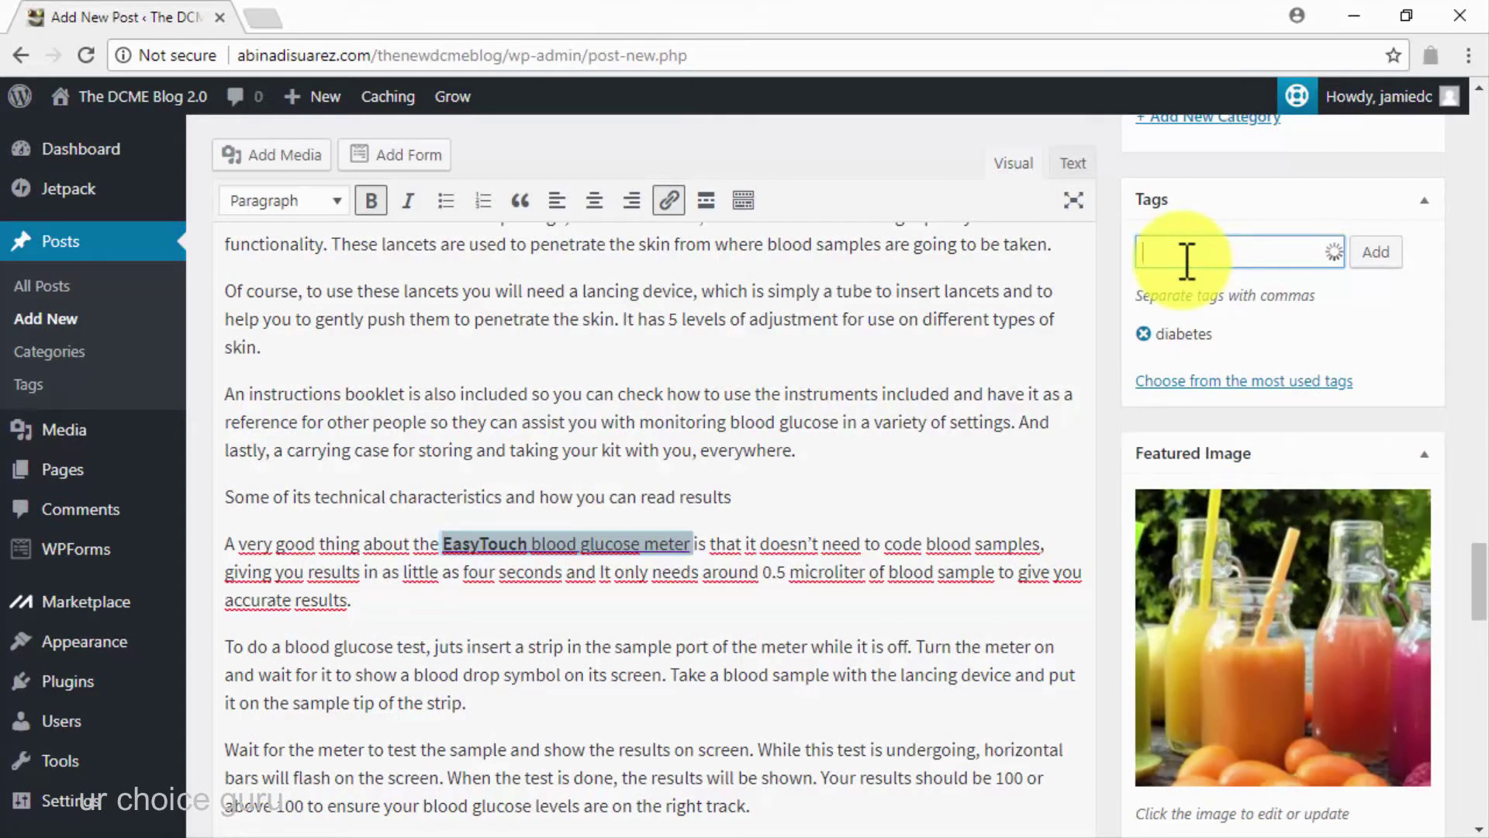
text(easytouch)
key(Return)
text(bll)
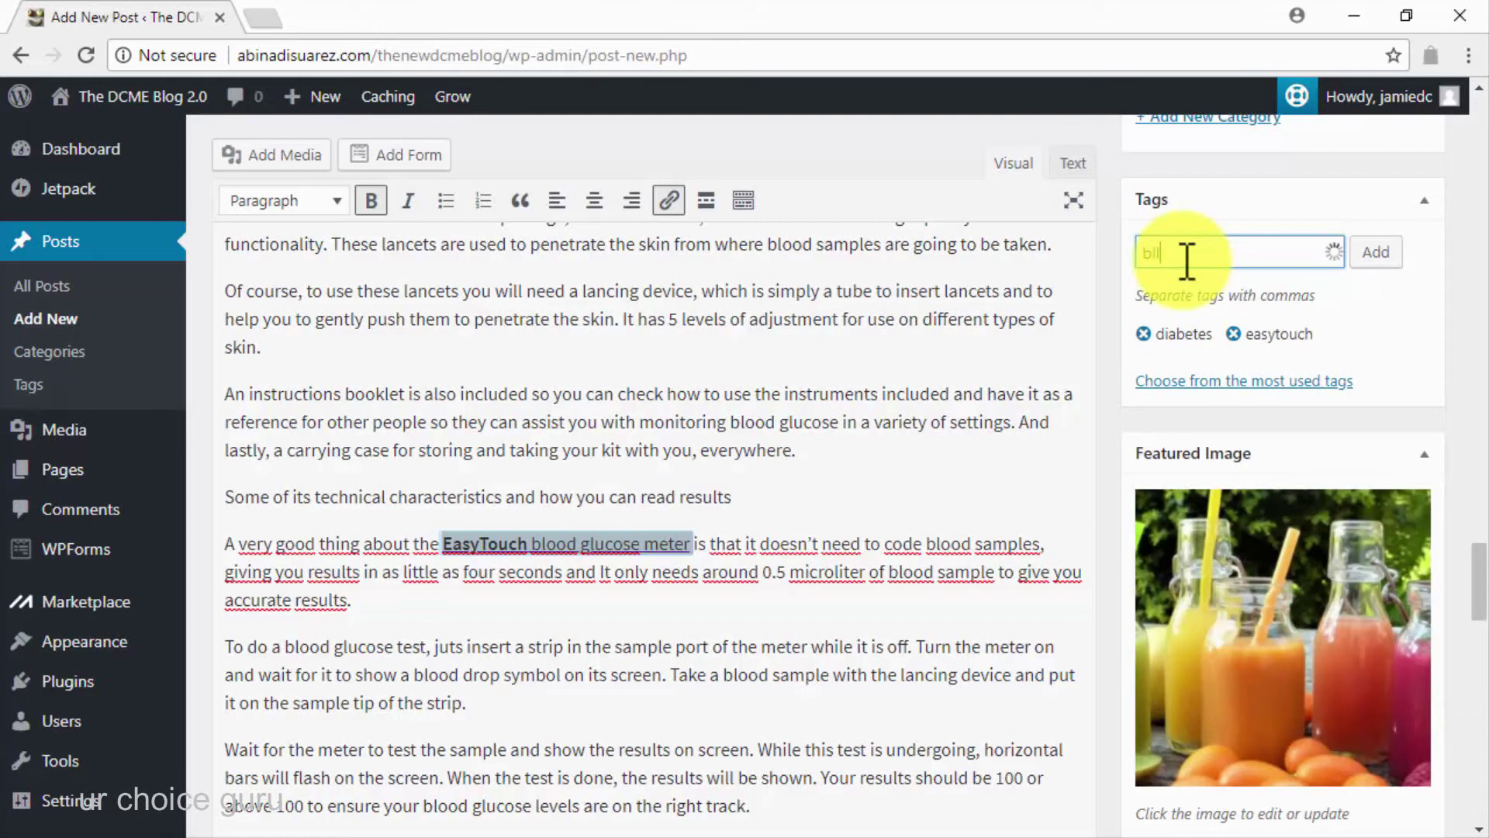
text(od glucose)
key(Return)
Publish the post and view its live page on the blog
scroll(1100, 322, up, 5)
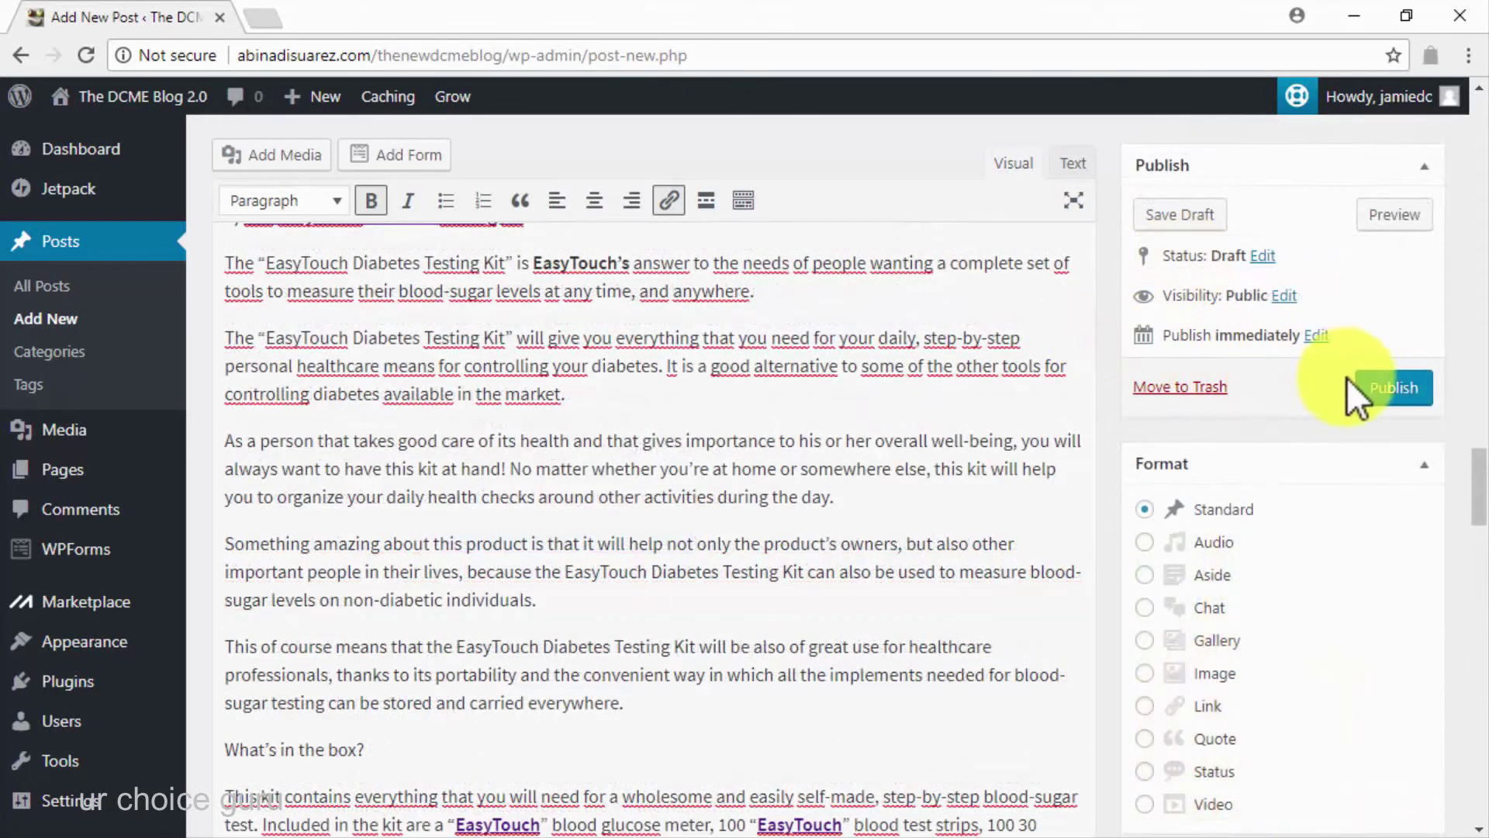
click(1364, 381)
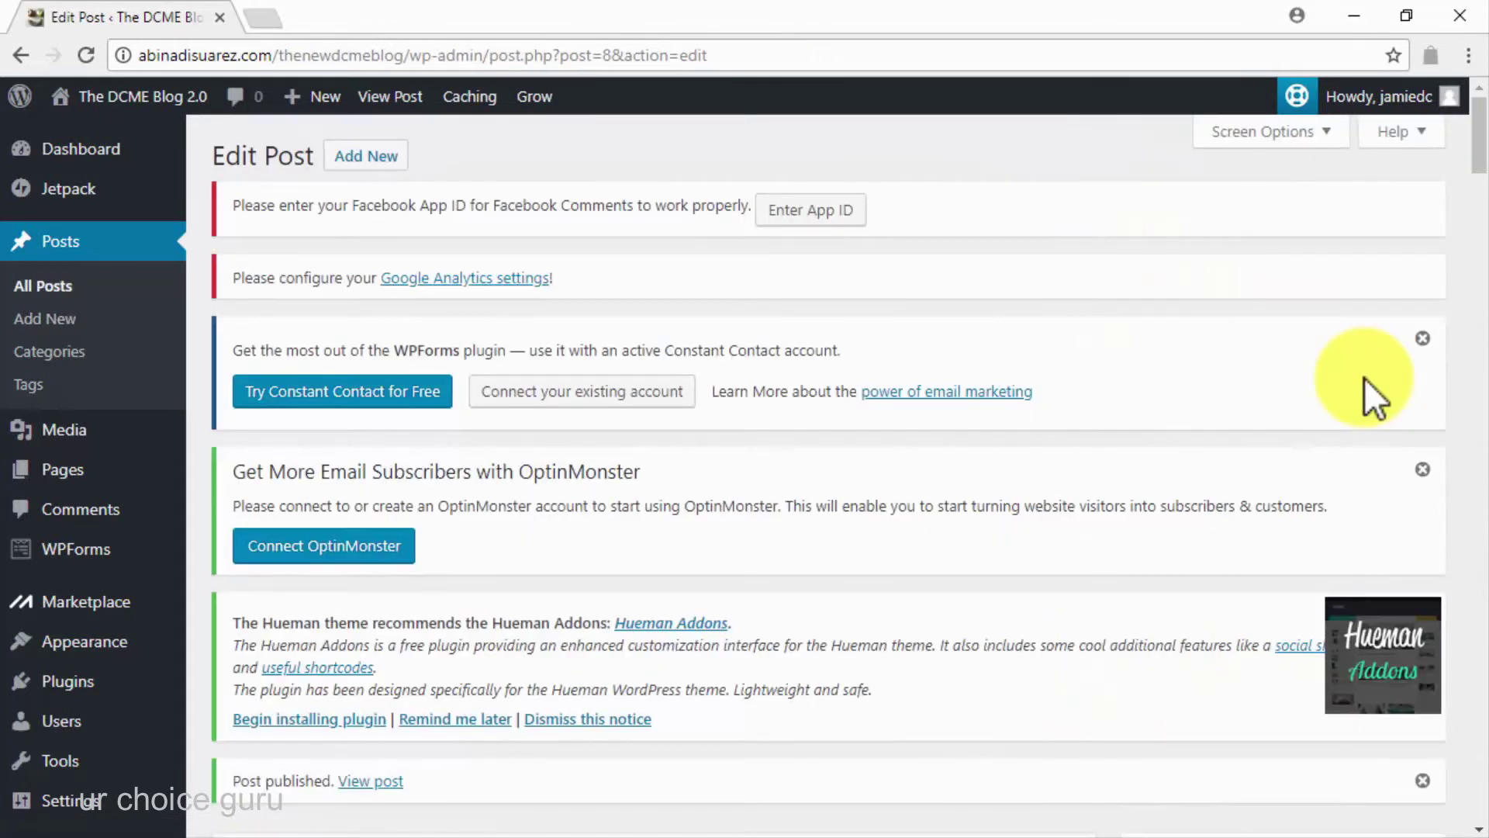
scroll(1109, 476, down, 3)
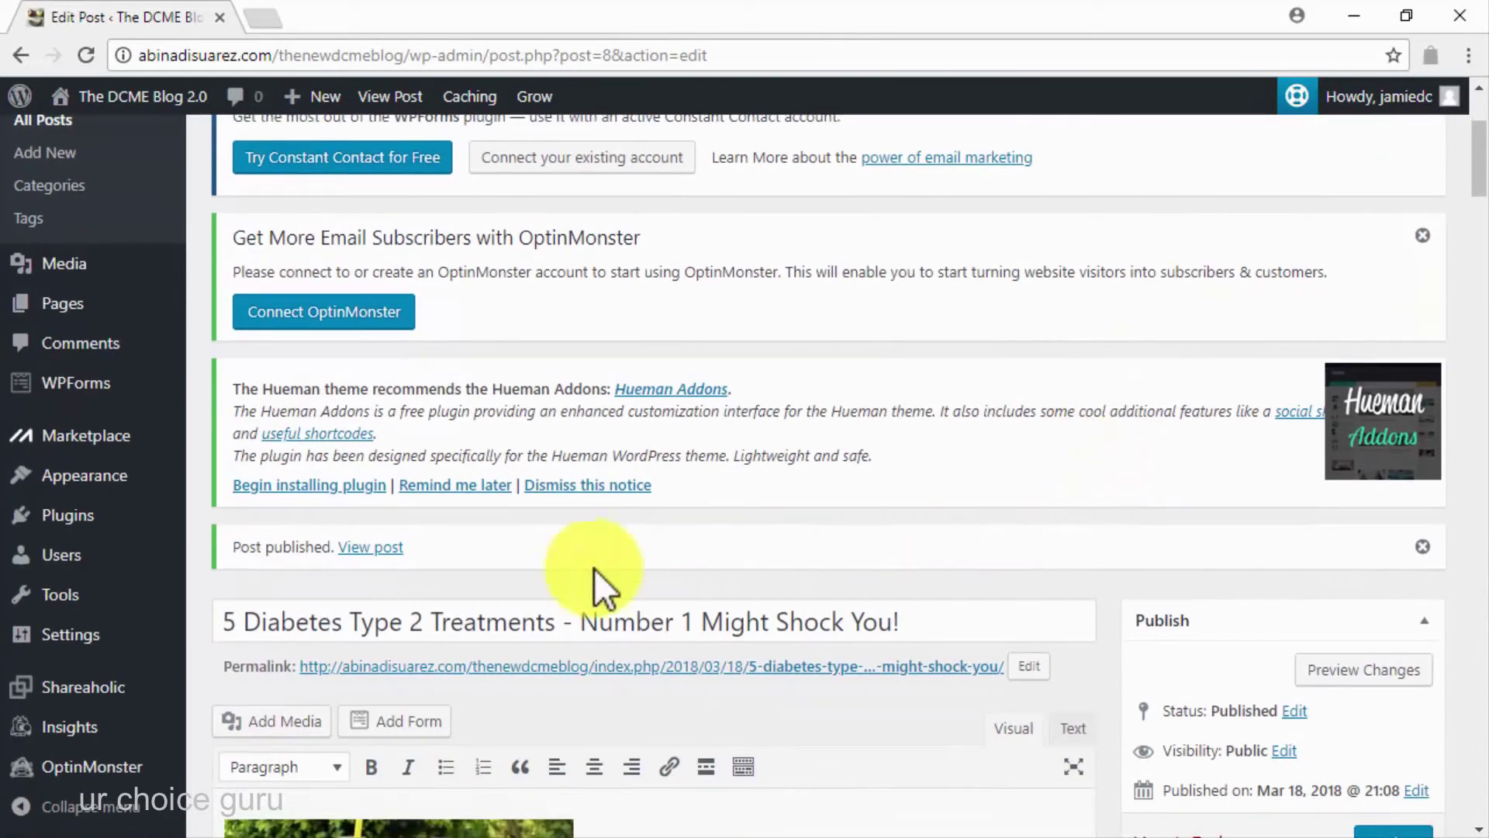
click(356, 549)
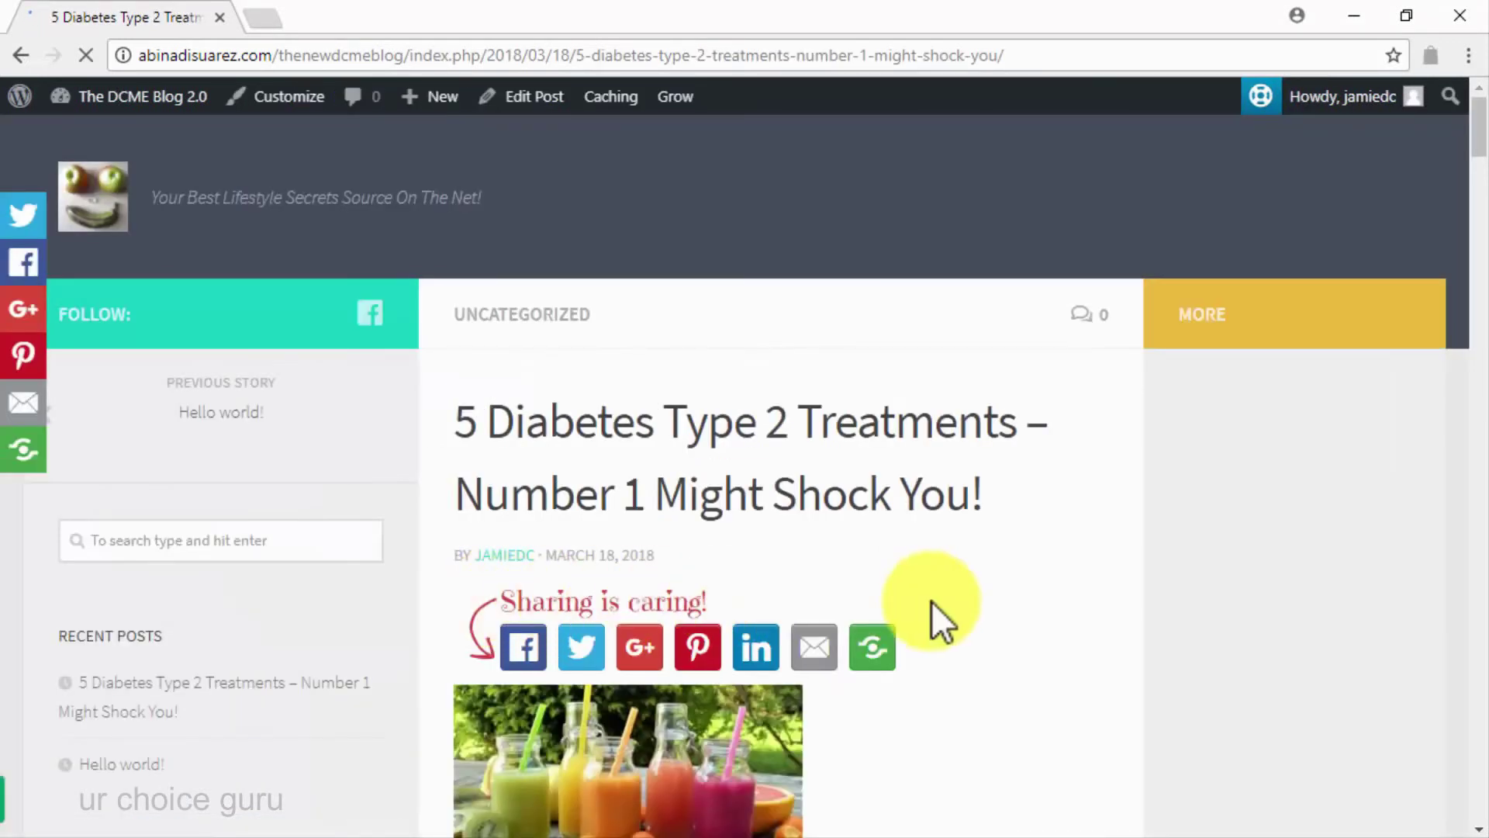
Scroll the live post down through 2) Medication to the linked EasyTouch Diabetes Testing Kit heading
scroll(962, 604, down, 7)
scroll(962, 602, down, 15)
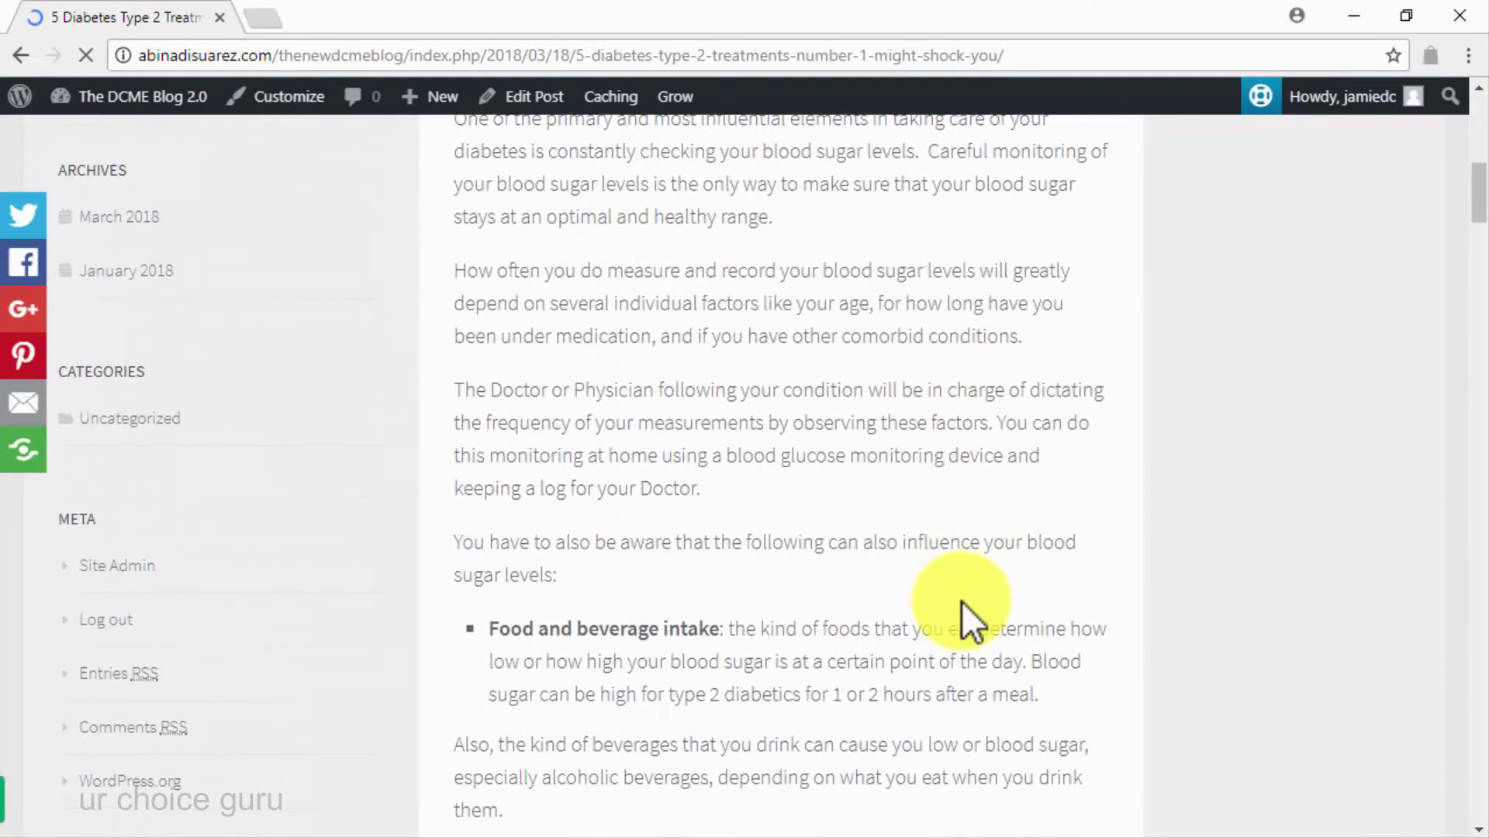
scroll(962, 601, down, 20)
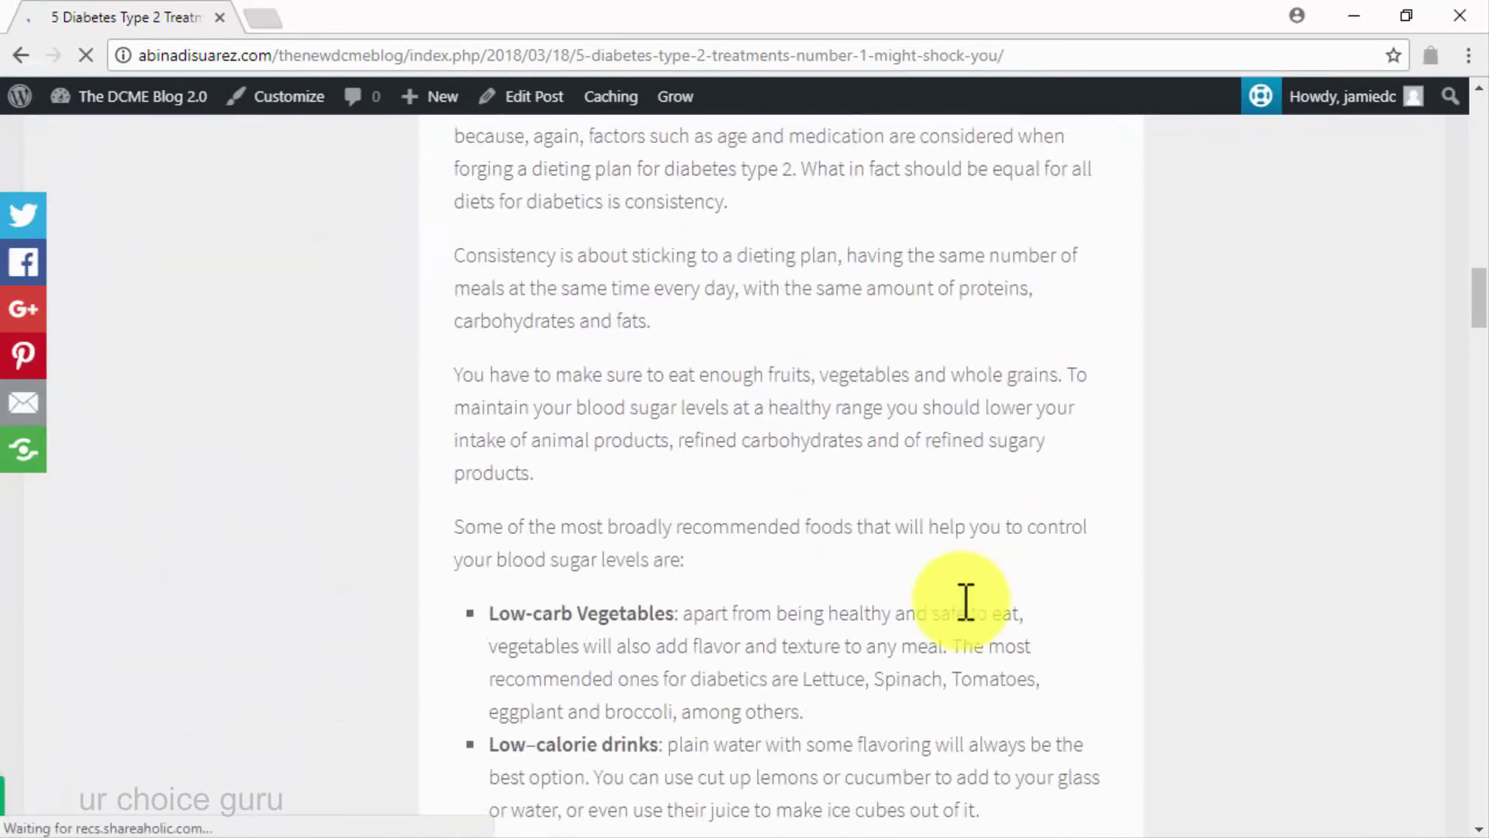
scroll(966, 603, down, 15)
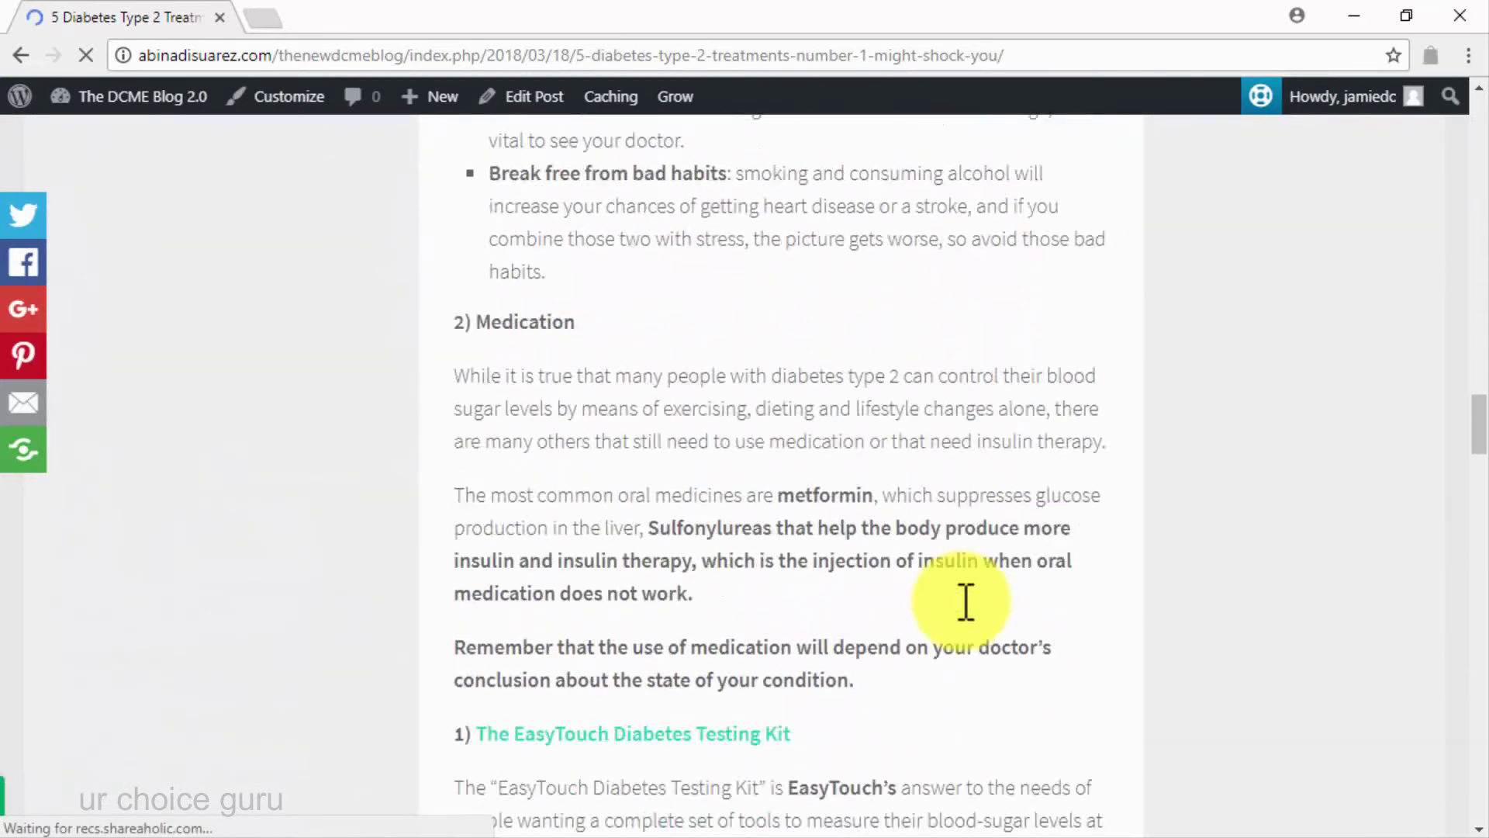
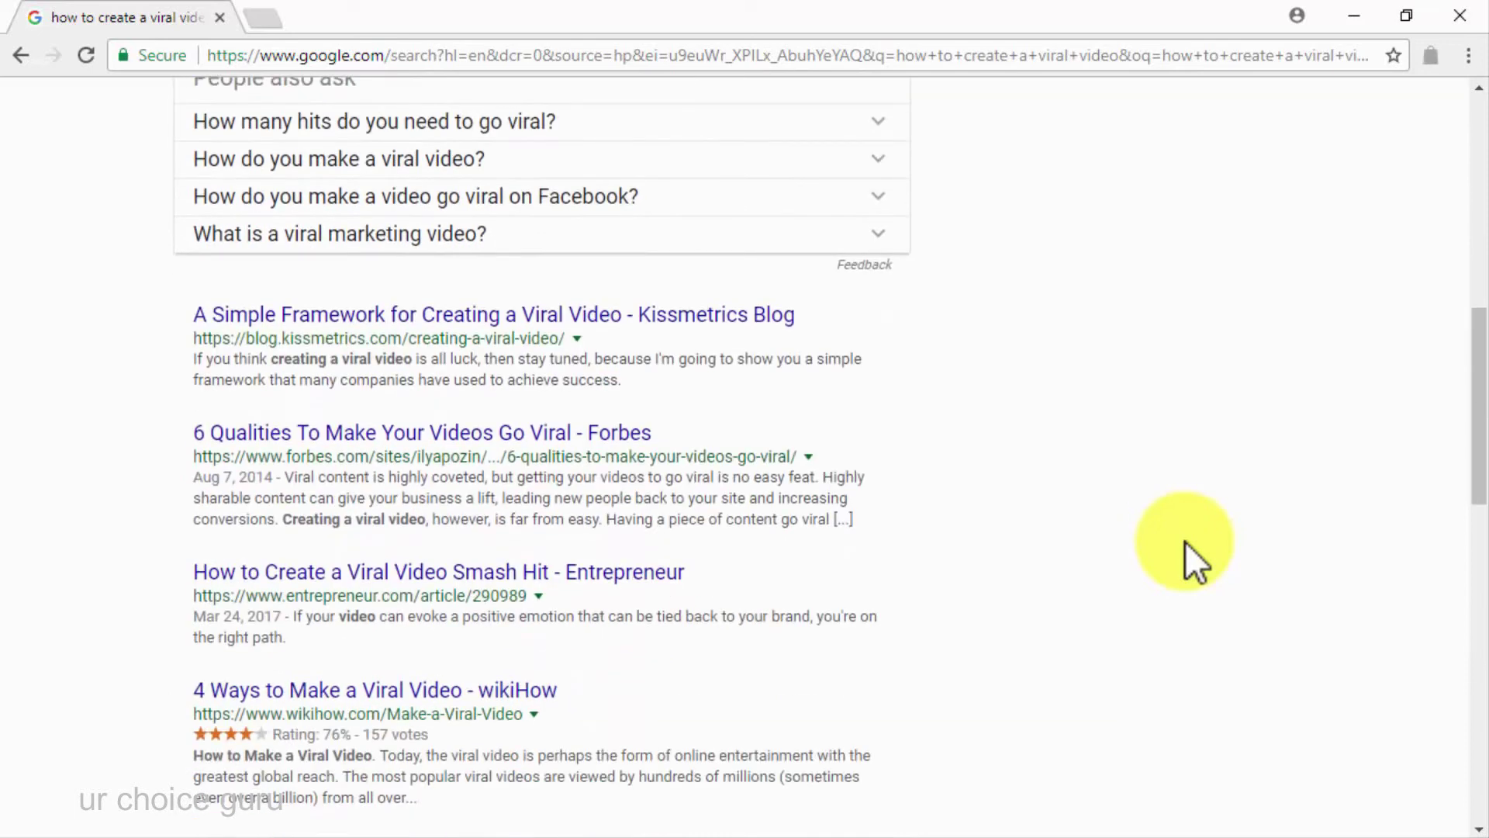
Refine the search to 'how to create a viral marketing video' and browse the new results
scroll(1185, 541, down, 5)
scroll(1185, 542, down, 4)
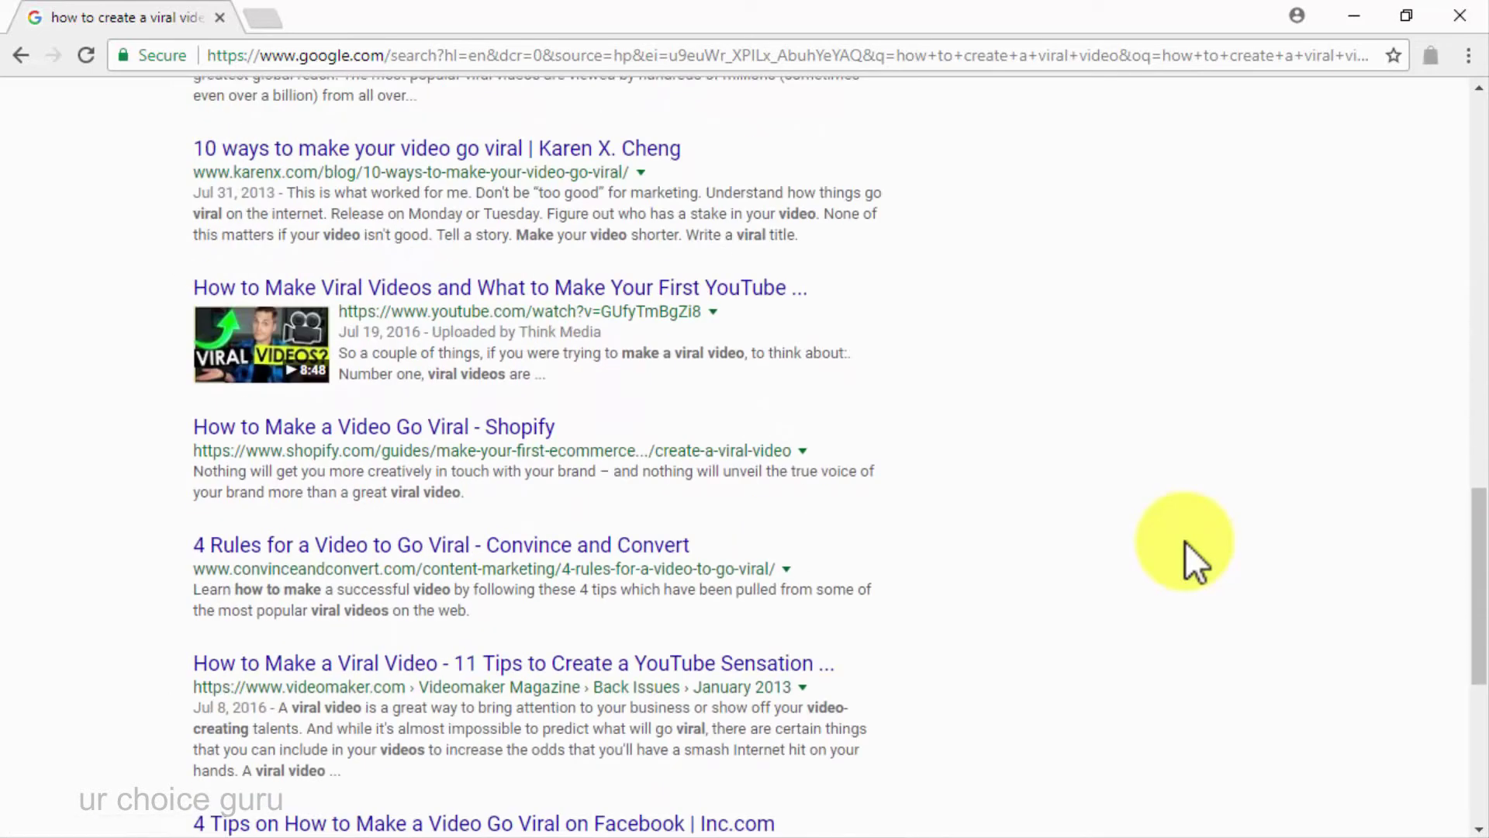
scroll(1185, 542, down, 3)
scroll(1185, 541, up, 3)
scroll(1185, 541, up, 12)
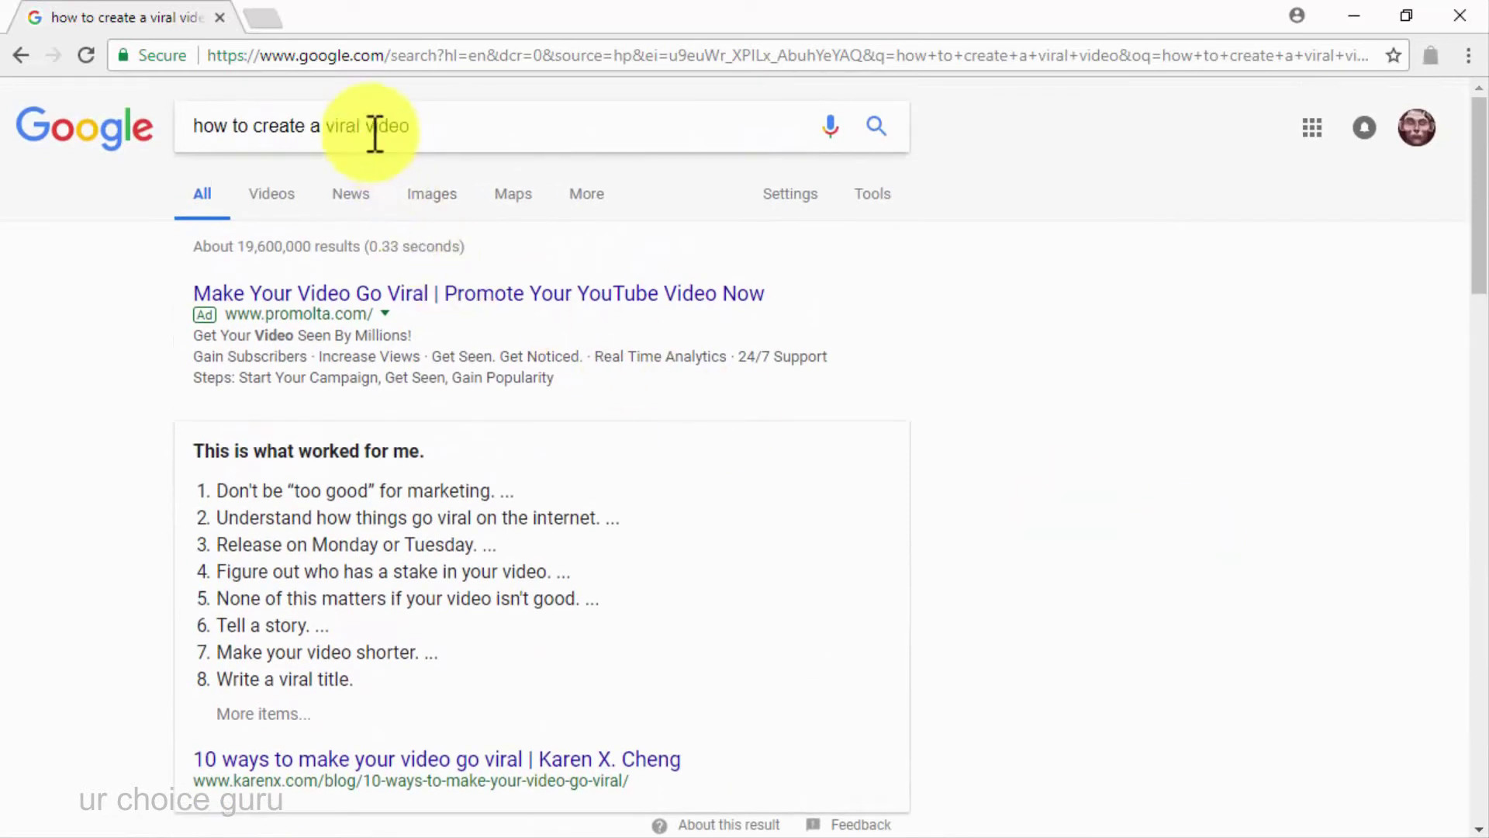
click(365, 126)
text(marketing)
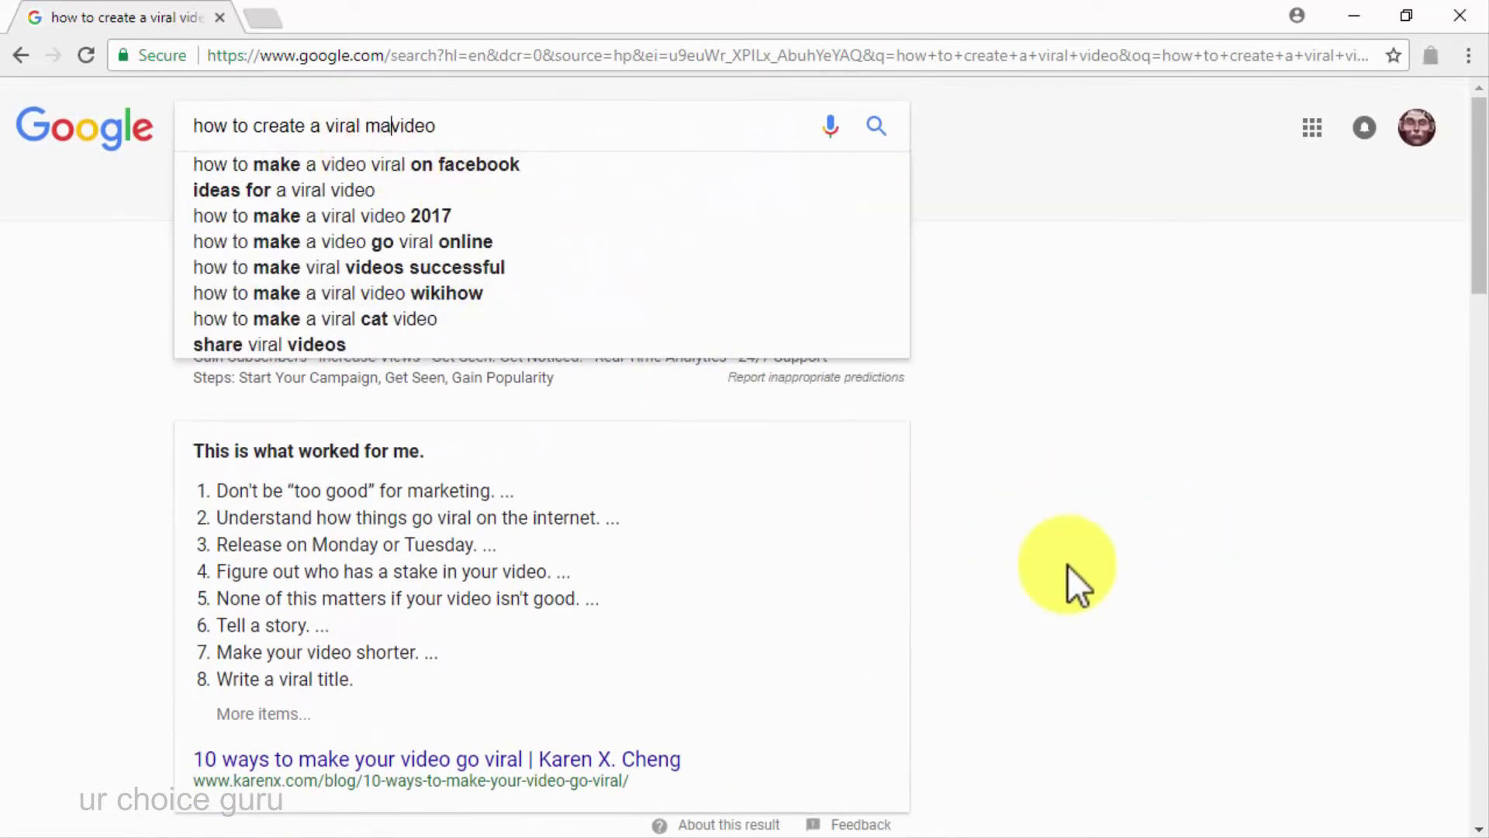
key(Return)
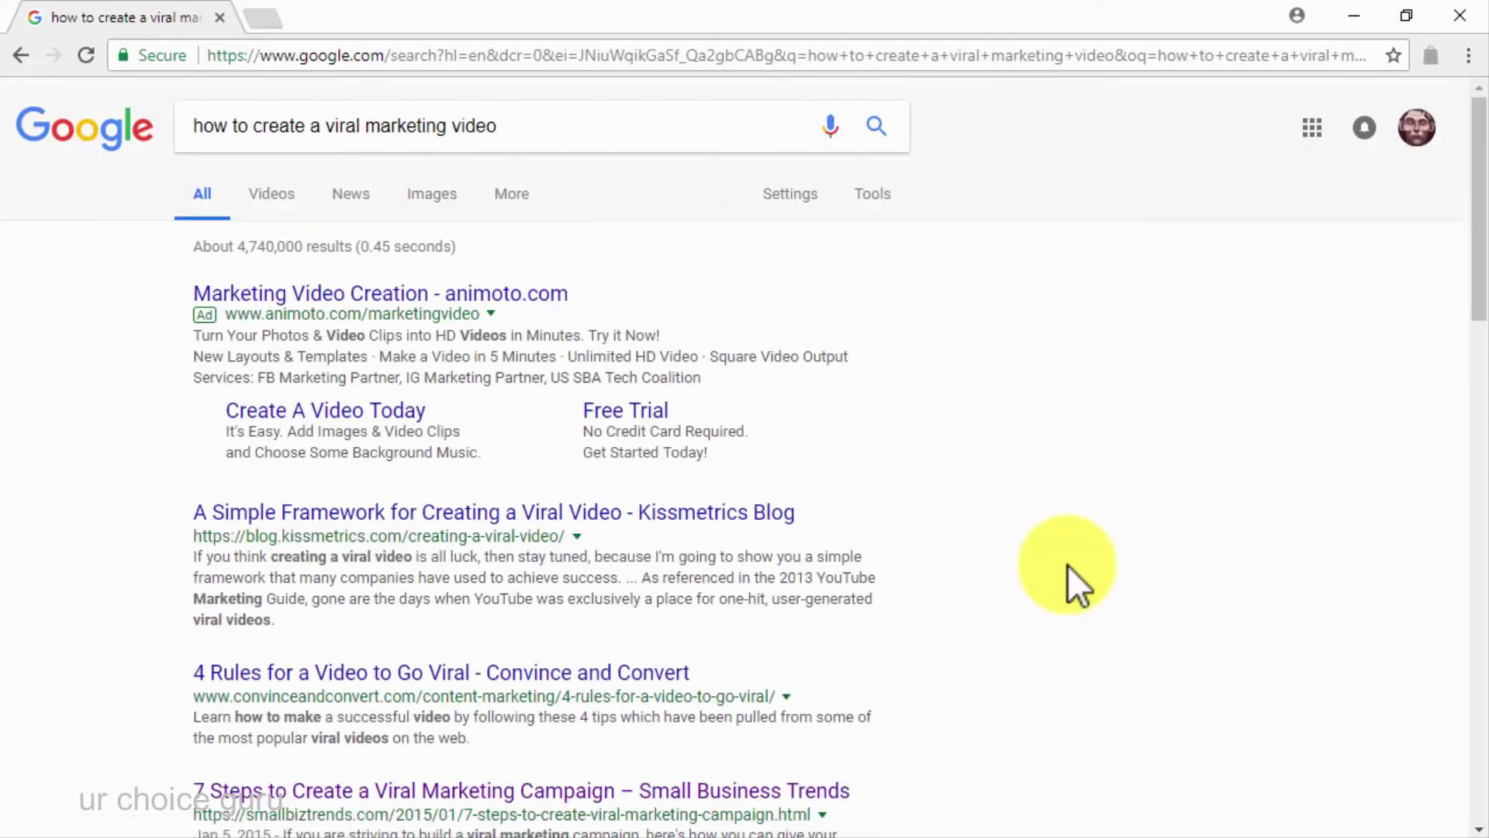
scroll(1067, 564, down, 5)
scroll(1069, 567, down, 10)
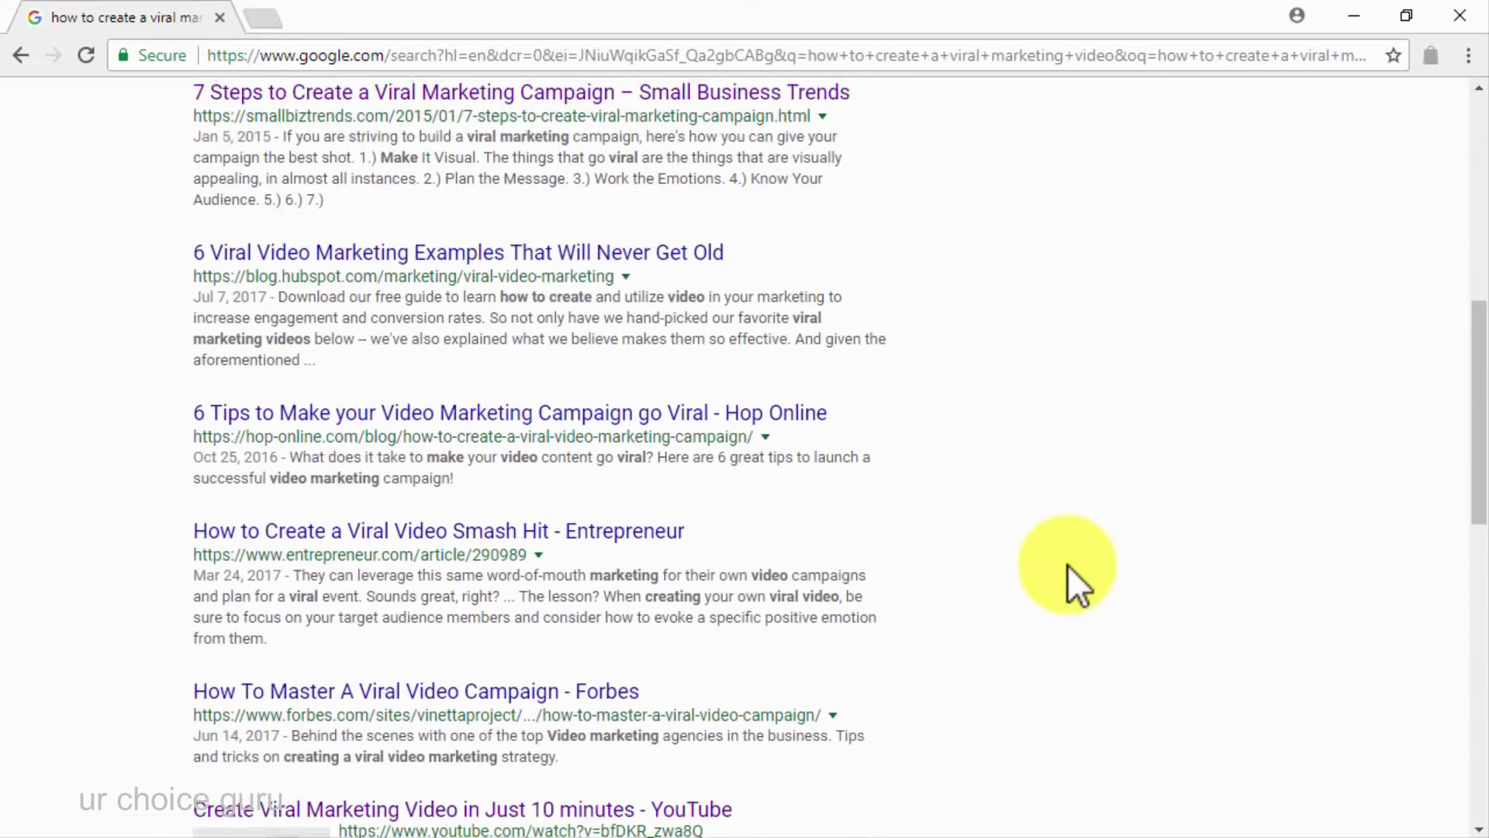
scroll(1068, 565, down, 2)
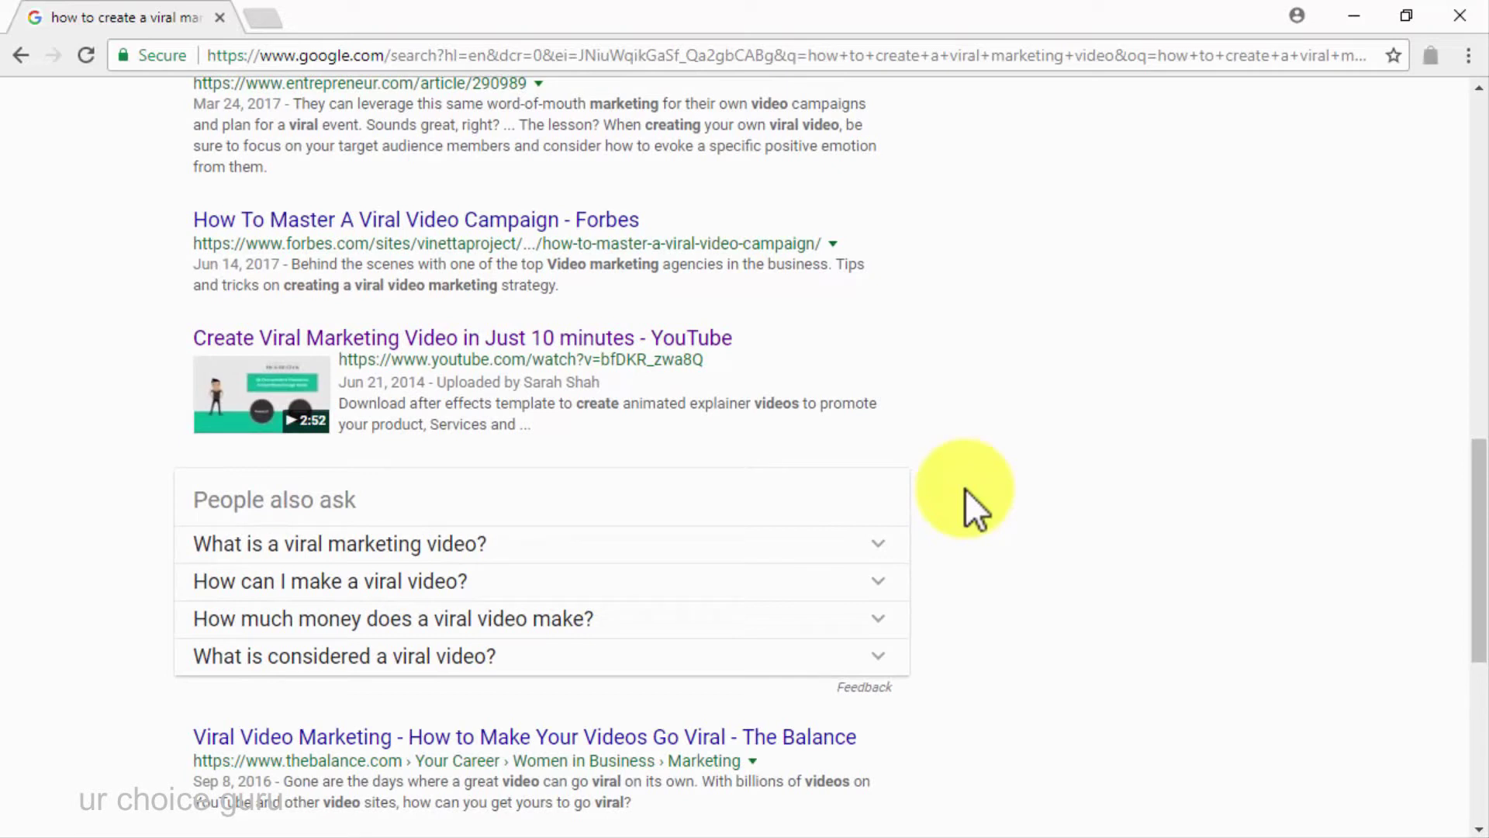
From the YouTube result, start uploading the 'Diabetes Care Made Easy Sweepstake' video file
click(720, 342)
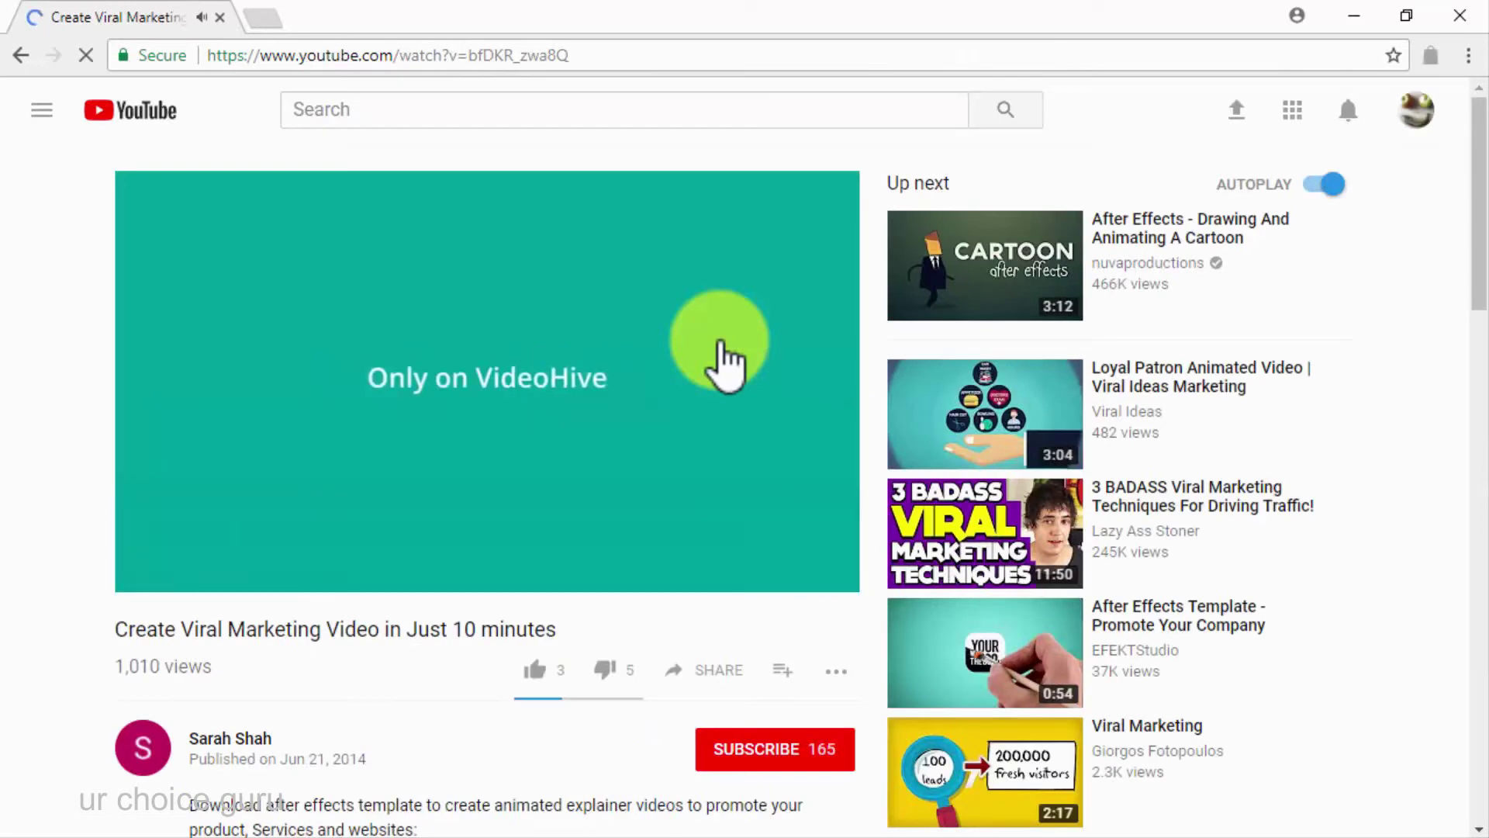
click(1240, 116)
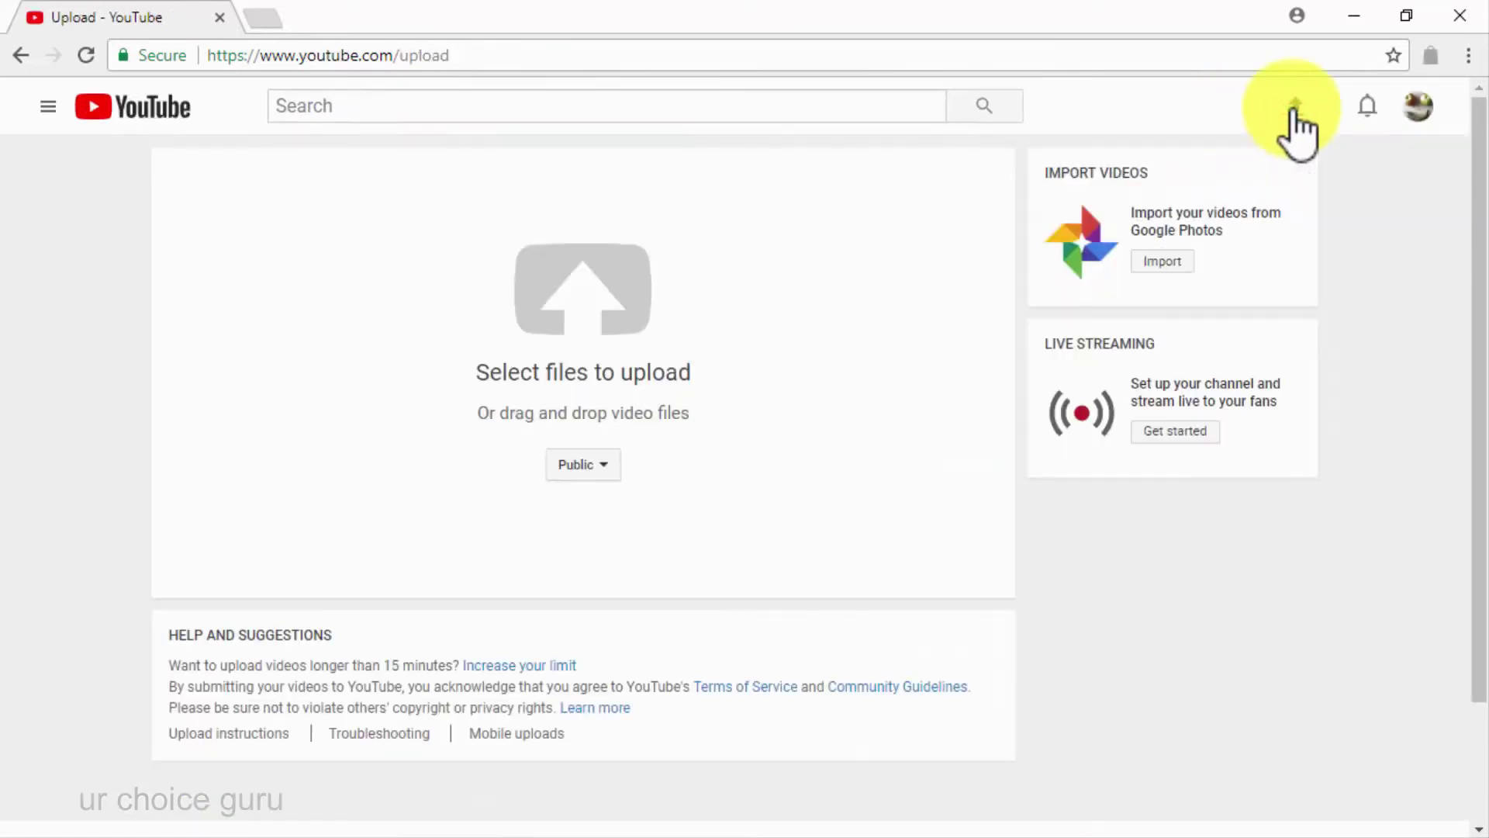
click(559, 295)
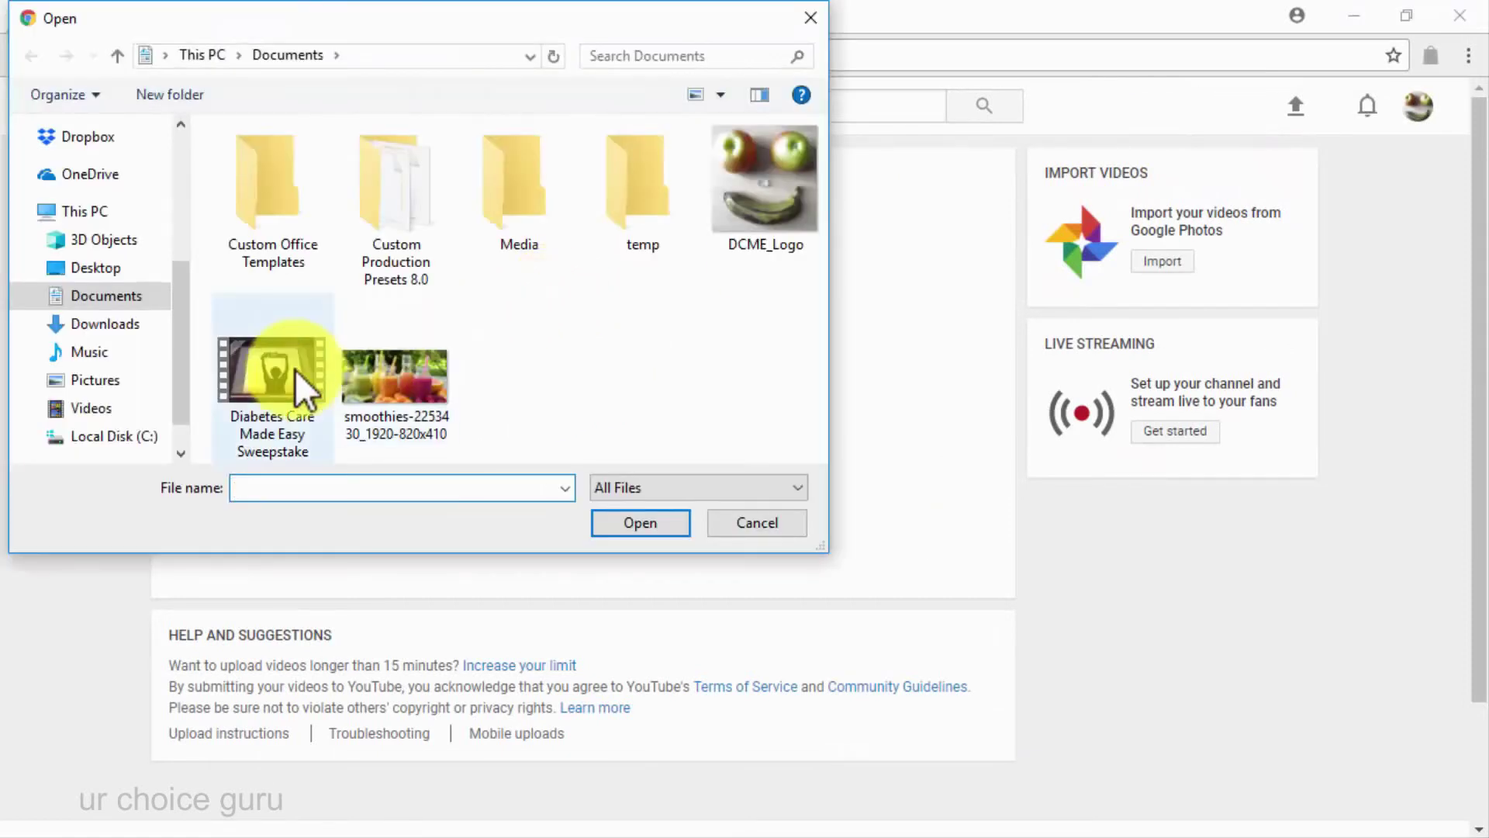
click(297, 372)
click(601, 522)
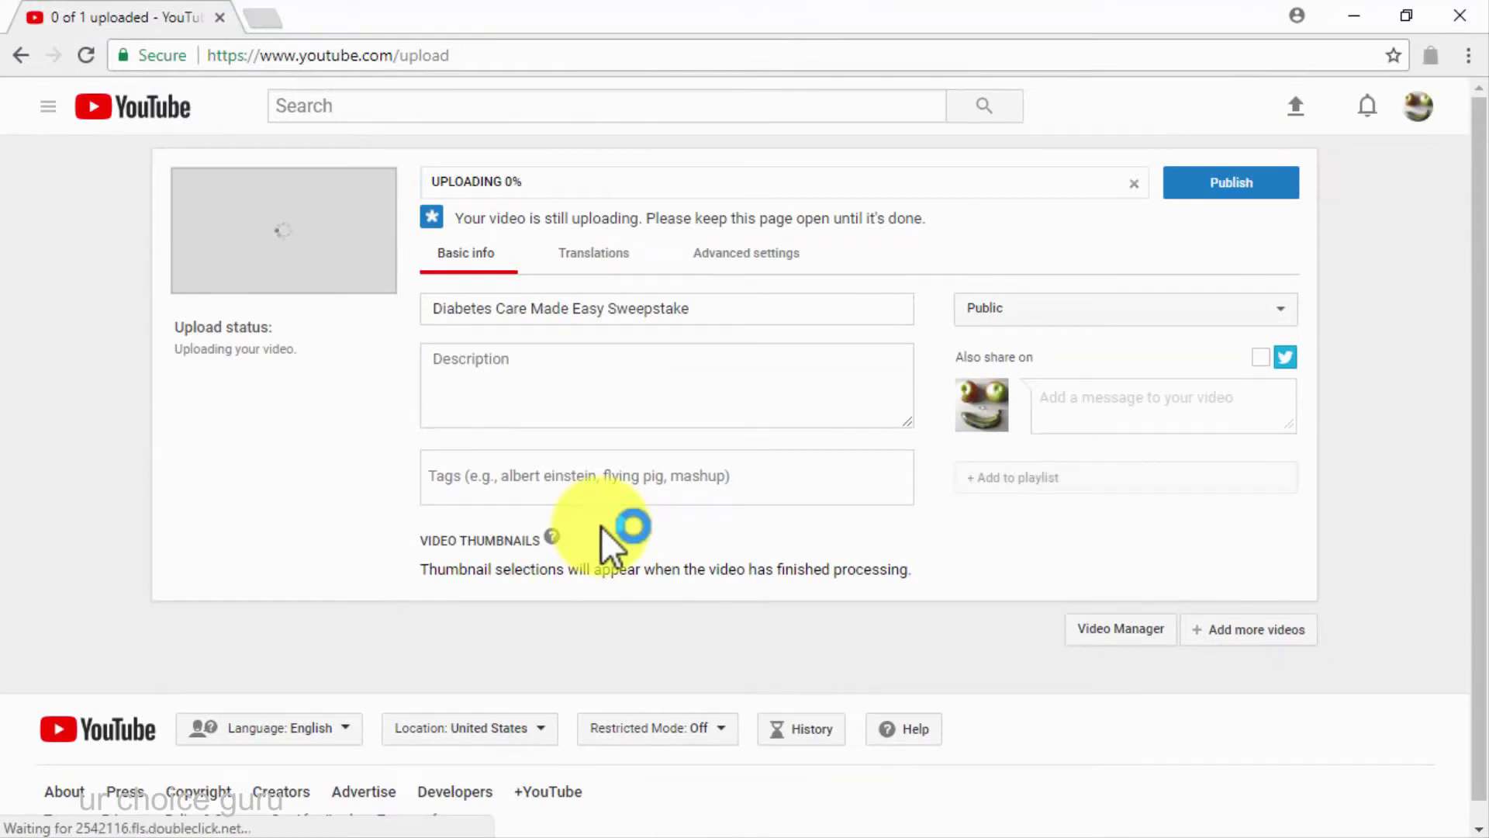
Replace the video title with 'How I Killed My Diabetes WITH FOOD (And How You Can Do It Too!)'
click(759, 304)
key(BackSpace)
key(BackSpace)
key(BackSpace)
key(BackSpace)
key(BackSpace)
key(BackSpace)
key(BackSpace)
key(BackSpace)
key(BackSpace)
key(BackSpace)
key(BackSpace)
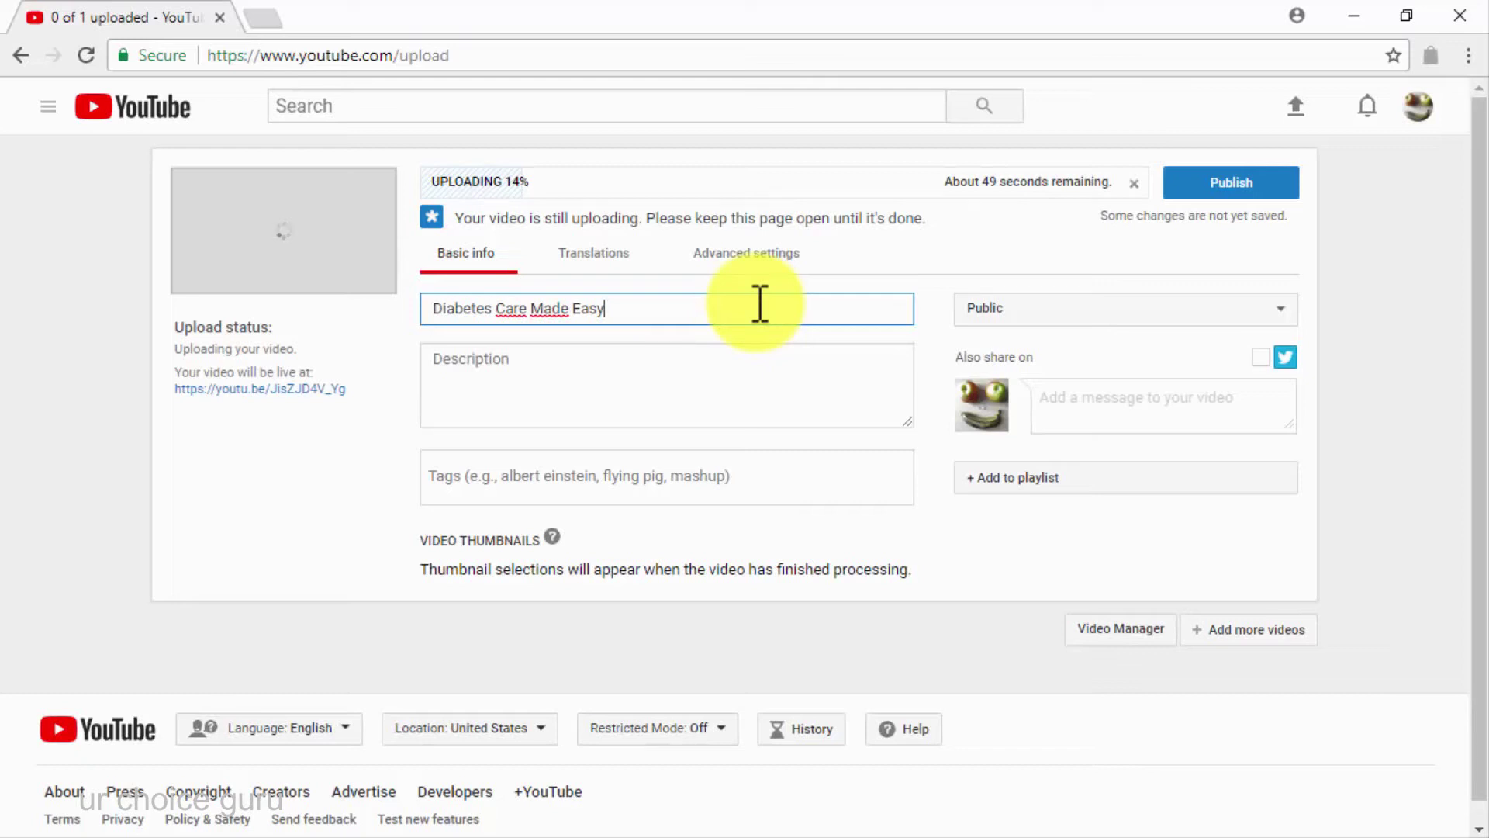
key(BackSpace)
key(BackSpace)
key(BackSpace)
key(BackSpace)
key(BackSpace)
key(BackSpace)
key(BackSpace)
key(BackSpace)
key(BackSpace)
key(BackSpace)
key(BackSpace)
key(BackSpace)
key(BackSpace)
key(BackSpace)
key(BackSpace)
key(BackSpace)
key(BackSpace)
key(BackSpace)
key(BackSpace)
key(BackSpace)
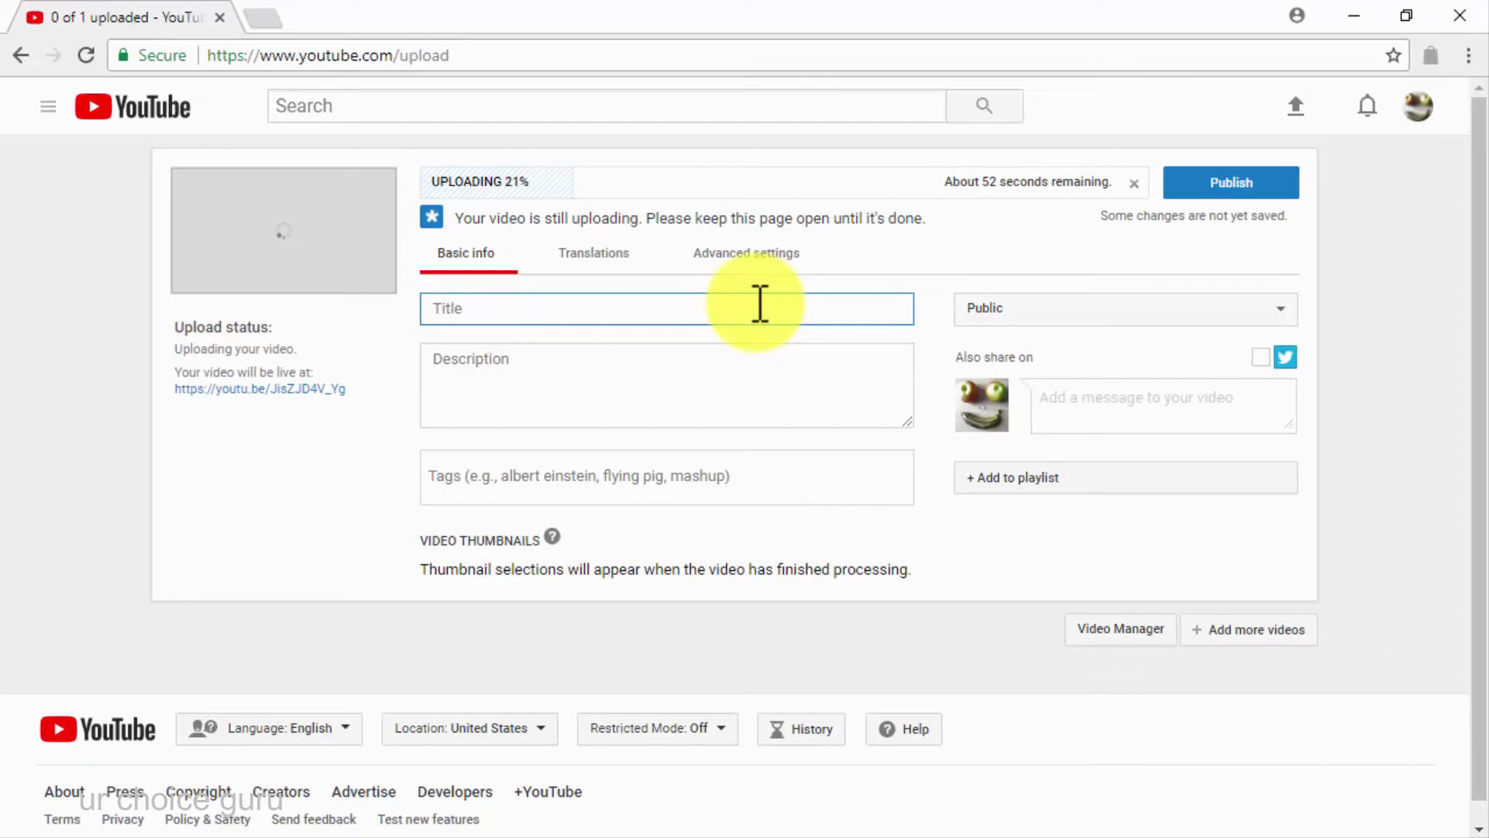
text(How I KIlle)
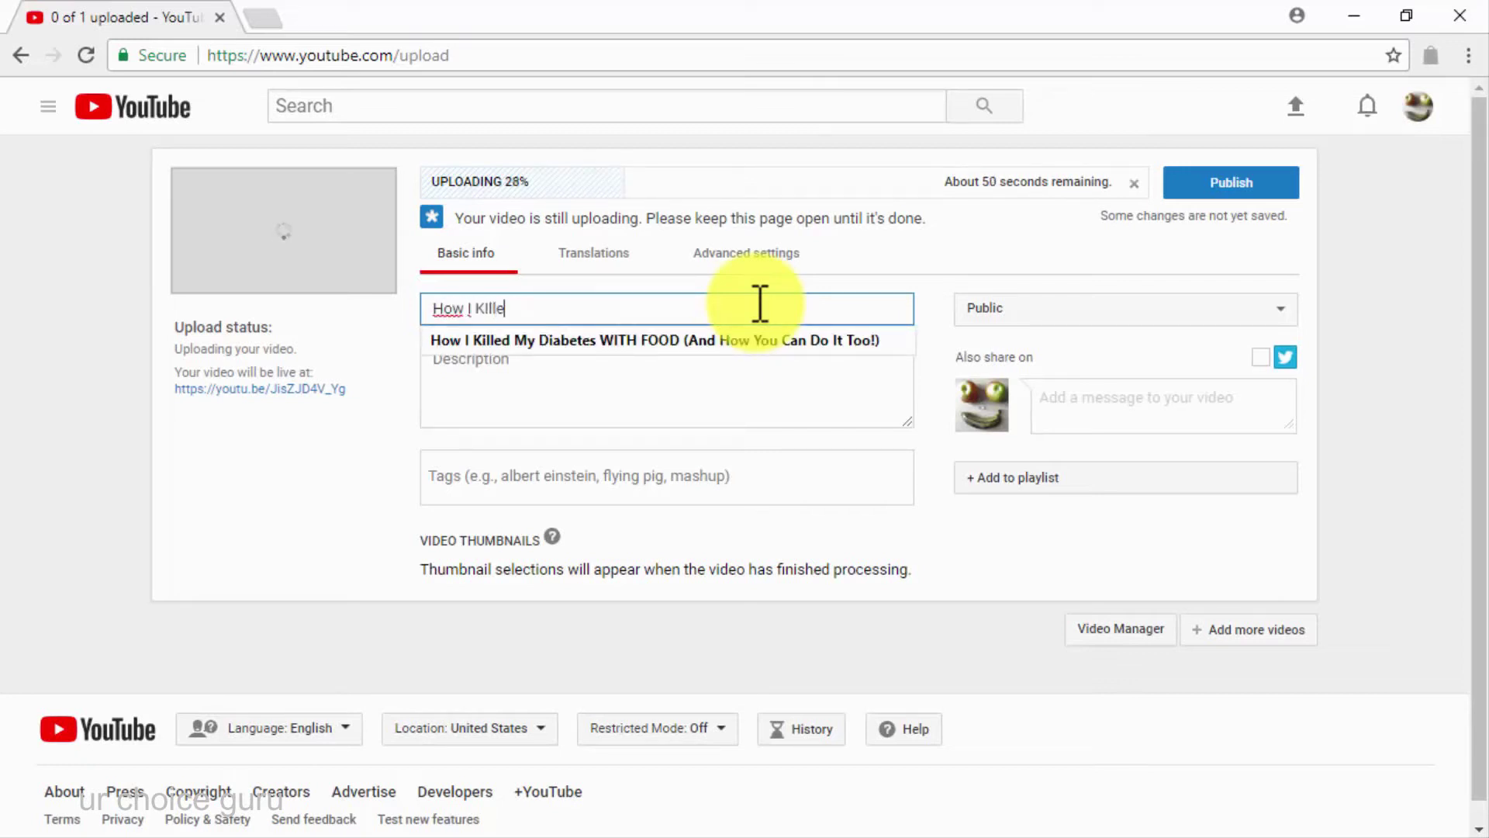
text(d My Diabetes)
key(Down)
key(Return)
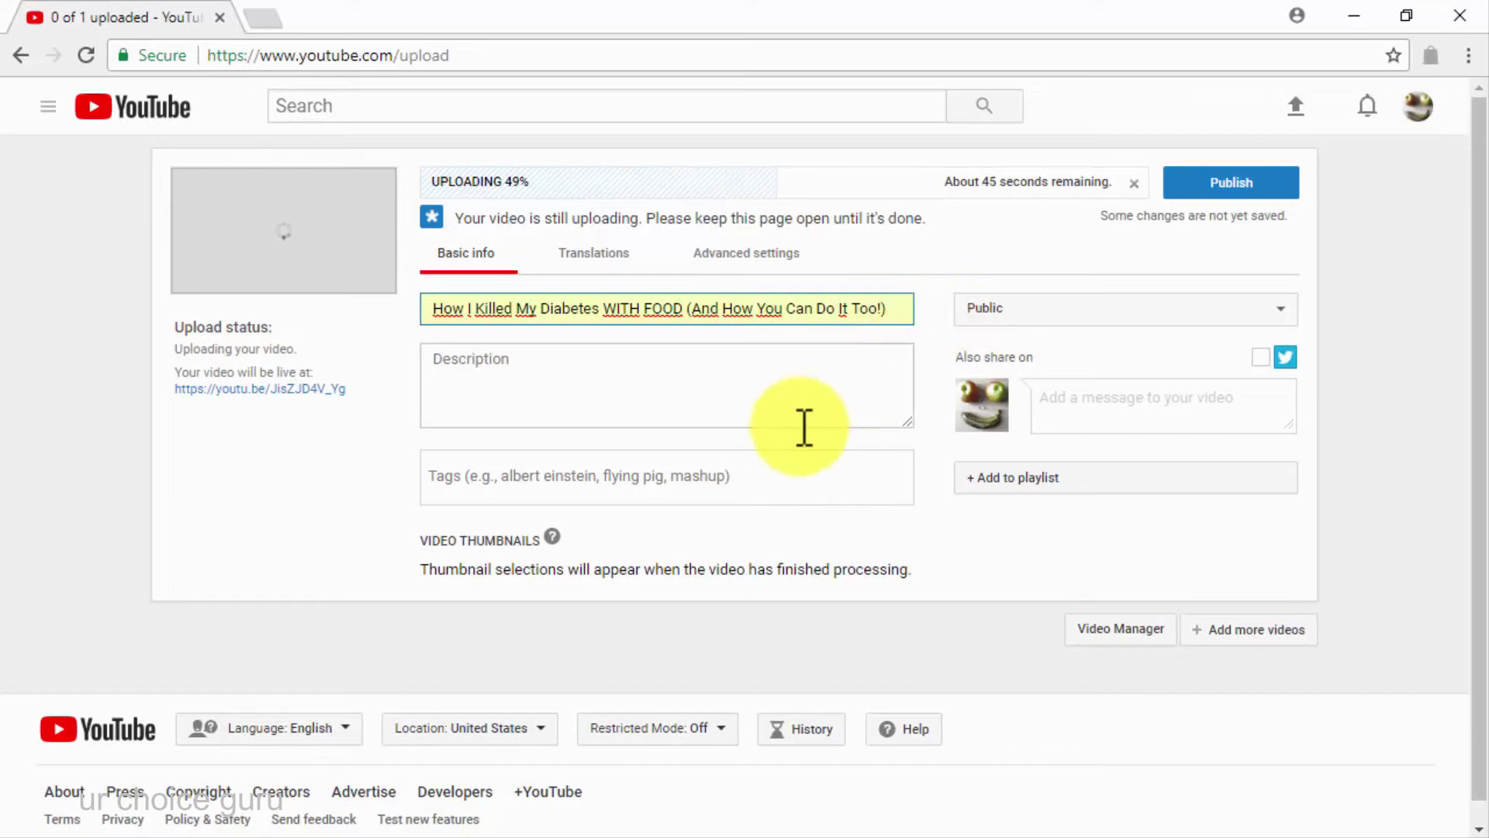
click(834, 388)
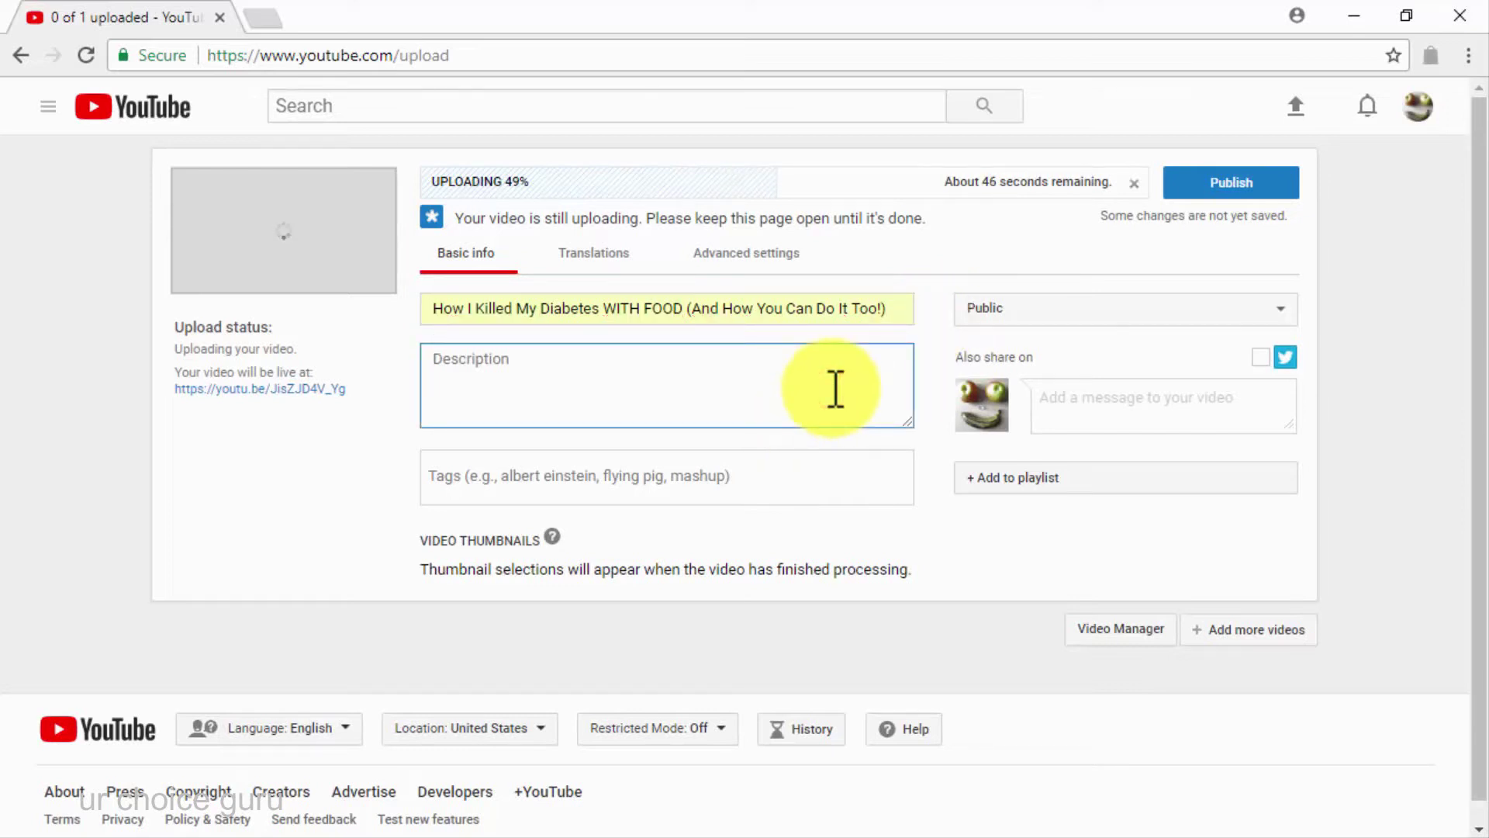
text(diabetes)
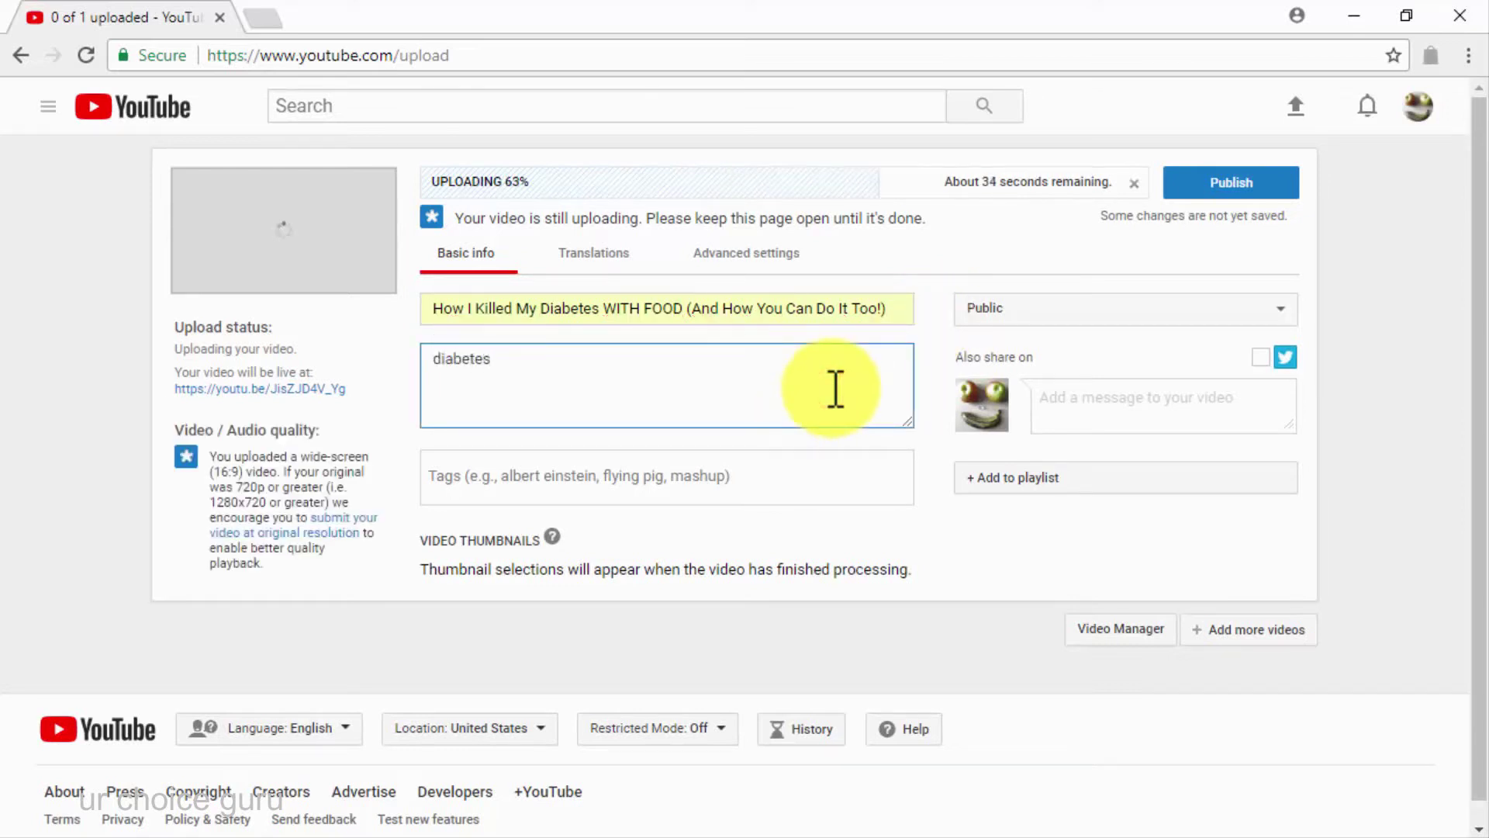
text(caremadeeasy.com)
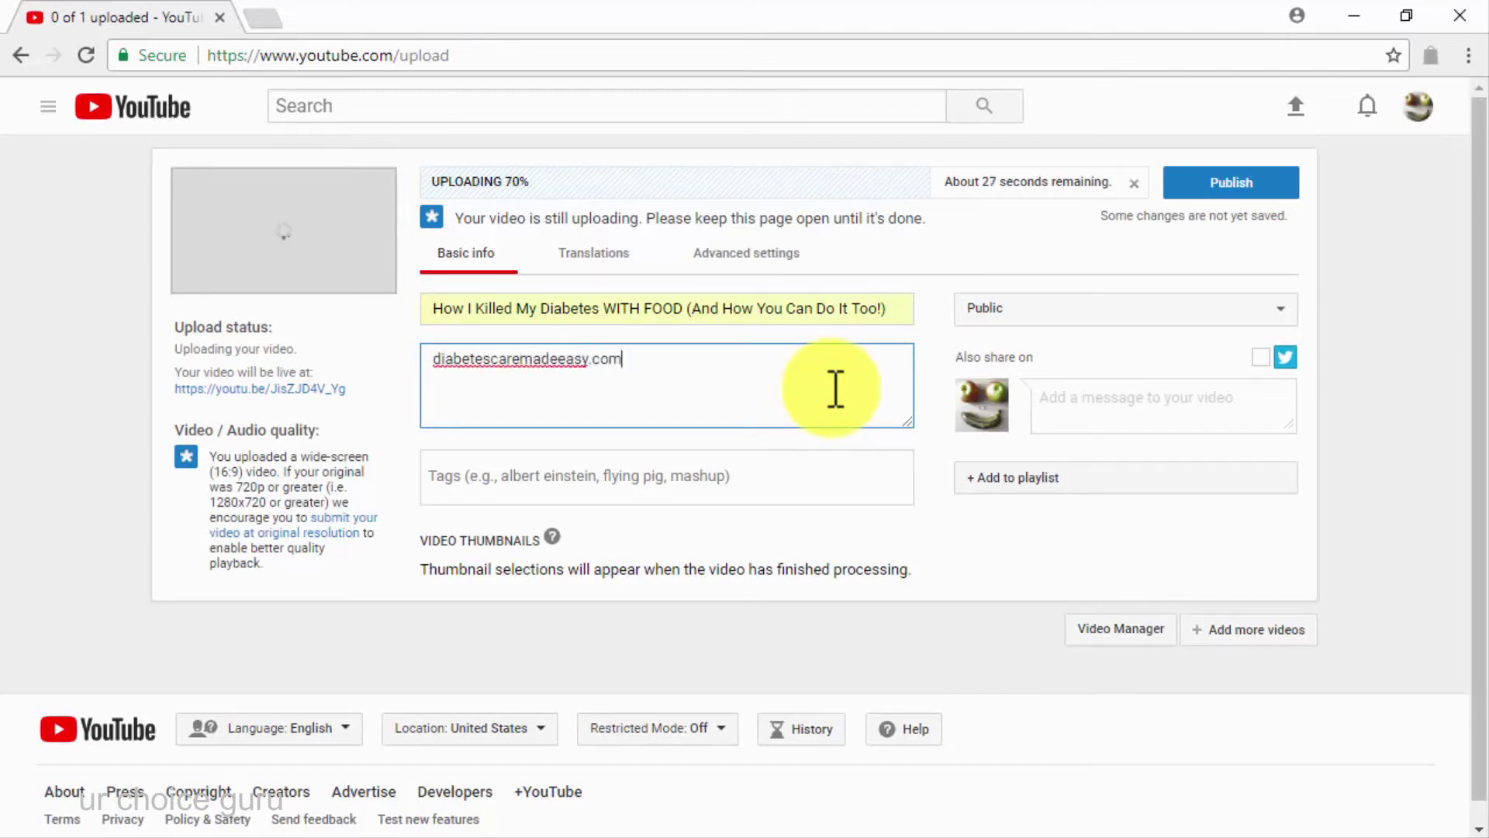
key(Return)
key(ctrl+v)
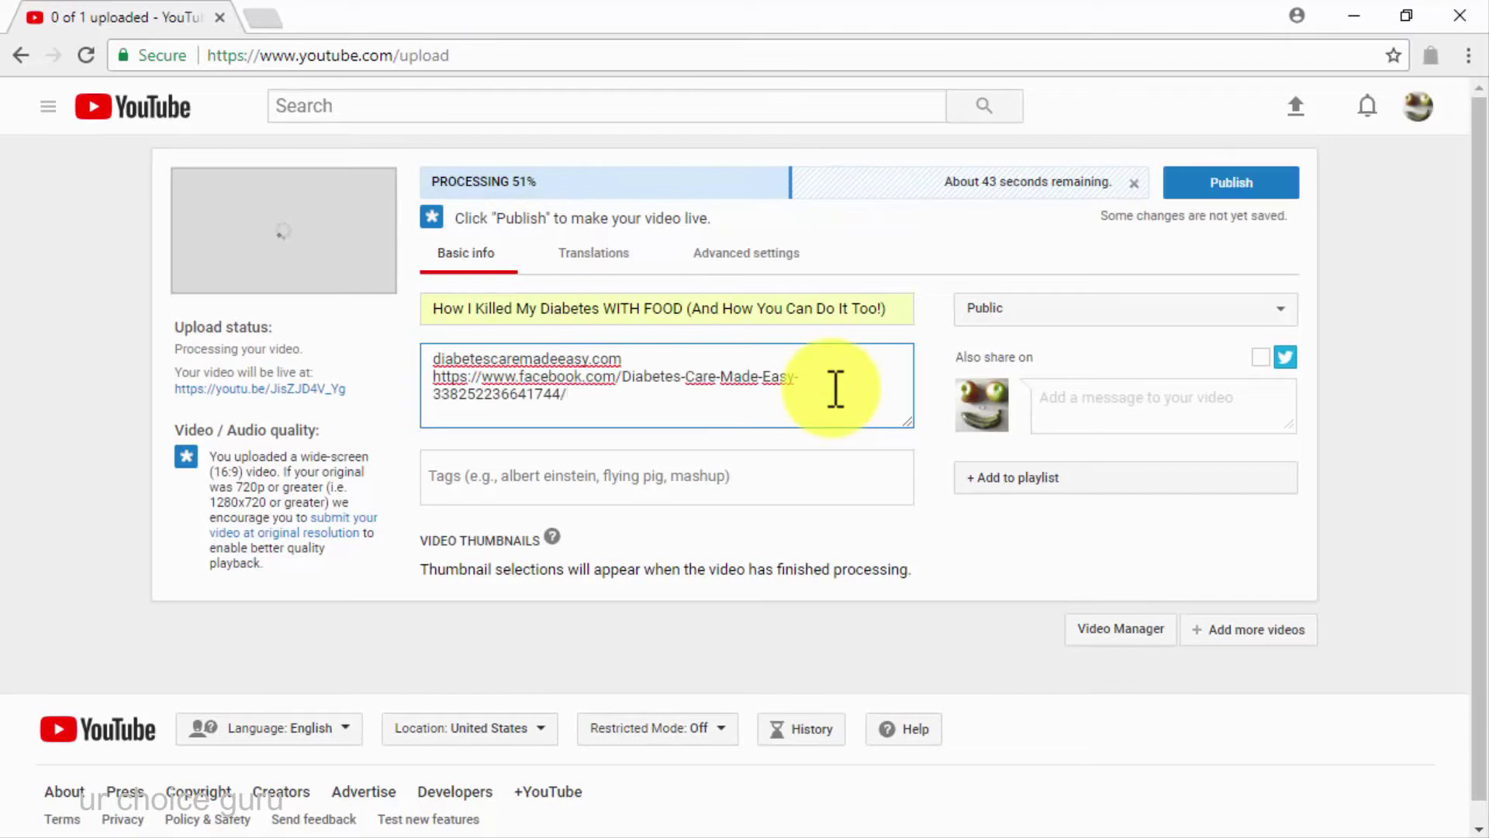
key(Return)
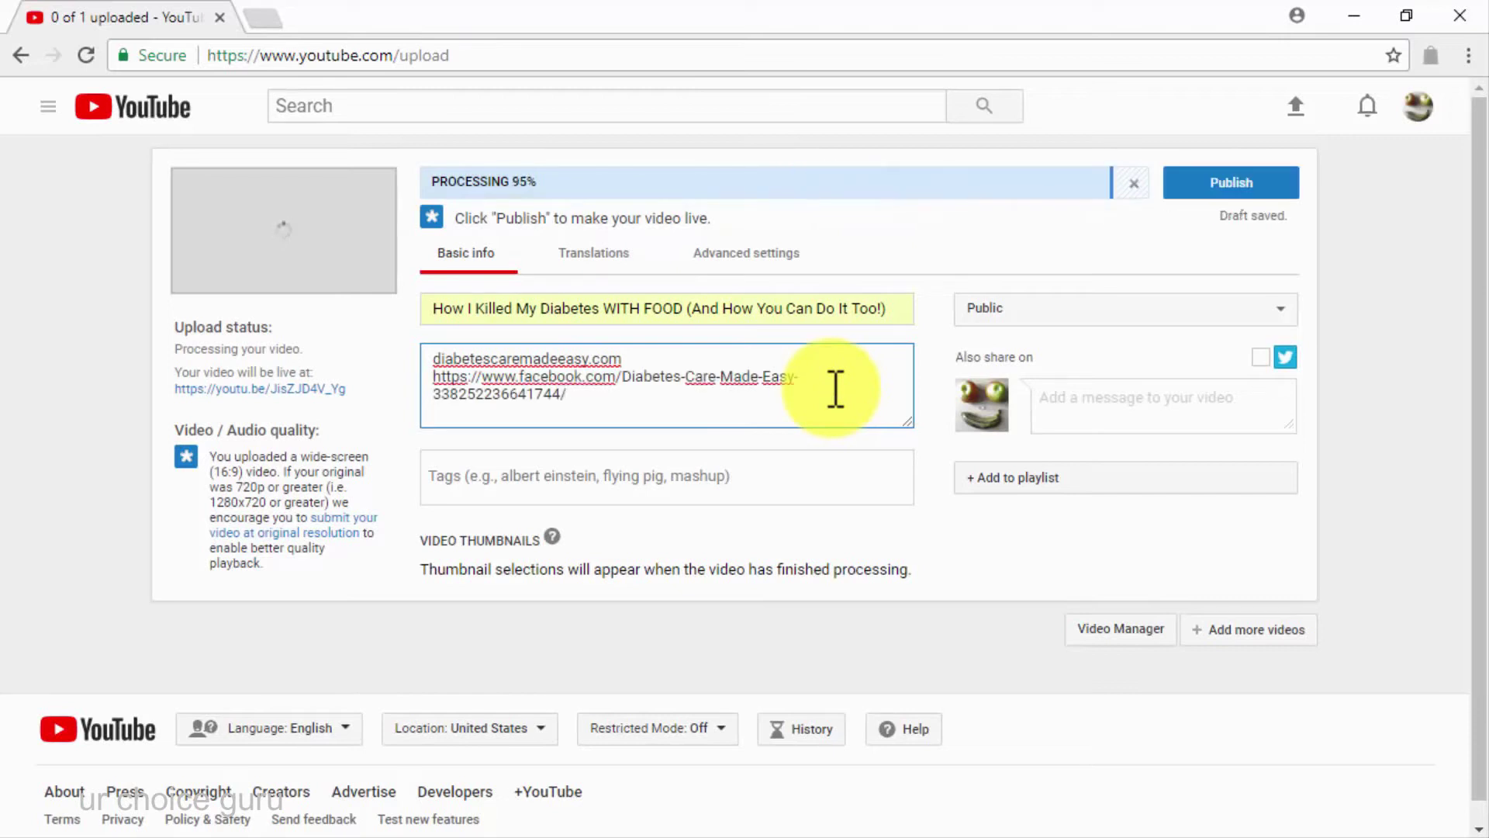
text(@diabetescaremad)
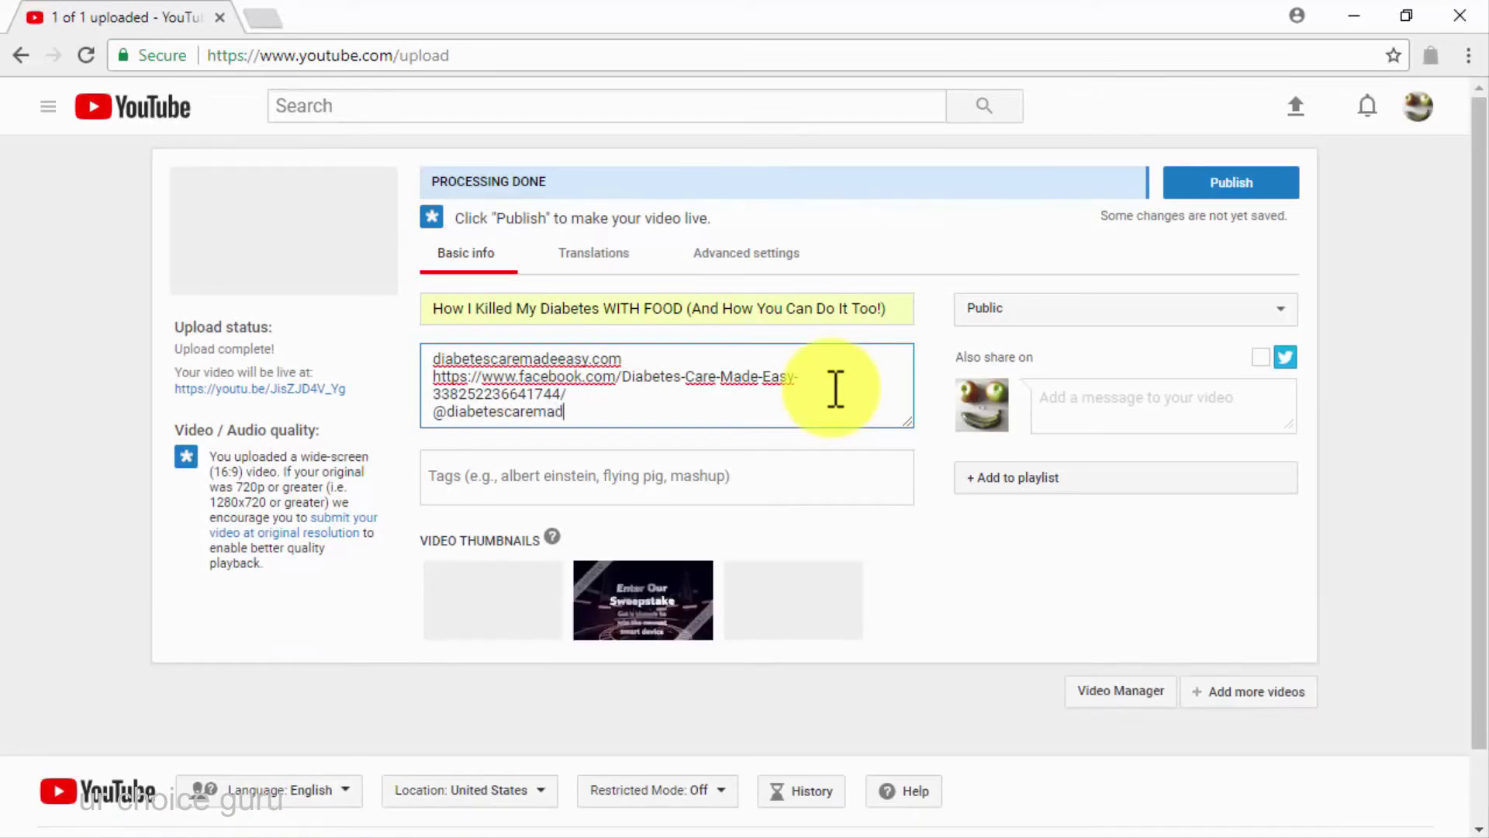
Tag the video diabetes, lifestyle and healthy, and publish it
click(807, 463)
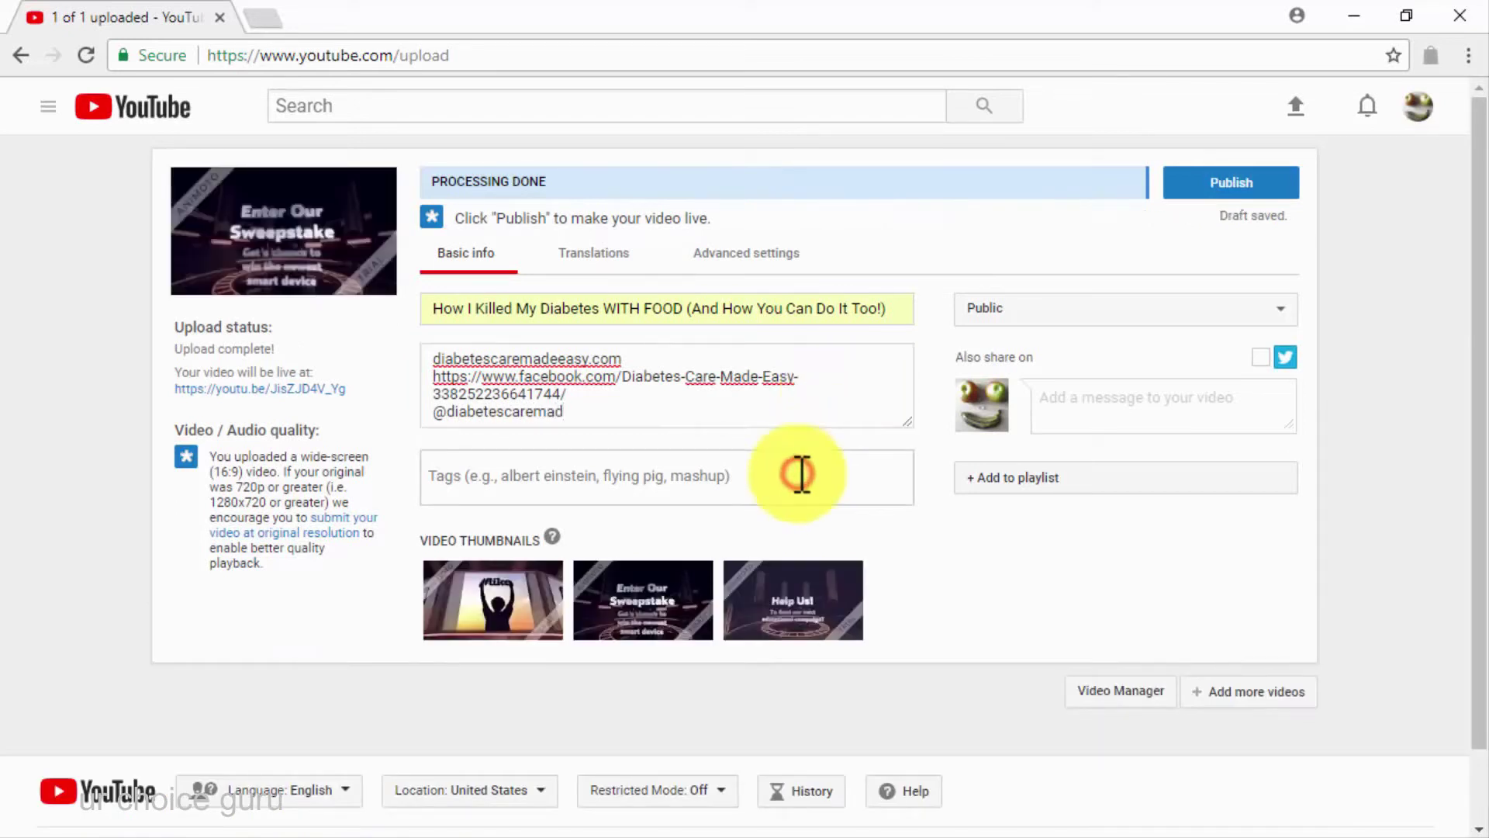
text(diabetes)
key(Return)
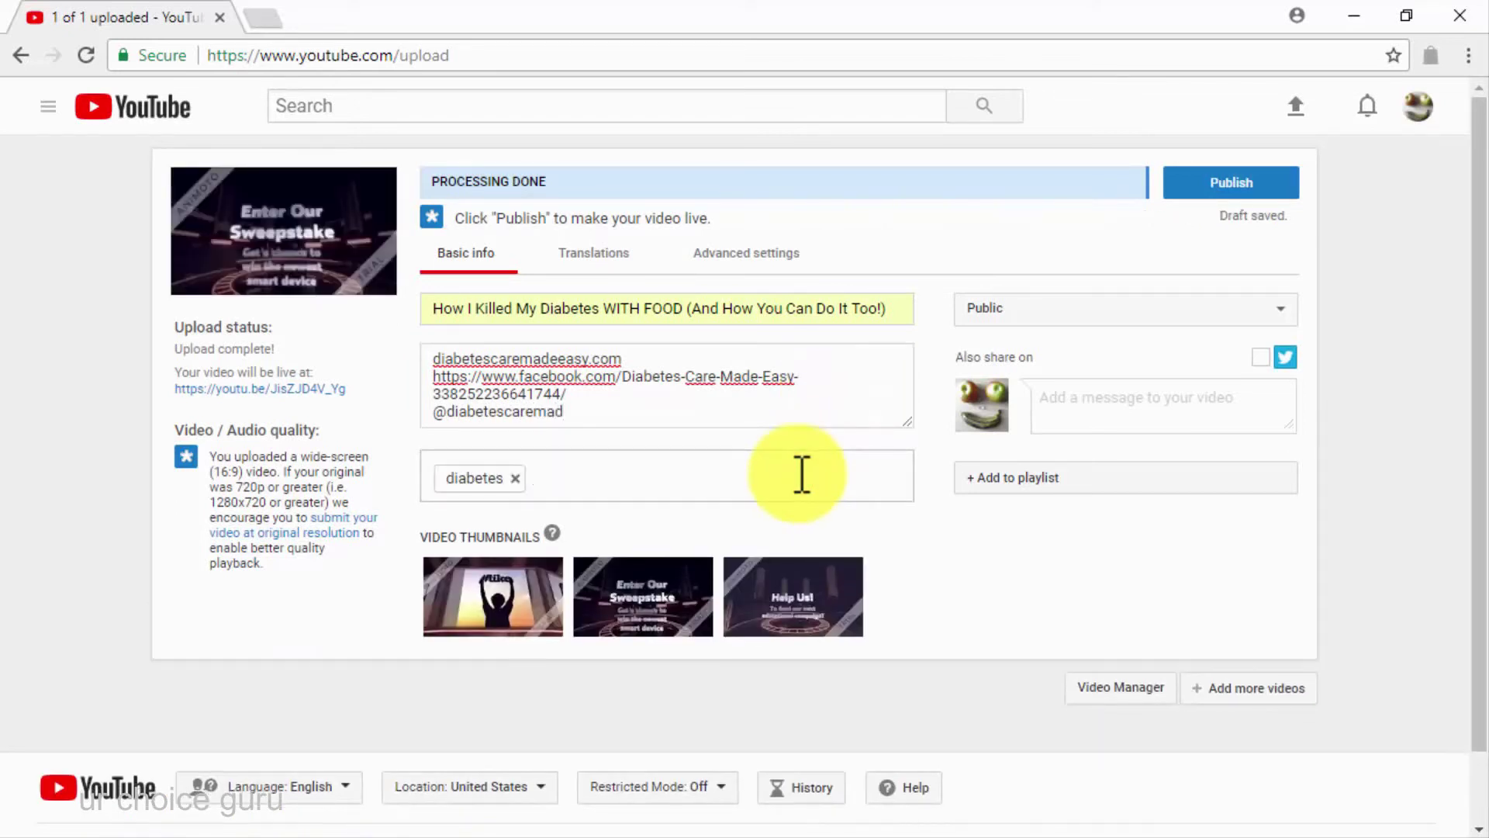
text(lifestyle, healthy)
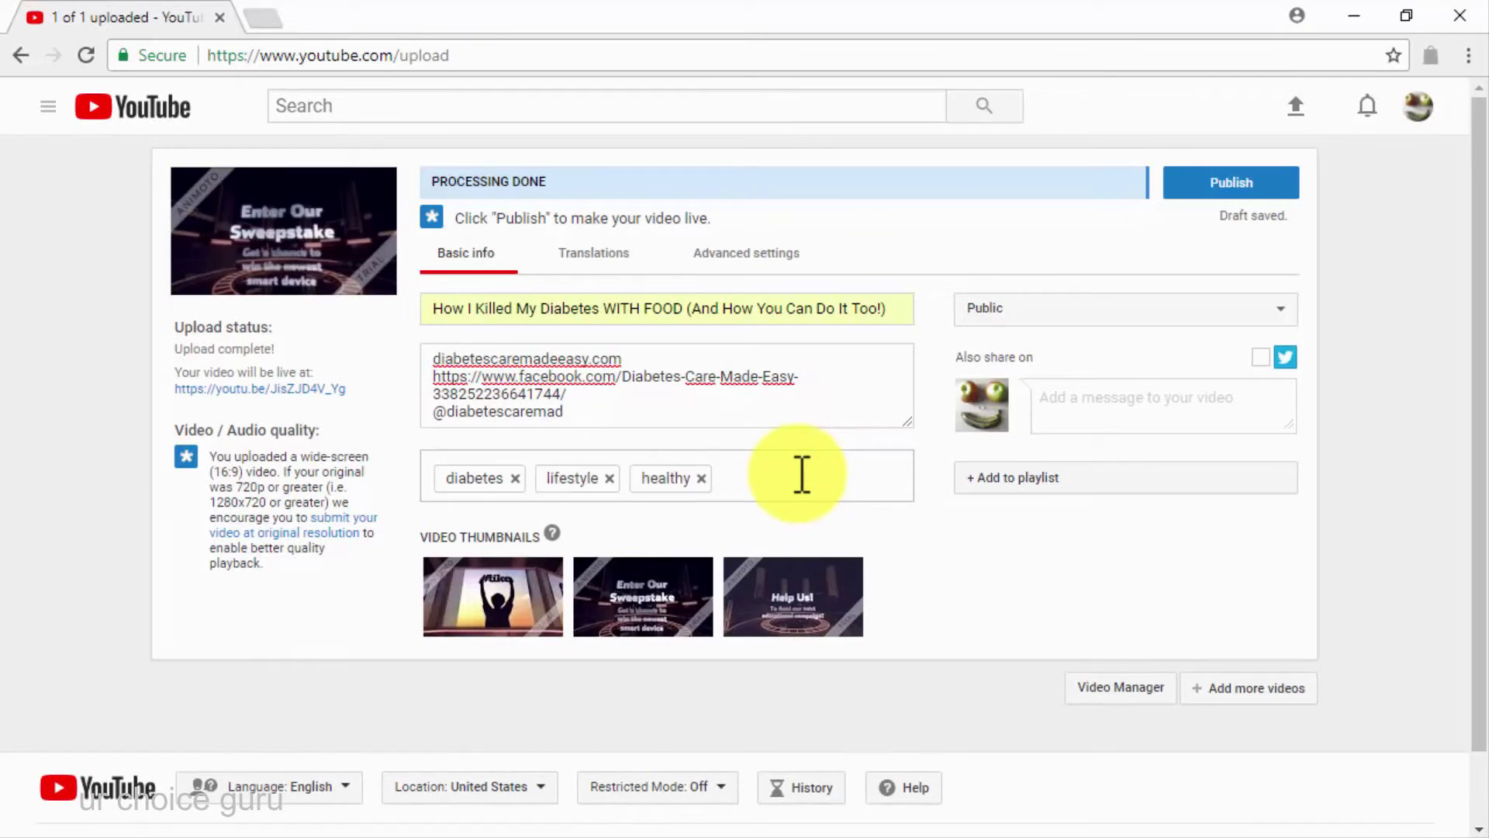
click(1227, 194)
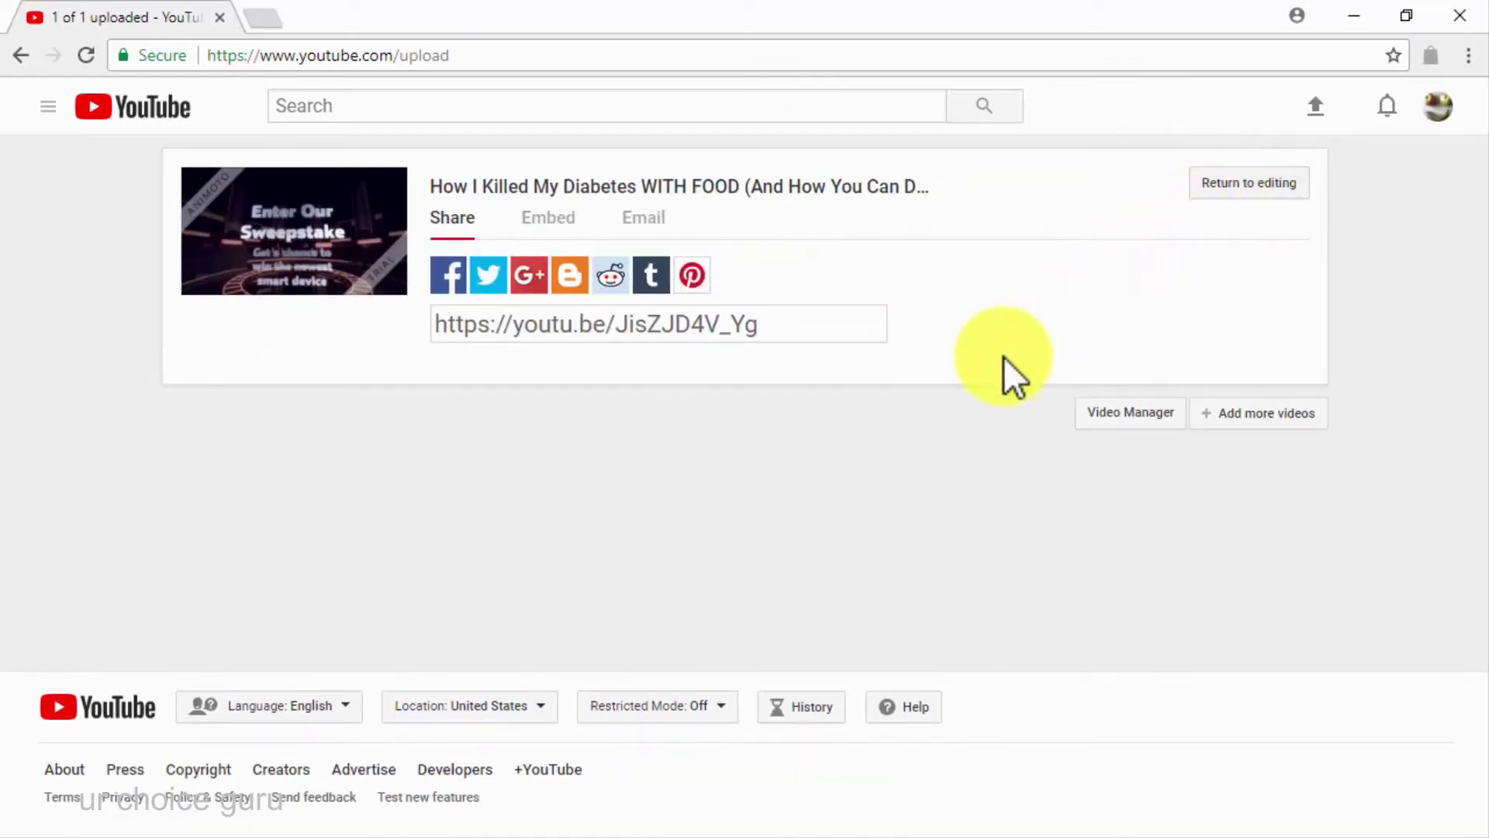
Share the published video to the Facebook timeline and tweet its link
click(450, 283)
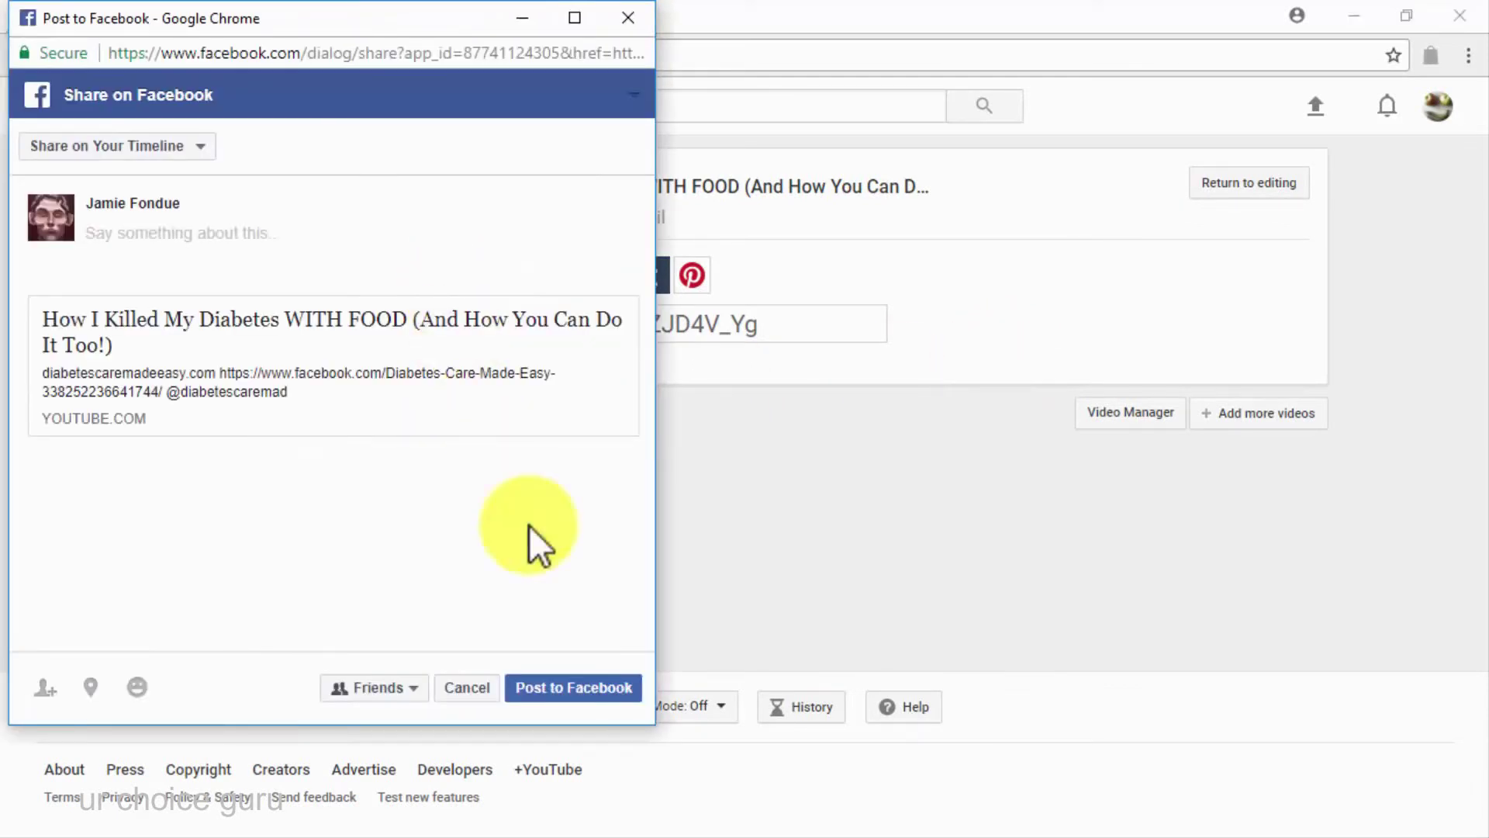
click(593, 687)
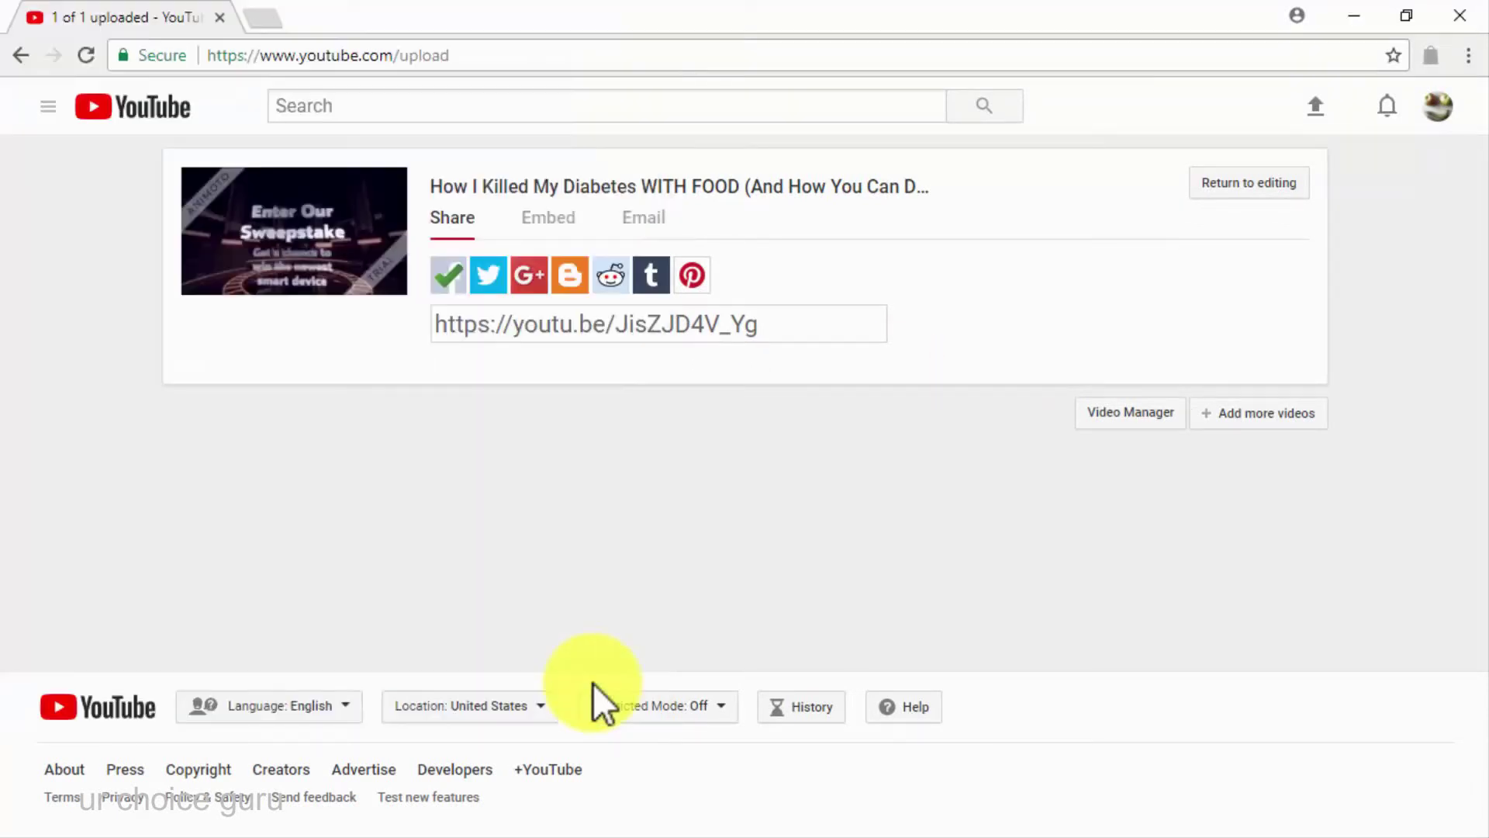
click(489, 281)
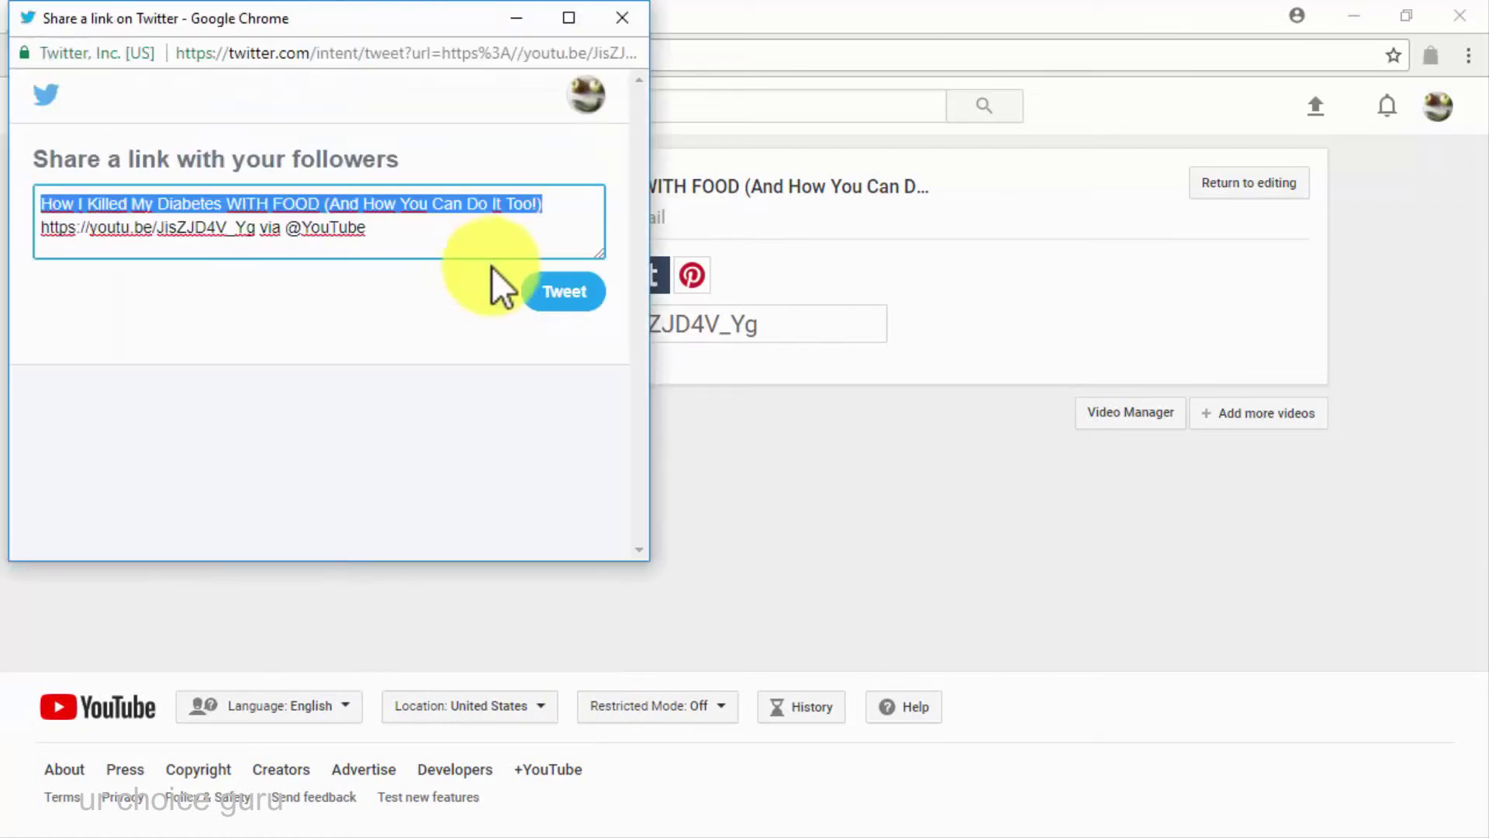
click(556, 293)
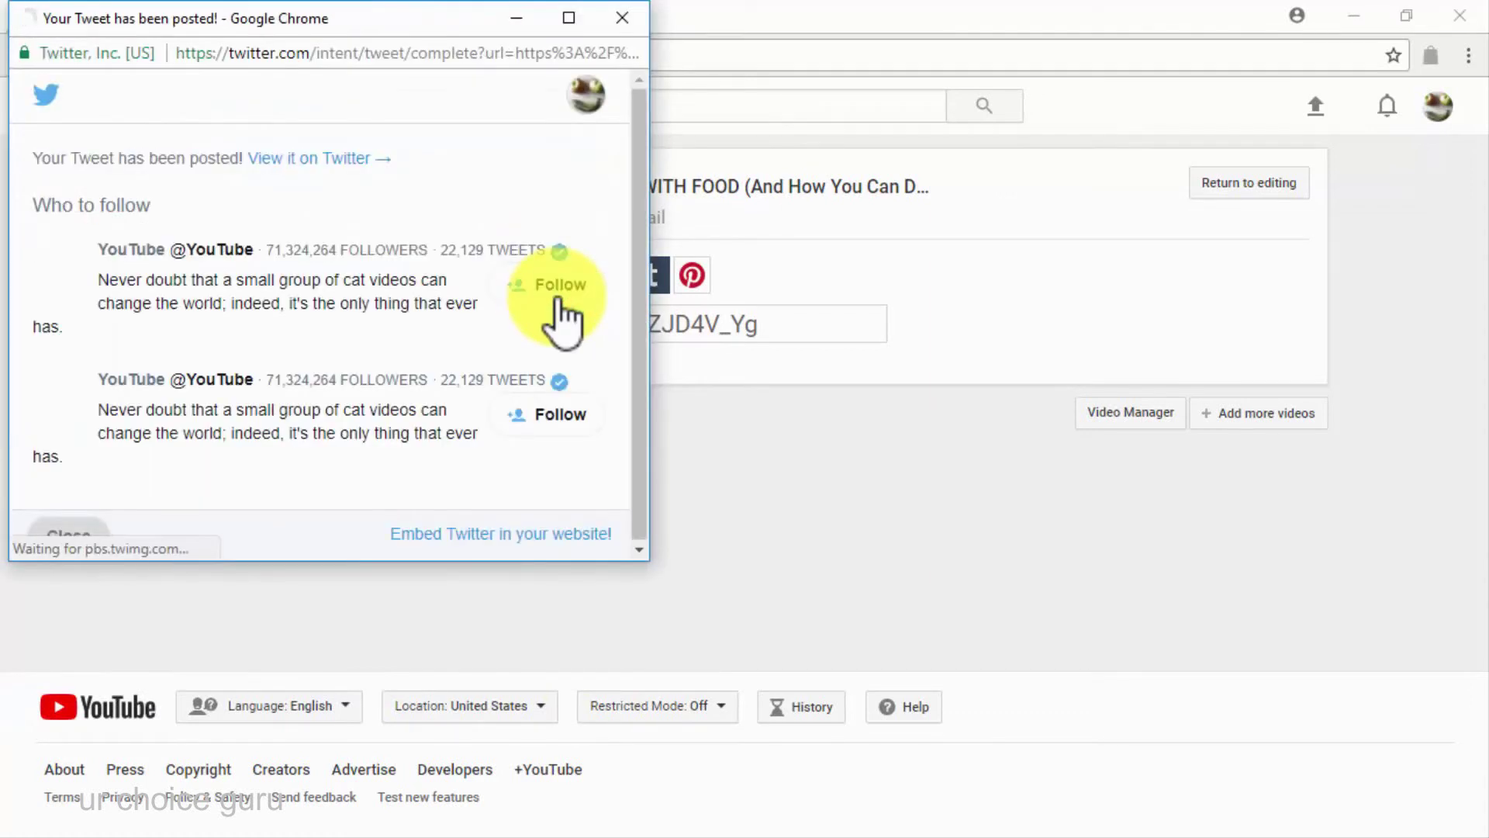
click(68, 535)
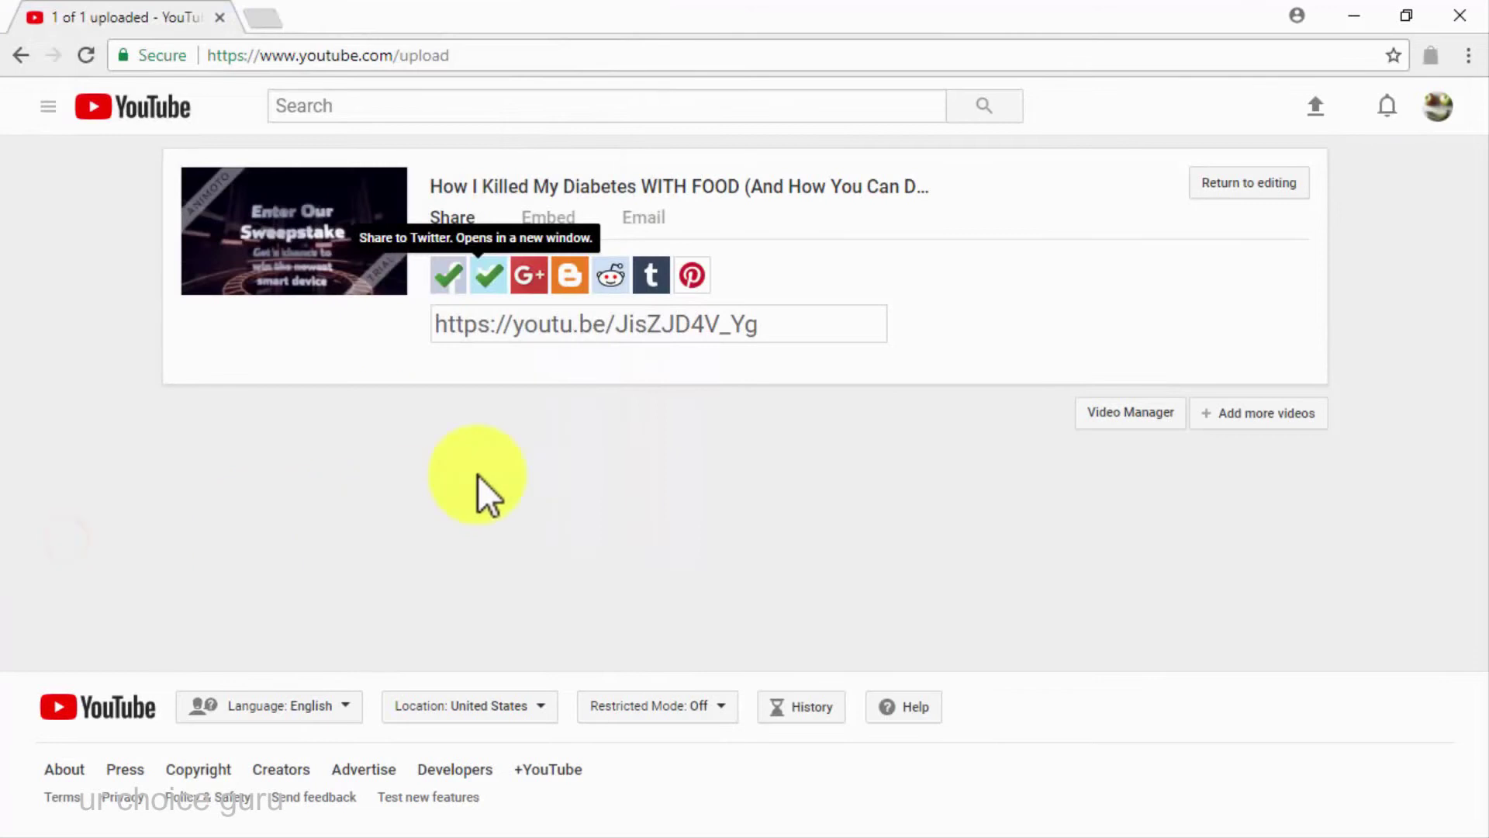
Submit the video link to the GetMotivated subreddit after passing the reCAPTCHA
click(610, 276)
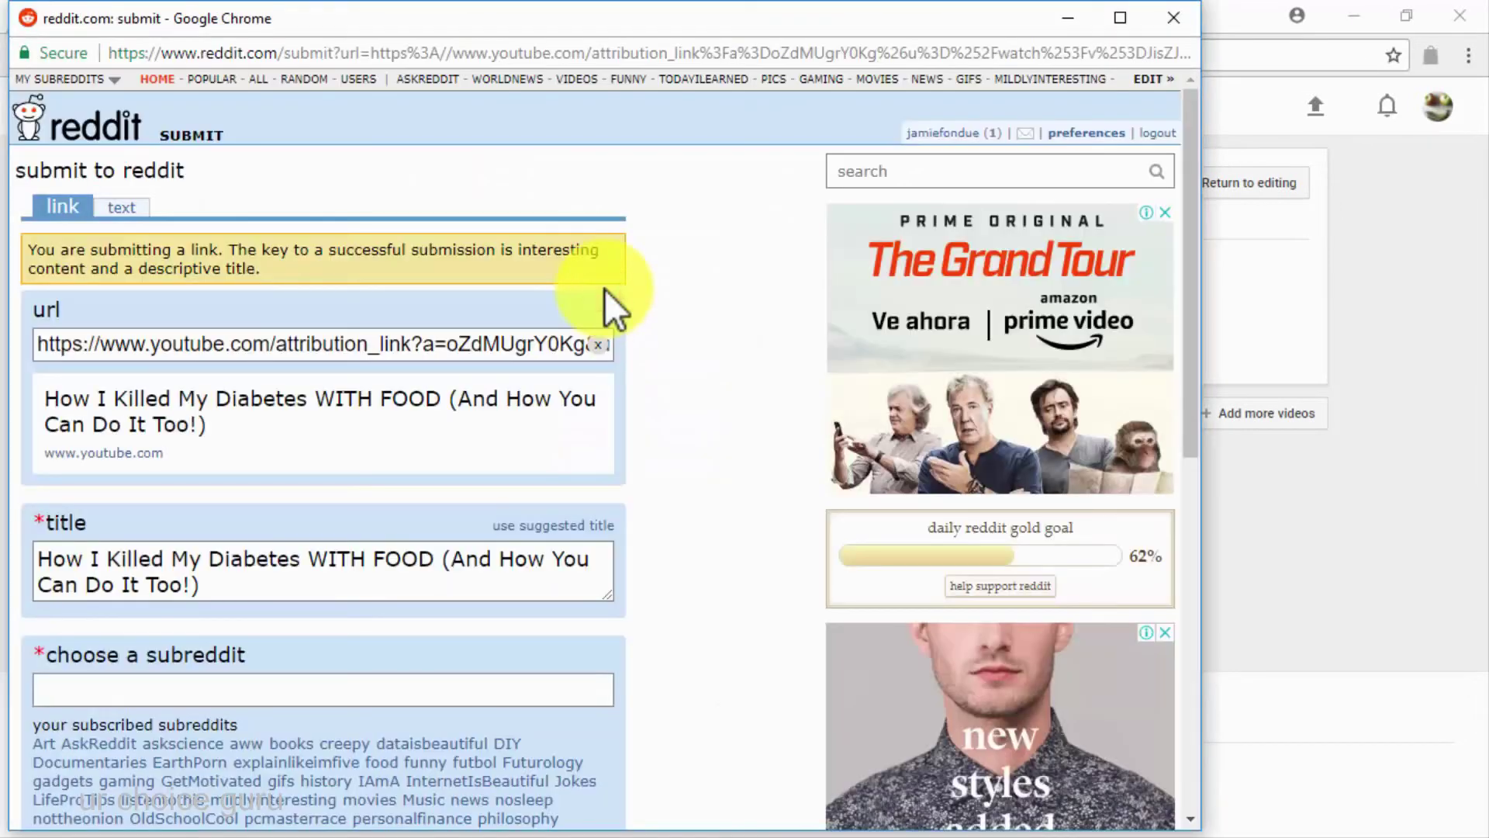
click(194, 782)
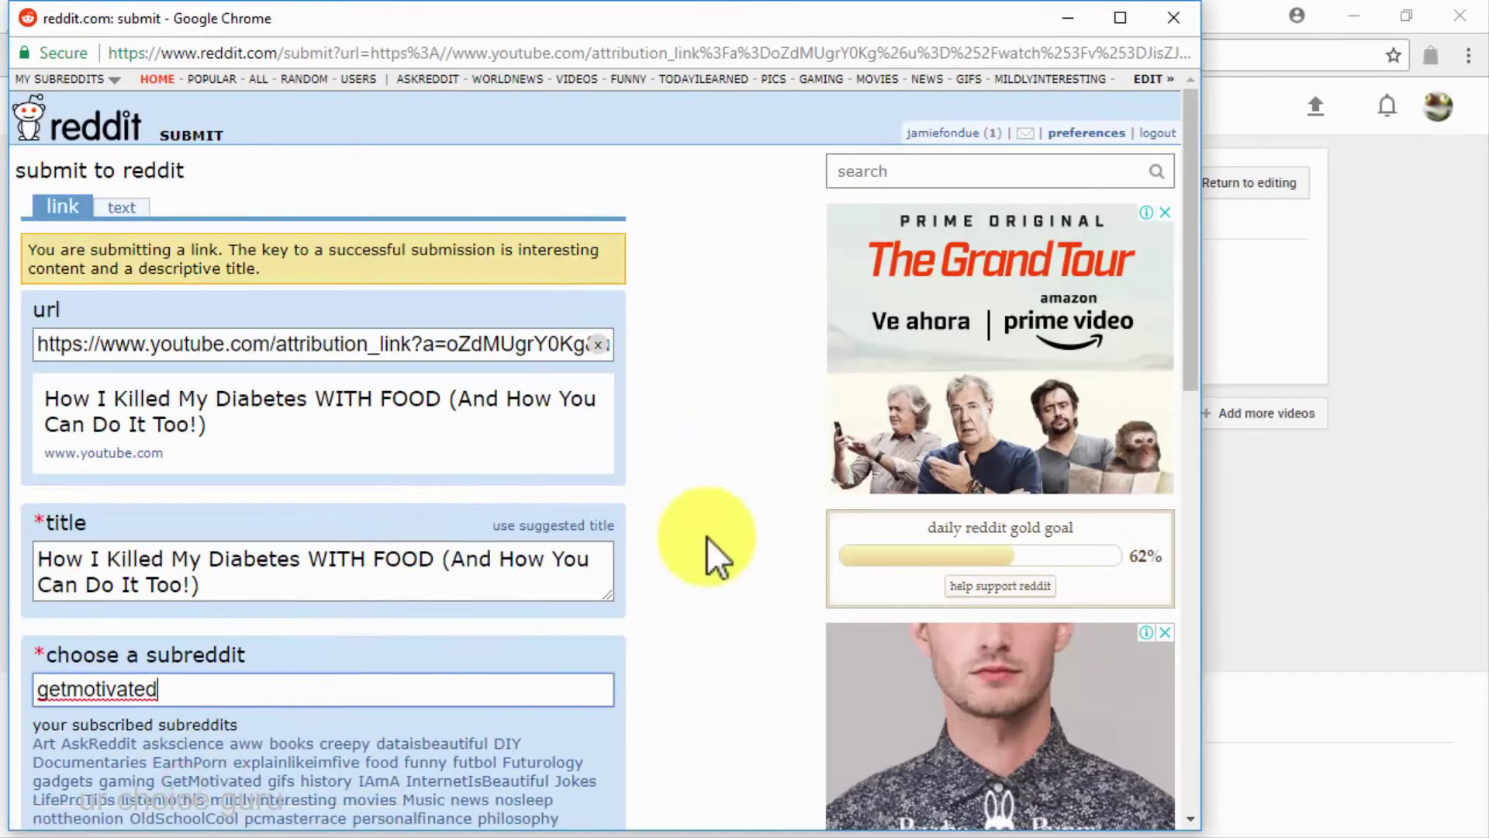
scroll(708, 548, down, 10)
click(48, 433)
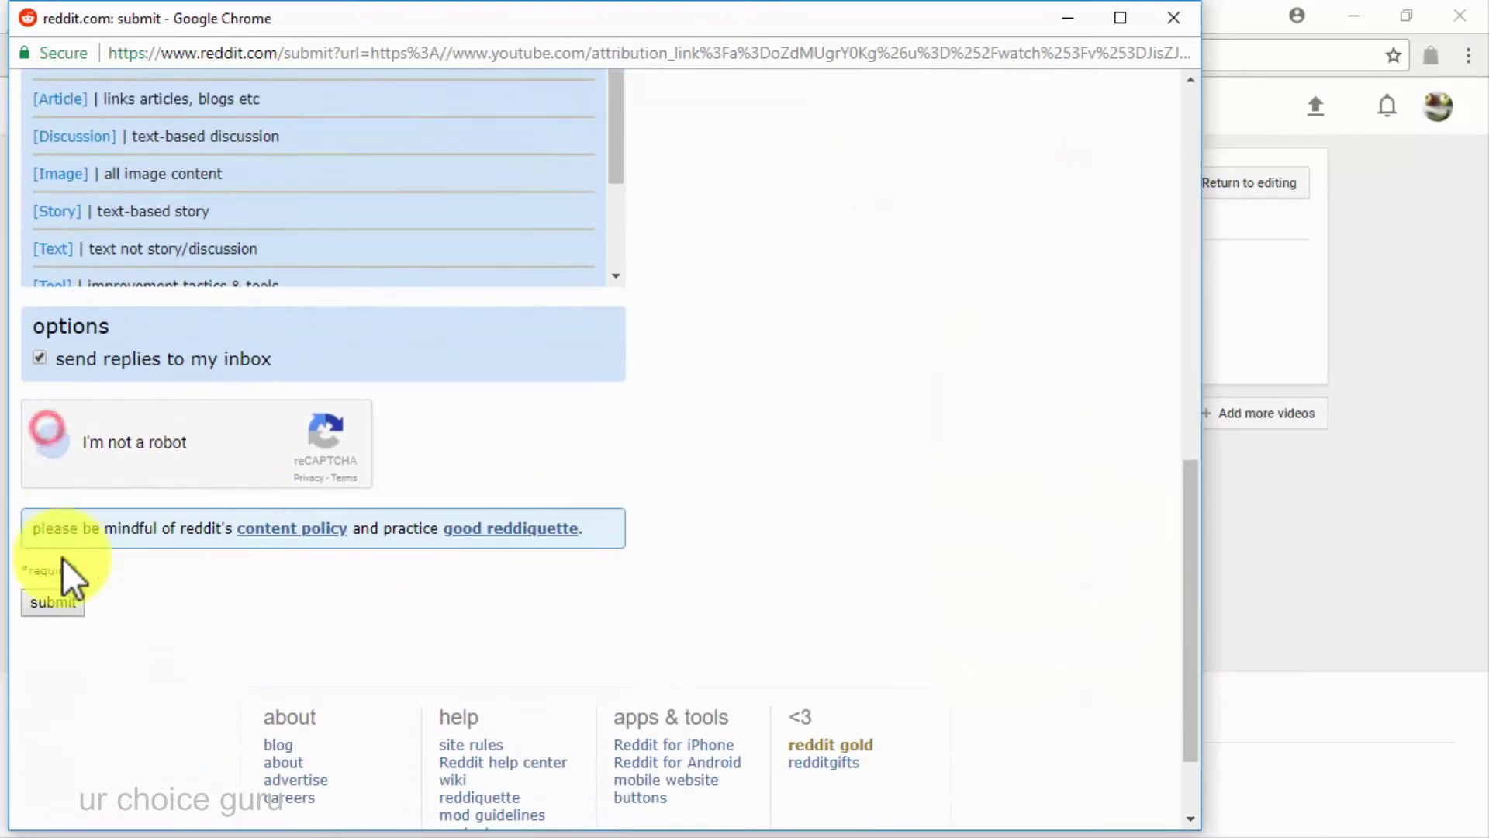
click(58, 604)
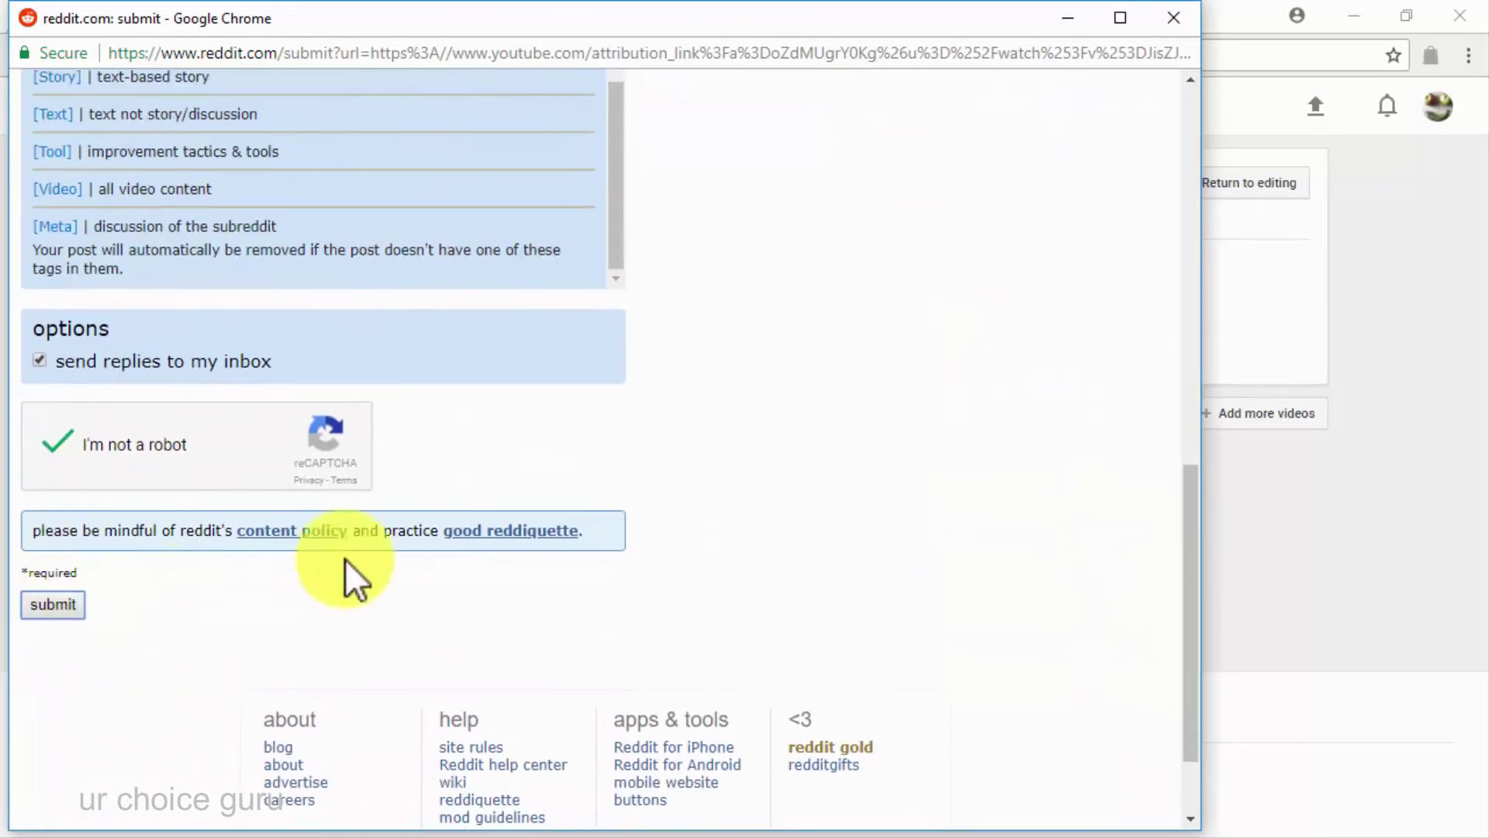
click(1174, 18)
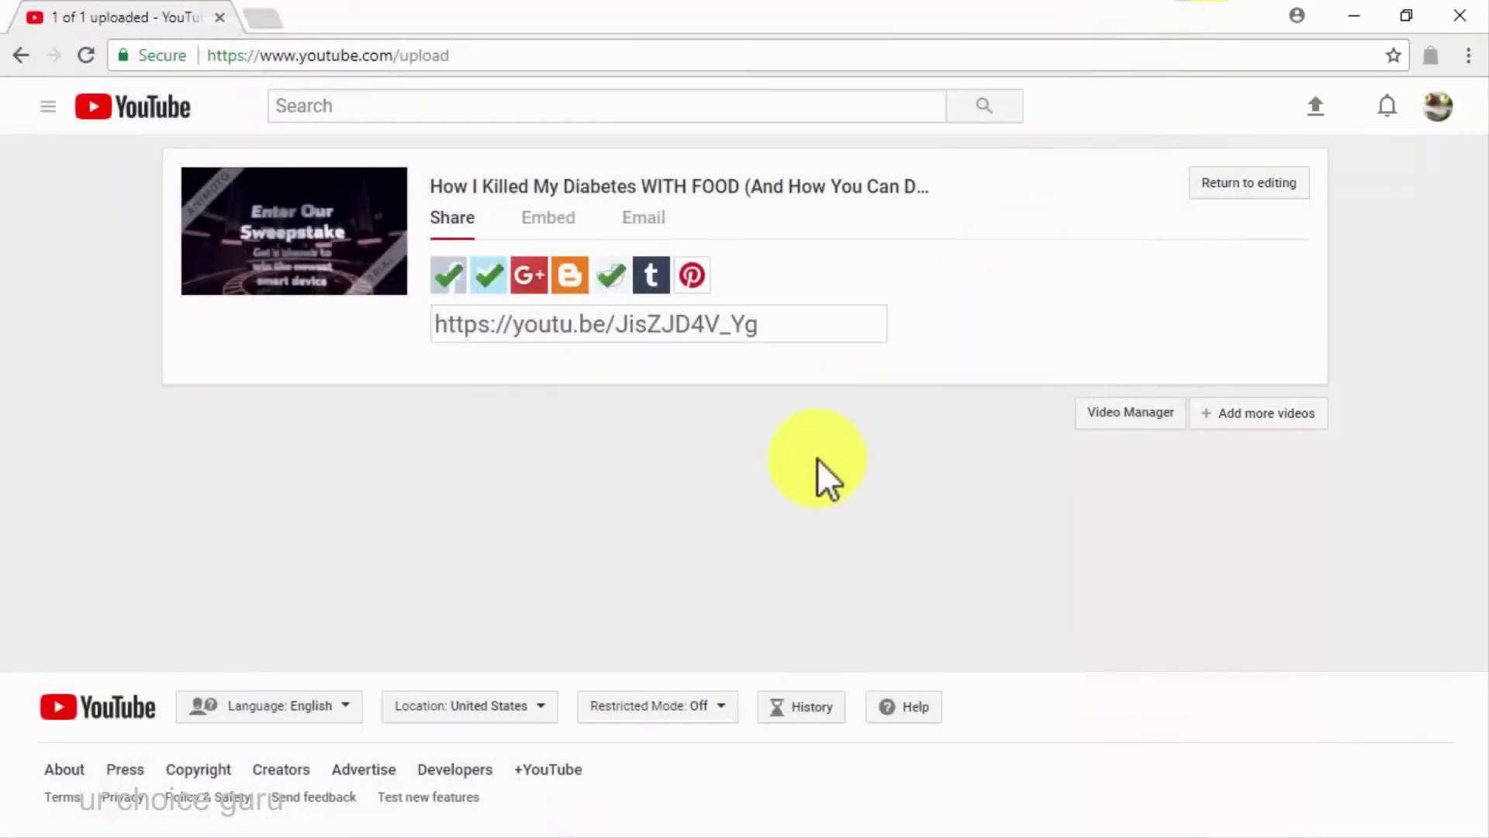
click(691, 325)
right_click(690, 333)
click(738, 379)
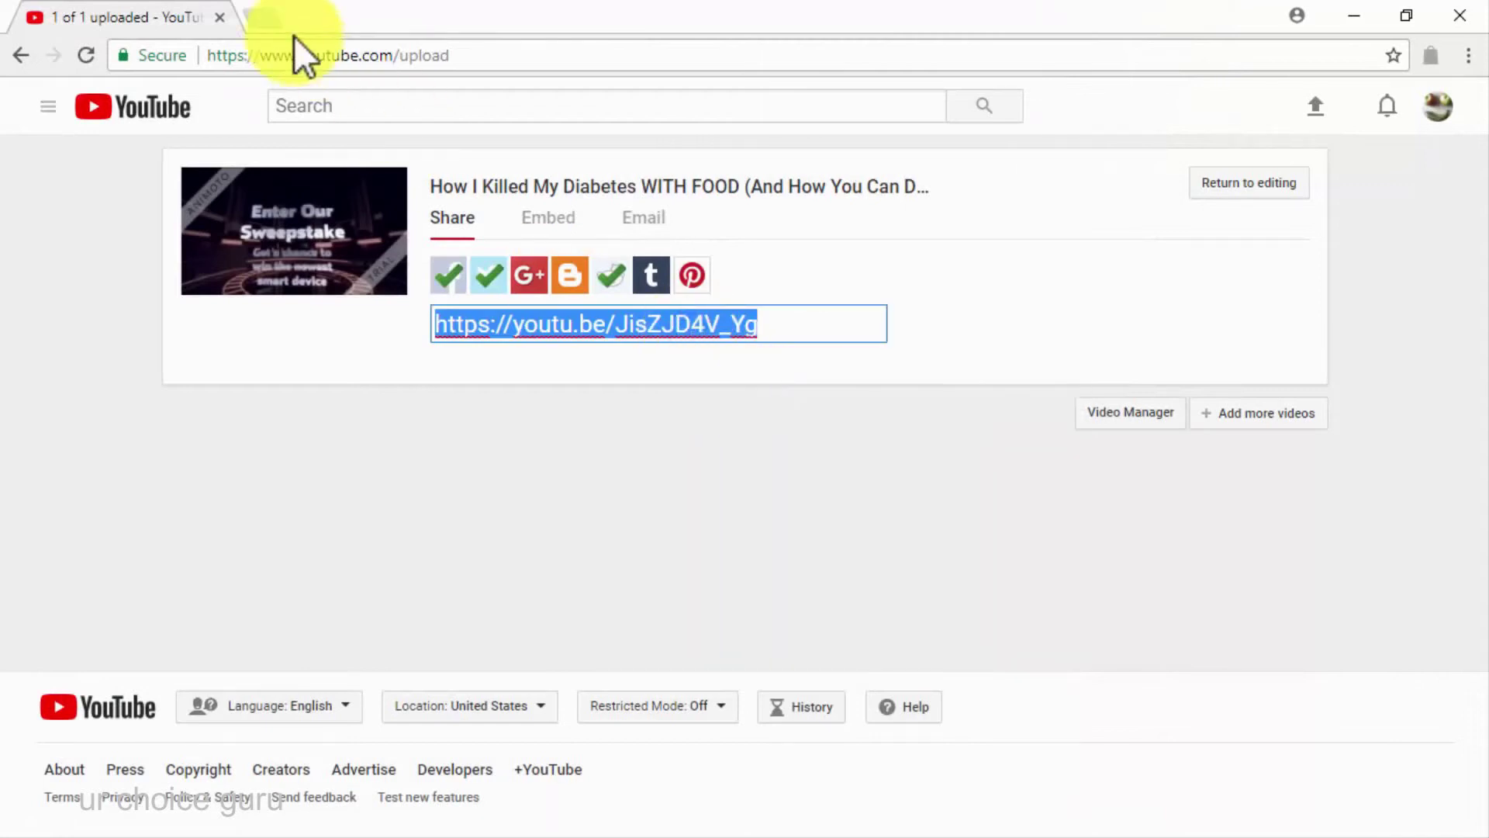
Search 'diabetes care blogs' in a new tab and read Healthline's best diabetes blogs article
key(ctrl+t)
text(diabetes care blogs)
key(Return)
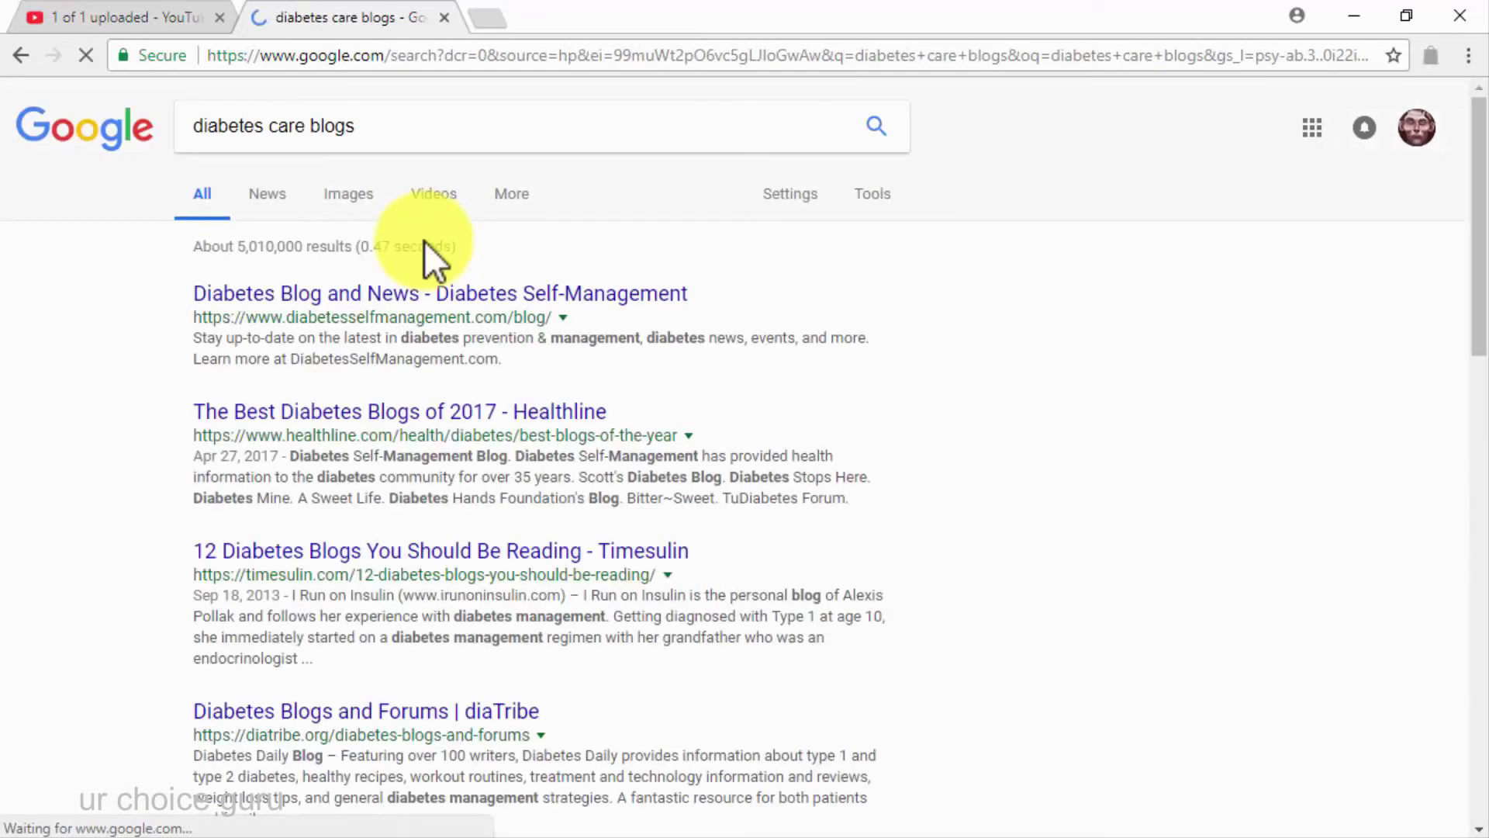
click(536, 415)
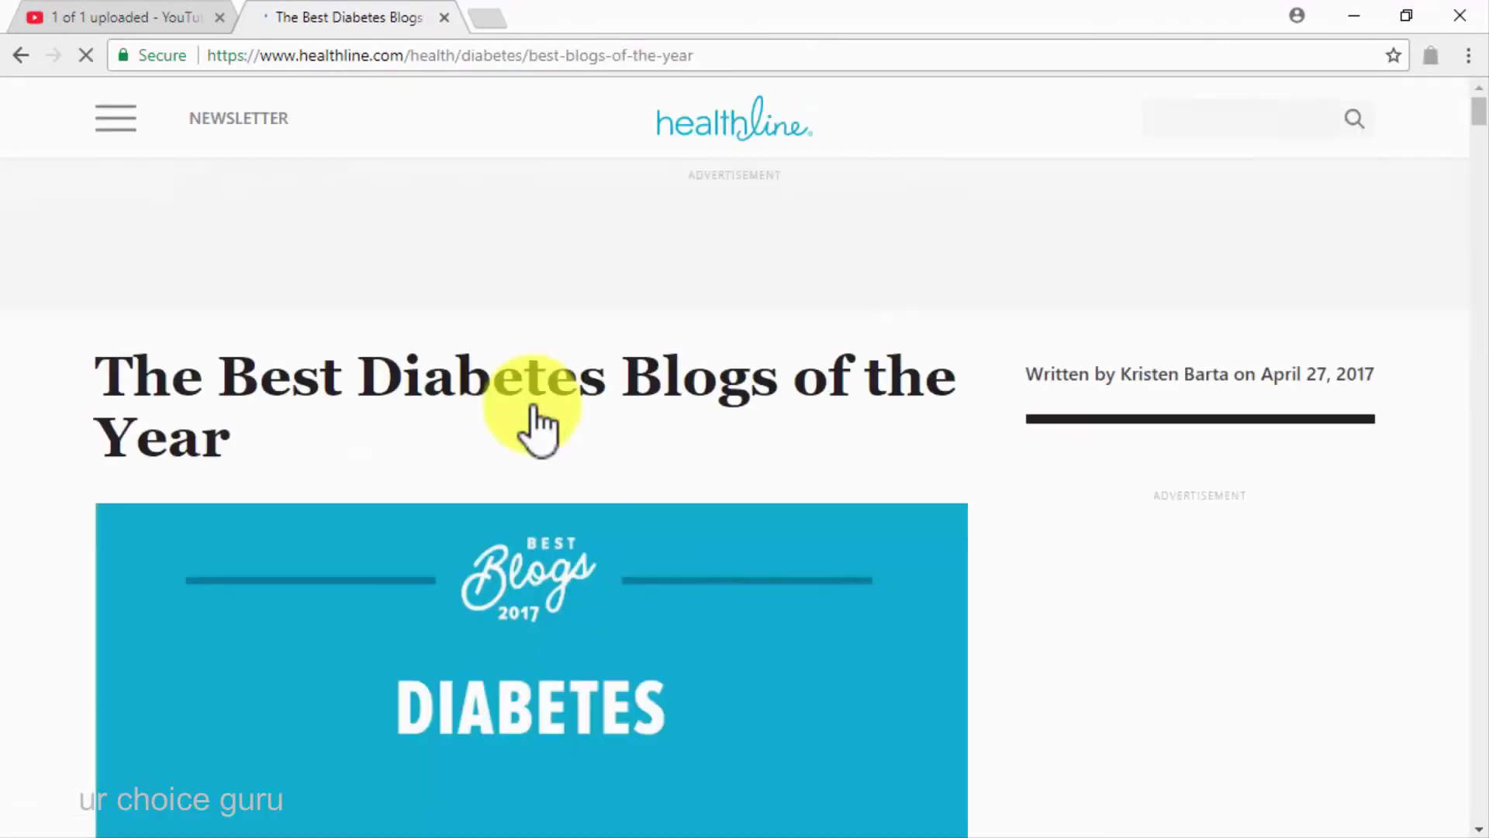
scroll(1007, 632, down, 6)
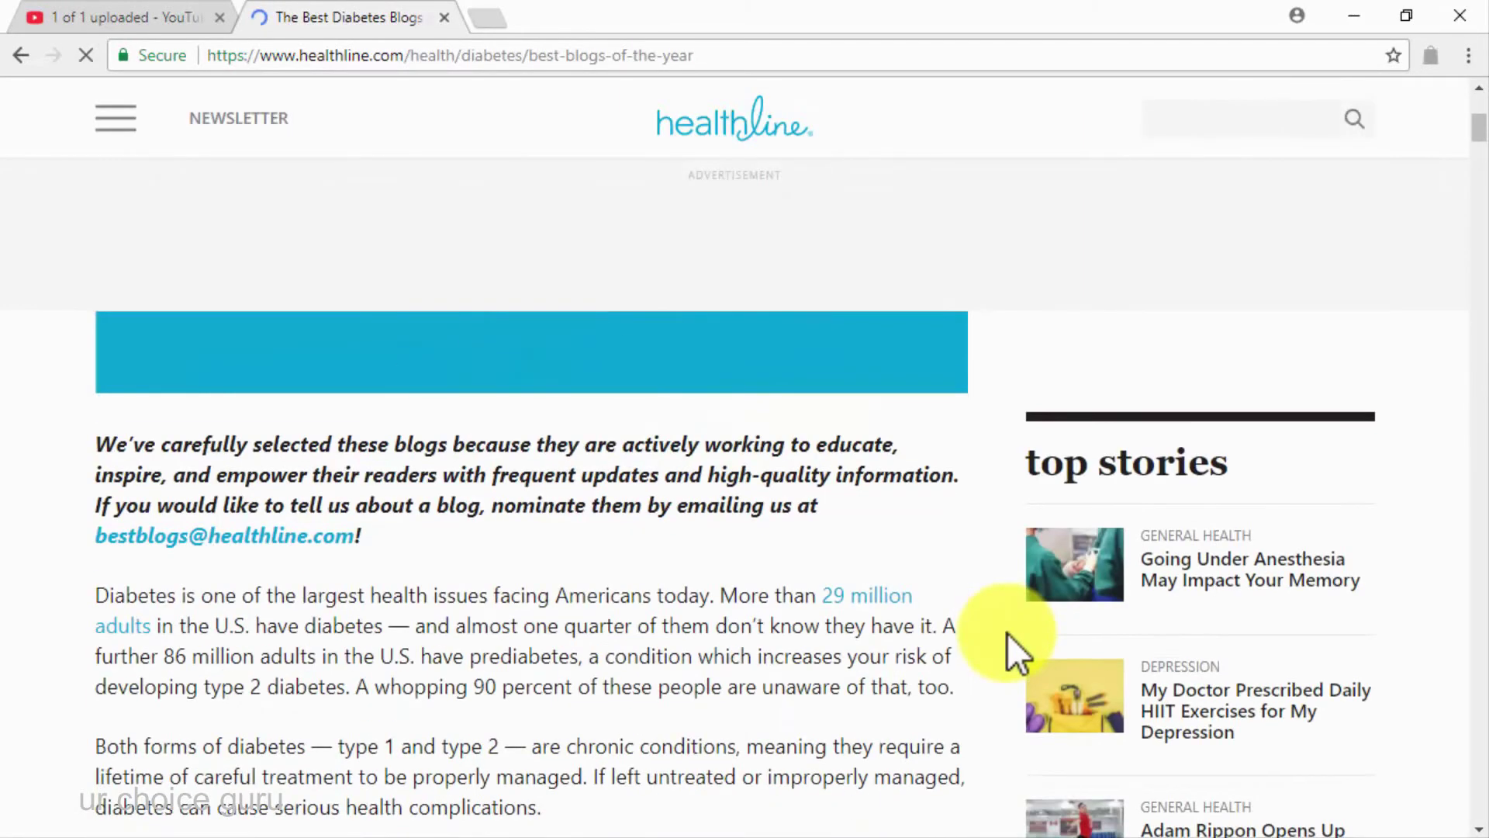
scroll(1007, 632, down, 10)
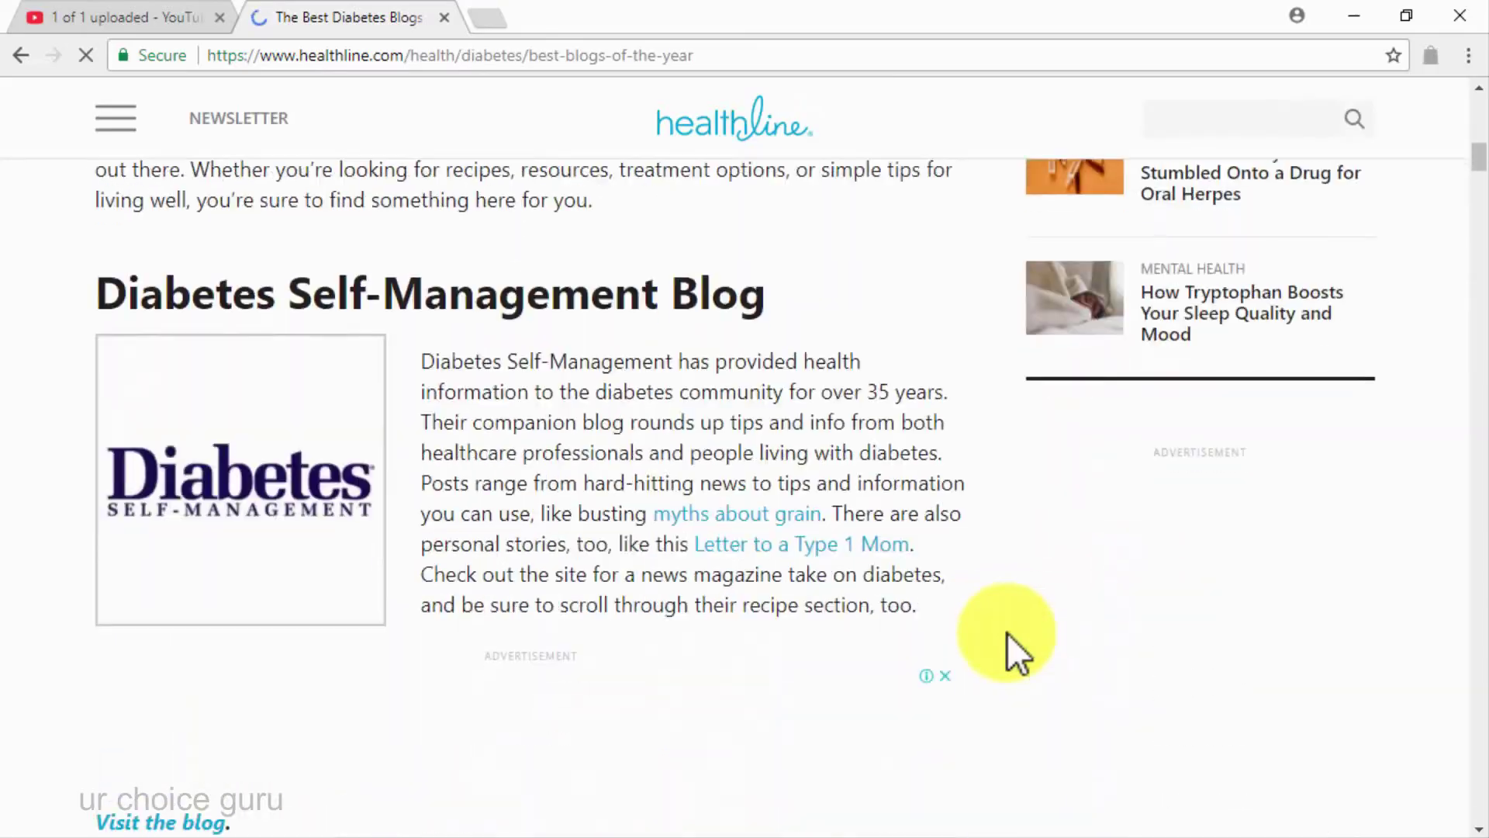
scroll(1007, 632, down, 1)
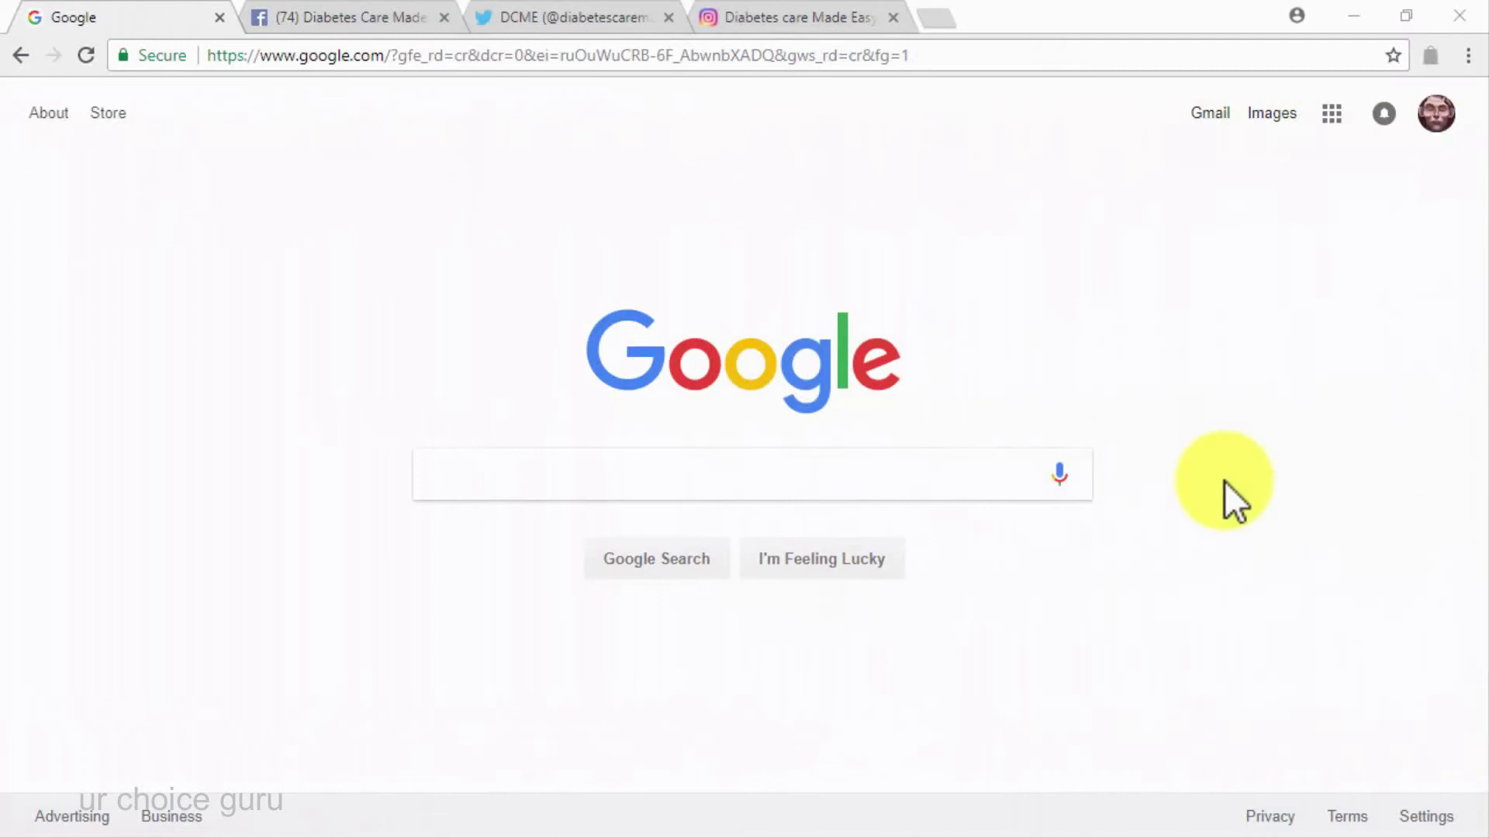
Search Google for 'how to go viral on social media' and browse the results
click(983, 480)
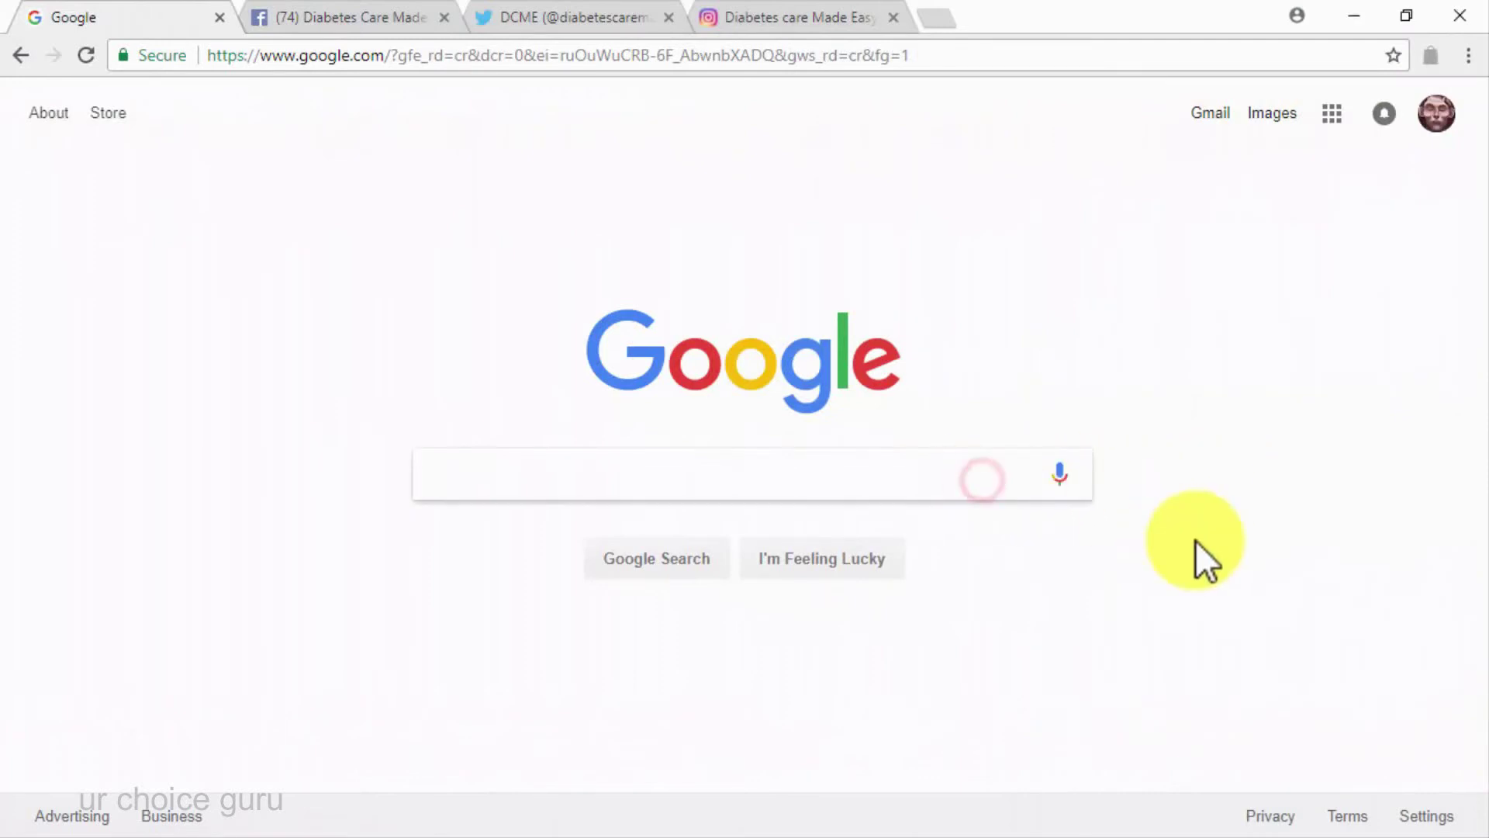
text(how to go viral on social med)
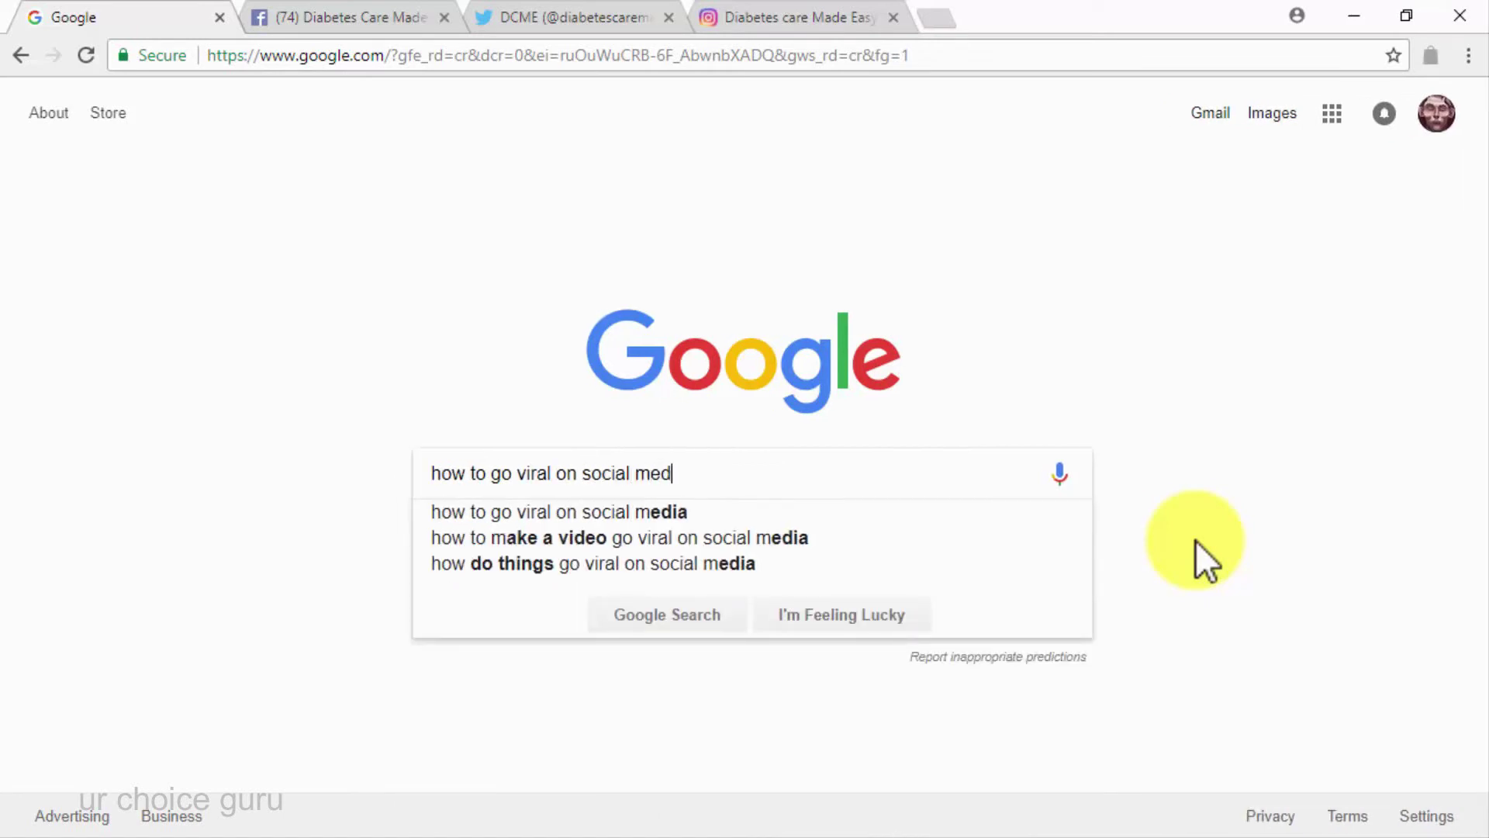
text(ia)
key(Return)
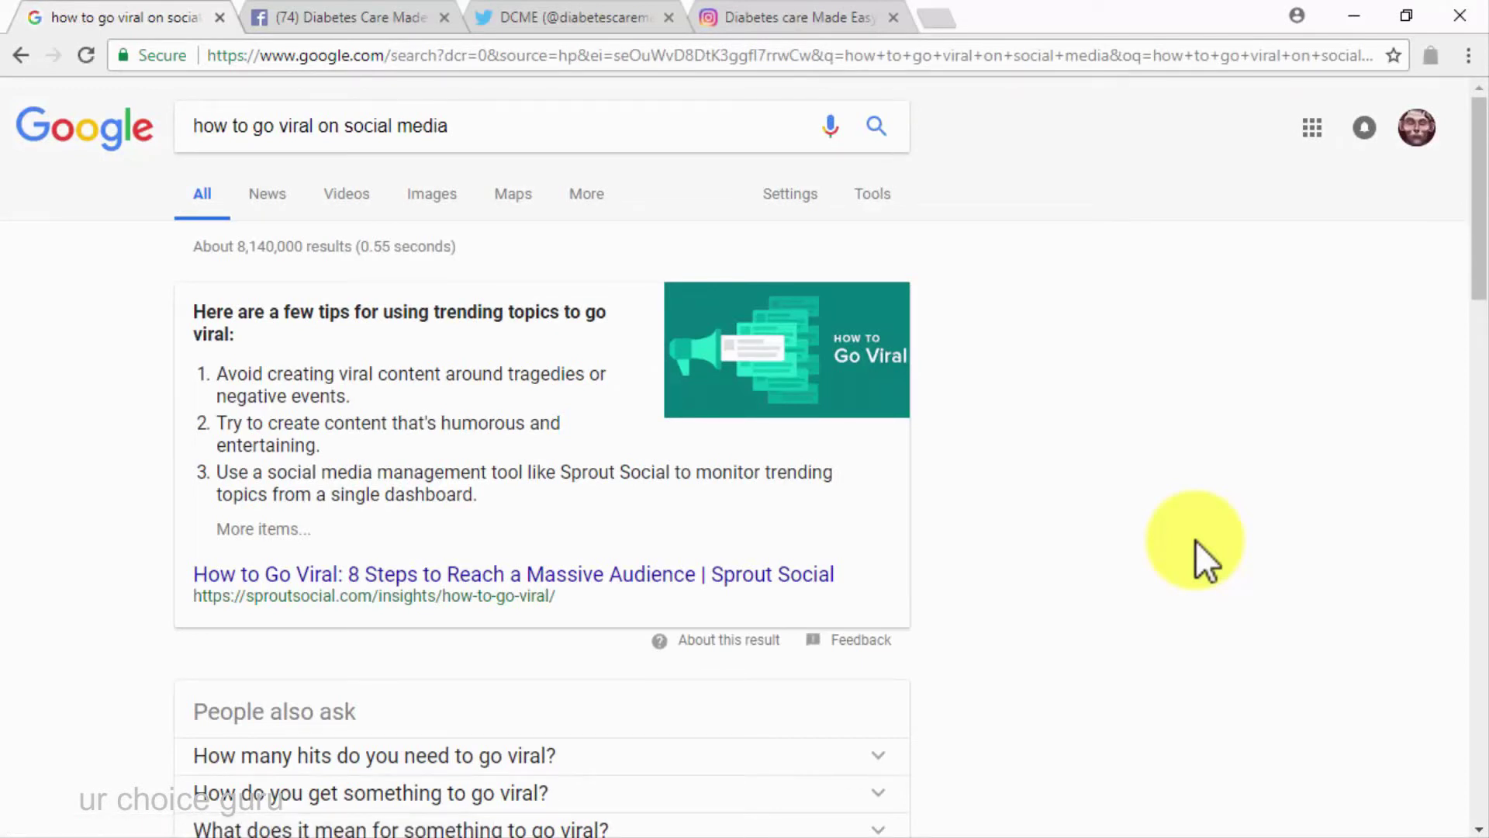
scroll(1195, 539, down, 7)
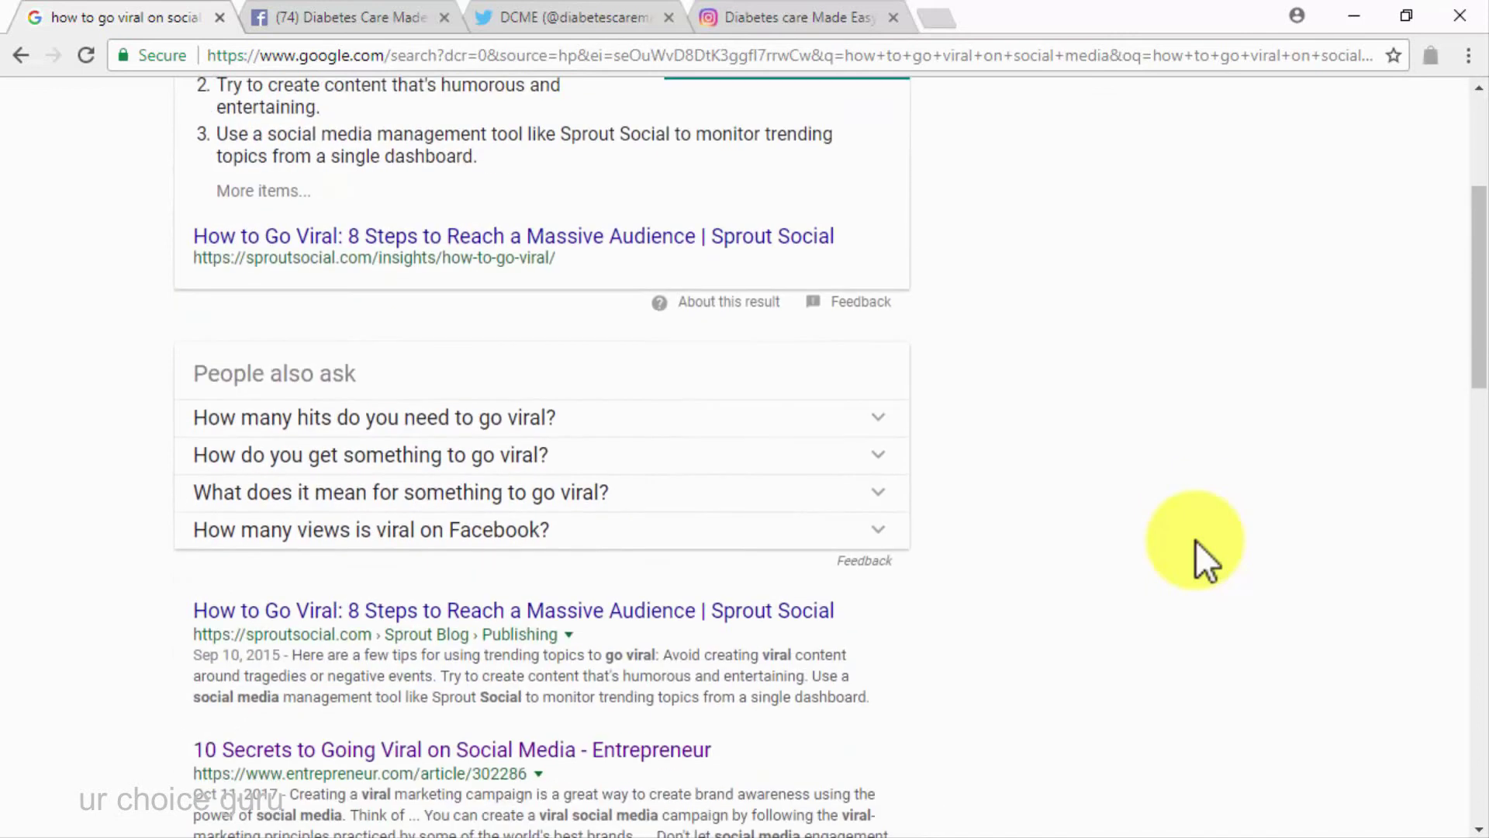
scroll(1194, 540, down, 6)
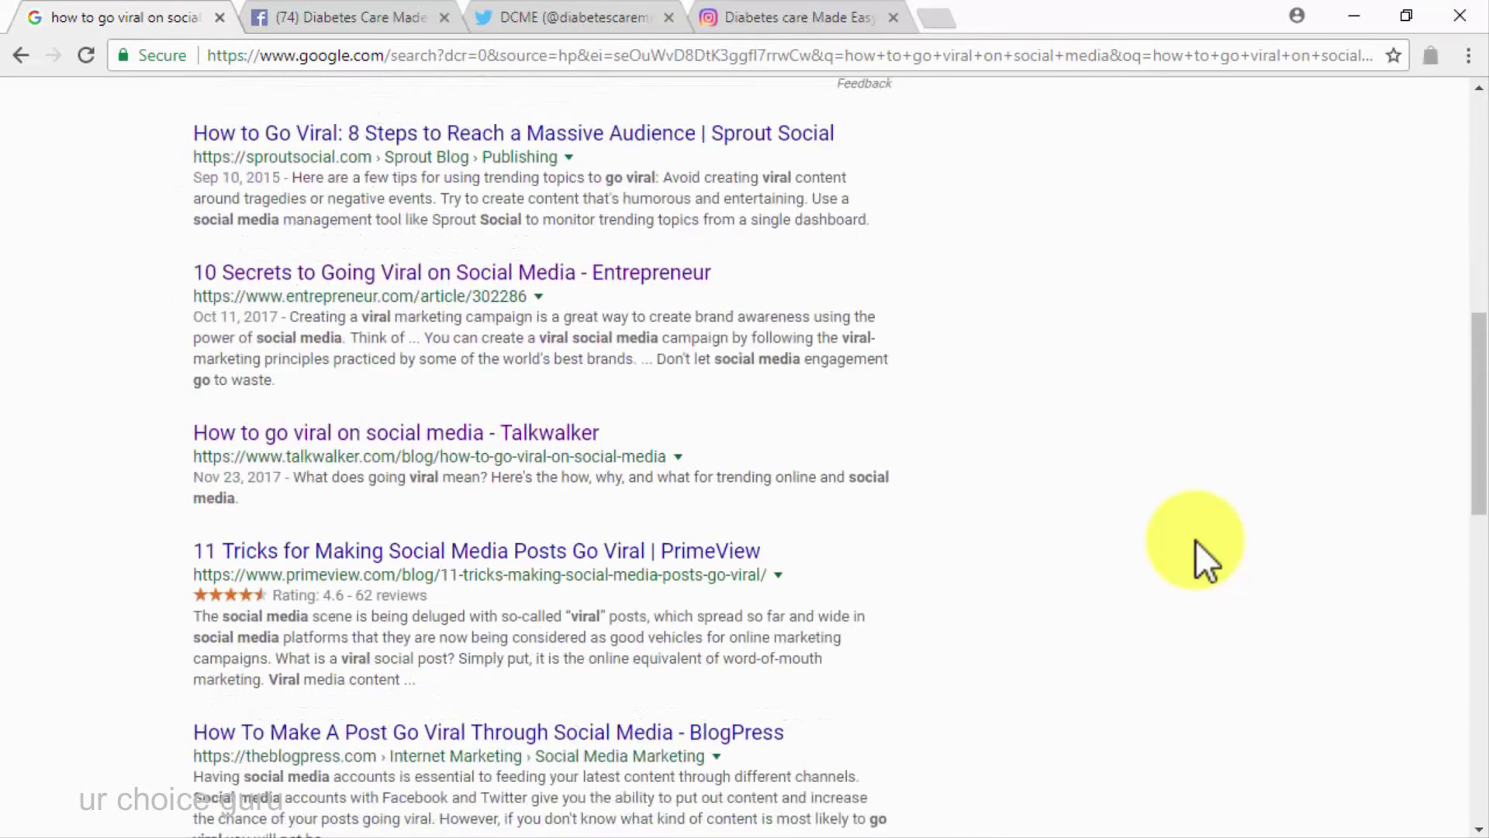
scroll(1194, 540, down, 3)
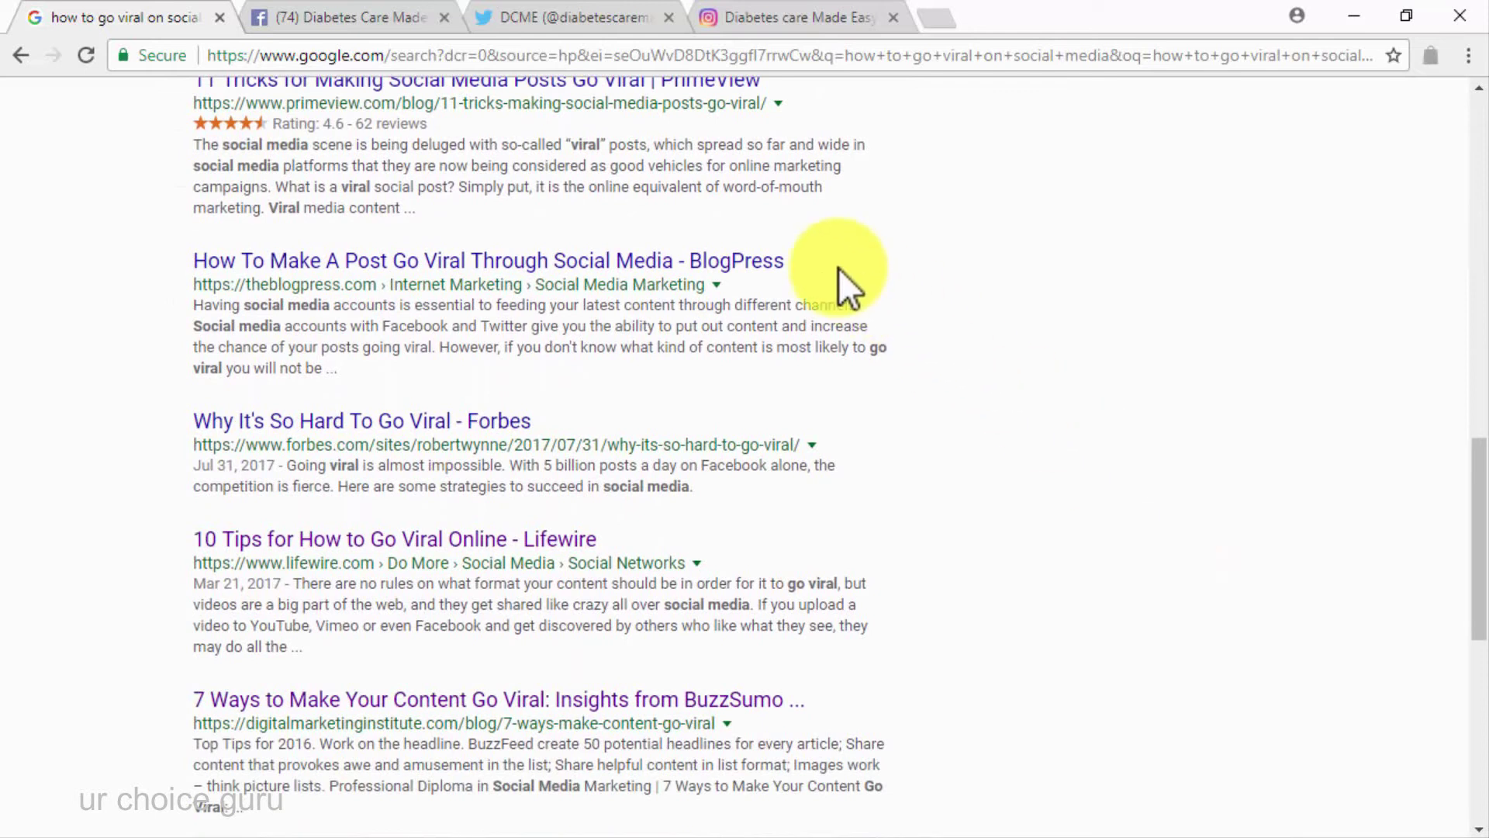
Close the Google tab, review the Diabetes Care Made Easy Facebook posts, then go to Twitter
click(218, 18)
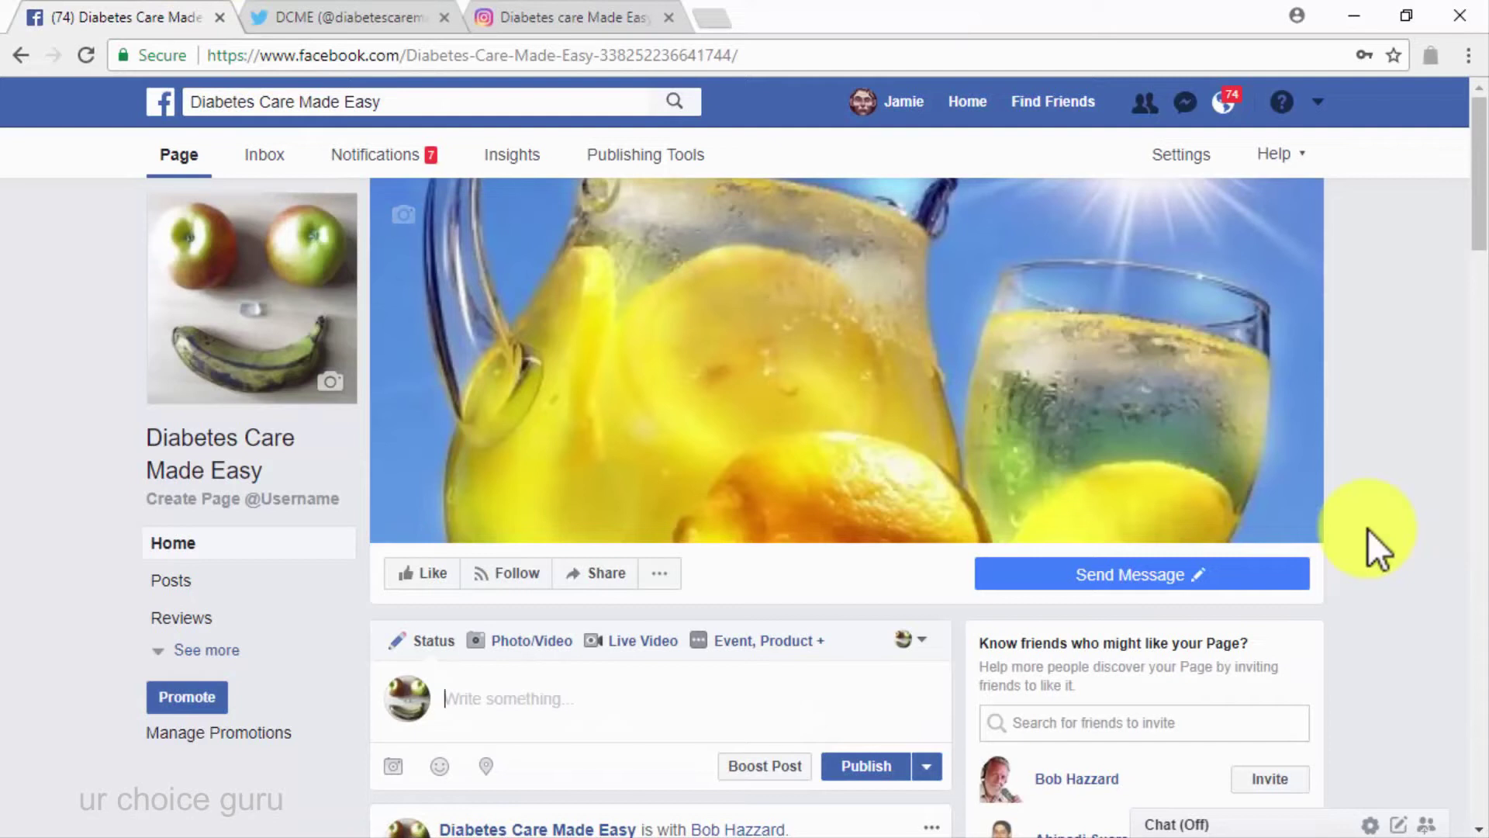
scroll(1367, 528, down, 7)
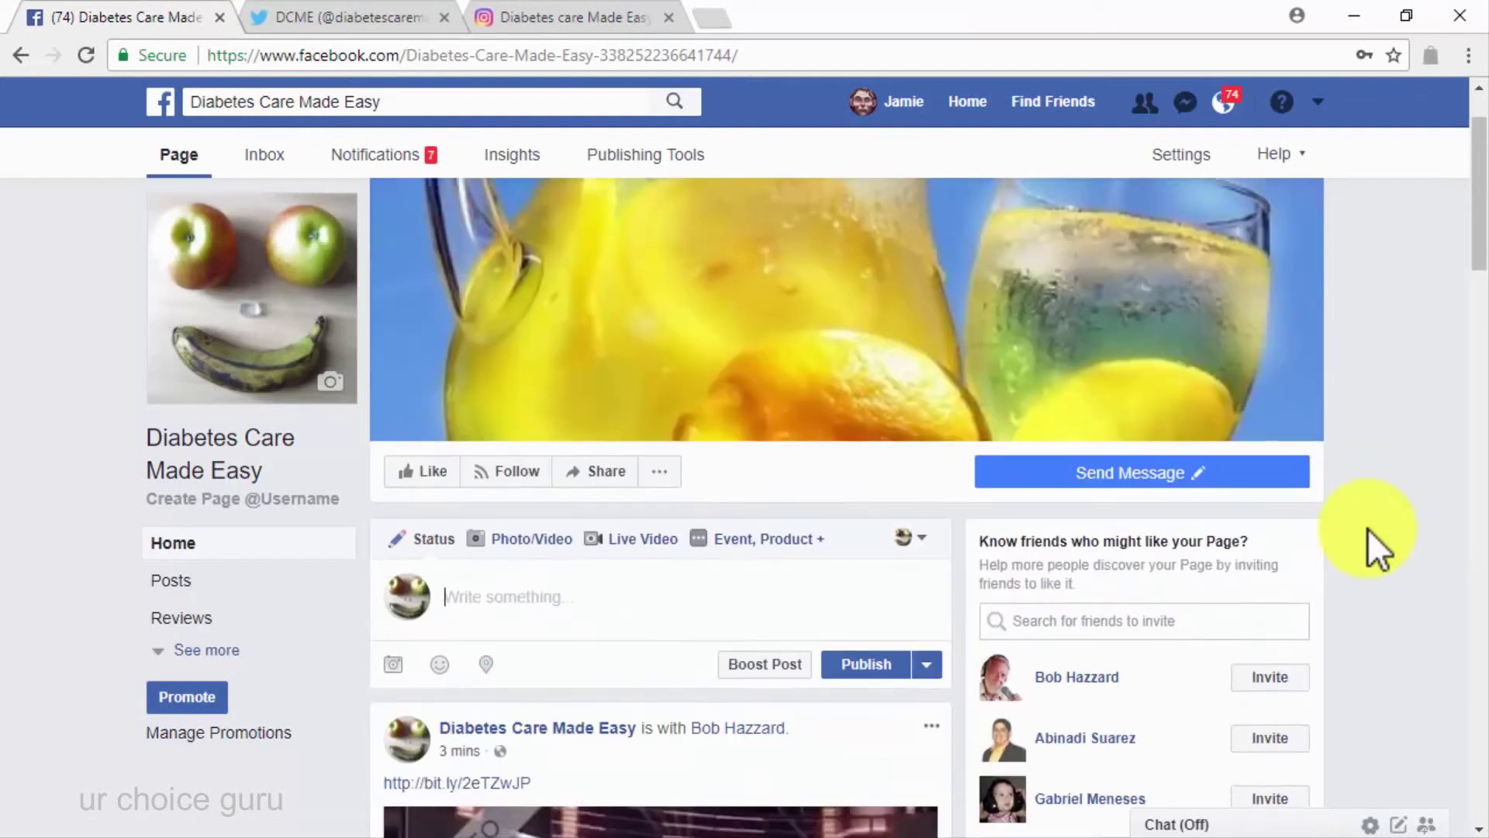
scroll(1367, 528, down, 7)
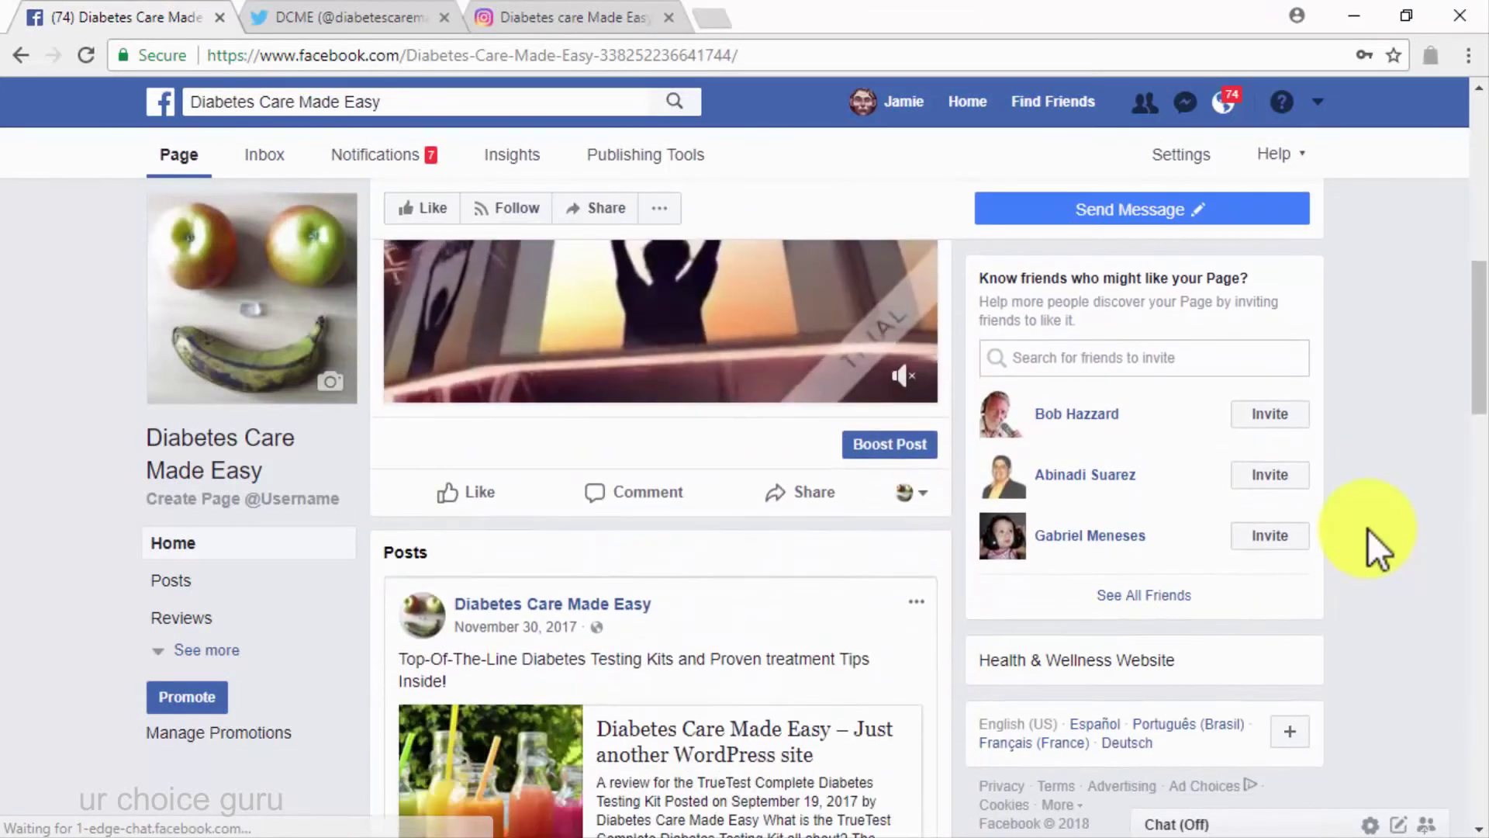
scroll(1367, 528, down, 5)
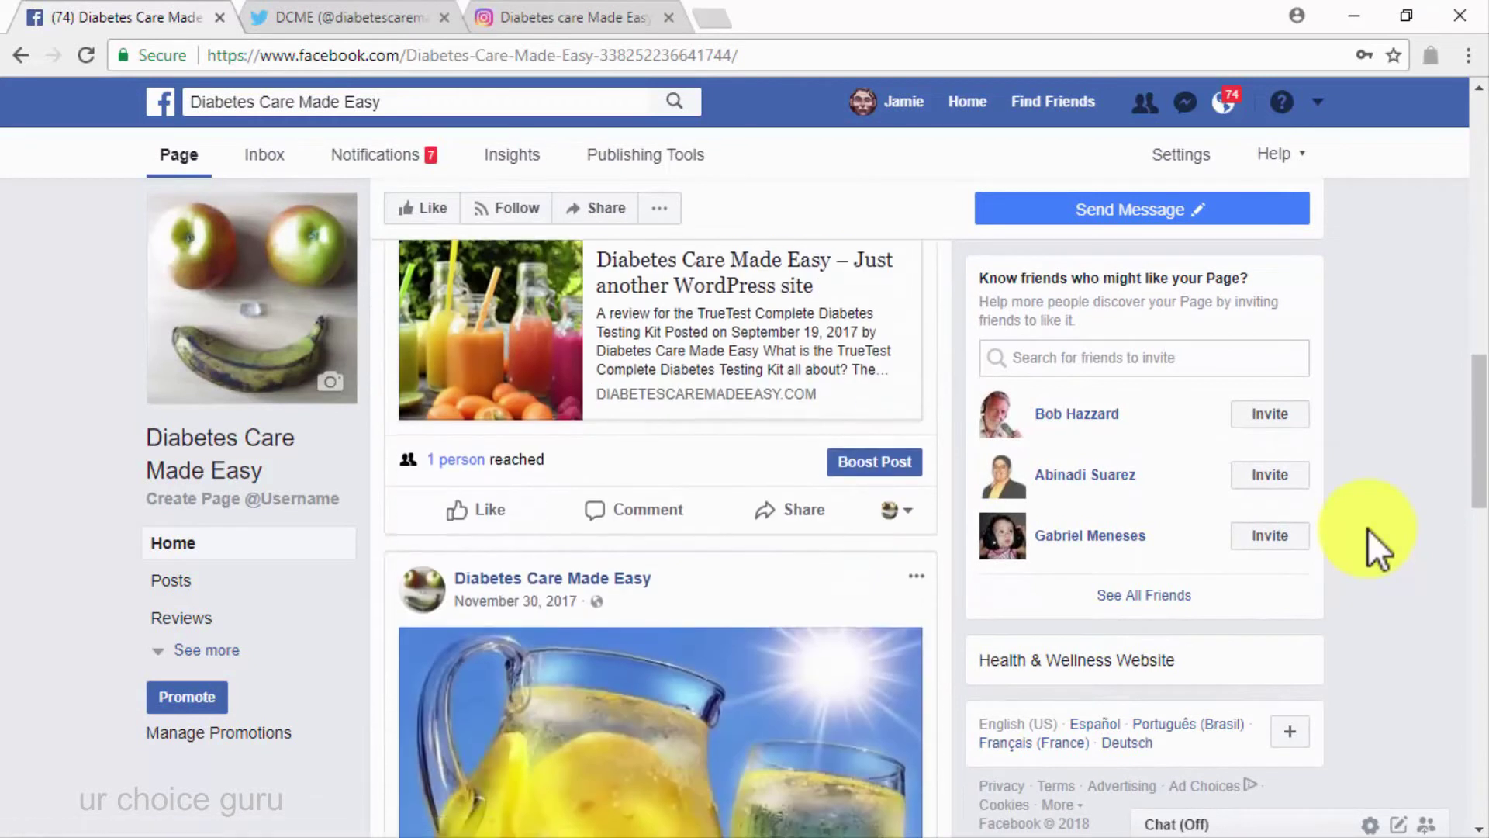
scroll(1366, 529, down, 8)
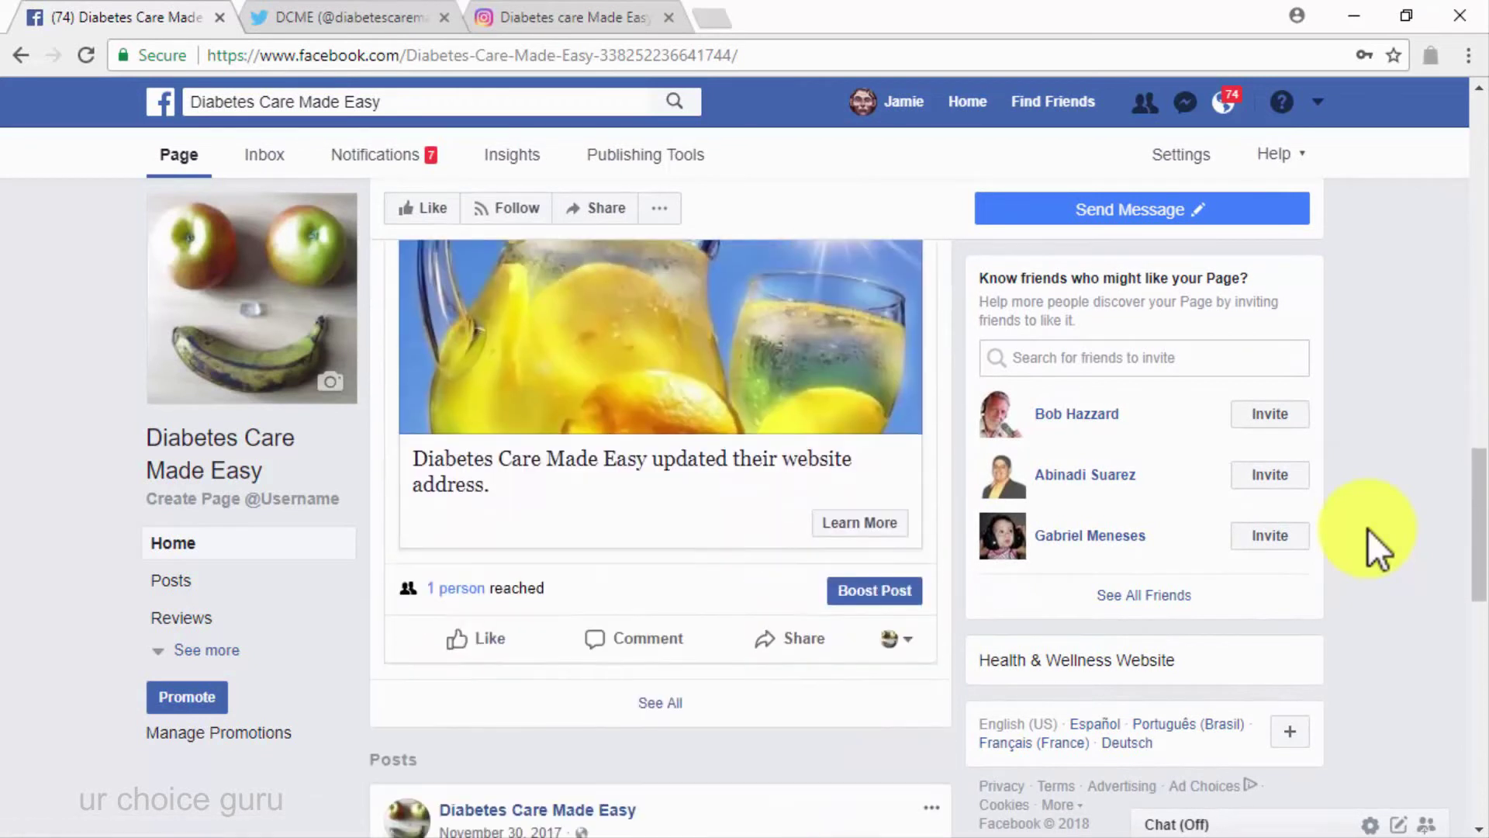
scroll(1366, 528, down, 3)
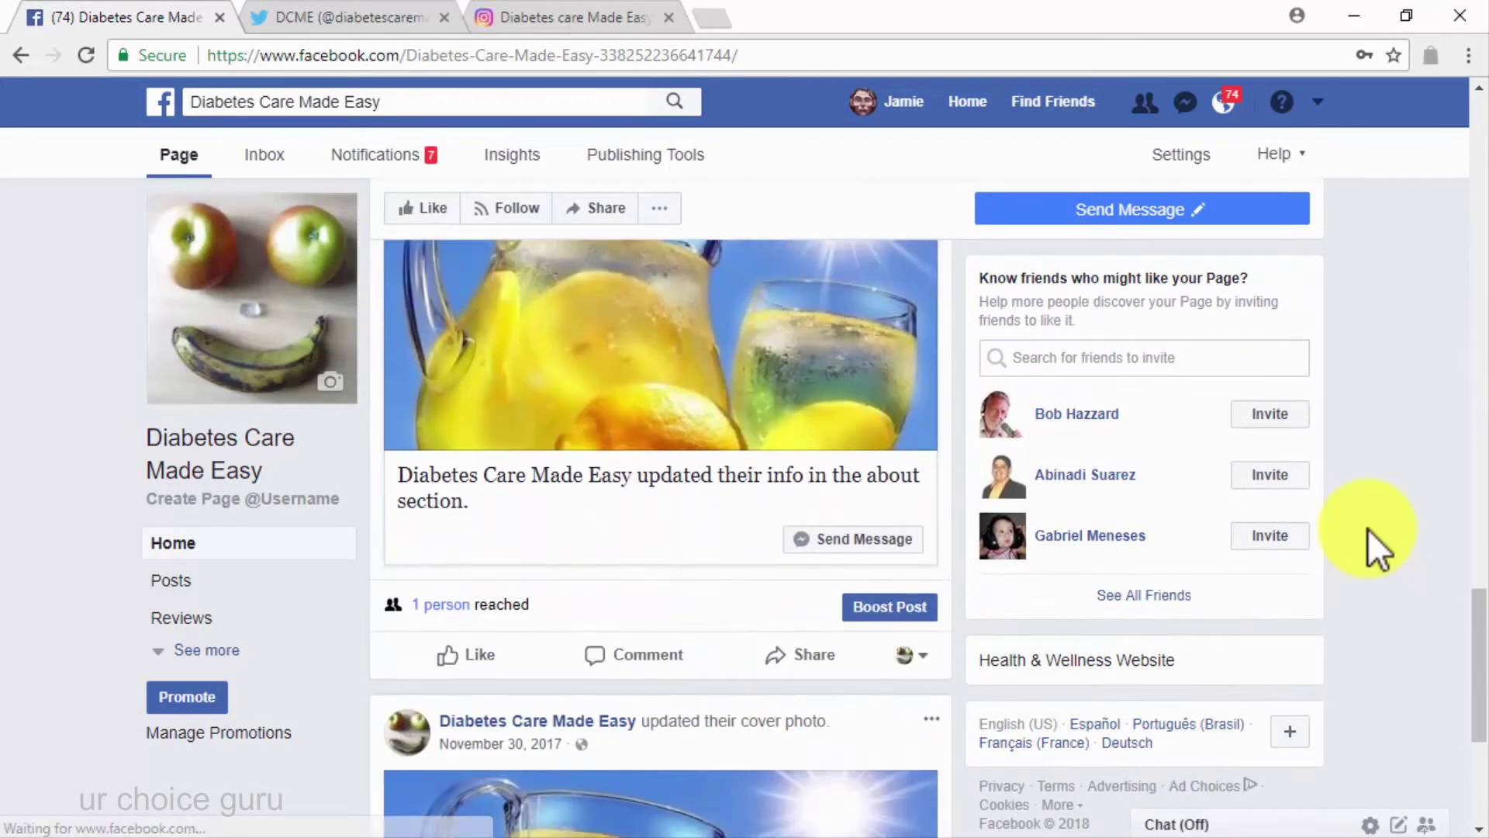
scroll(1367, 528, up, 15)
scroll(1367, 528, up, 5)
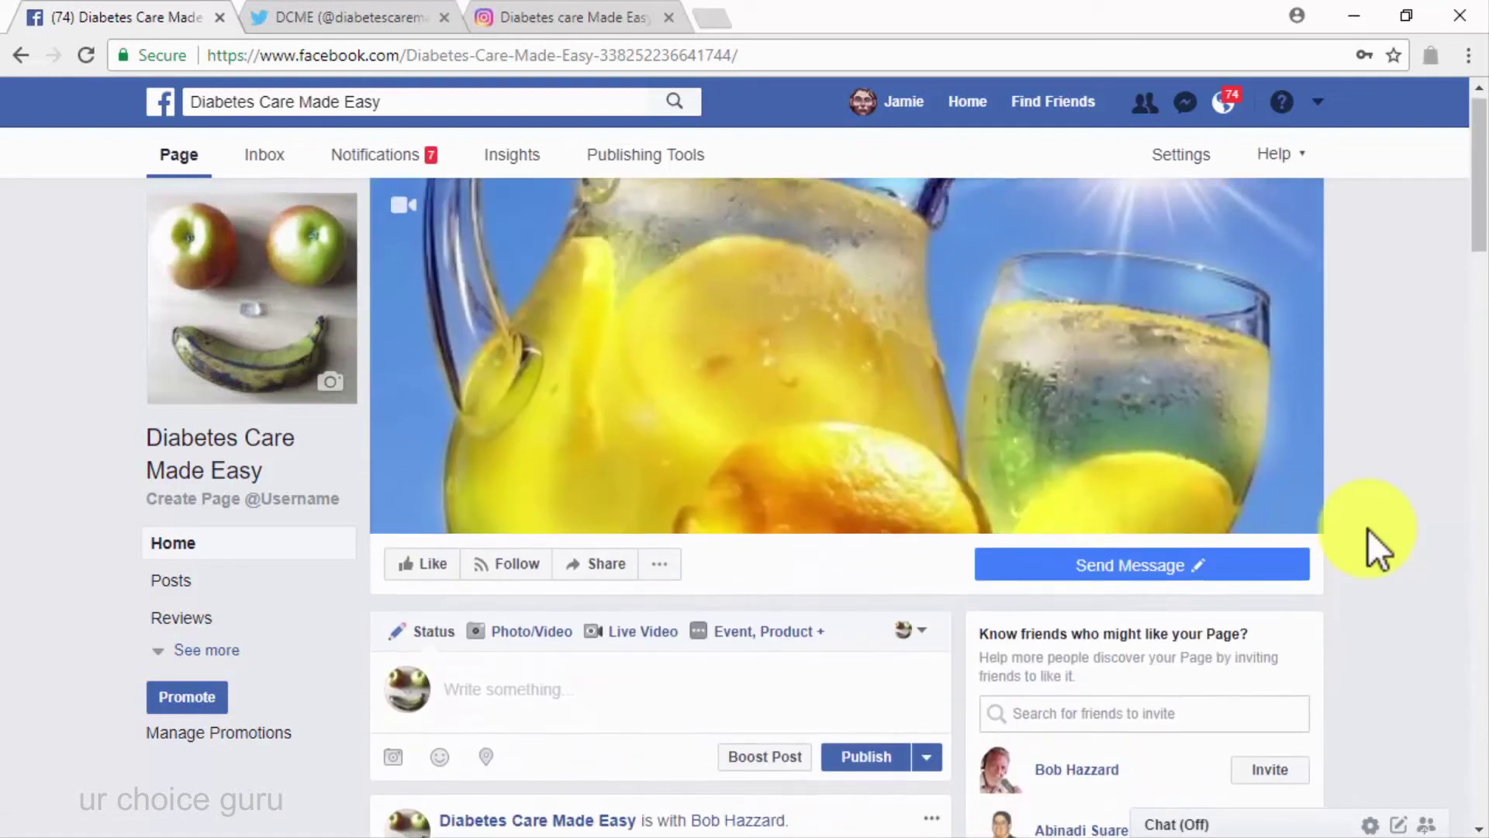
click(342, 16)
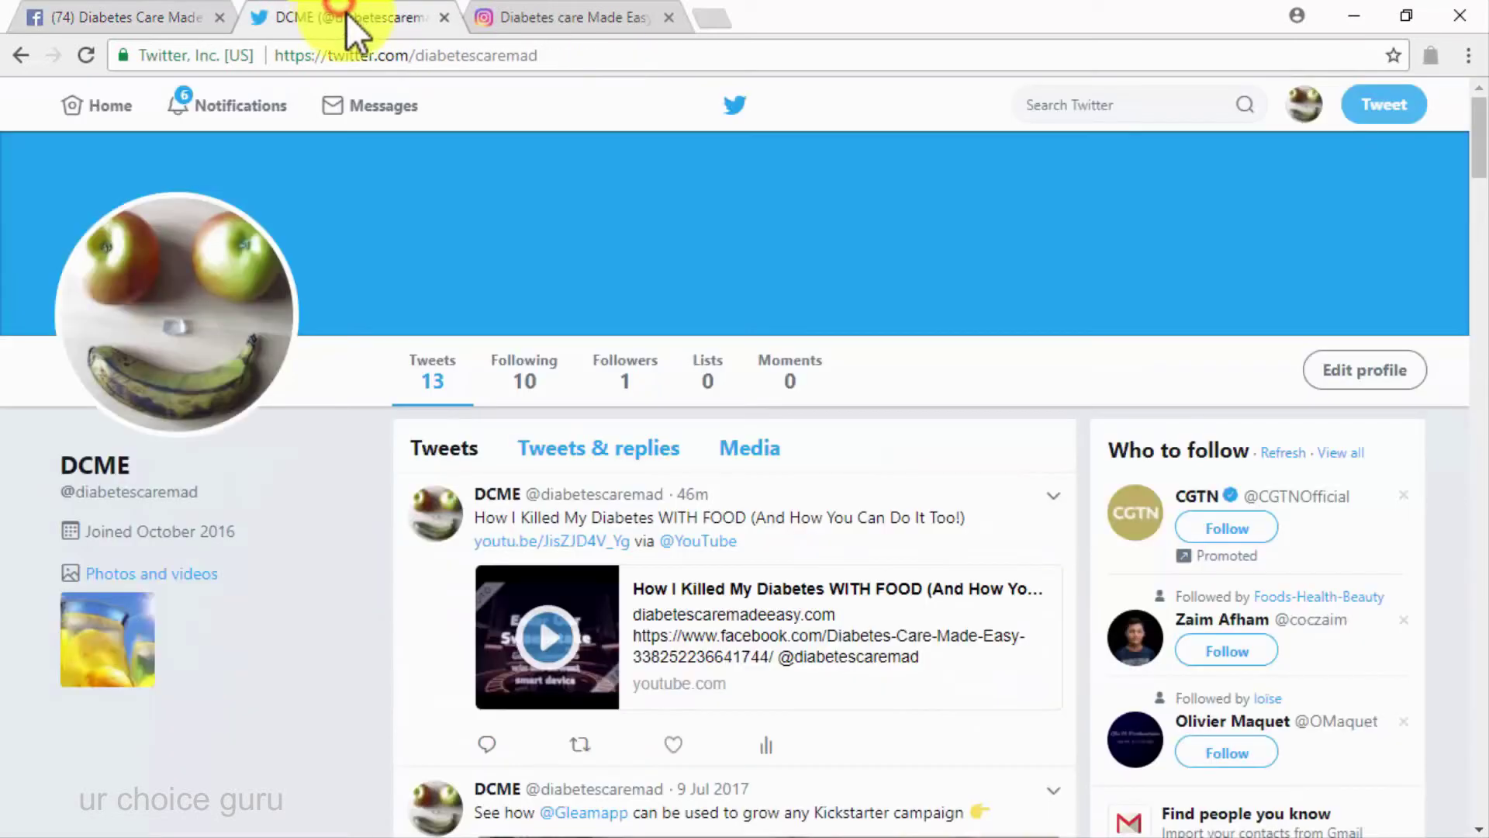
Scroll through the DCME Twitter tweets, then switch to the Instagram profile
scroll(1076, 413, down, 6)
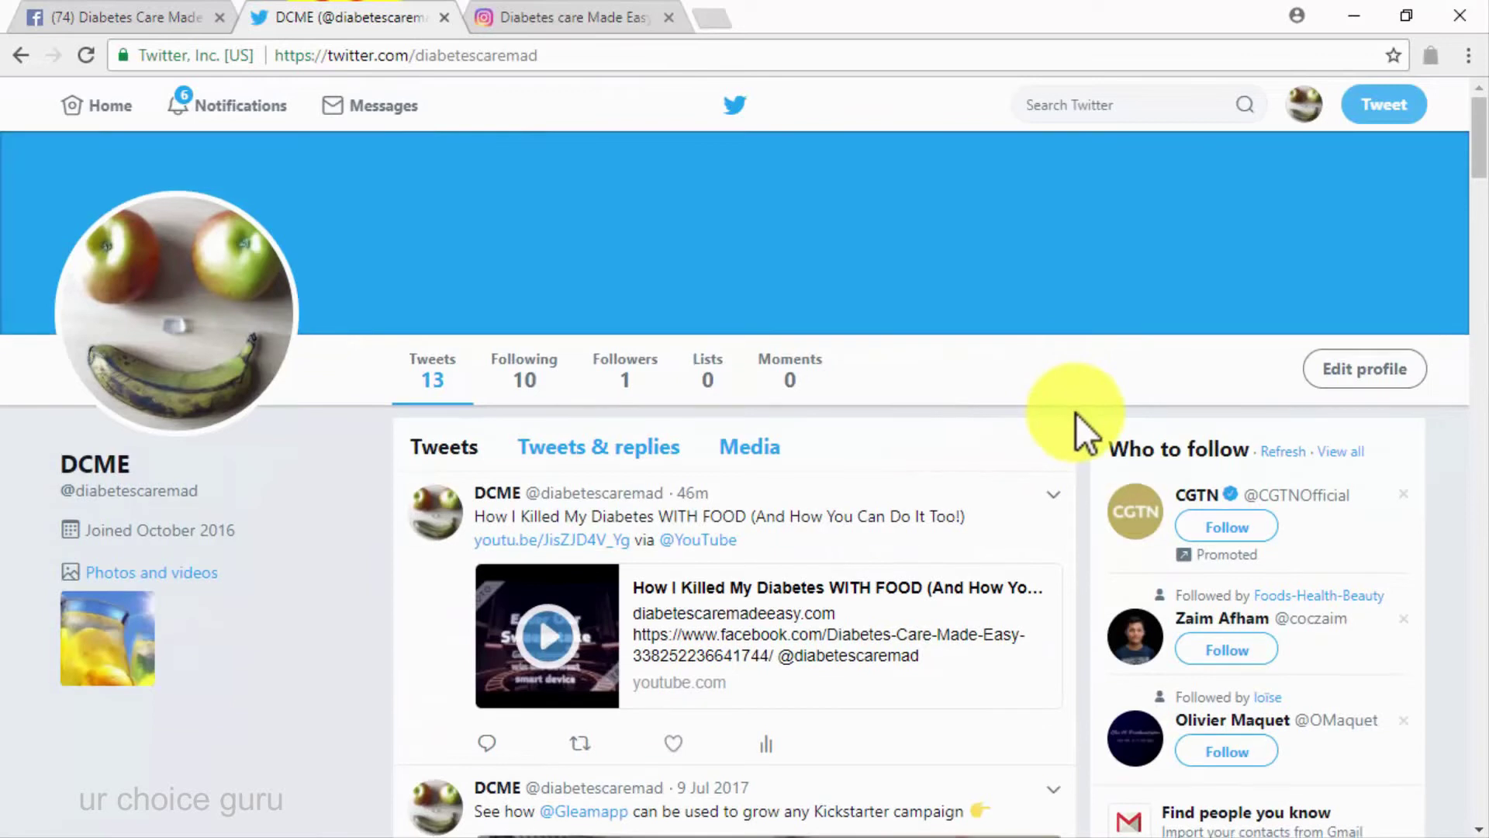
scroll(1081, 435, down, 6)
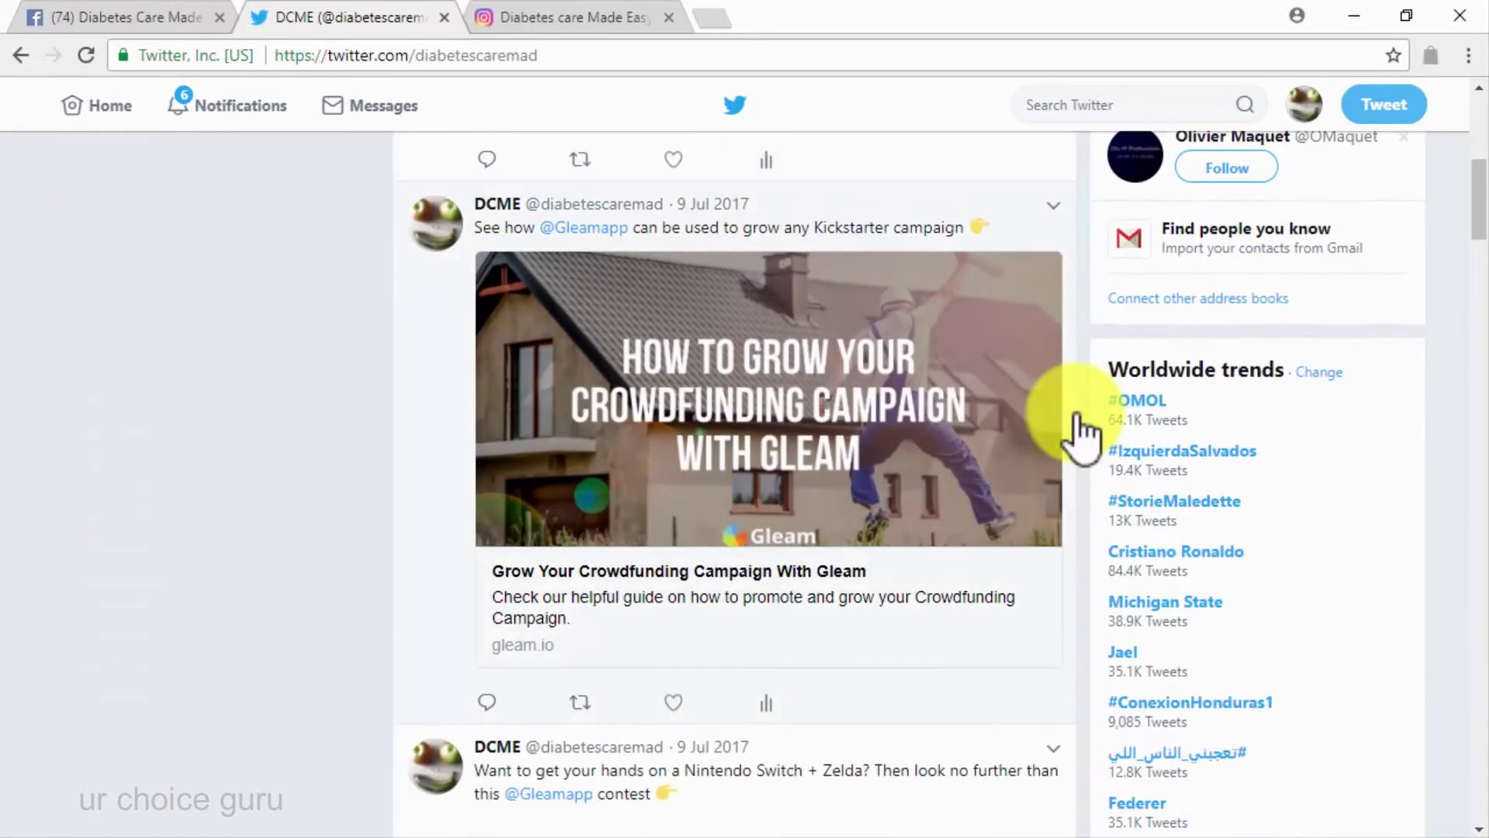
scroll(1082, 431, down, 9)
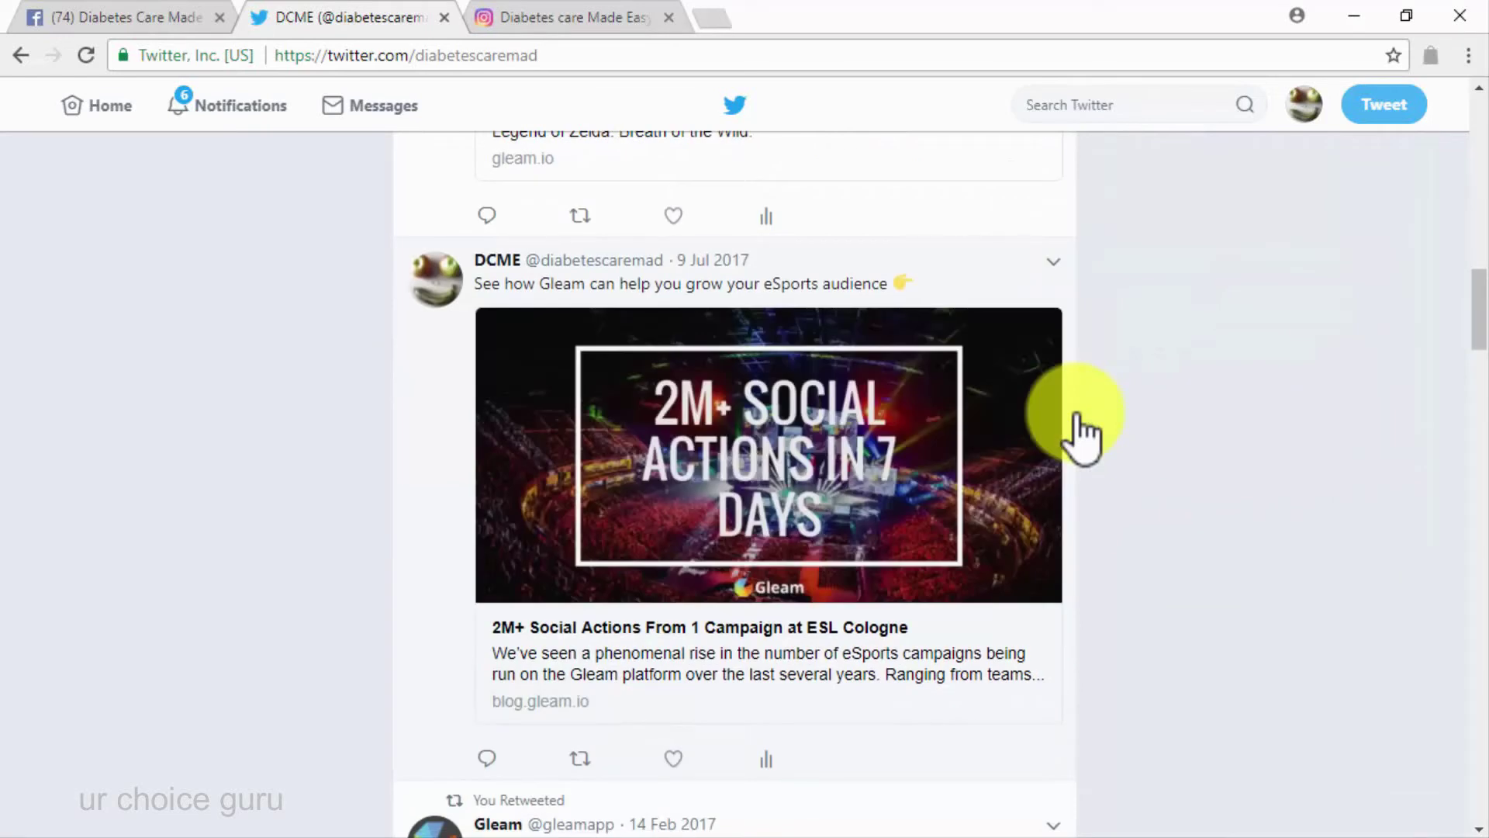
scroll(1081, 431, down, 6)
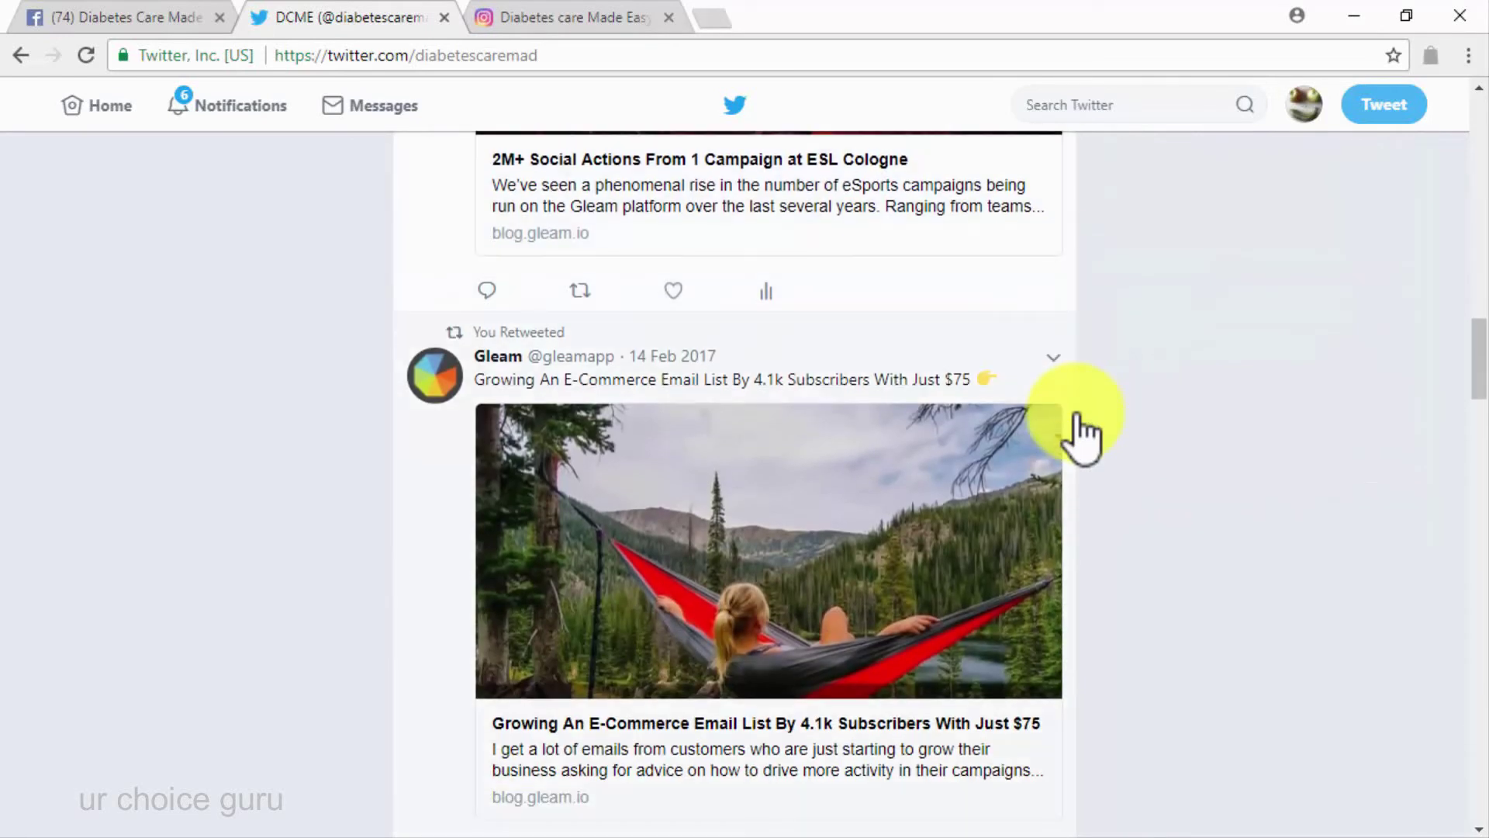
scroll(1080, 431, down, 6)
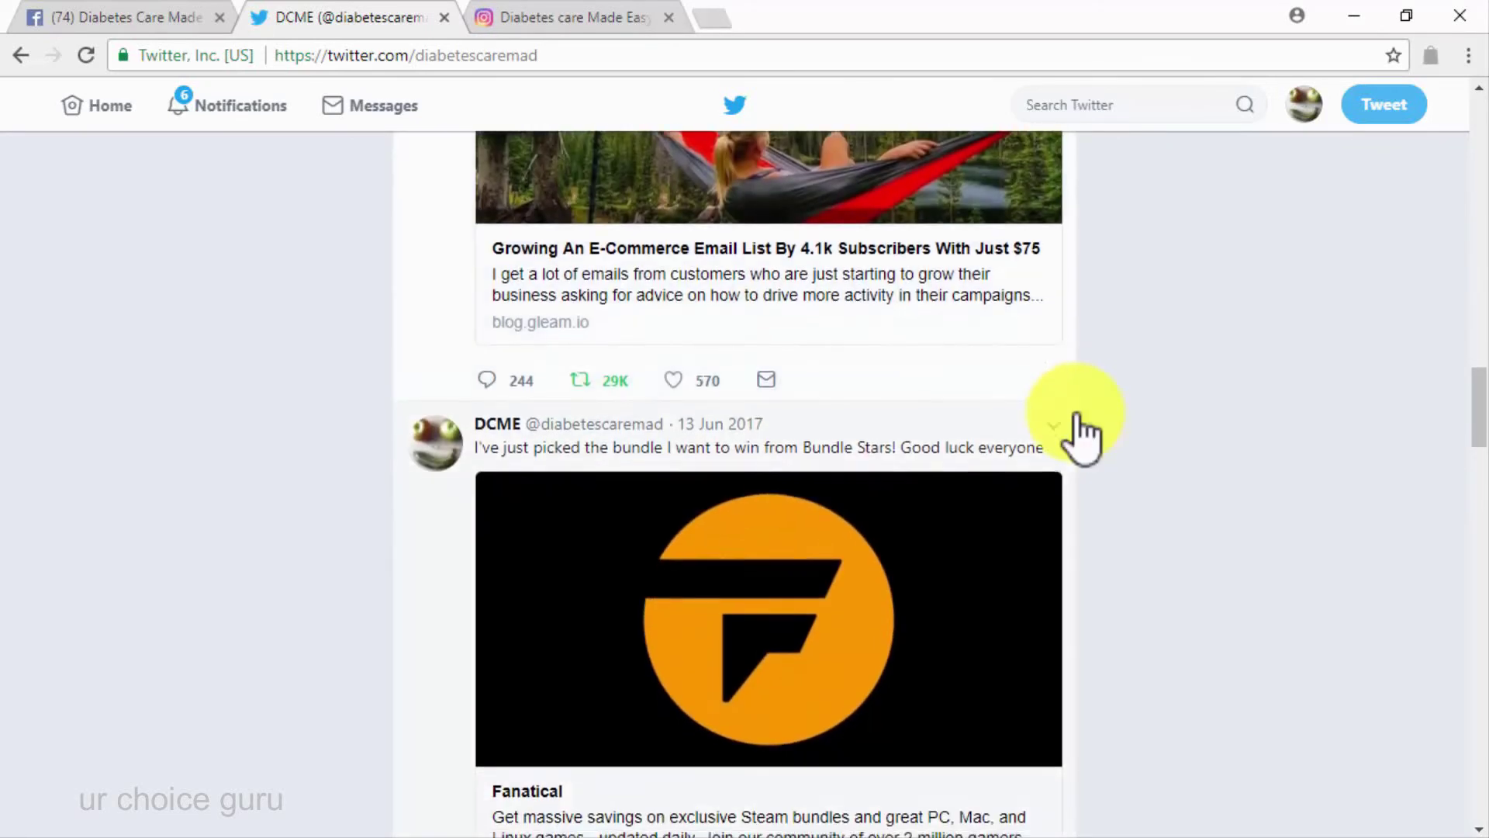
scroll(1082, 431, up, 20)
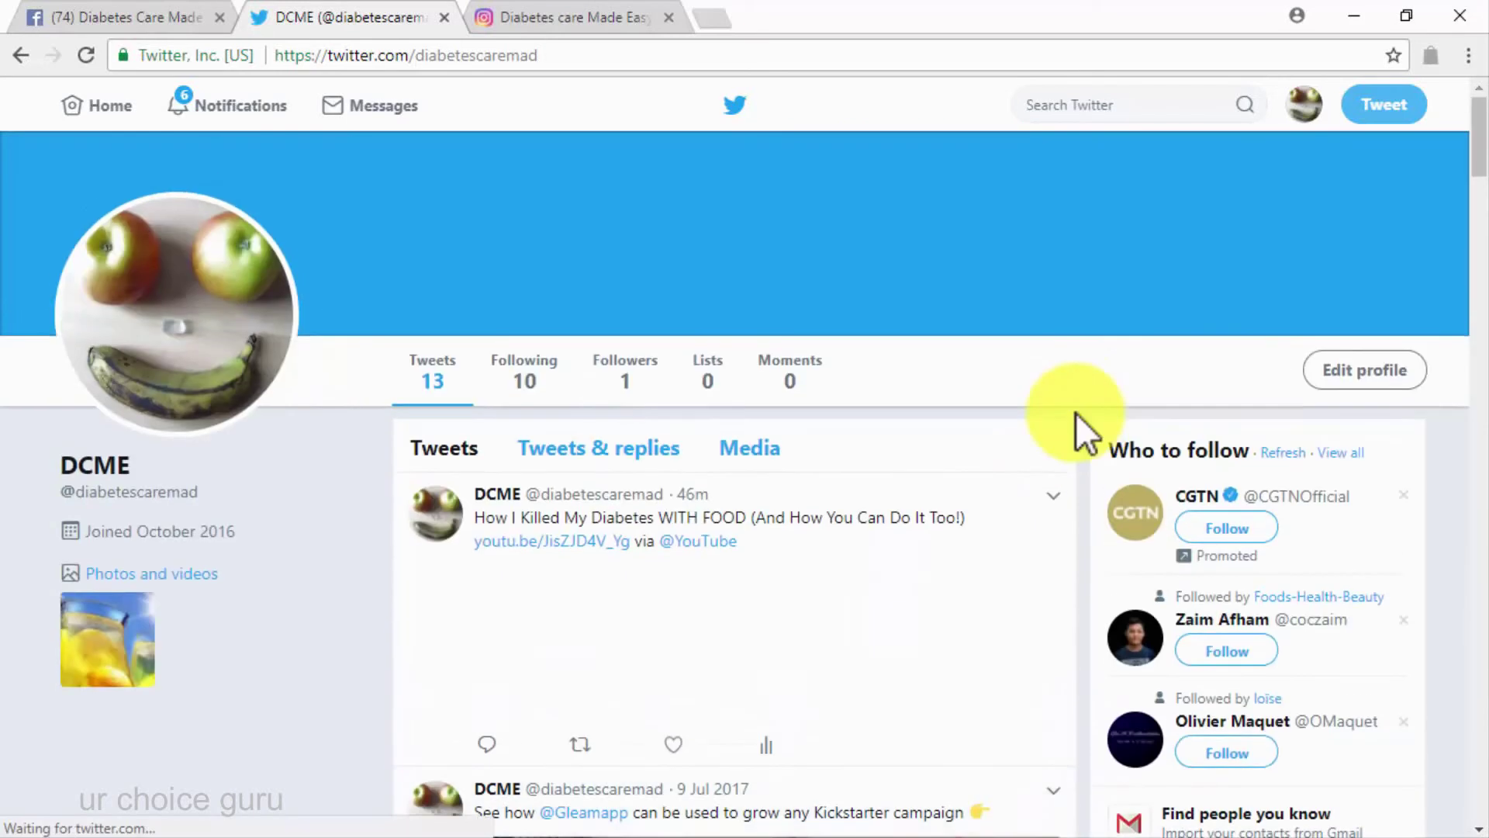
click(576, 17)
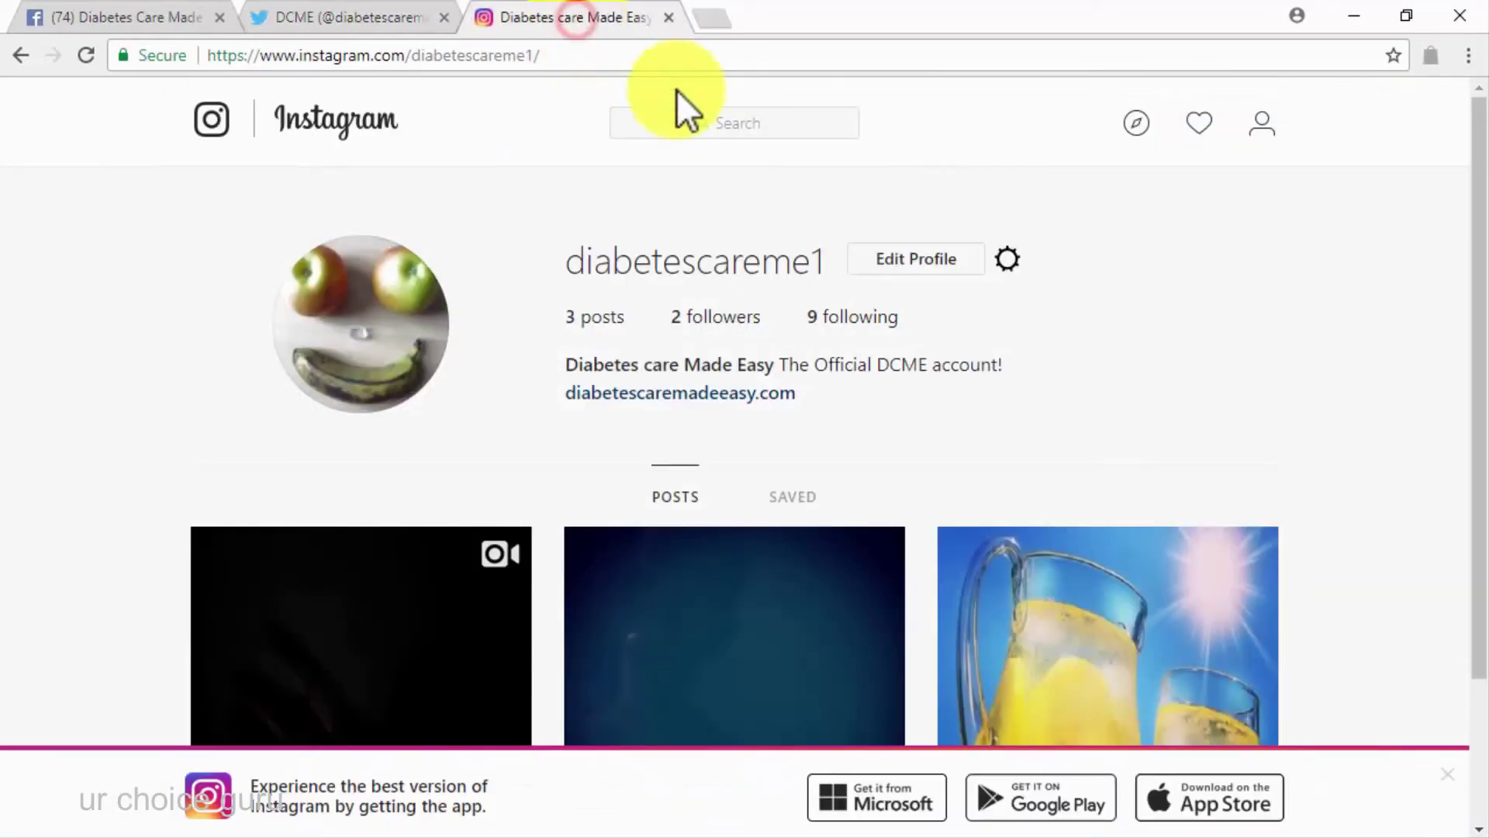
View the Instagram lemonade post promoting diabetescaremadeeasy.com, then return to Facebook
scroll(1241, 349, down, 2)
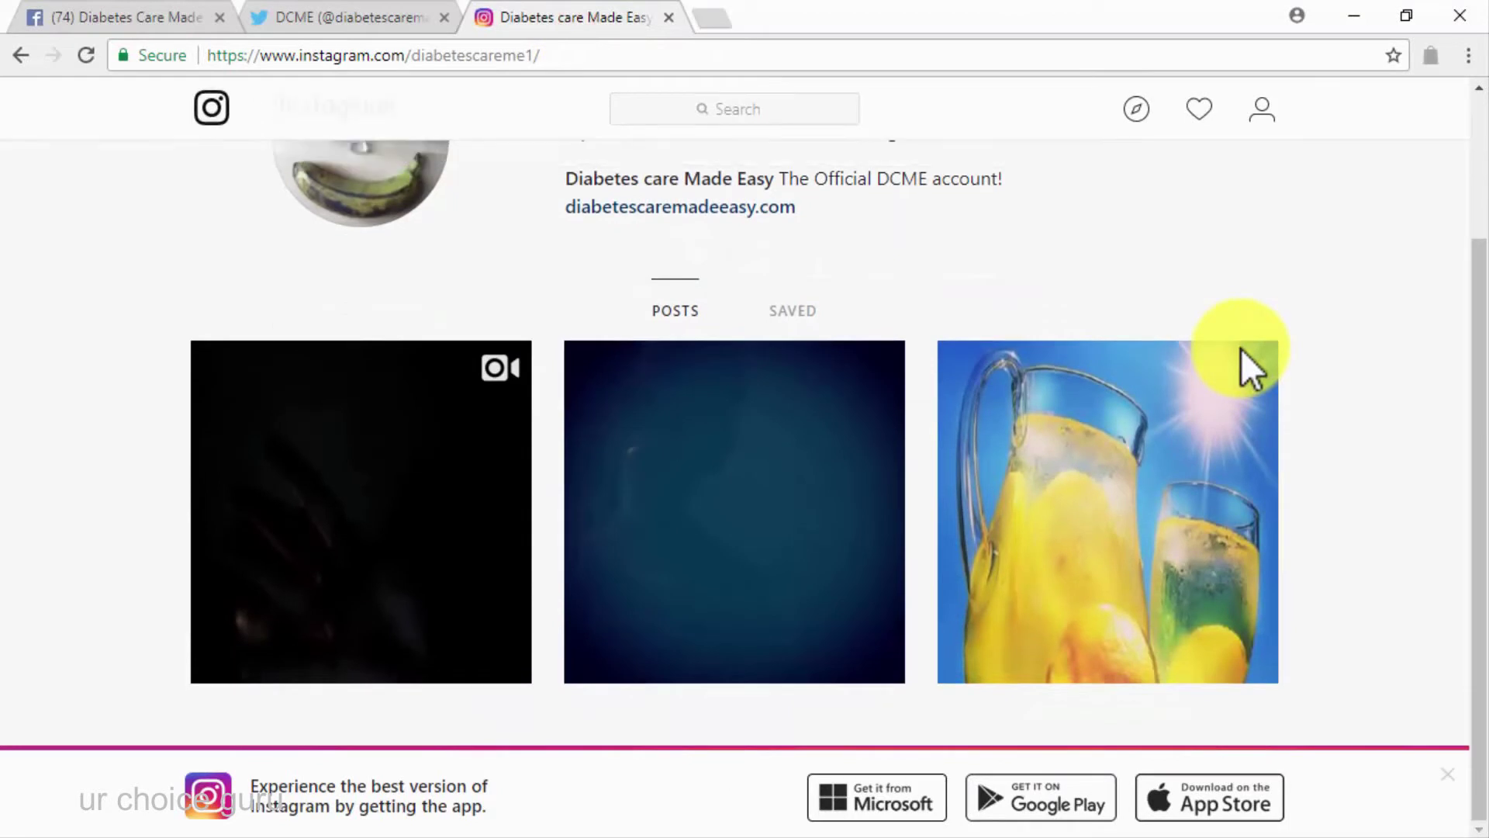
click(1195, 386)
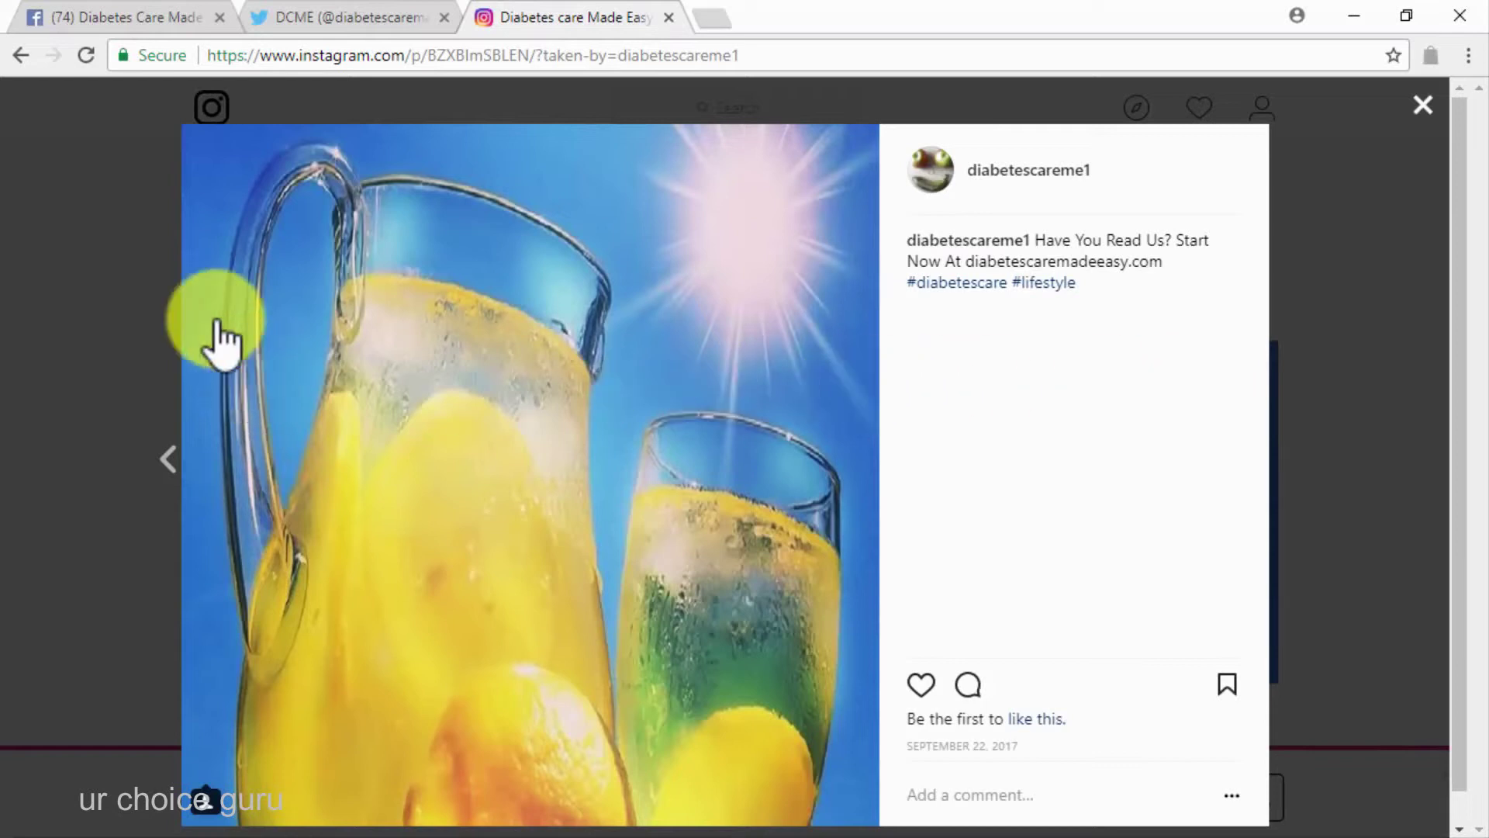
click(111, 11)
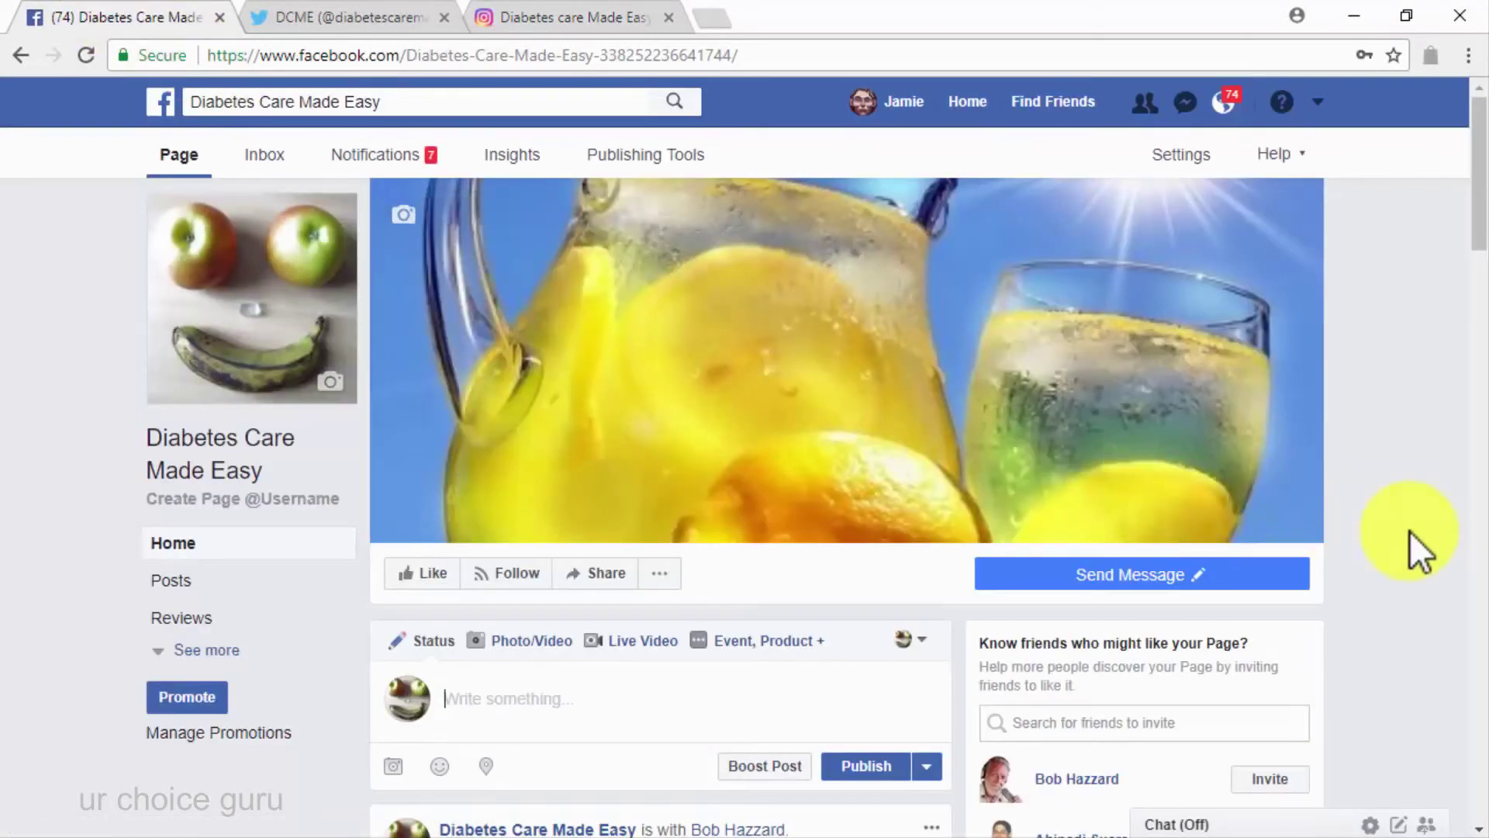
Start a new page post and upload the Diabetes Care Made Easy Sweepstake video
click(702, 688)
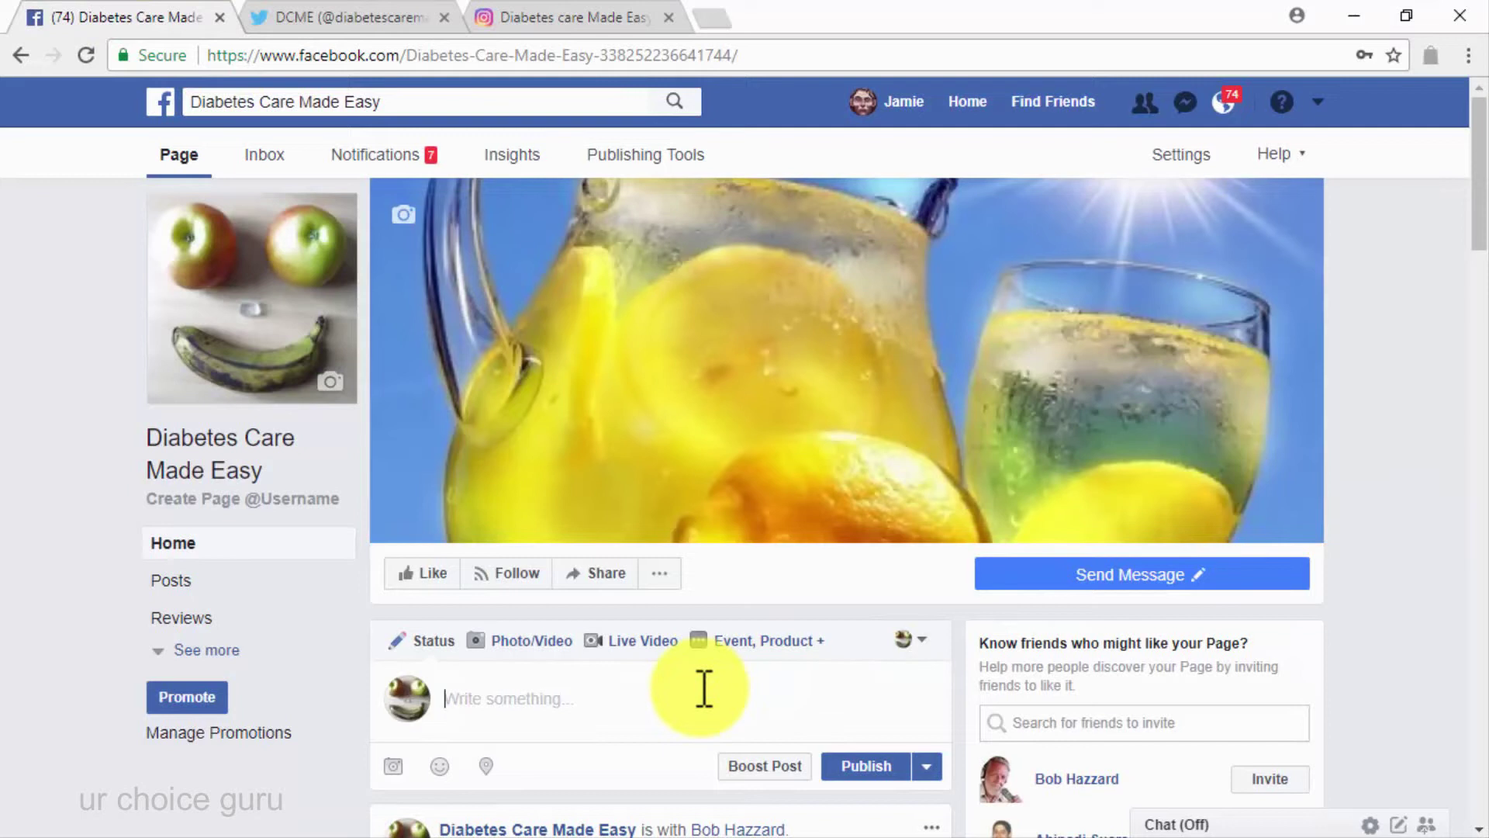
click(539, 648)
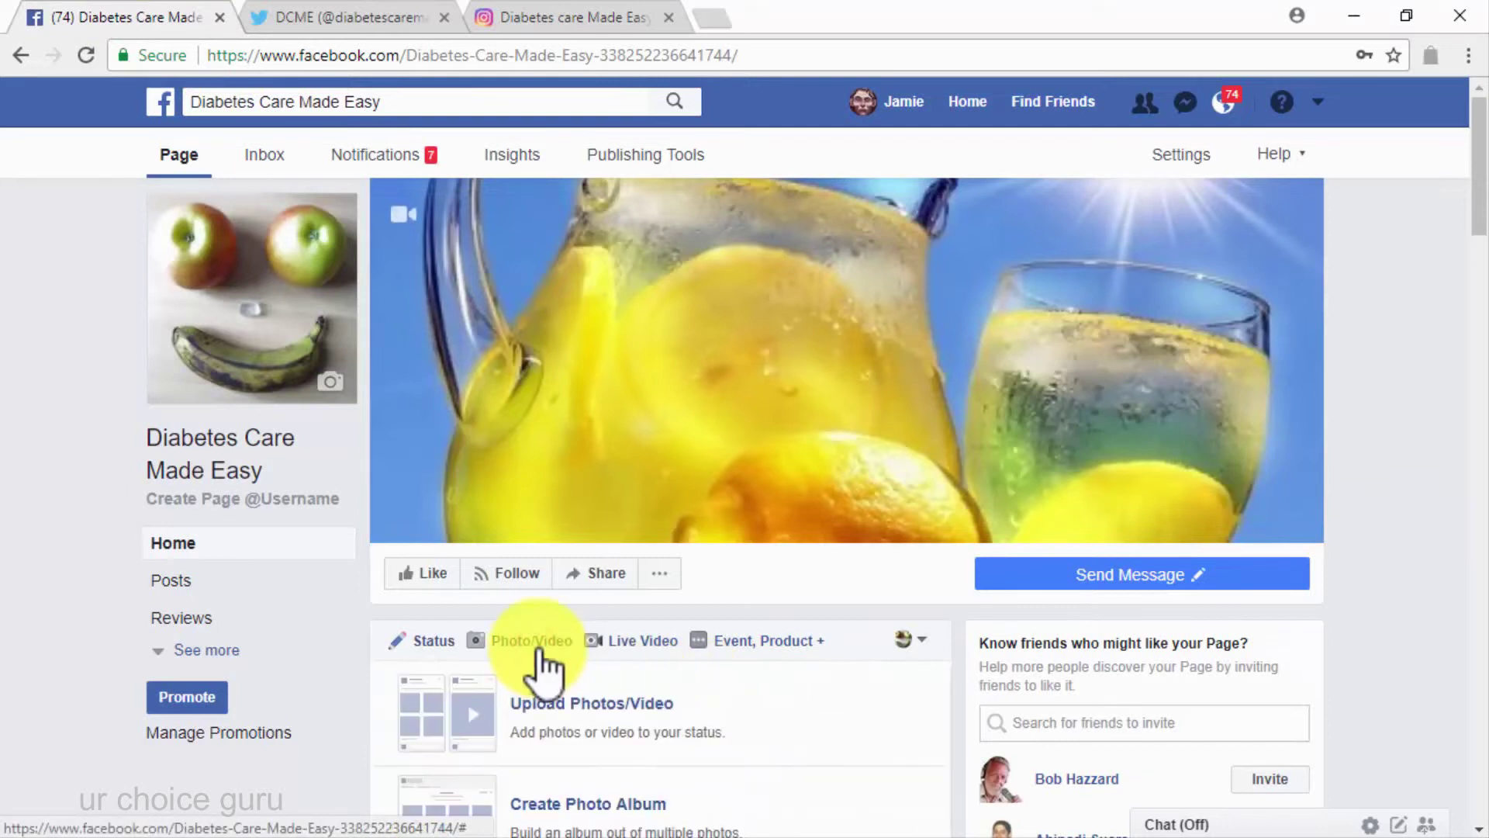
click(639, 720)
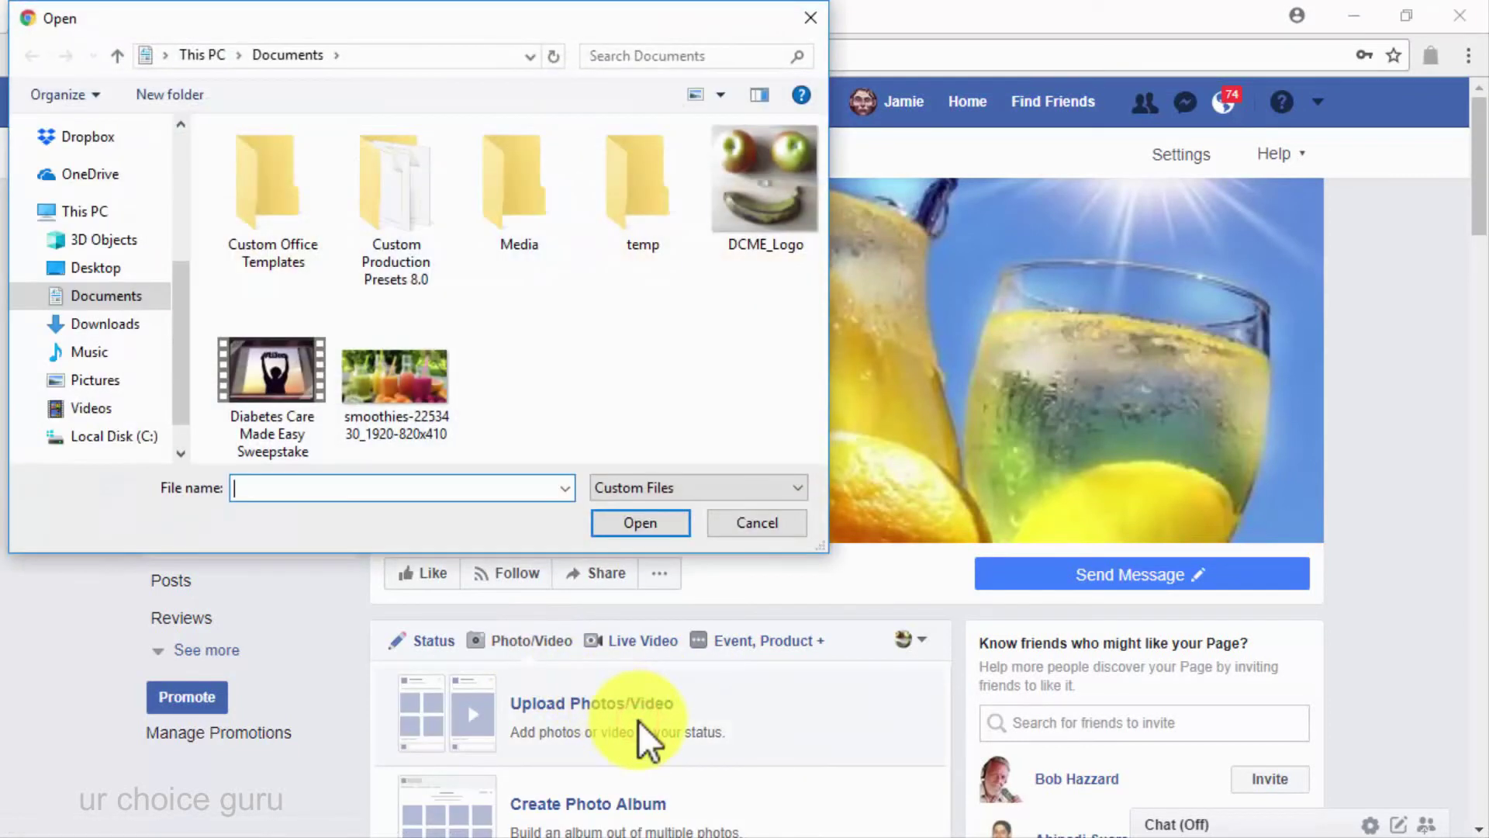
double_click(243, 384)
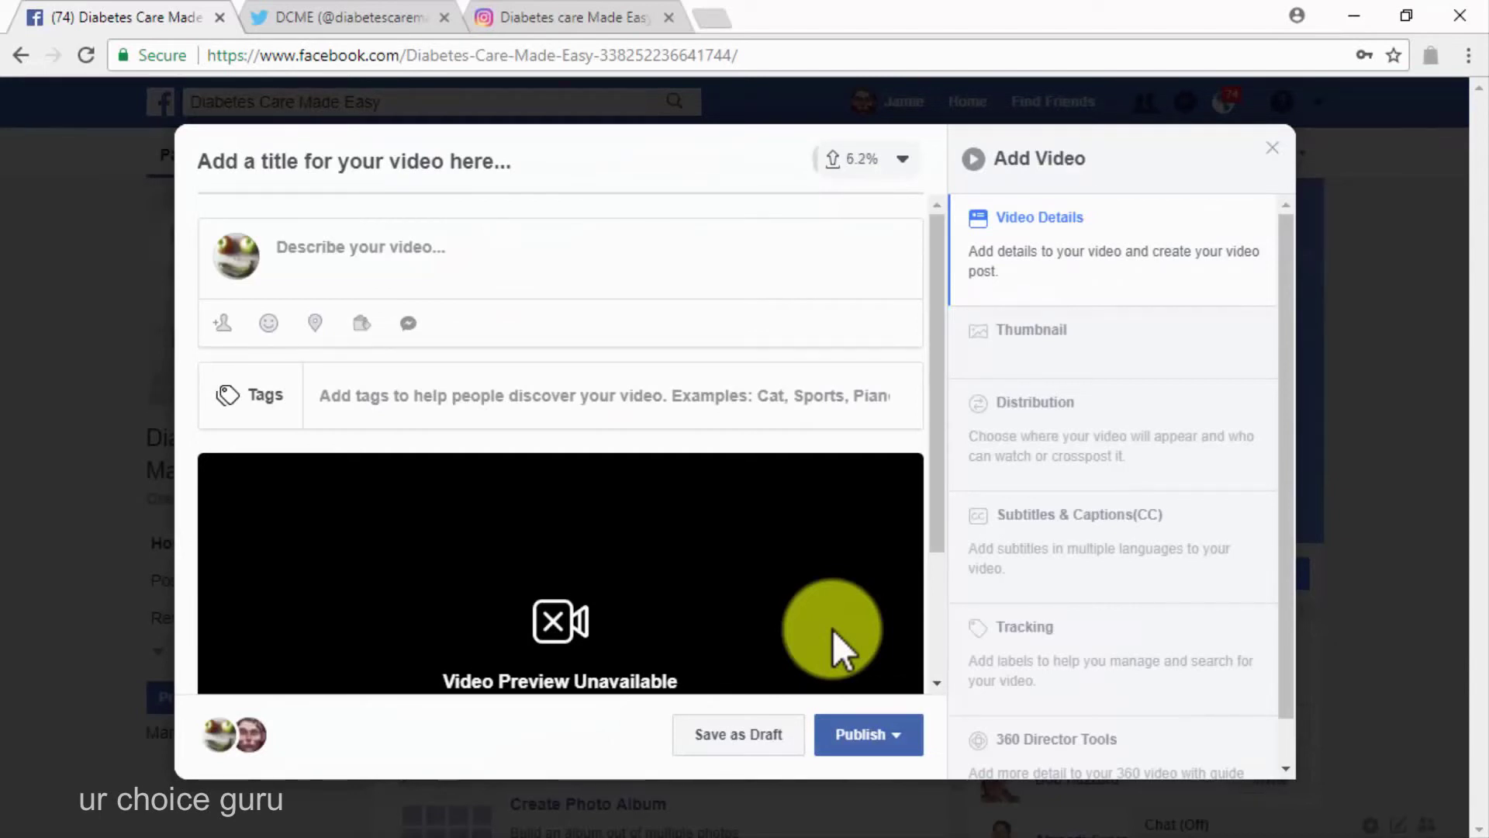
Title the video 'Welcome To The 7 Days Healthy Food Challenge! Are You In?' and add a feeling/activity
click(568, 169)
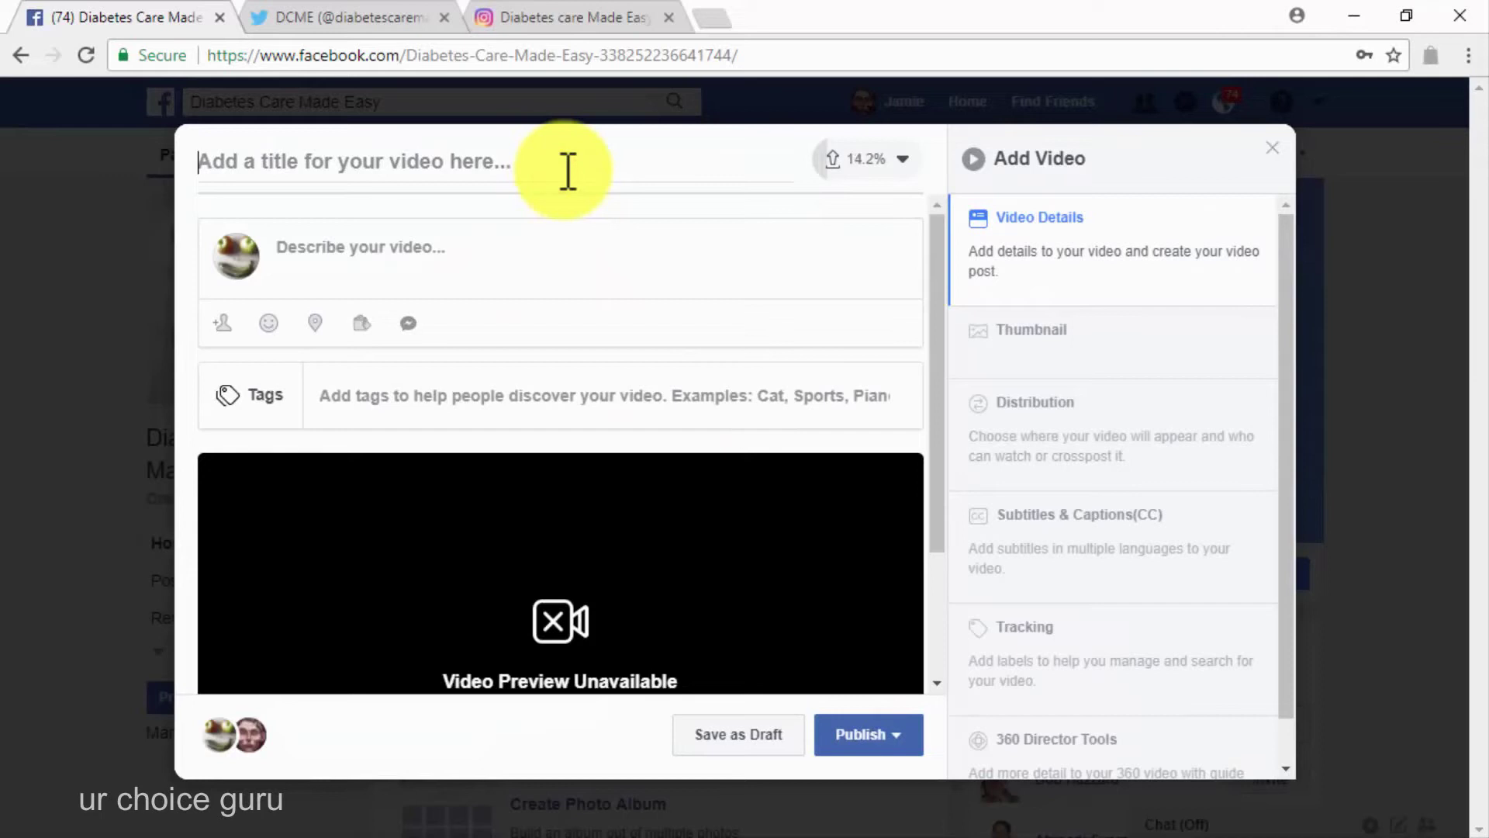
text(Welcome To )
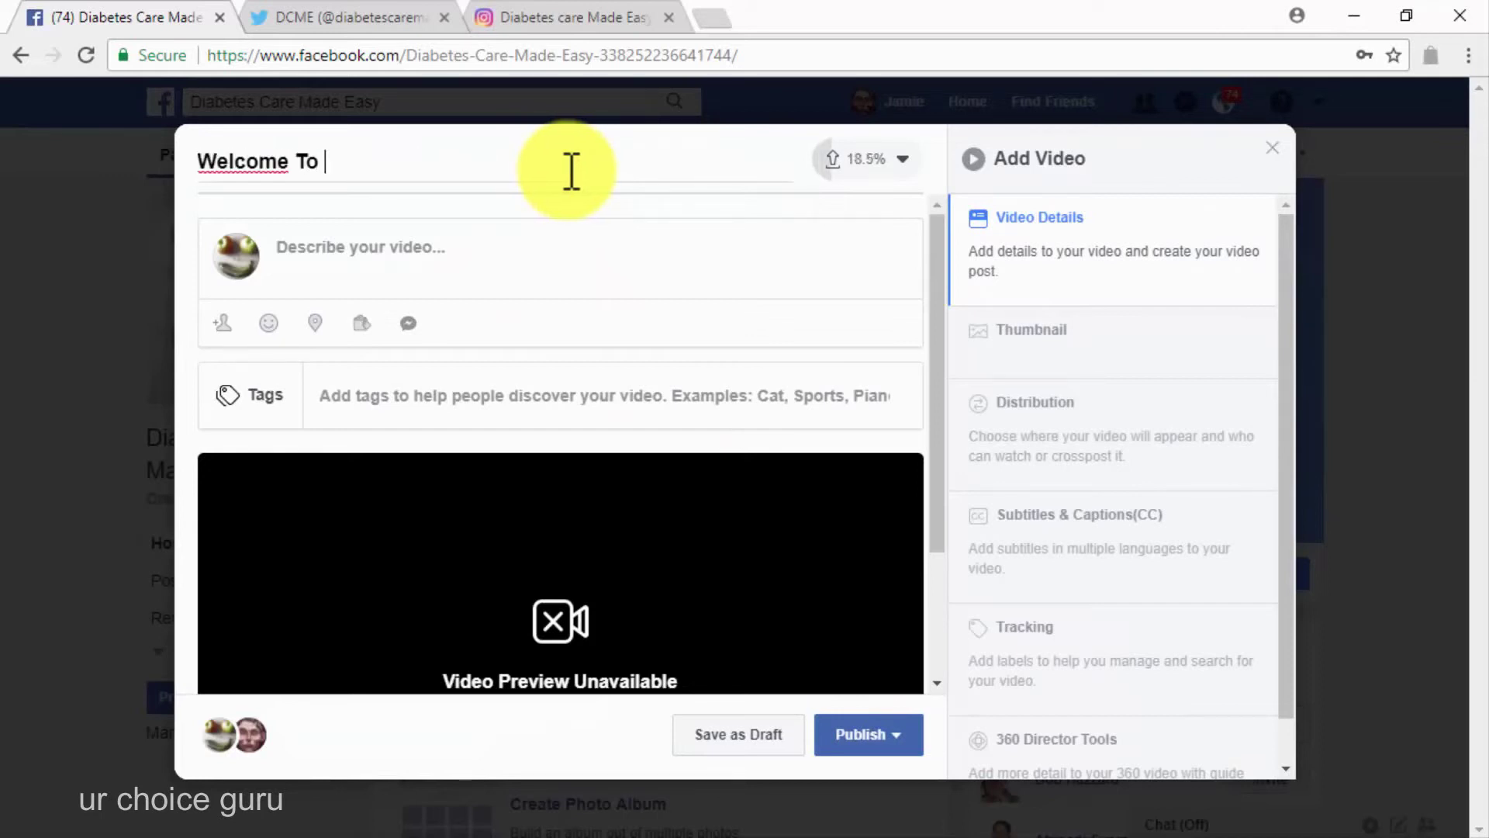
text(The 7 Days Healthy Food Challenge! )
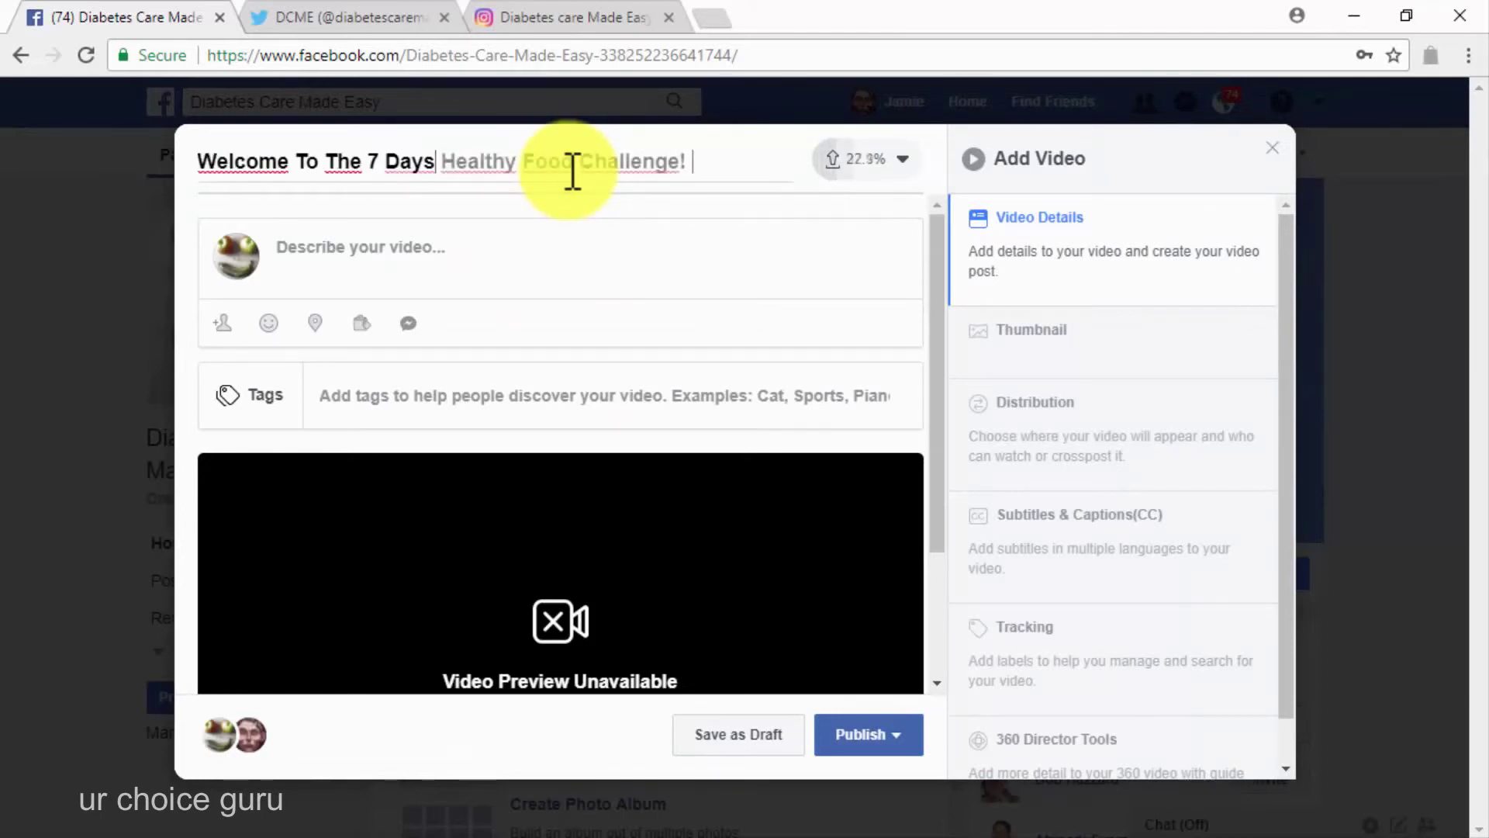
text(Are You In?)
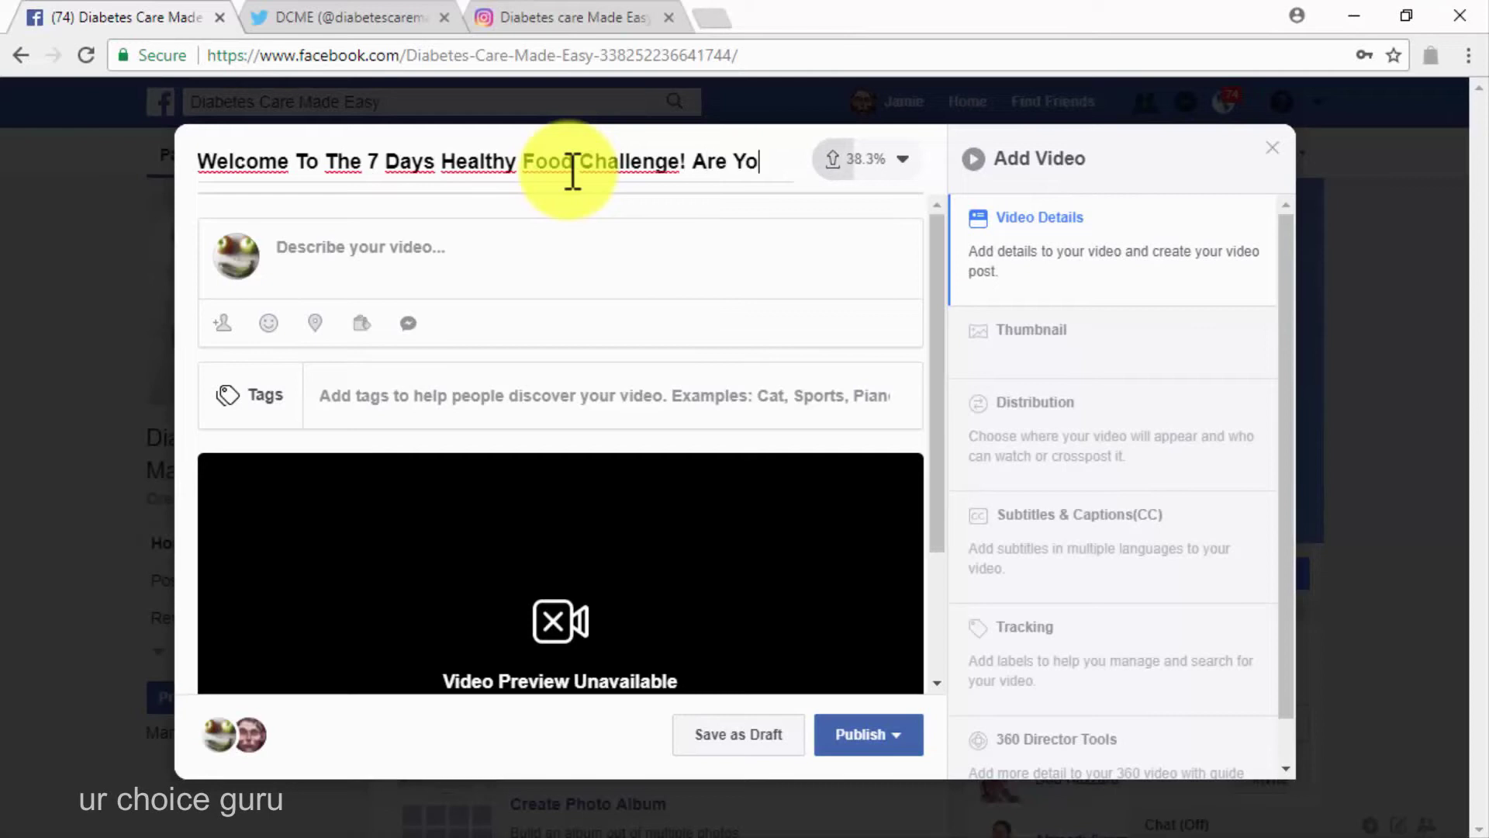
click(269, 322)
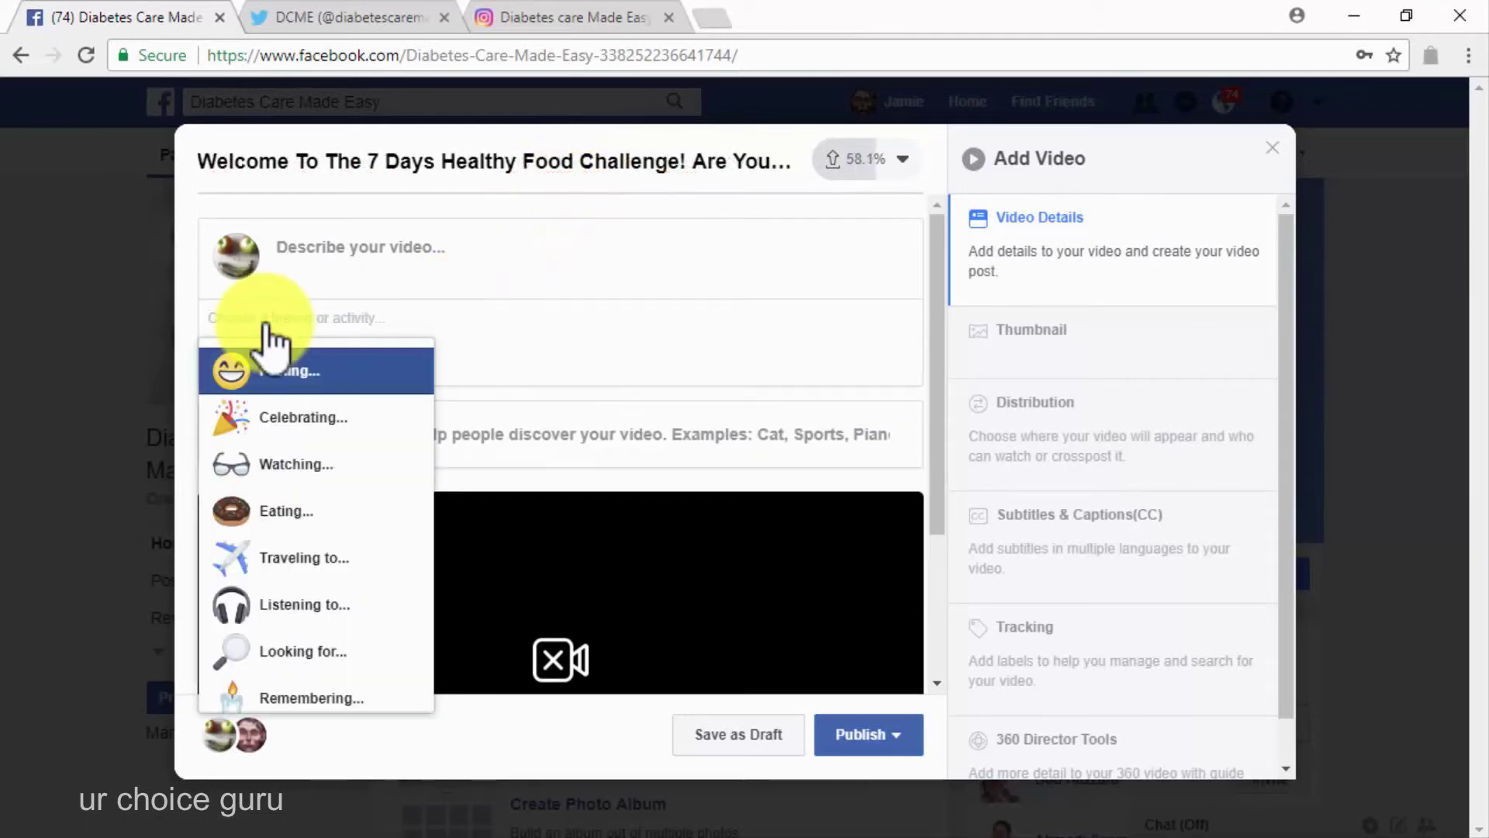
scroll(332, 543, down, 3)
scroll(334, 553, down, 3)
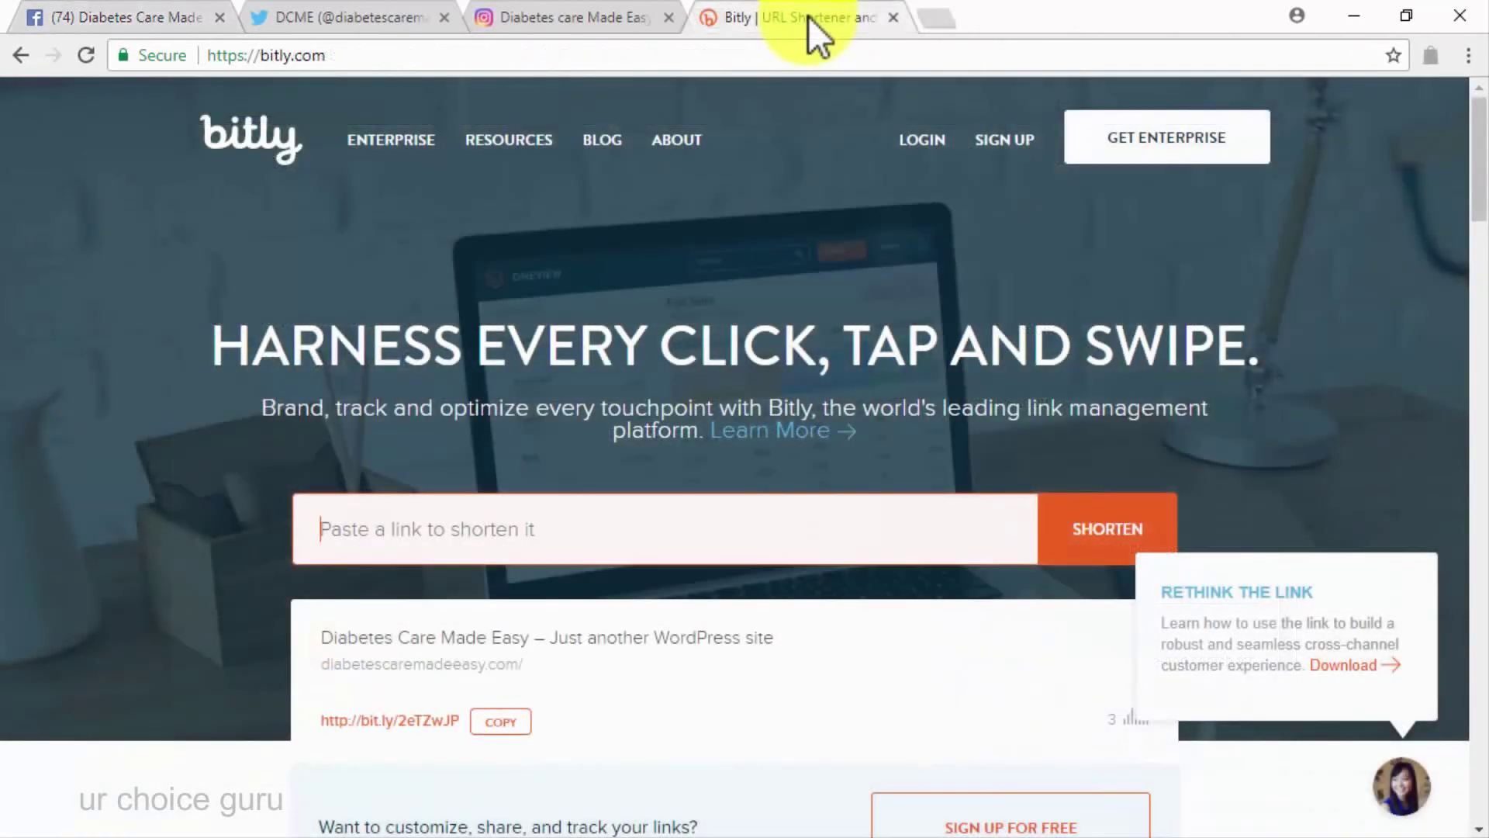
right_click(555, 557)
click(654, 374)
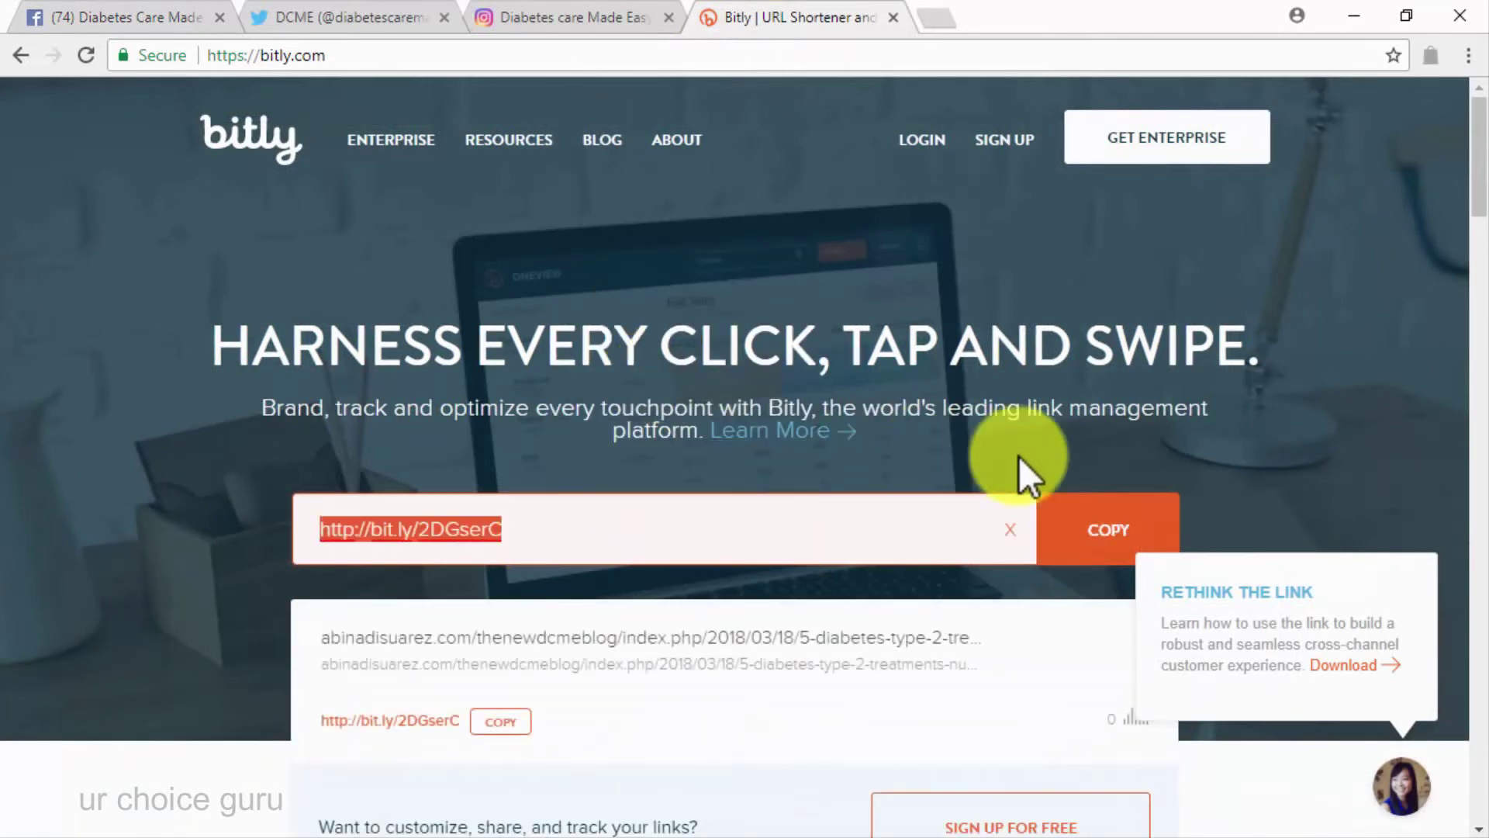
click(1066, 535)
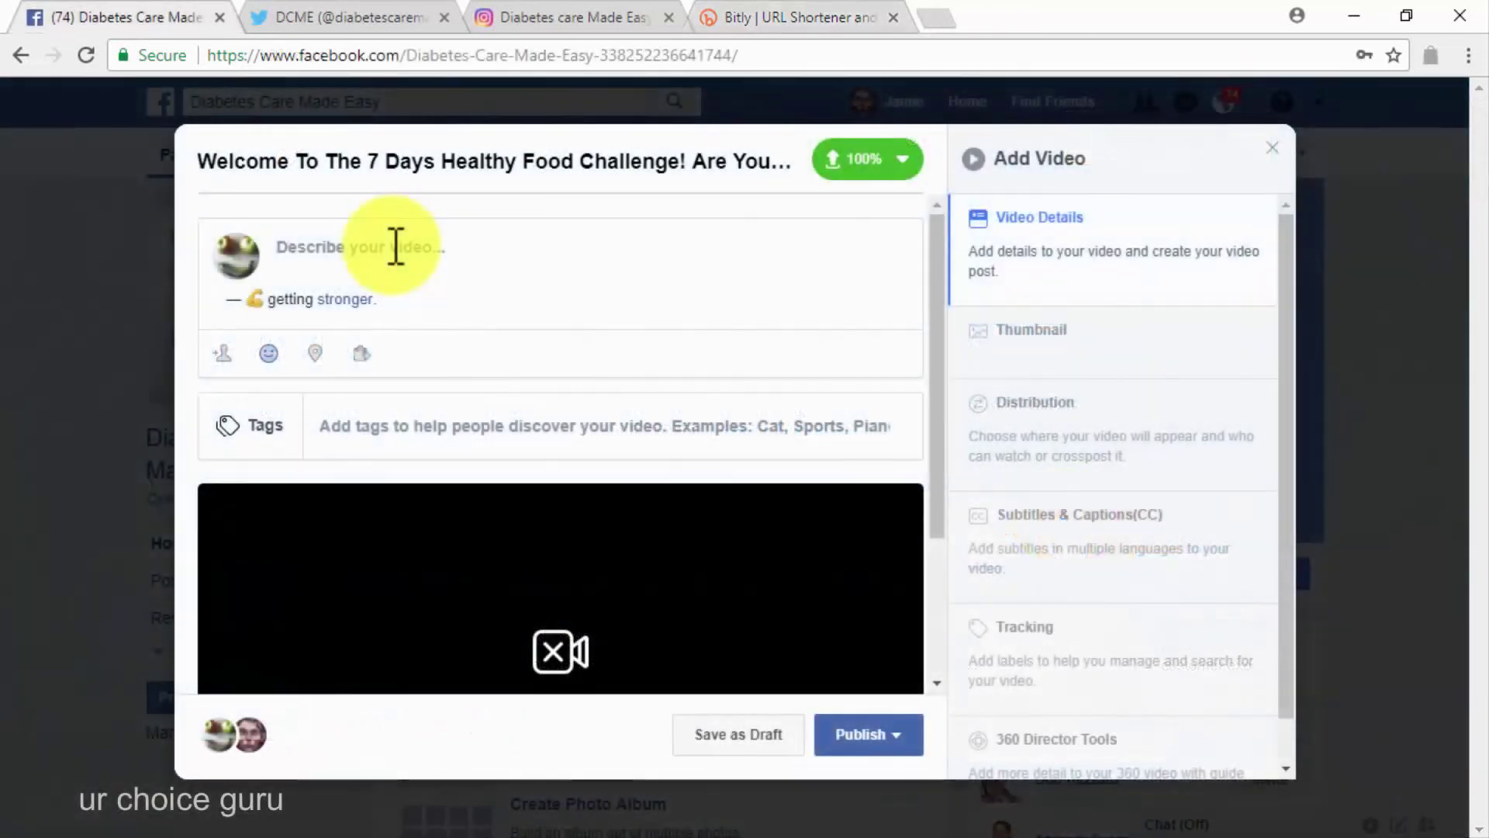
right_click(392, 247)
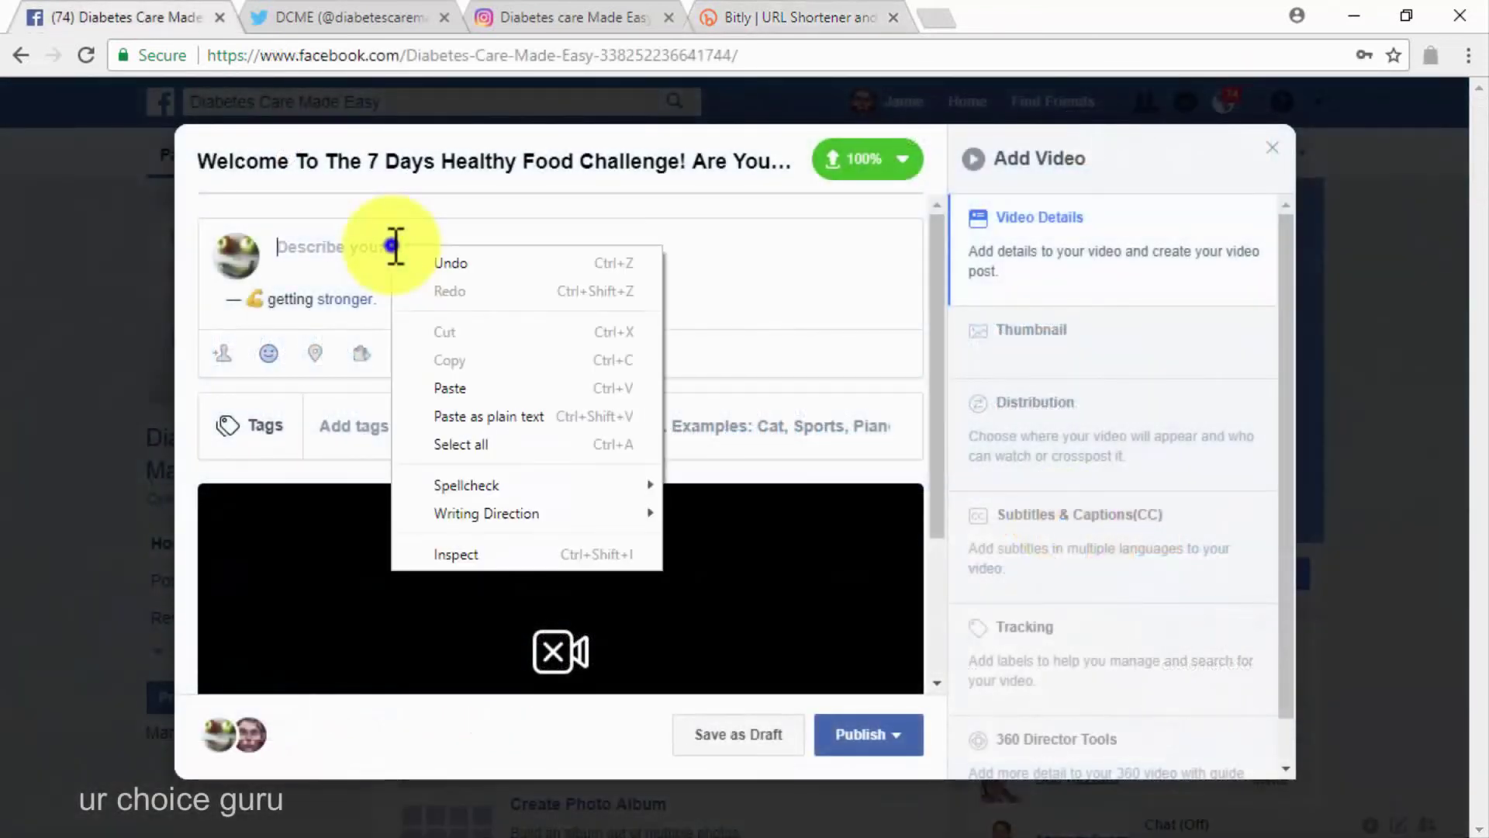
Paste the bit.ly link as the video description, tag a friend, and publish the post now
click(474, 385)
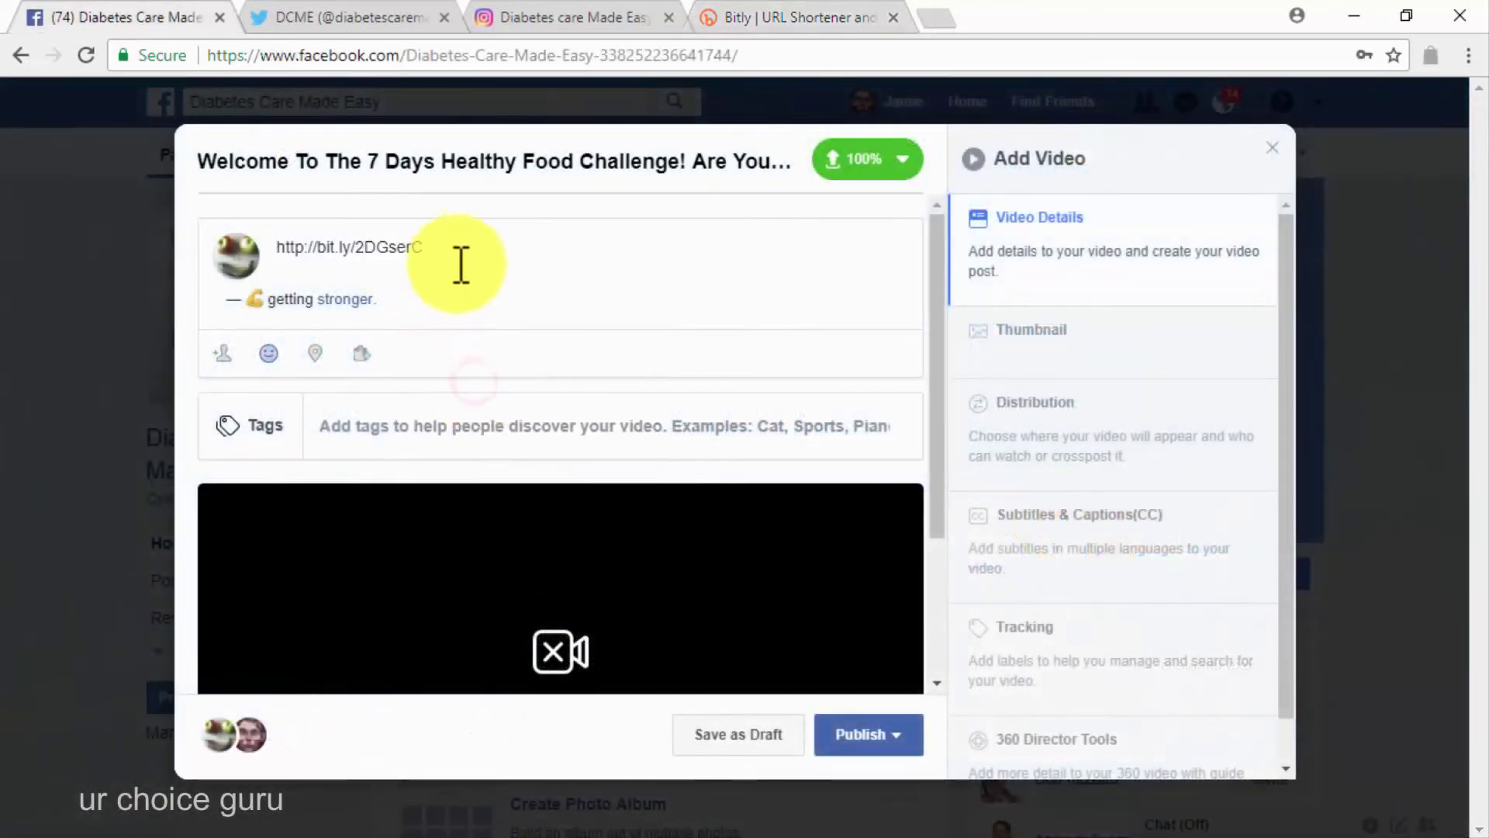
click(223, 354)
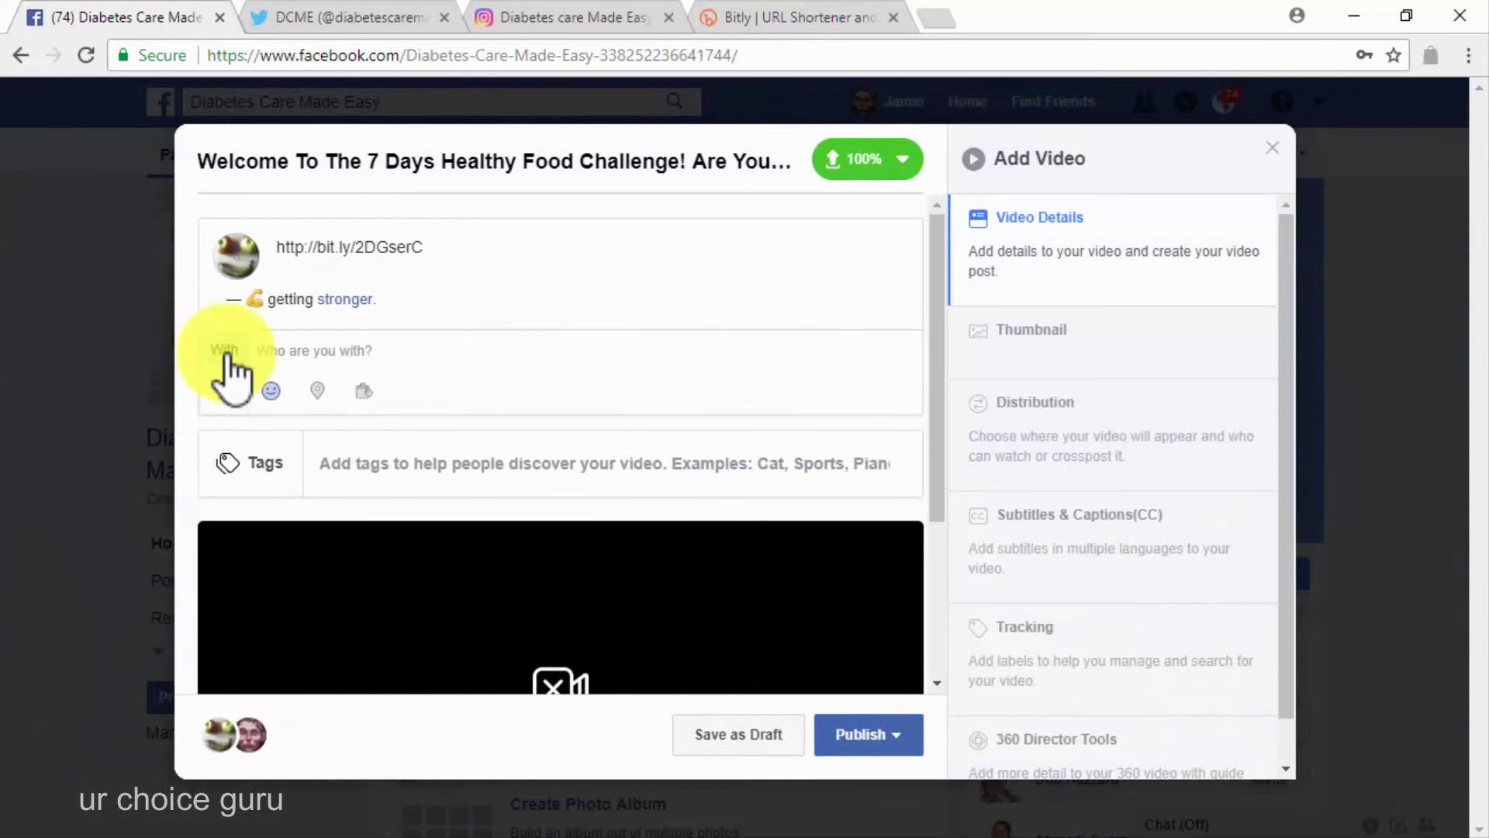
text(bob)
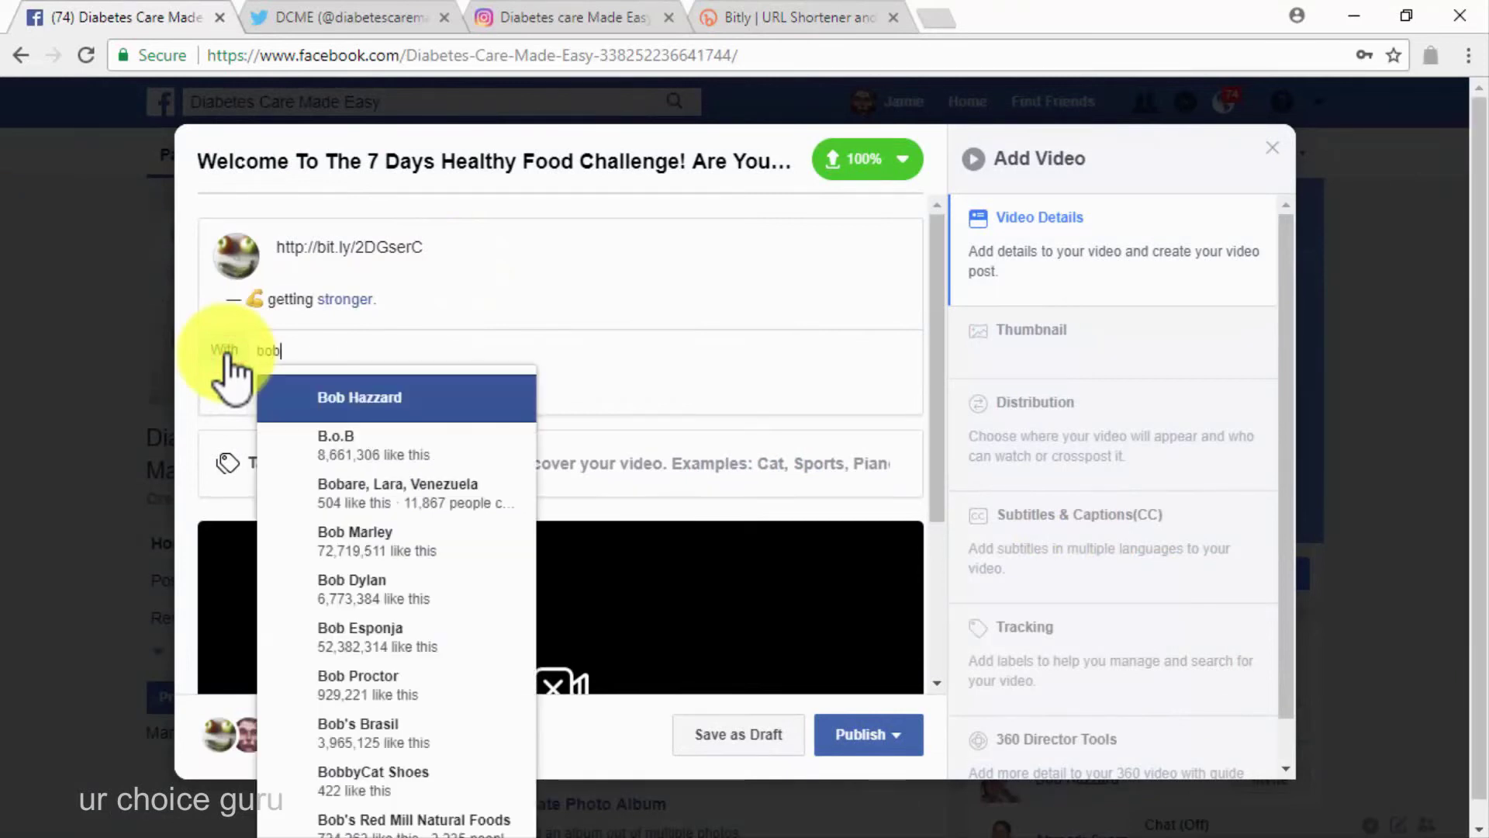
click(273, 384)
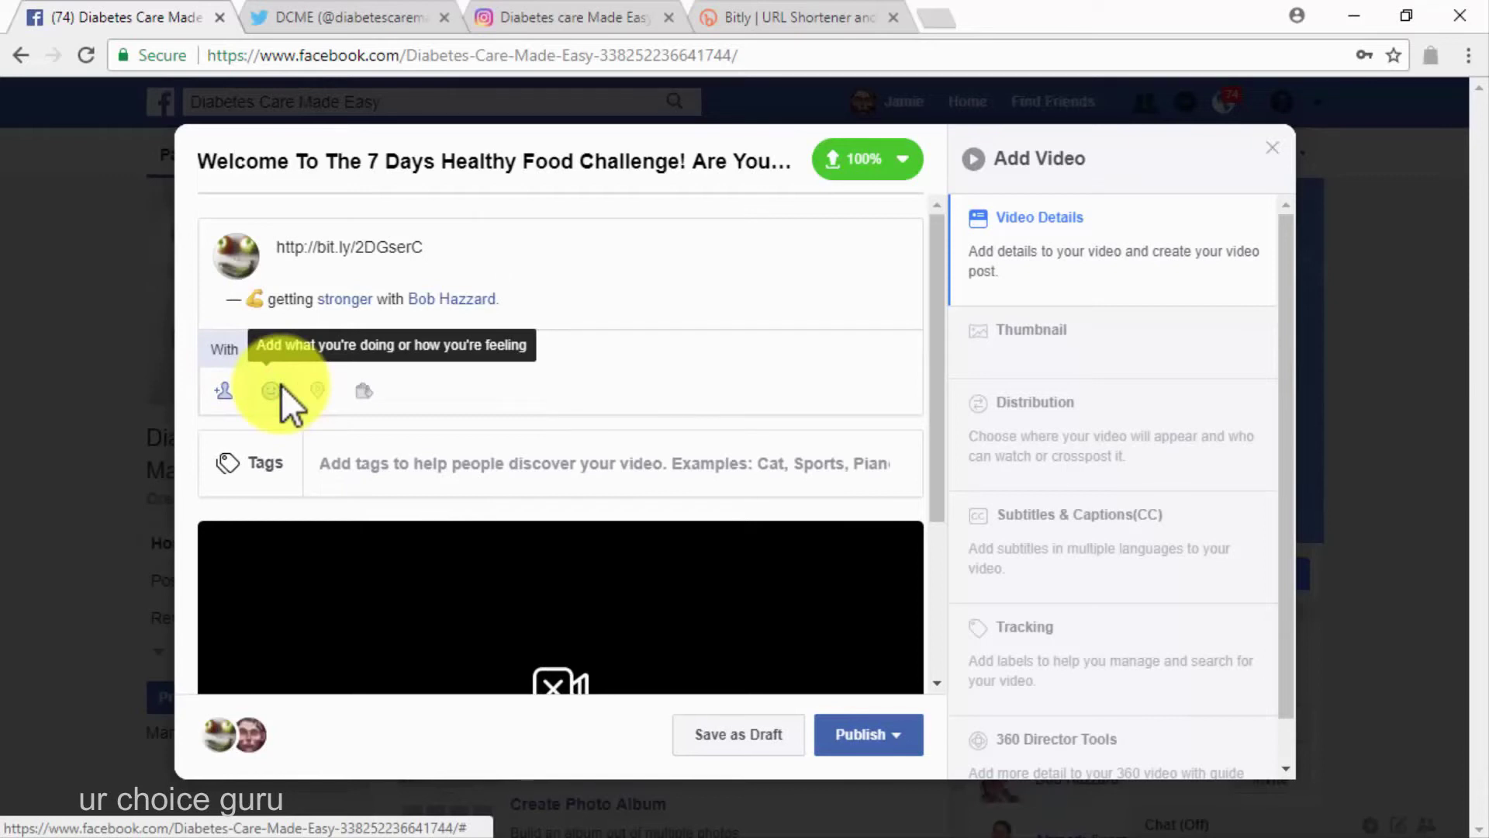
click(856, 737)
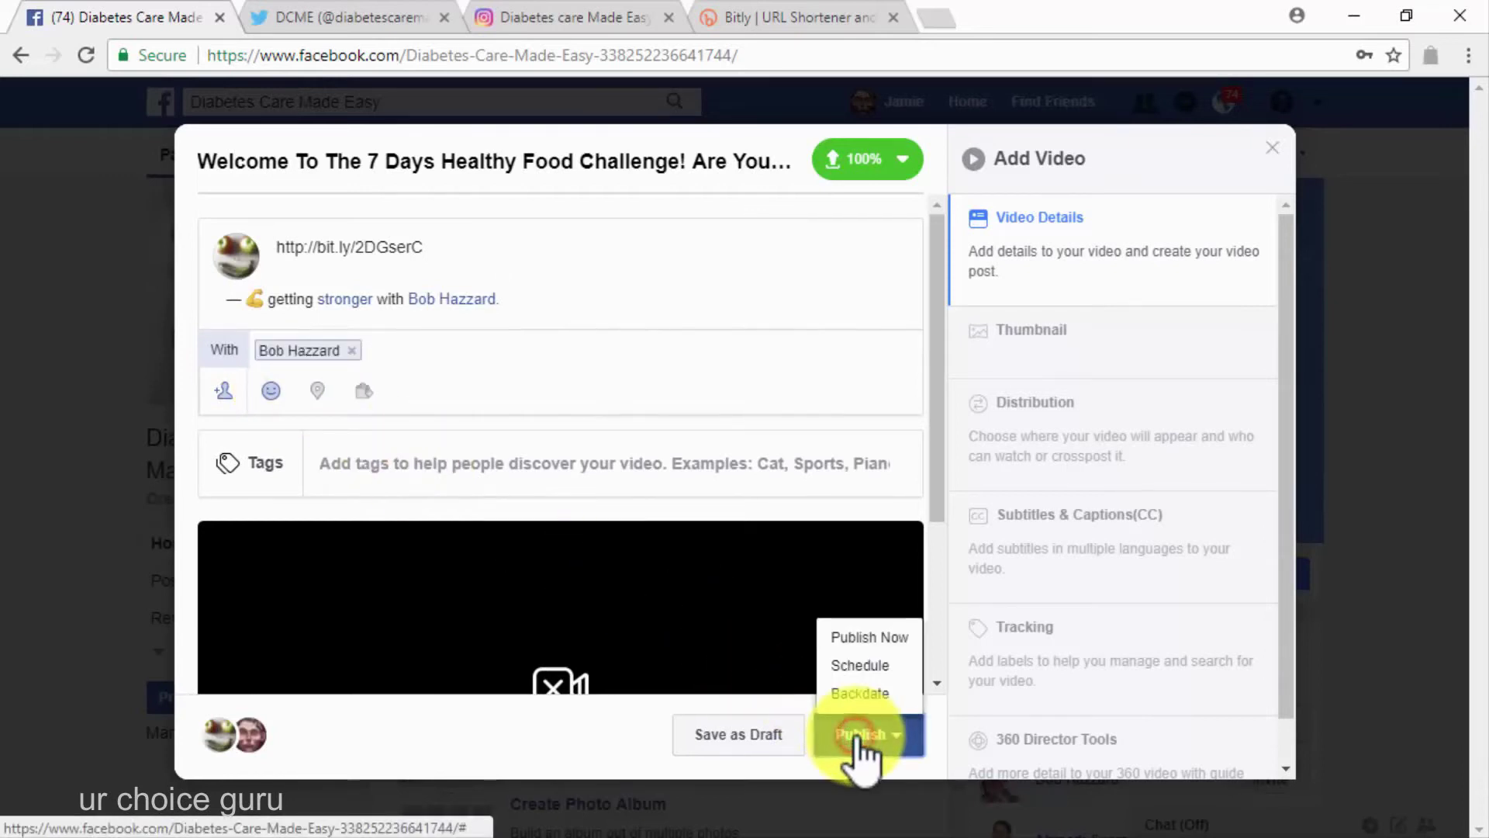
click(869, 635)
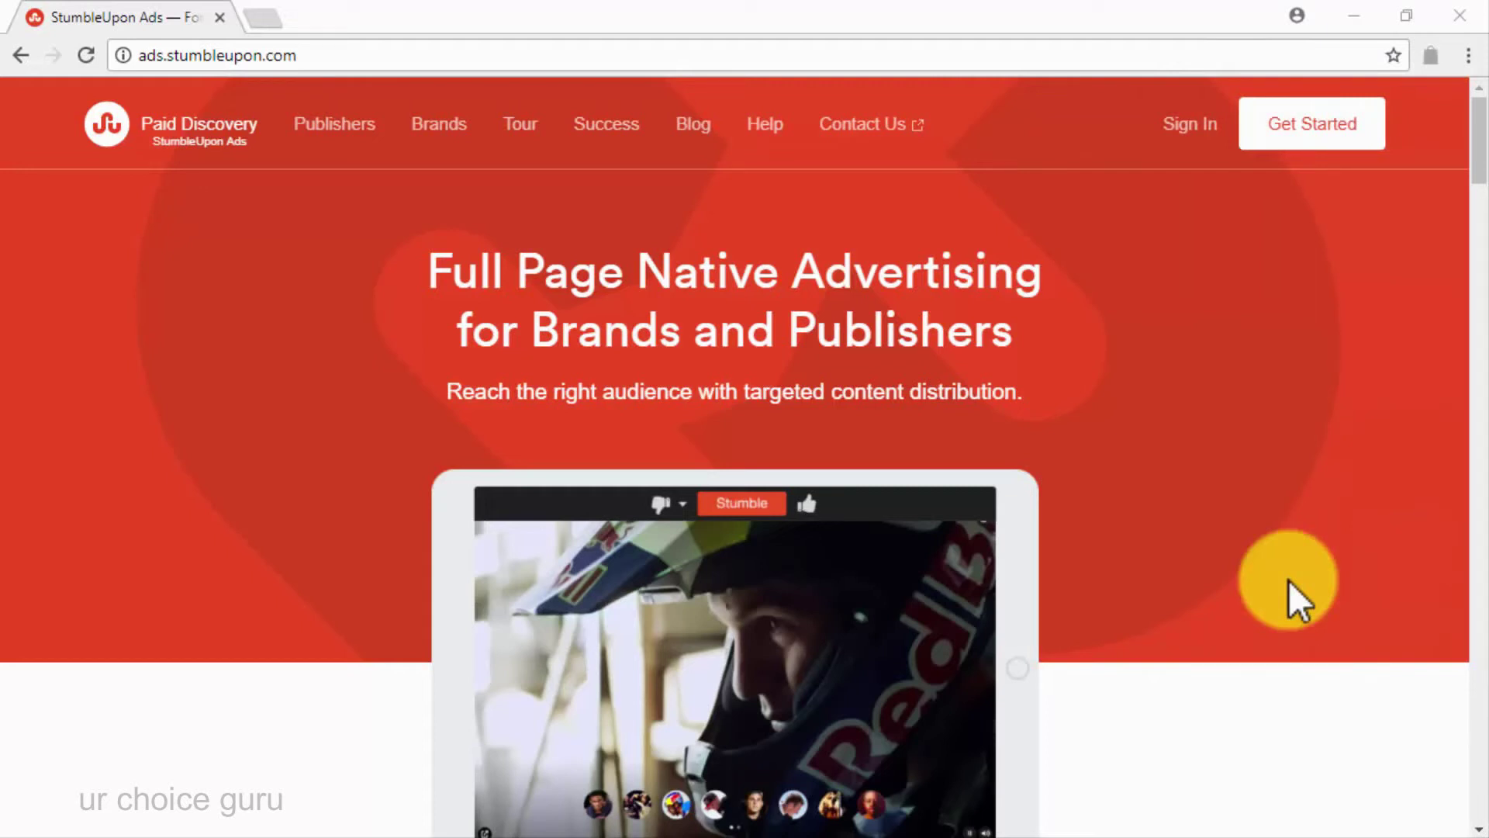
Browse the StumbleUpon Ads landing page, then go to the Paid Discovery sign-in page
scroll(1288, 599, down, 10)
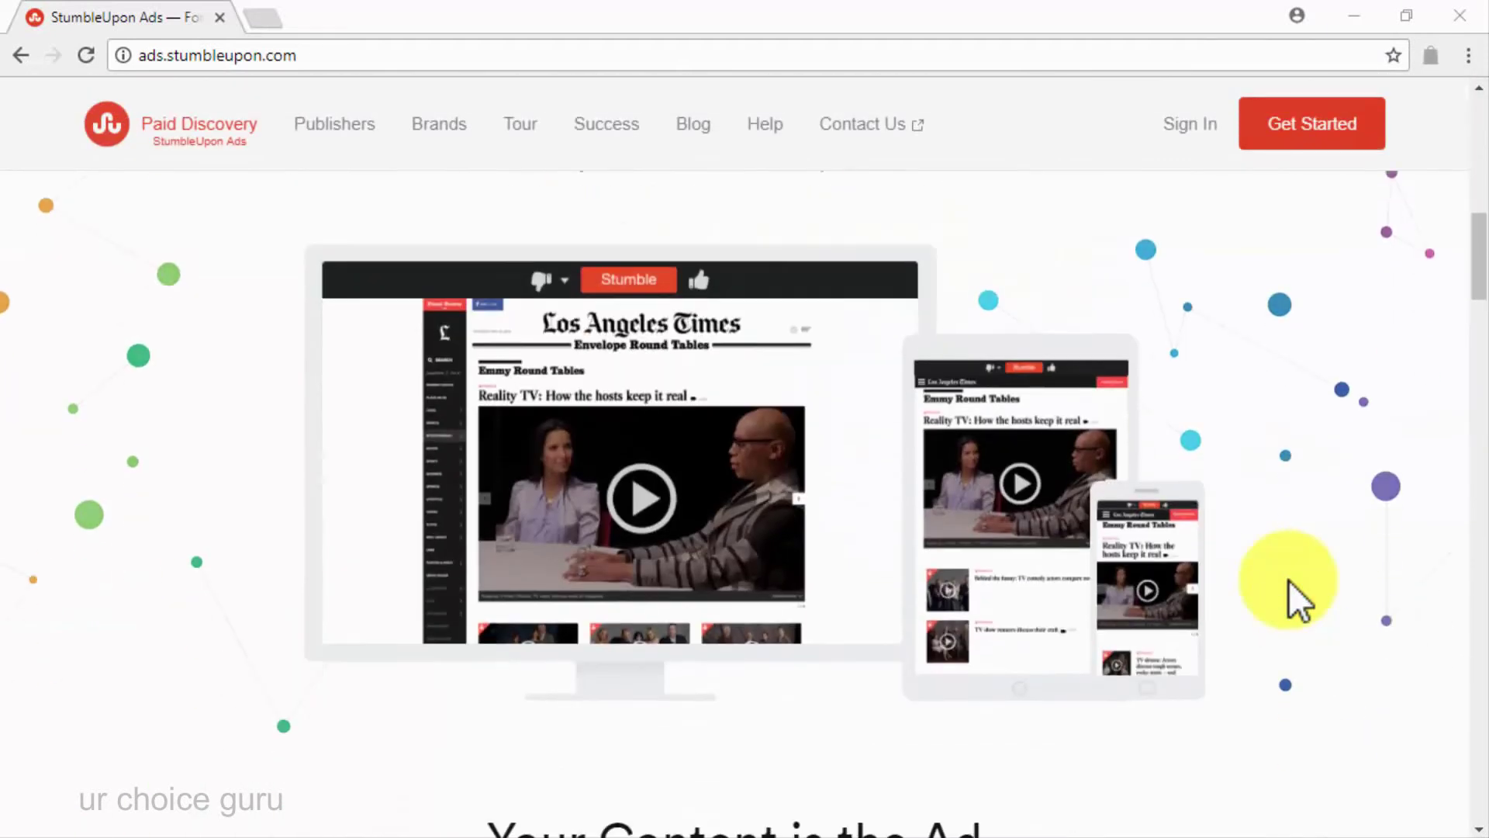
scroll(1289, 580, down, 8)
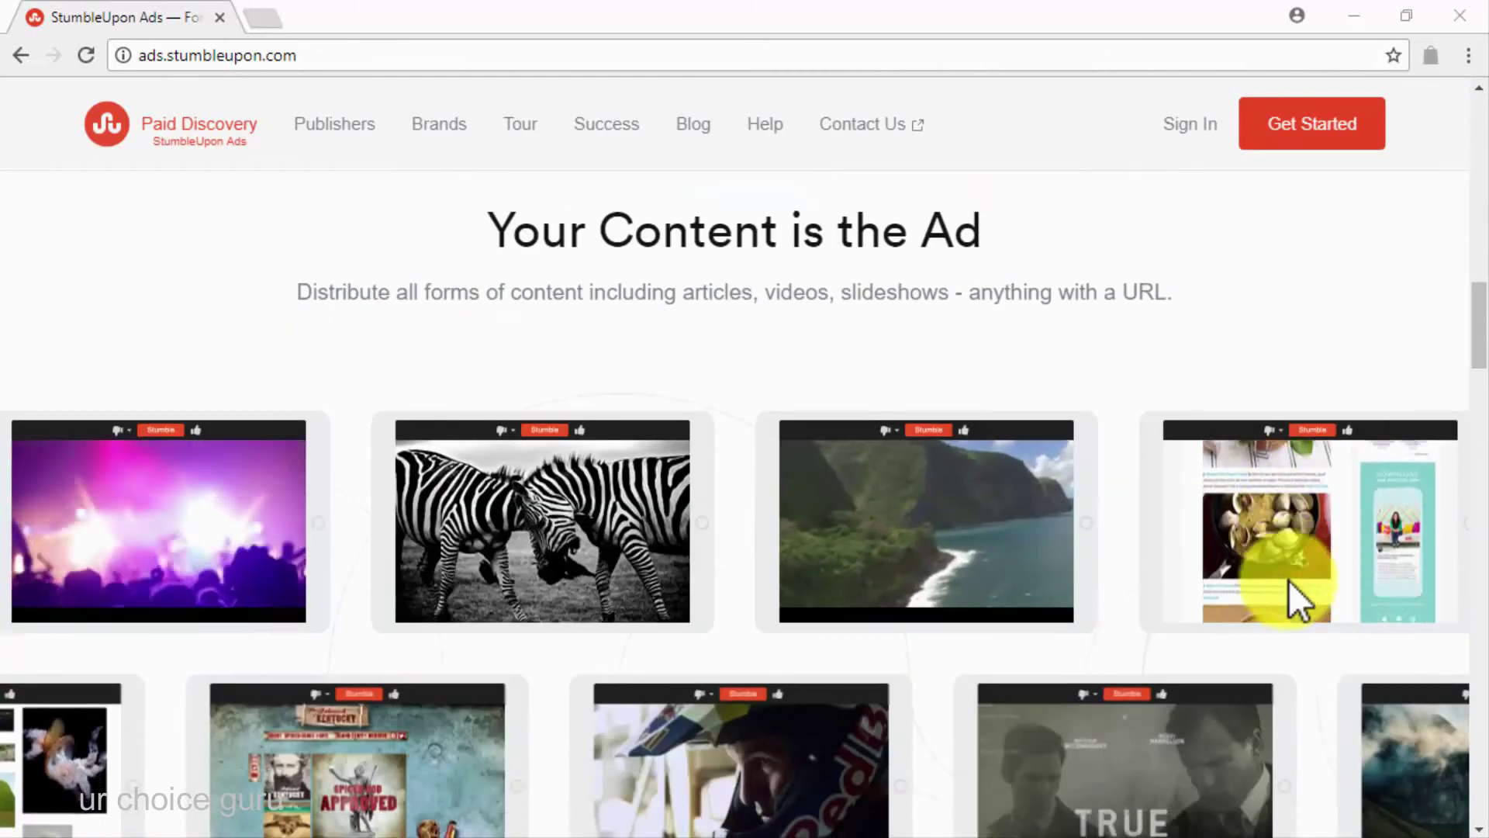
scroll(1288, 579, down, 5)
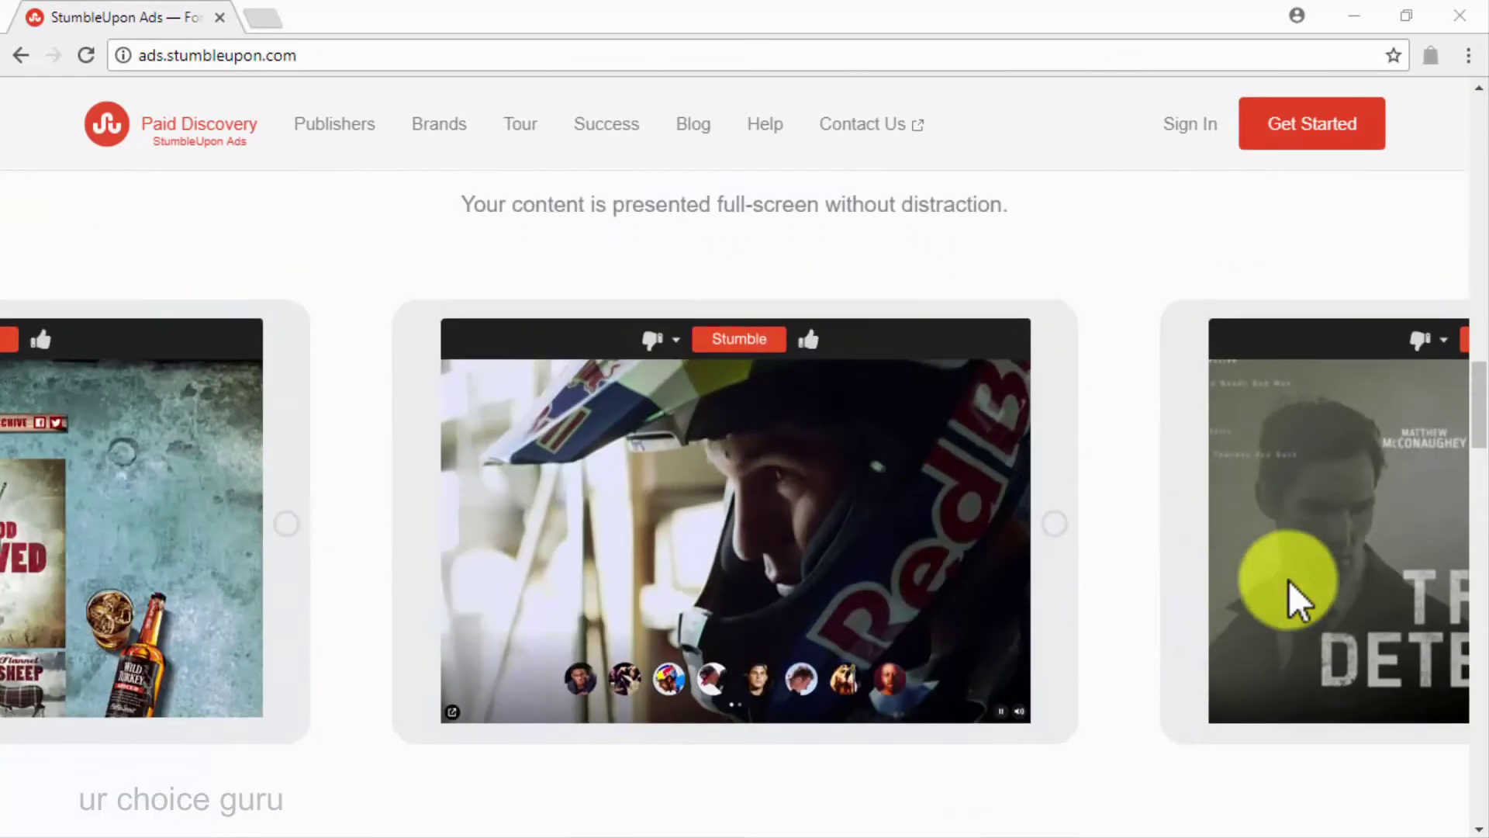
scroll(1287, 579, down, 9)
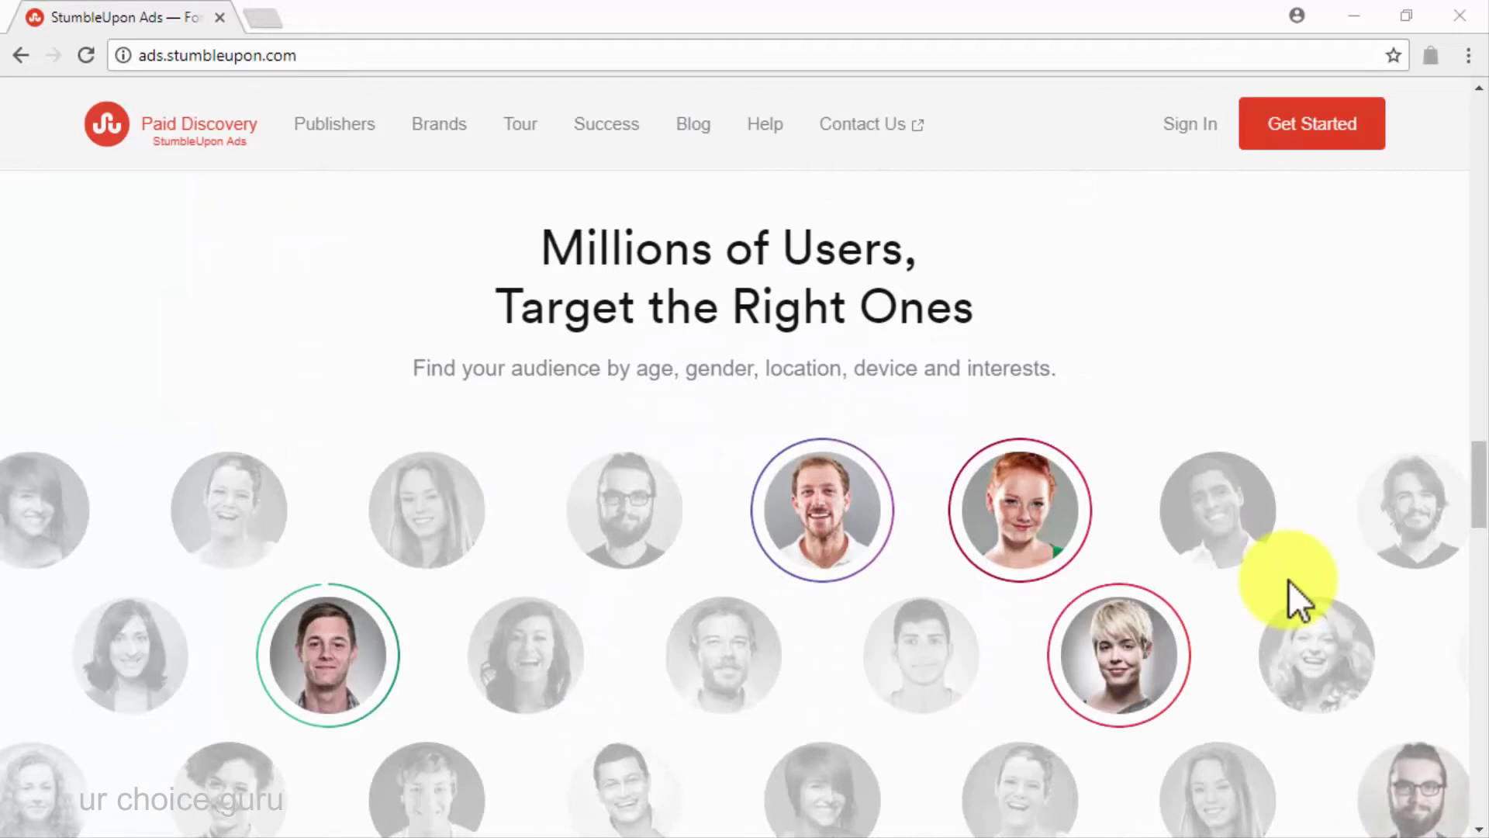
scroll(1288, 580, down, 10)
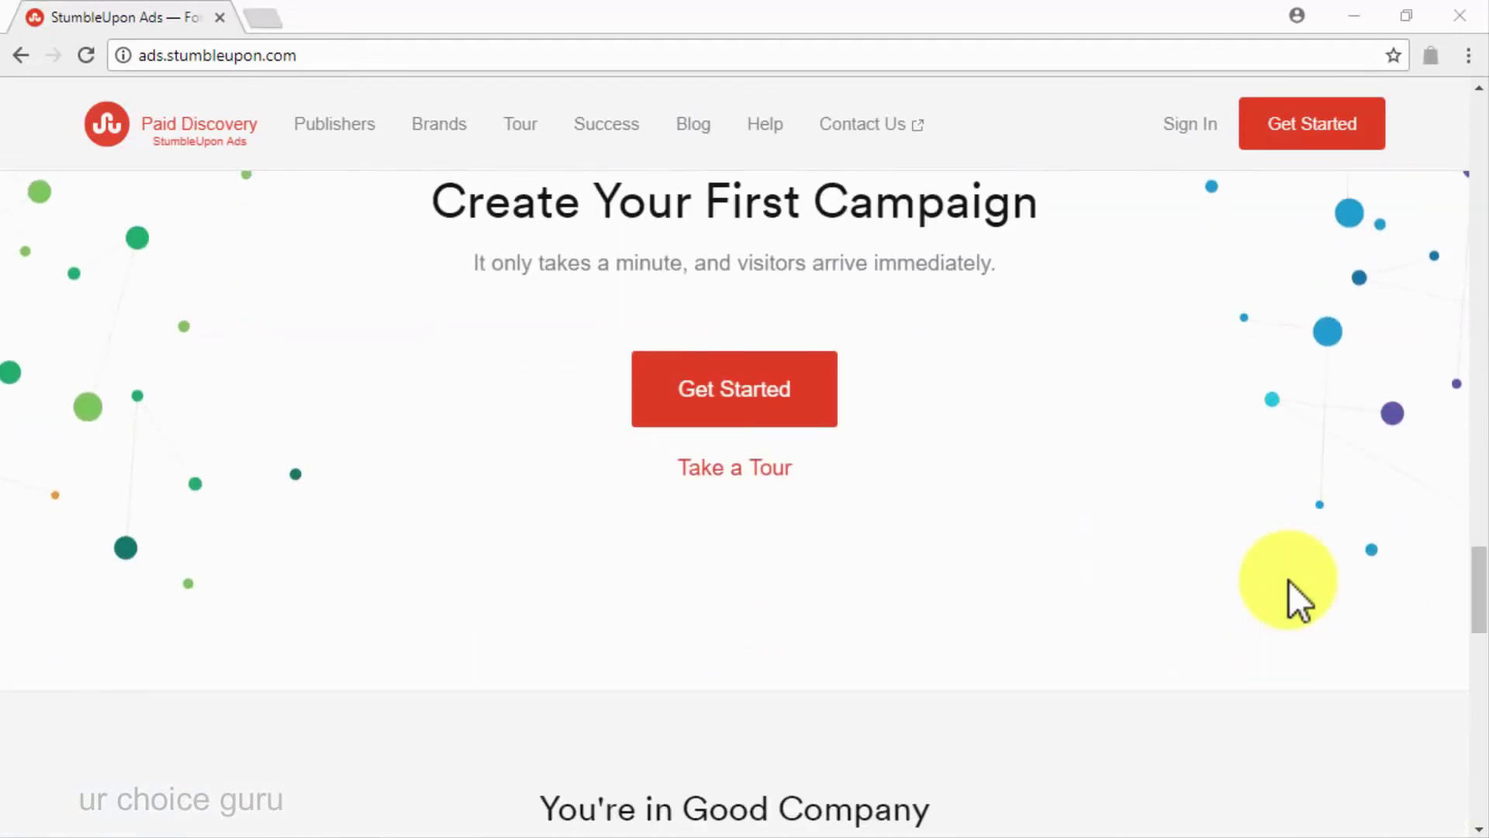
click(765, 57)
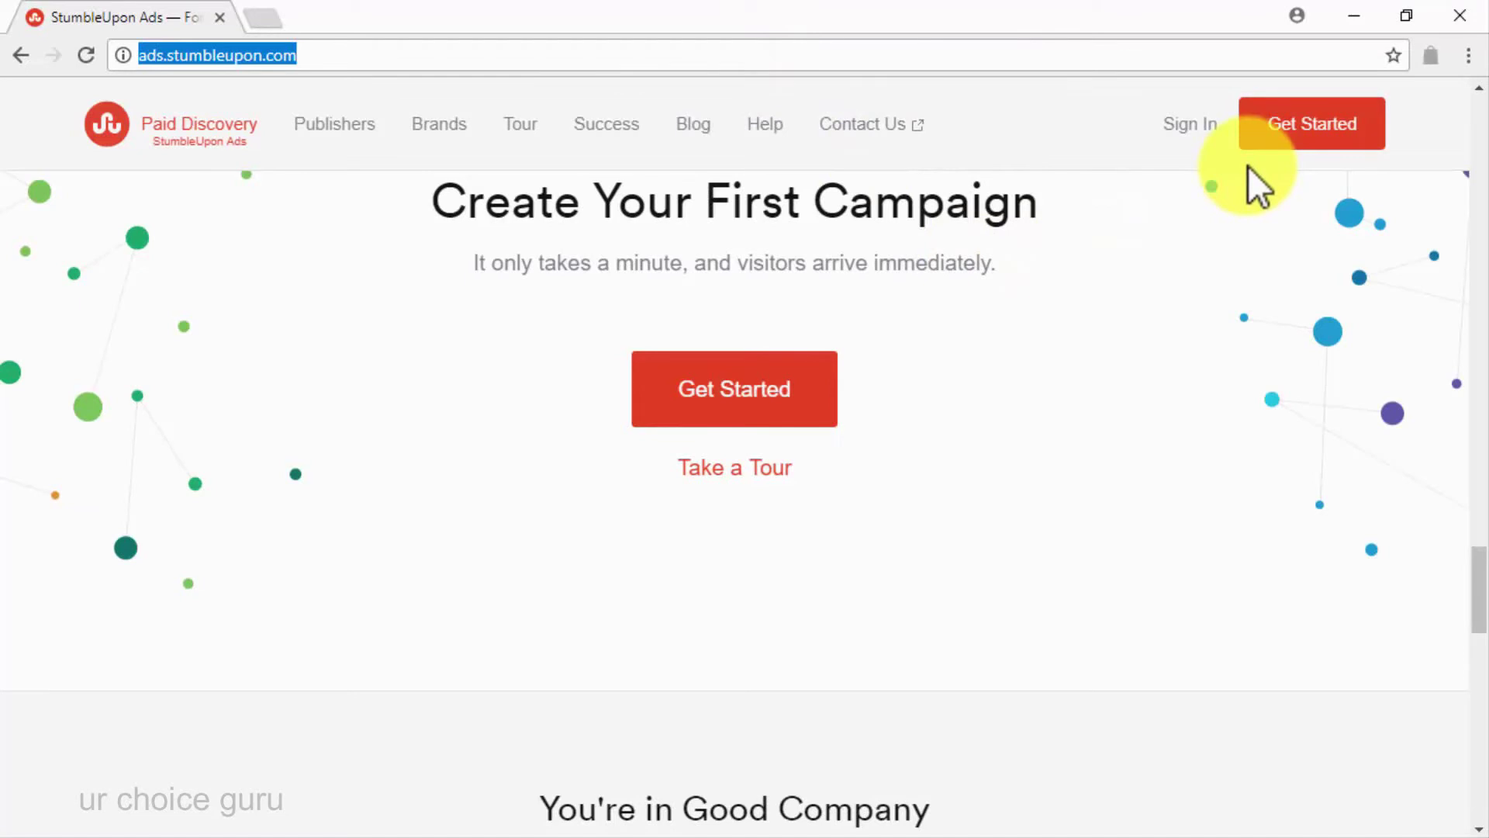
click(1190, 124)
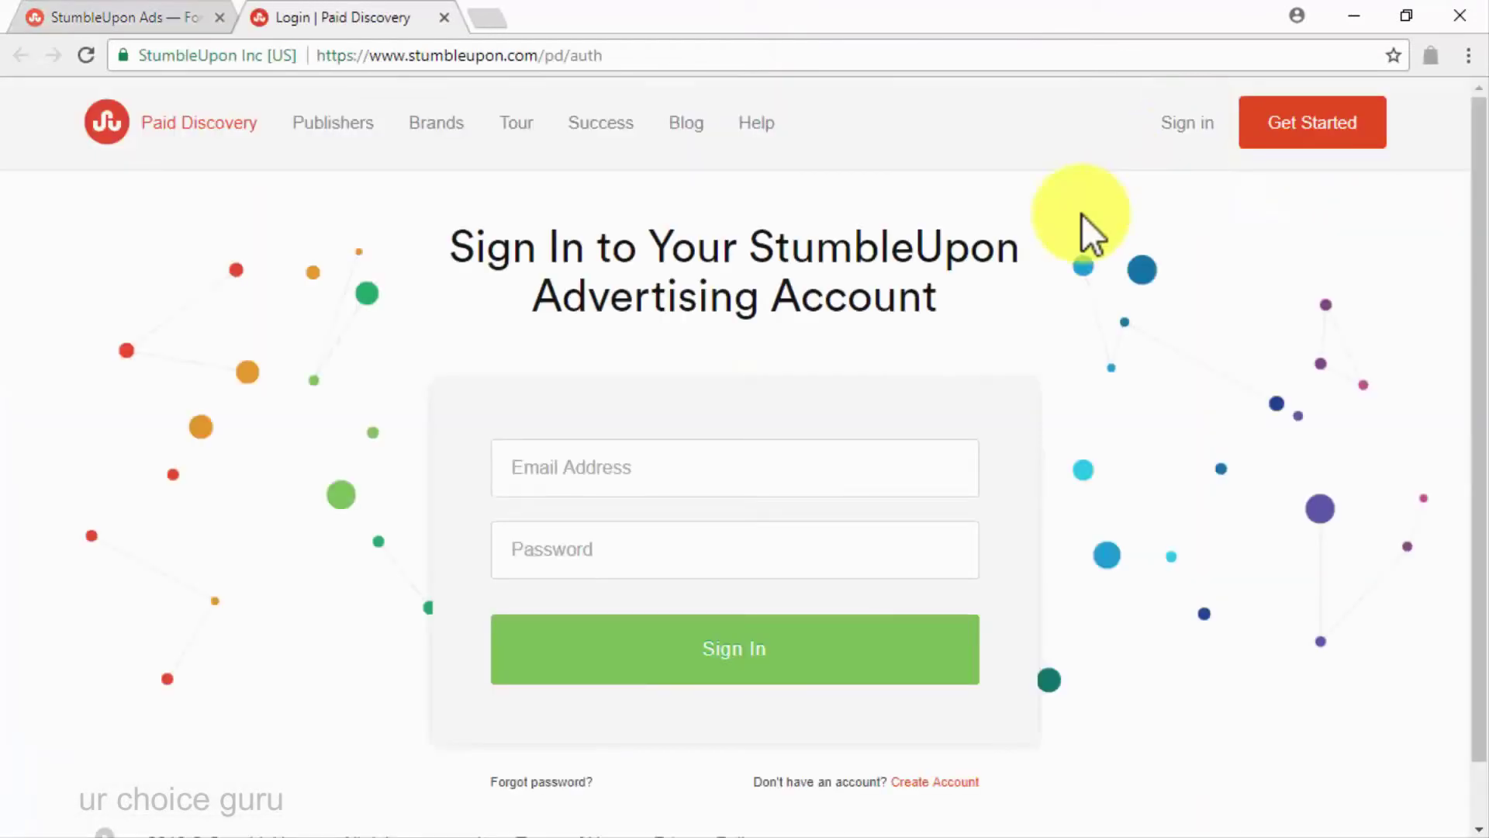
Sign in with the saved account e-mail and start a campaign for the diabetes type 2 treatments article URL
click(813, 456)
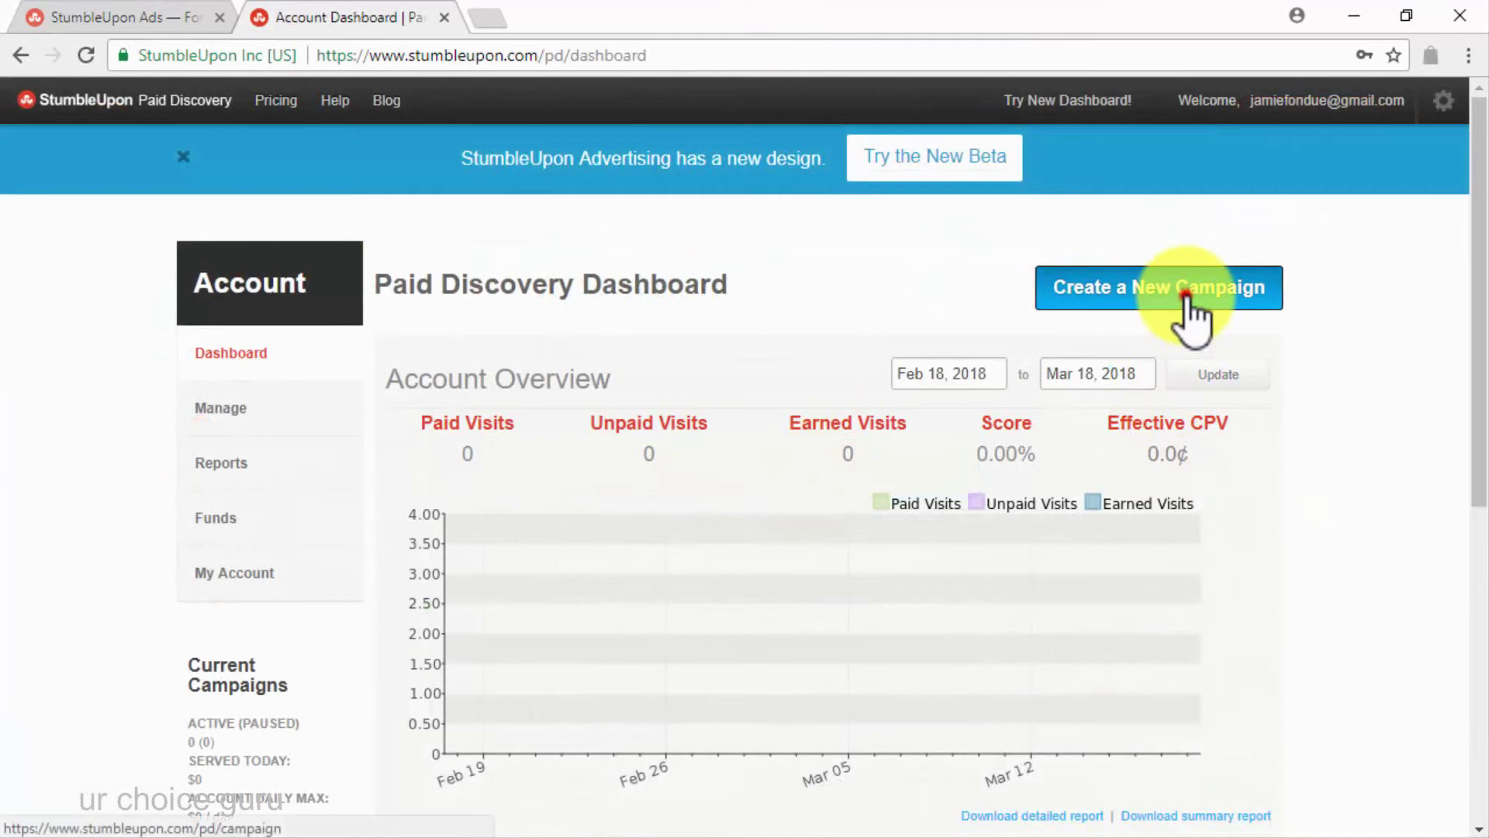
click(1186, 302)
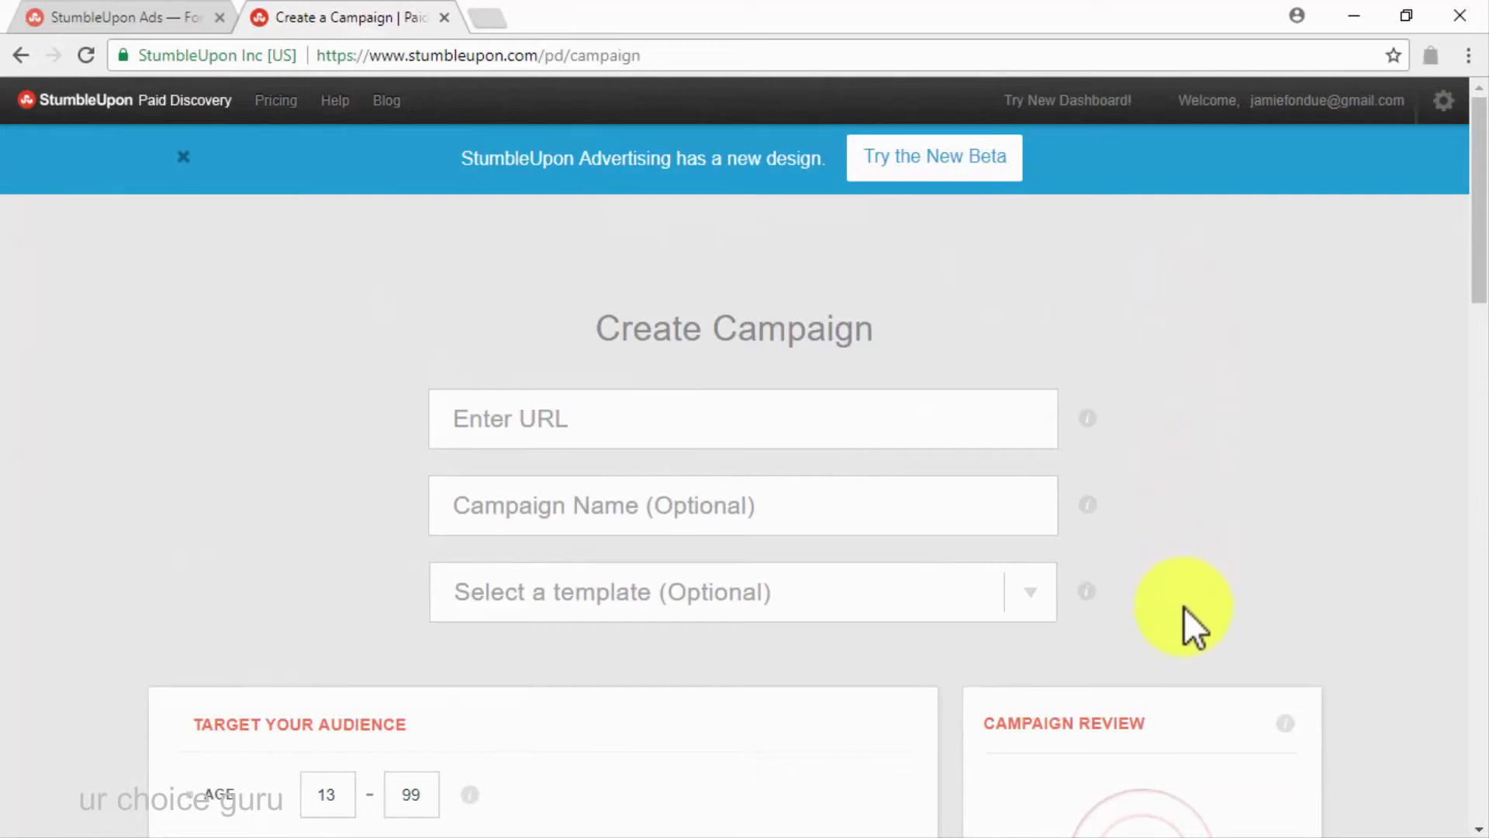
click(991, 419)
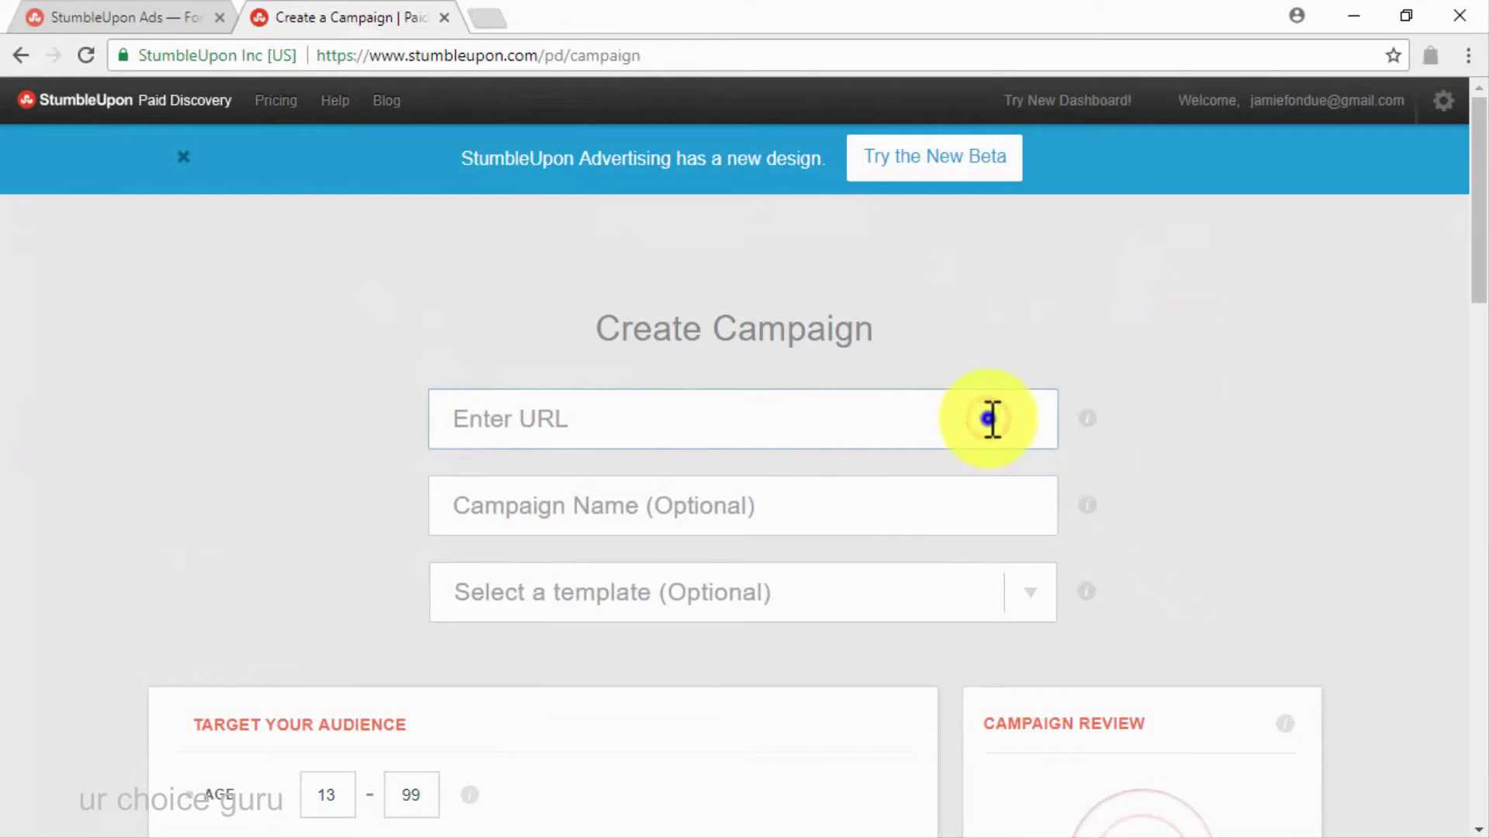
right_click(991, 419)
click(1100, 560)
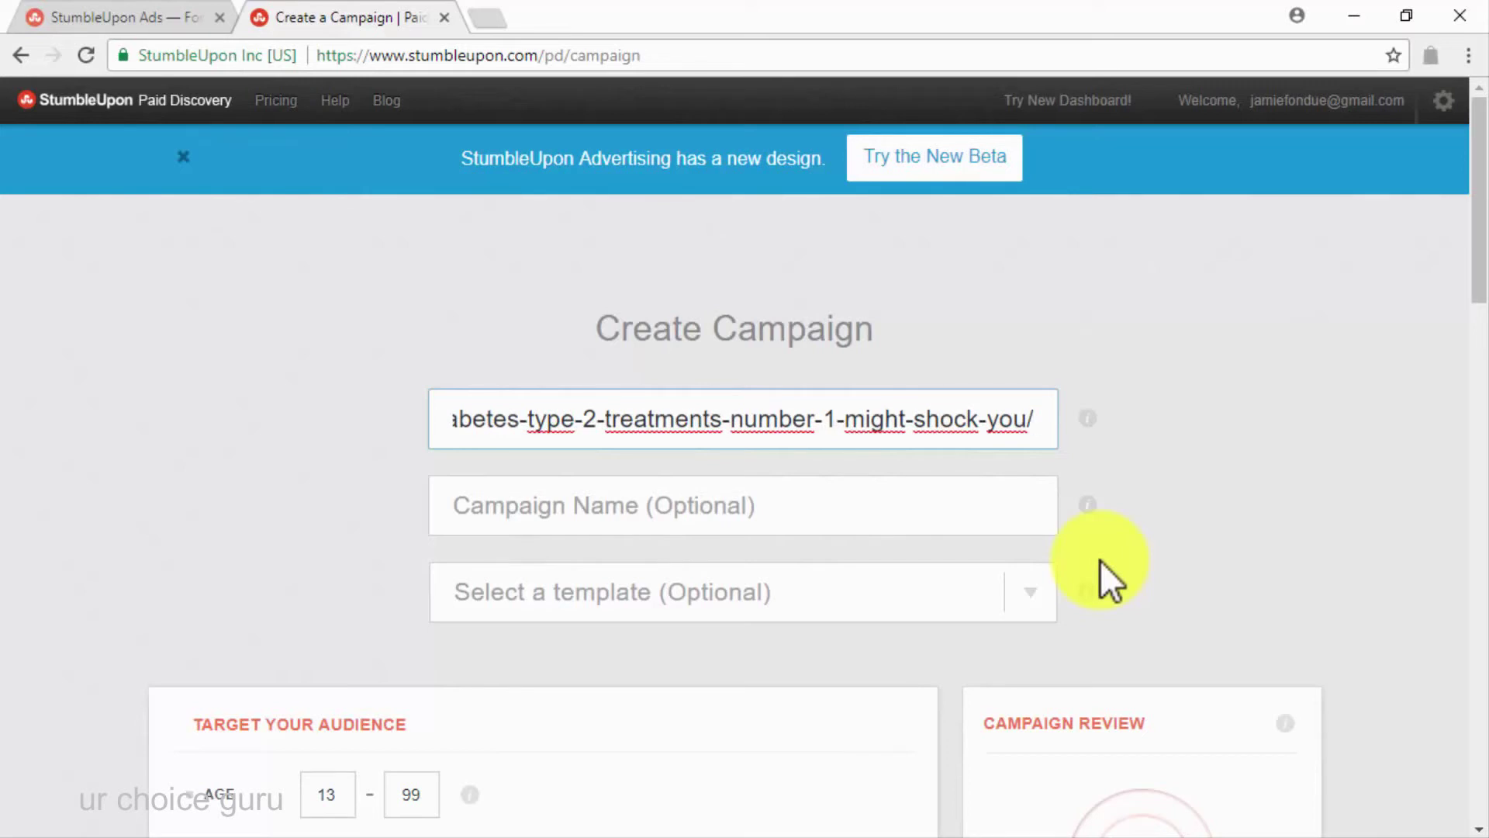
scroll(1100, 560, down, 6)
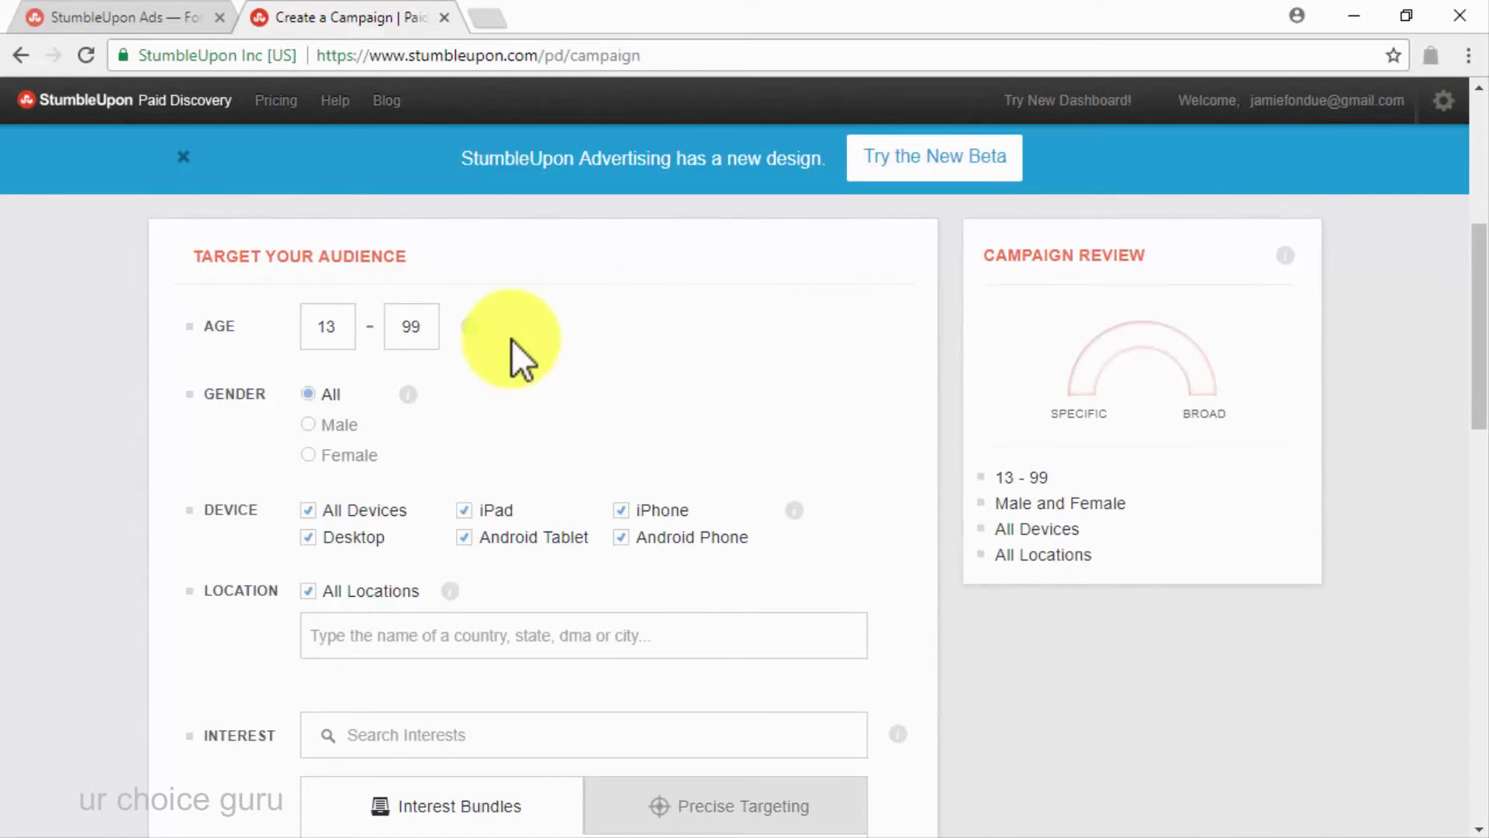
Set the audience ages to 33–59 and add the USA and UK as target locations
double_click(349, 325)
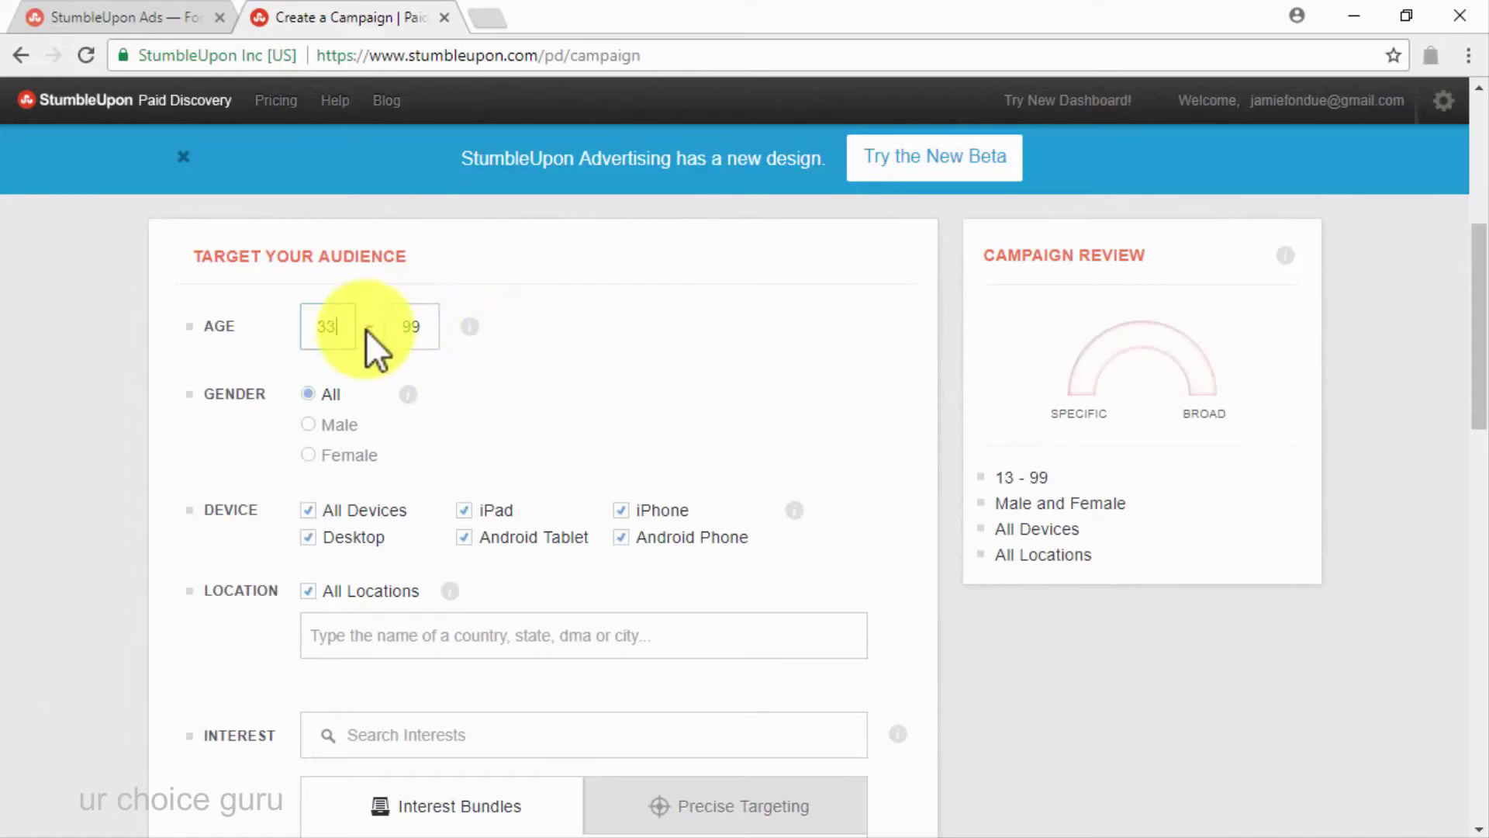
double_click(409, 326)
text(5)
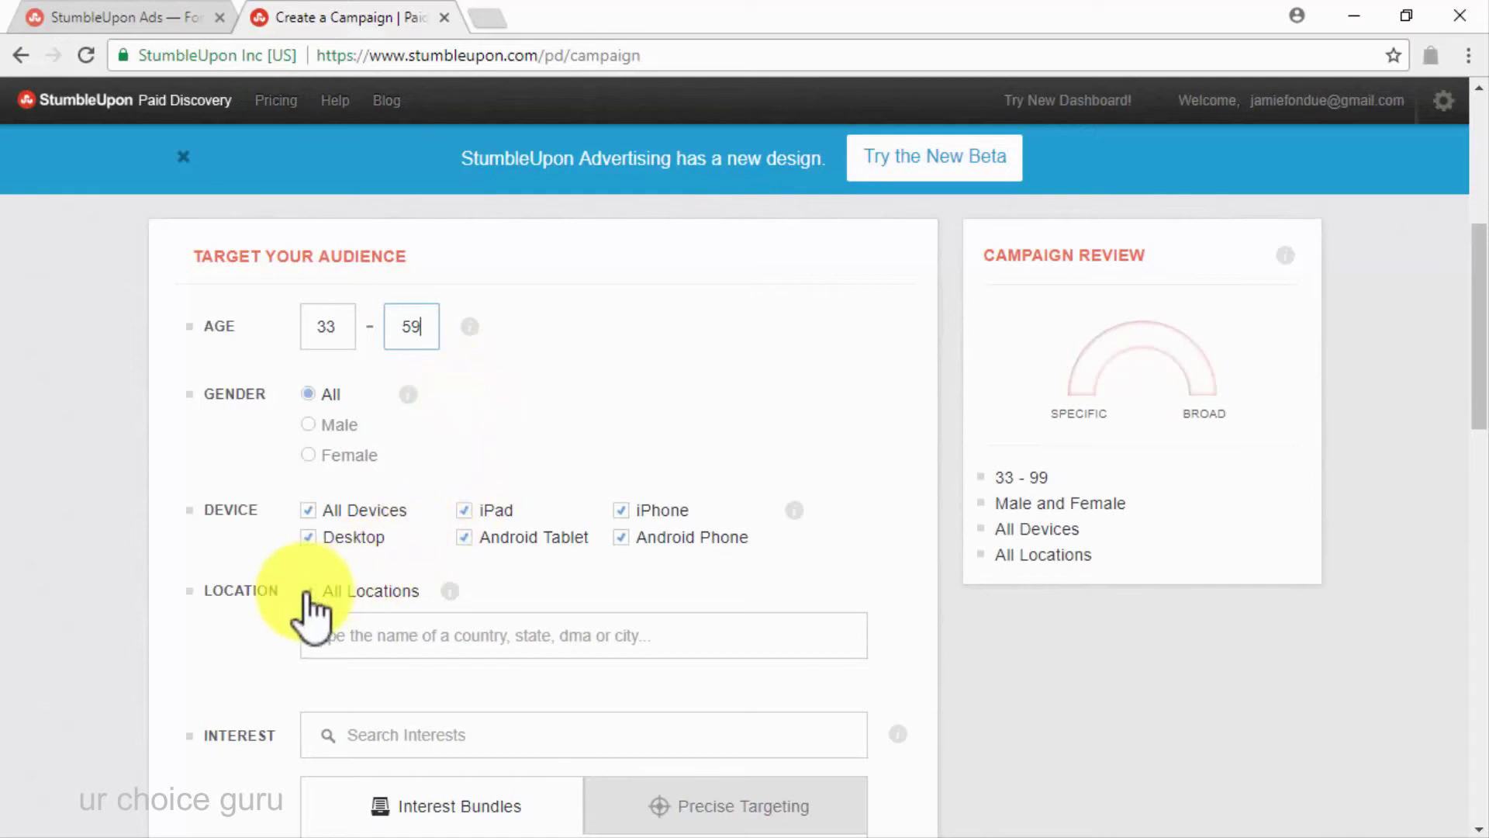
click(394, 649)
text(unite)
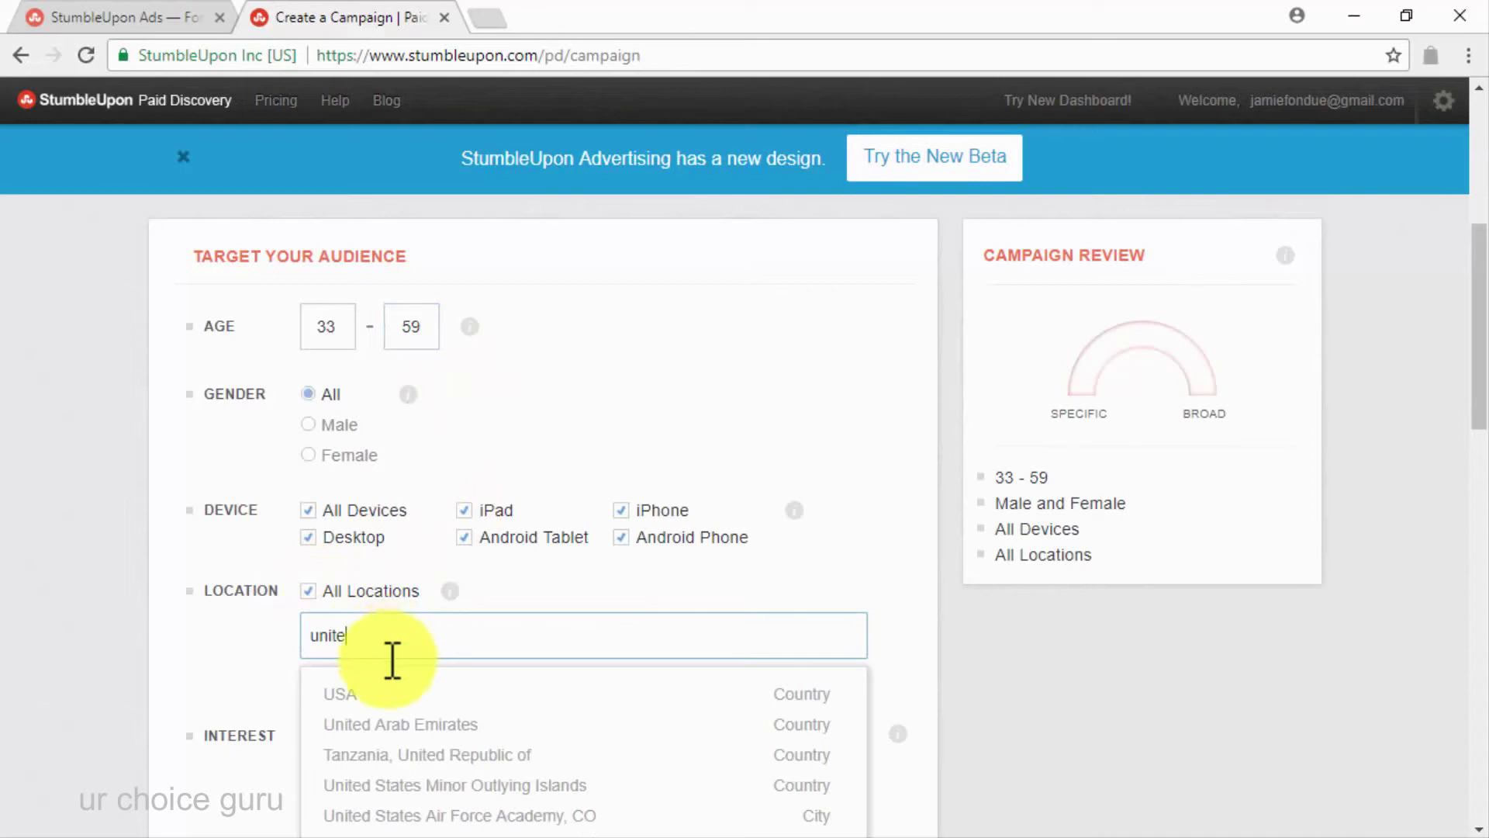
click(366, 682)
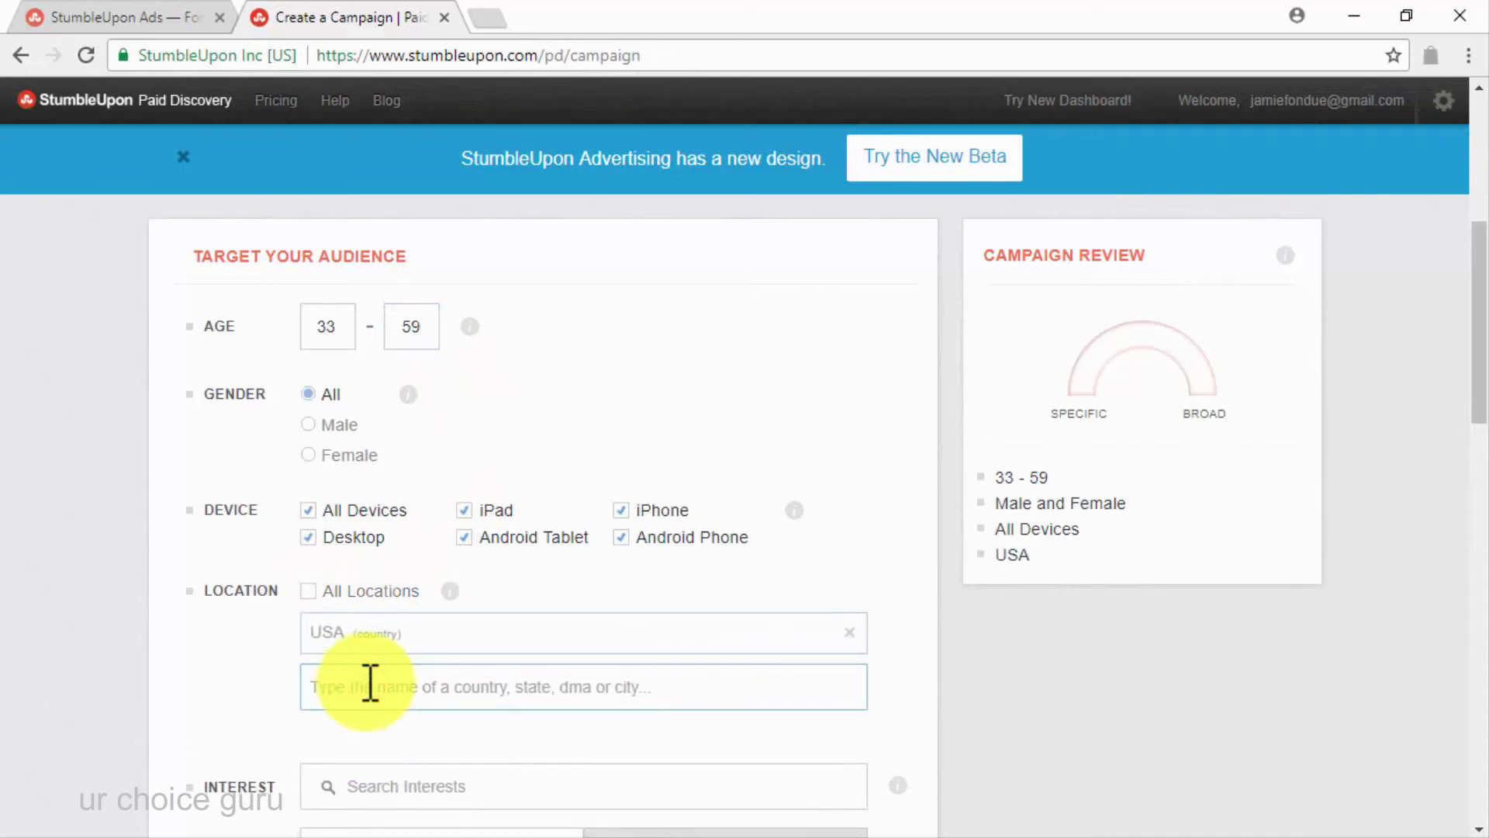
text(uk)
click(356, 745)
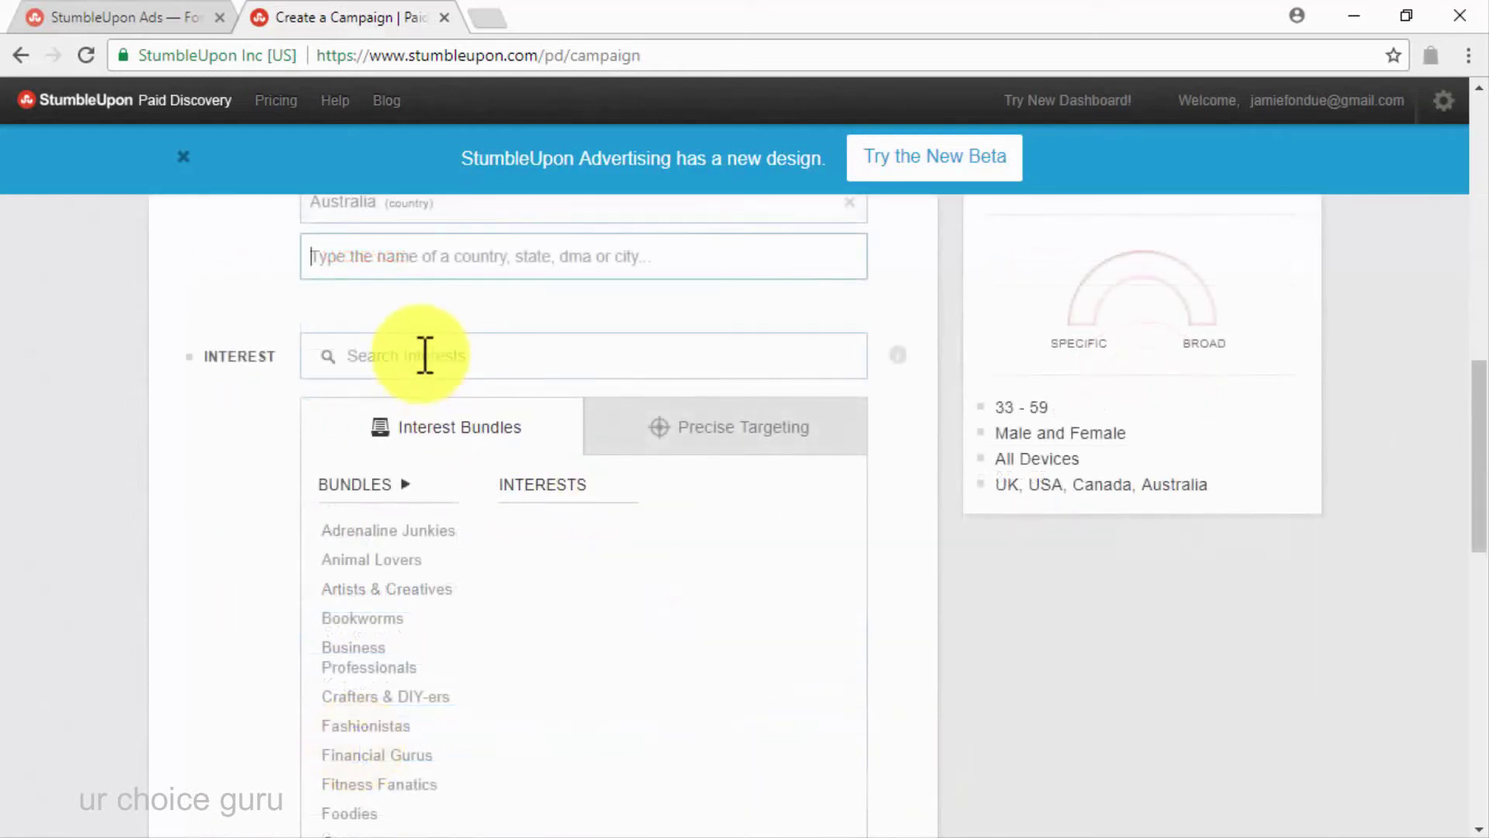
Try the diabetes interest search and the Health Nuts bundle, then remove the bundle
click(427, 356)
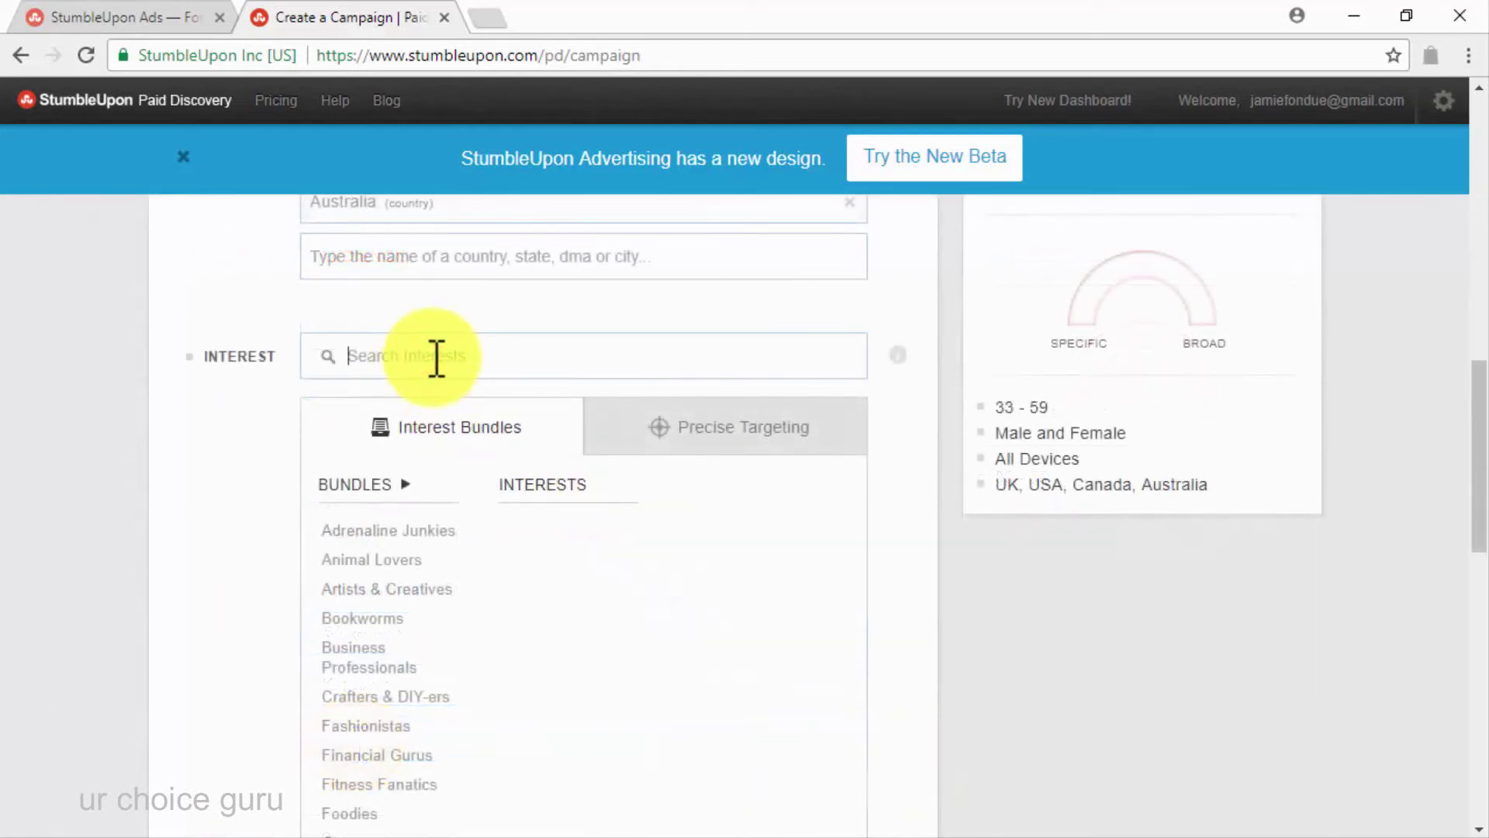
text(diabetes)
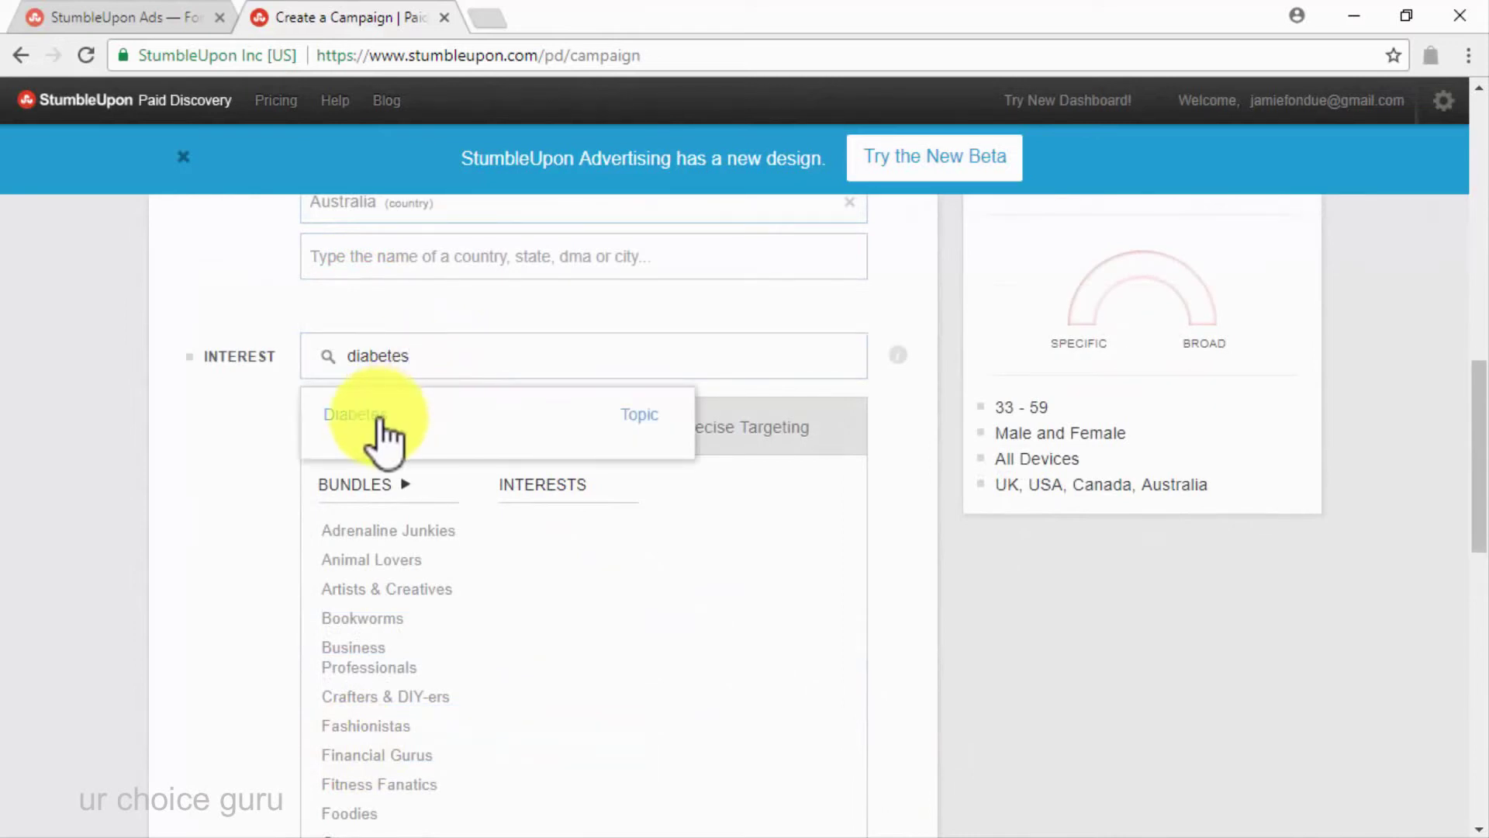
key(BackSpace)
key(BackSpace)
key(BackSpace)
key(BackSpace)
key(BackSpace)
key(BackSpace)
key(BackSpace)
key(BackSpace)
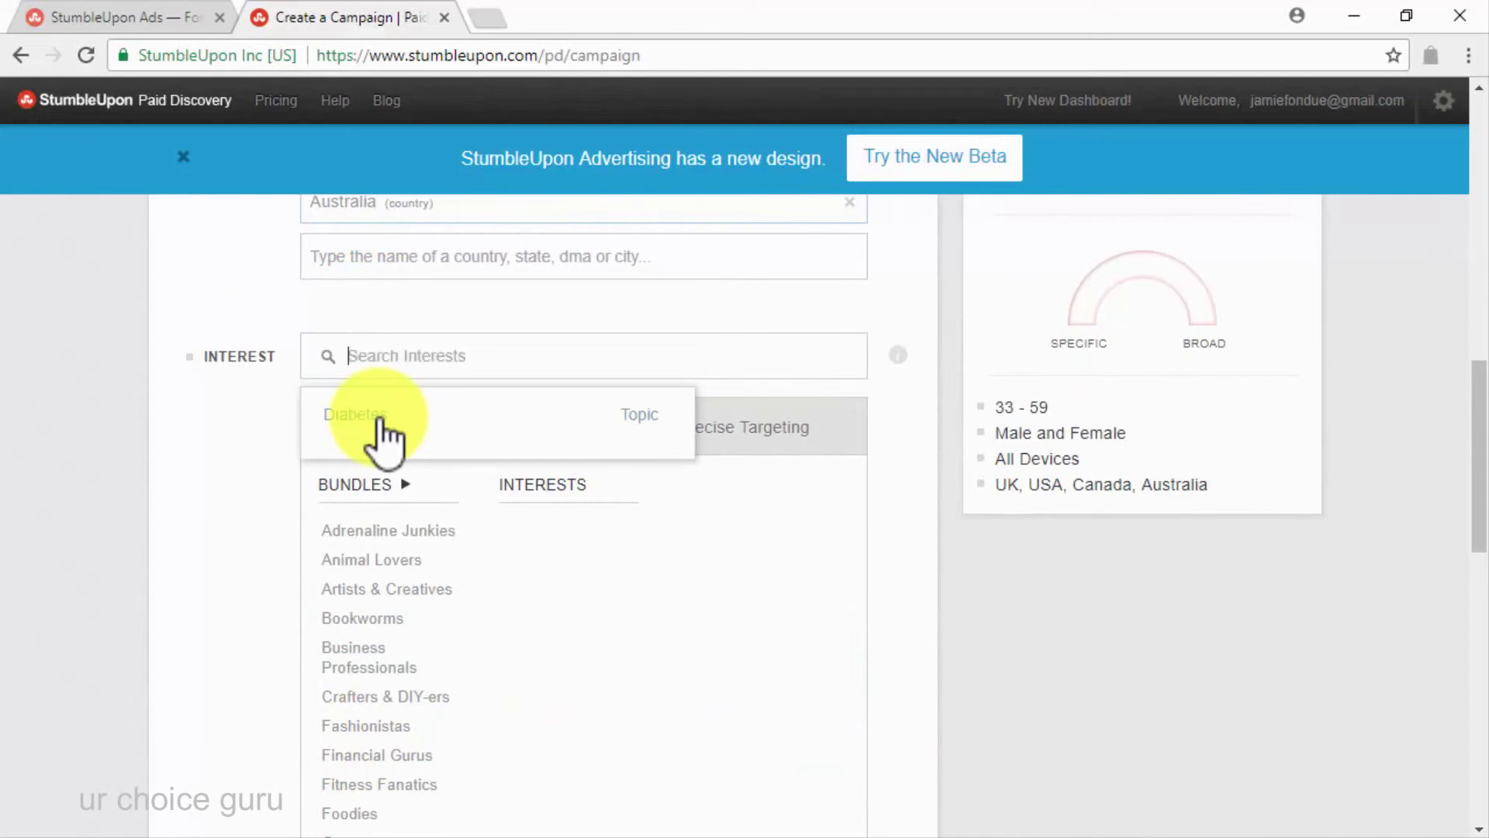
scroll(394, 667, down, 4)
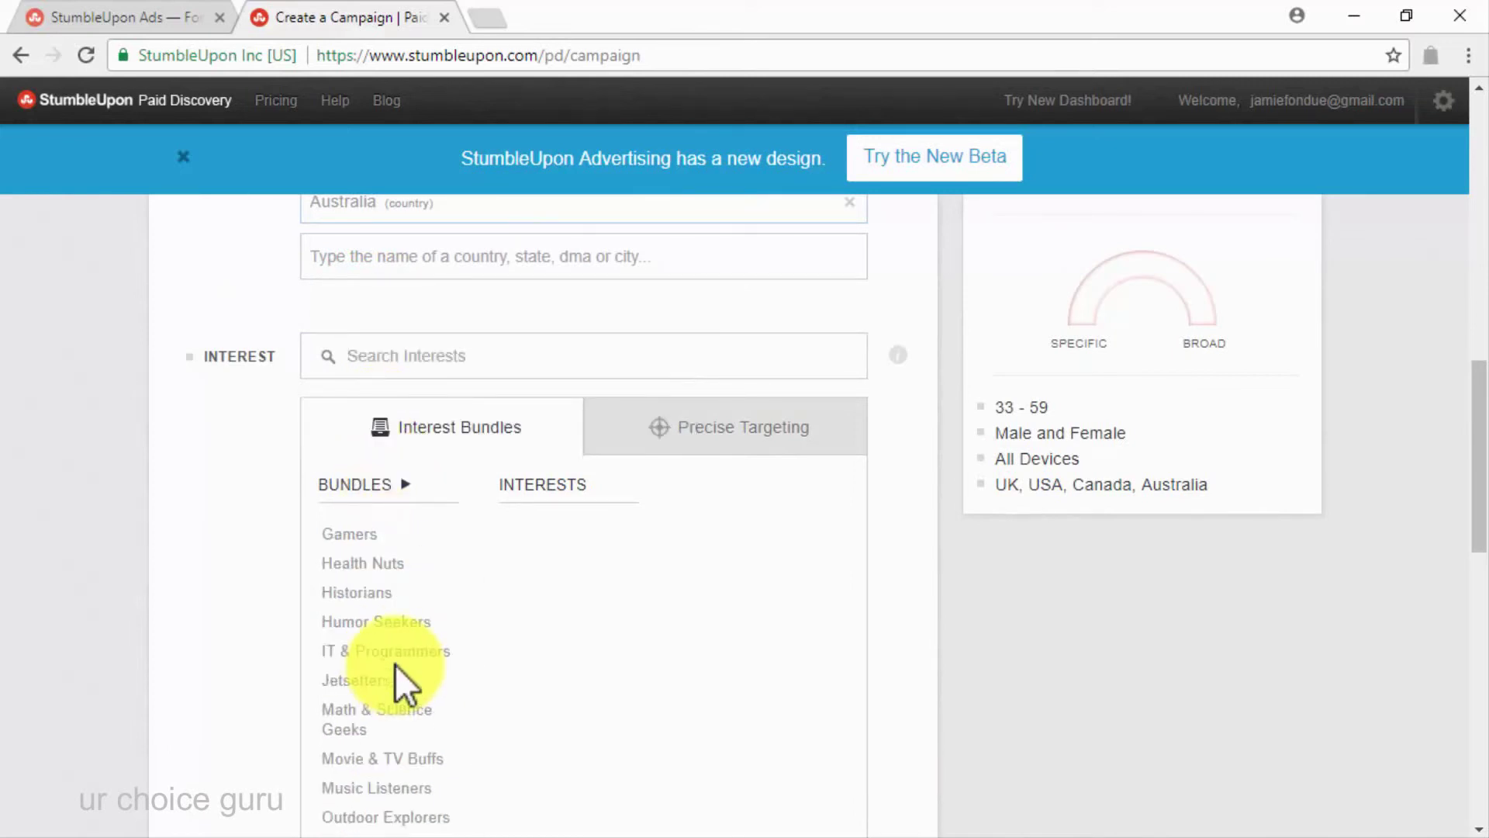
click(396, 568)
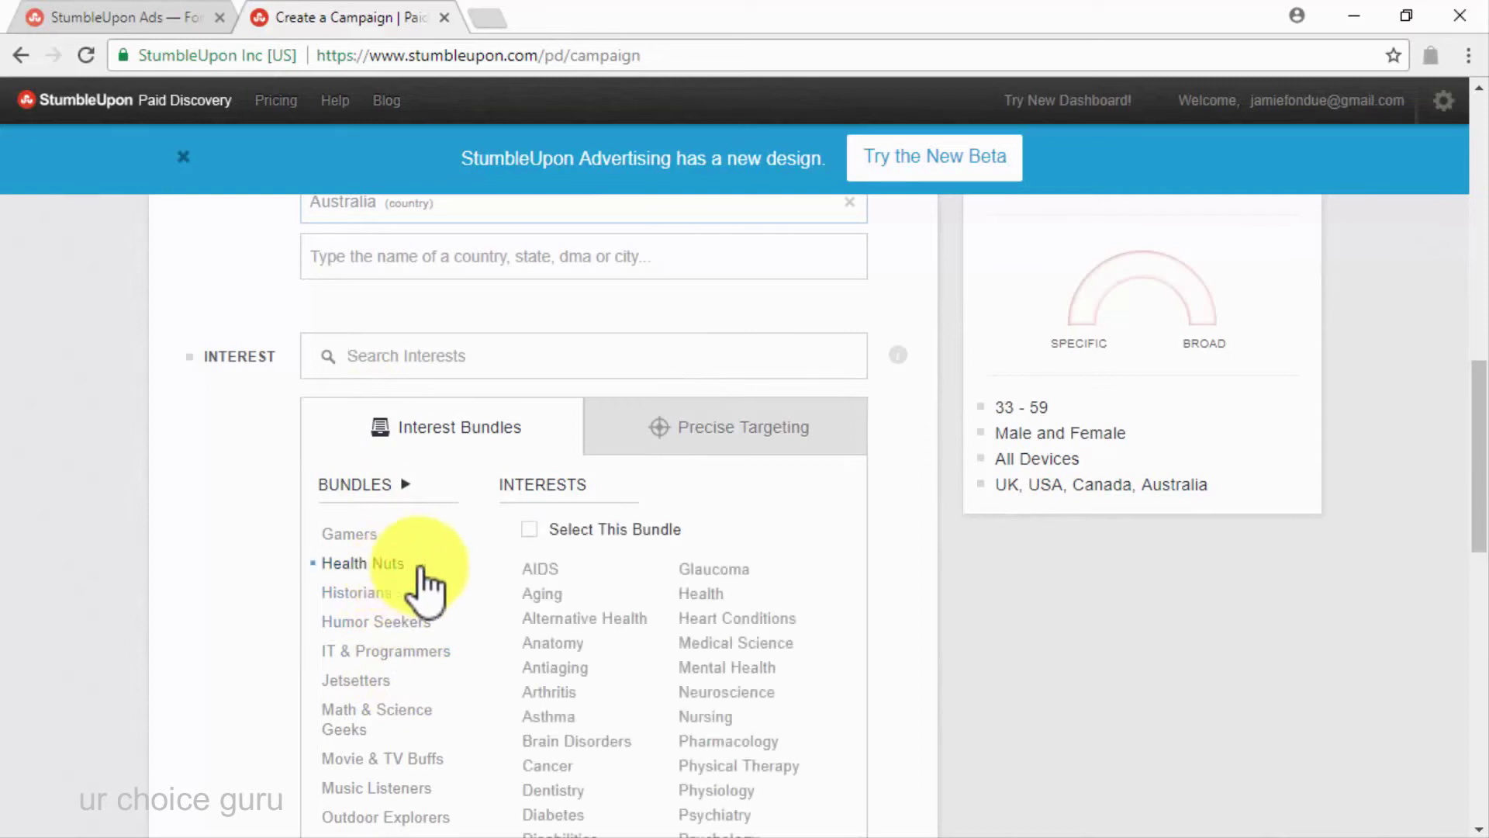
click(528, 530)
scroll(505, 593, down, 3)
scroll(506, 592, up, 3)
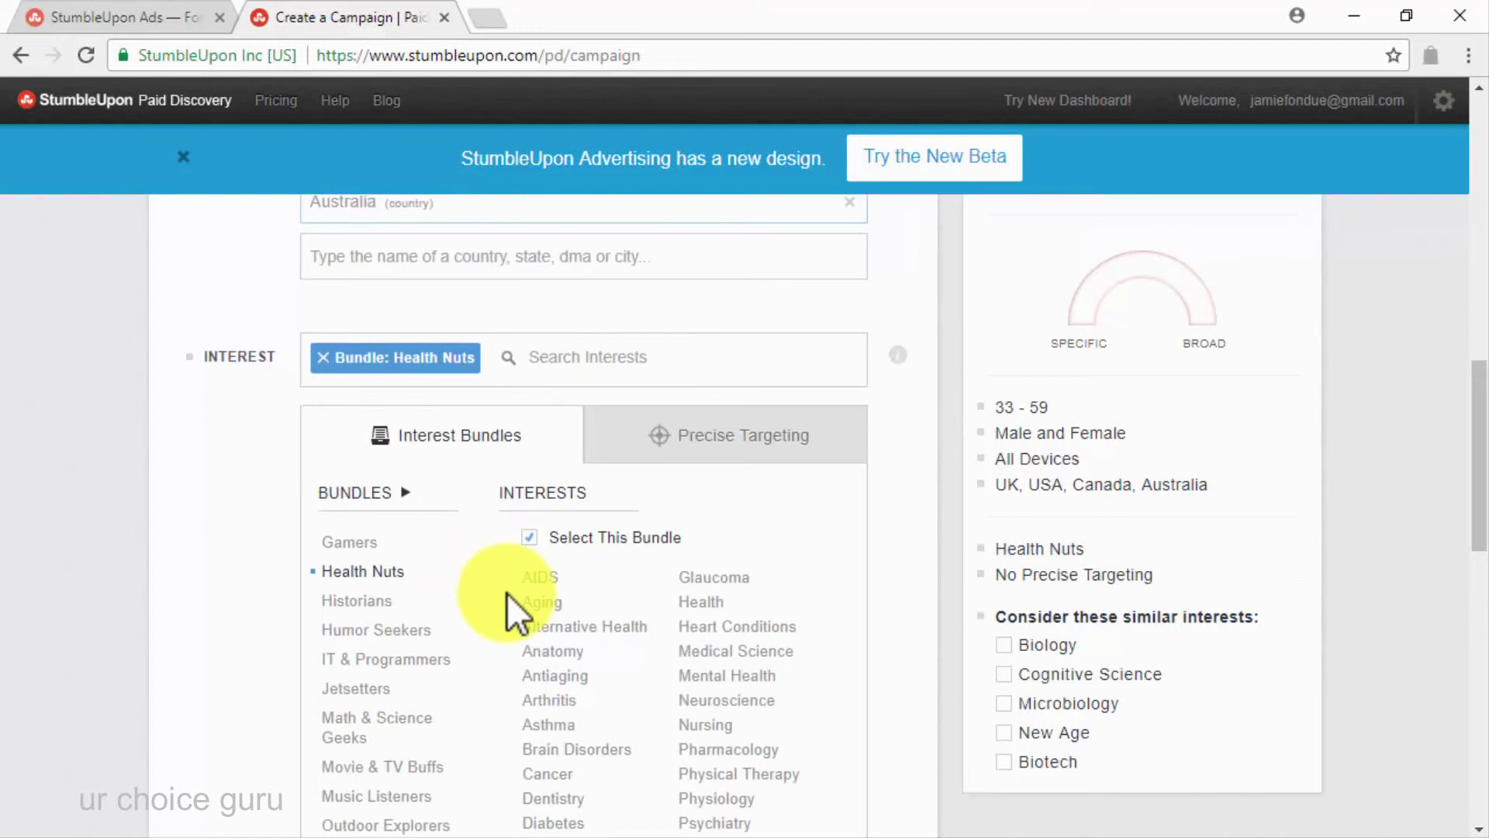
click(321, 359)
Add Diabetes, Weight Loss and Health as individual interests under Precise Targeting
click(680, 422)
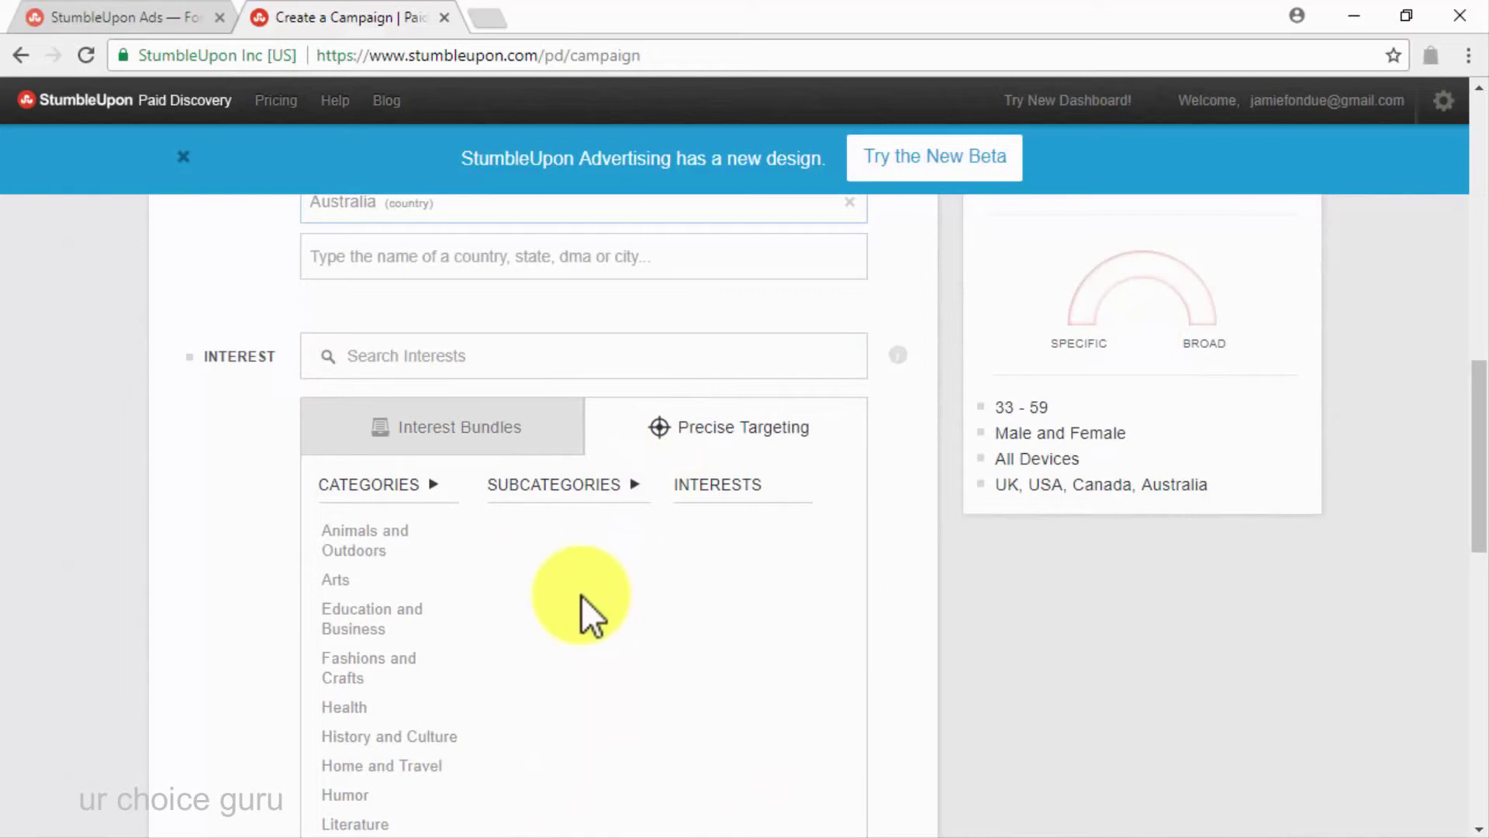
click(344, 708)
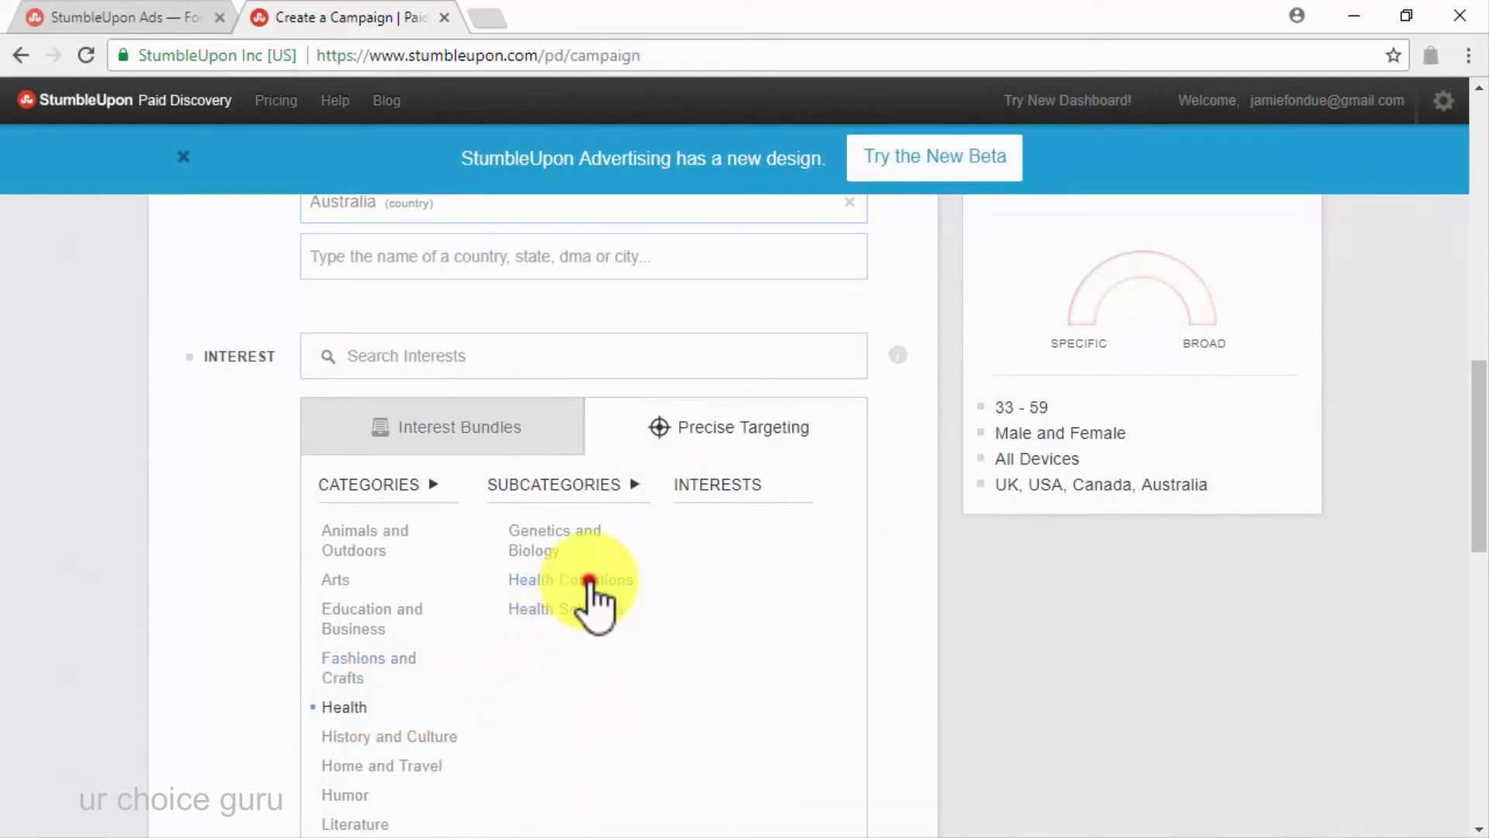
click(591, 583)
click(742, 734)
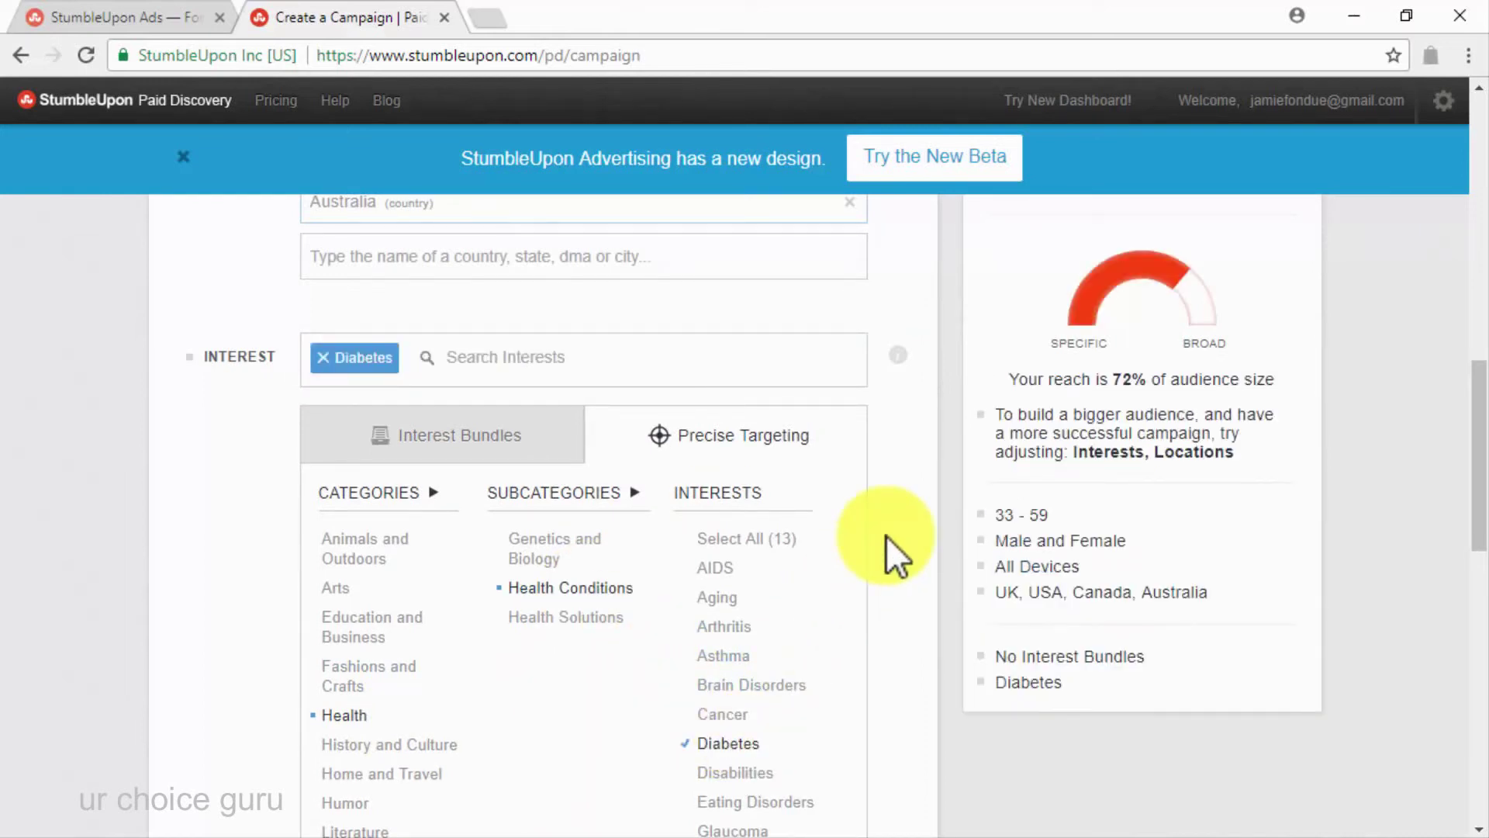
click(598, 617)
scroll(846, 615, down, 3)
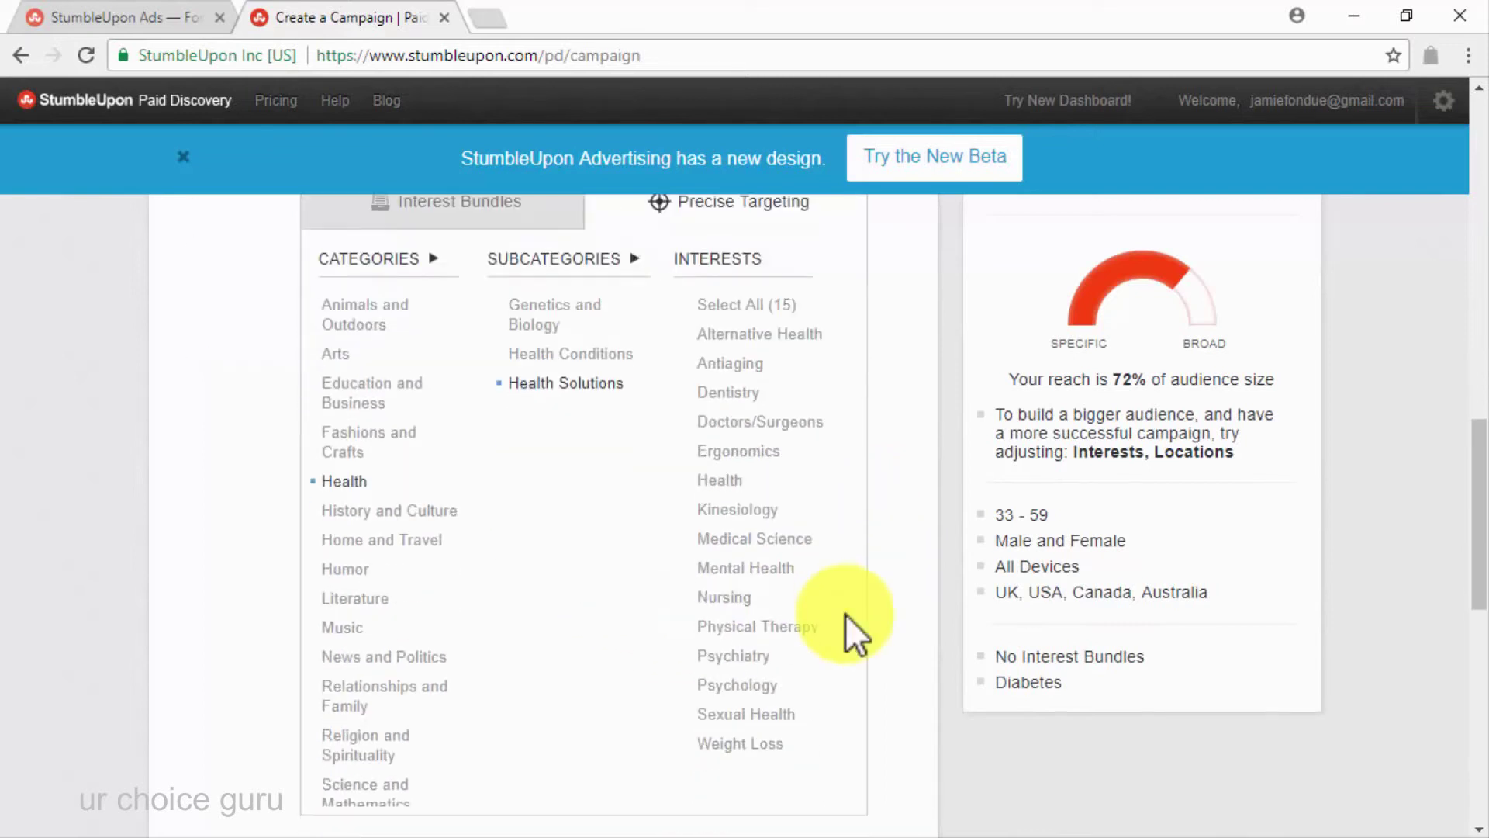
click(735, 743)
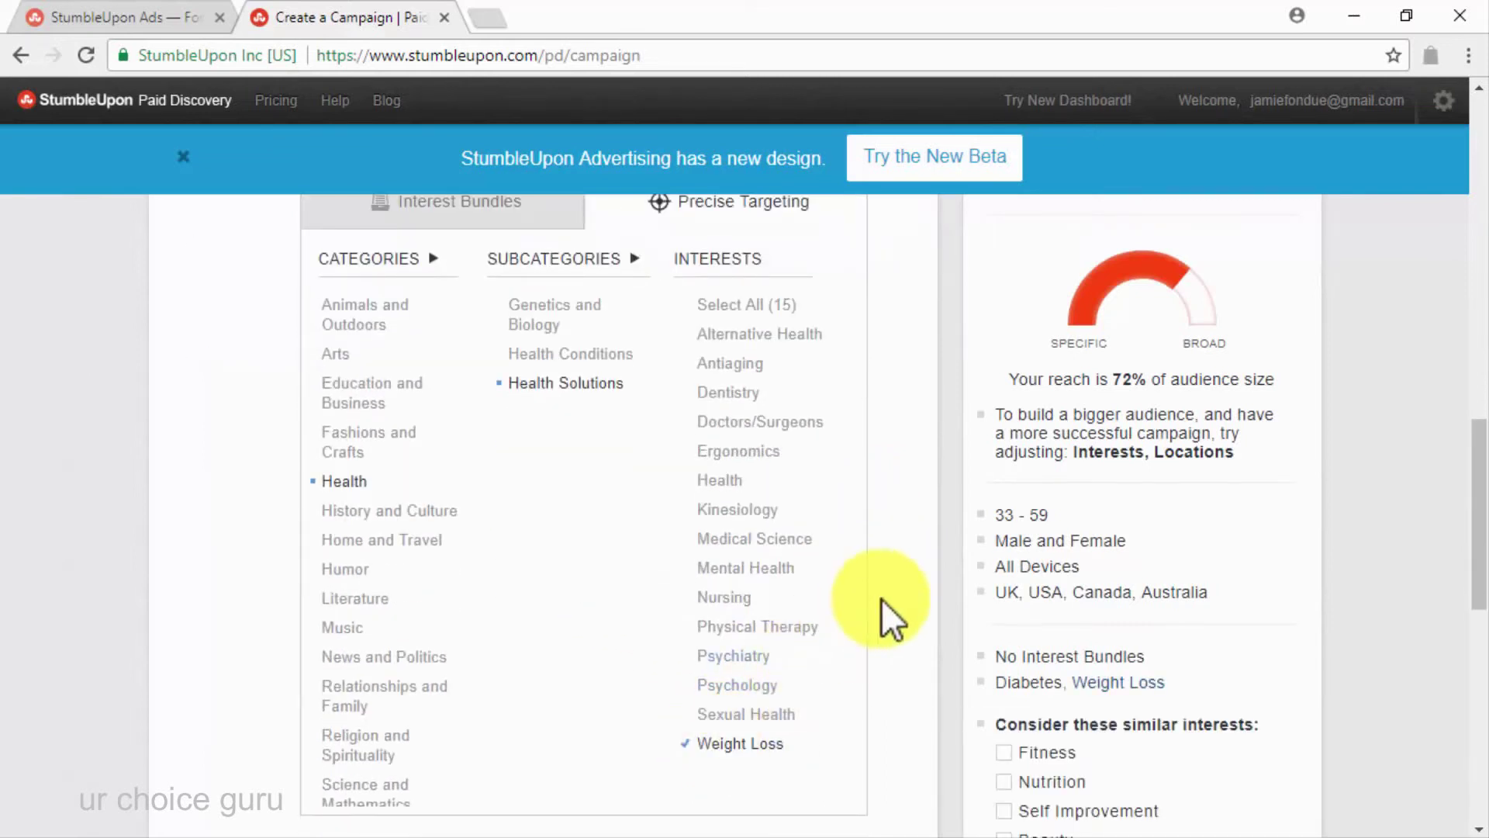
scroll(725, 496, up, 1)
click(729, 505)
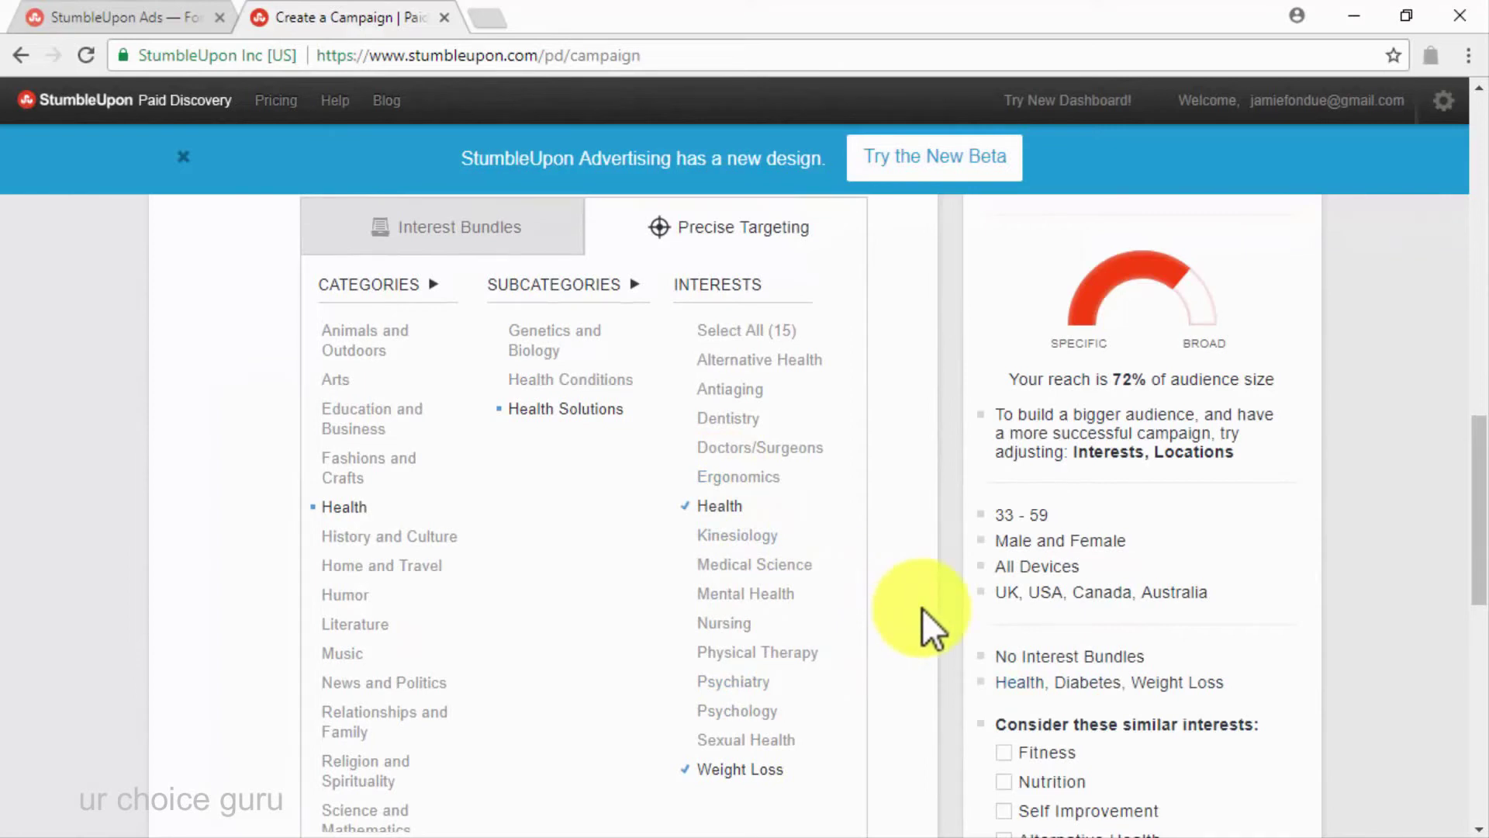
scroll(923, 608, down, 8)
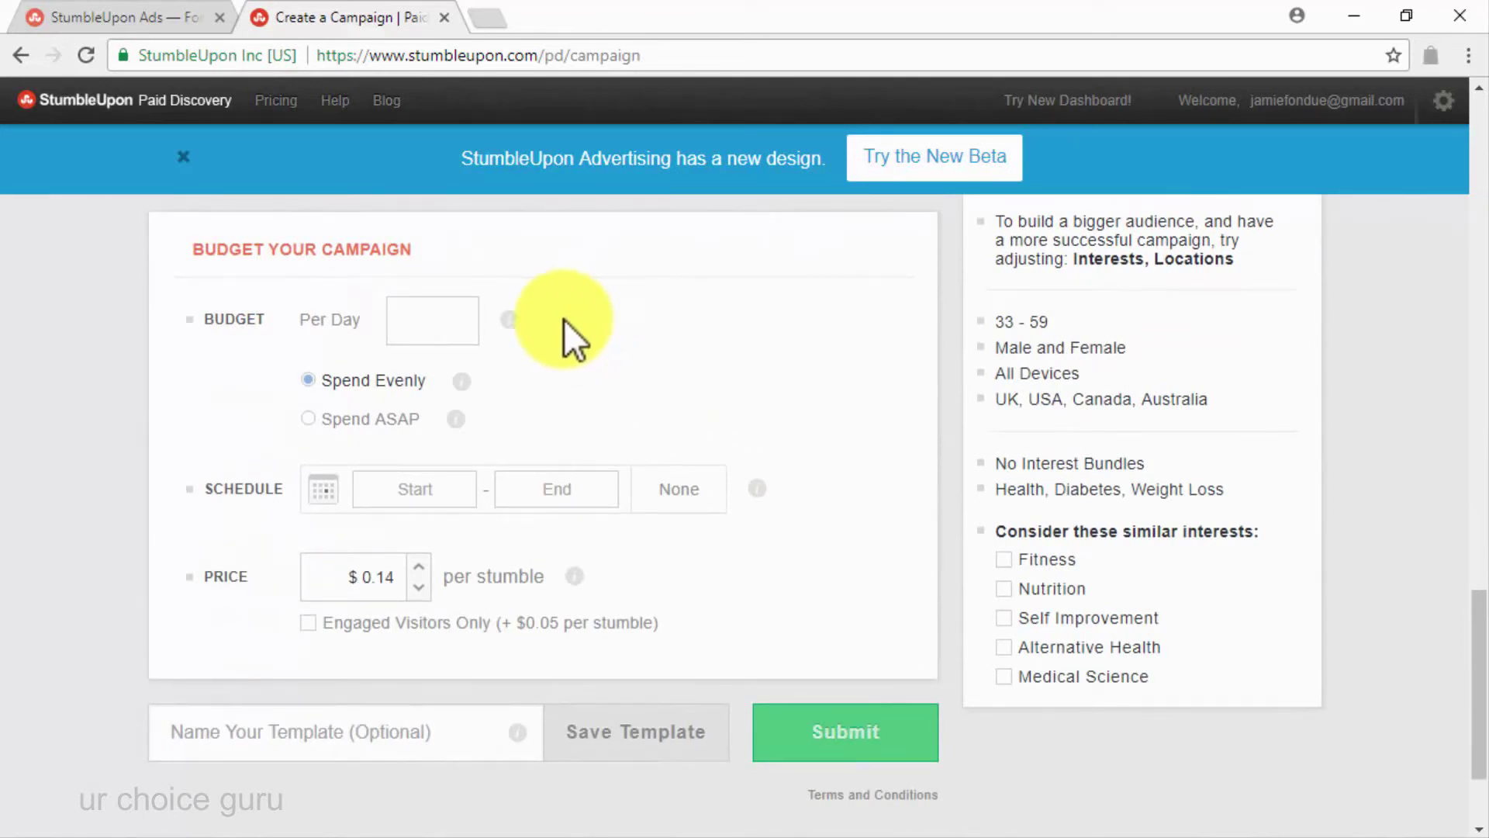
Set the campaign's per-day budget to 25
click(442, 325)
text(25)
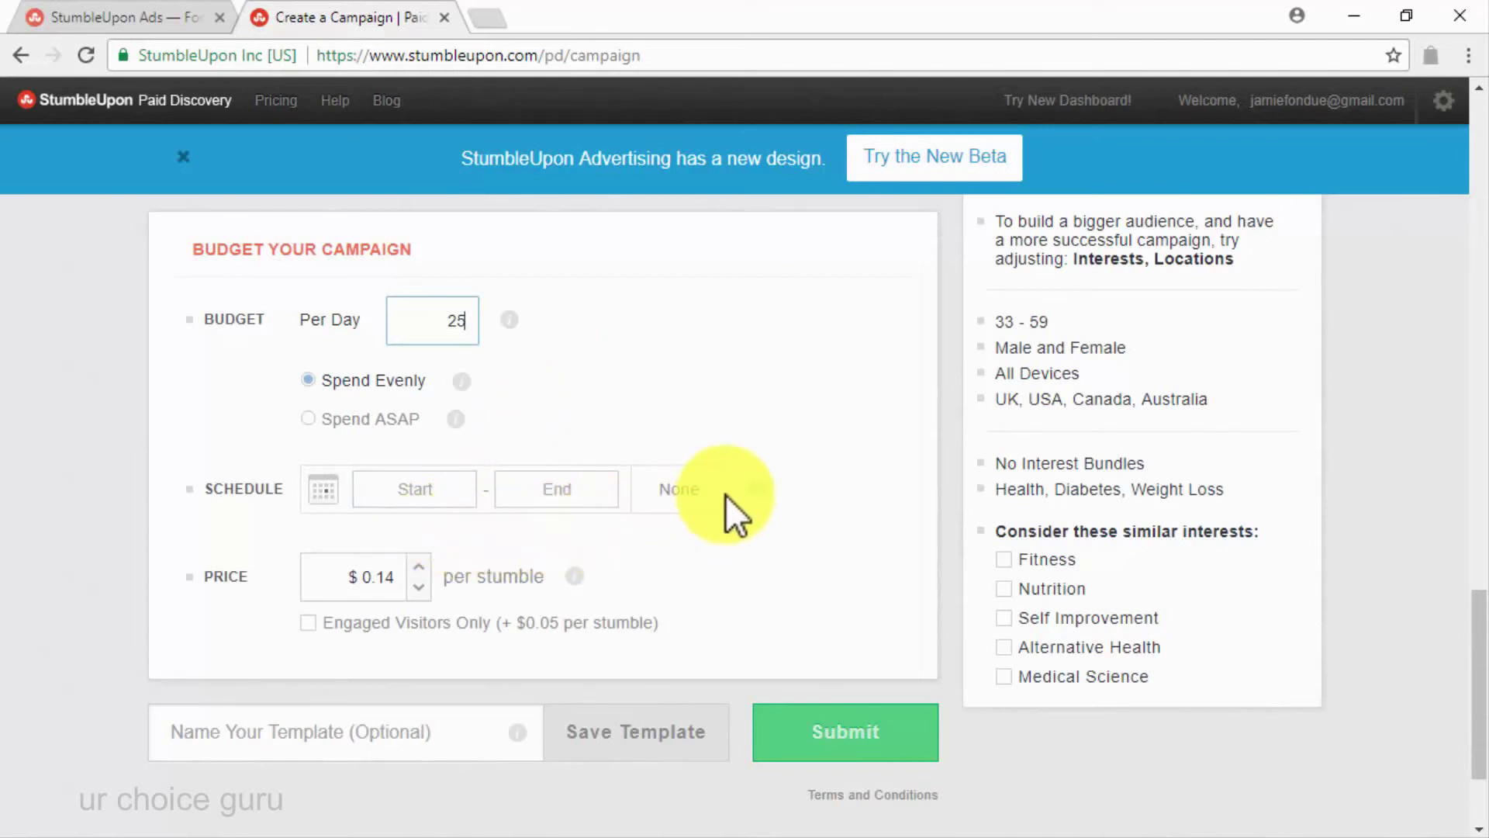
scroll(725, 495, down, 2)
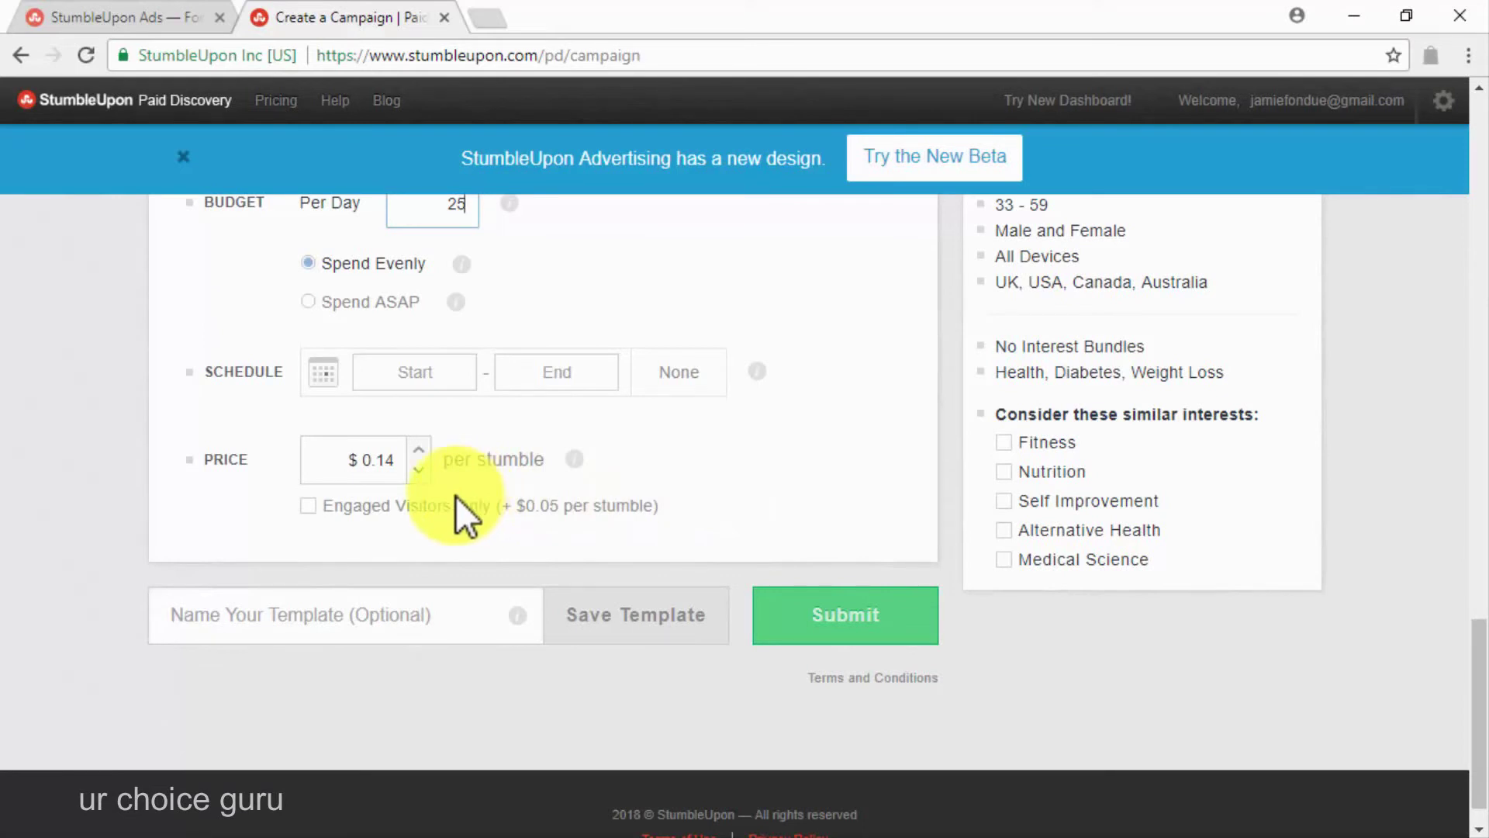
Limit the campaign to engaged visitors only, raising the price to $0.19 per stumble
click(308, 507)
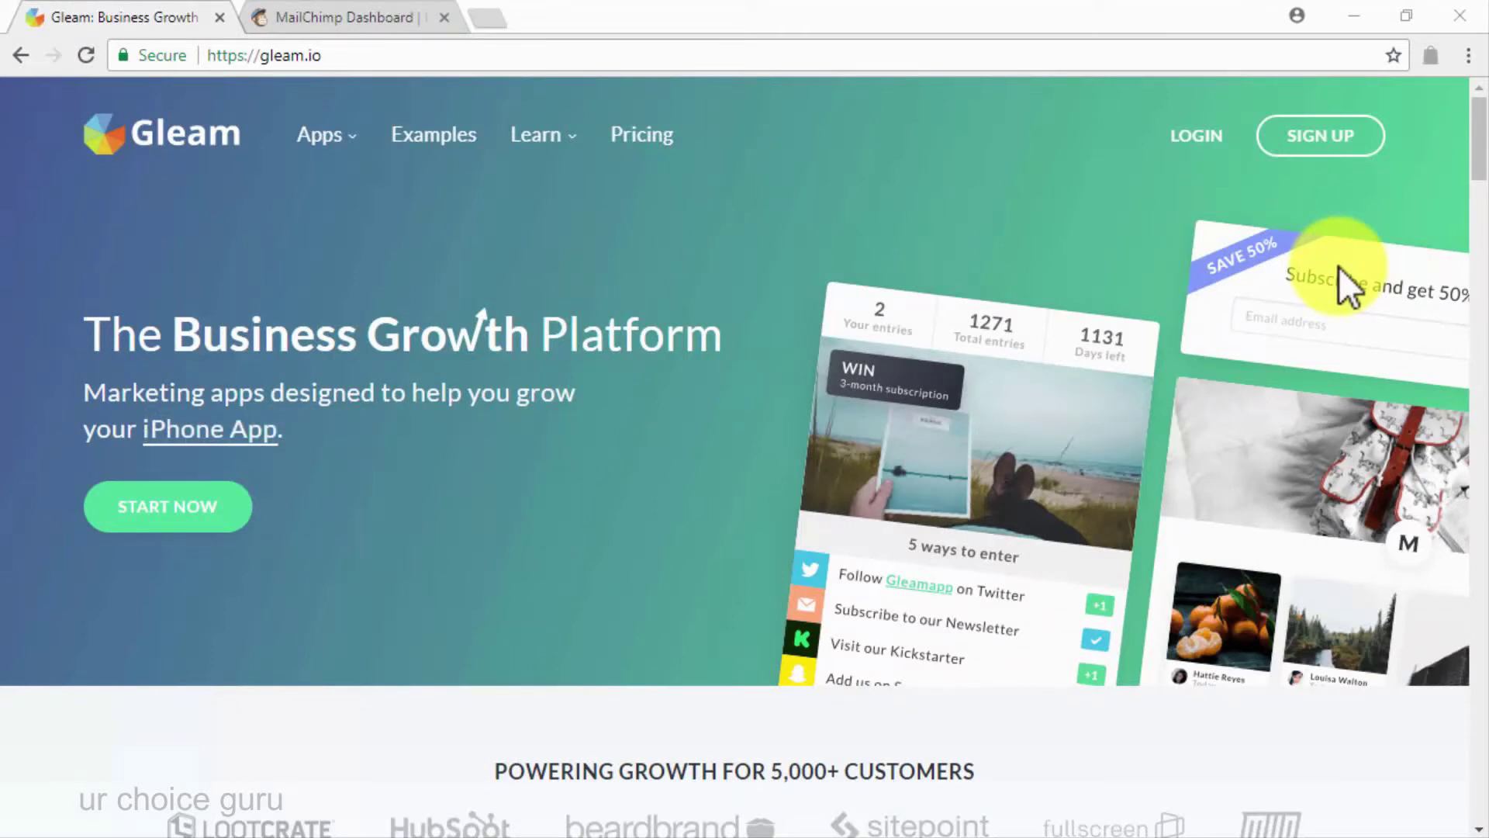
Log in to Gleam and preview the Refer-a-Friend example competition
click(1320, 136)
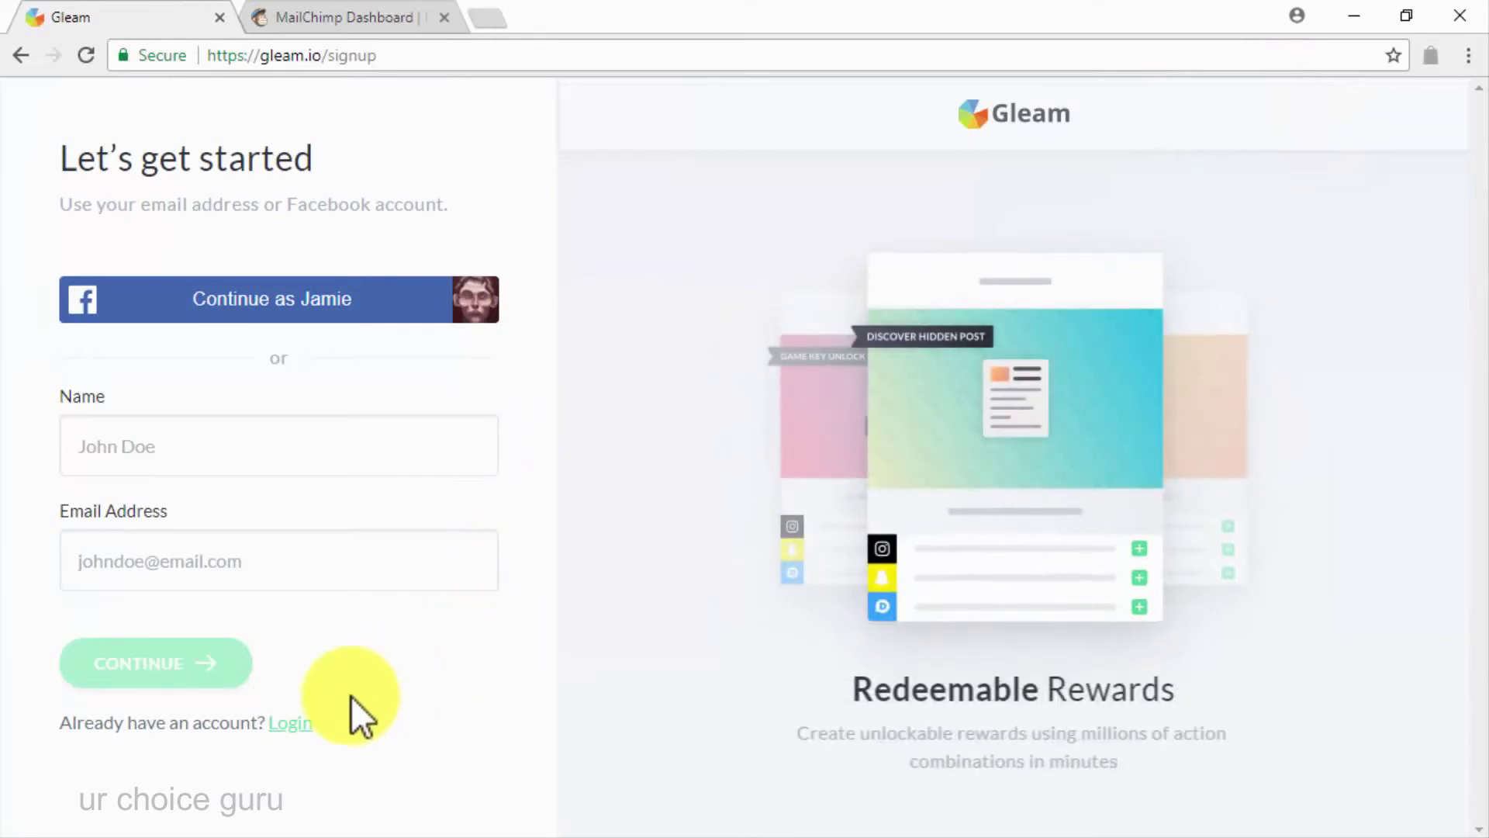
click(280, 723)
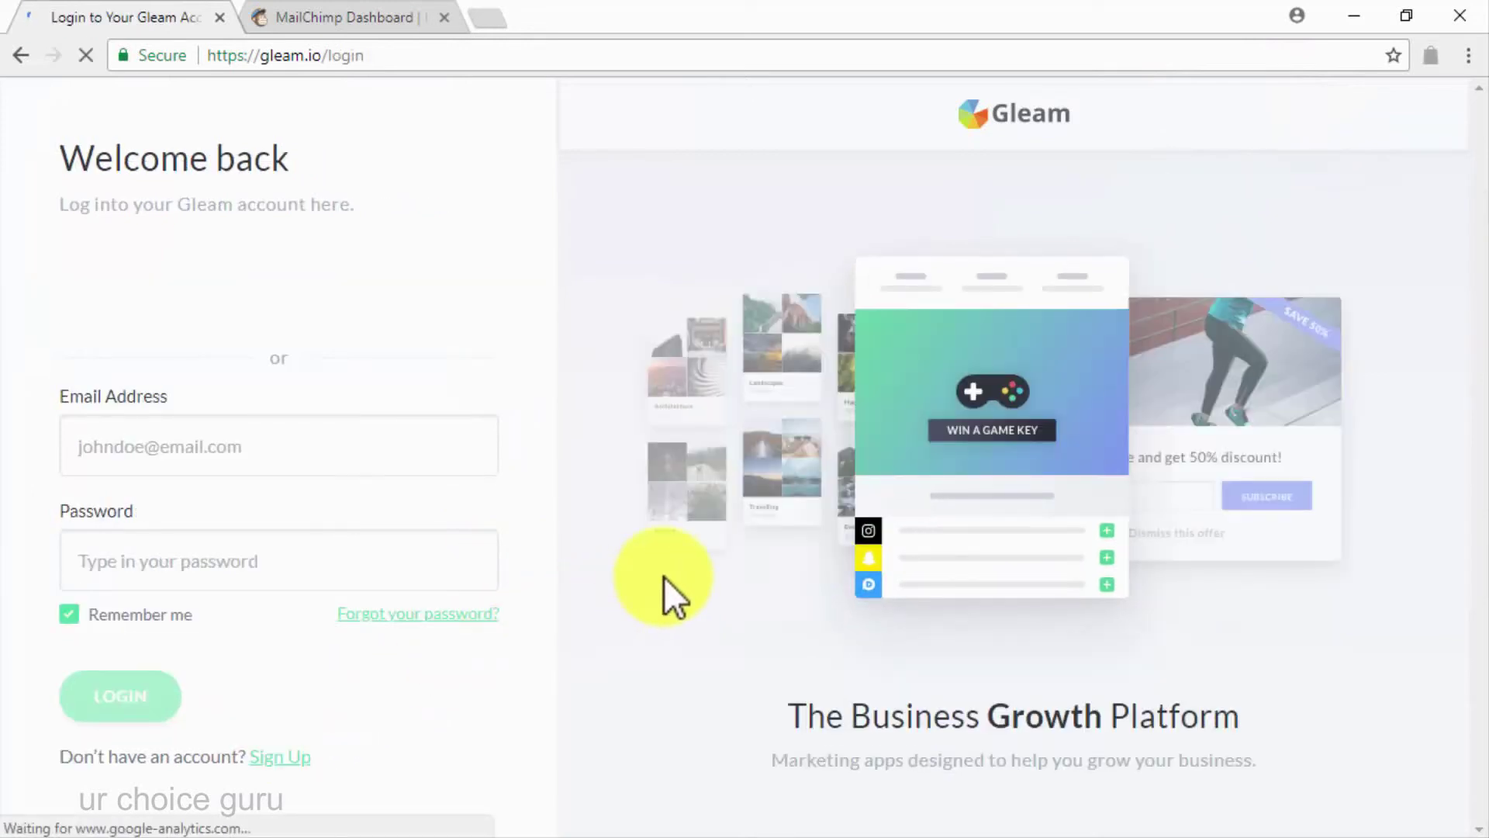
scroll(551, 726, down, 7)
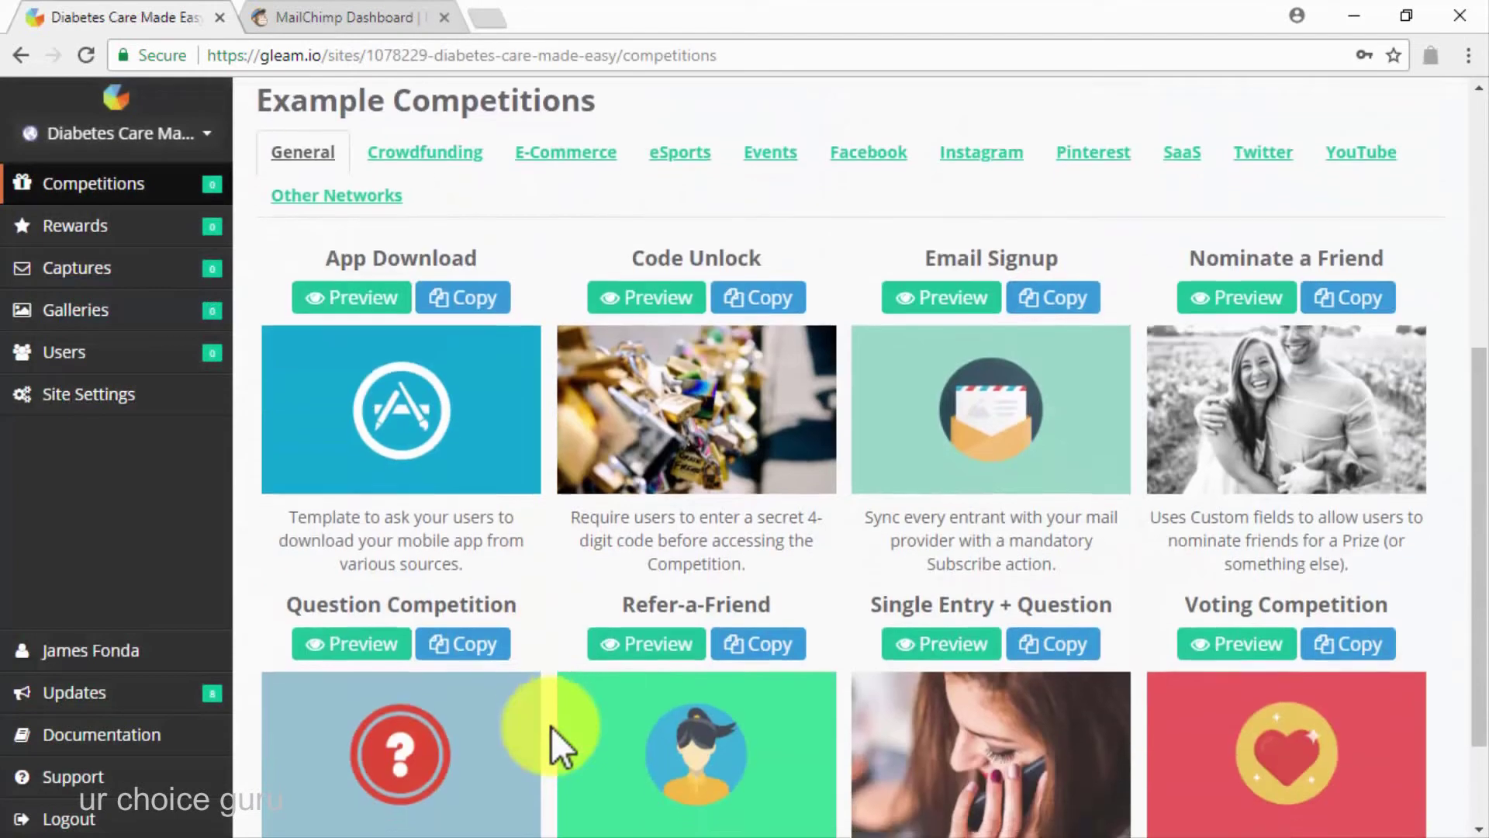
scroll(551, 726, down, 1)
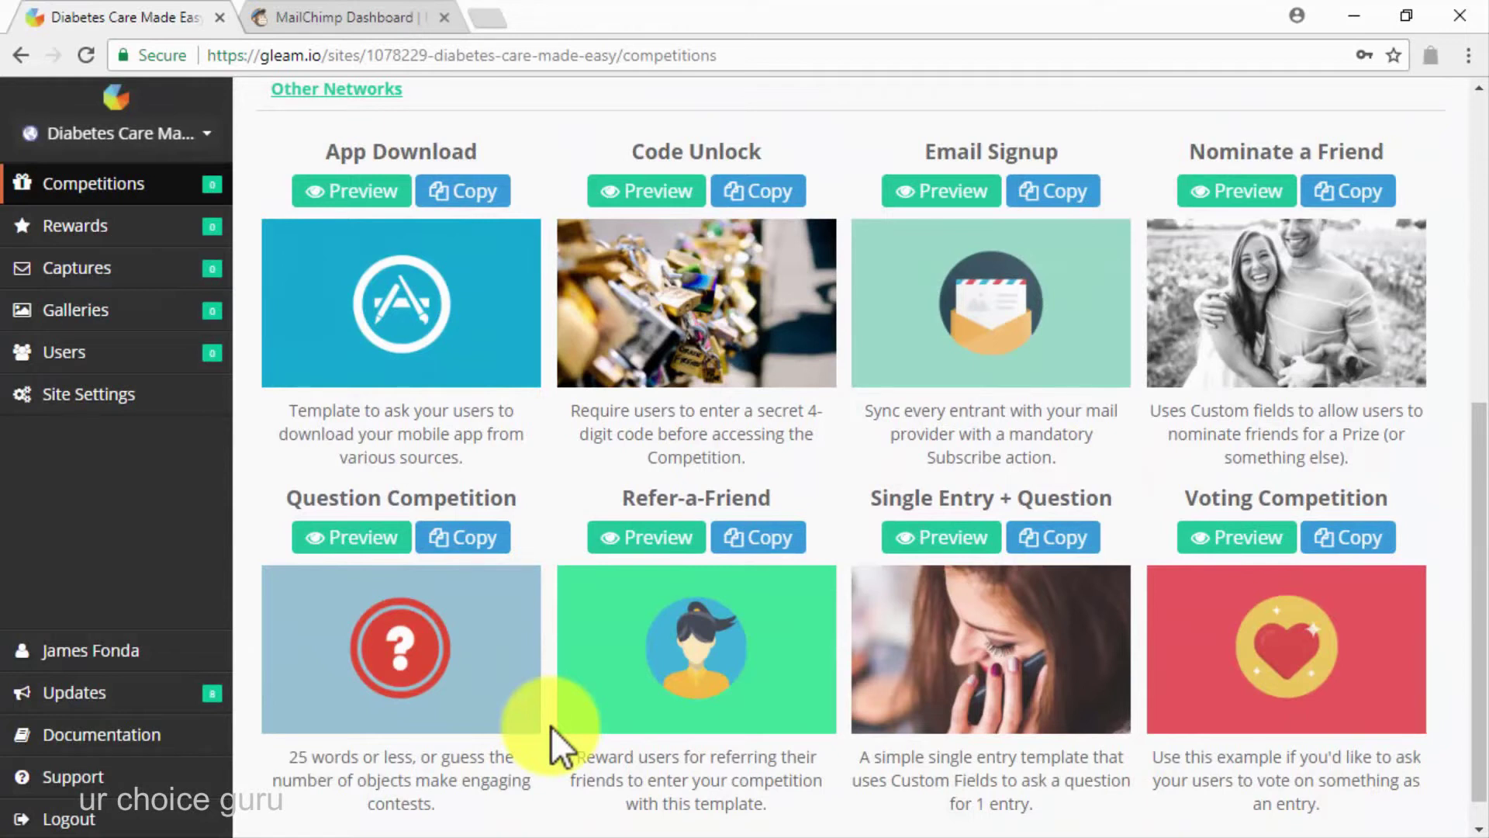
click(665, 543)
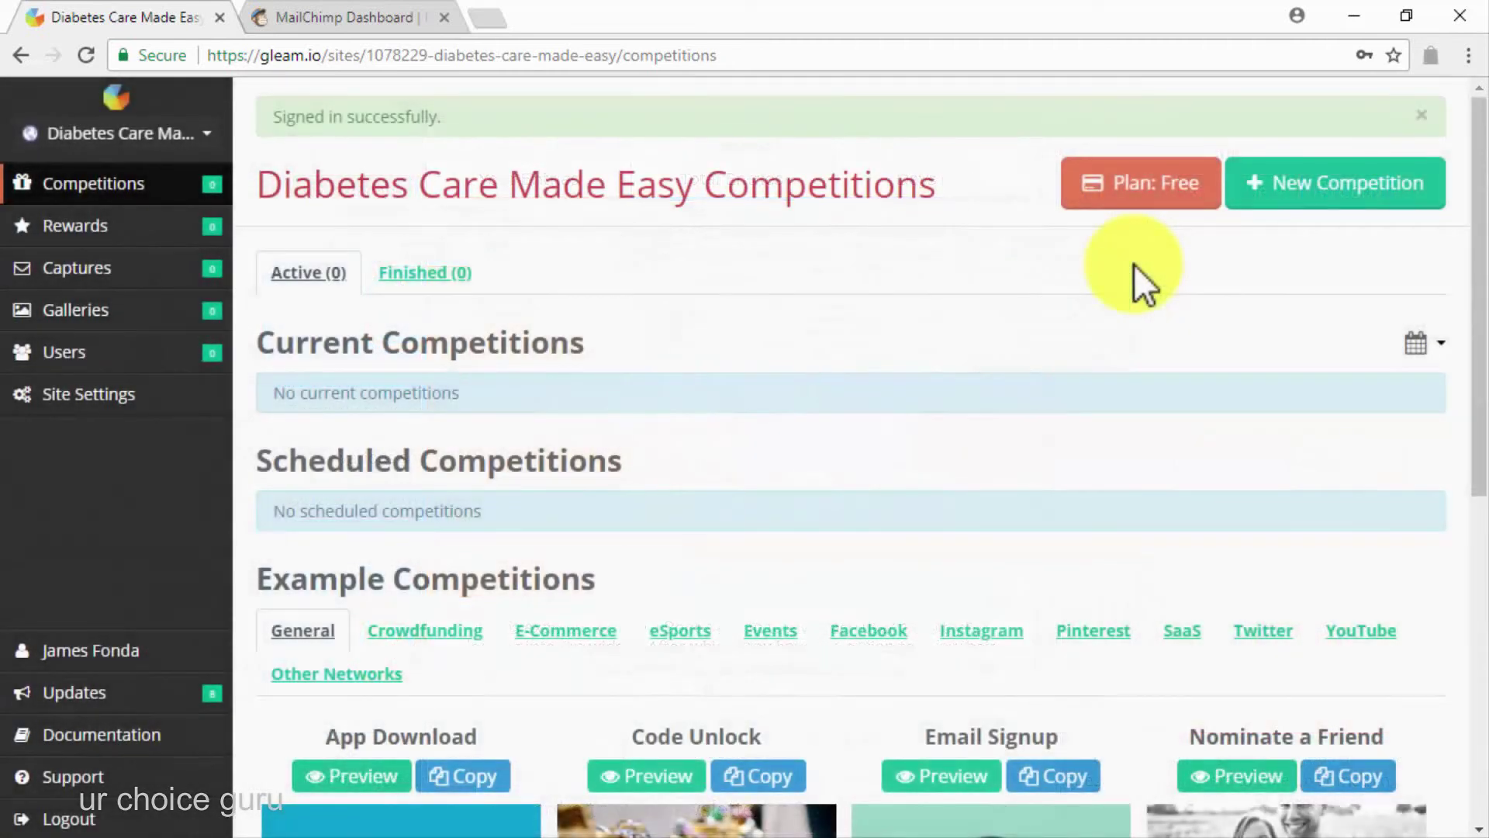
Create a competition named 'Read On To Win An EasyTouch Test Strips Tri-Pack!' linked to the Diabetes Care Made Easy Facebook page
click(1310, 183)
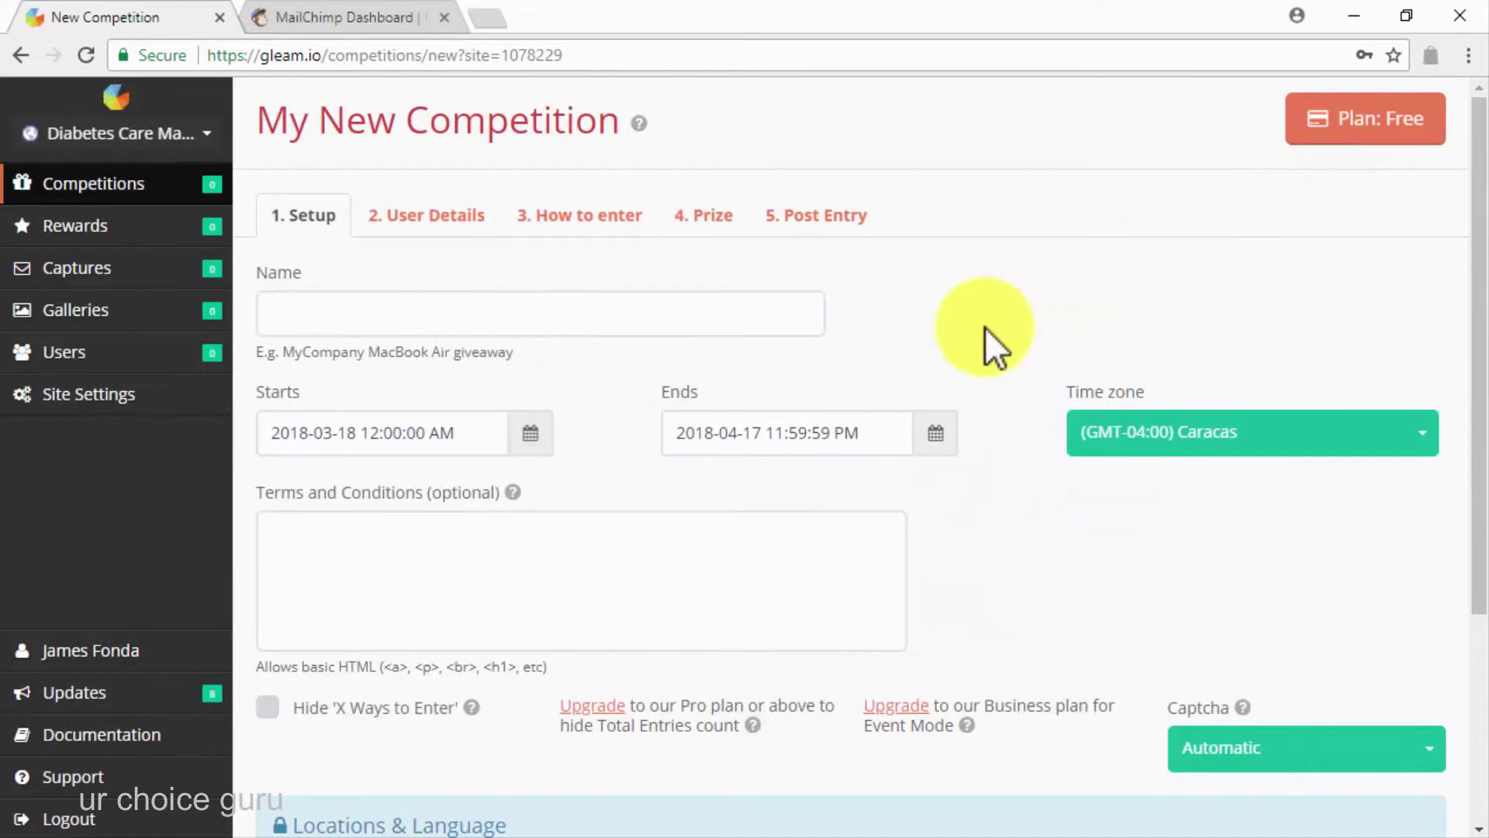
click(764, 318)
text(Read On To Win An EasyTouch Test Strips Tri-Pack!)
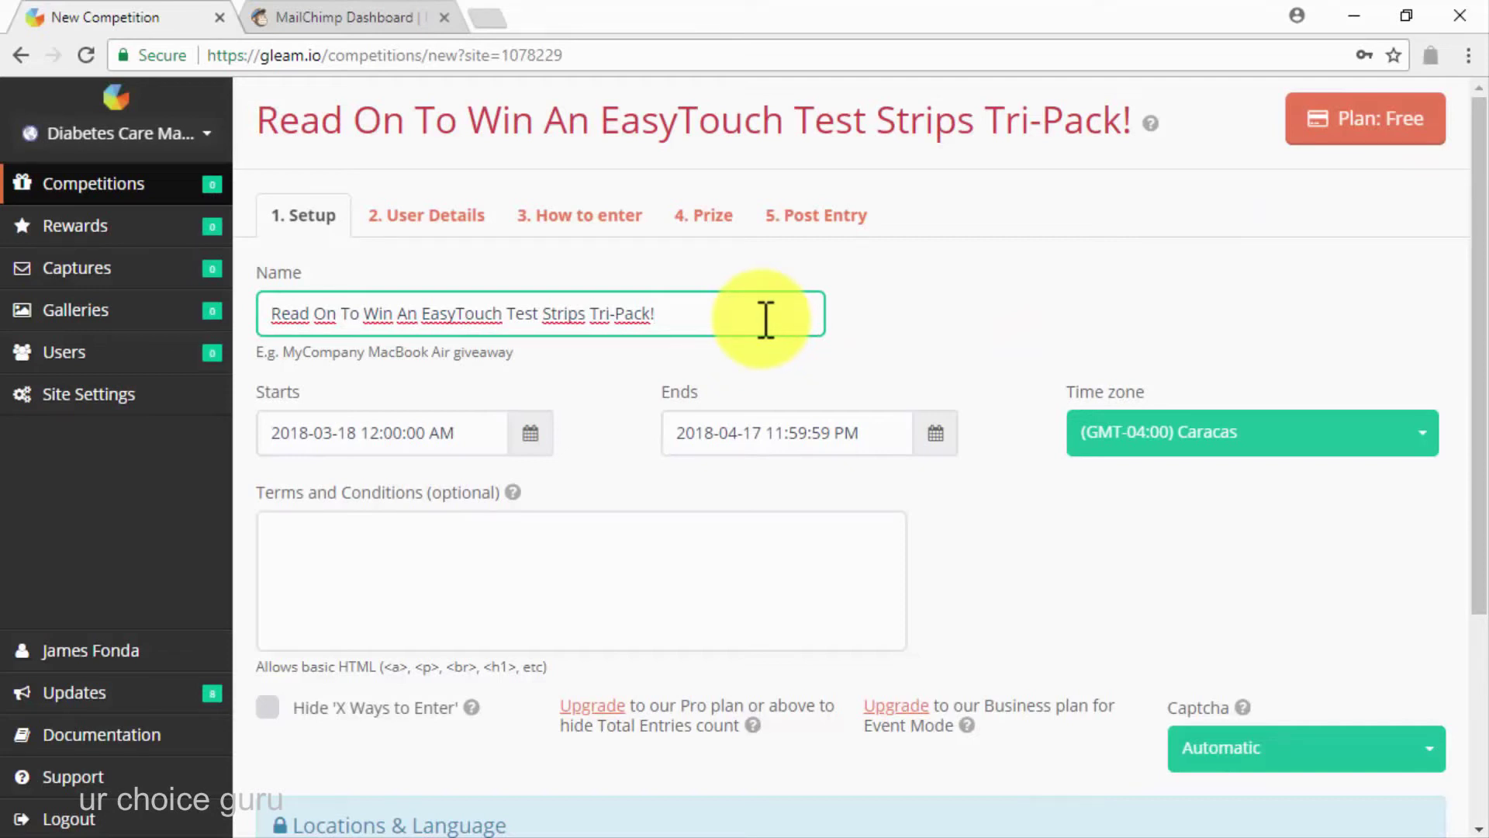
click(425, 220)
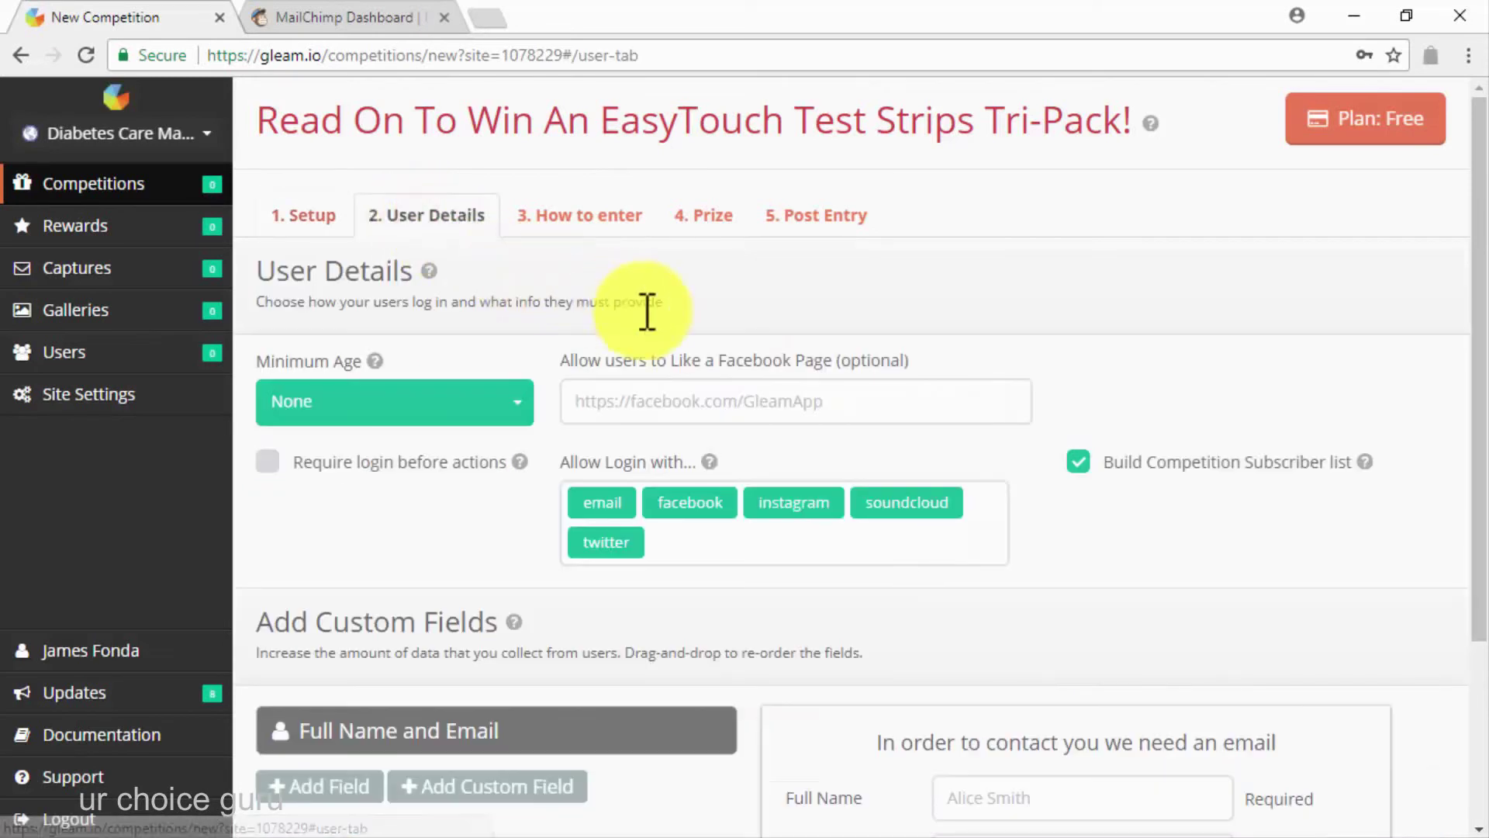
click(698, 402)
key(ctrl+v)
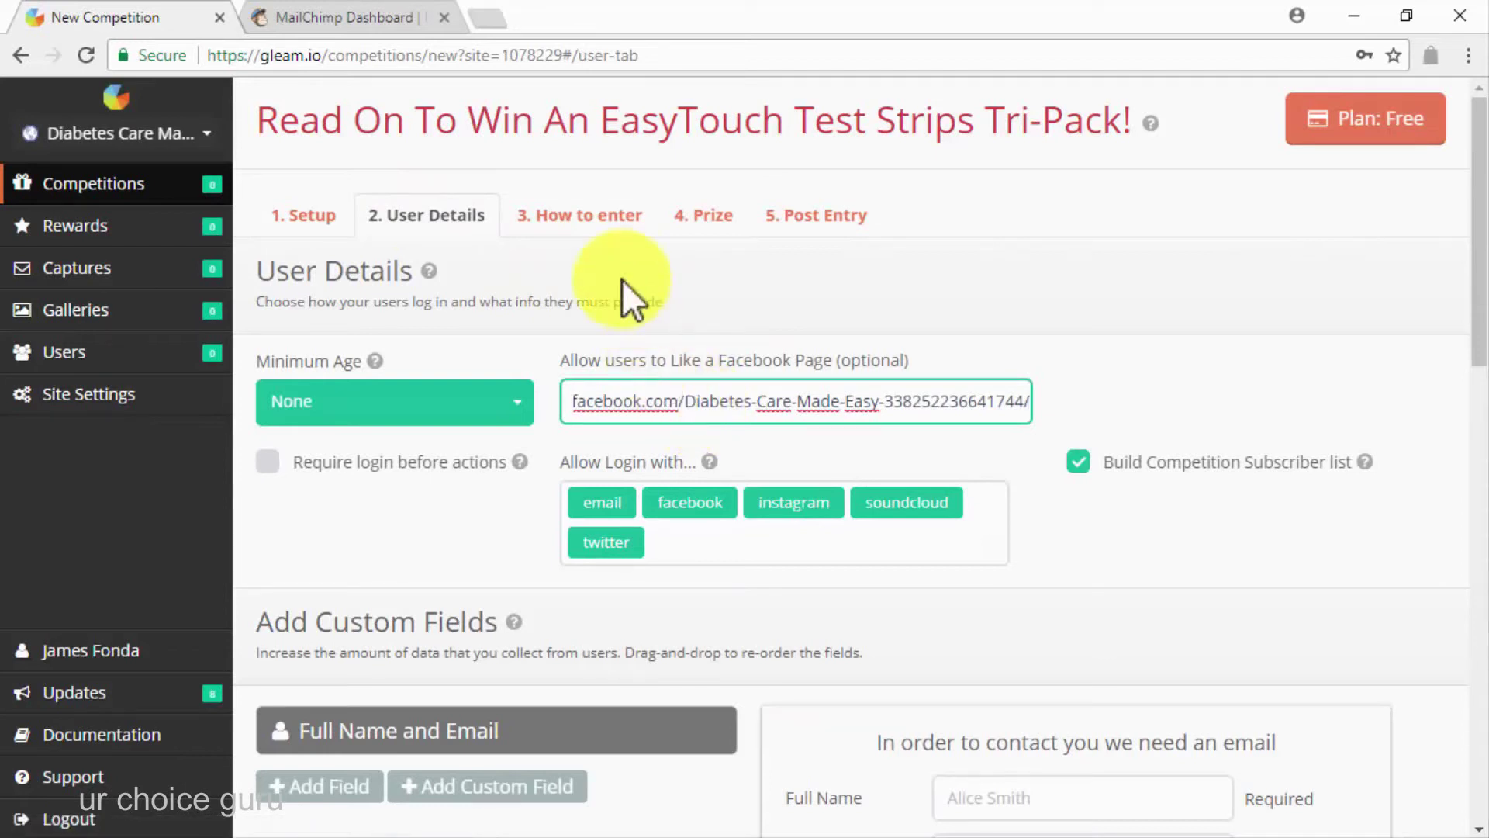
click(598, 217)
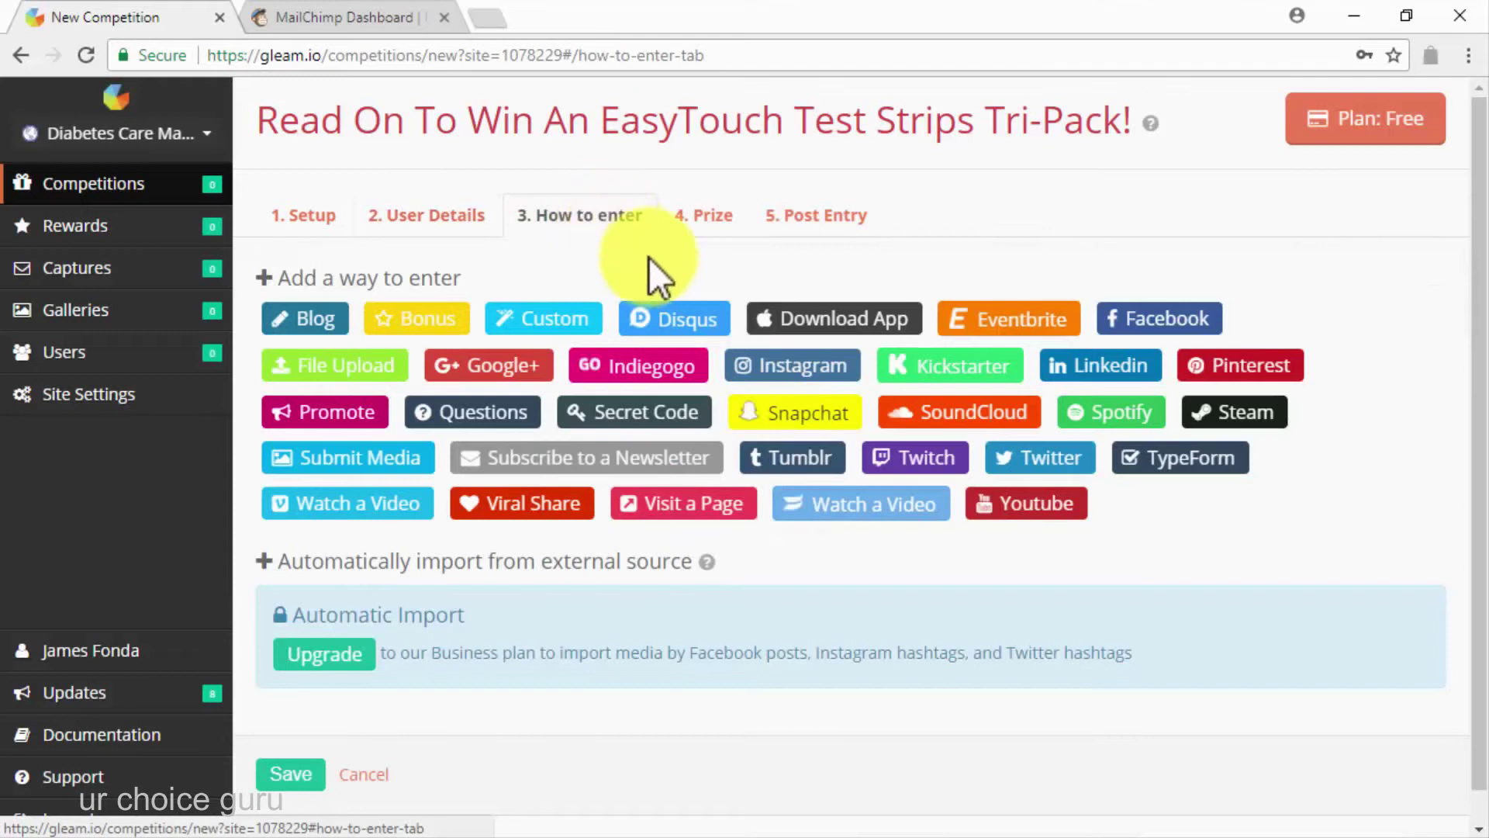
Add a mandatory, daily, auto-completing Visit a Page entry linking the diabetes type 2 treatments article
click(744, 502)
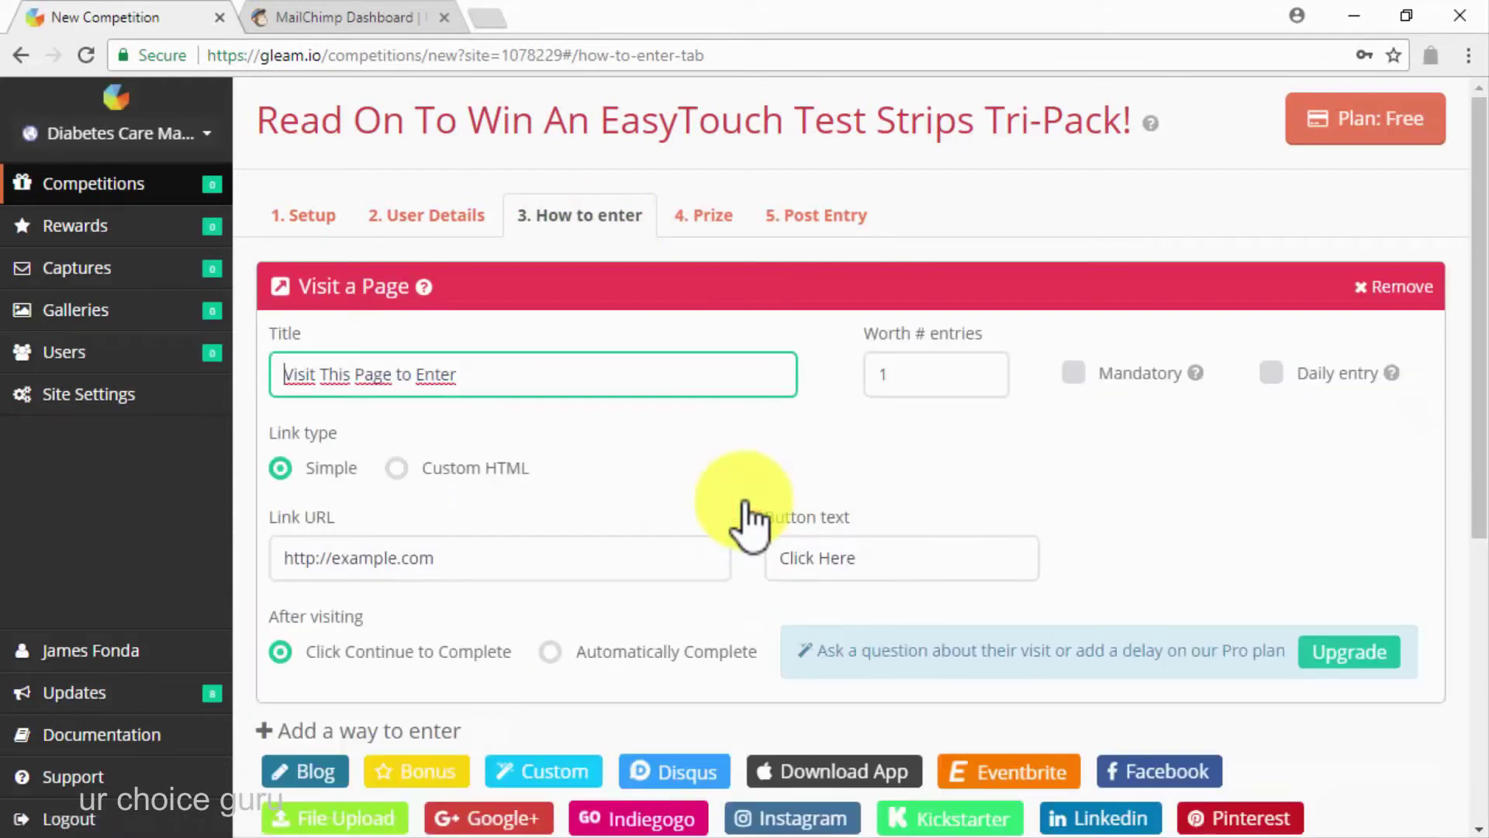
key(Right)
key(Right)
key(Right)
key(Right)
key(Right)
key(Right)
key(Right)
key(Right)
key(Right)
key(Right)
key(Right)
key(Right)
key(Right)
key(Right)
key(Right)
key(Right)
key(Right)
key(Right)
key(Right)
key(Right)
key(Right)
key(Right)
key(Right)
key(Right)
key(BackSpace)
key(BackSpace)
key(BackSpace)
key(BackSpace)
key(BackSpace)
key(BackSpace)
key(BackSpace)
key(BackSpace)
key(BackSpace)
key(BackSpace)
key(BackSpace)
key(BackSpace)
key(BackSpace)
key(BackSpace)
key(BackSpace)
key(BackSpace)
key(BackSpace)
key(BackSpace)
key(BackSpace)
key(BackSpace)
key(Down)
key(Return)
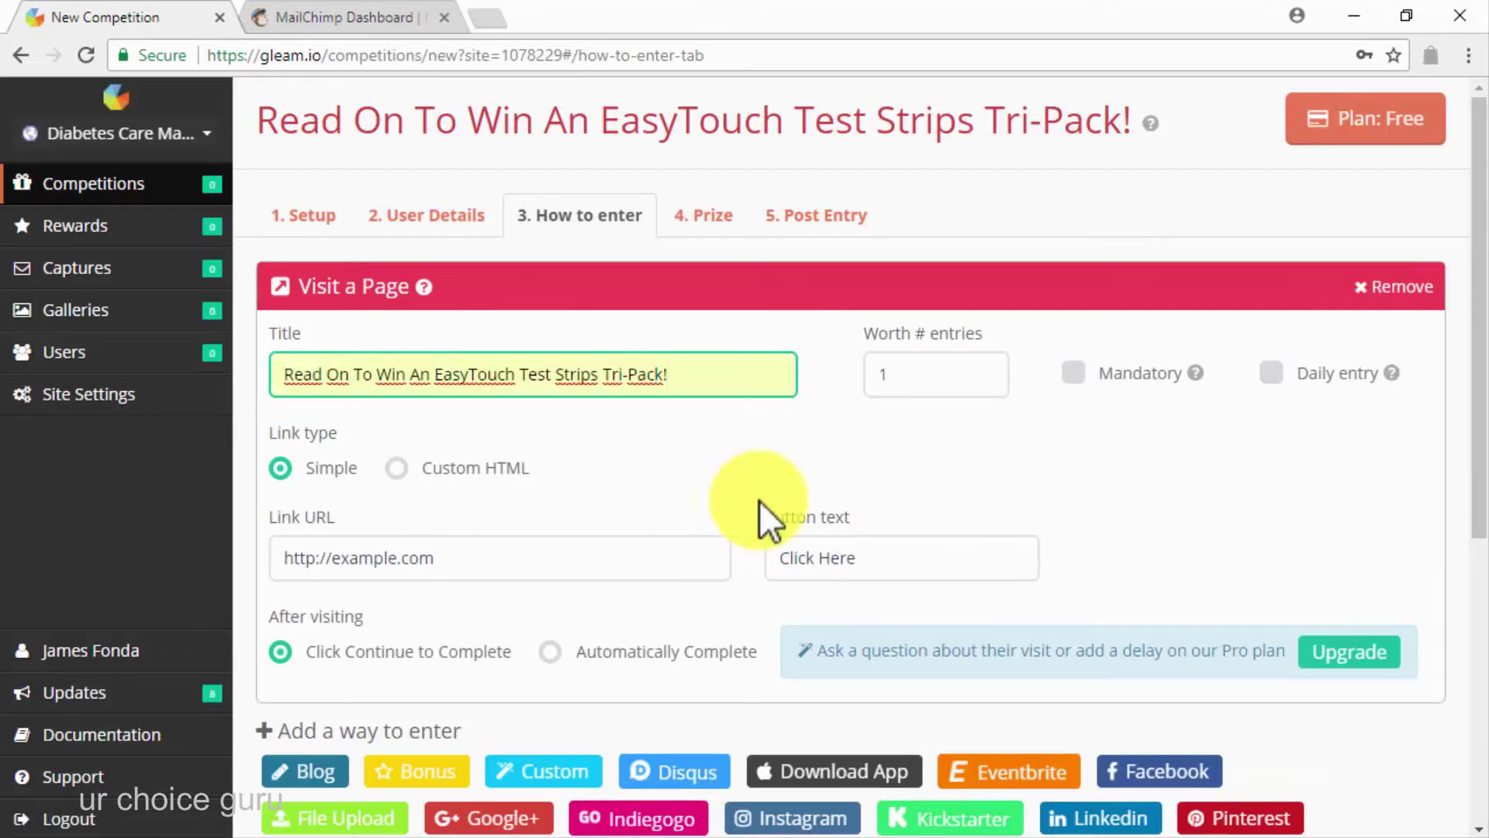
click(1094, 378)
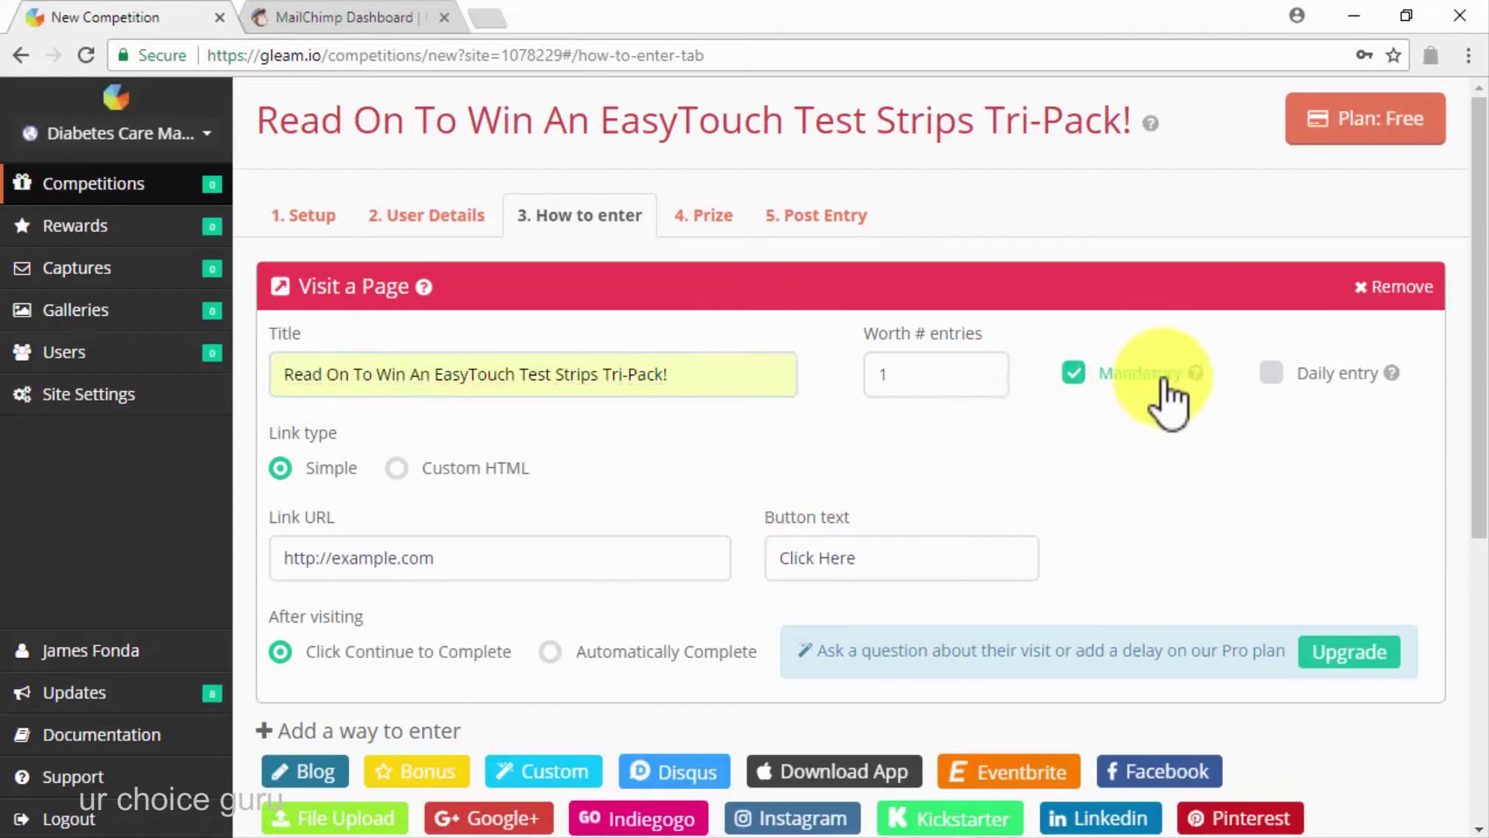
click(1272, 378)
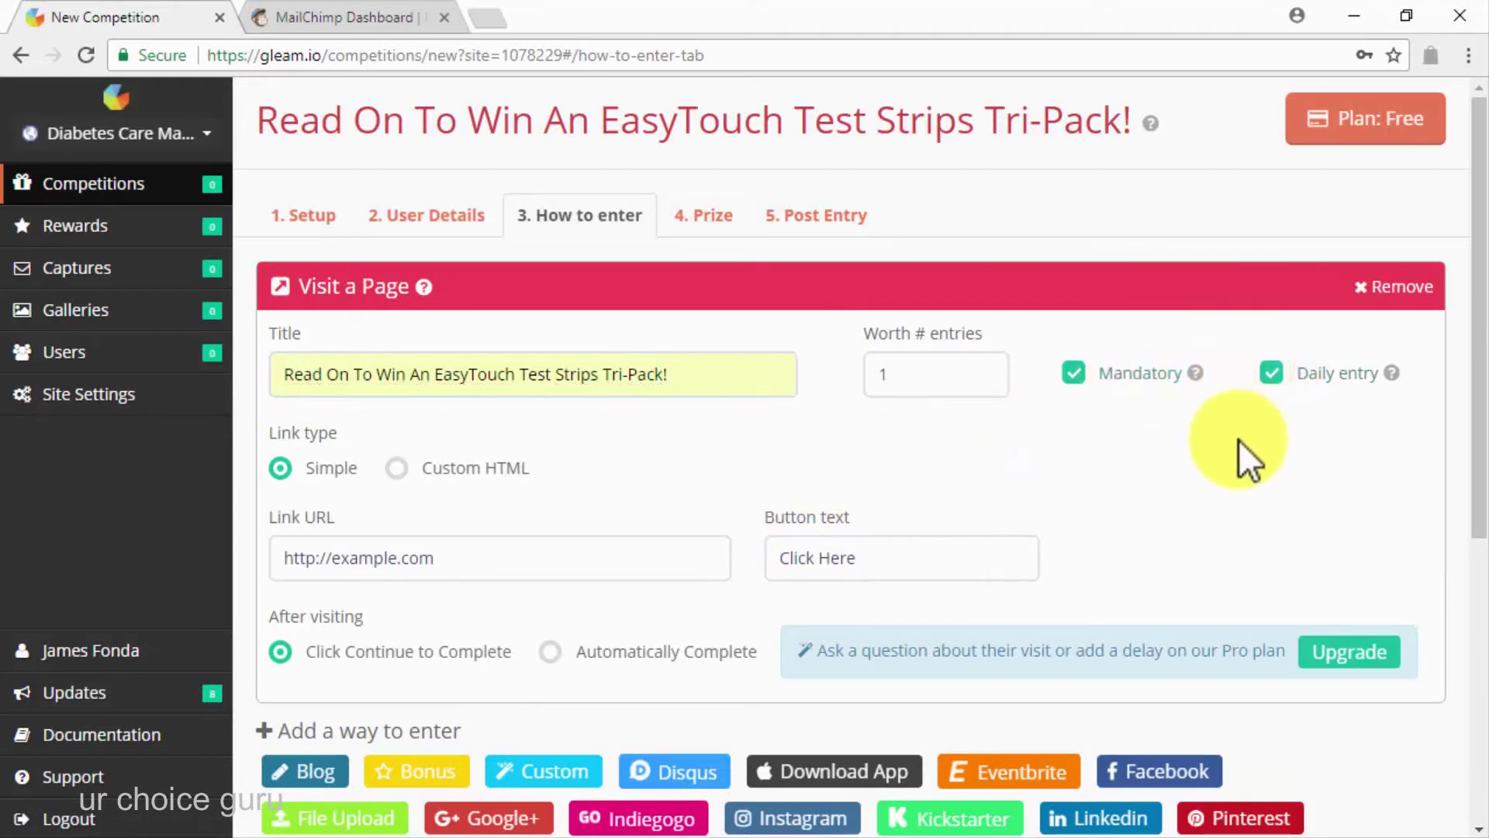
click(594, 560)
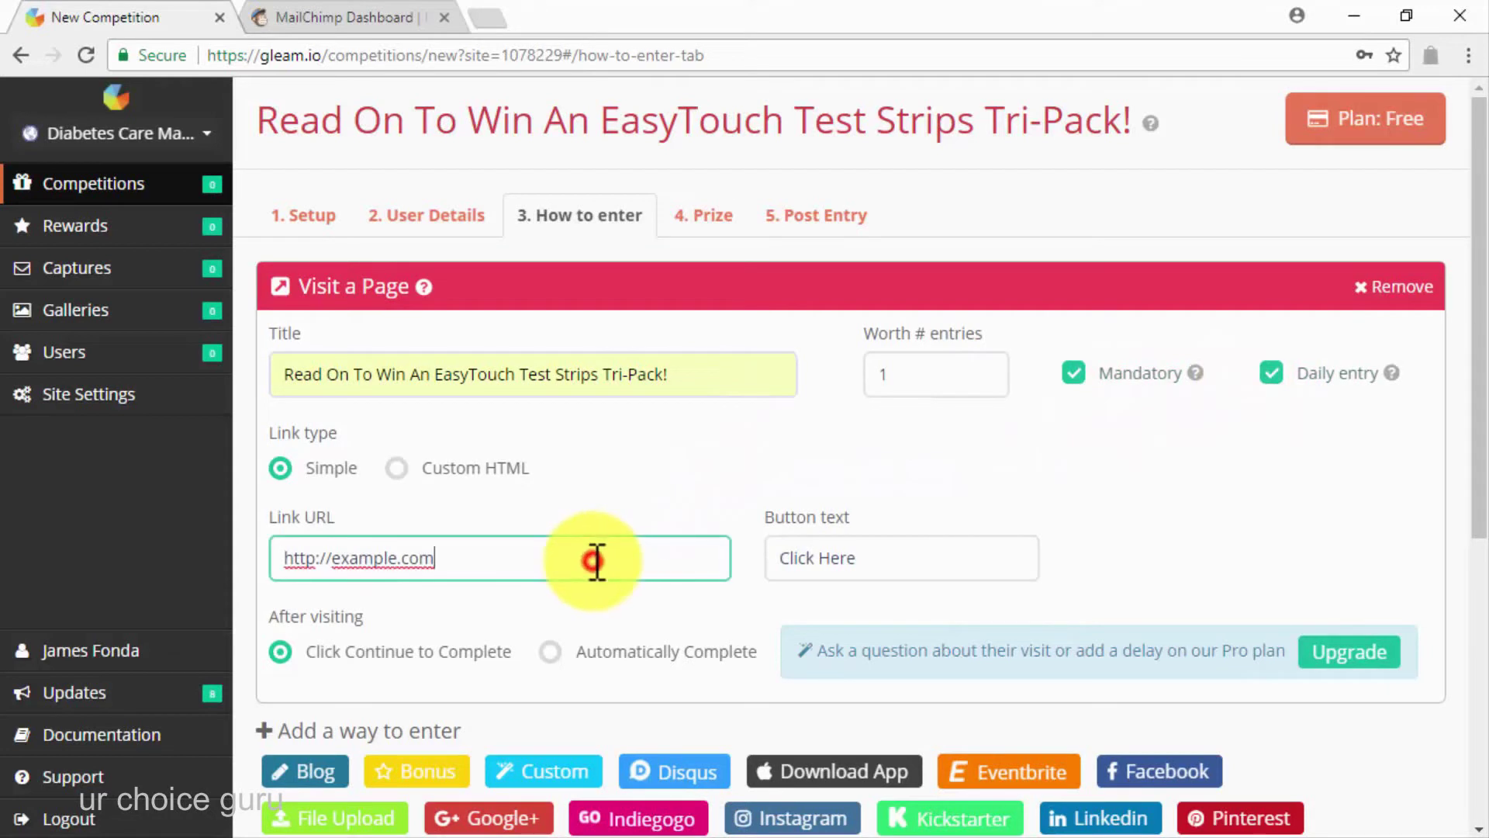
triple_click(594, 560)
key(ctrl+v)
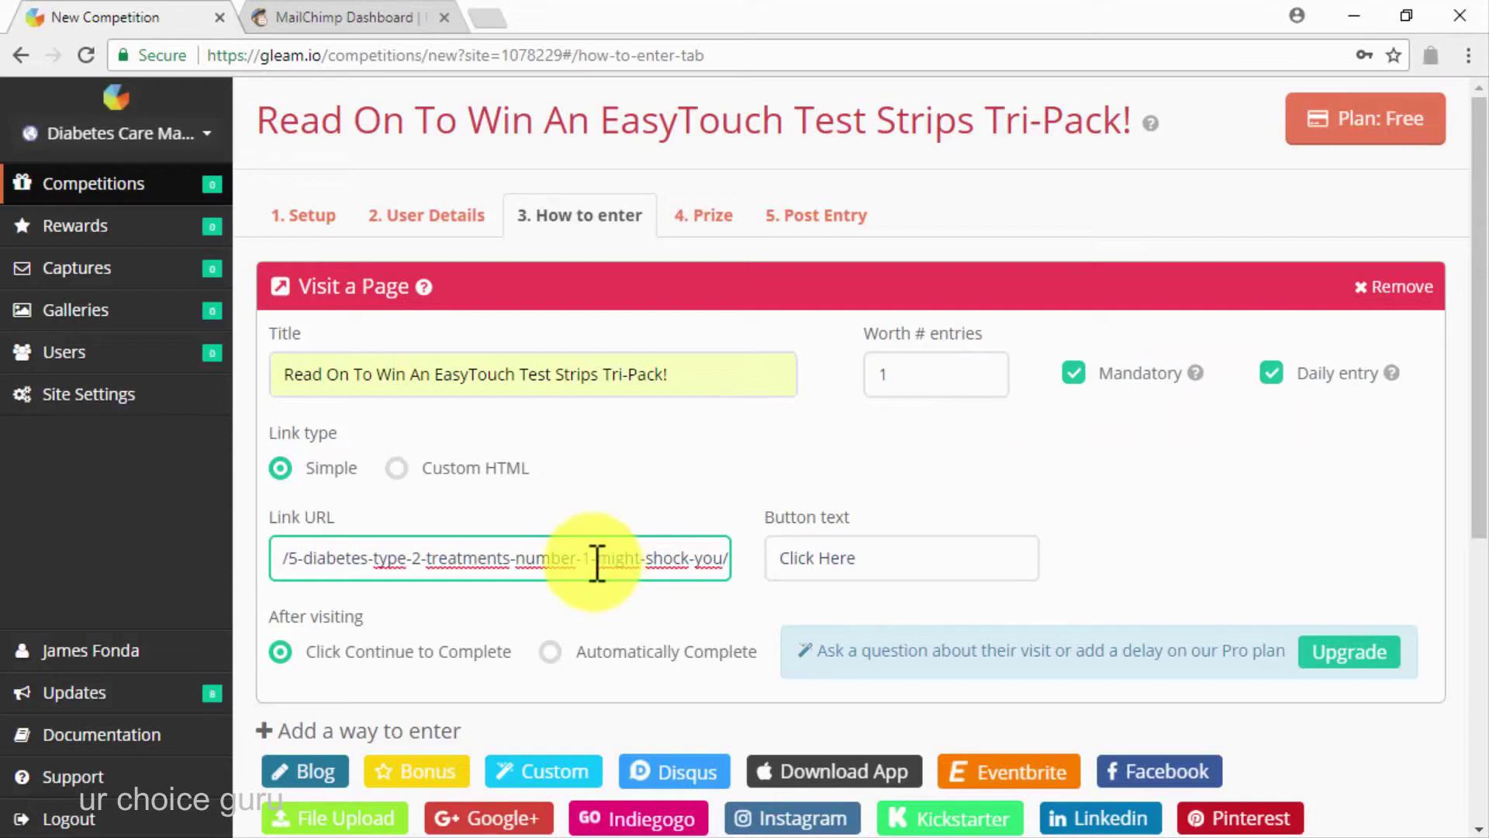
click(550, 652)
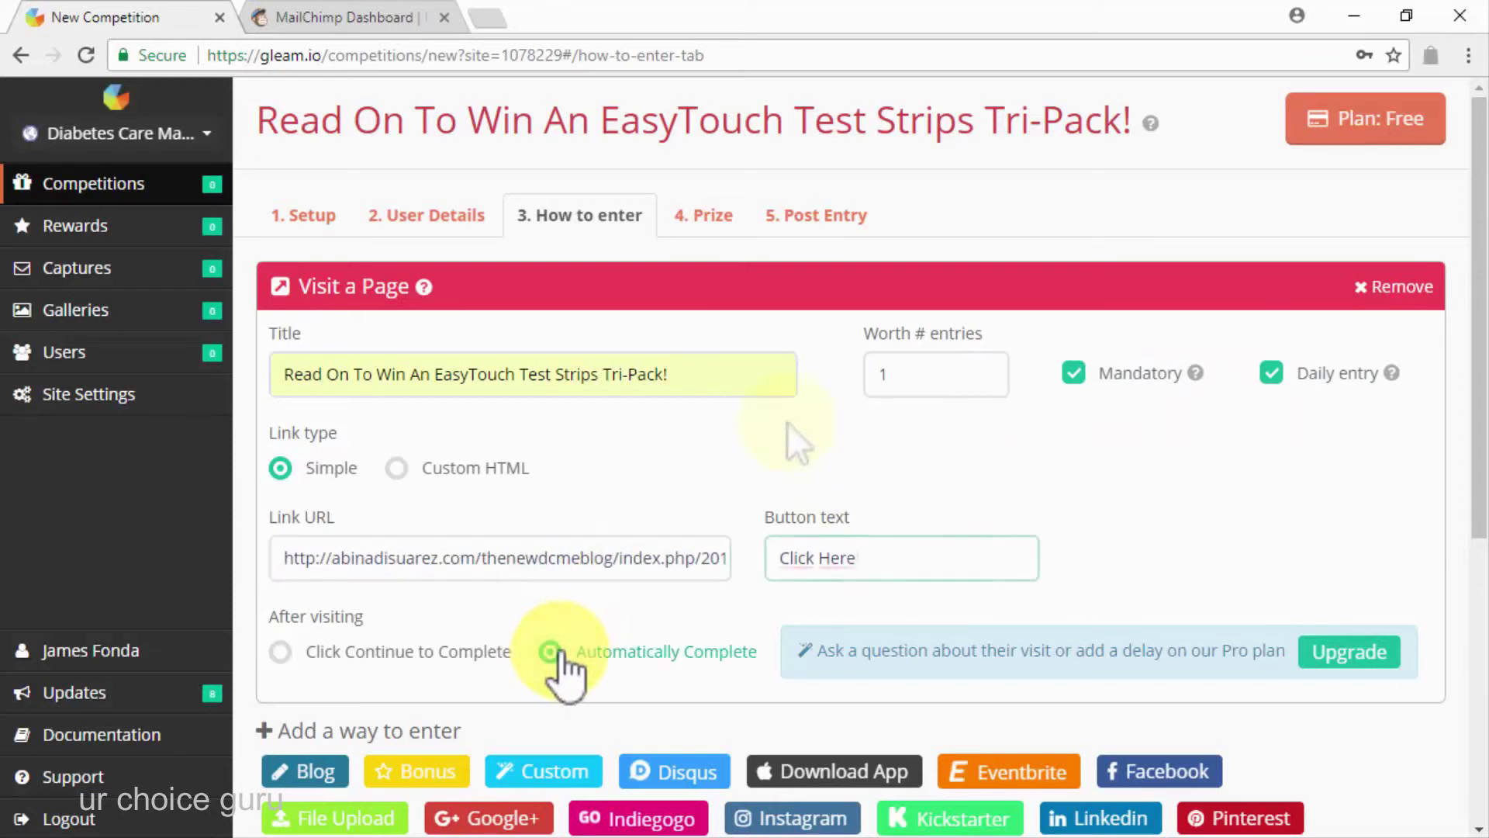
Set the prize to 'EasyTouch Test Strips Tri-Pack!' with 5 winners and save the competition
click(701, 215)
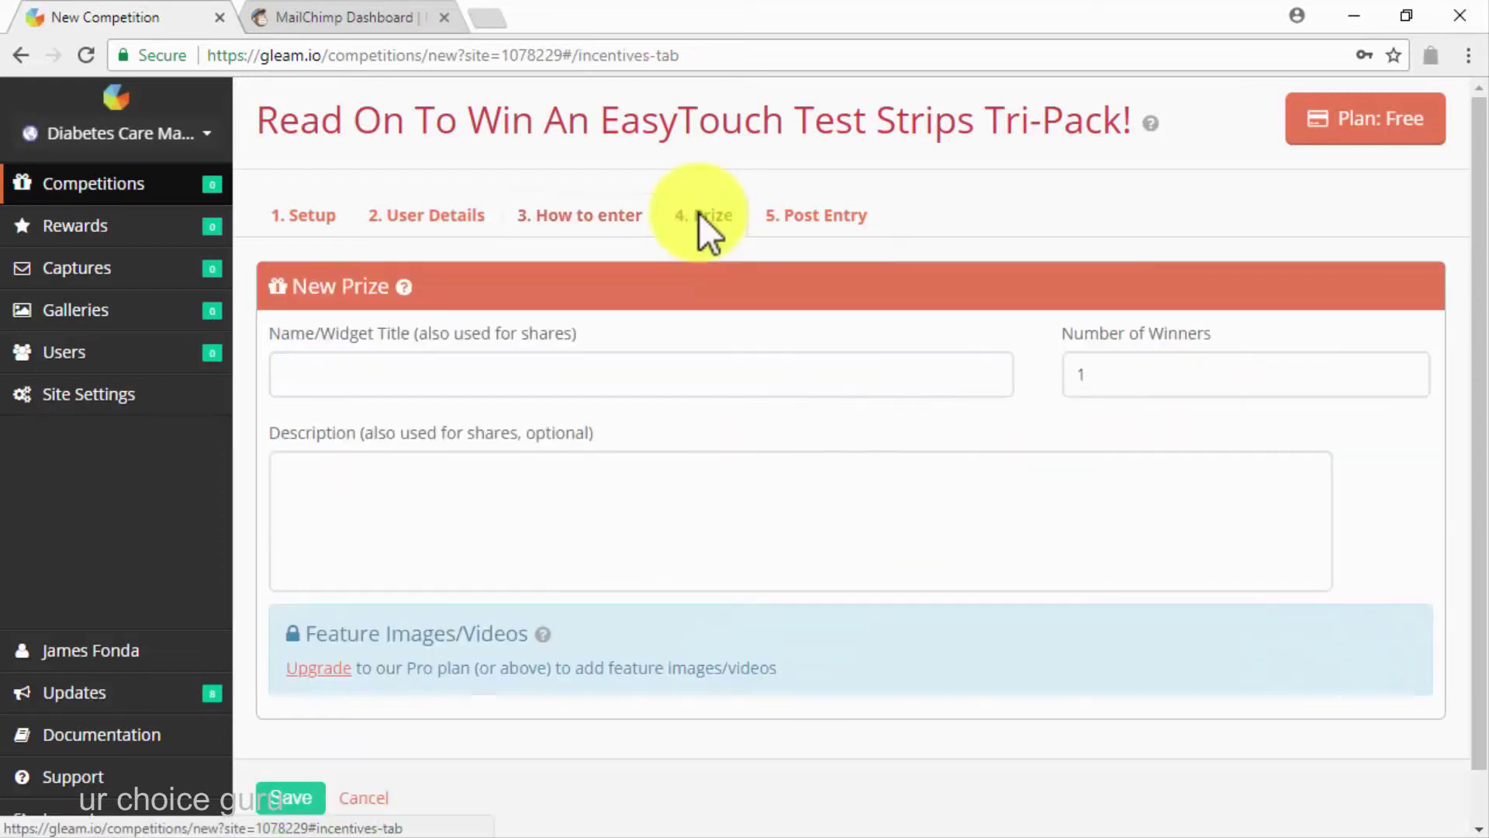
click(538, 379)
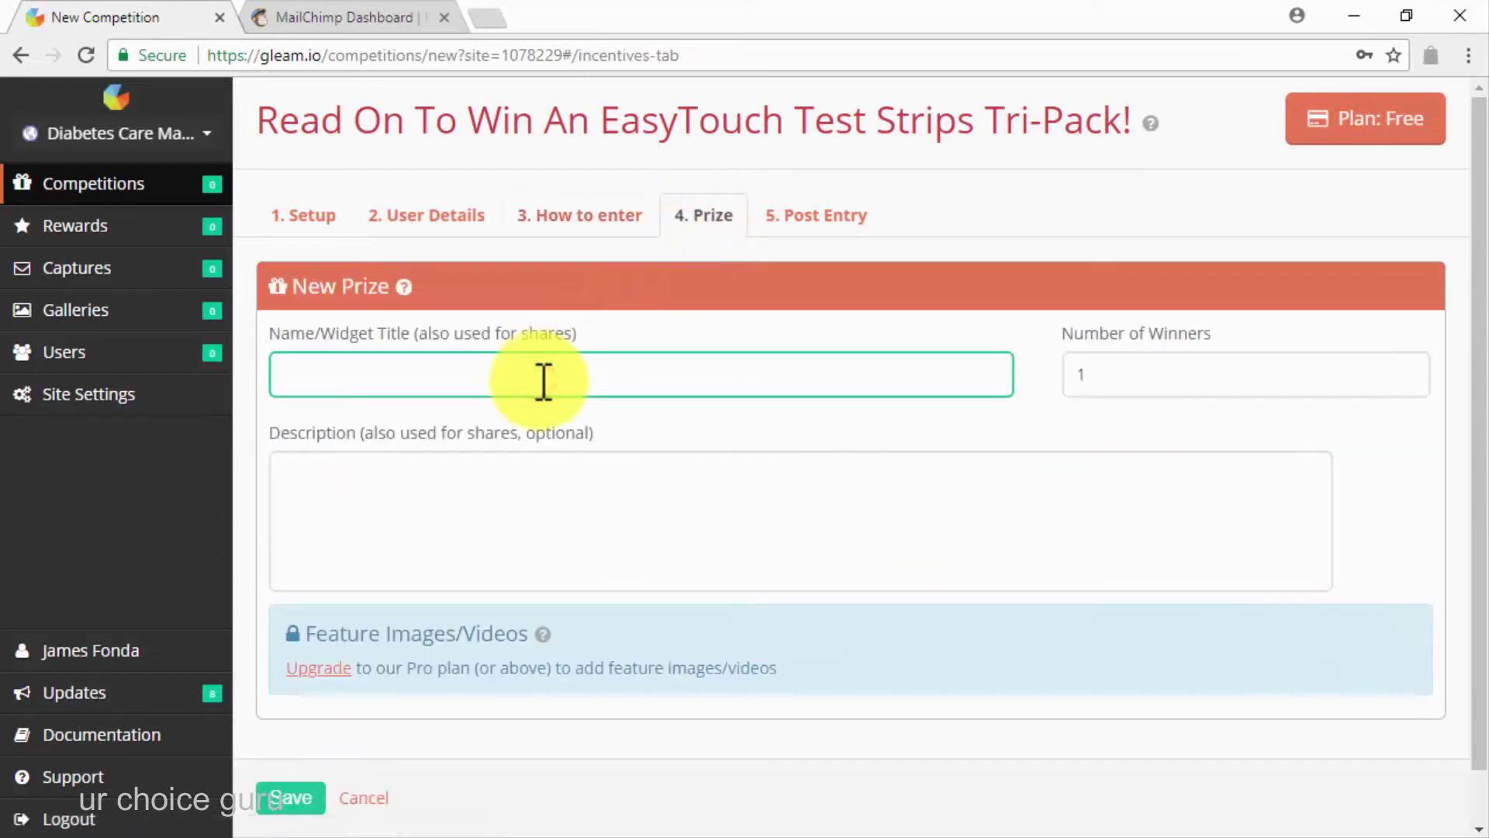
text(EasyTouch Test Strips Tri-Pack!)
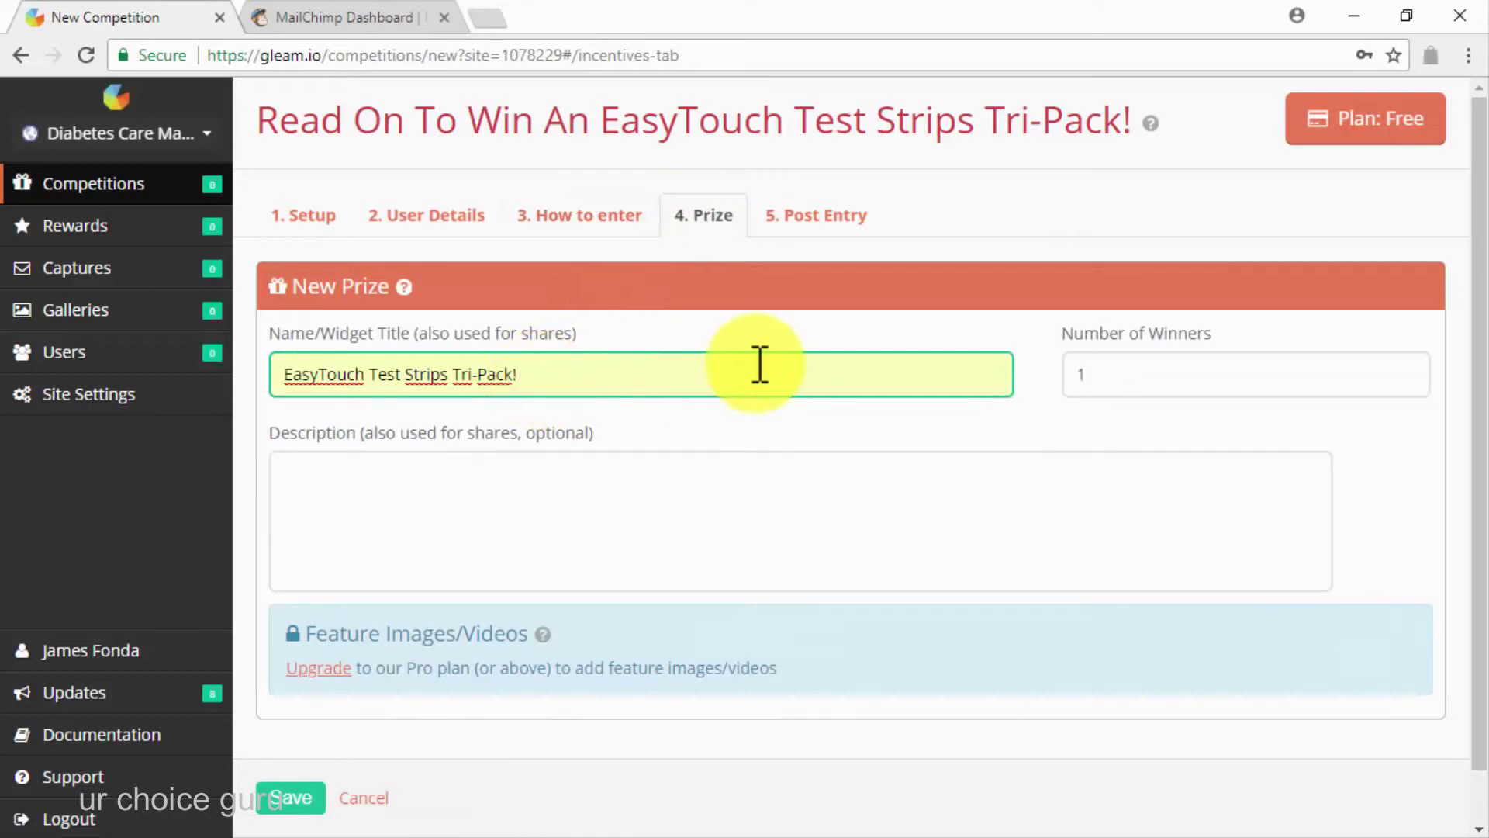
click(1137, 366)
key(BackSpace)
text(5)
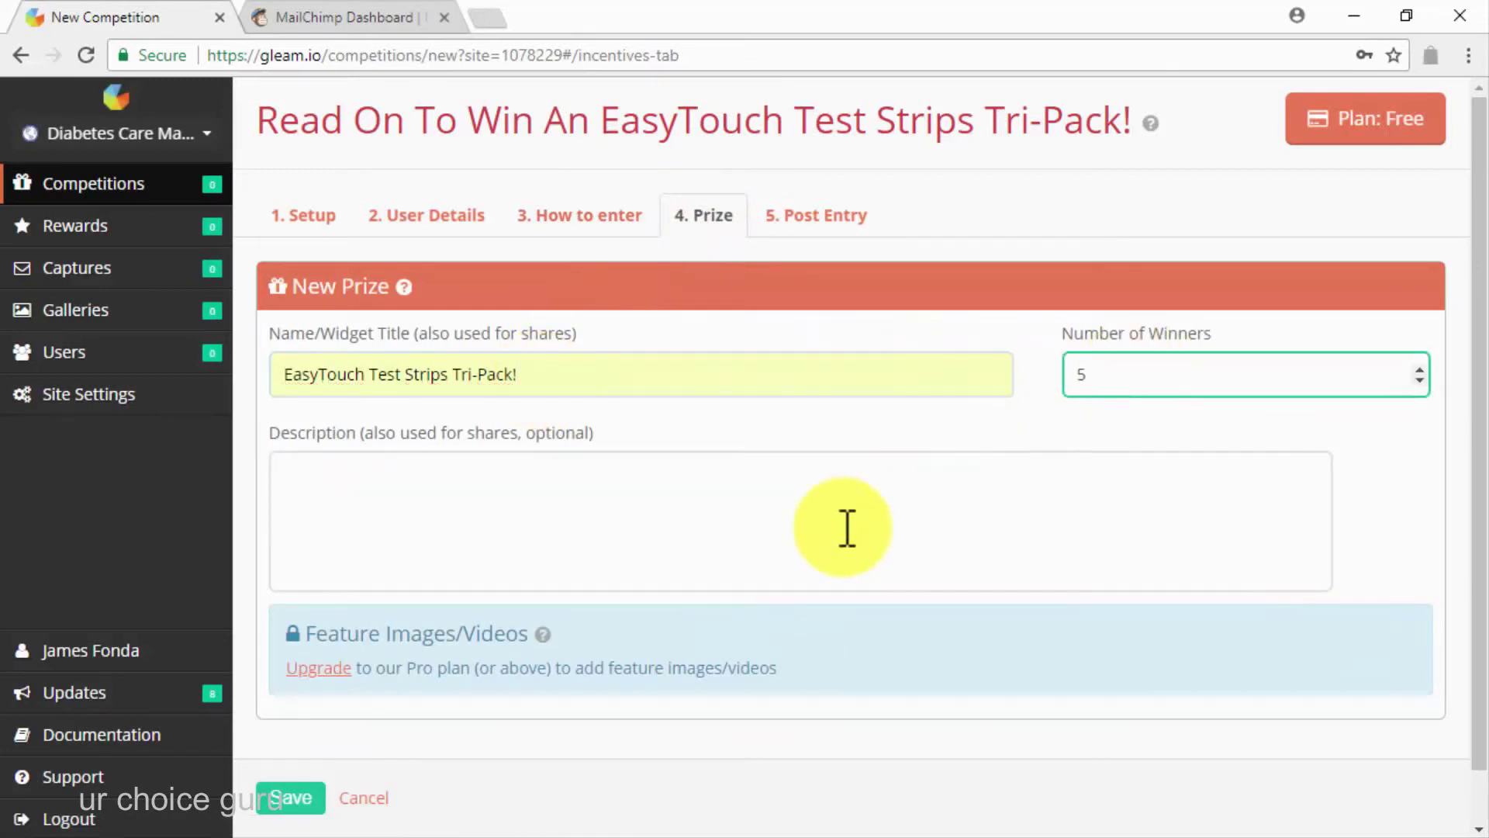
scroll(846, 528, down, 1)
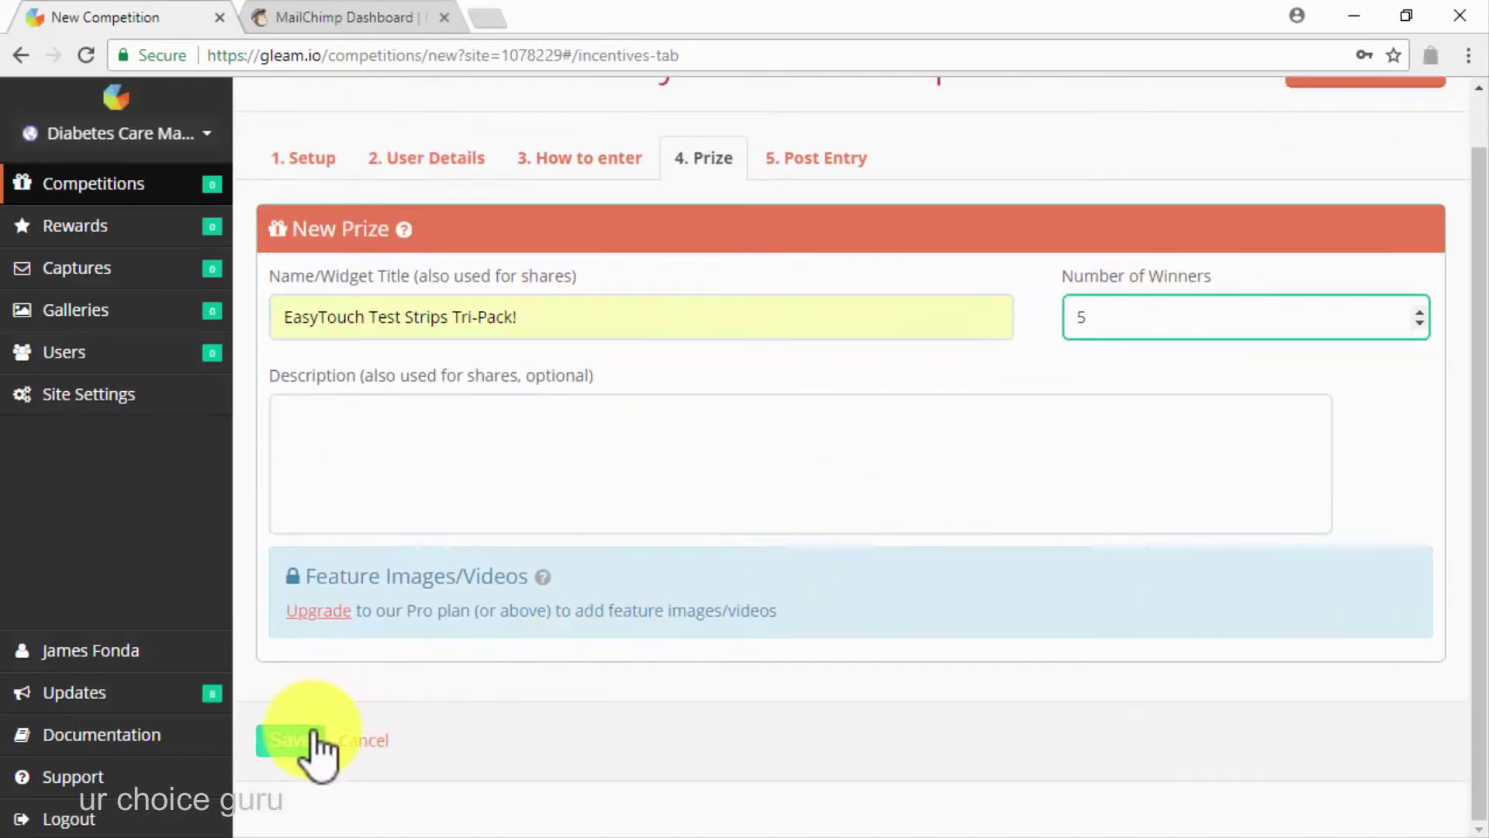
click(304, 741)
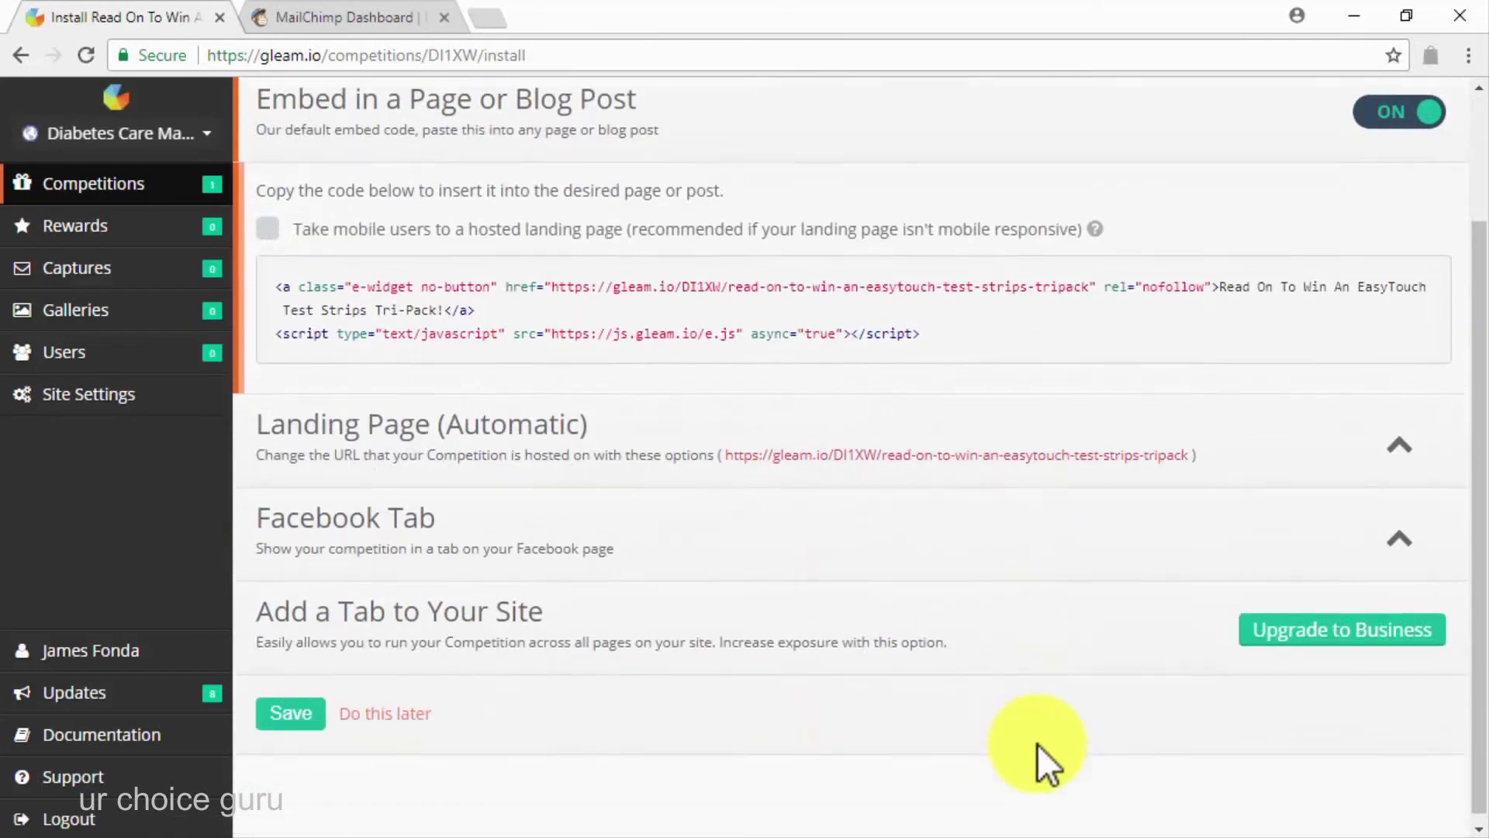
Open the competition landing page in a new tab, select its URL, then return to MailChimp
click(1393, 462)
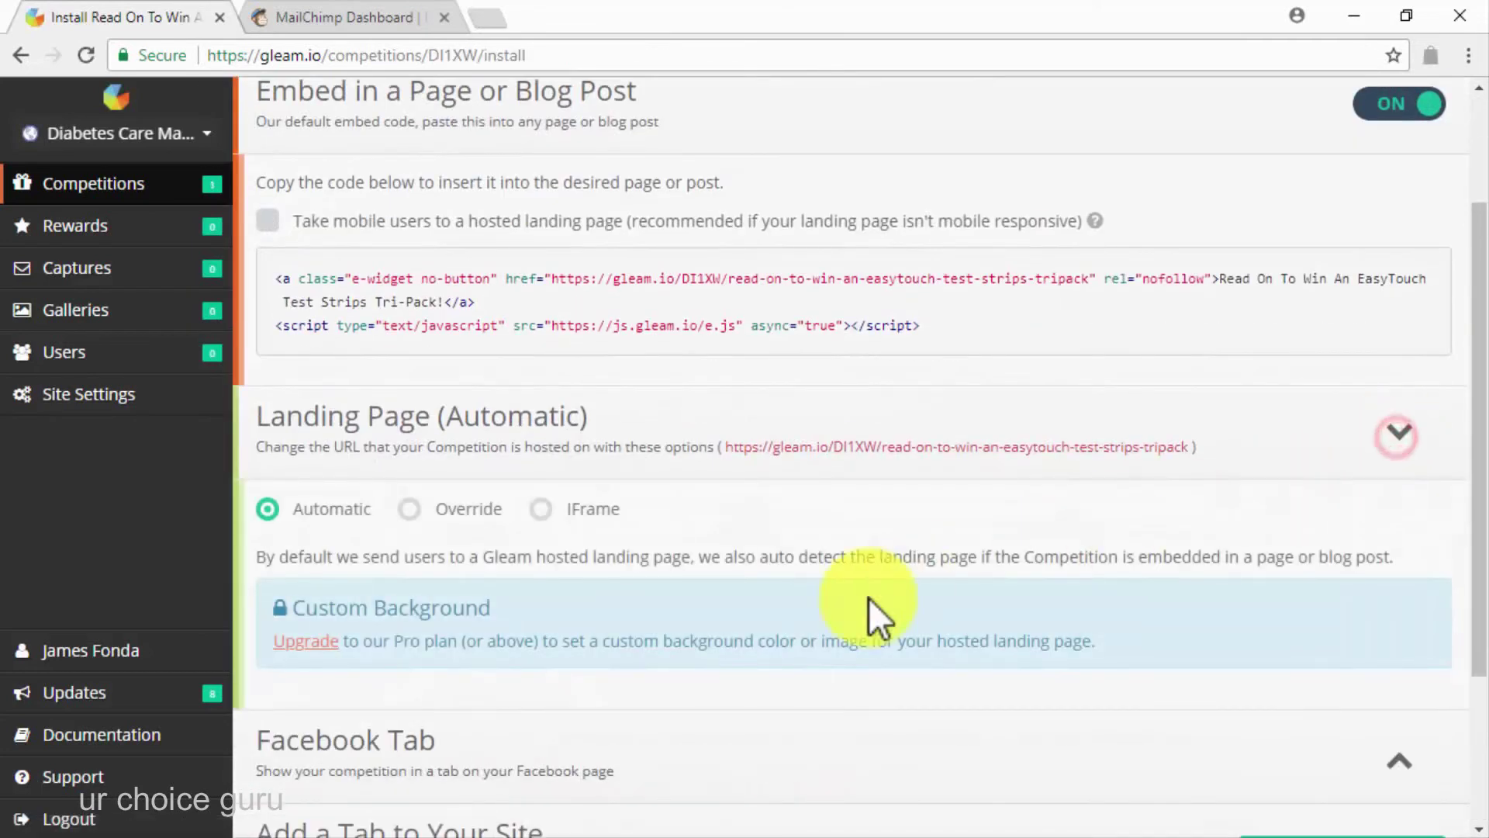
click(921, 453)
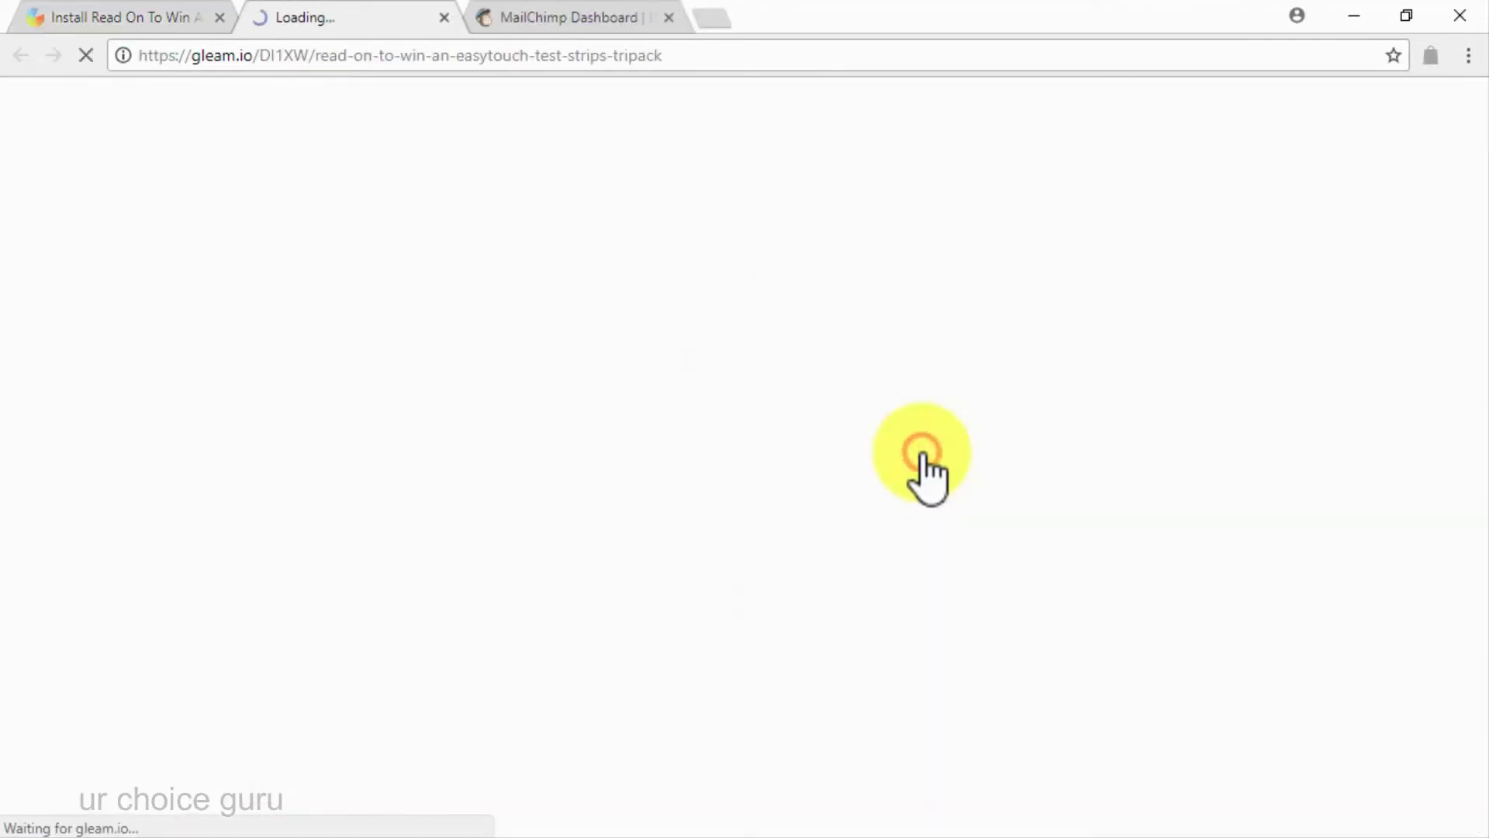
click(698, 66)
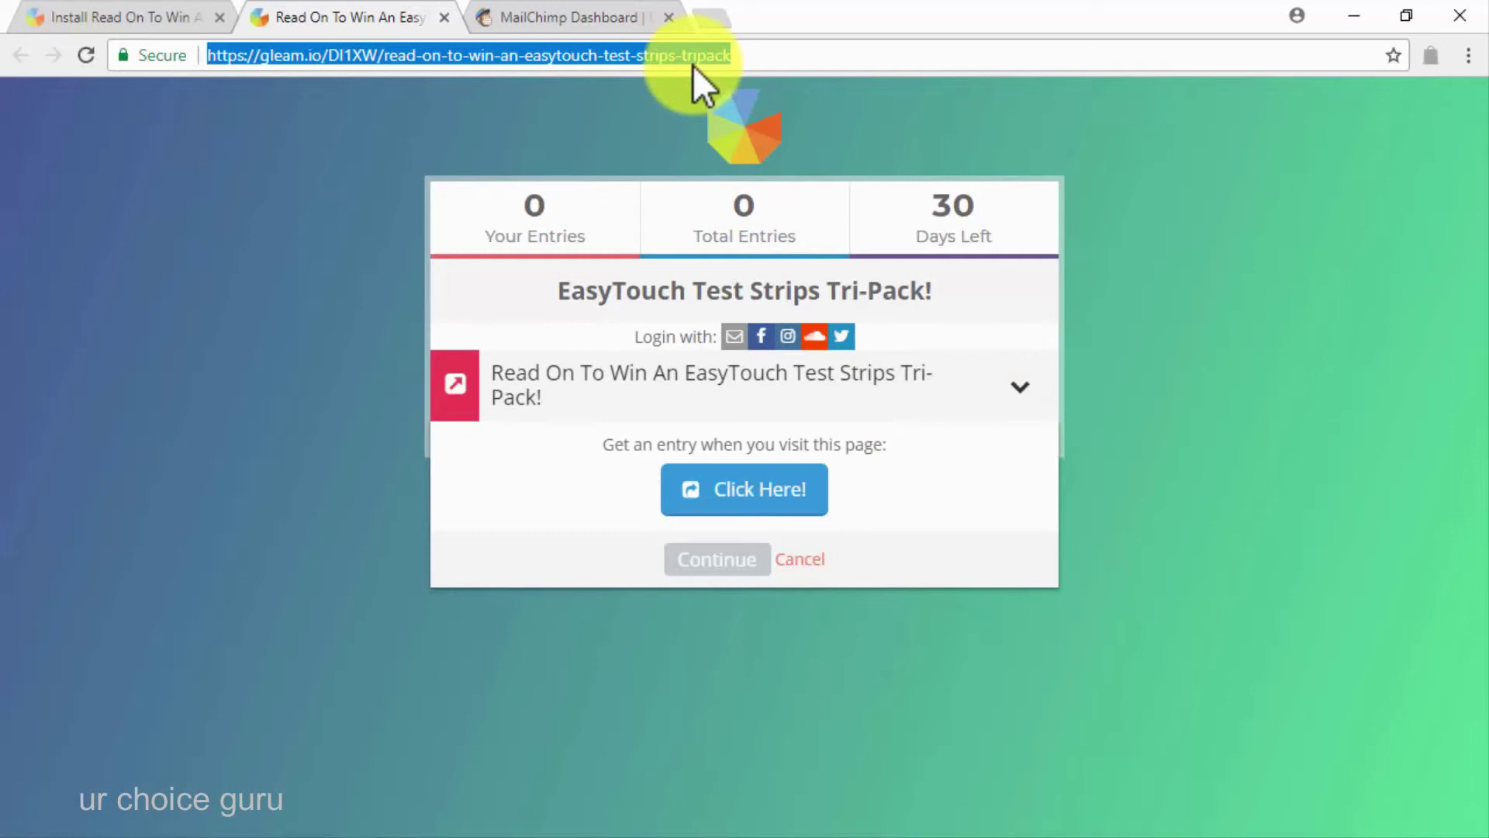
click(567, 16)
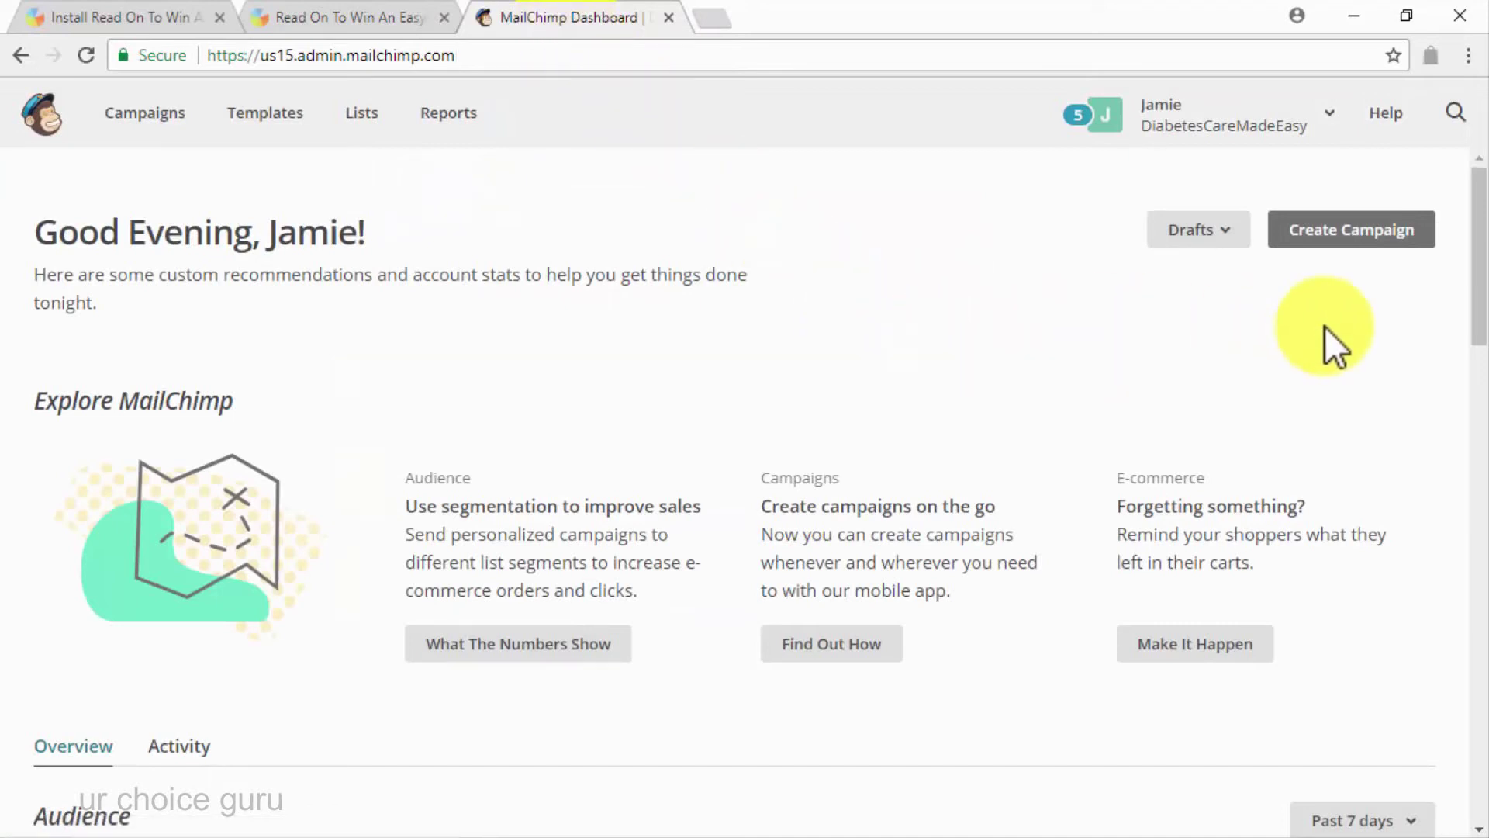
Create a new email campaign named 'Viral Email Contest'
click(1315, 225)
scroll(955, 462, down, 1)
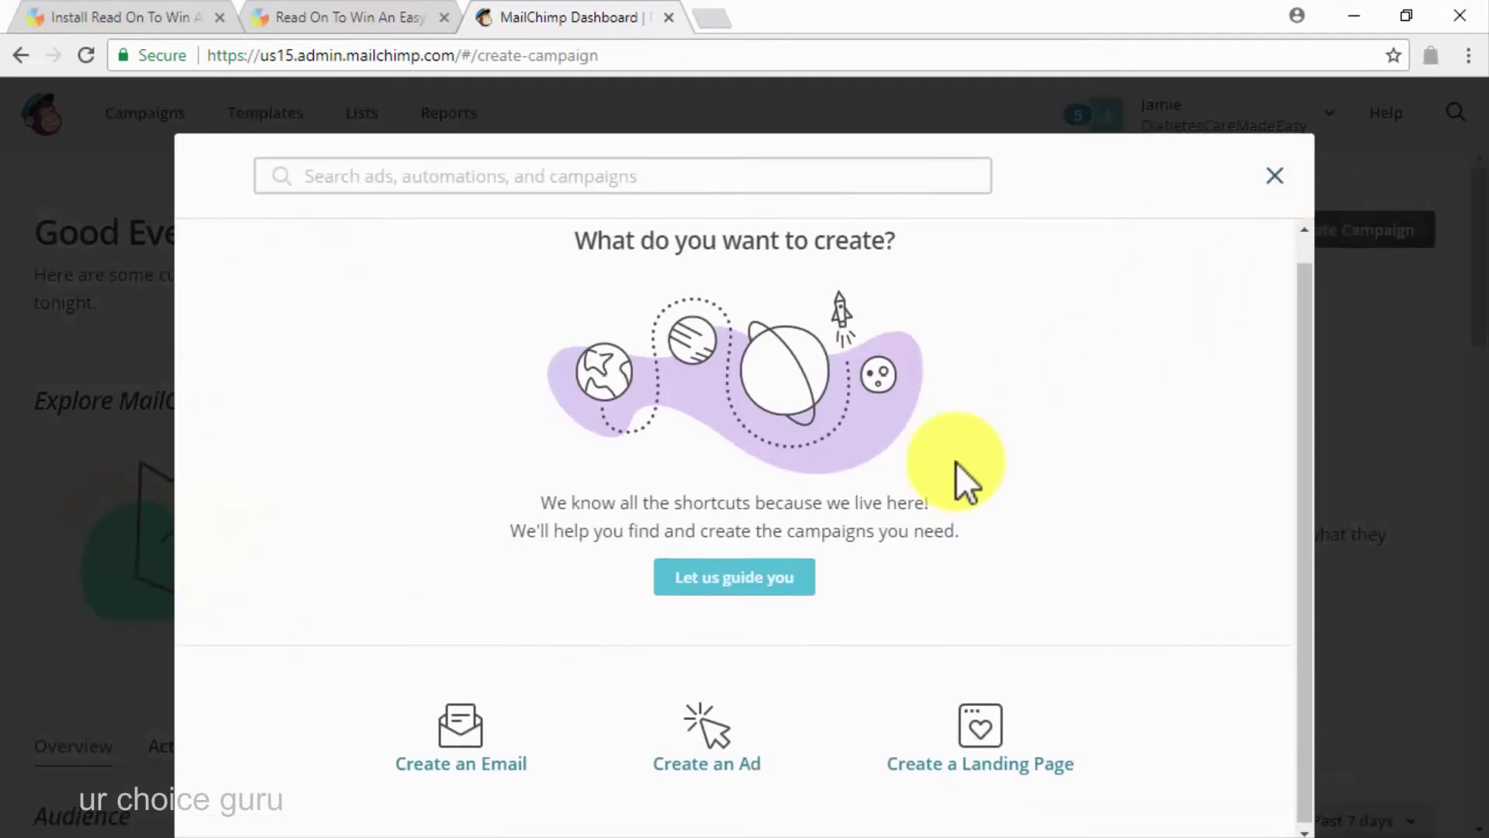
click(472, 741)
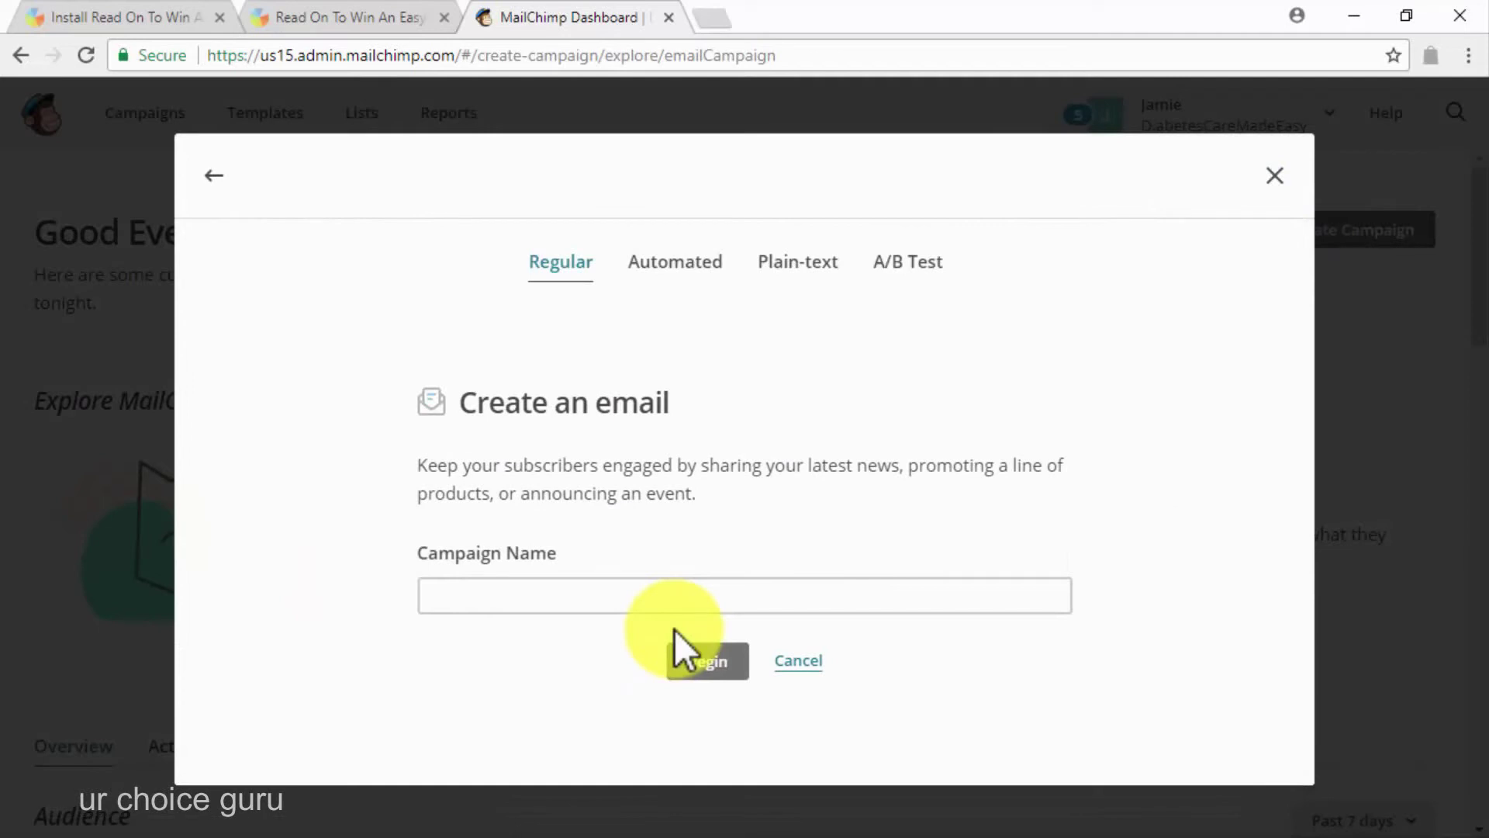
text(Viral Email Contest)
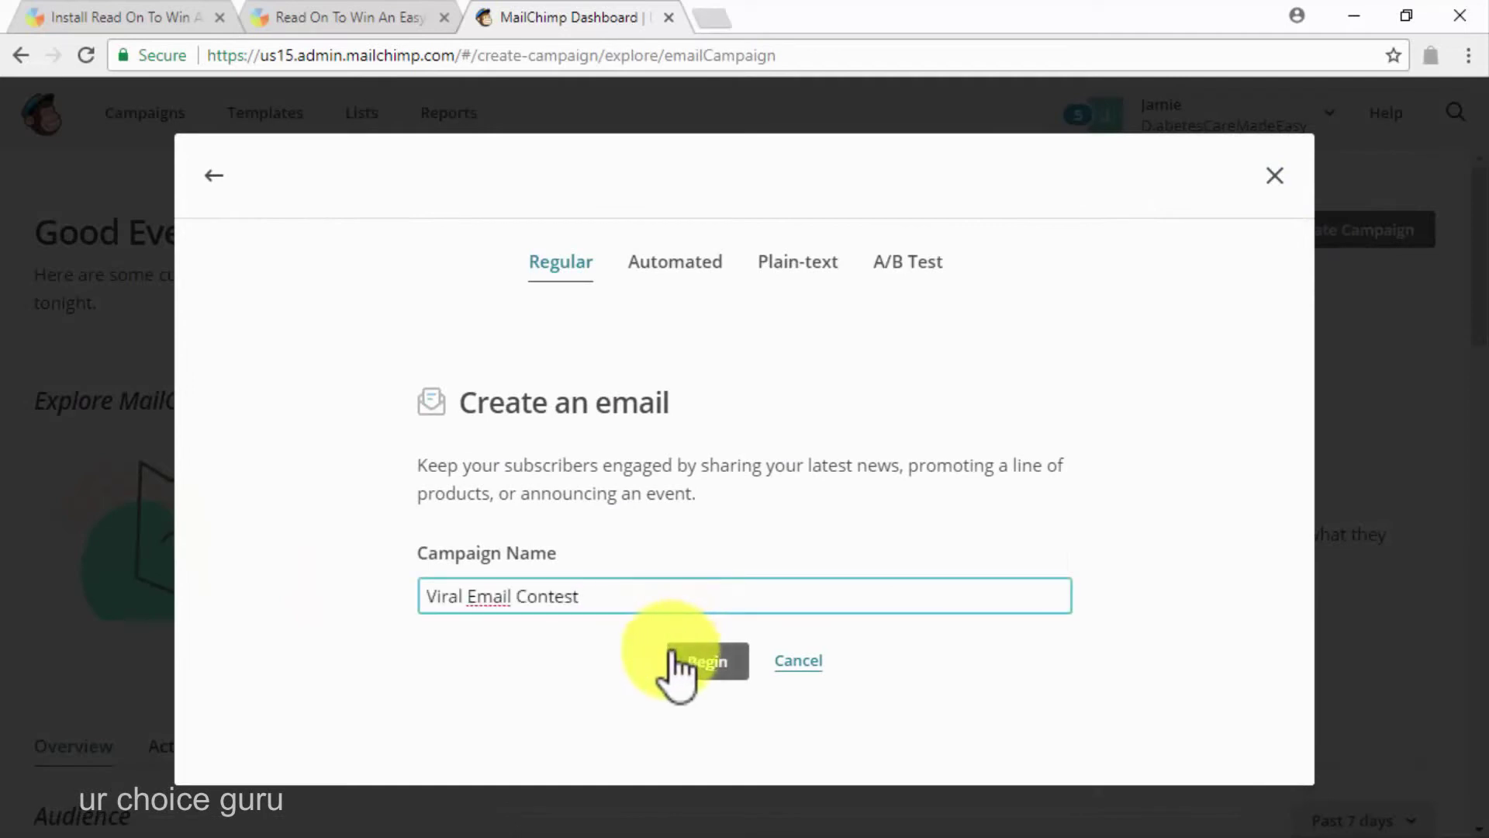
click(675, 660)
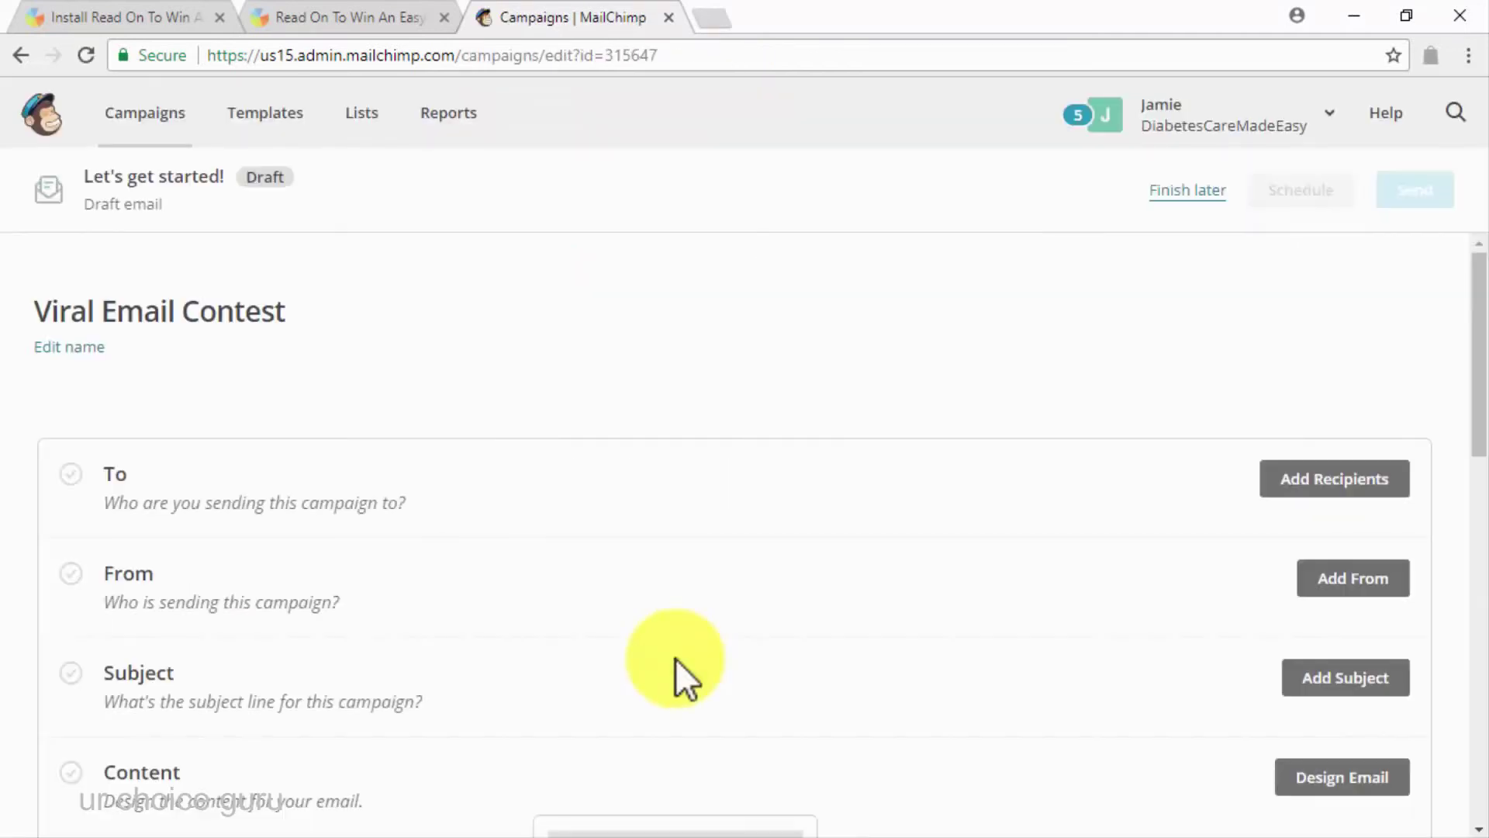
Set the campaign recipients to the Subscribers list
click(1321, 479)
scroll(1086, 648, down, 1)
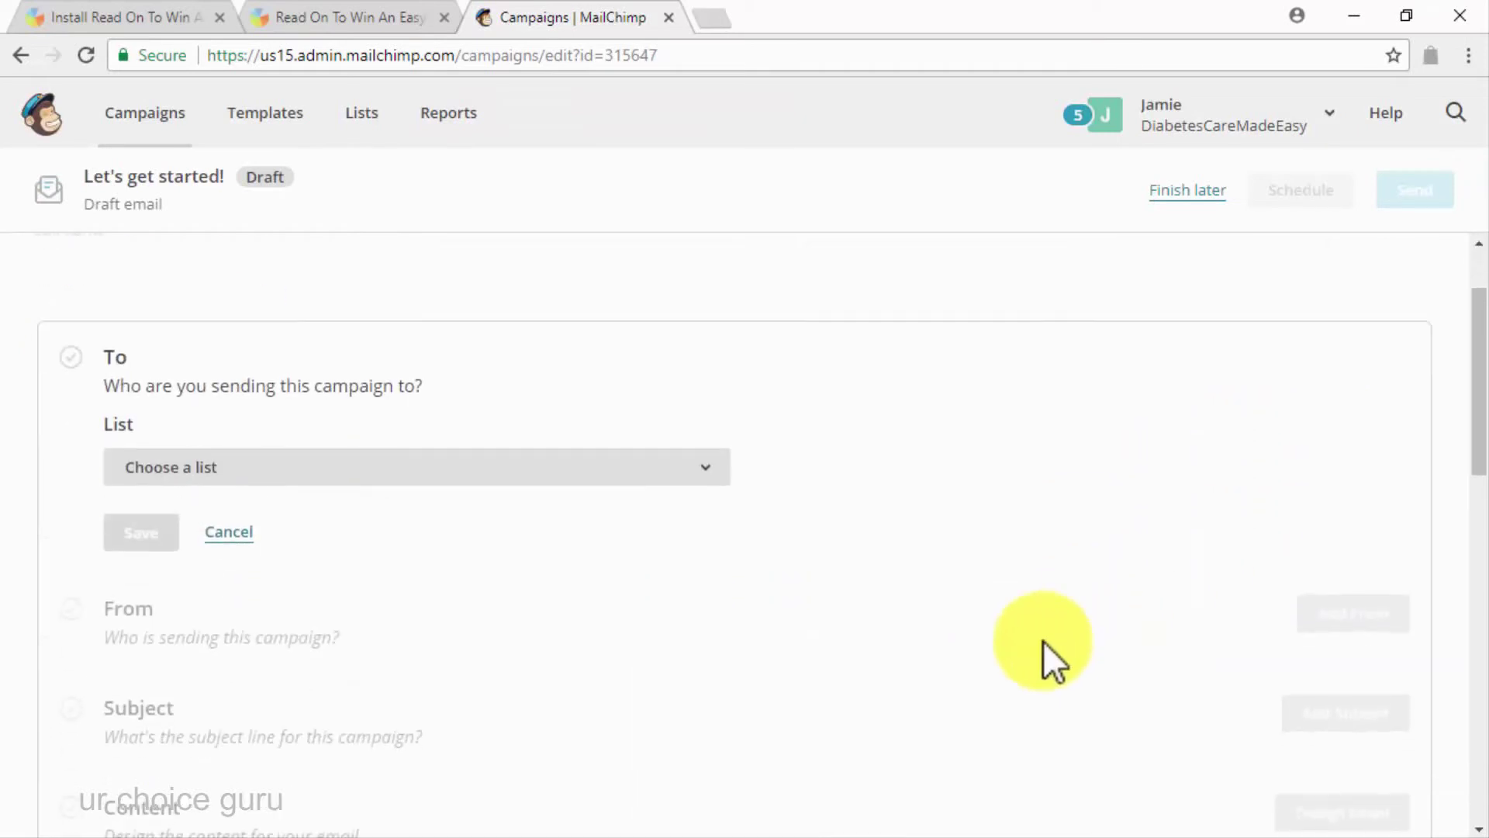
click(681, 497)
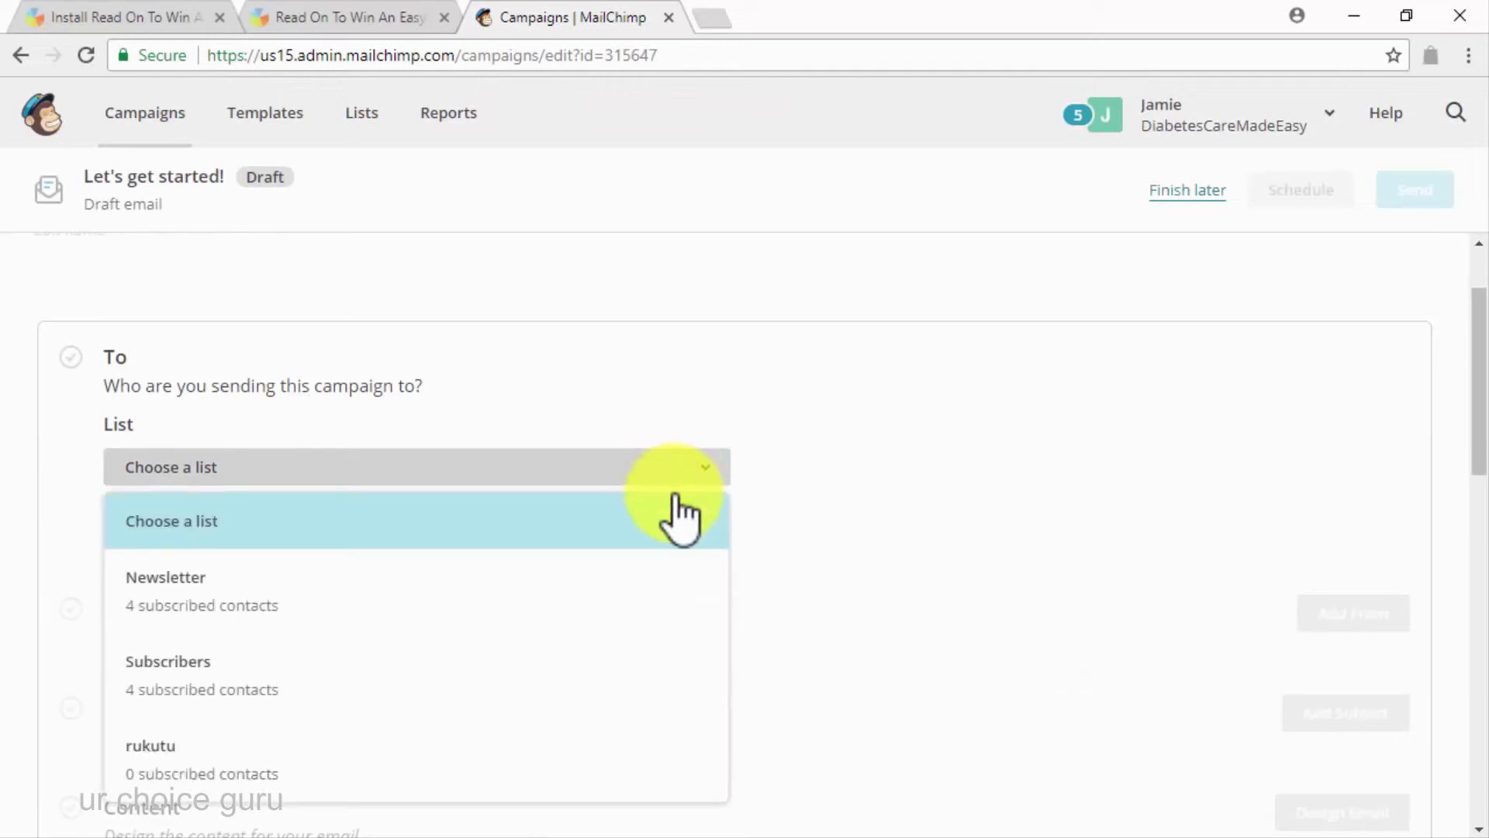
click(656, 663)
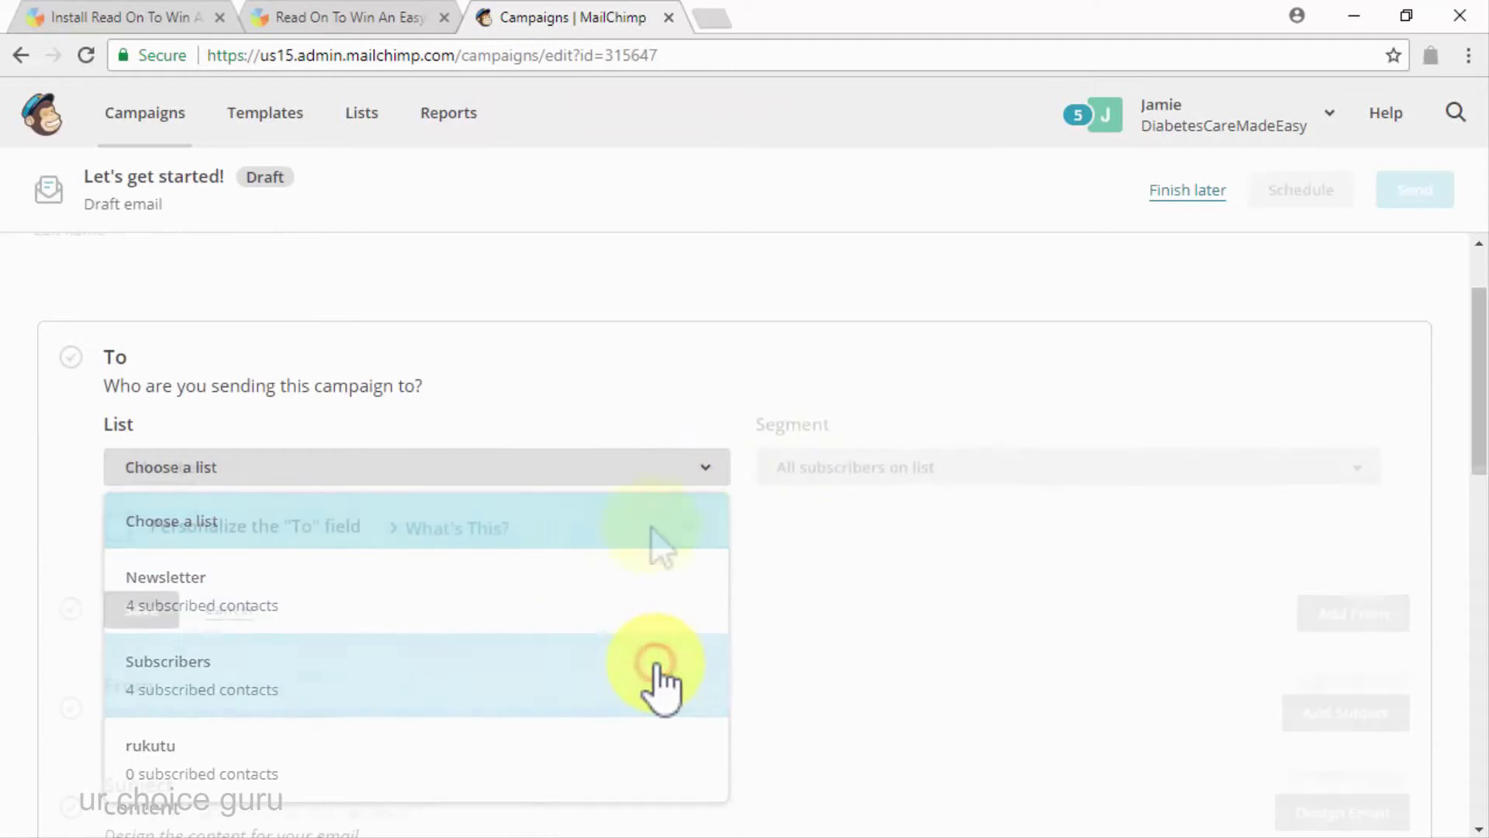
click(116, 608)
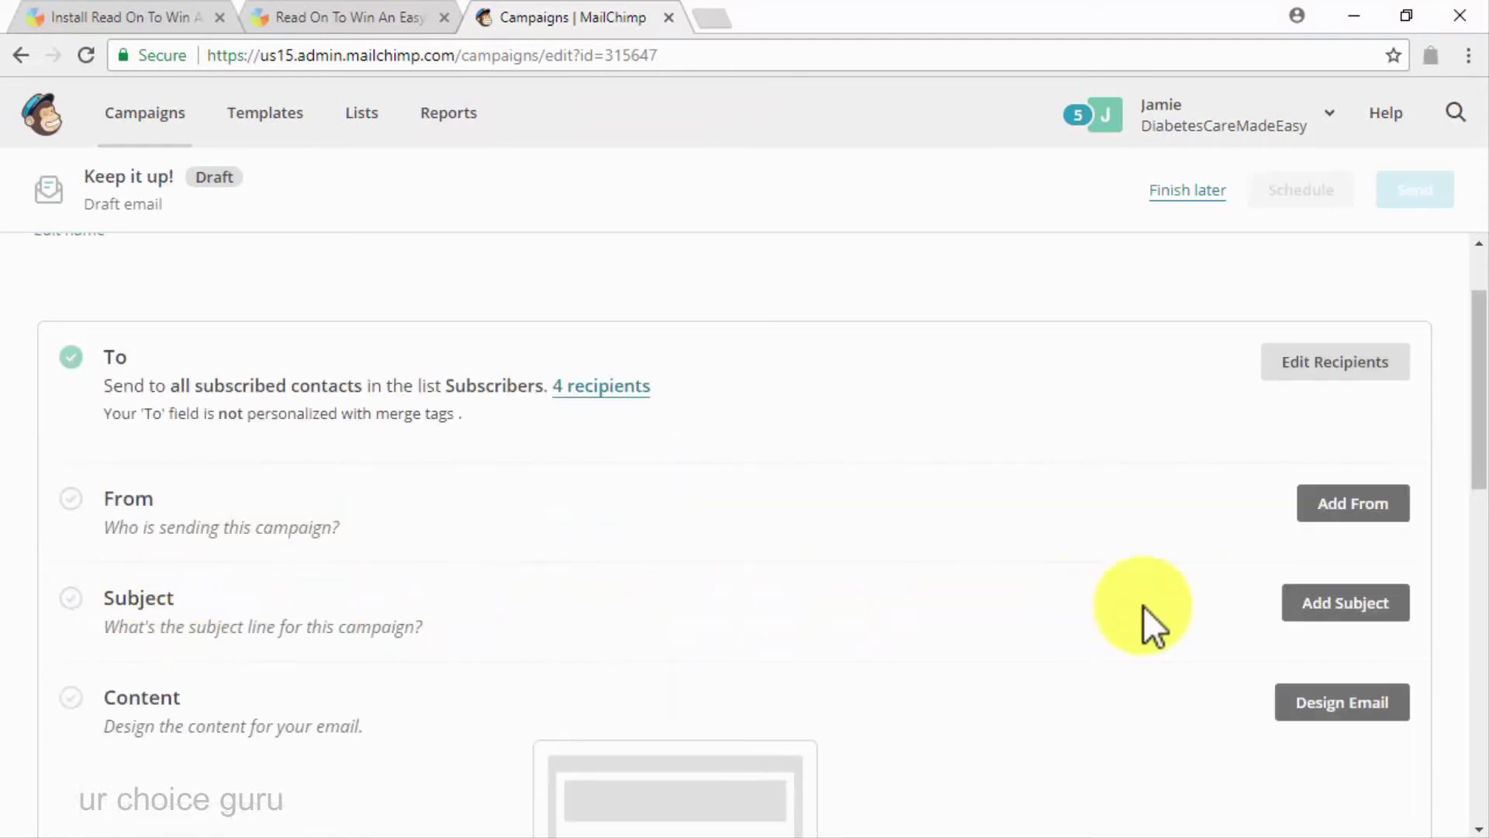
Add the EasyTouch Tri-Pack contest subject line and save the DCME sender details
click(1351, 606)
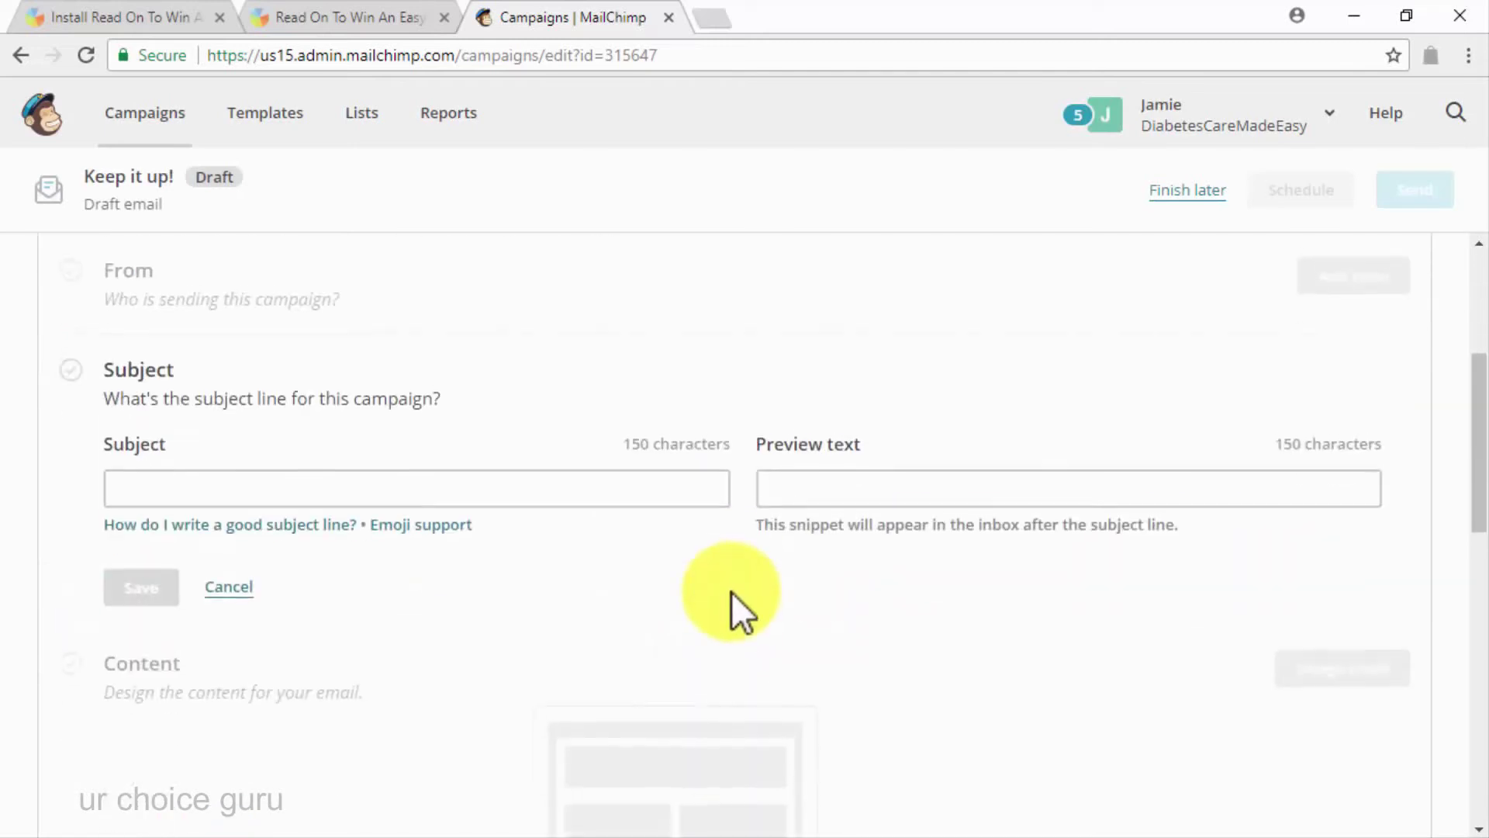
click(644, 483)
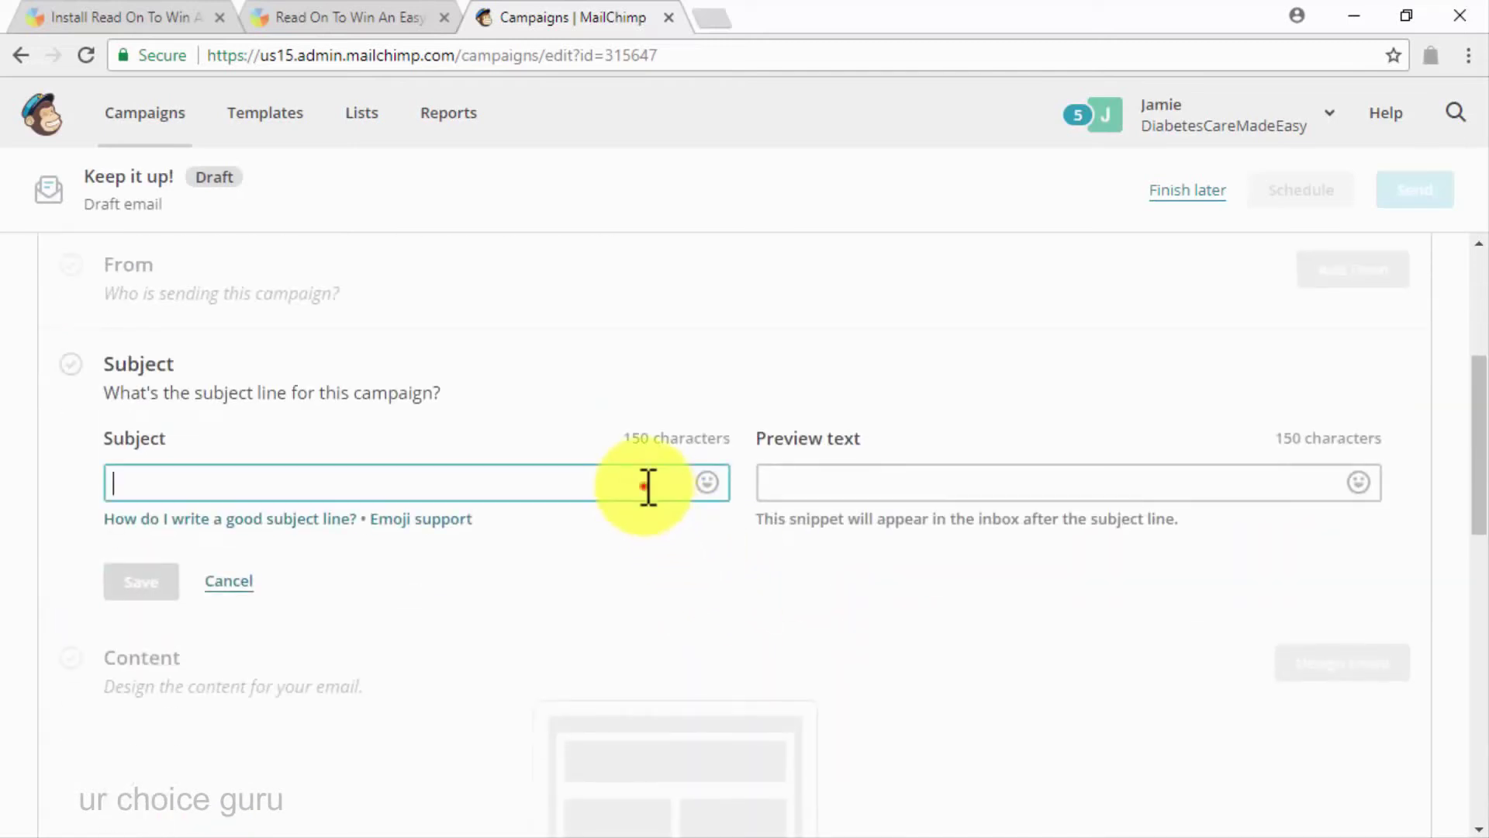
text(Read On To Win An EasyTouch Test Strips Tri-Pack!)
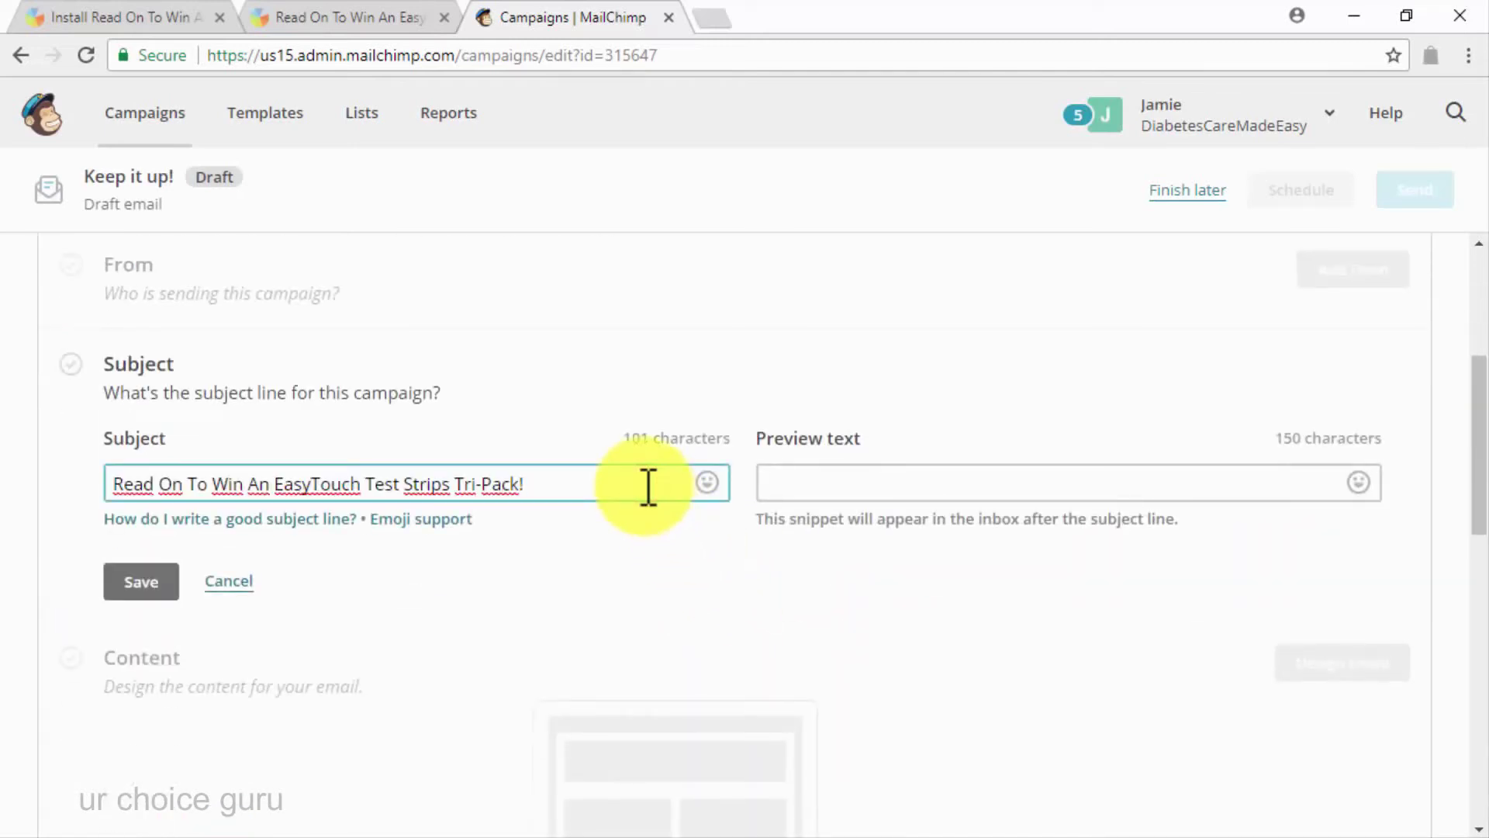
click(134, 597)
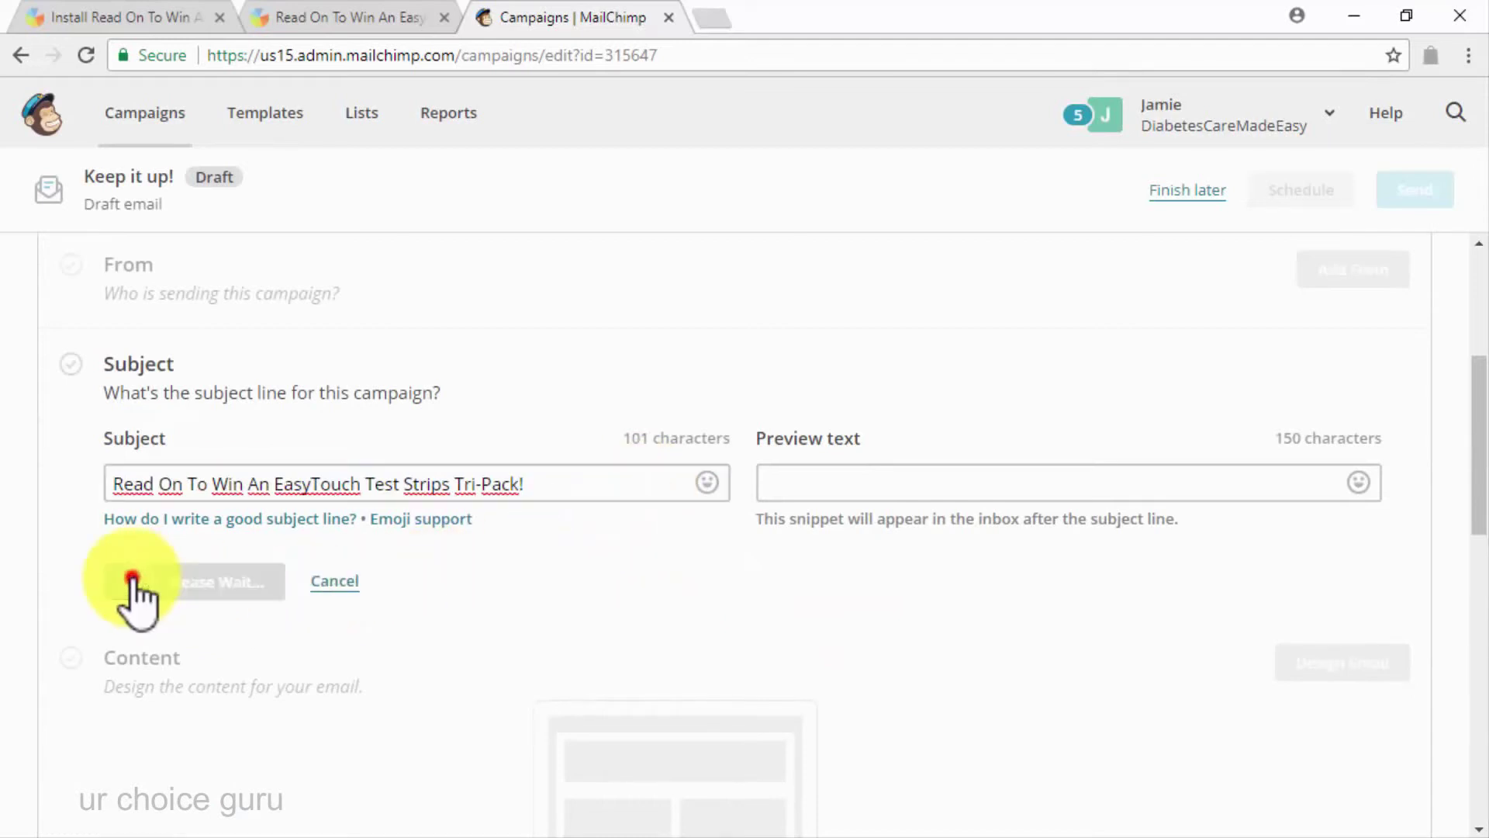
scroll(520, 598, up, 1)
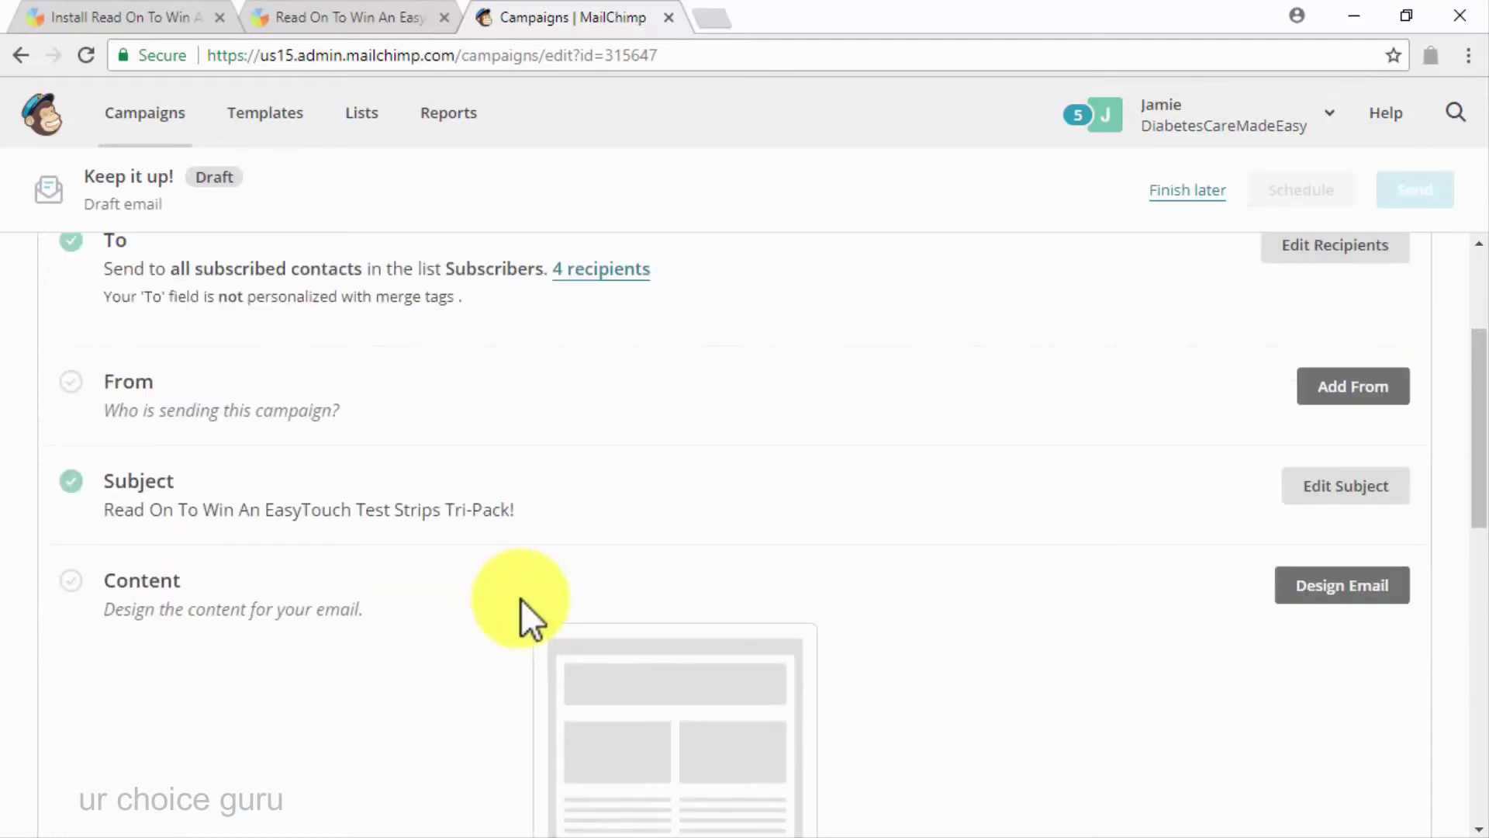
click(1321, 396)
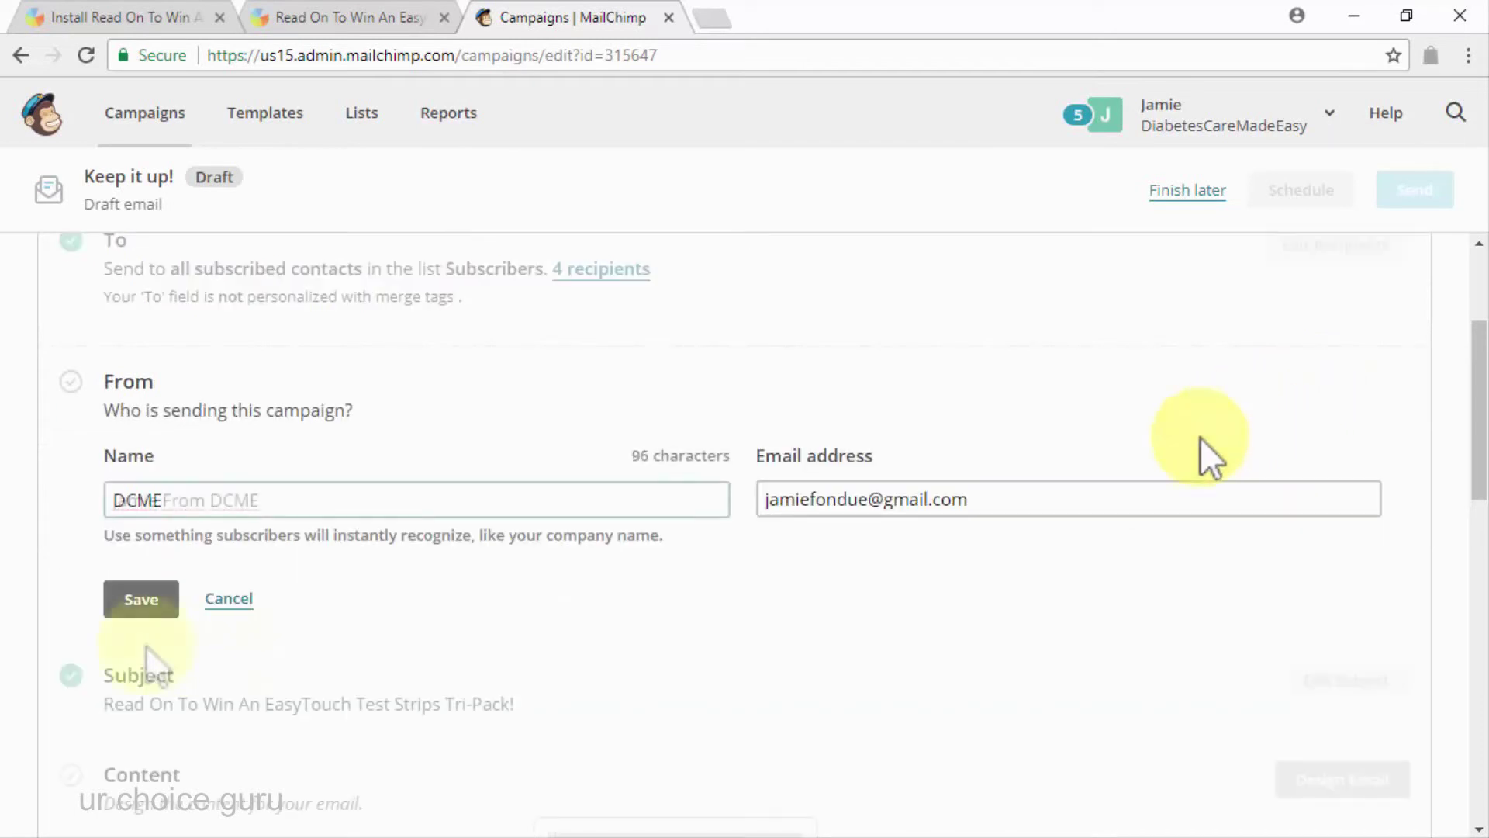
click(136, 609)
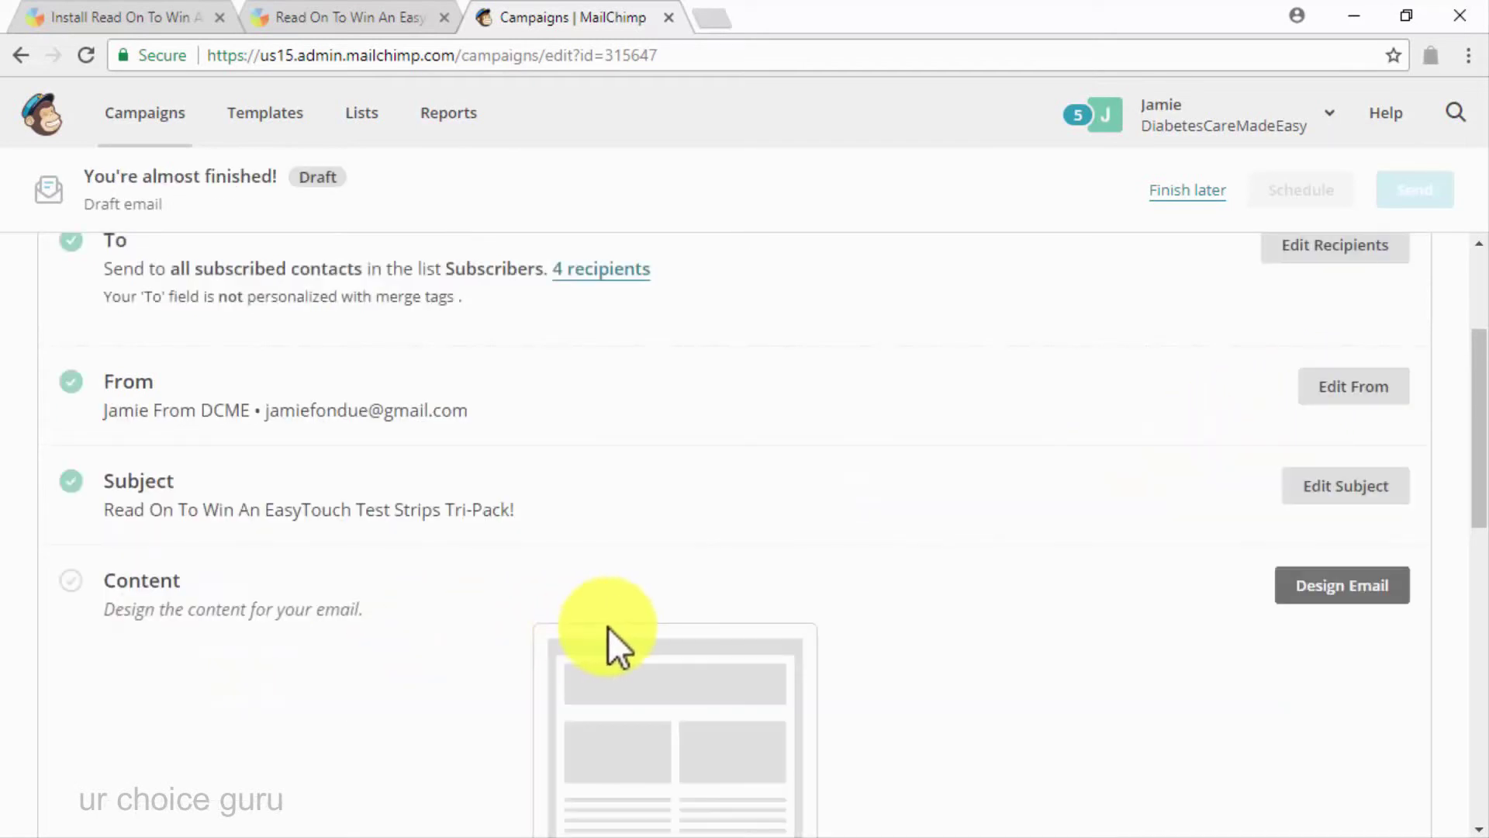
scroll(602, 627, down, 2)
click(1342, 470)
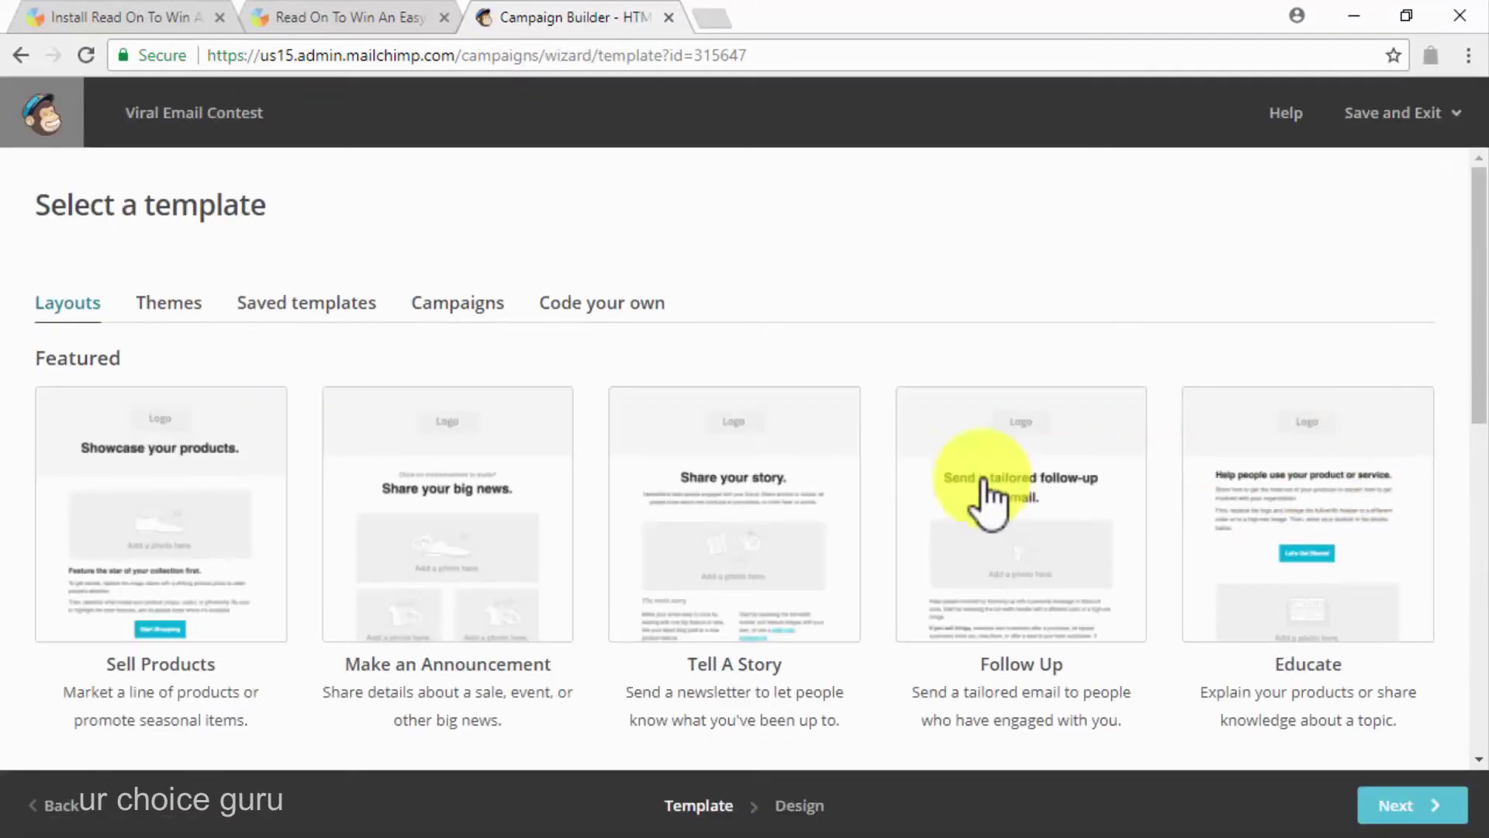
Apply the Competition Invitation theme to the email
click(189, 301)
scroll(313, 431, down, 8)
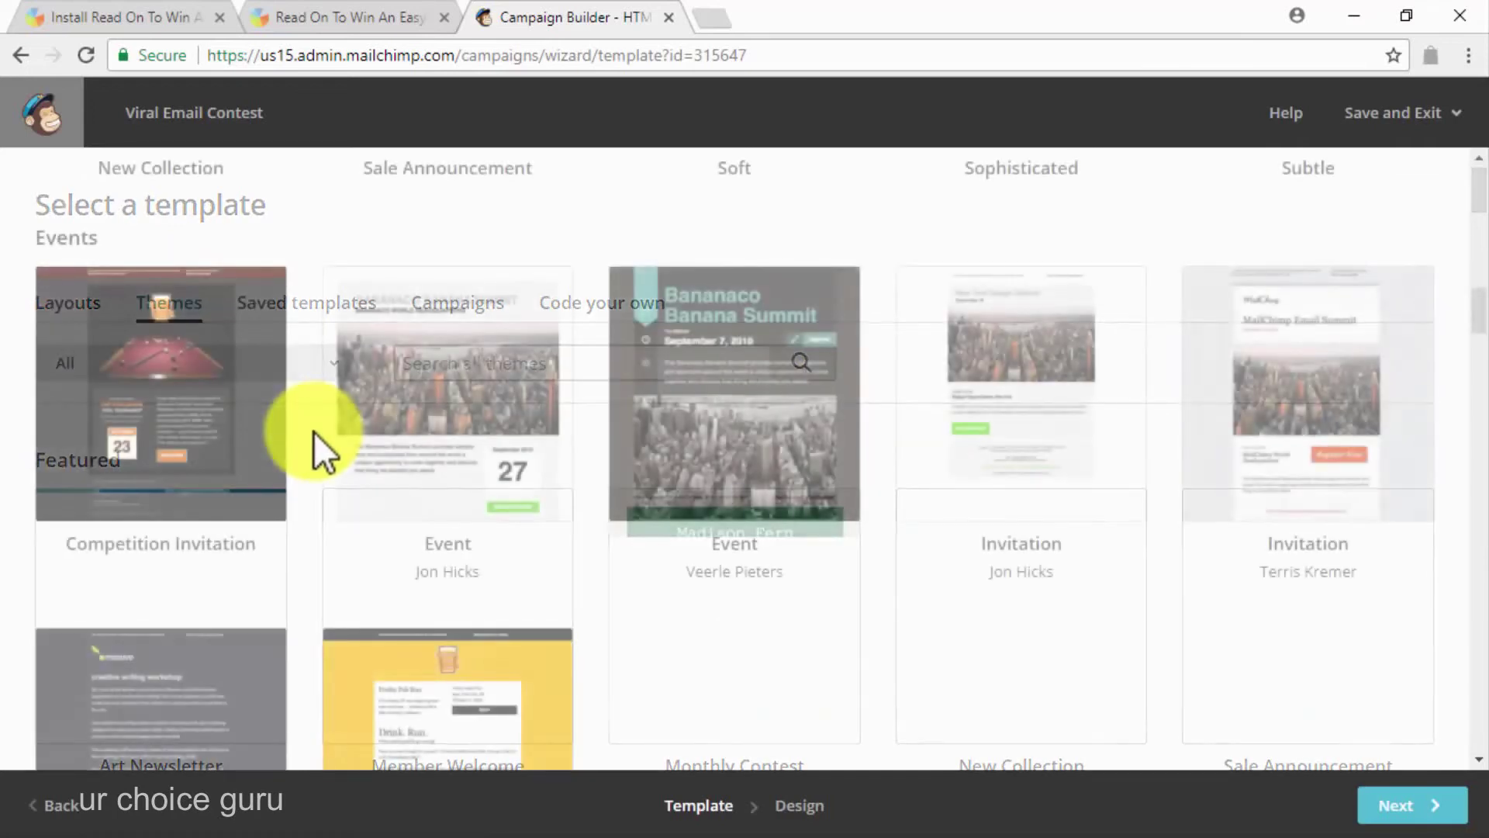
click(219, 441)
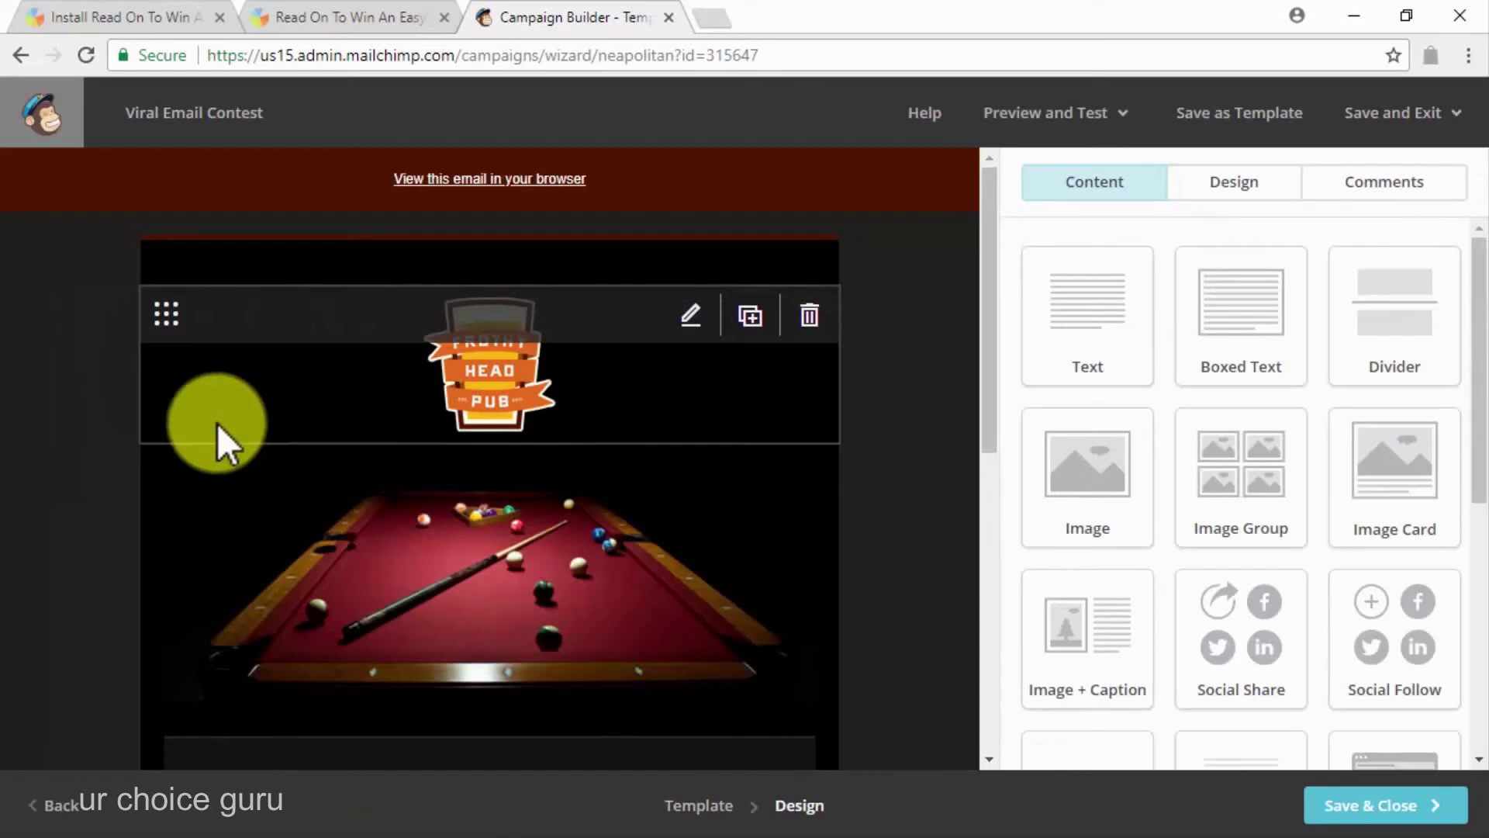
scroll(217, 424, down, 5)
scroll(218, 424, up, 6)
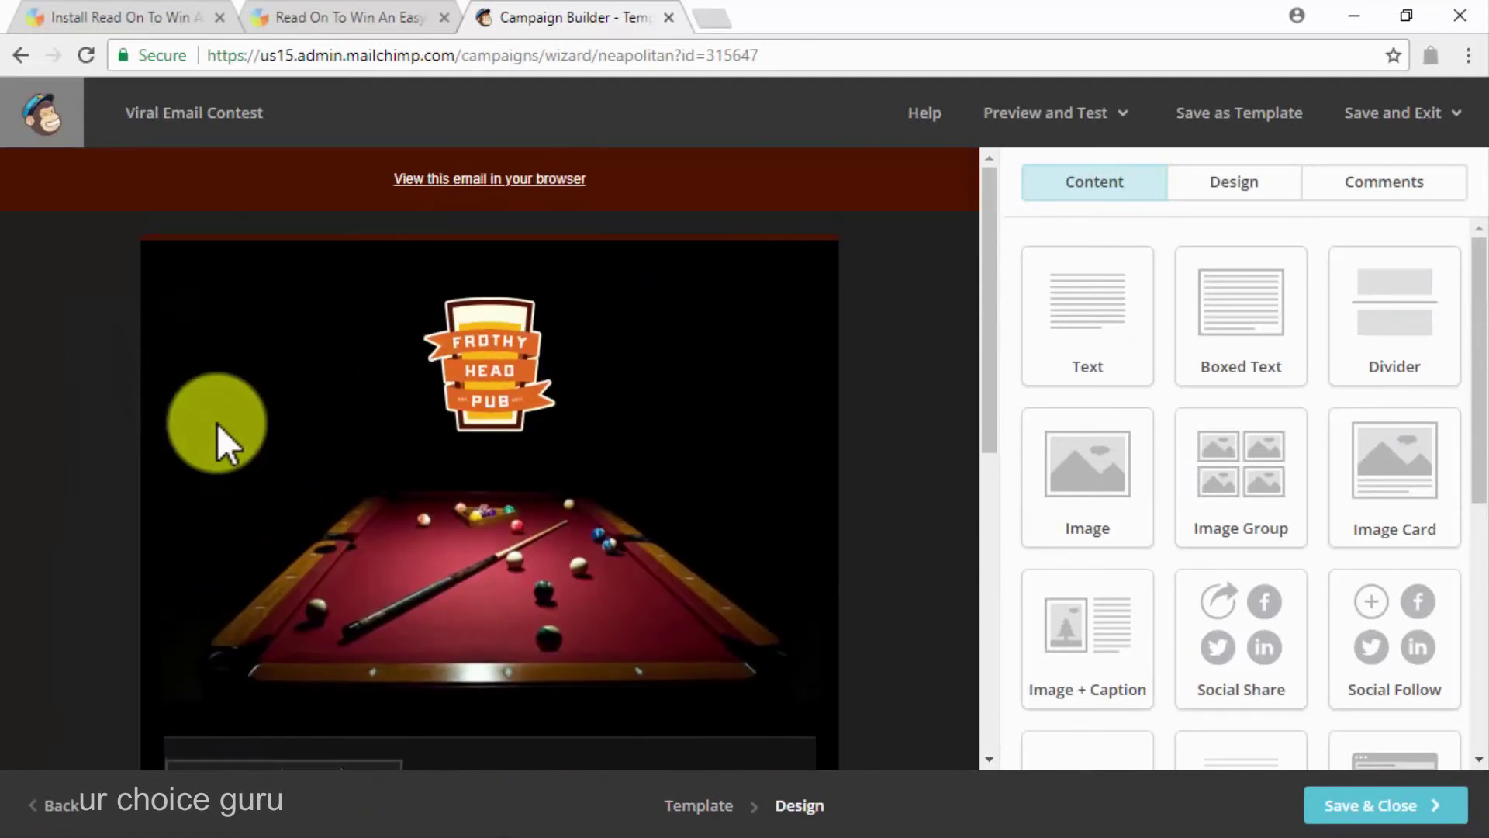
Replace the pub logo with the fruit smiley image
click(692, 318)
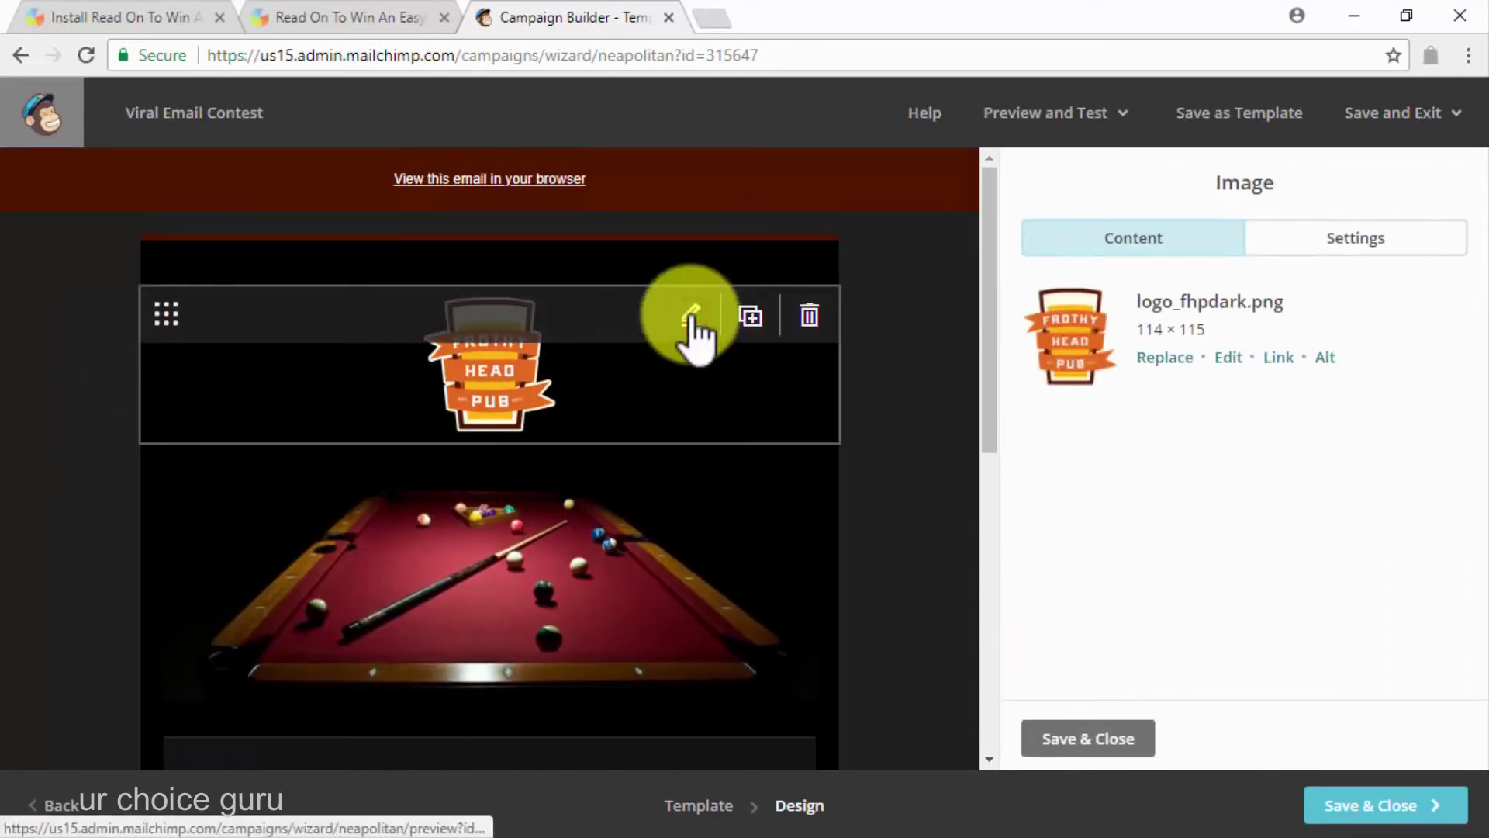
click(1170, 358)
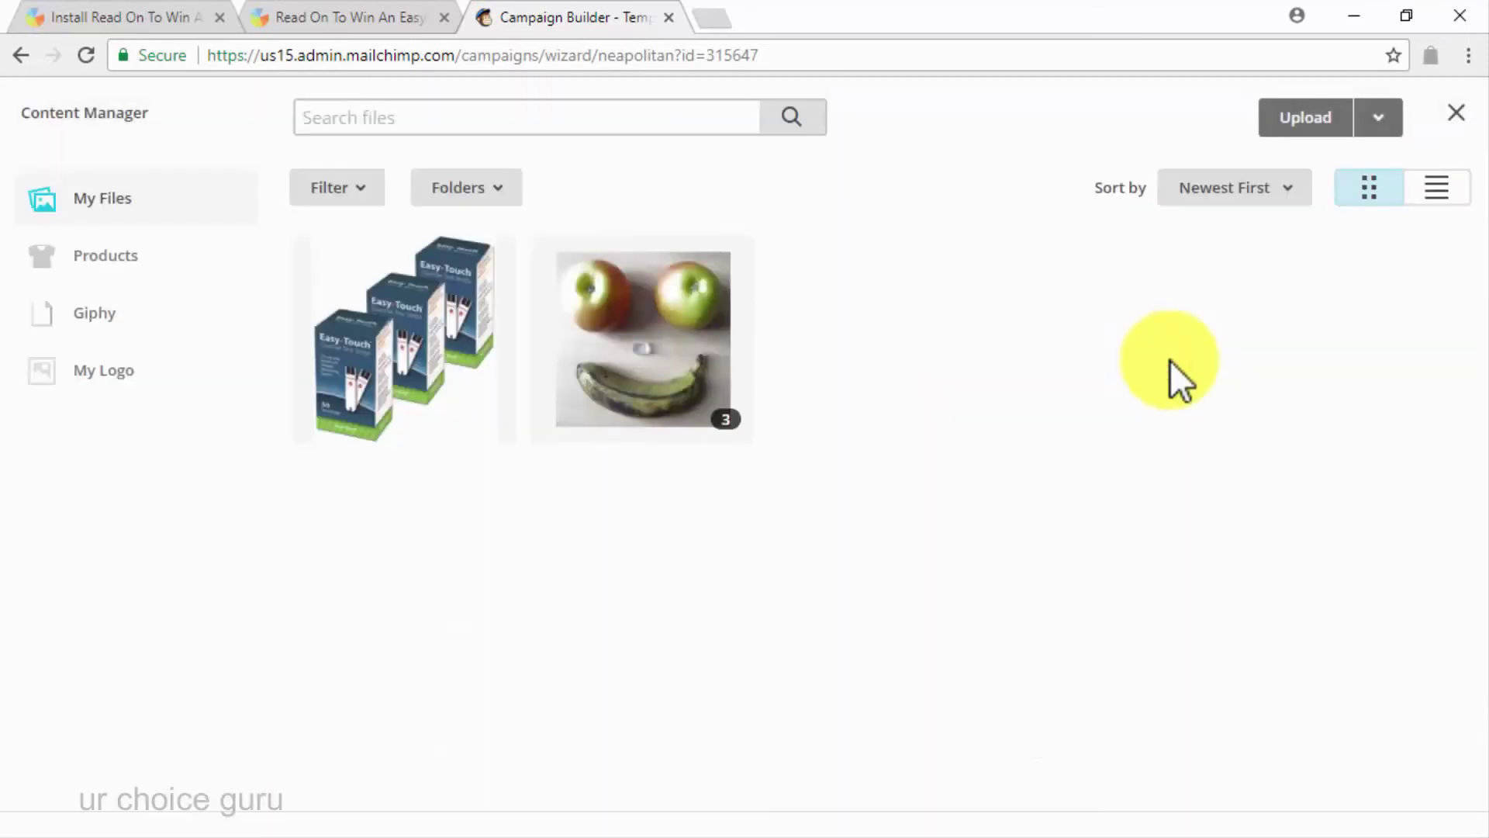
click(659, 363)
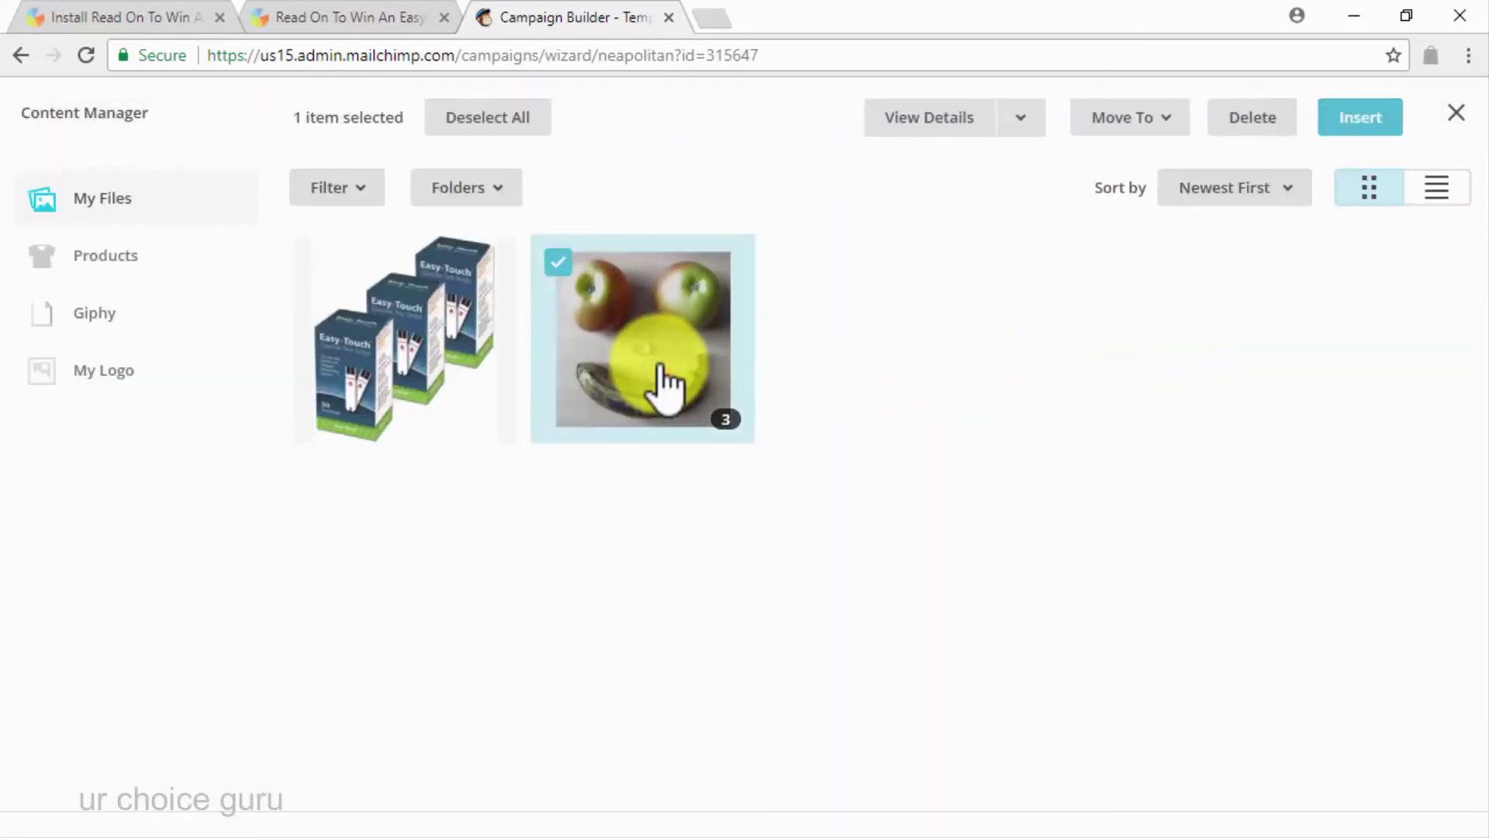
click(1359, 119)
Link the ENTER NOW button to the giveaway page and save the design
scroll(888, 516, down, 7)
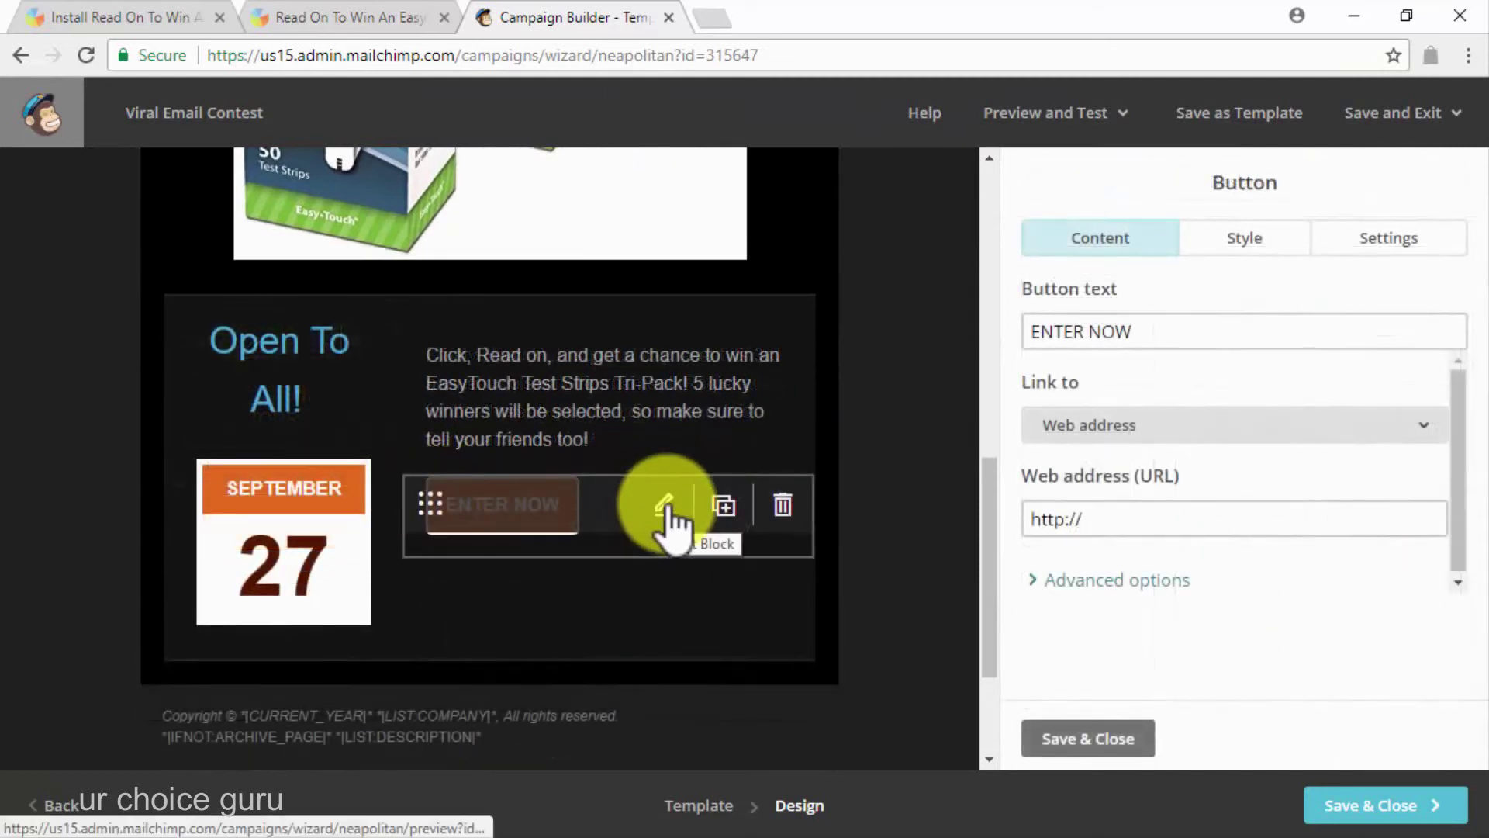
click(1051, 514)
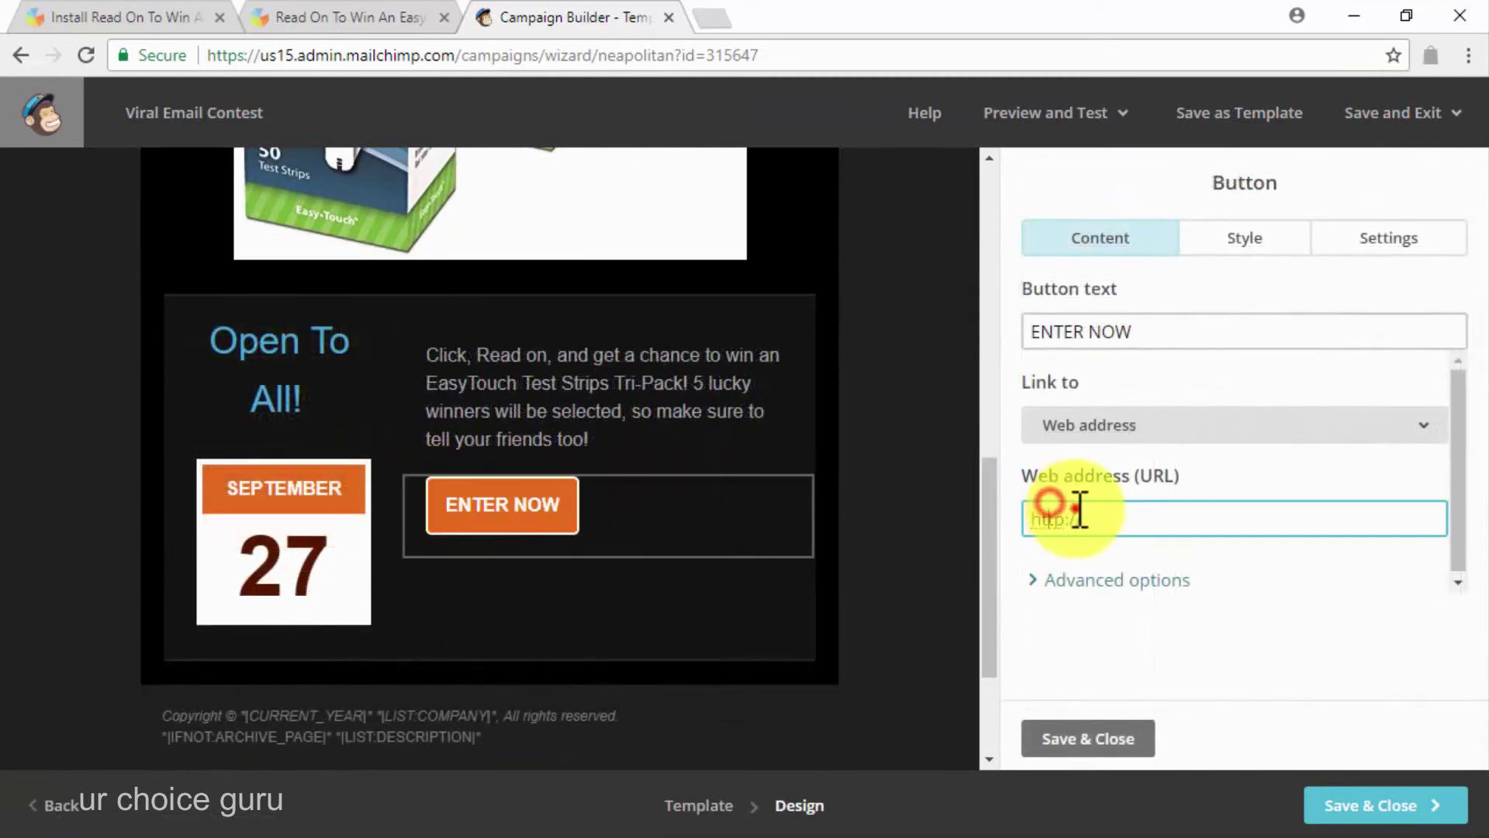
key(ctrl+v)
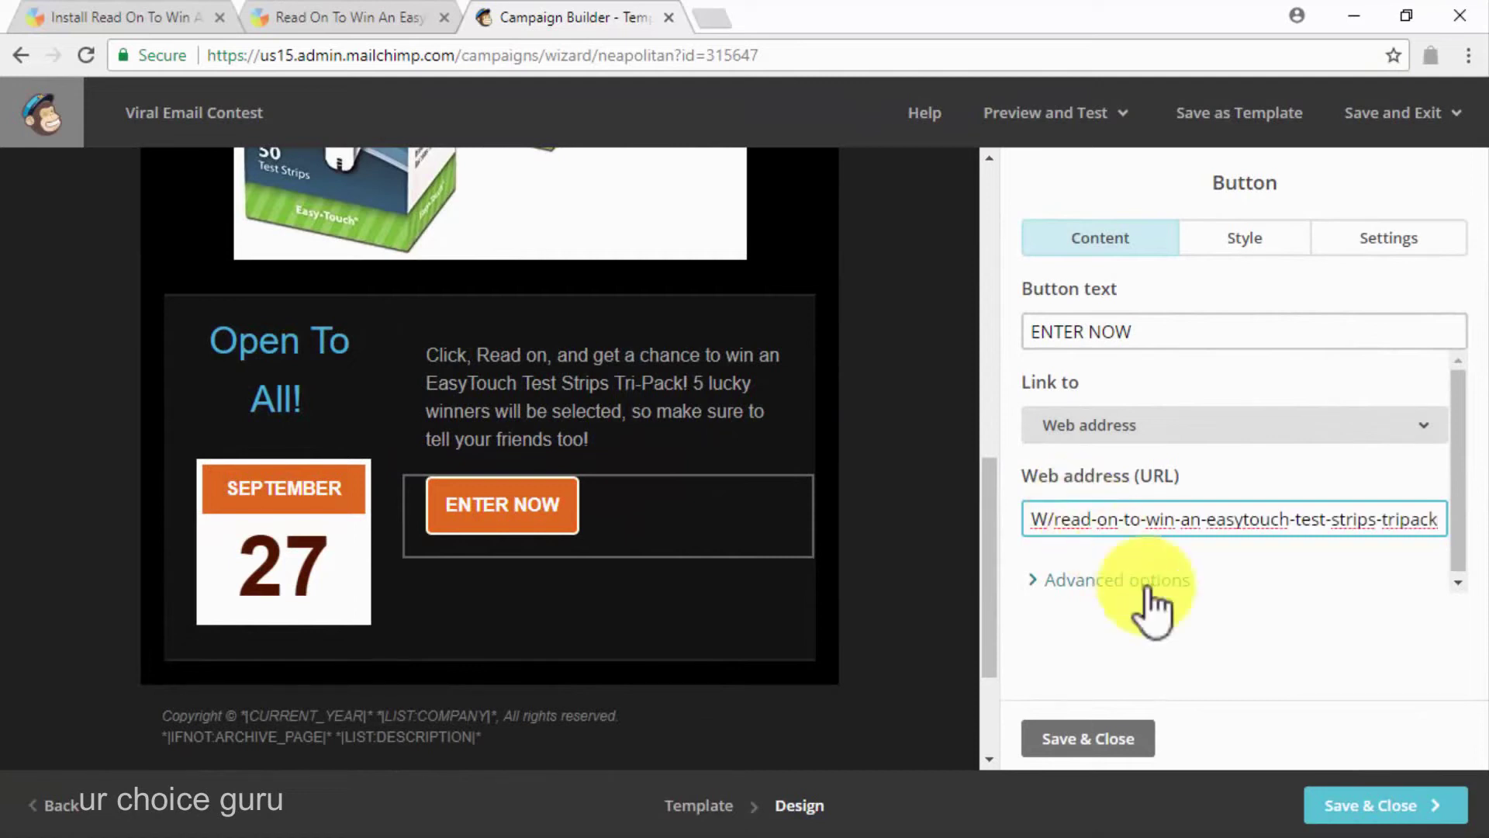
click(1357, 803)
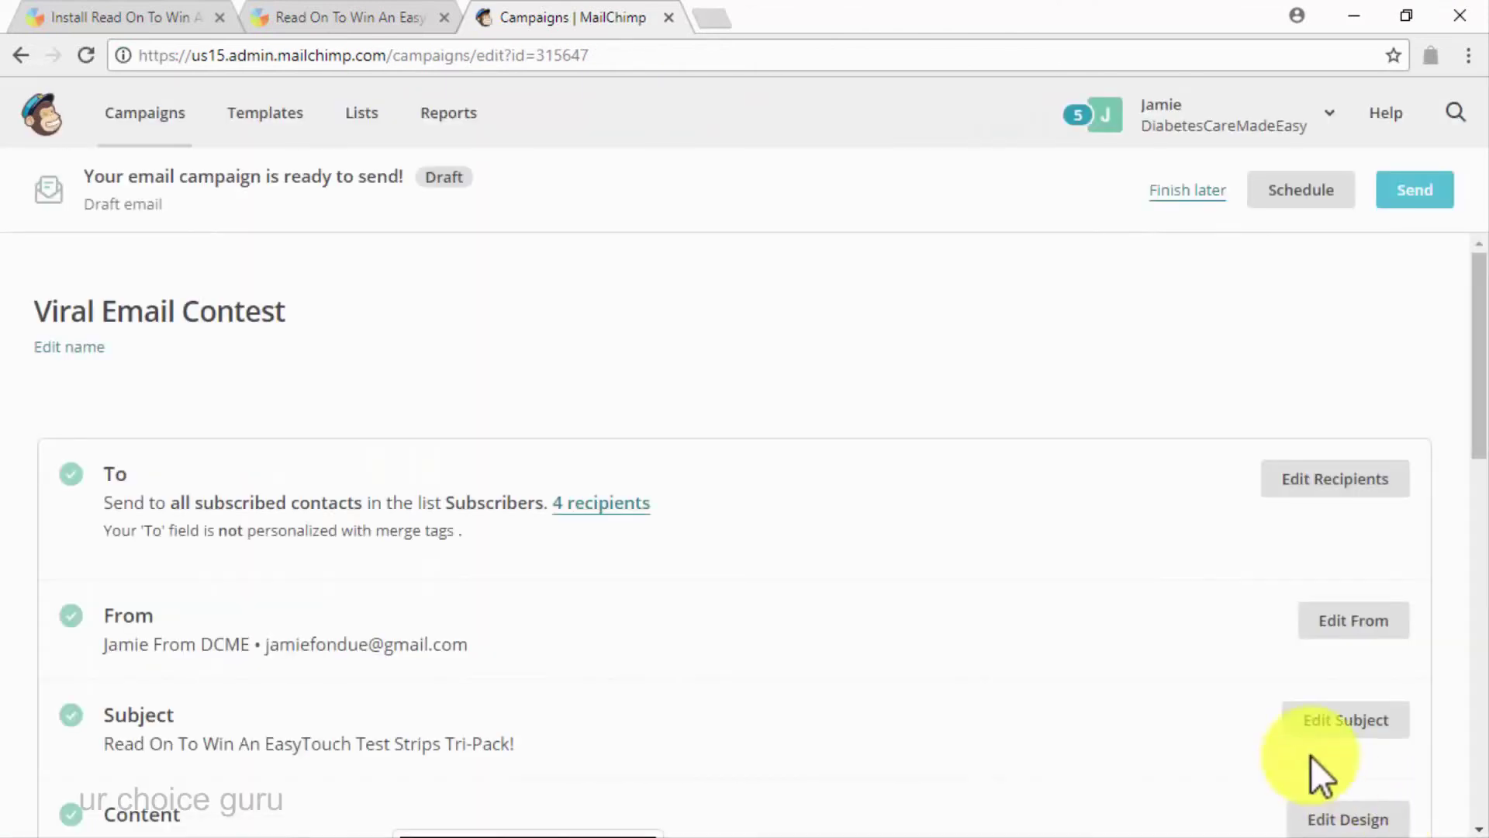
Send the Viral Email Contest campaign now to the 4-contact Subscribers list
scroll(1130, 543, down, 9)
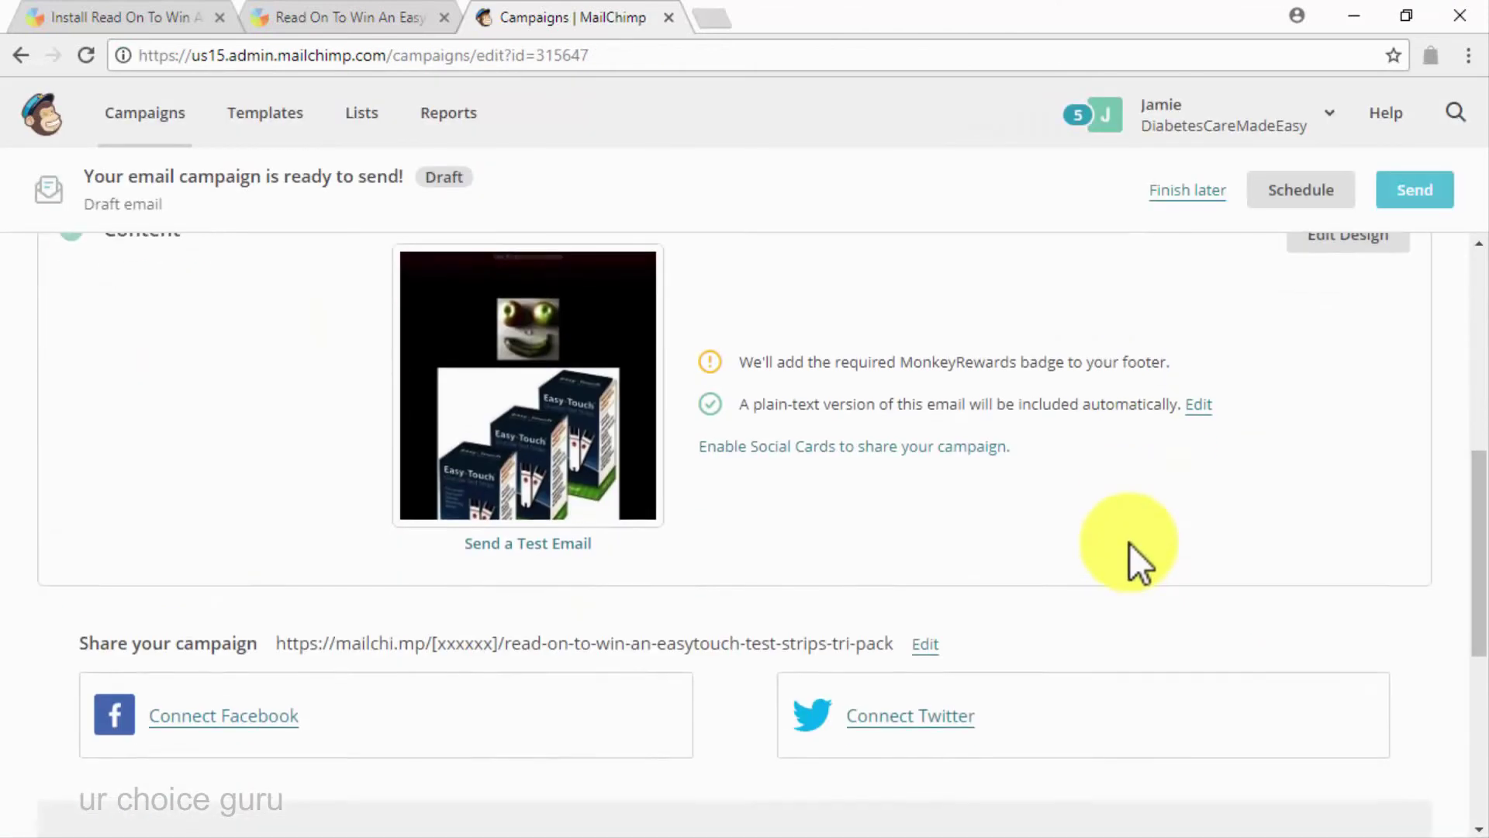
scroll(1130, 543, down, 2)
scroll(1129, 543, down, 3)
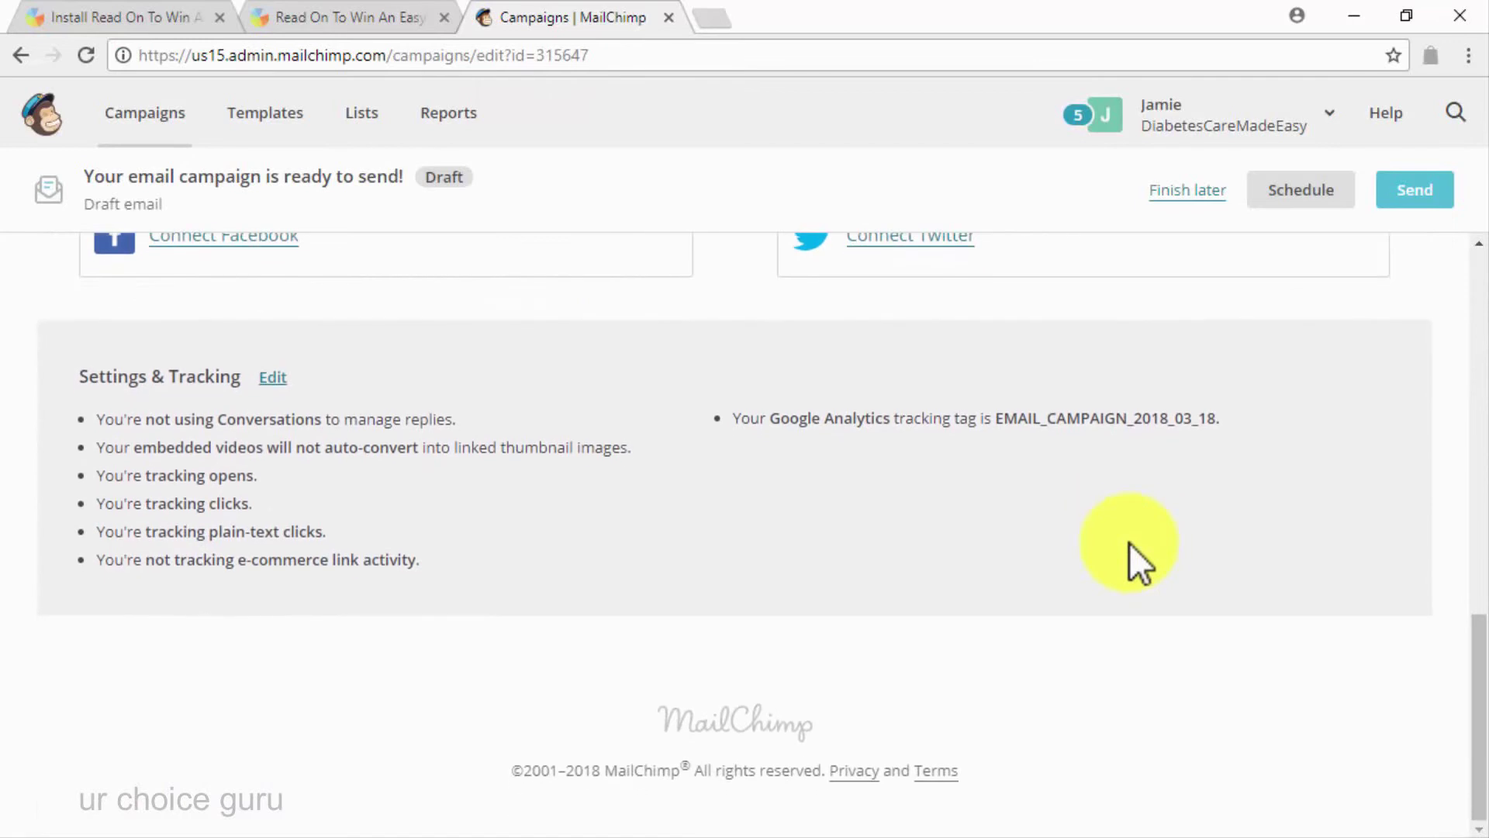
scroll(1130, 543, up, 3)
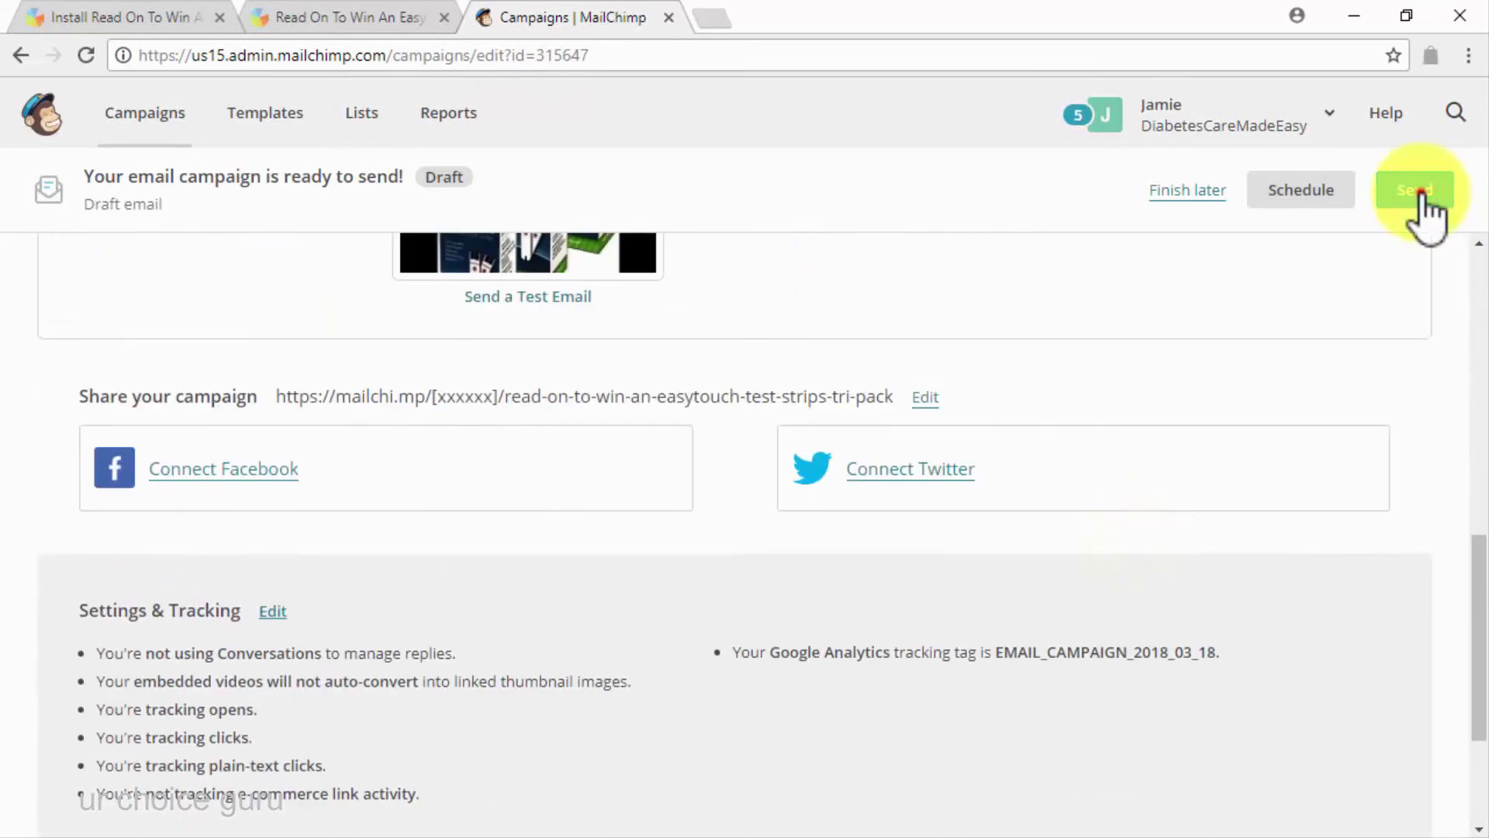
click(1420, 194)
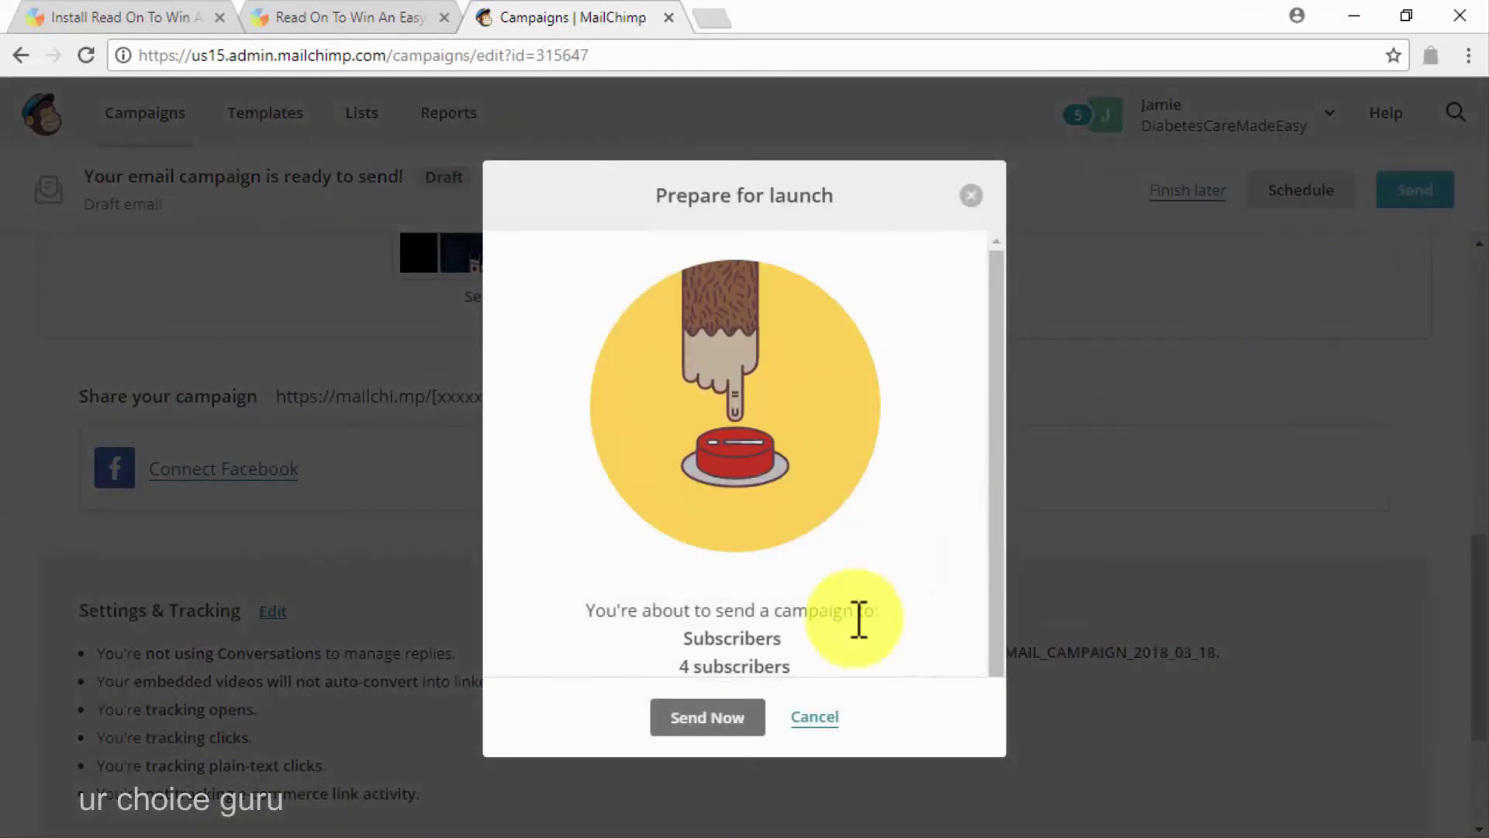
click(702, 726)
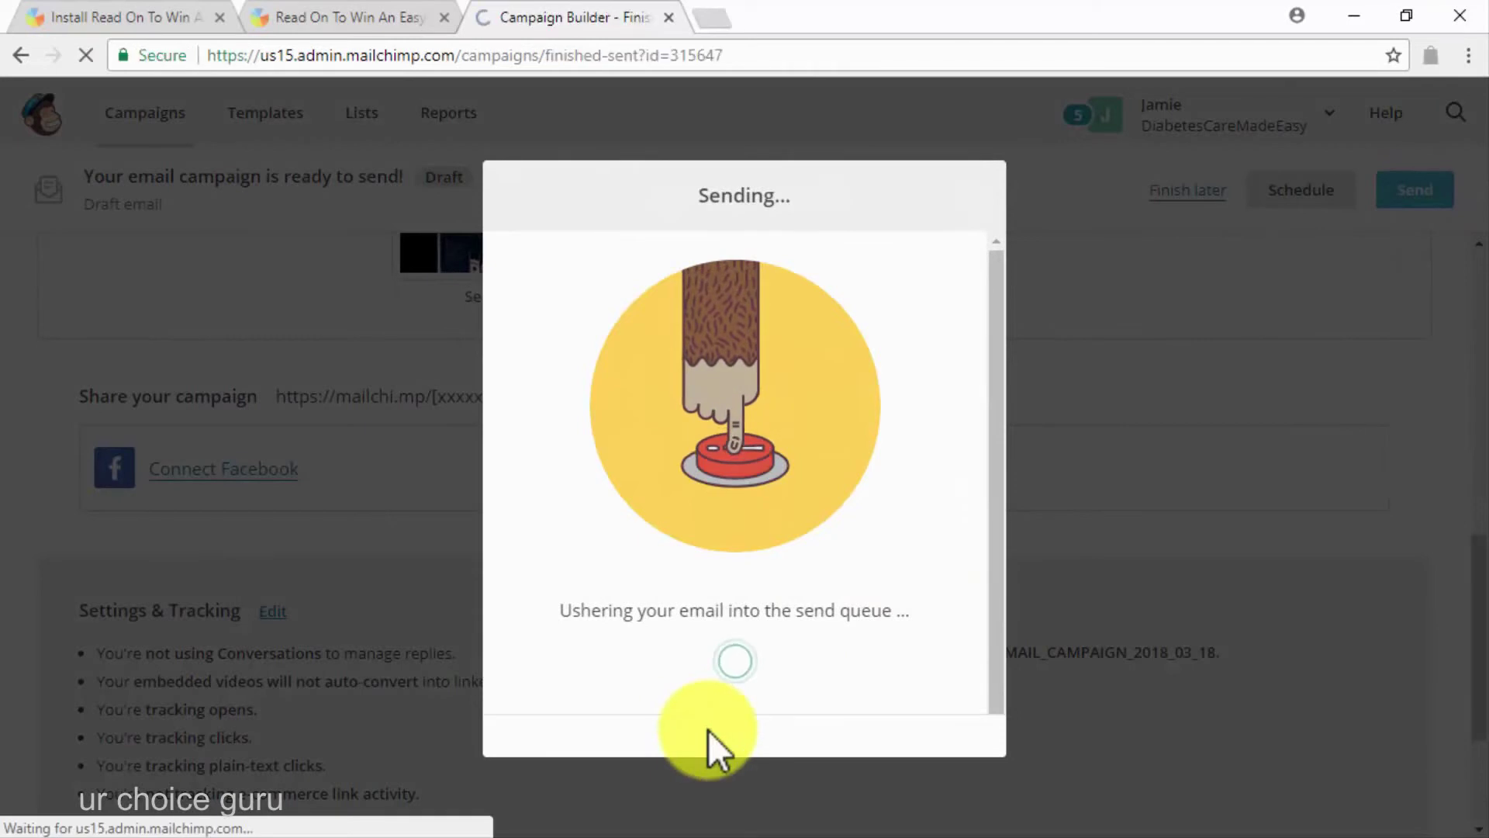